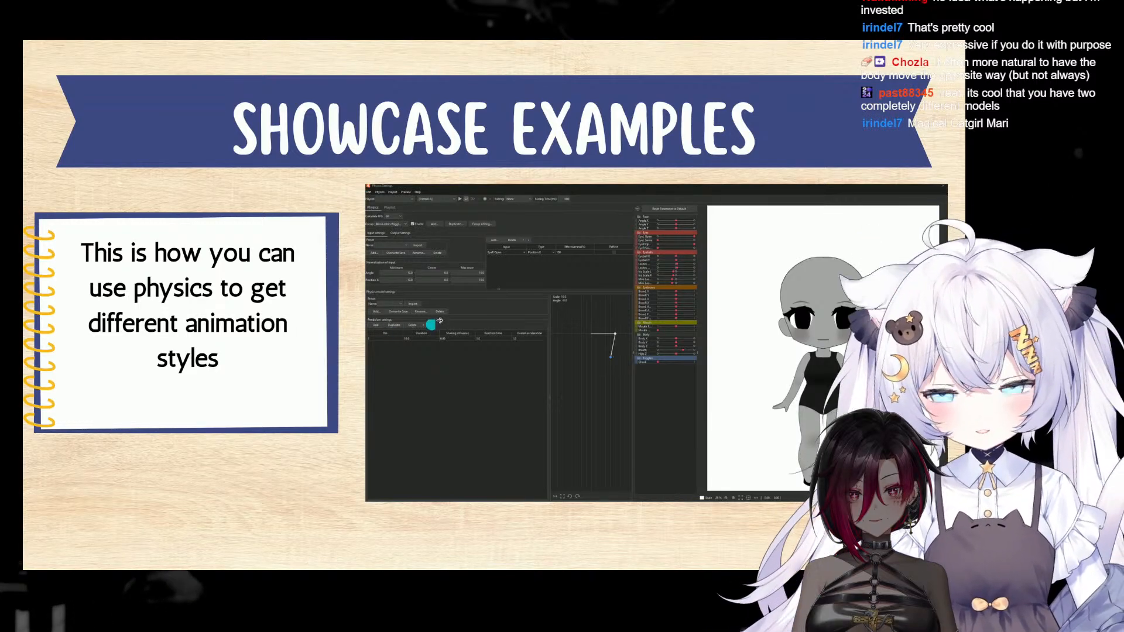
click(871, 247)
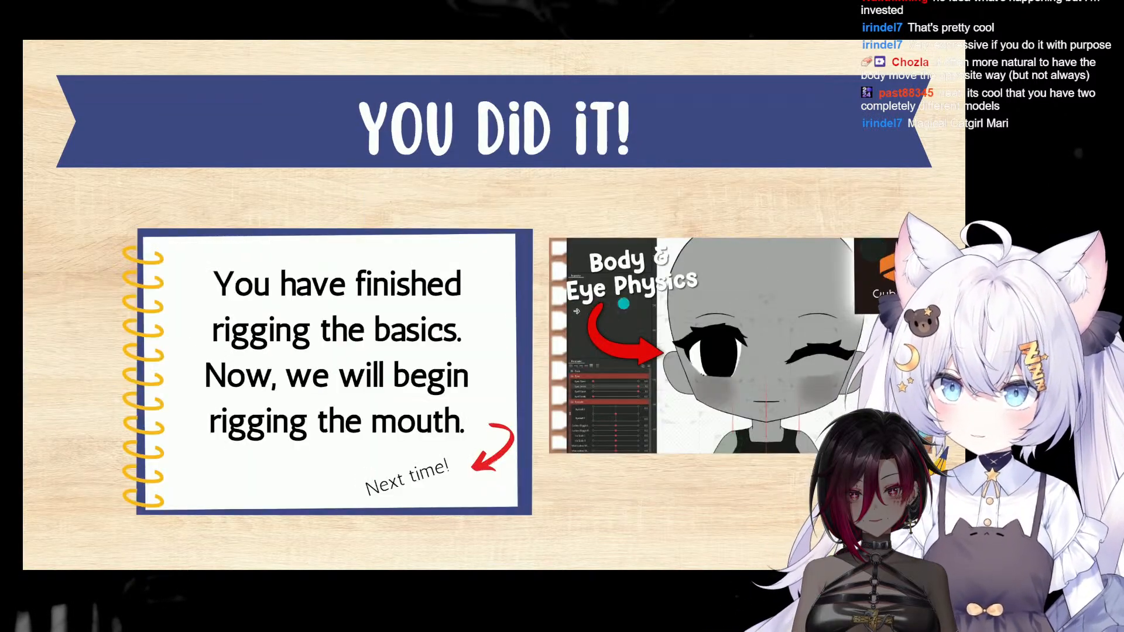
click(113, 367)
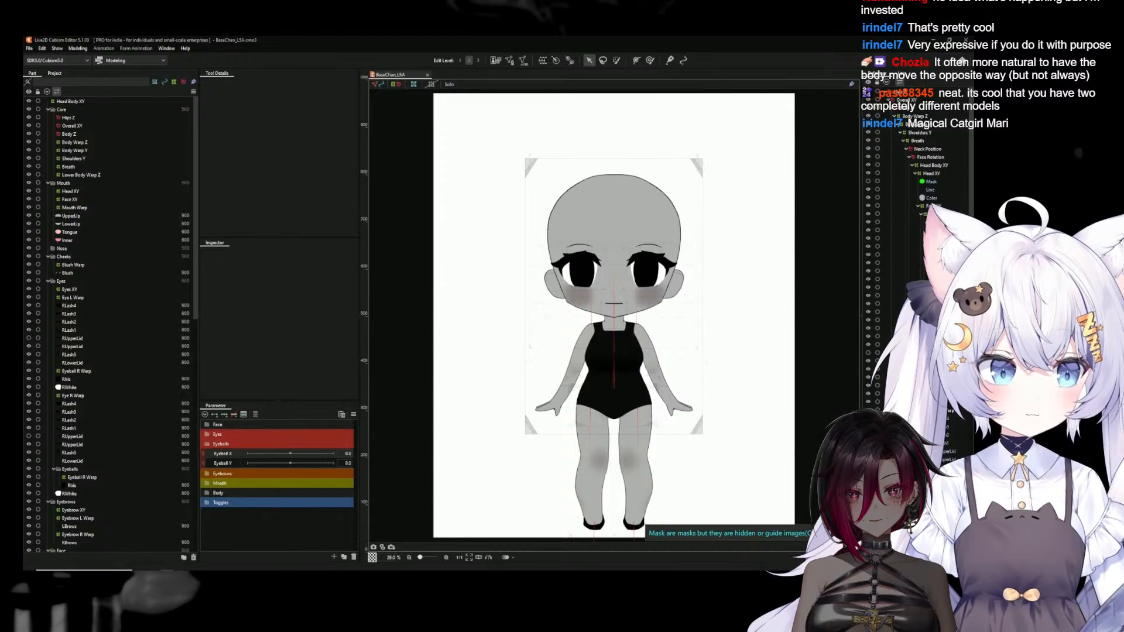
Examine which parameters the Eye L Warp and Eyeball R Warp deformers inside Eyes XY are keyed to
click(948, 313)
click(255, 415)
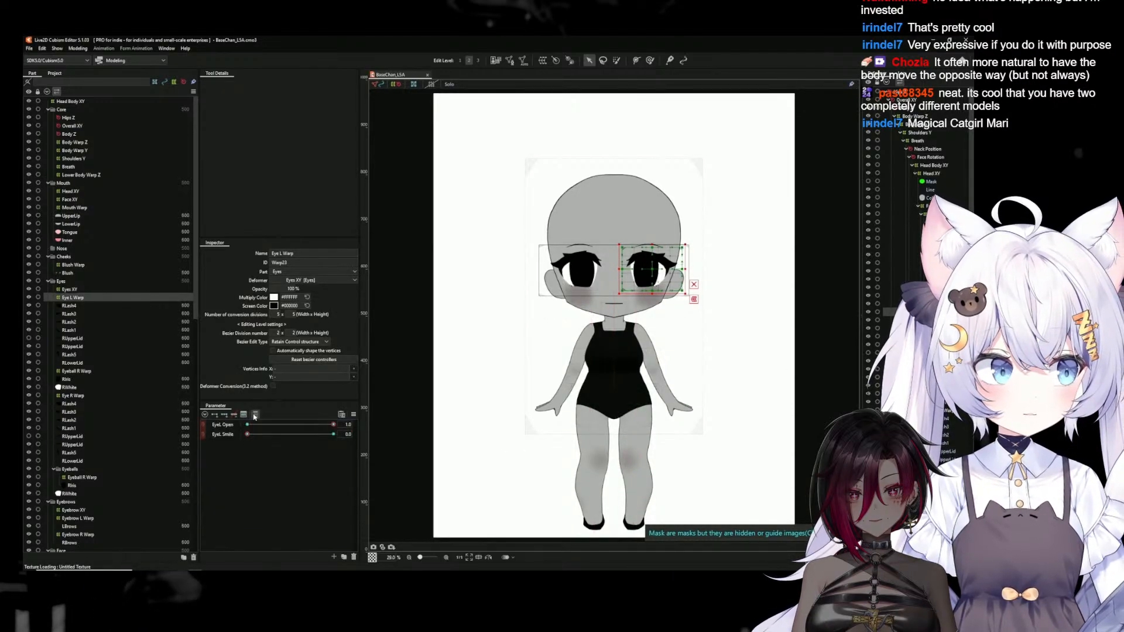
click(255, 415)
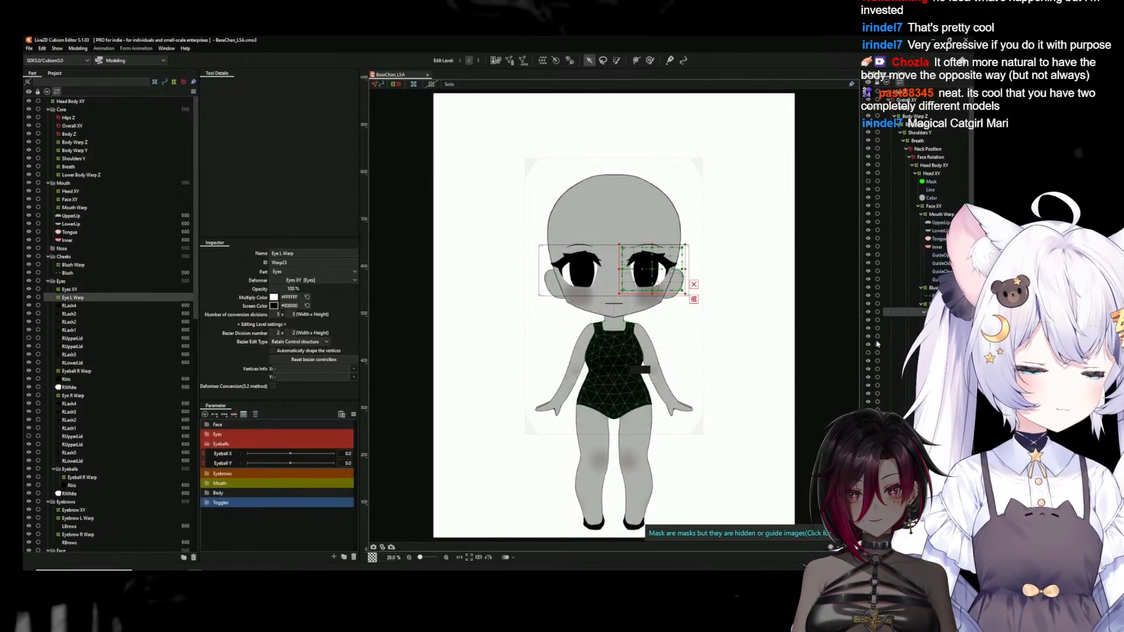
click(944, 304)
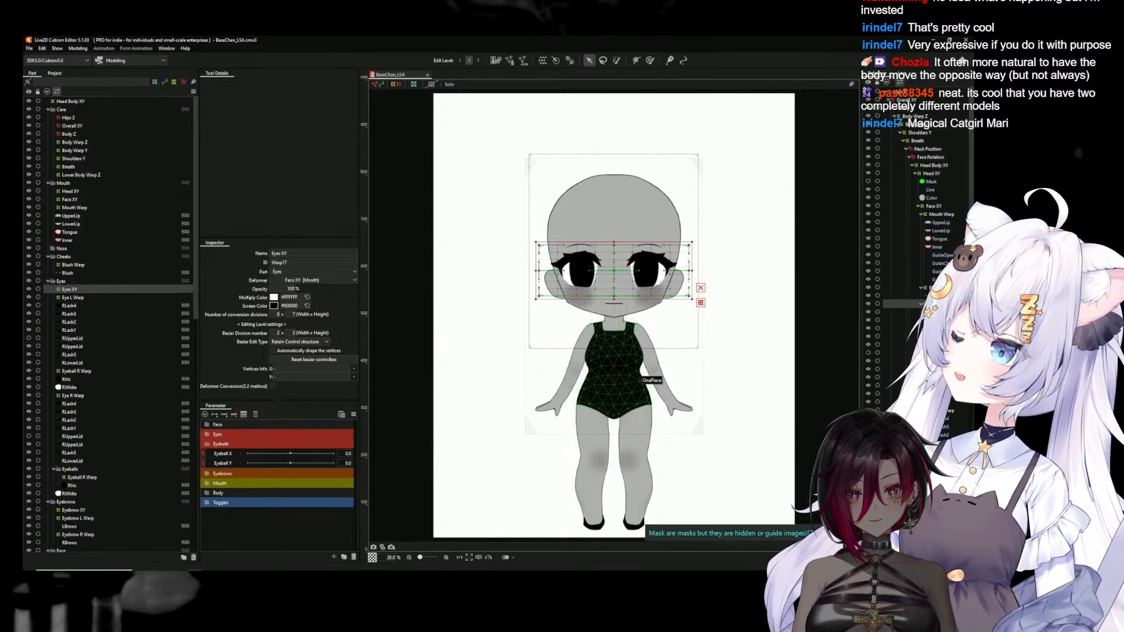
click(943, 402)
click(942, 394)
click(256, 415)
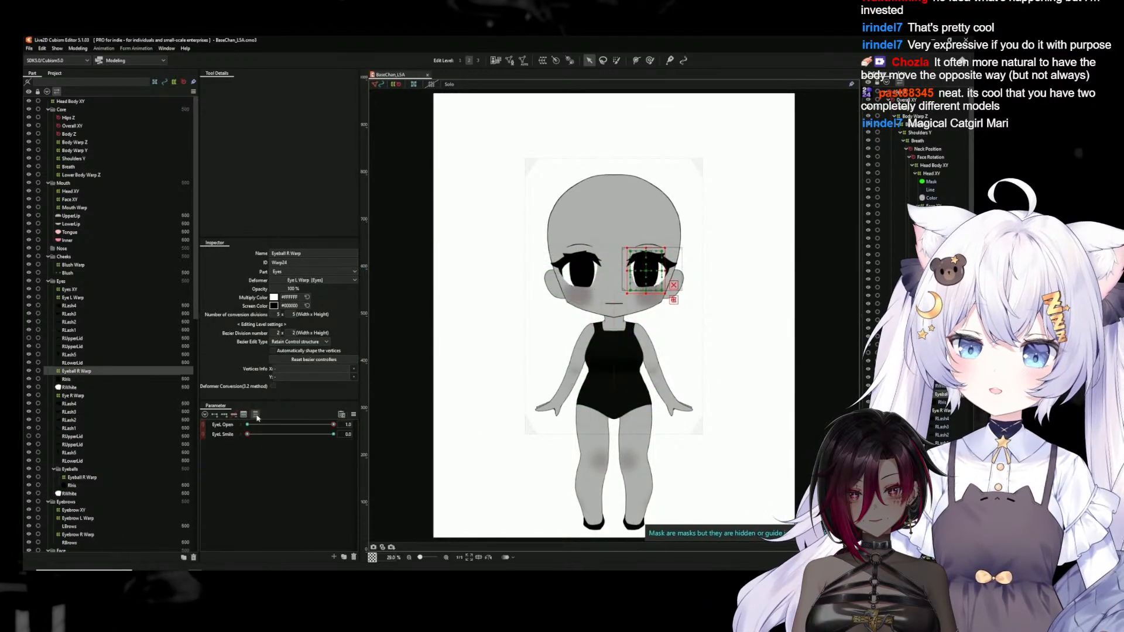
click(256, 415)
Create a warp deformer named Eyeball XY as parent of the iris inside Eye L Warp, in the Eyes part
click(944, 404)
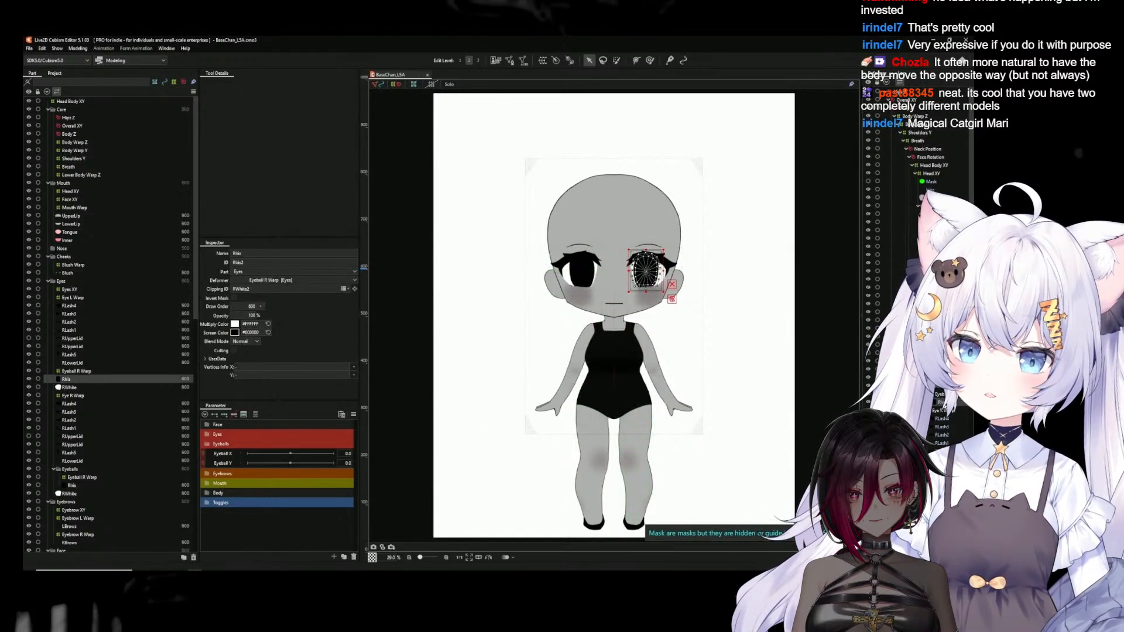
scroll(631, 259, up, 3)
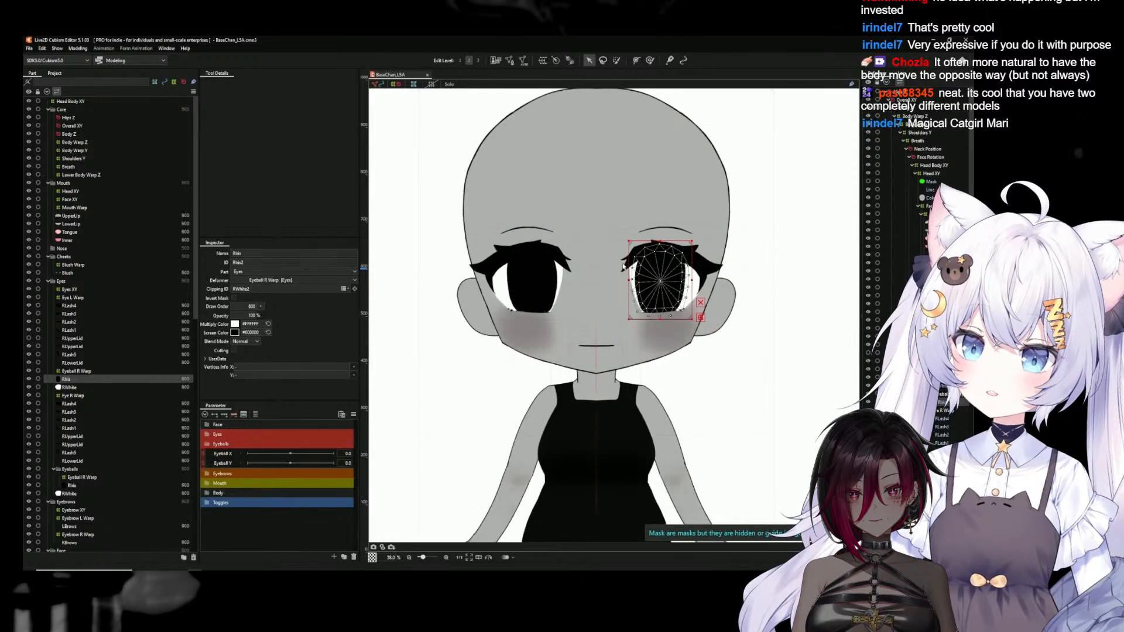
drag(687, 208, 671, 214)
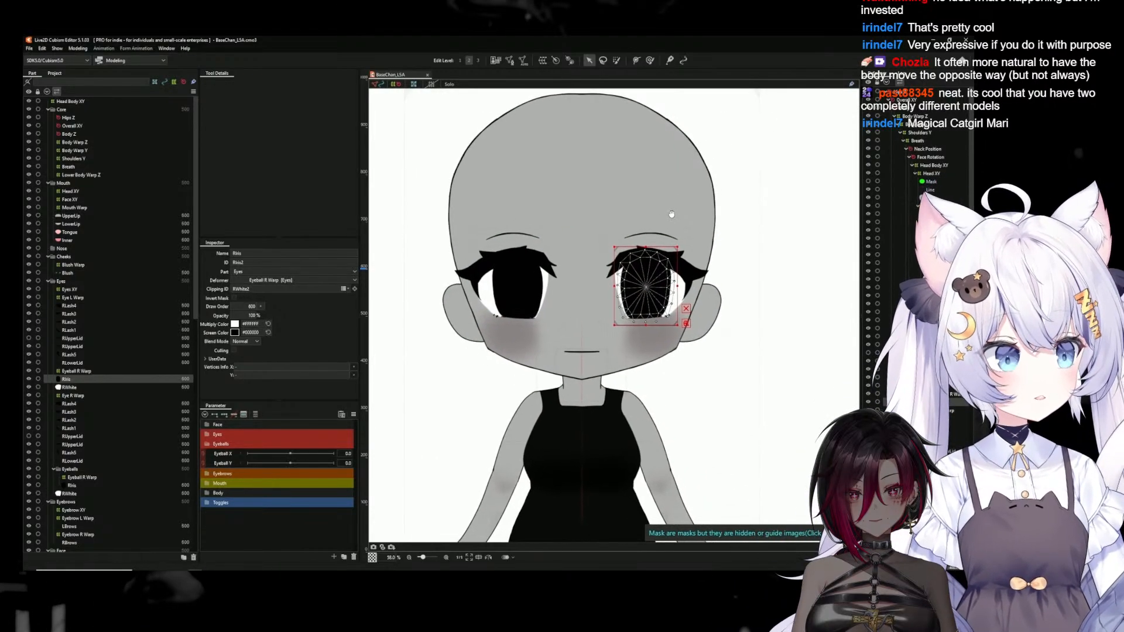
click(946, 394)
click(946, 402)
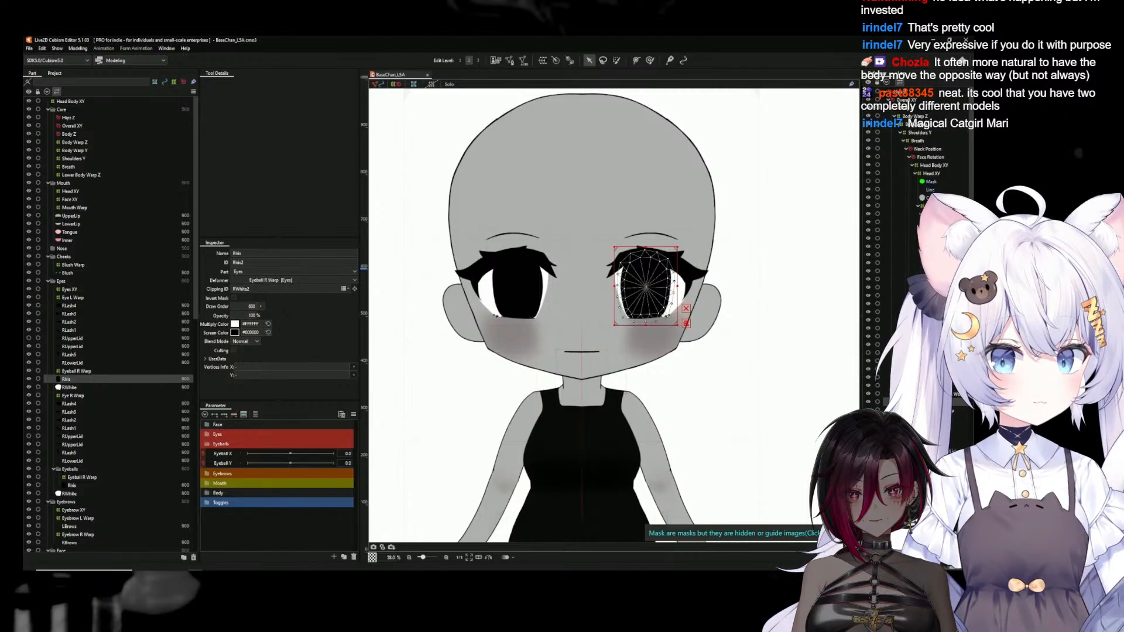
click(543, 61)
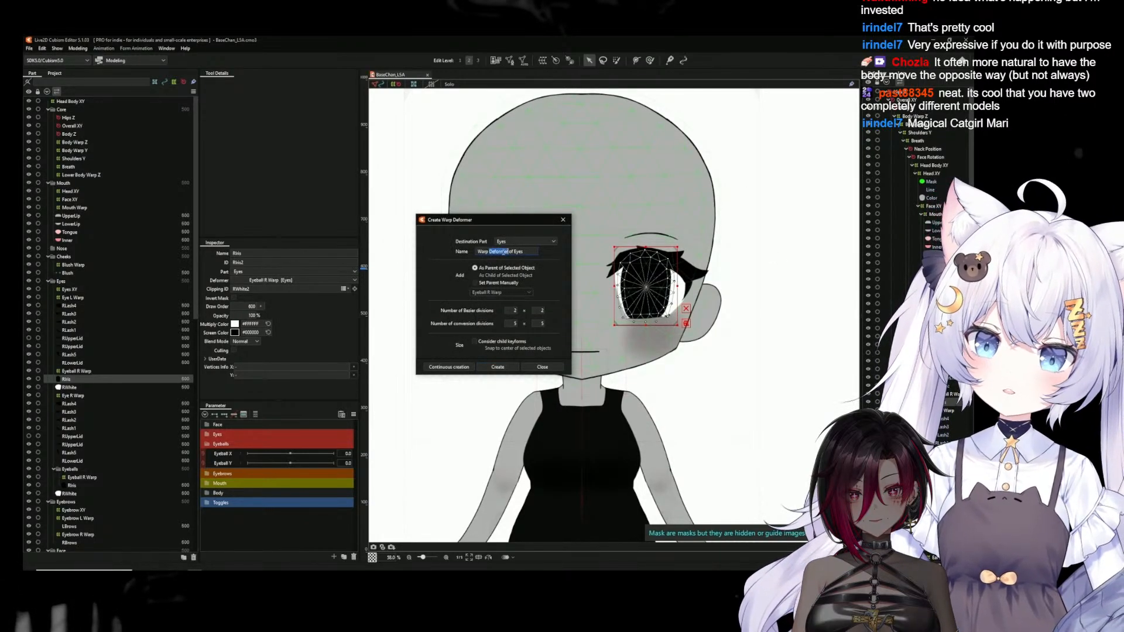
text(EyeR)
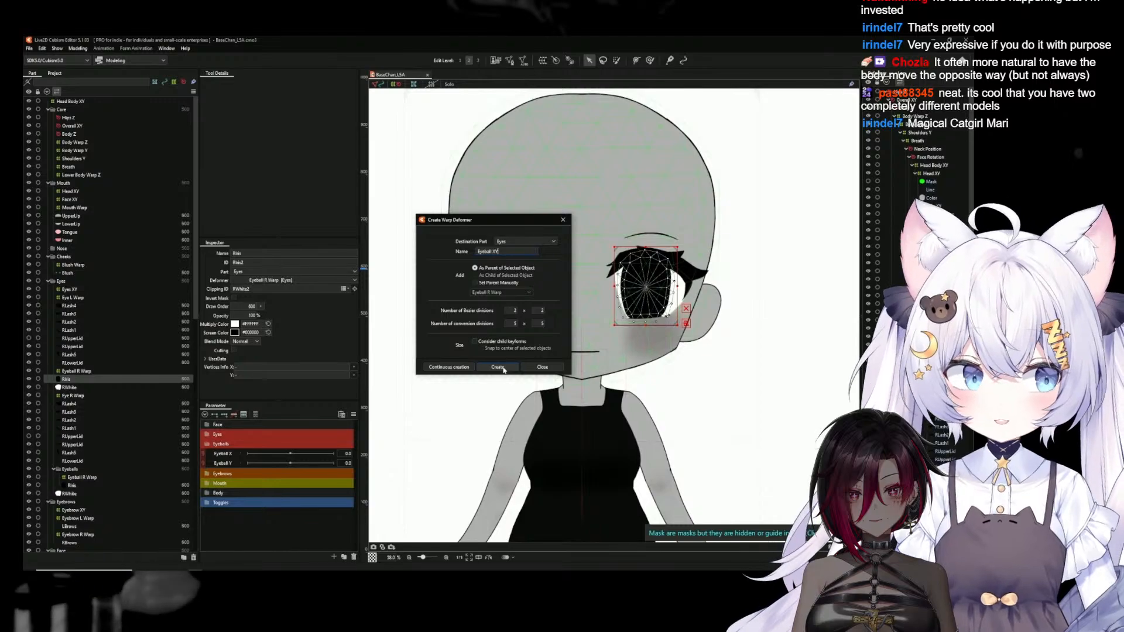
key(Return)
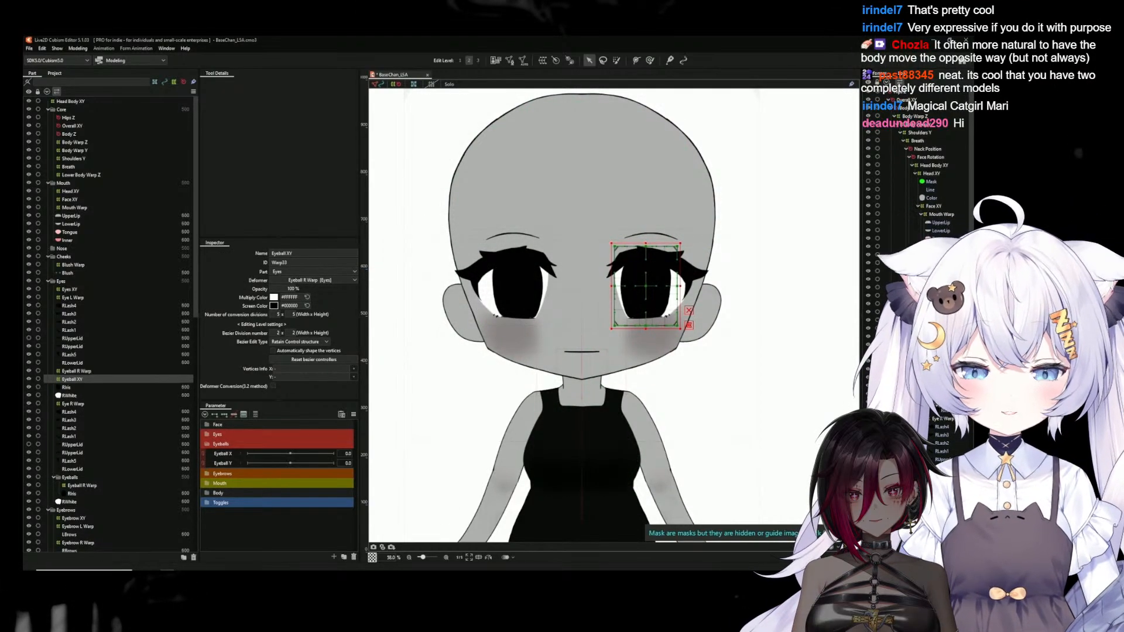
Add three keys for Eyeball X to the Eyeball XY deformer and shift it slightly toward the nose at -1.0
click(223, 454)
click(226, 417)
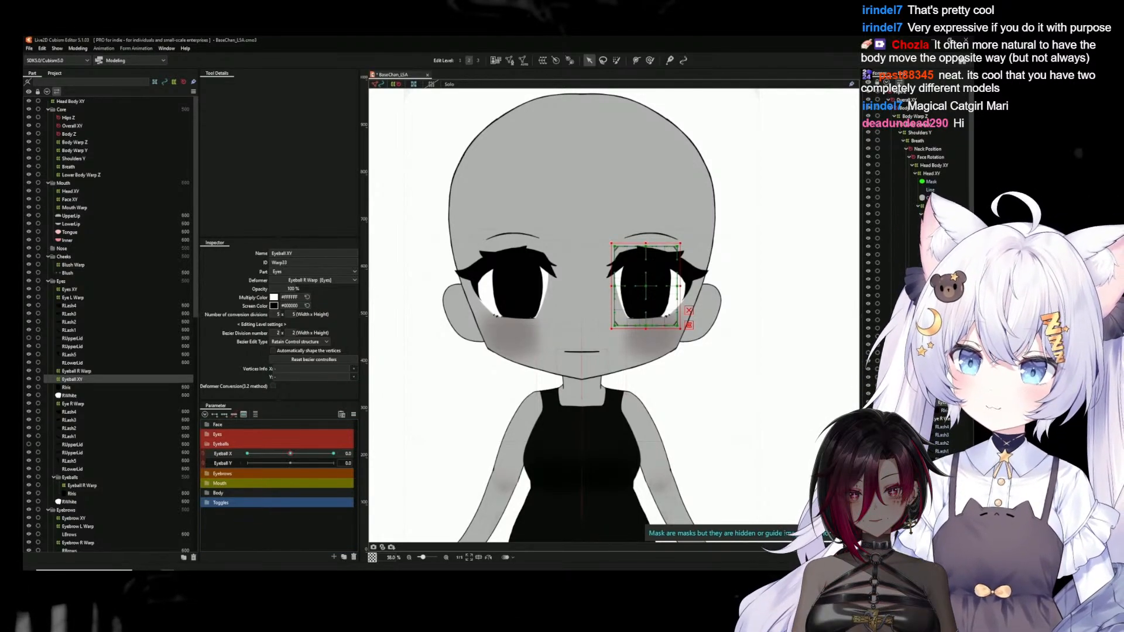
click(249, 457)
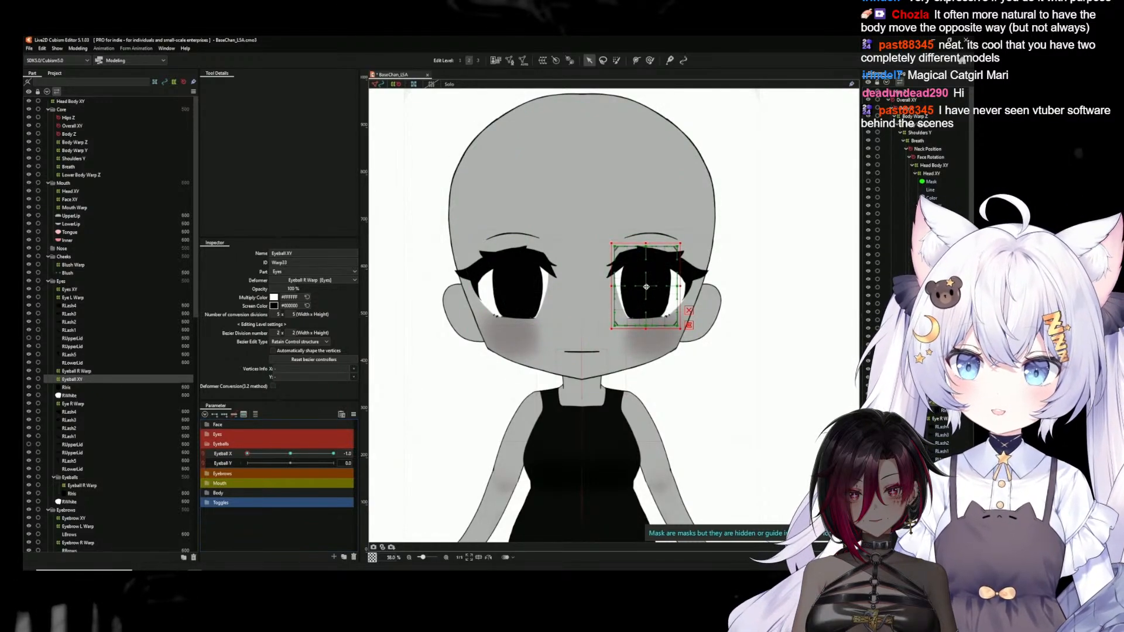
drag(647, 287, 639, 286)
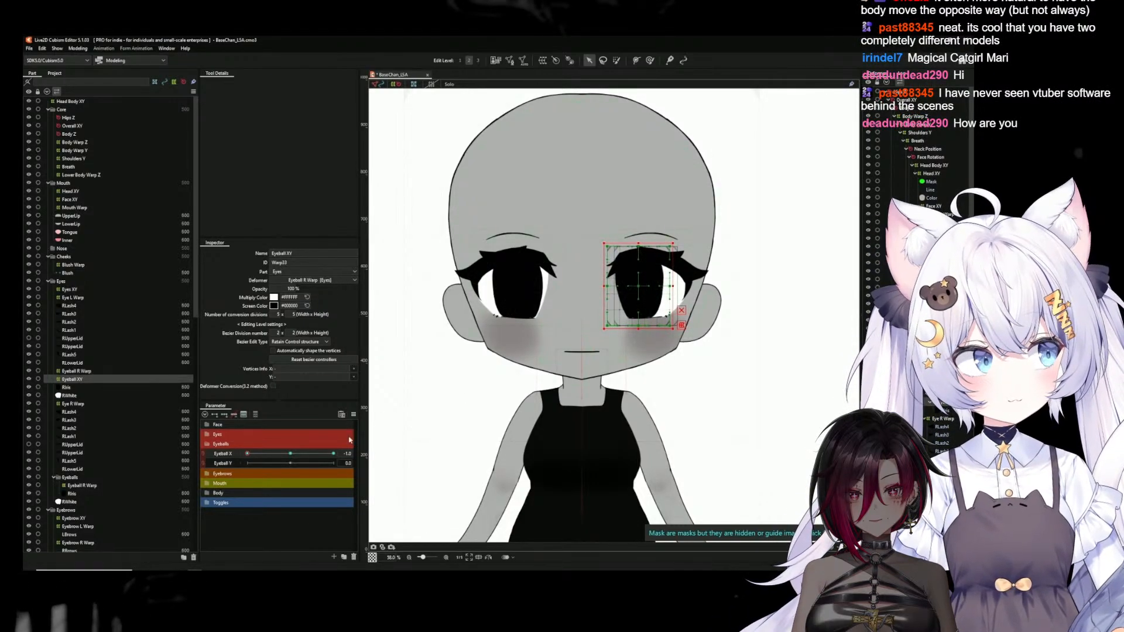
click(289, 455)
click(248, 455)
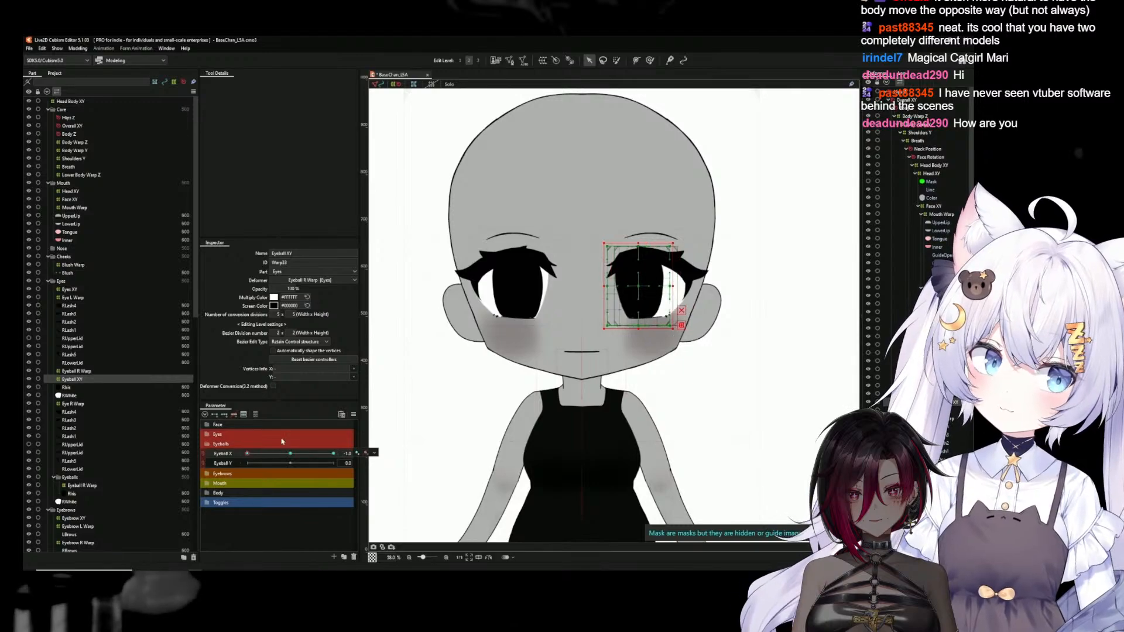
Reflect the Eyeball X motion of the Eyeball XY deformer onto the opposite key and preview the sideways movement
click(354, 414)
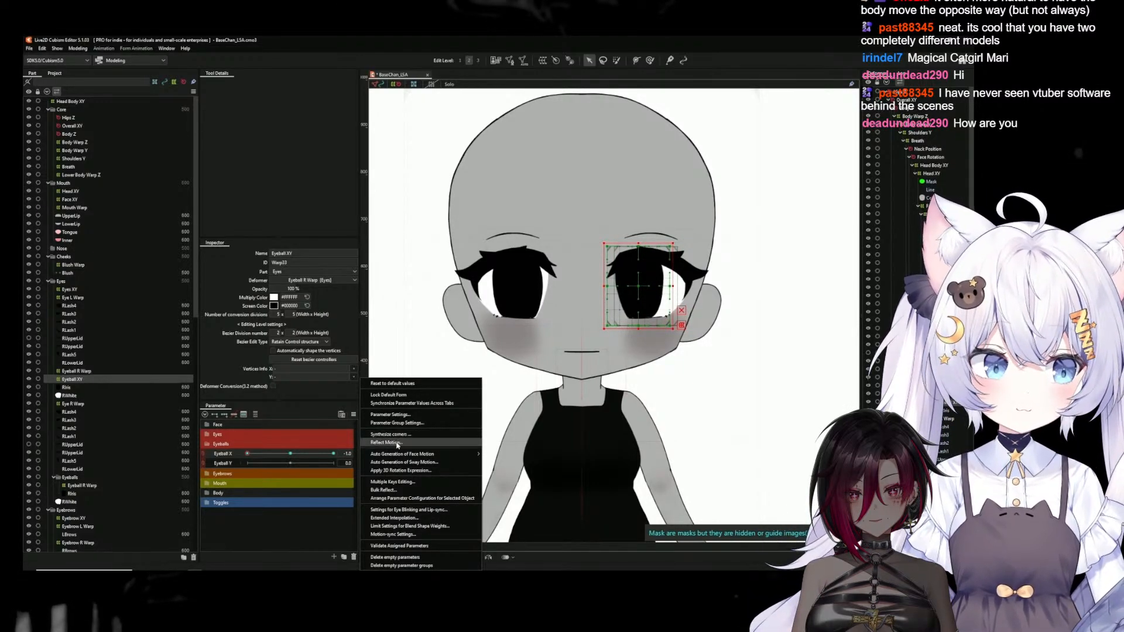
click(387, 442)
click(485, 379)
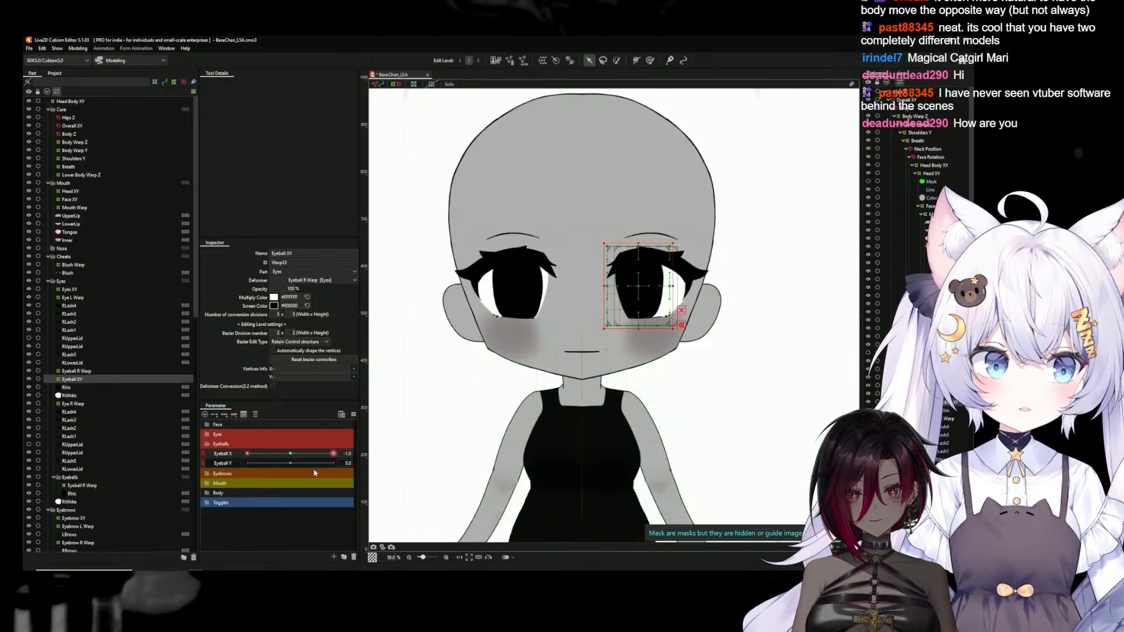
click(295, 455)
drag(295, 455, 219, 448)
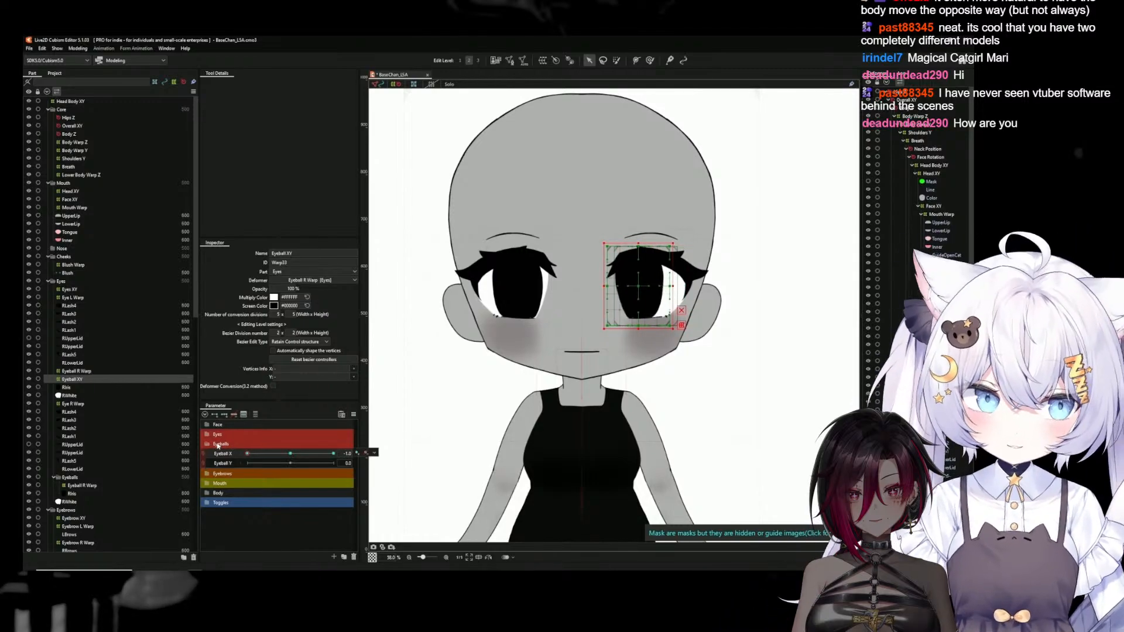
Key the Eyeball XY deformer to Eyeball Y with three keys, moving it down at -1.0 and up at 1.0
click(290, 455)
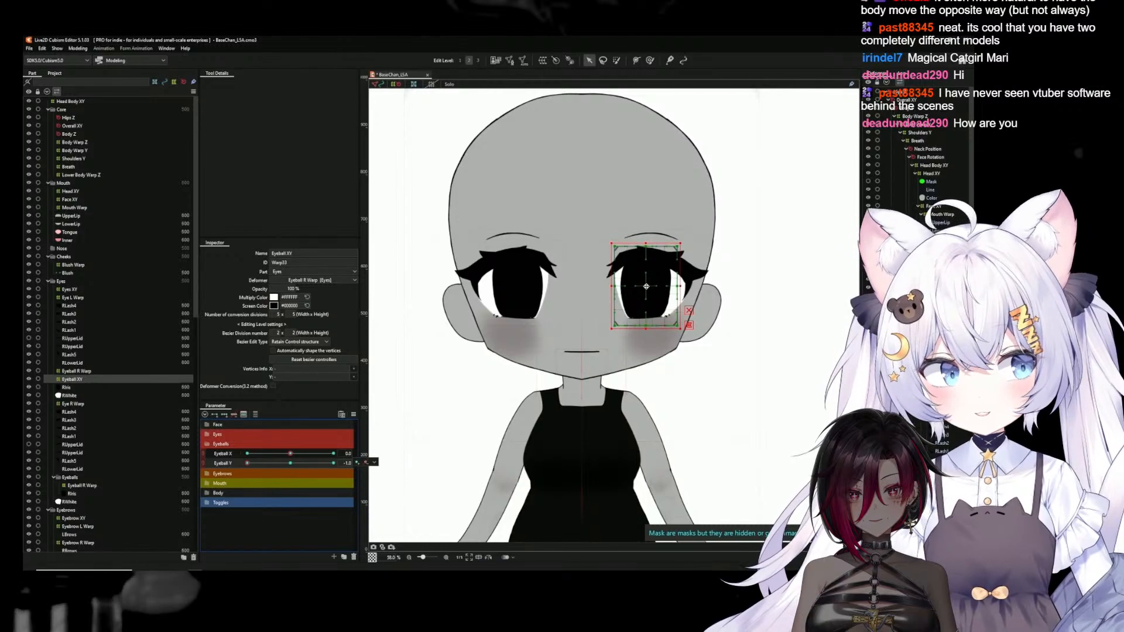
drag(646, 286, 645, 300)
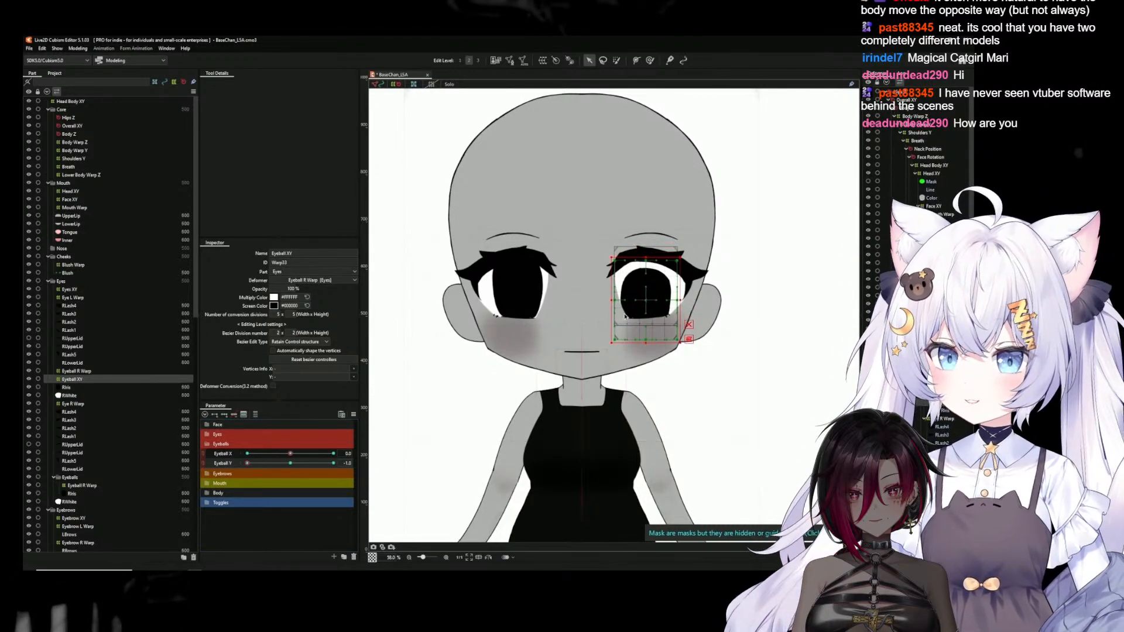
click(334, 463)
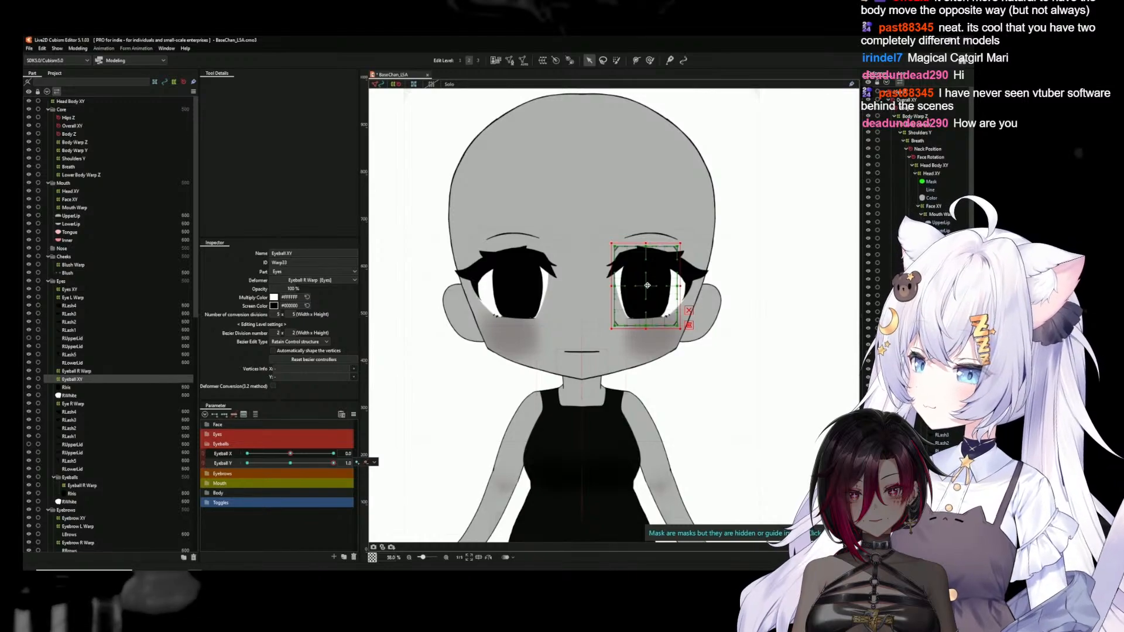
drag(647, 285, 650, 274)
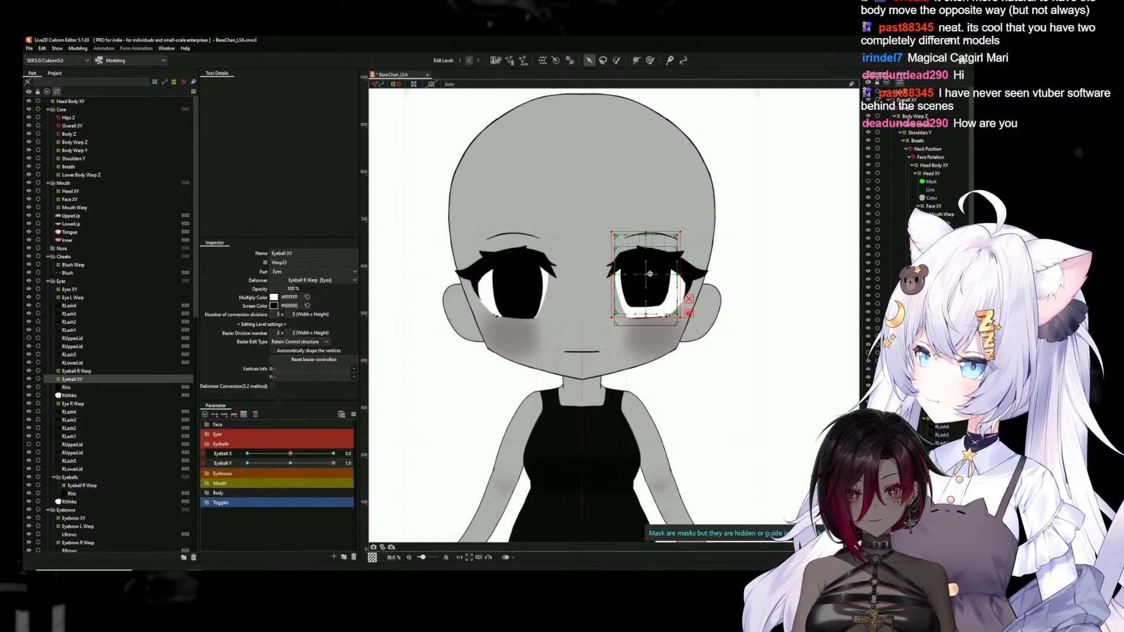
click(291, 464)
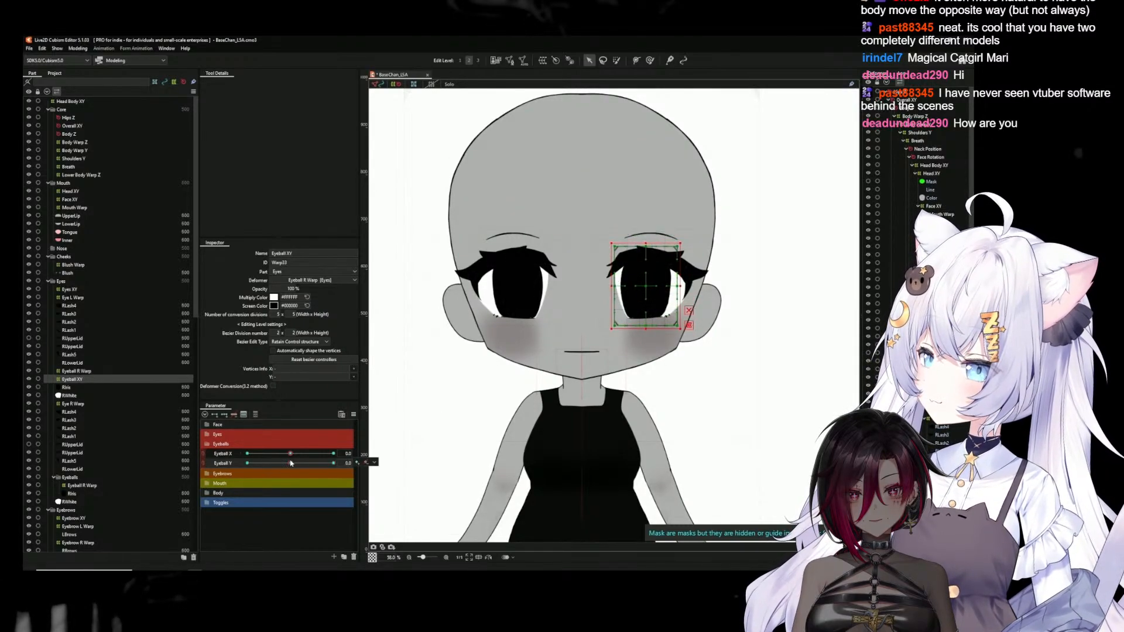
Link Eyeball X with Eyeball Y and synthesize all four corners for the selected Eyeball XY deformer using the default value
click(204, 456)
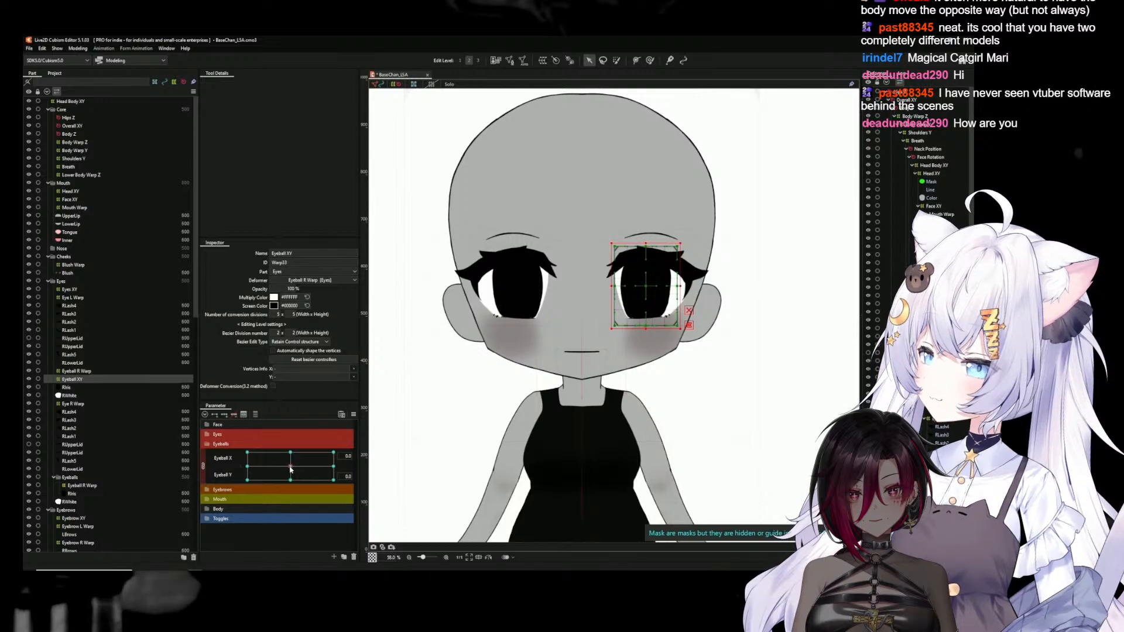
click(354, 415)
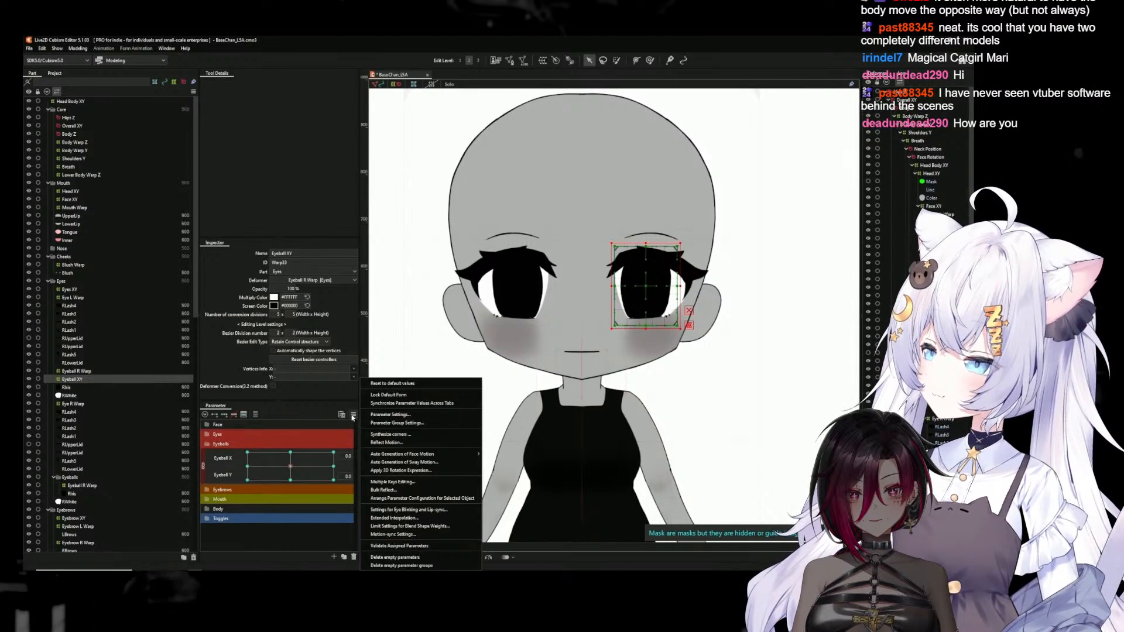
click(392, 434)
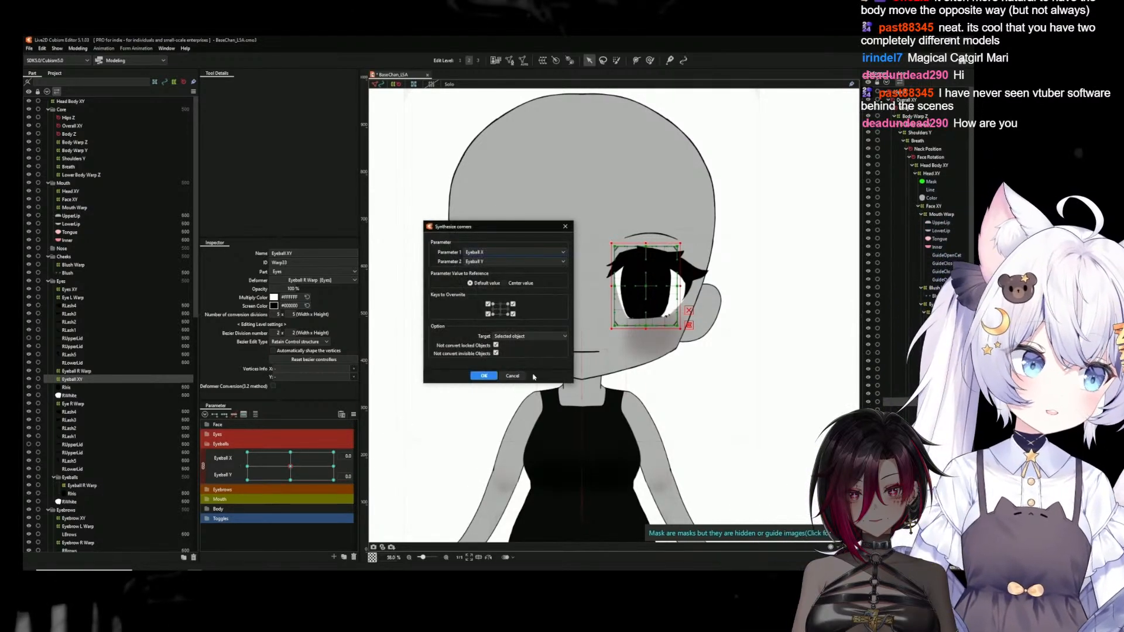
click(484, 376)
drag(290, 467, 303, 452)
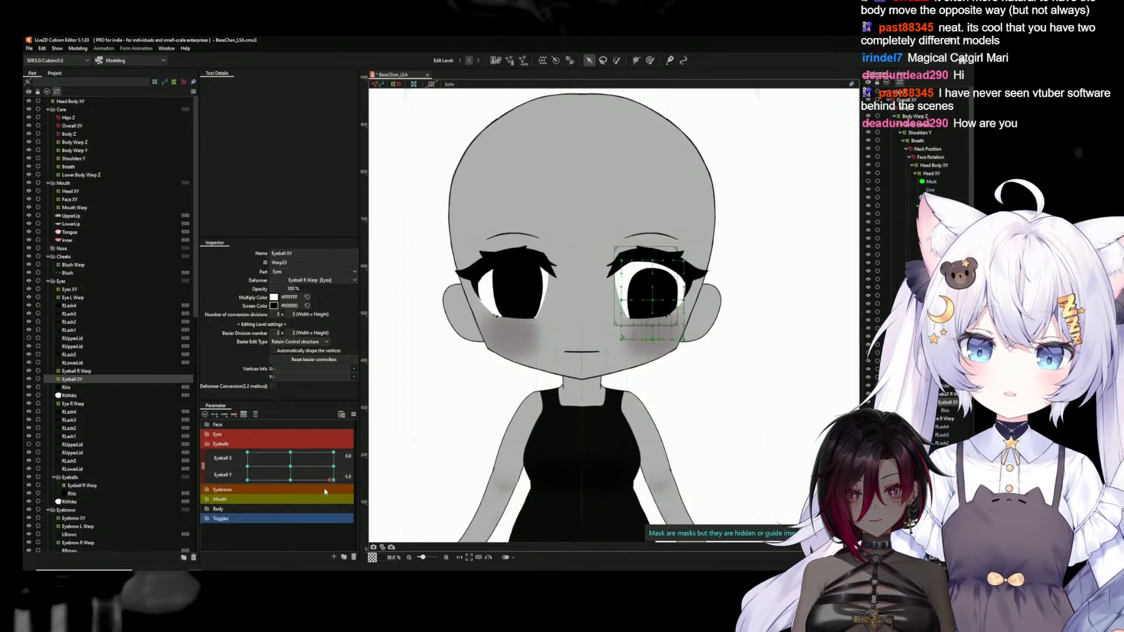
drag(320, 399, 290, 467)
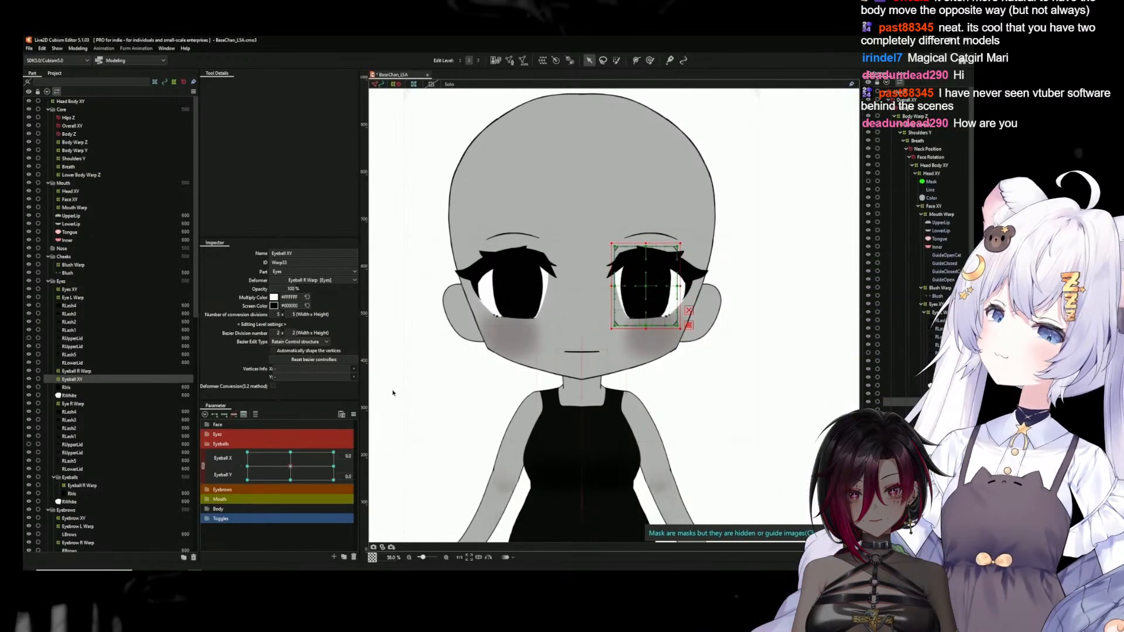
Review the two eye warps, and preview the Eyeball XY deformer's movement across the combined Eyeball X and Y range
click(392, 392)
click(948, 421)
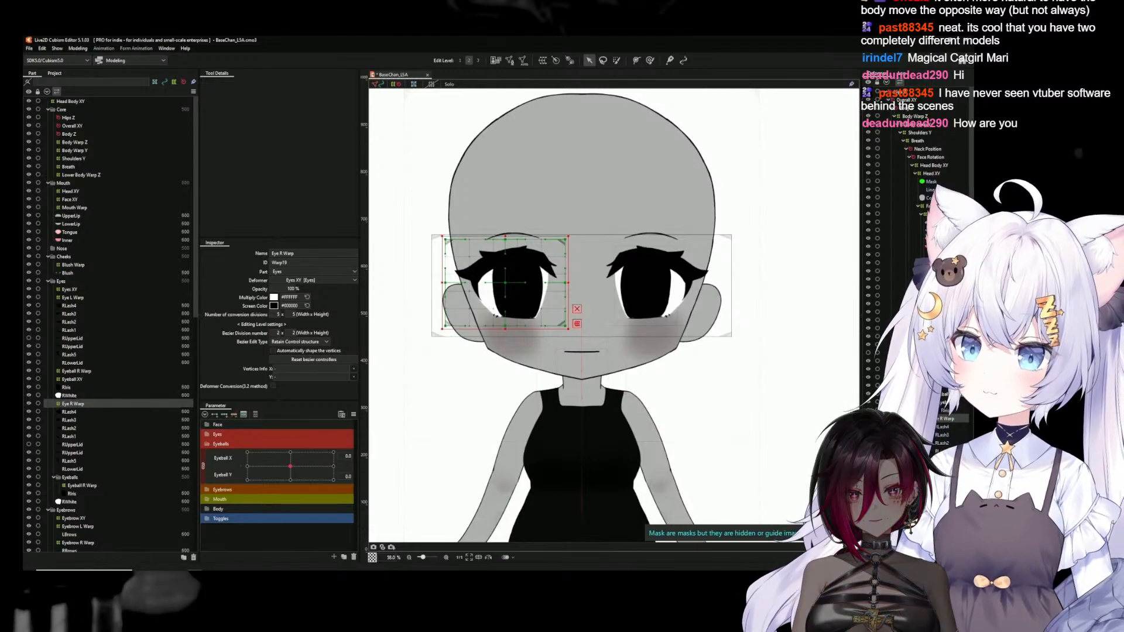
click(944, 312)
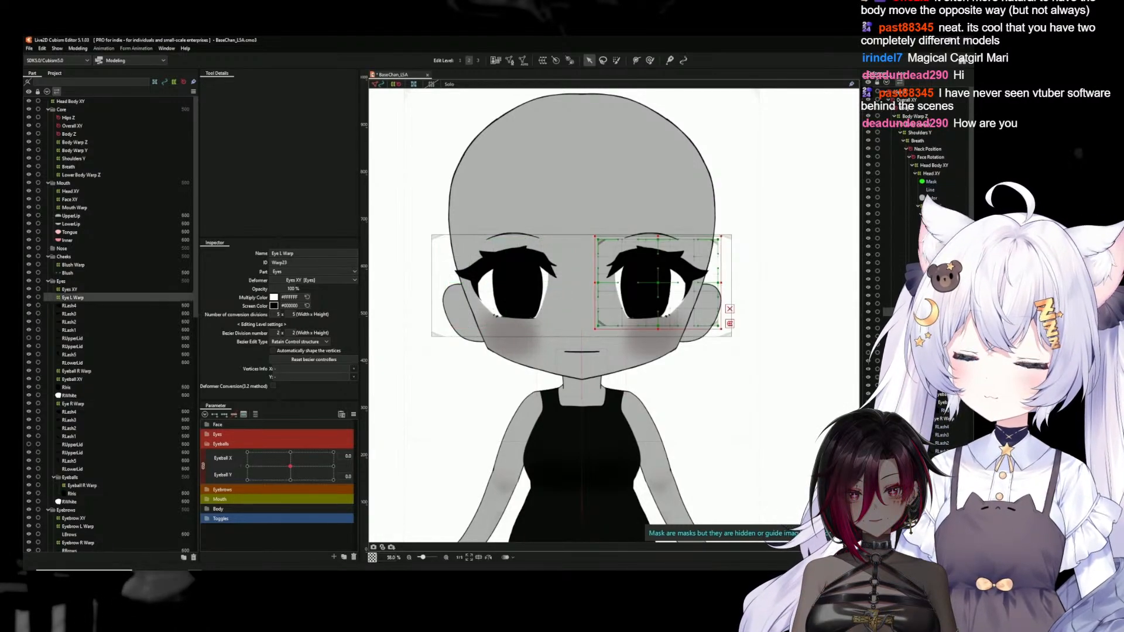
click(943, 402)
drag(297, 473, 315, 452)
drag(354, 397, 316, 452)
click(291, 467)
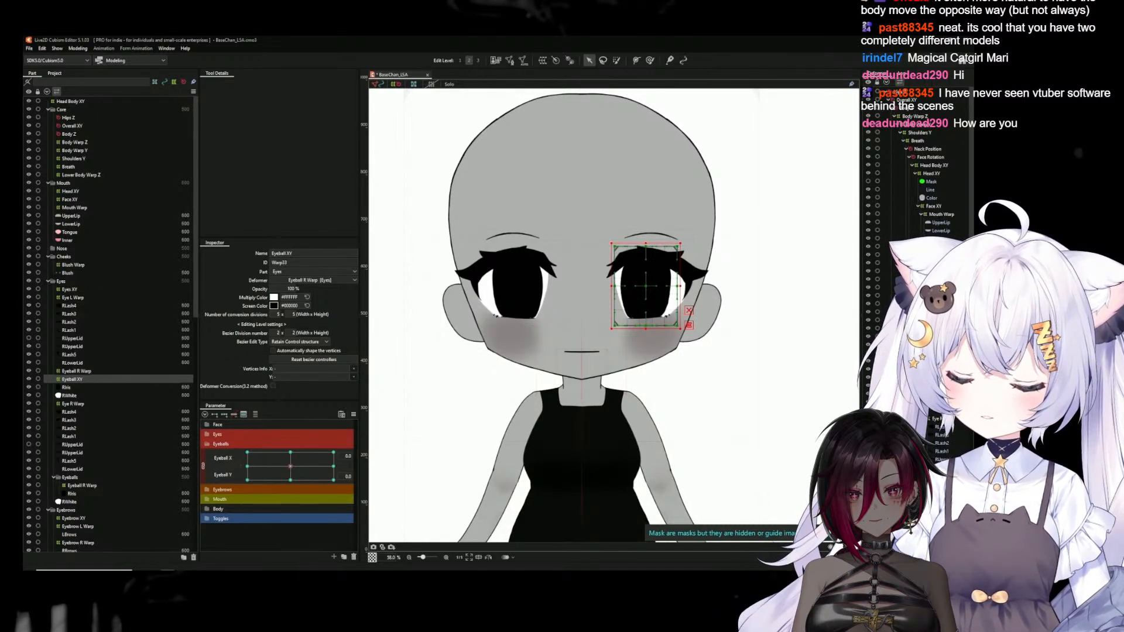
Try creating a warp deformer named Lashes XY L as parent of the Eyeball XY deformer, with child keyforms considered
click(67, 388)
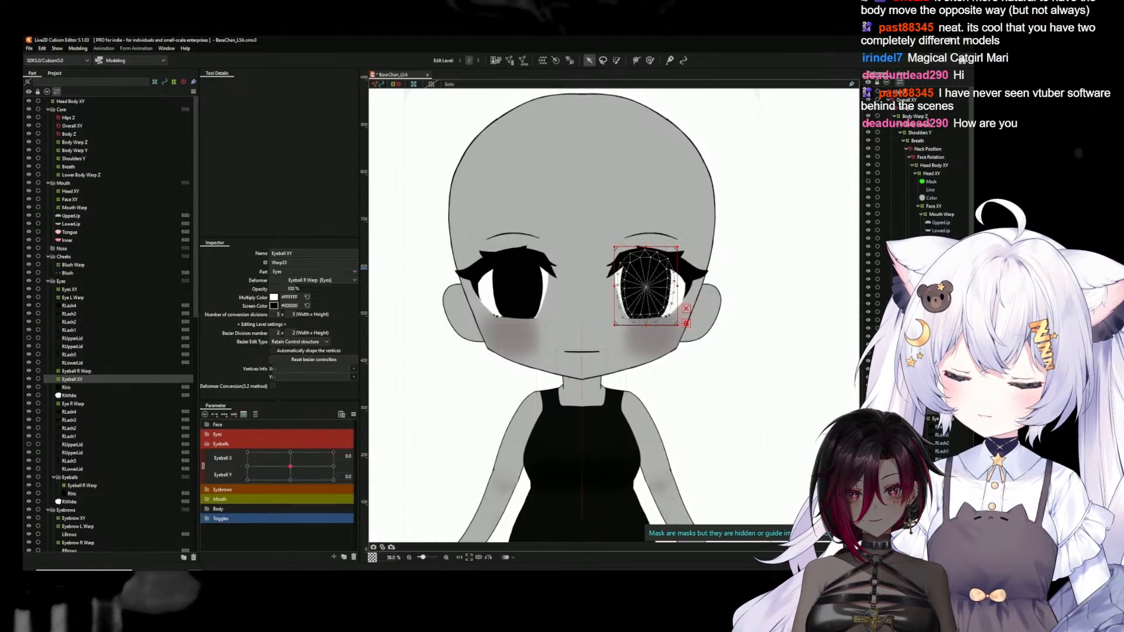
click(73, 380)
click(542, 61)
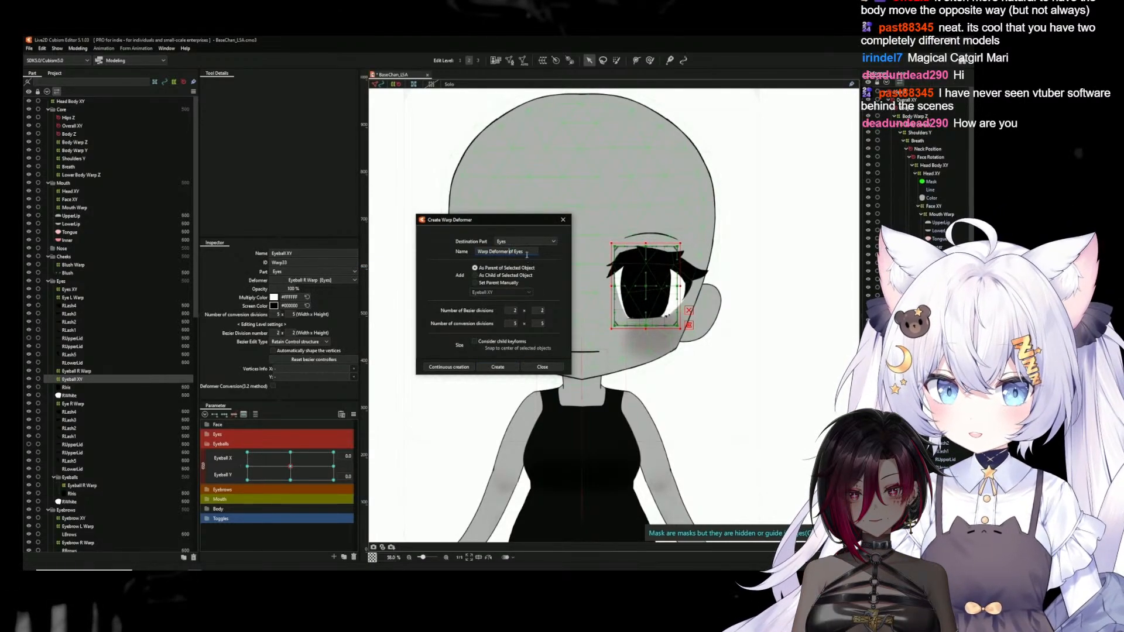
text(Lashes)
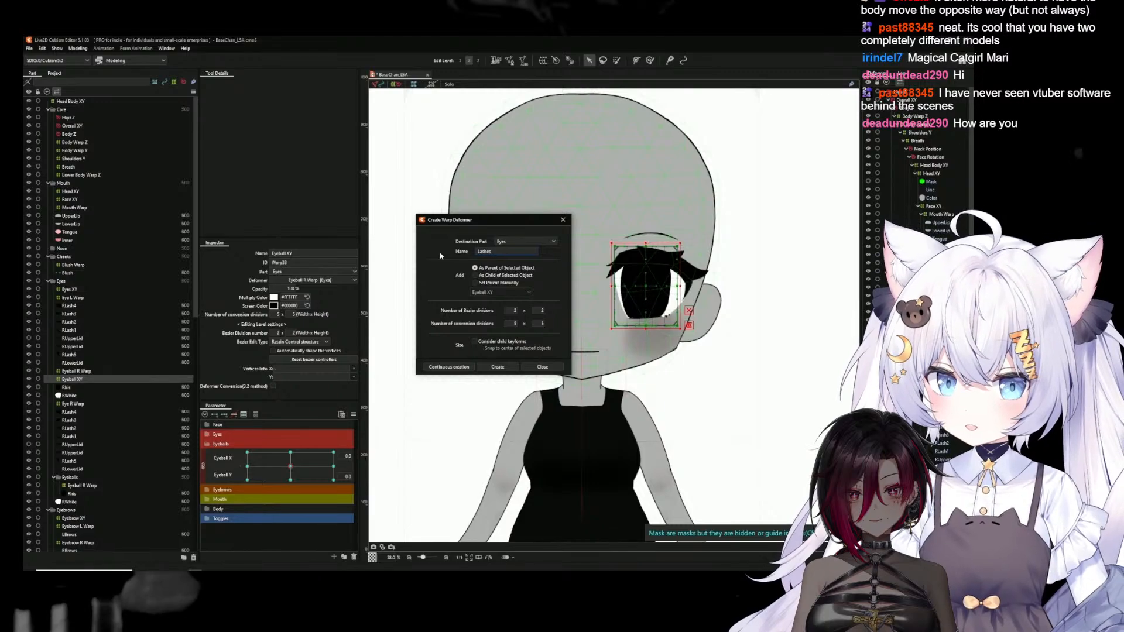
text( XY)
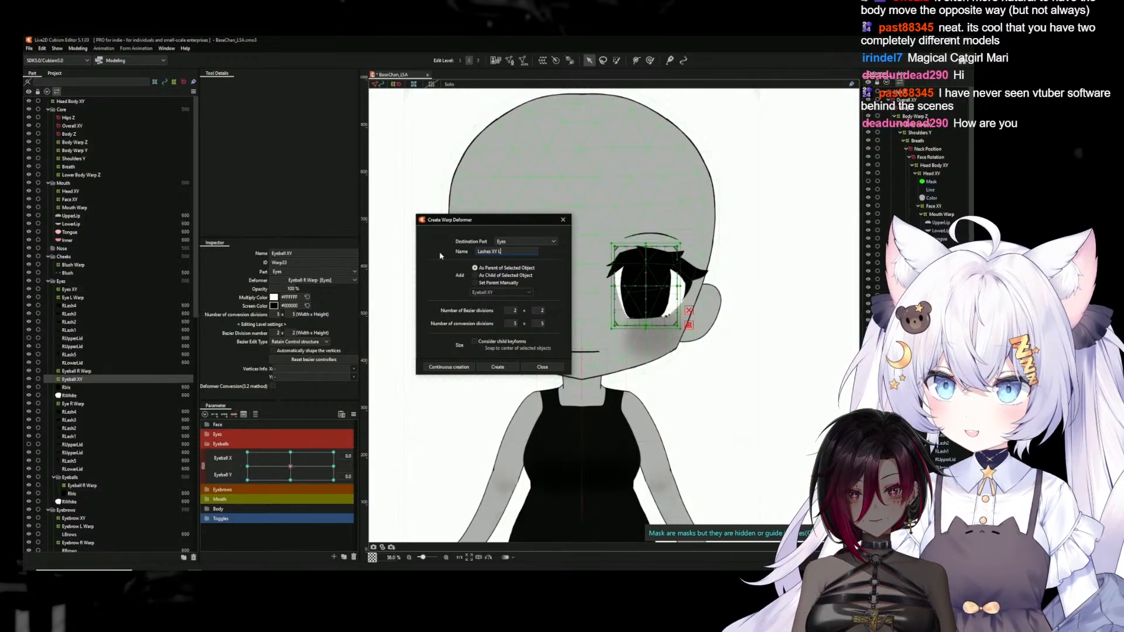
text( L)
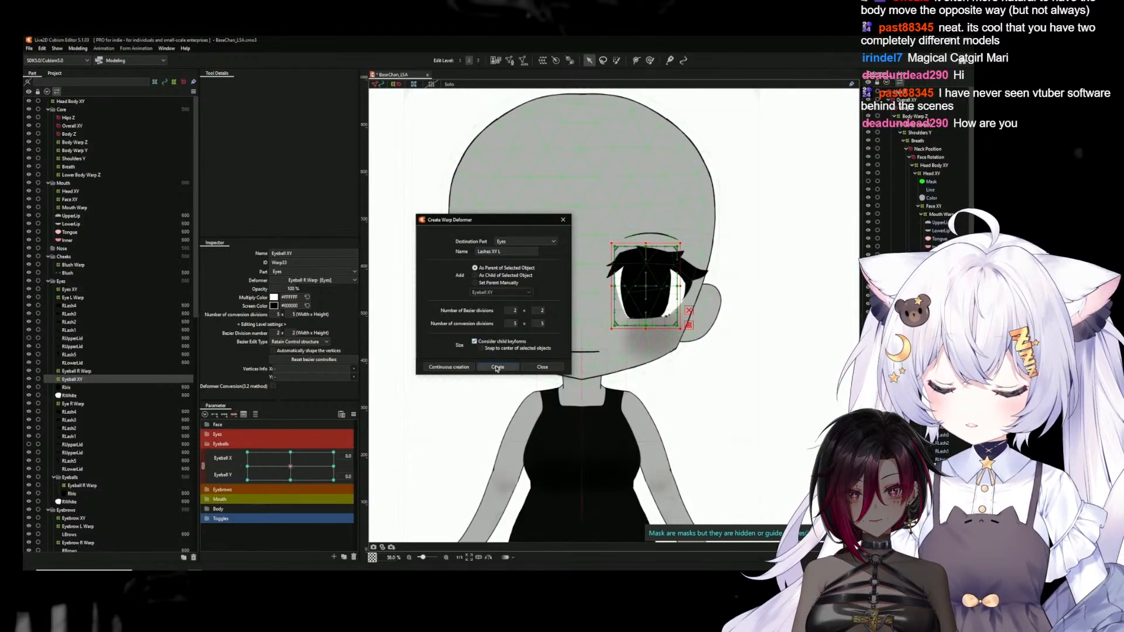
click(484, 367)
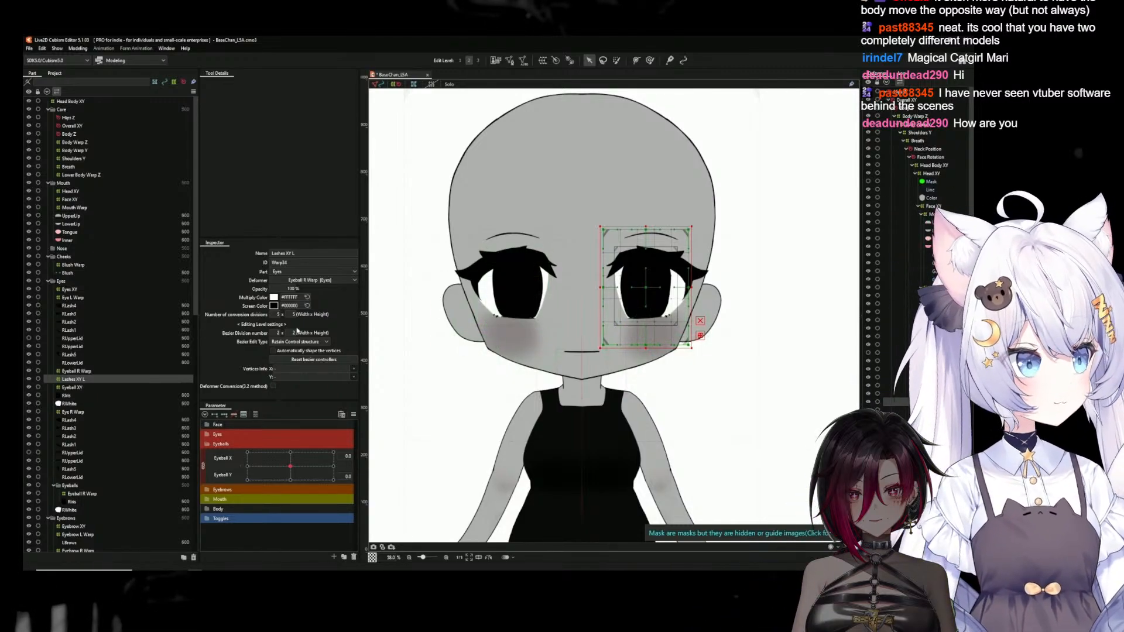
Set the Lashes XY L deformer's Bezier divisions to 3 x 3 and enlarge it on all four sides beyond the eye
click(277, 333)
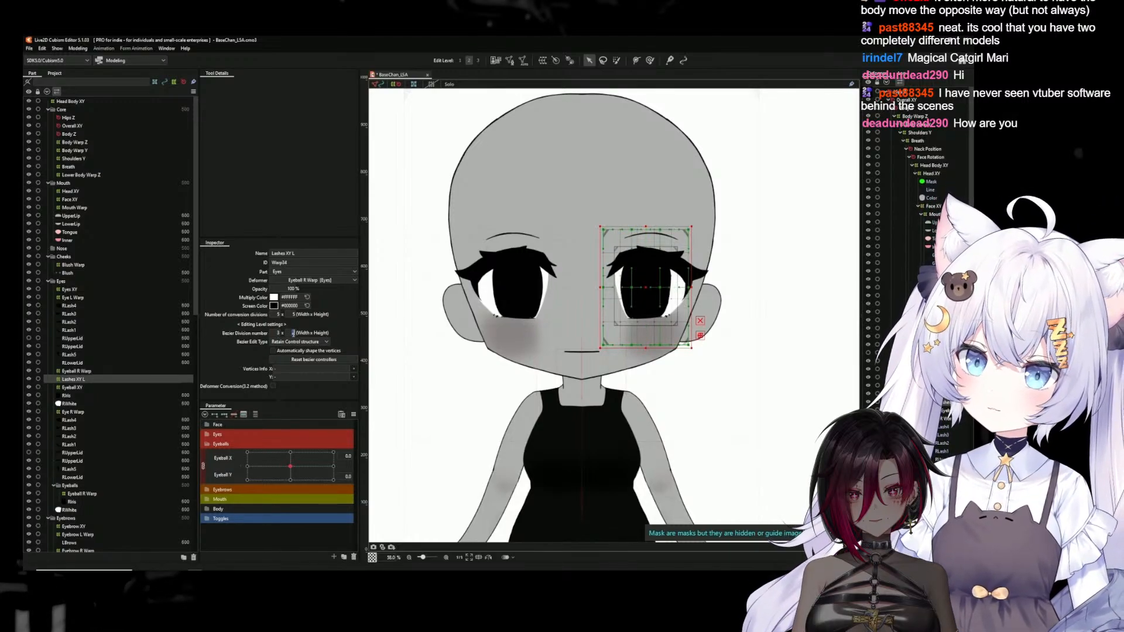
key(Return)
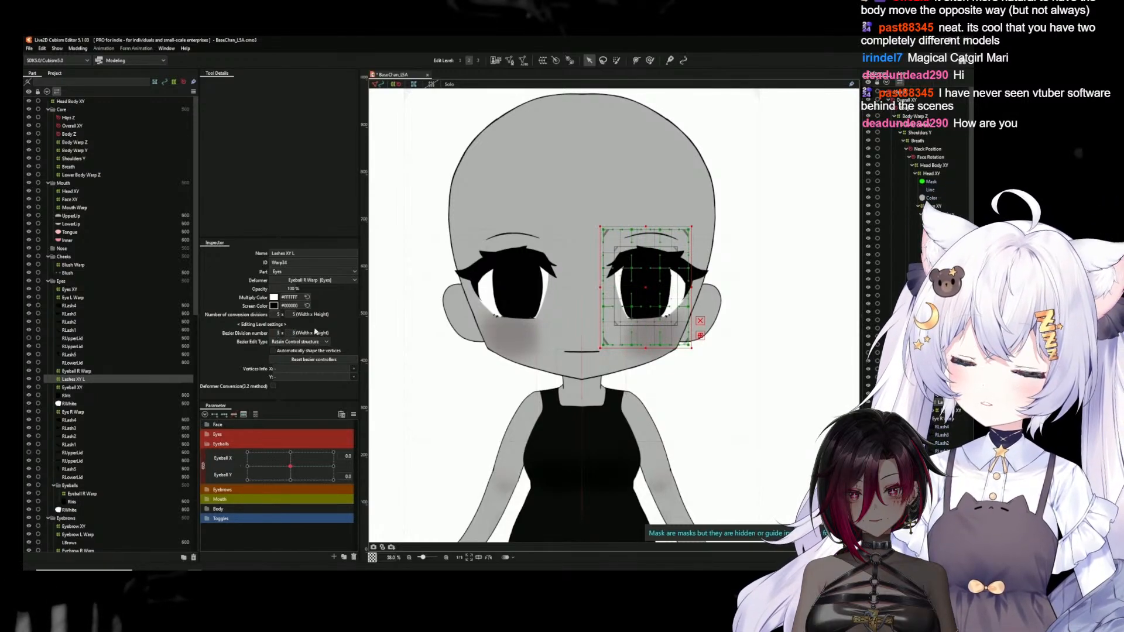
scroll(651, 264, up, 4)
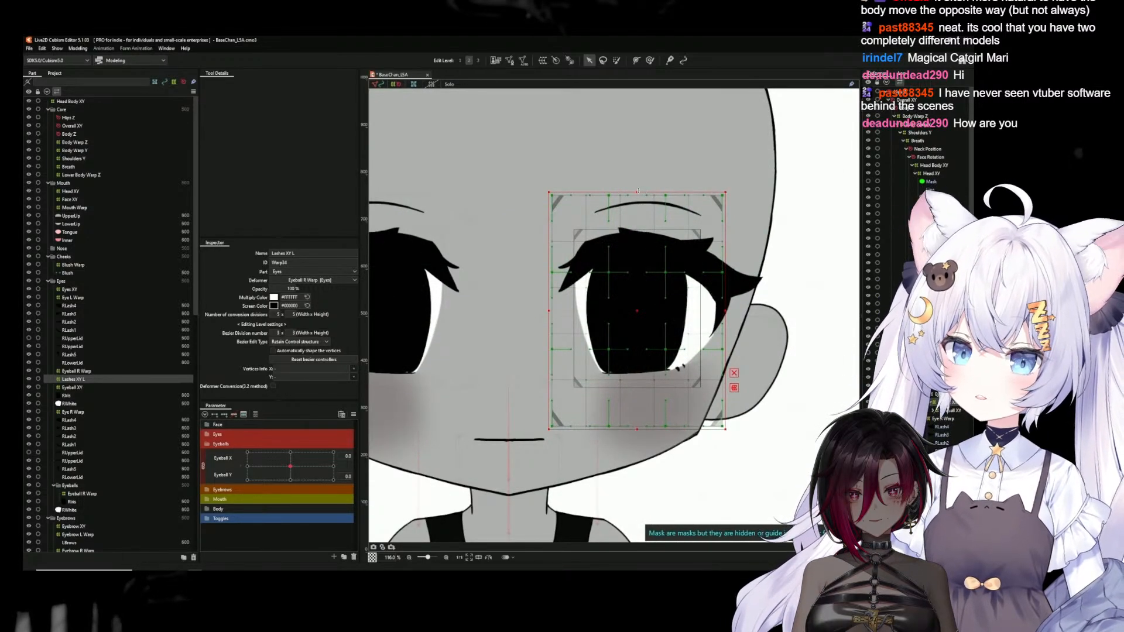
drag(637, 191, 645, 154)
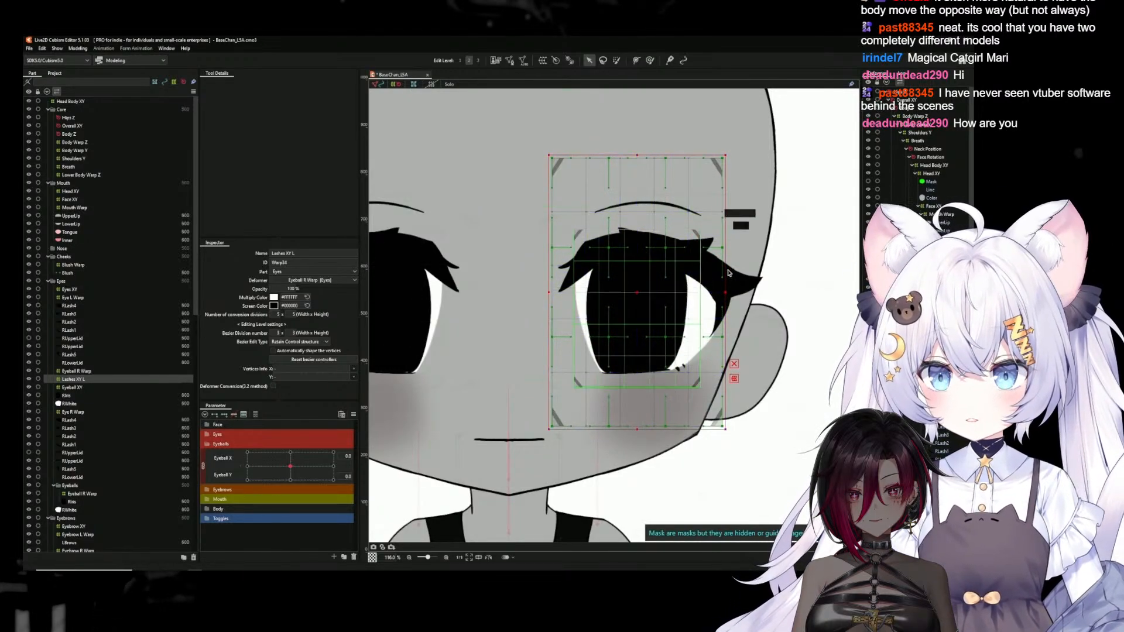
drag(728, 292, 759, 291)
drag(653, 429, 653, 483)
drag(548, 320, 512, 319)
drag(634, 155, 633, 149)
drag(758, 313, 771, 316)
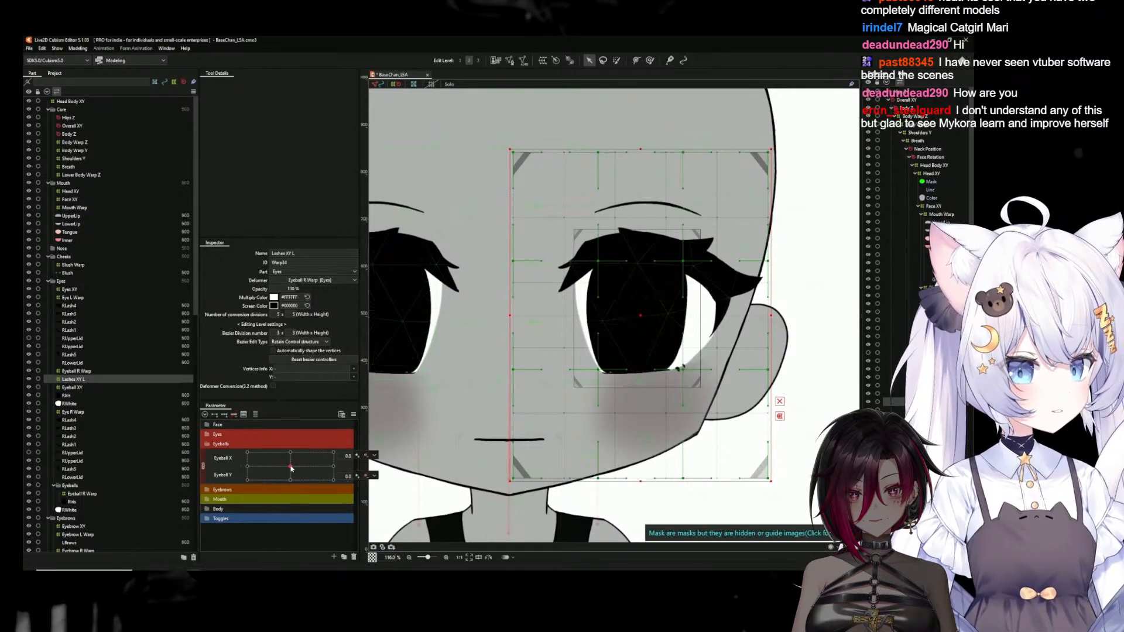
Unlink Eyeball X from Eyeball Y and try shaping the Lashes XY L deformer at Eyeball X -1.0
click(204, 467)
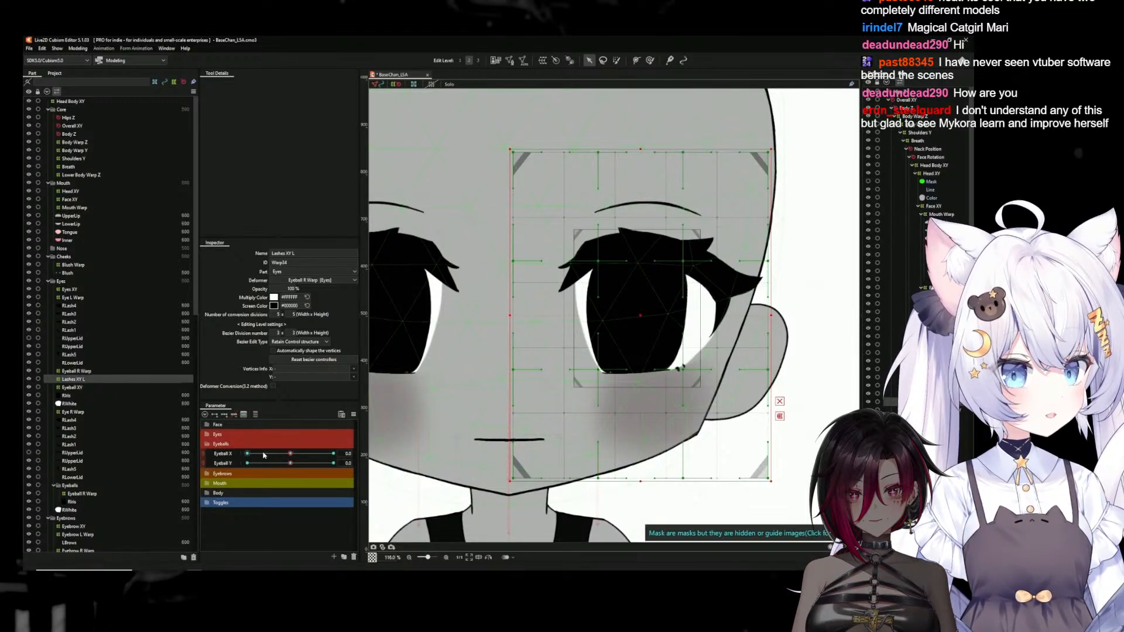
click(248, 454)
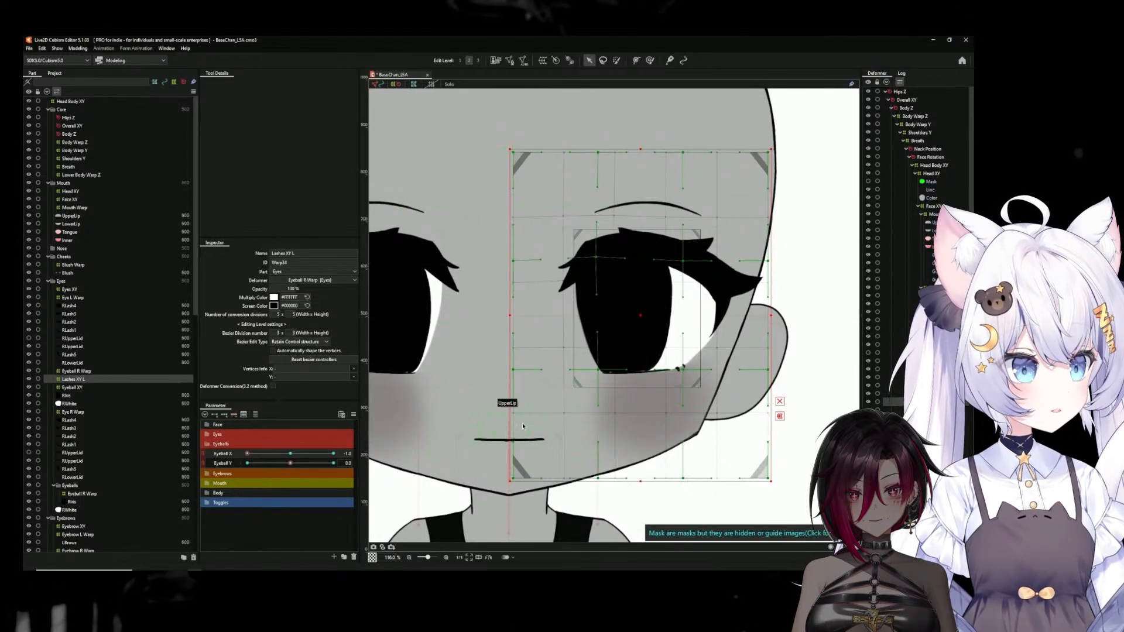
Undo the Lashes XY L deformer and all its edits, back to the selected lash, eyelid and eye-white meshes
key(ctrl+z)
key(ctrl+z)
key(ctrl+z)
key(ctrl+z)
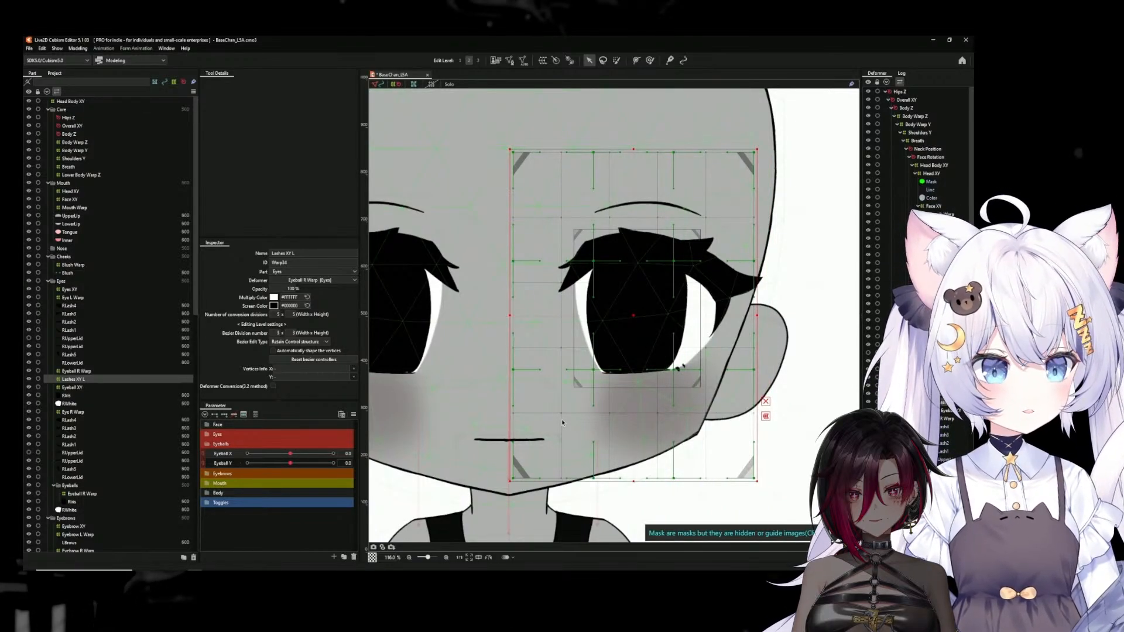
key(ctrl+z)
key(ctrl+z)
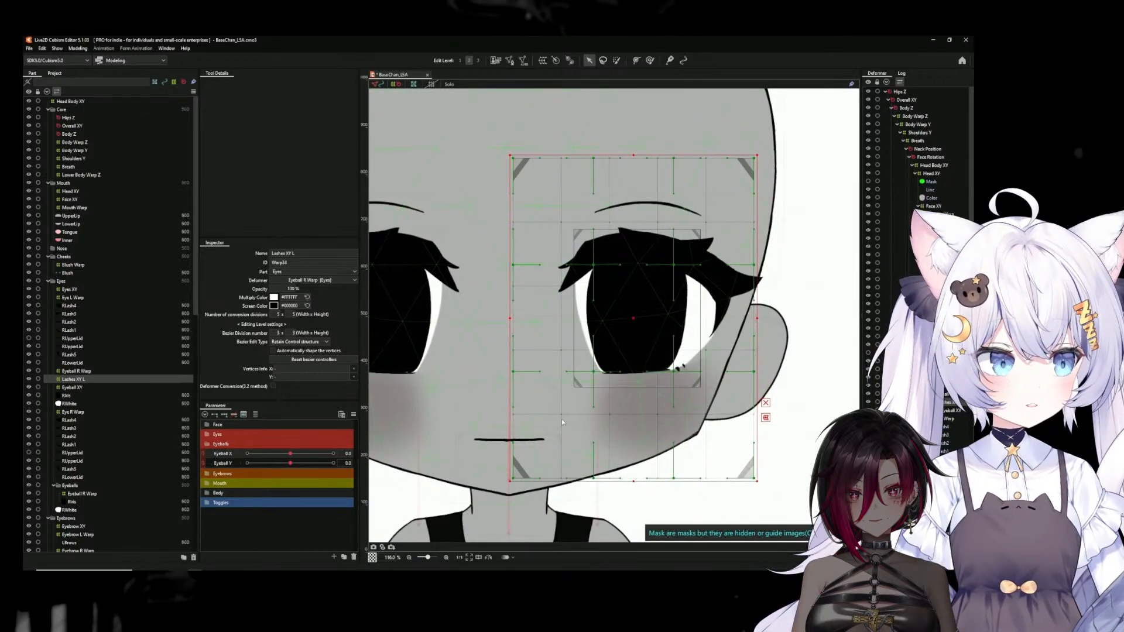
key(ctrl+z)
key(ctrl+z)
key(ctrl+z)
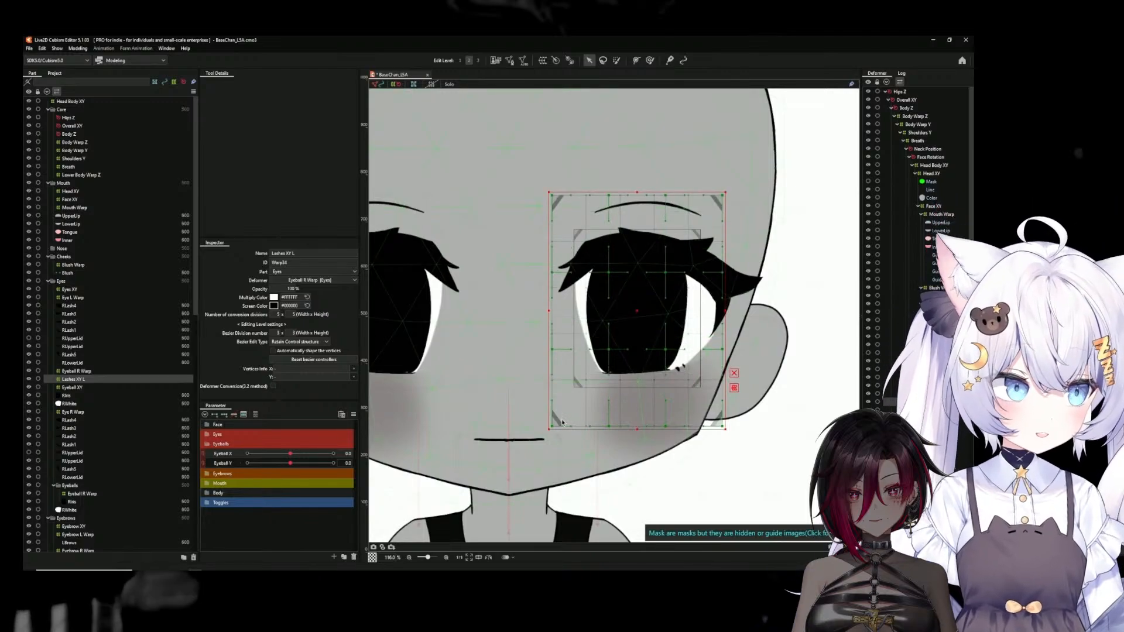
key(ctrl+z)
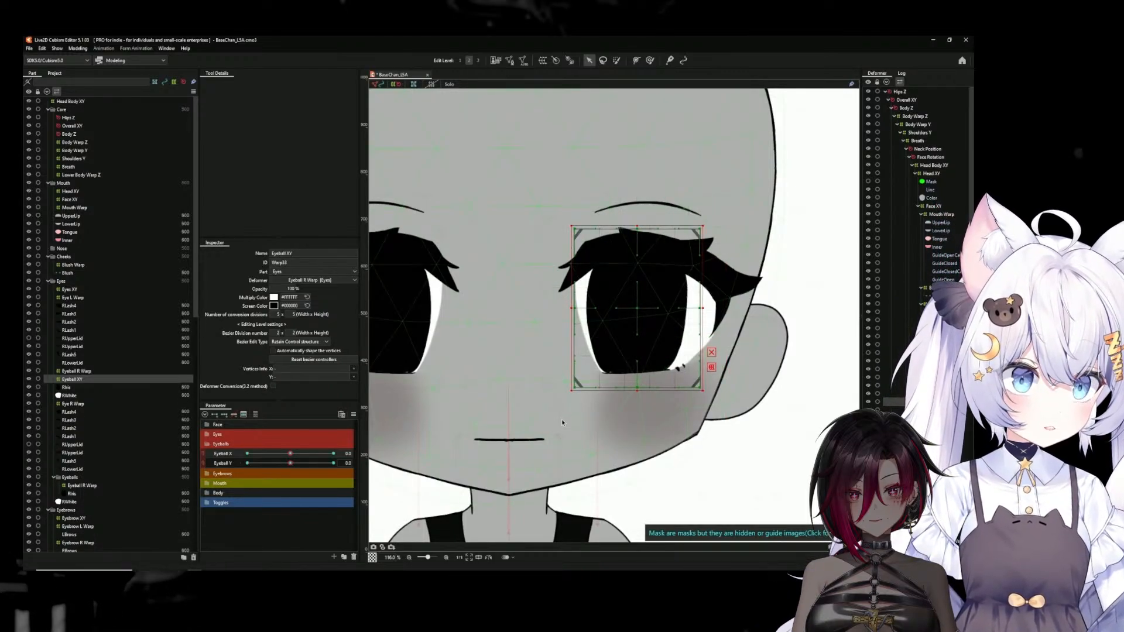
key(ctrl+z)
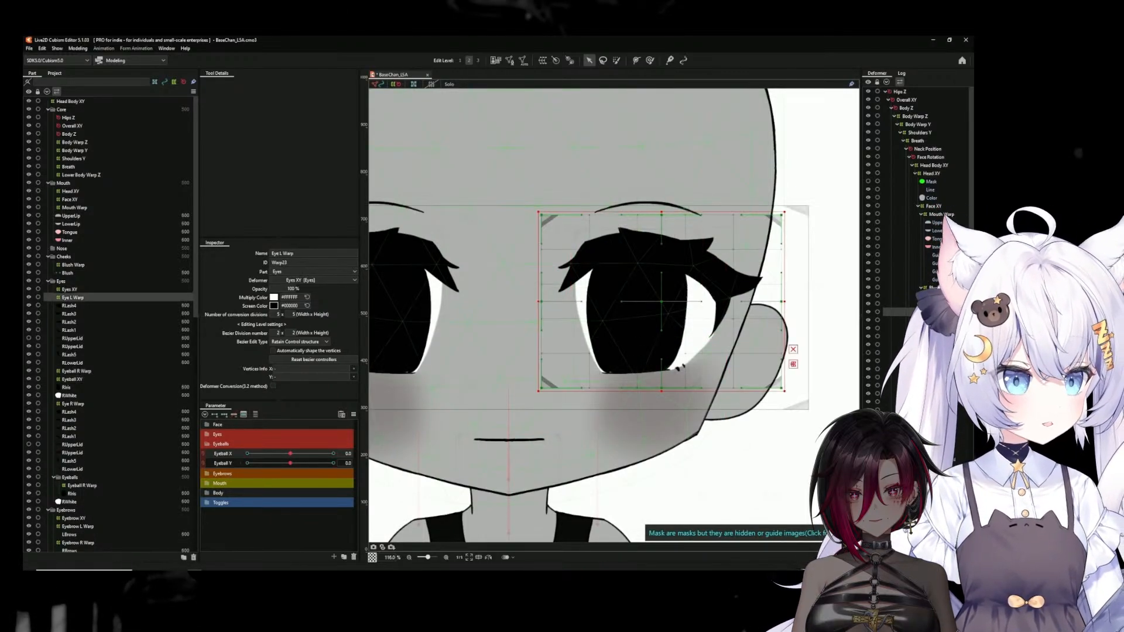
key(ctrl+z)
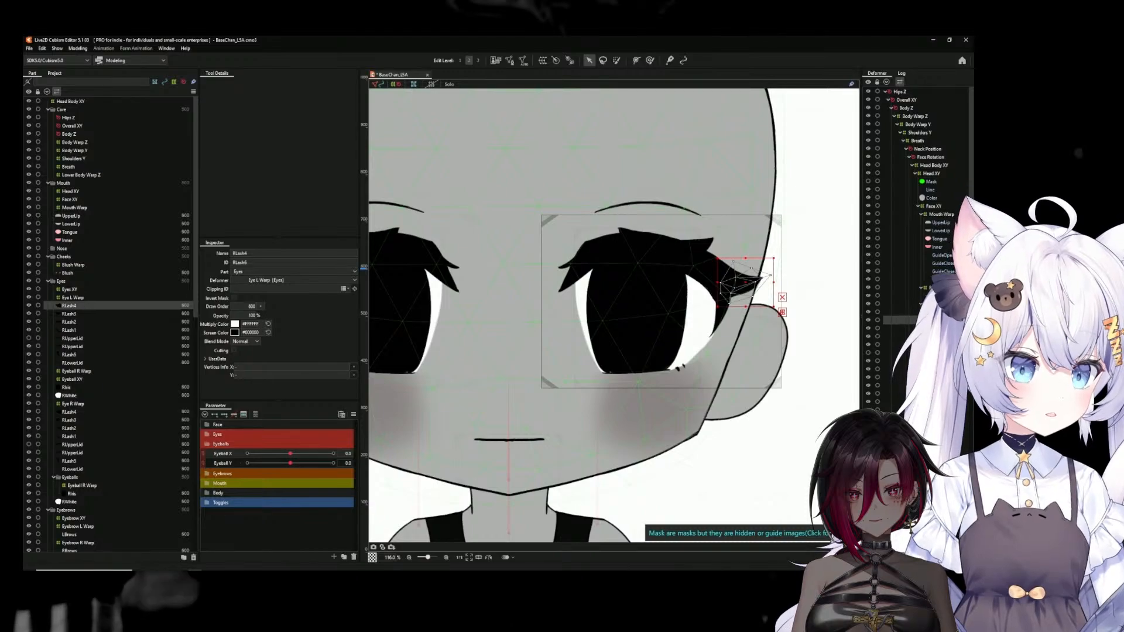
key(ctrl+z)
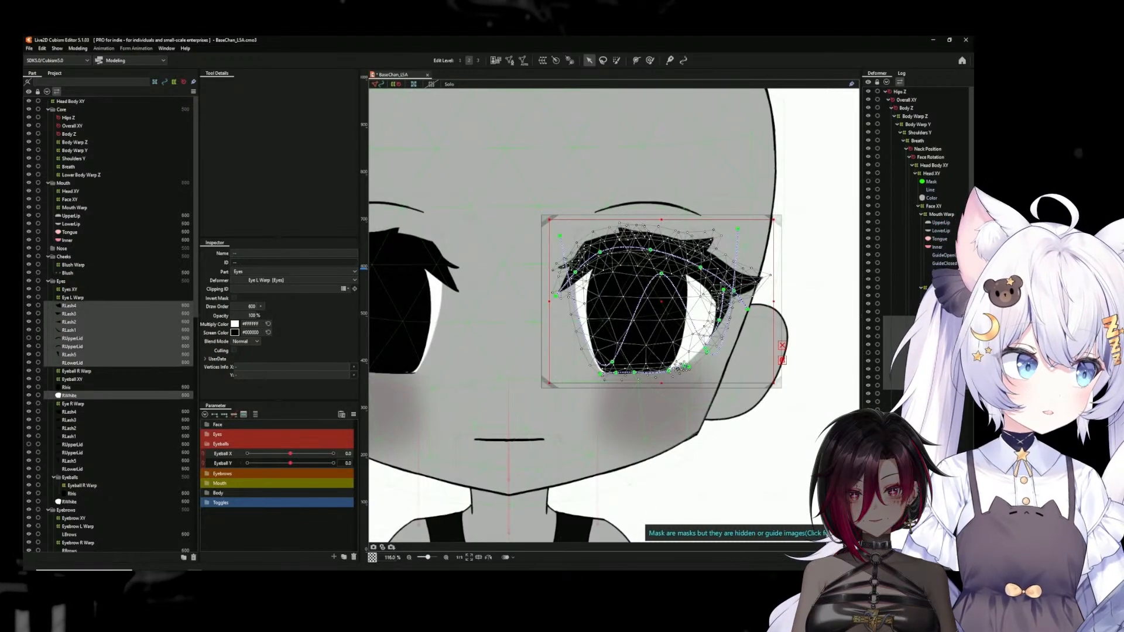
Create a warp deformer named Lashes XY L as parent of the selected lash, eyelid and eye-white meshes inside Eye L Warp
click(543, 62)
click(513, 243)
click(455, 260)
text(Lef)
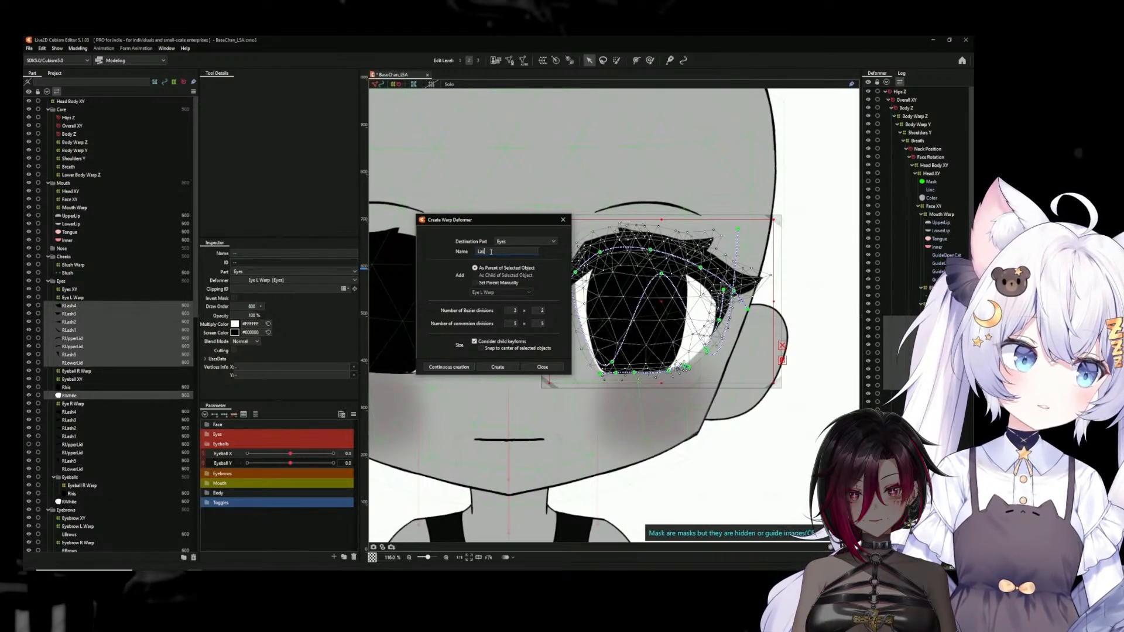
text(hes XY L)
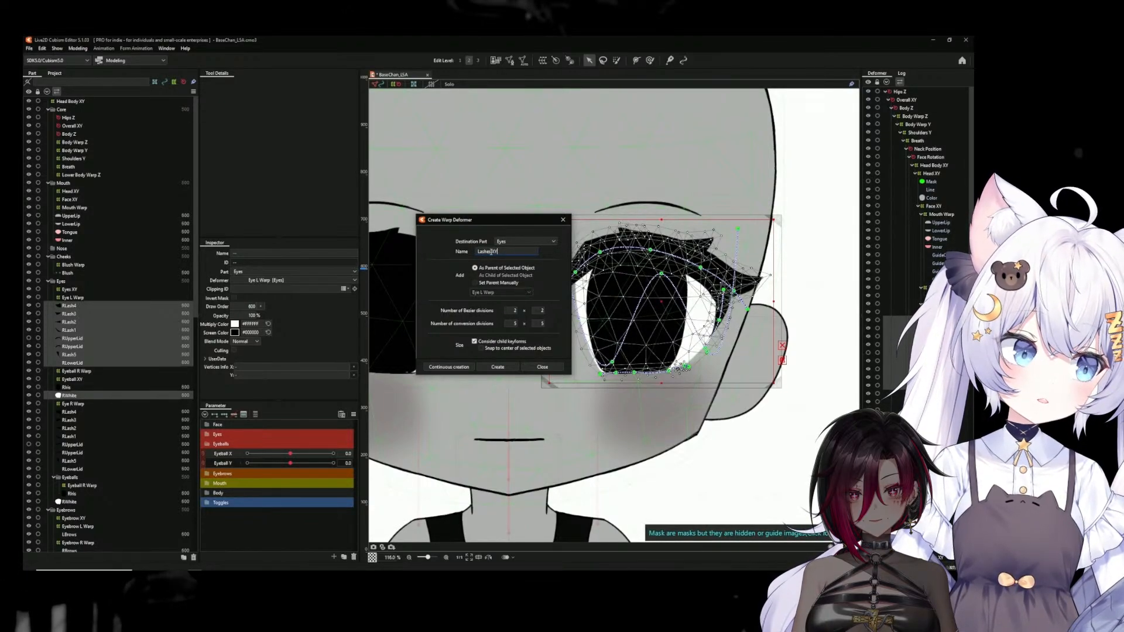
click(496, 367)
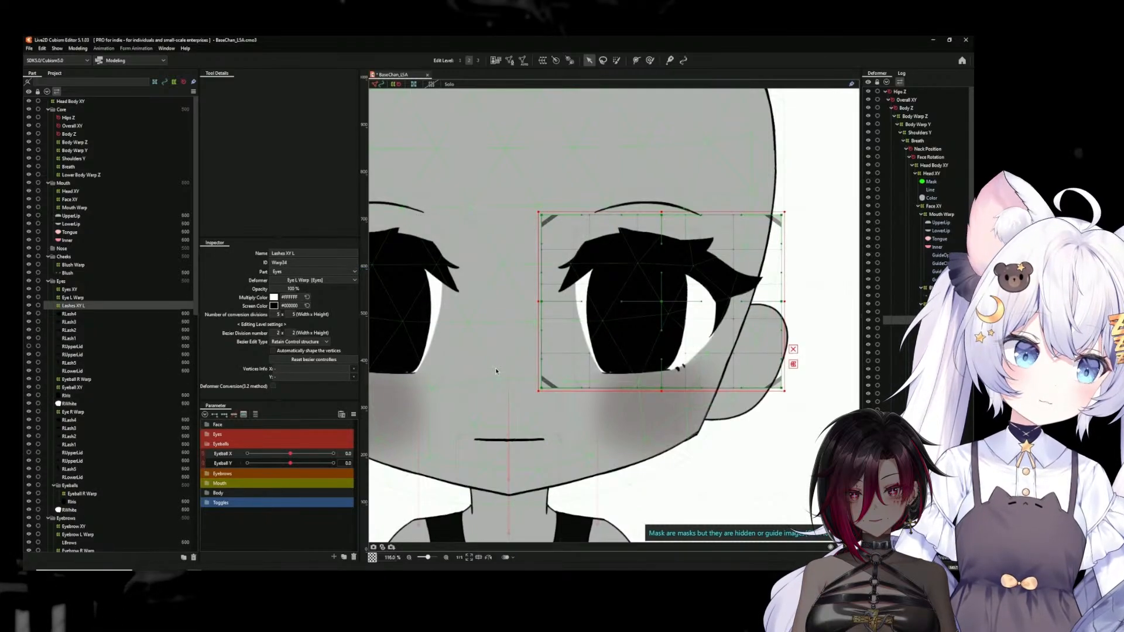
Set the Bezier divisions of the new Lashes XY L deformer to 3 x 3
click(275, 334)
text(3)
key(Tab)
text(3)
key(Return)
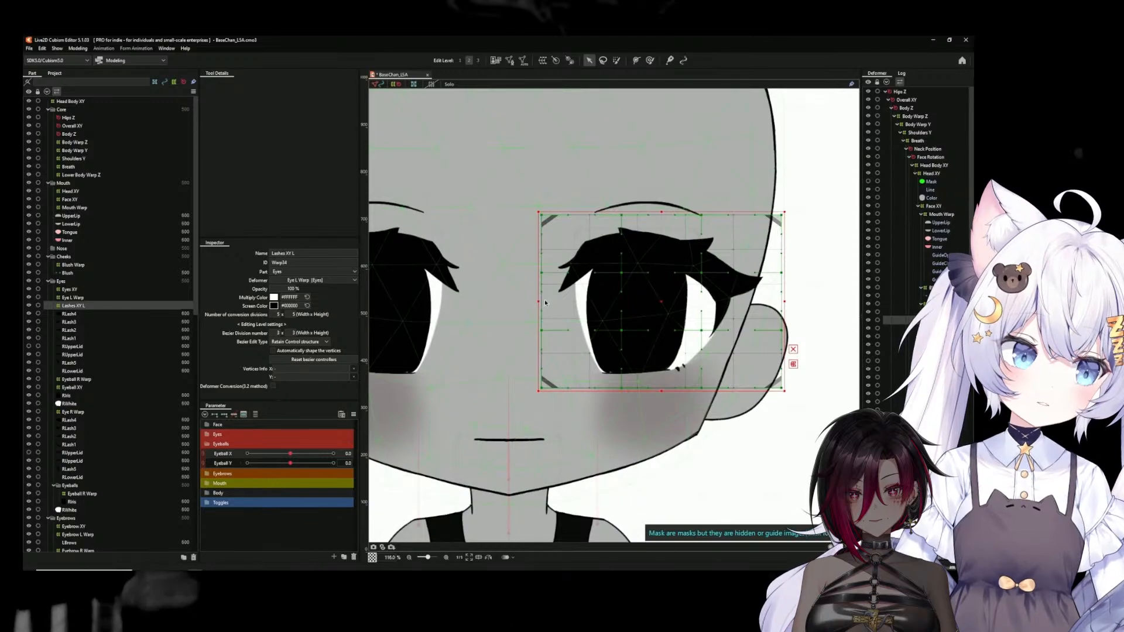
Extend the Lashes XY L deformer toward the nose, up past the eyebrow and down to mouth level
drag(539, 302, 500, 301)
drag(643, 210, 643, 197)
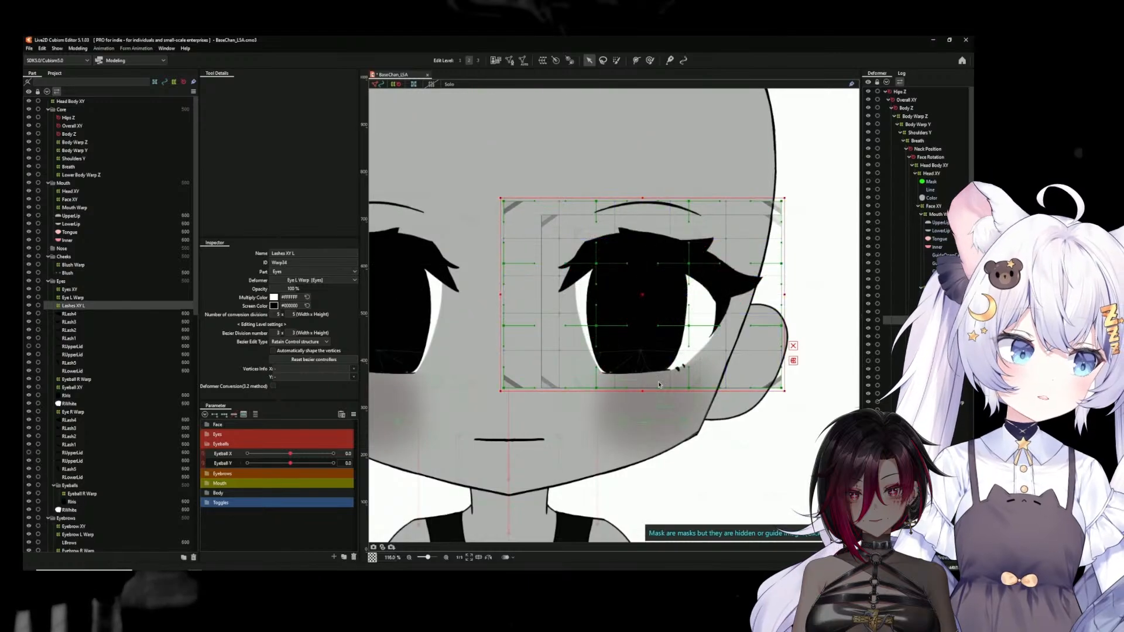
drag(636, 390, 619, 458)
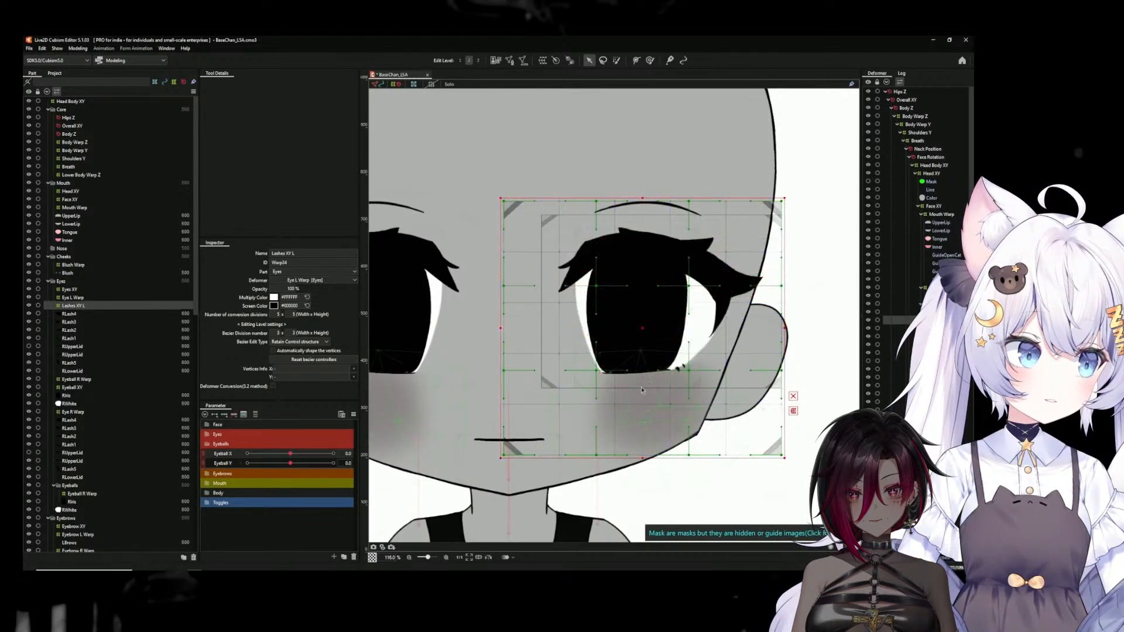
drag(643, 200, 643, 164)
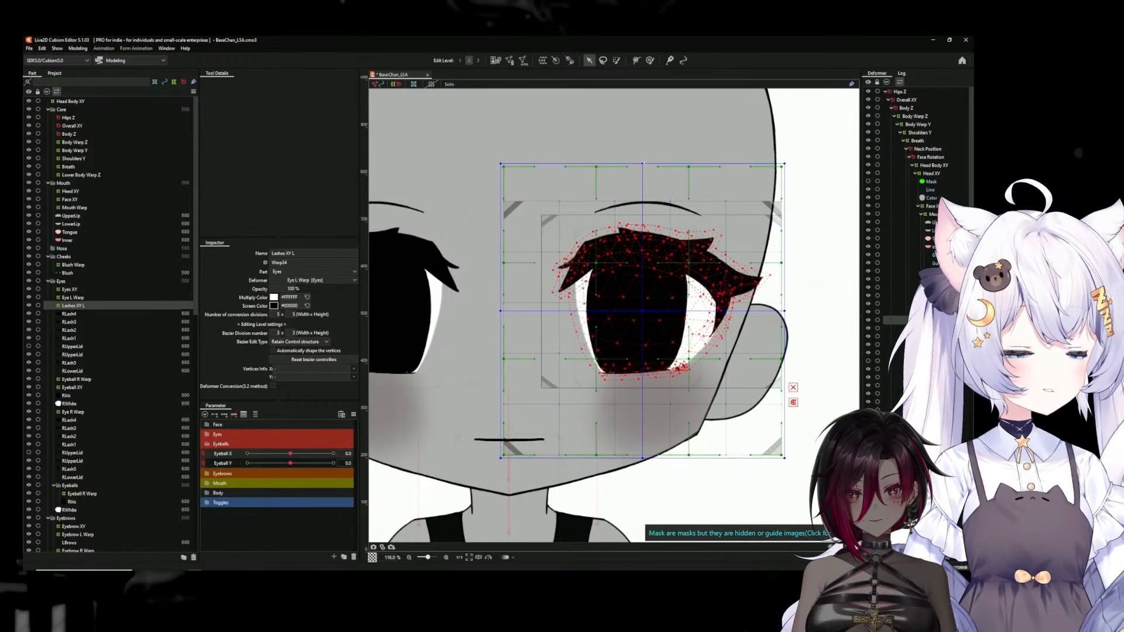
drag(644, 163, 644, 163)
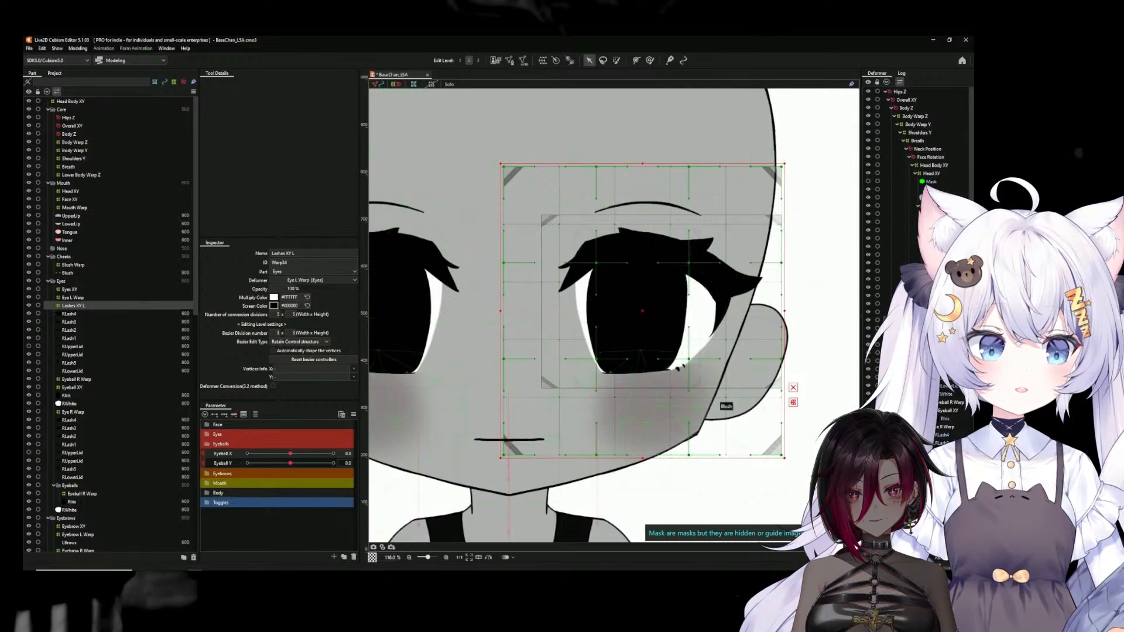
Key Lashes XY L to Eyeball X and Eyeball Y with three keys each, and nudge its inner side toward the nose at Eyeball X -1.0
click(204, 457)
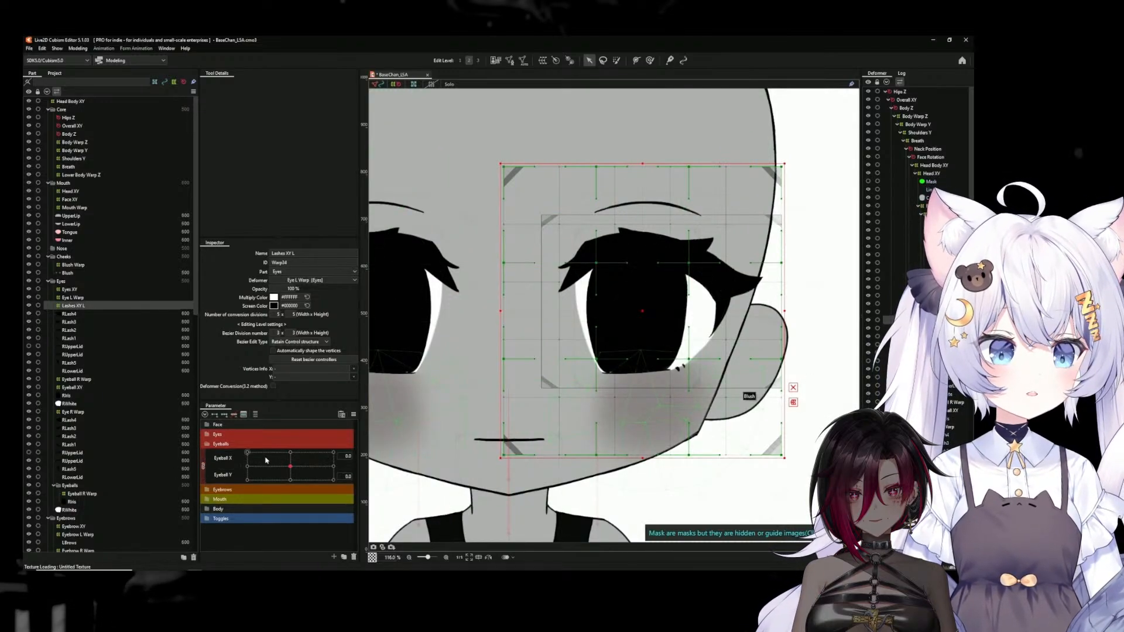
click(204, 466)
click(247, 455)
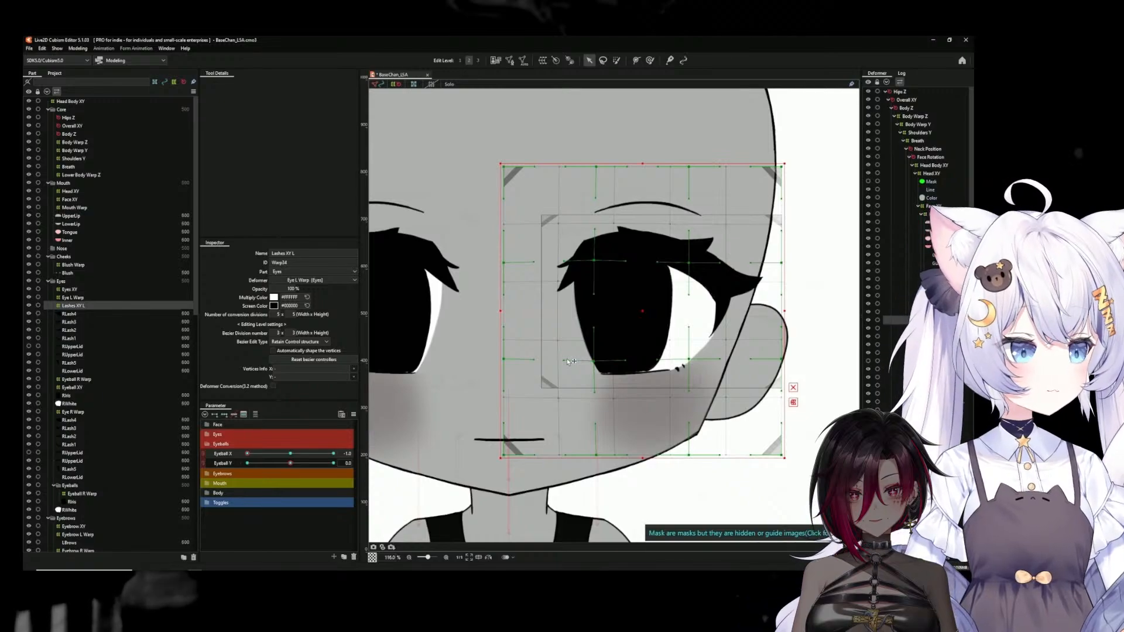
mouse_move(247, 454)
mouse_down()
mouse_move(319, 456)
mouse_move(232, 455)
mouse_up()
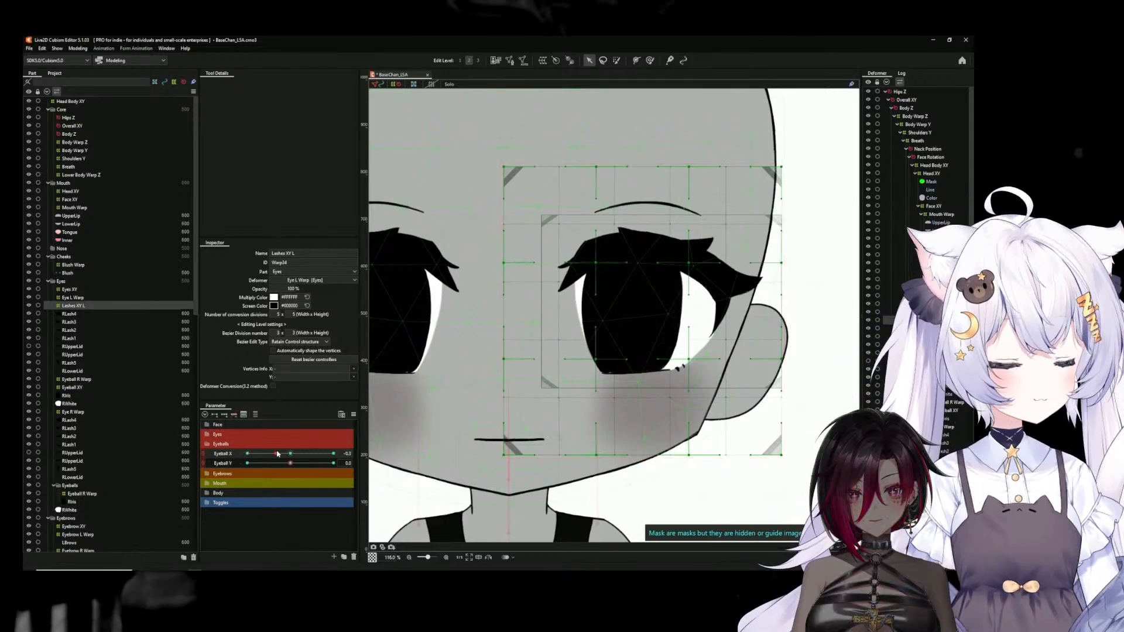
mouse_move(247, 454)
mouse_down()
mouse_move(292, 452)
mouse_move(229, 451)
mouse_up()
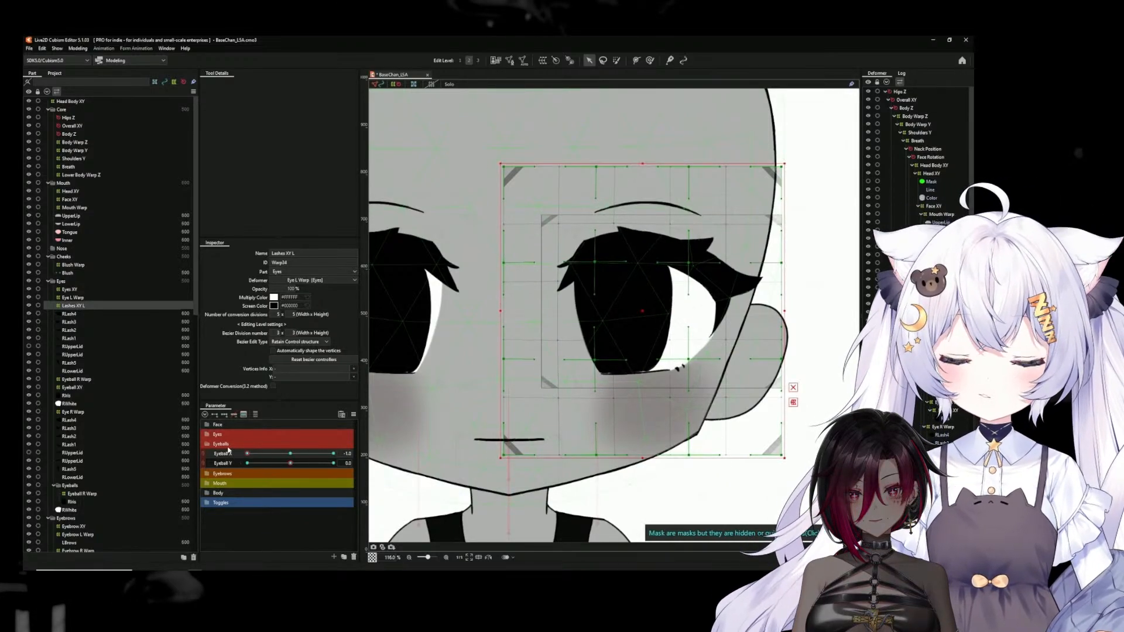
Set the number of conversion divisions of the Lashes XY L deformer to 8 x 8
text(8)
double_click(295, 315)
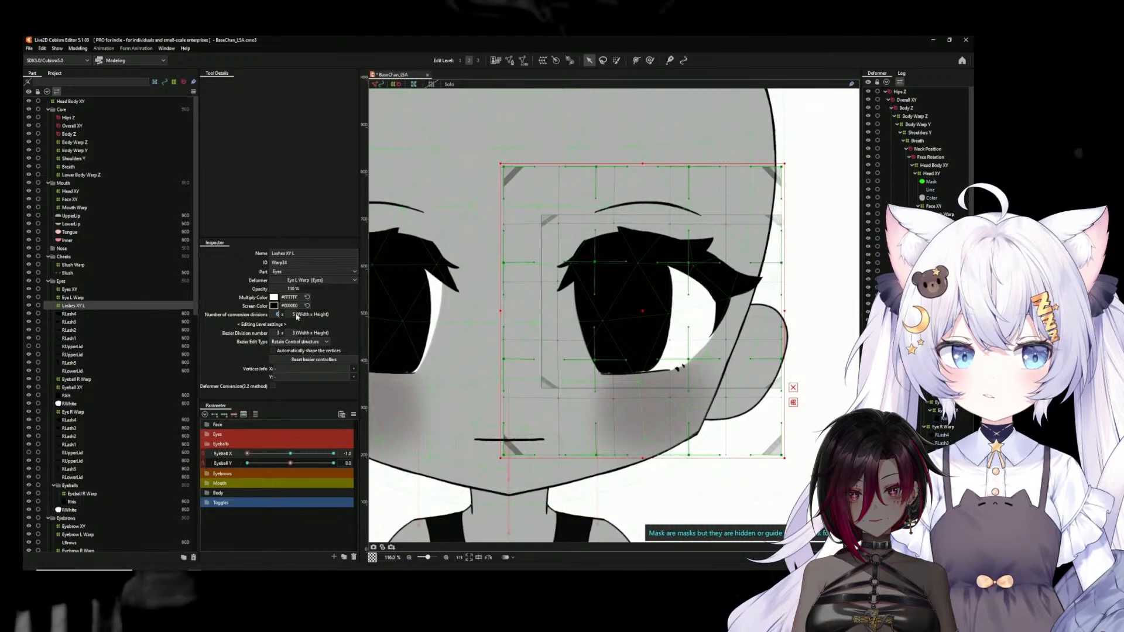
text(8)
key(Return)
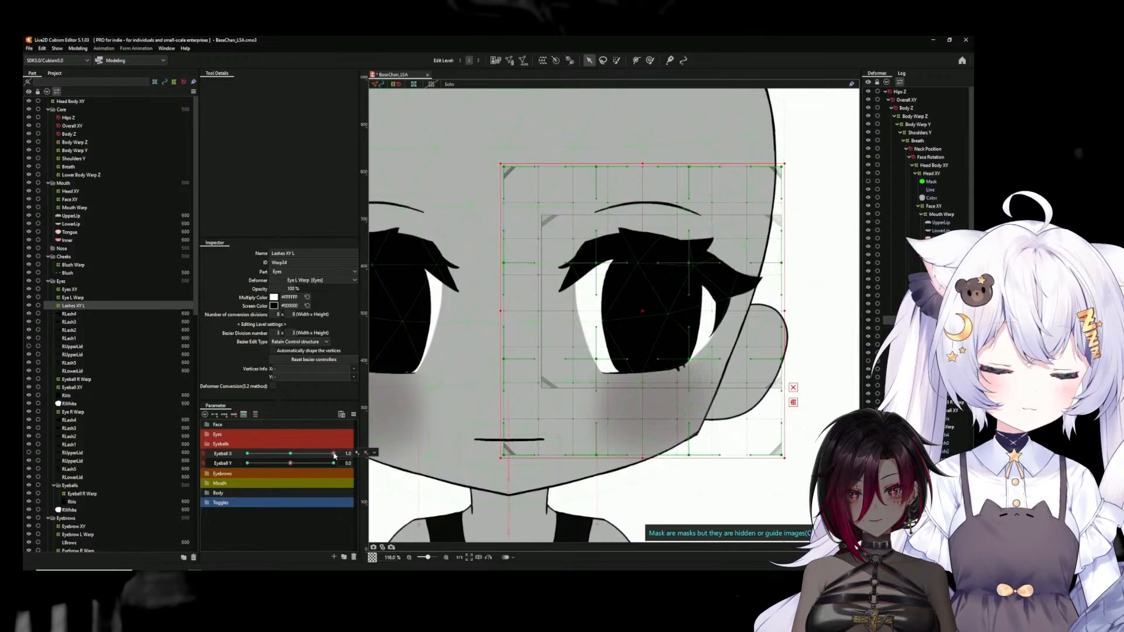
Check the Lashes XY L deformer at Eyeball X 1.0 and -1.0, and at Eyeball Y -1.0 and 1.0
click(366, 454)
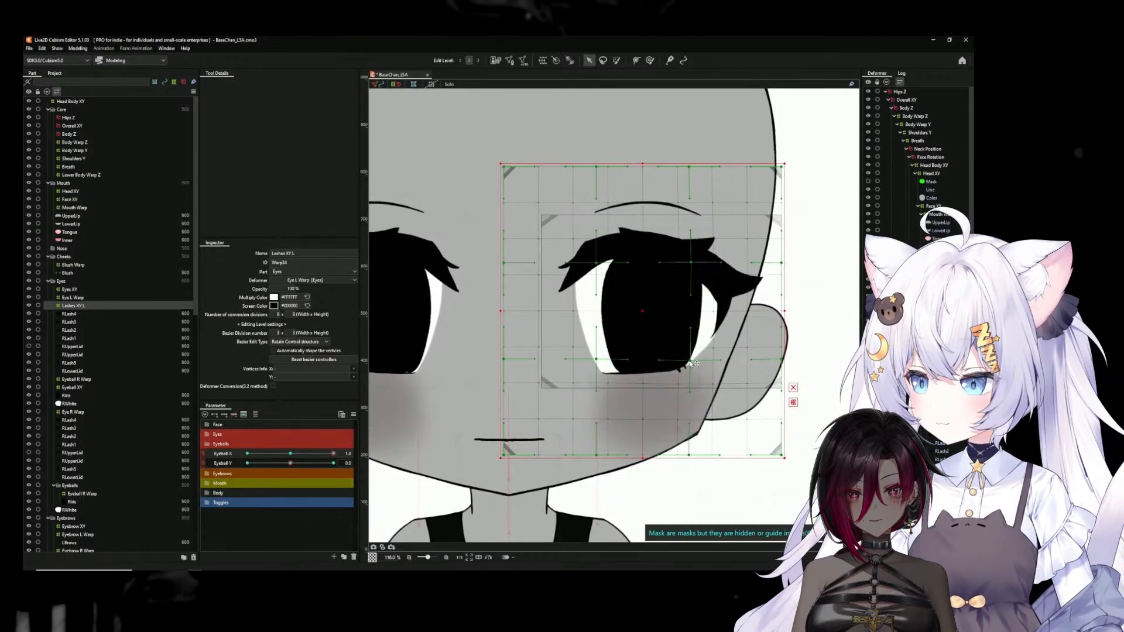
drag(287, 455, 197, 427)
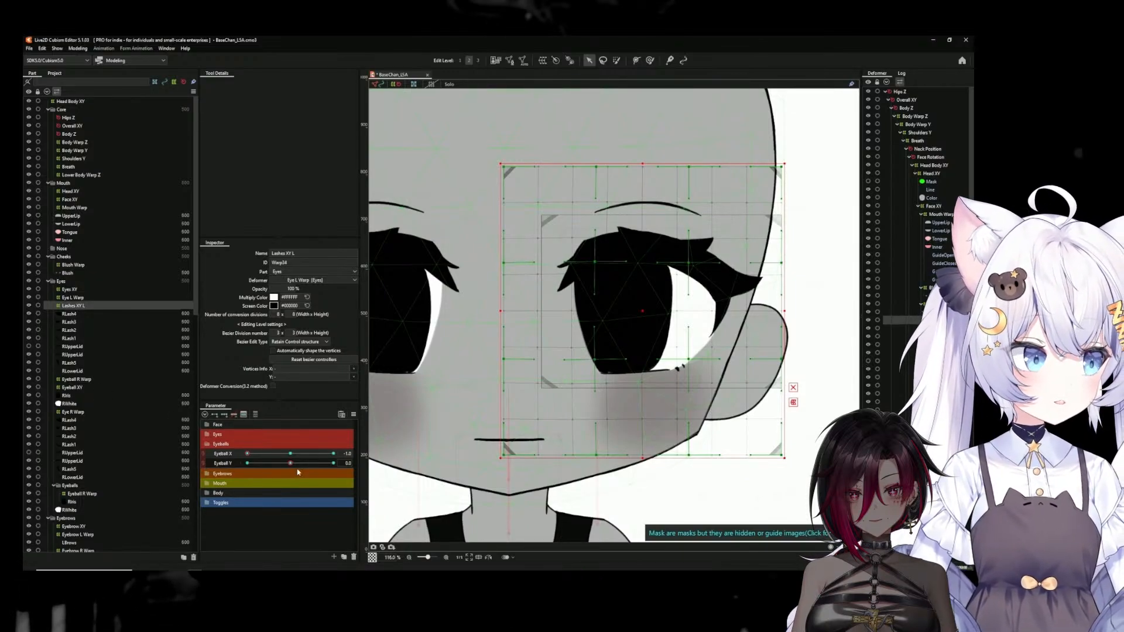
click(289, 455)
click(246, 463)
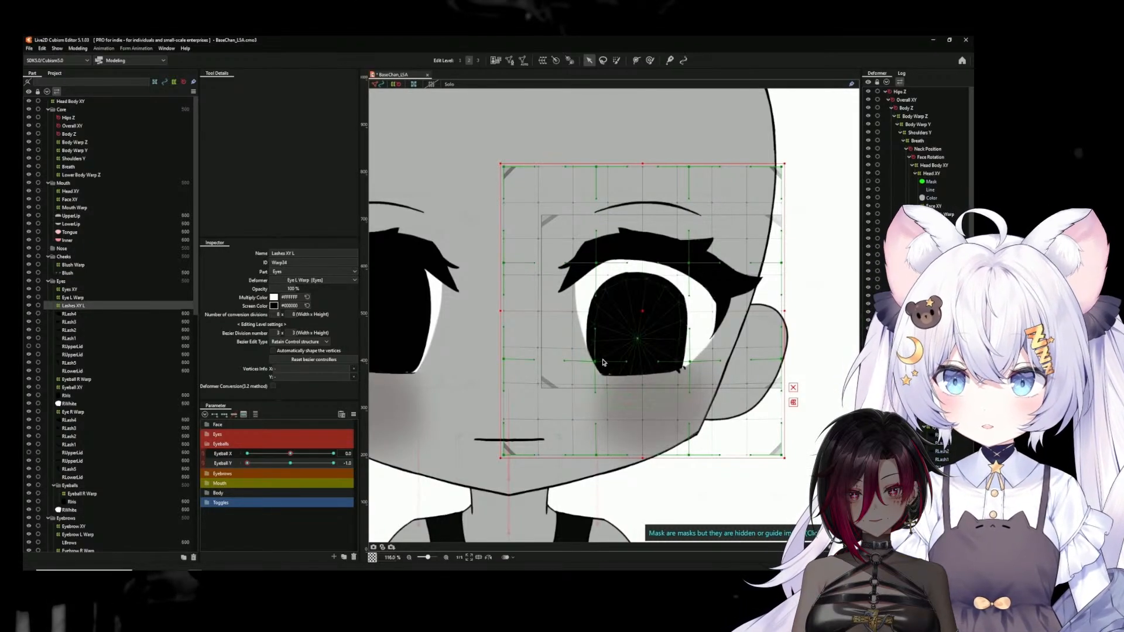
click(334, 466)
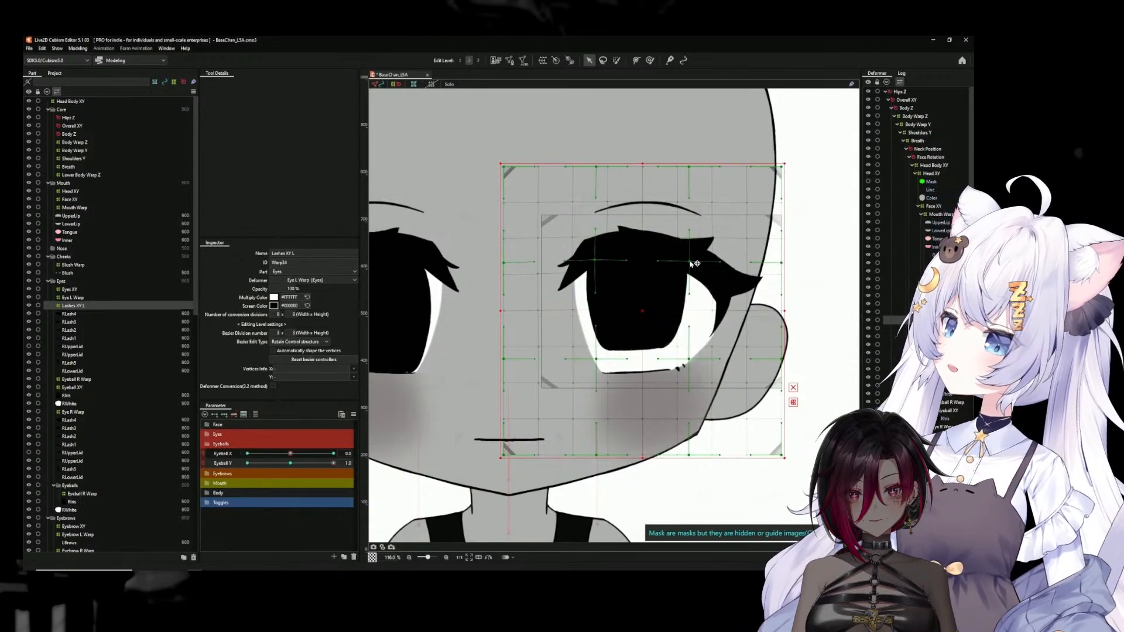
Link Eyeball X and Eyeball Y into one two-axis grid and synthesize the corner forms of Lashes XY L
click(205, 457)
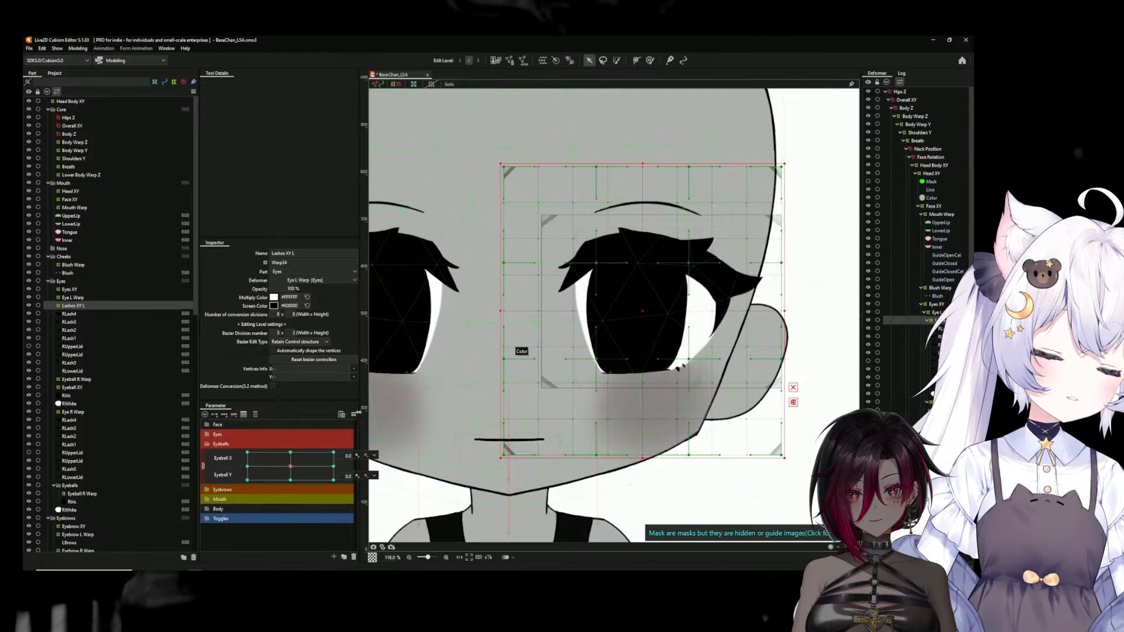
click(354, 414)
click(410, 527)
click(492, 377)
Scrub the linked Eyeball X and Eyeball Y through their corners and edges to test the iris and lash movement
drag(291, 466, 187, 428)
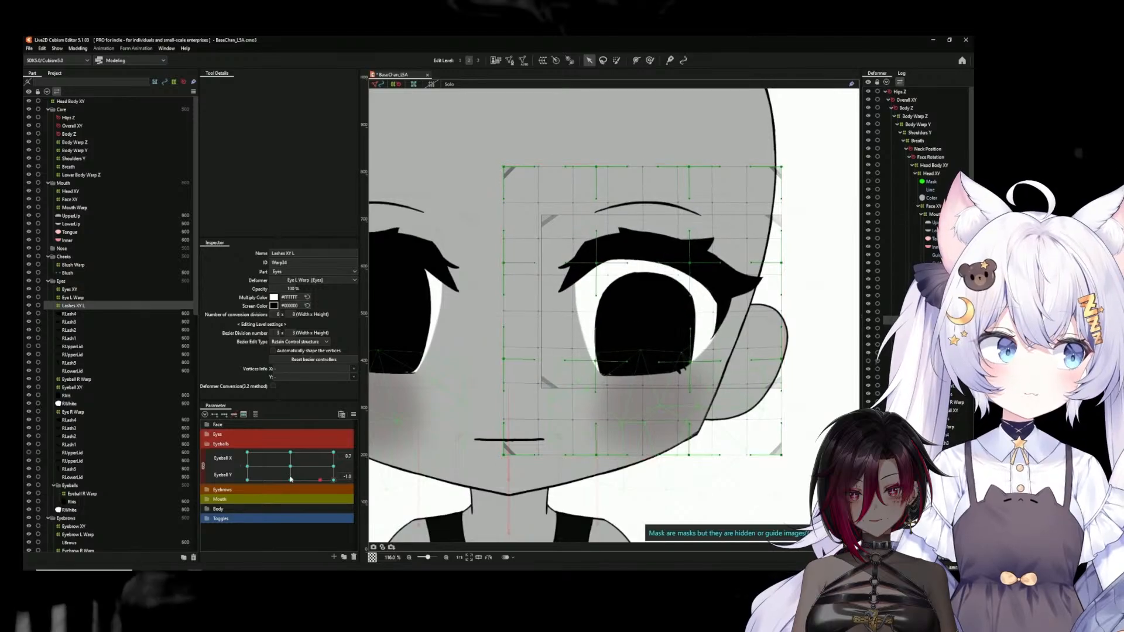
mouse_move(333, 453)
mouse_down()
mouse_move(261, 464)
mouse_move(298, 487)
mouse_move(340, 456)
mouse_up()
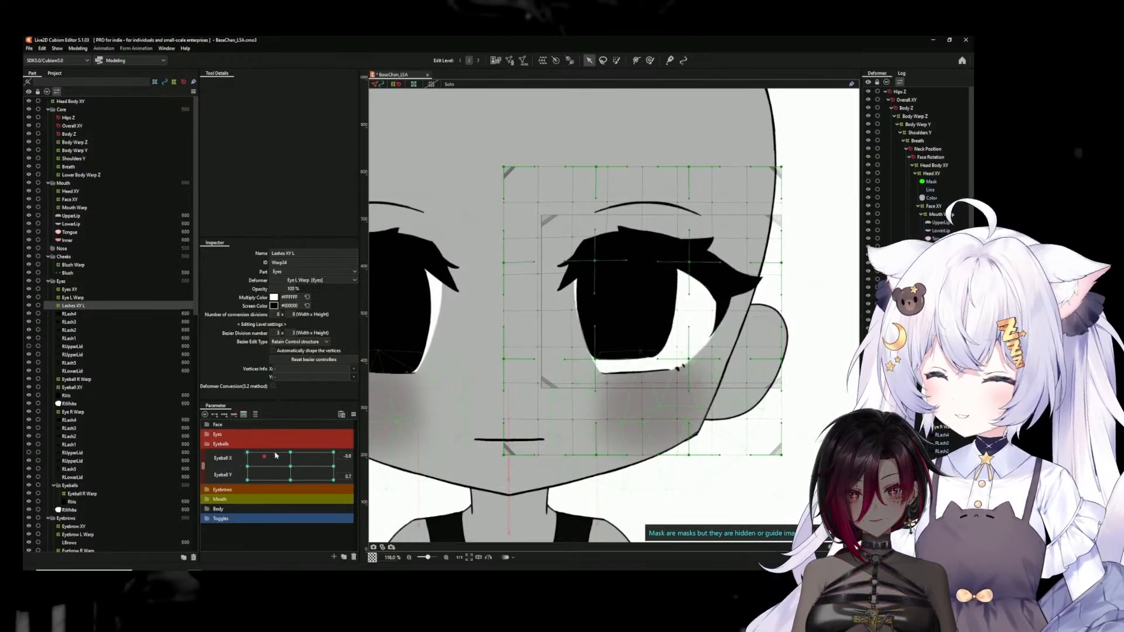
drag(266, 459, 280, 479)
drag(370, 473, 244, 475)
drag(367, 466, 291, 466)
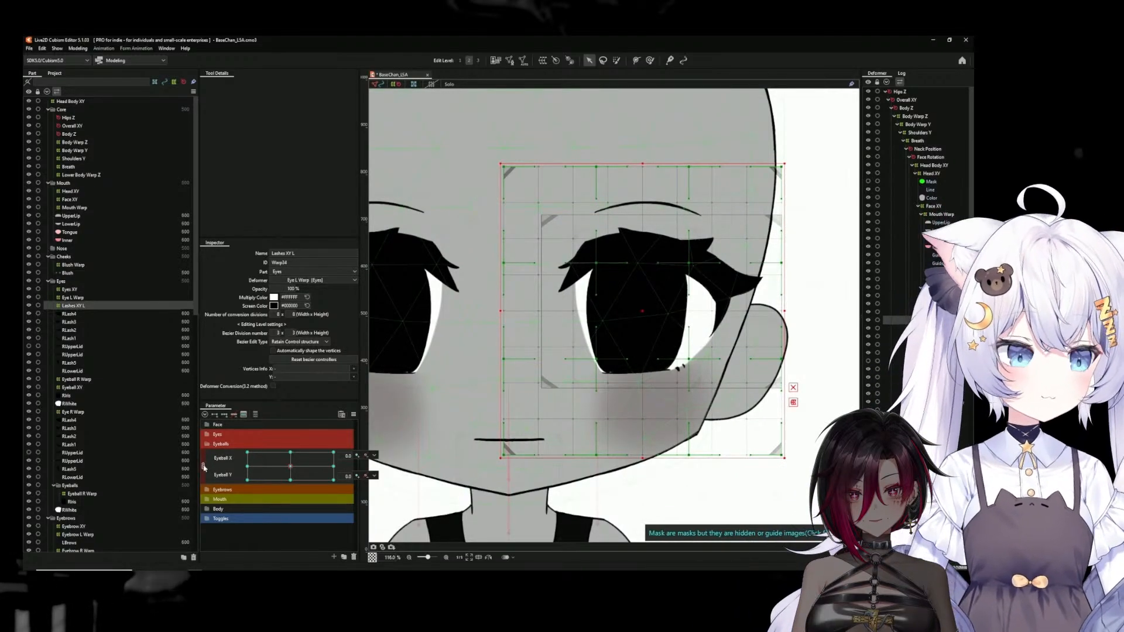
Shift the Eyeball XY deformer slightly further outward at Eyeball X 1.0, and return Eyeball X to its default
click(949, 411)
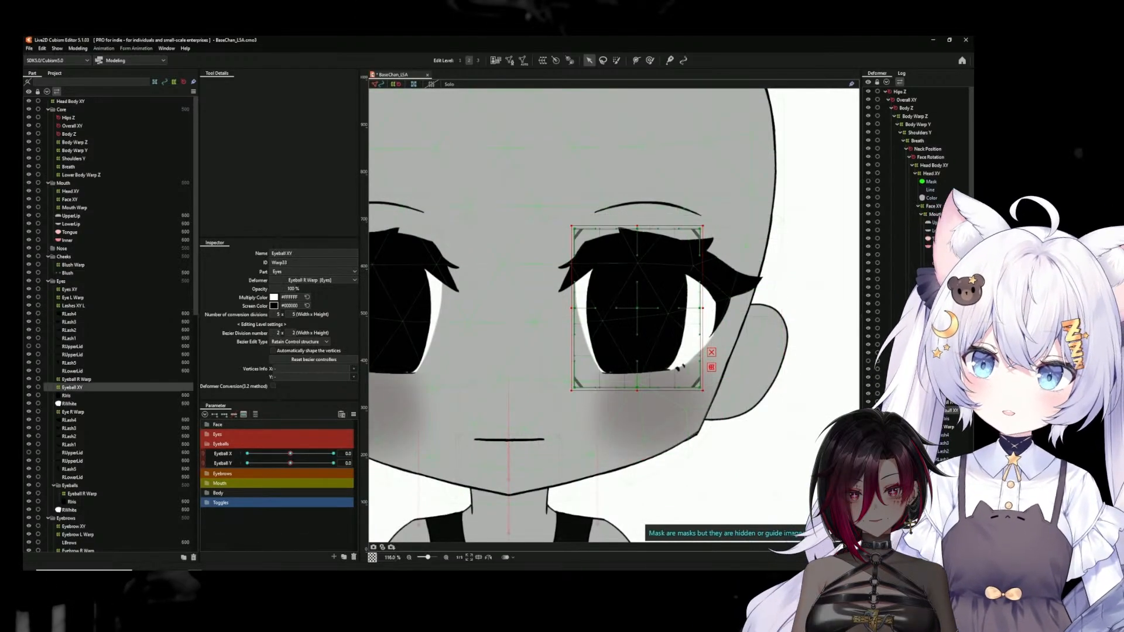
drag(293, 454, 356, 456)
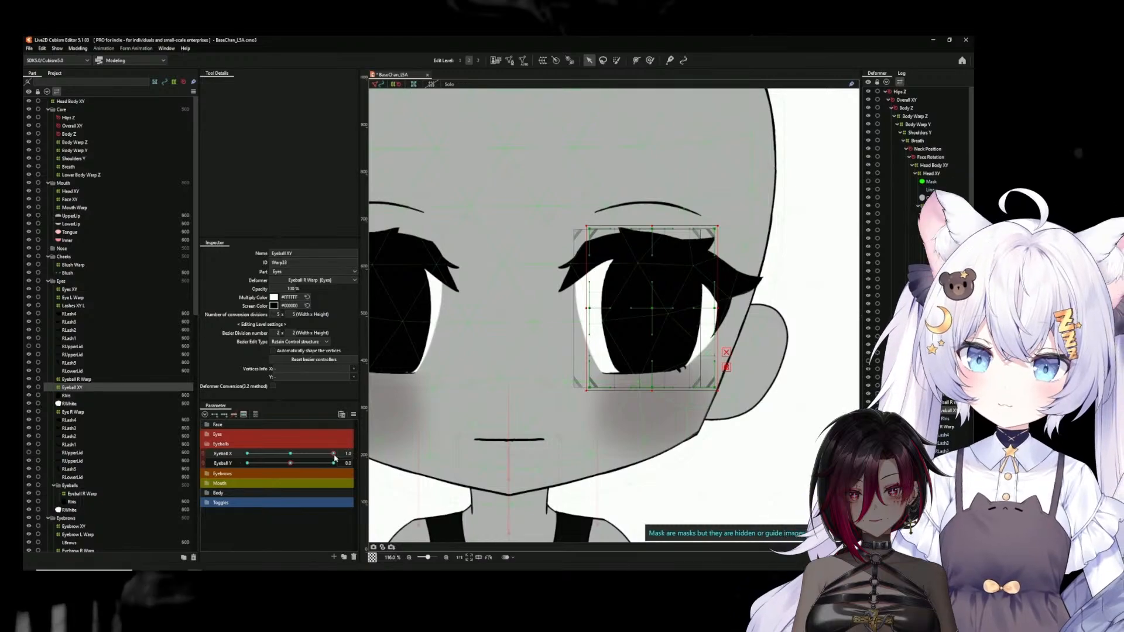
drag(651, 308, 660, 308)
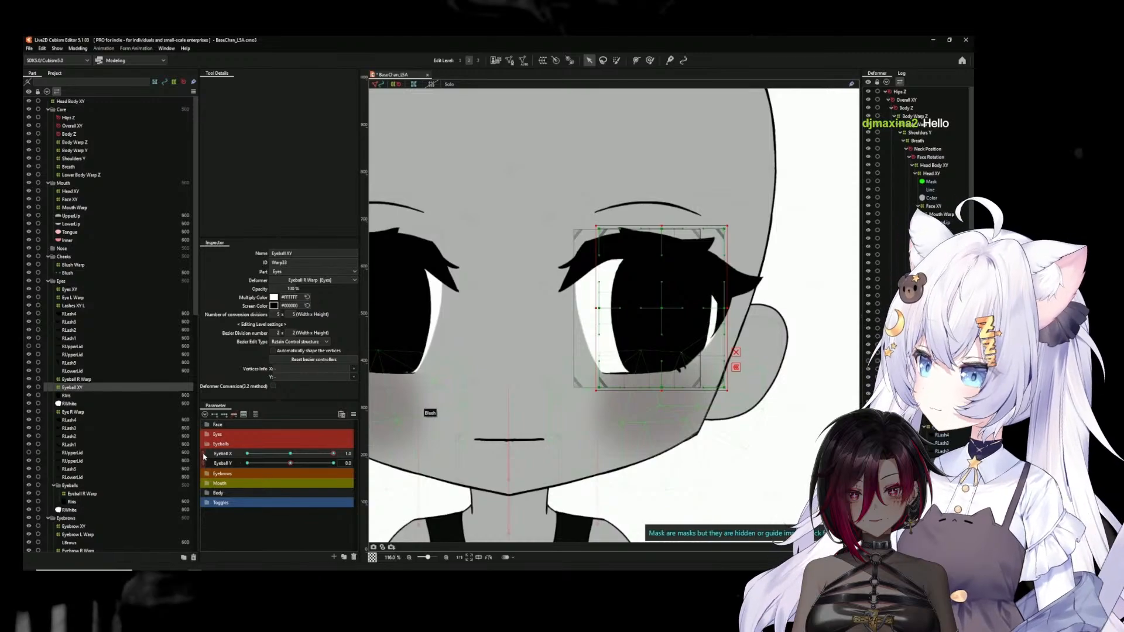
click(290, 455)
Link Eyeball X with Eyeball Y again, synthesize the corner forms of Eyeball XY and test the combined eye movement
click(203, 458)
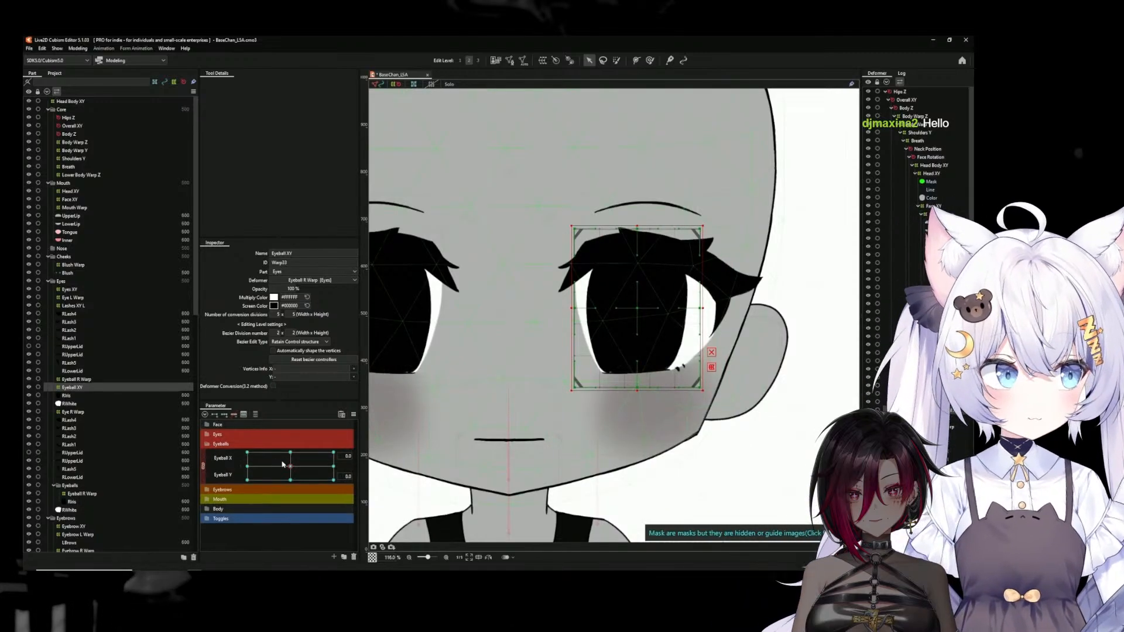
click(355, 415)
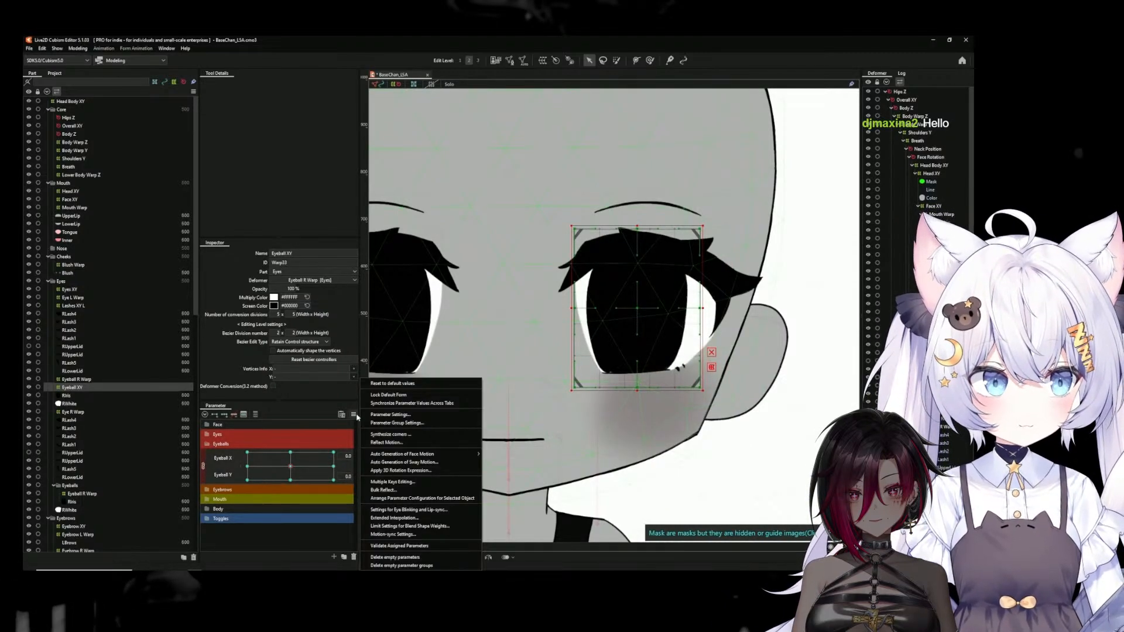
click(390, 434)
click(485, 377)
drag(291, 473, 233, 457)
click(290, 467)
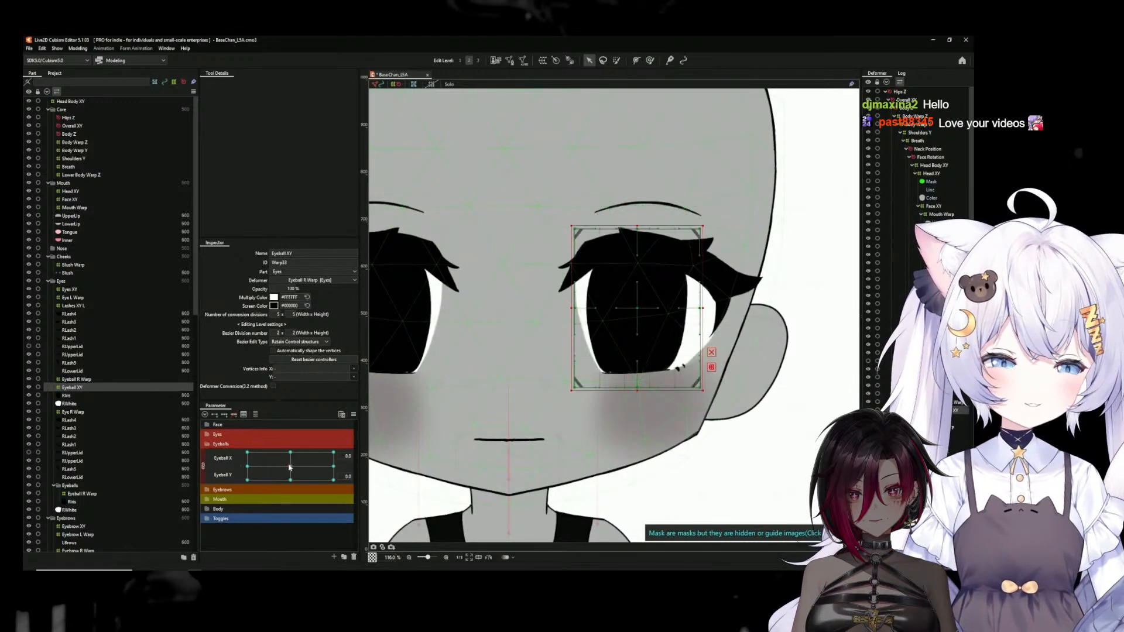
scroll(766, 430, down, 5)
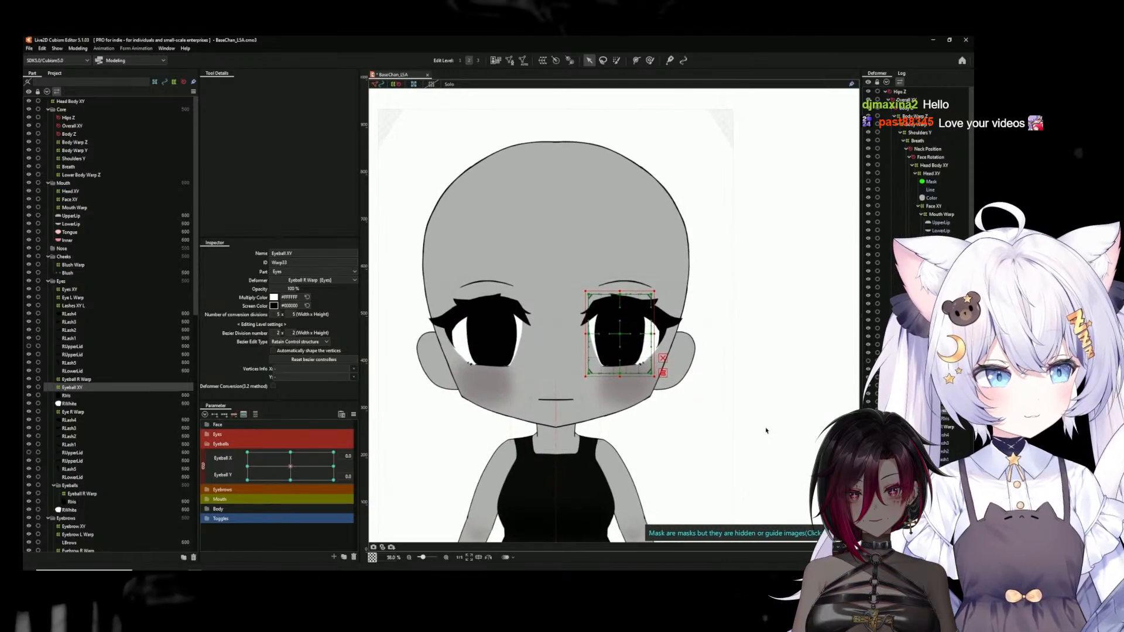
Create a warp deformer named Lashes Wiggle L as the parent of the Lashes XY L deformer
click(766, 431)
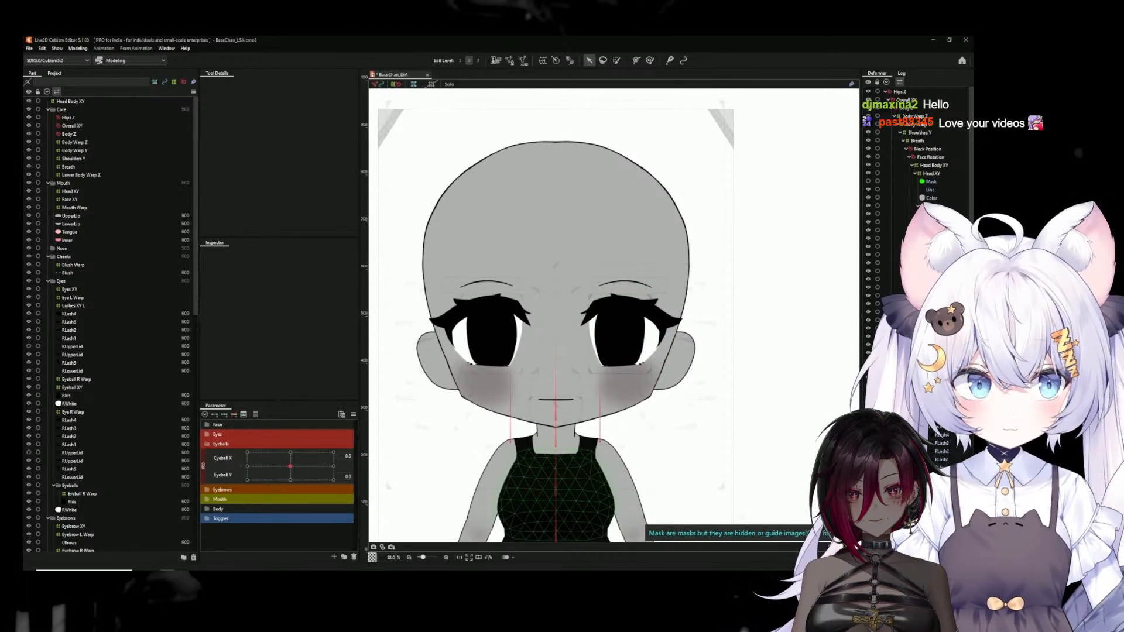
click(74, 306)
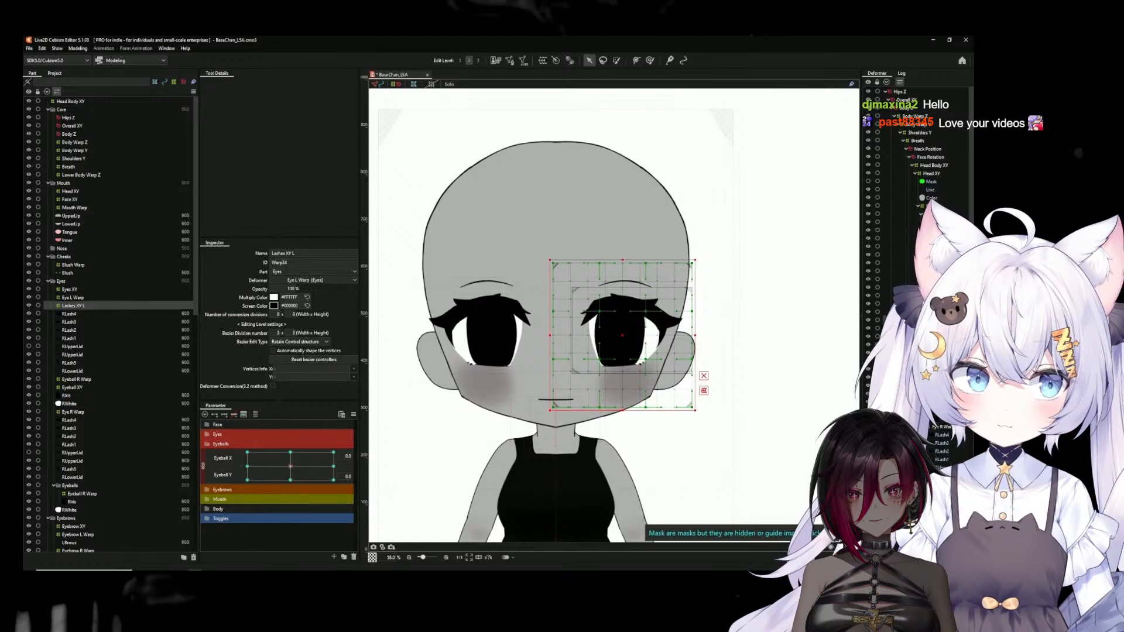
click(543, 61)
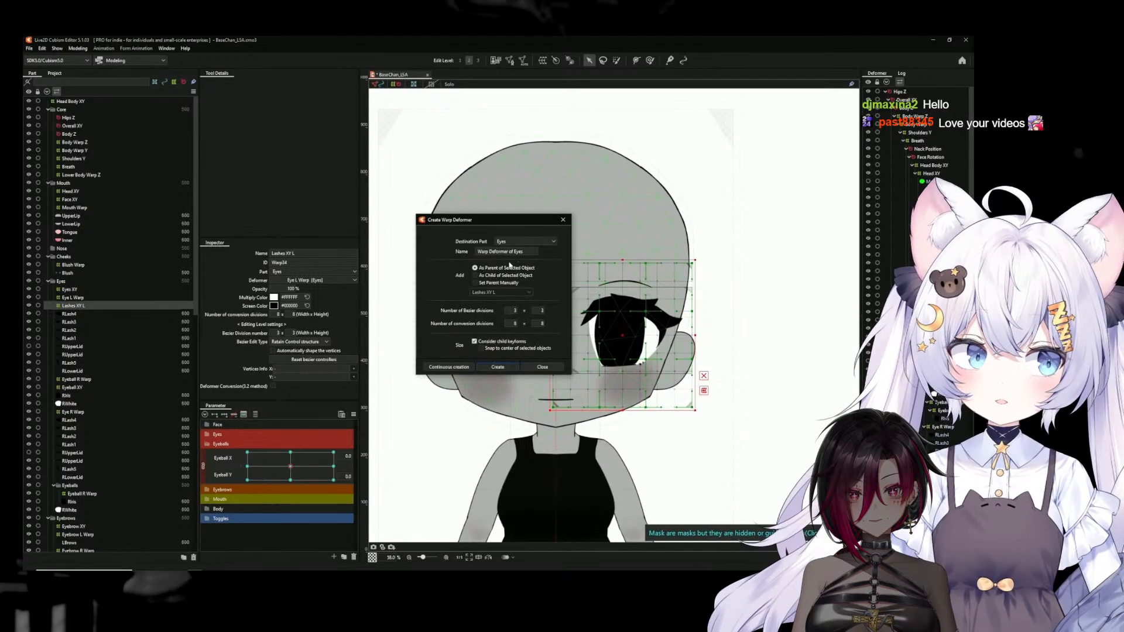
triple_click(508, 252)
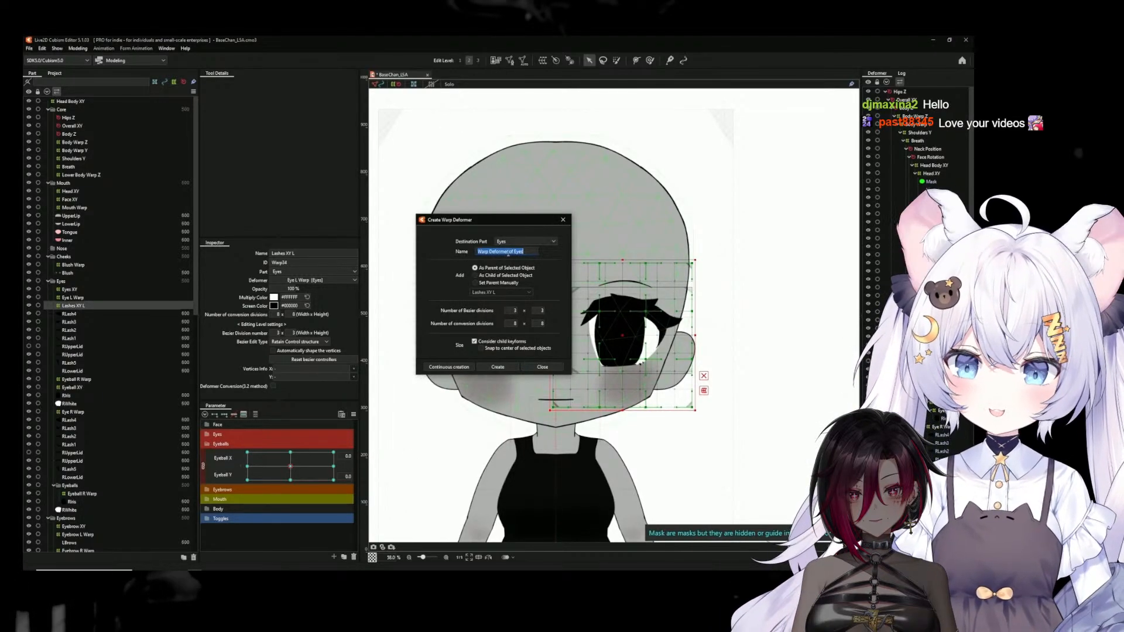
text(L)
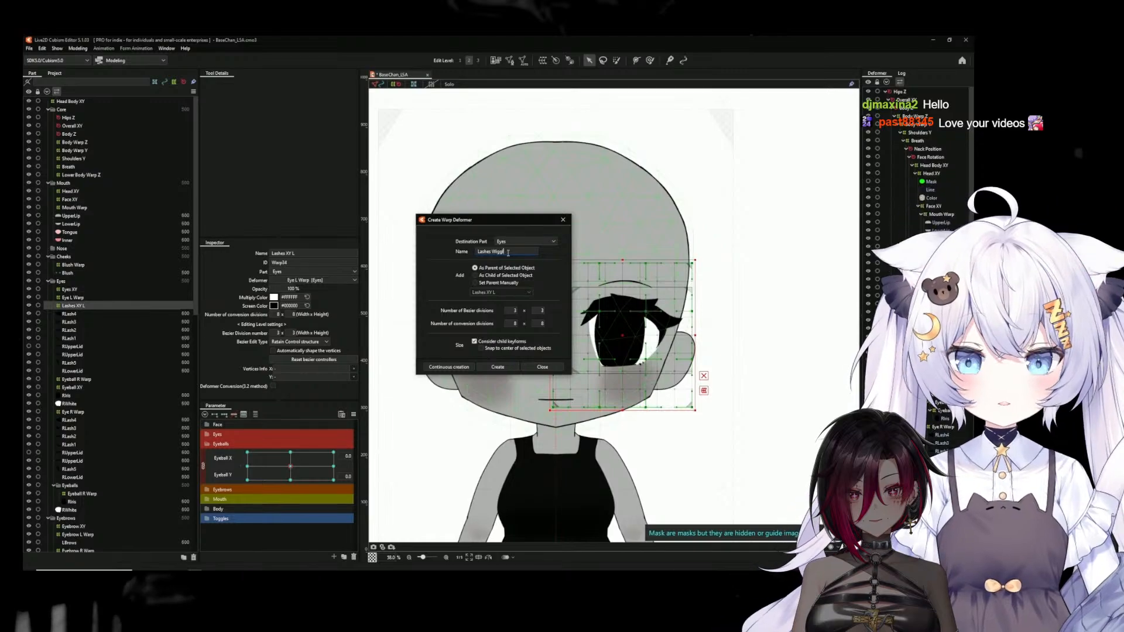
text(ashes Wigg)
click(498, 367)
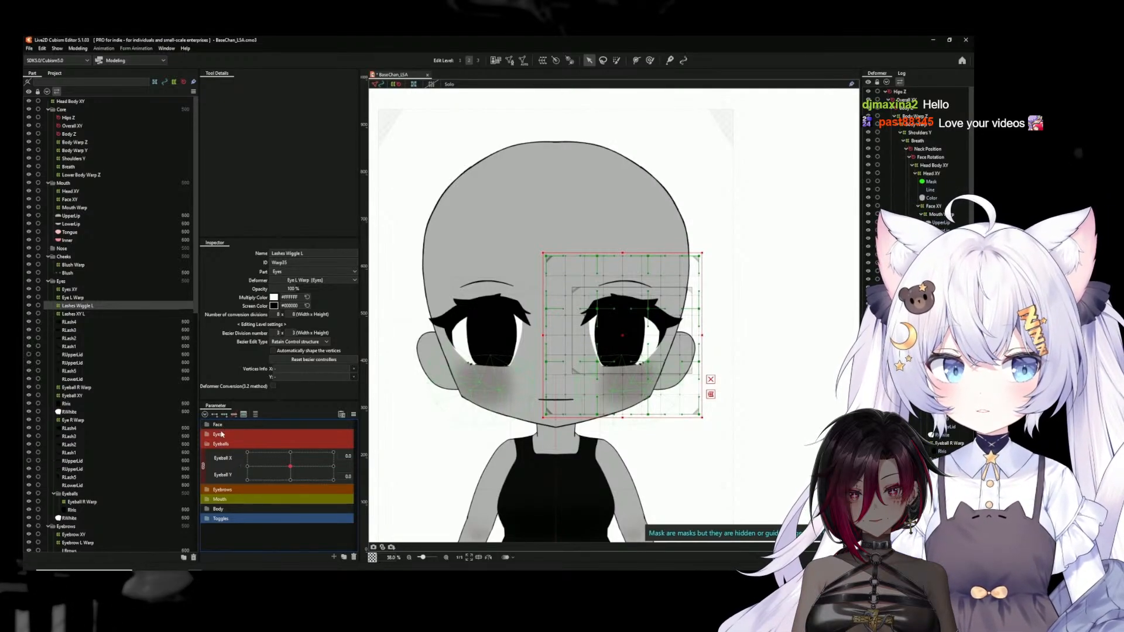
Add a parameter named Lashes Wiggle L with the ID ParamLashesWiggleL and a range from -1 to 1
click(207, 434)
click(208, 435)
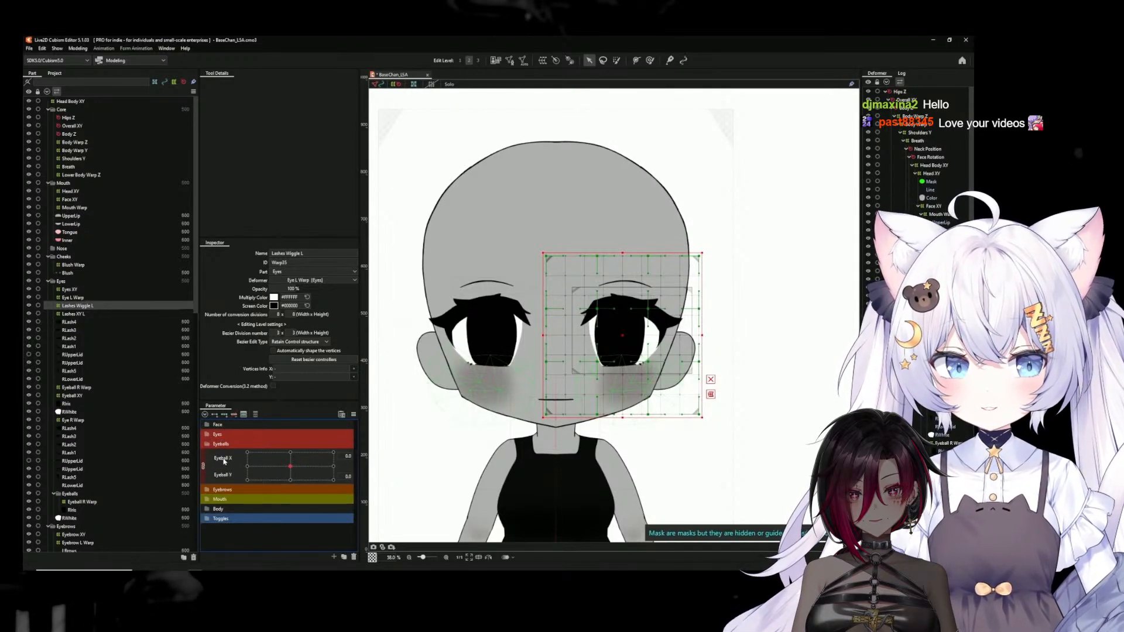
click(334, 557)
text(Lashes Wiggle L)
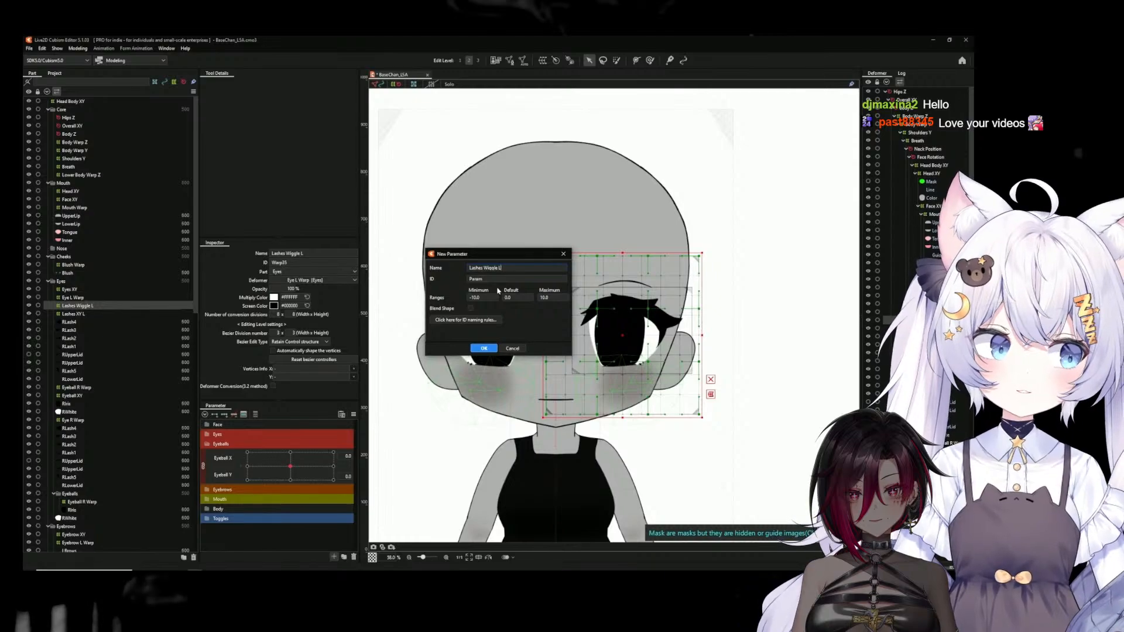
double_click(492, 279)
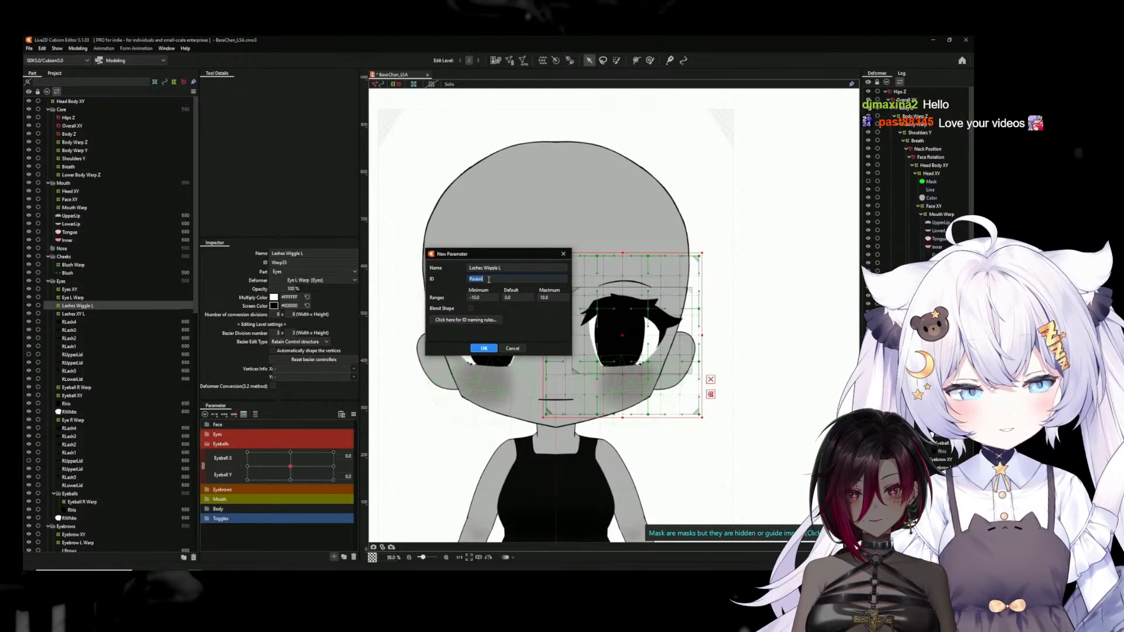
click(489, 279)
text(LashesWiggleL)
double_click(480, 298)
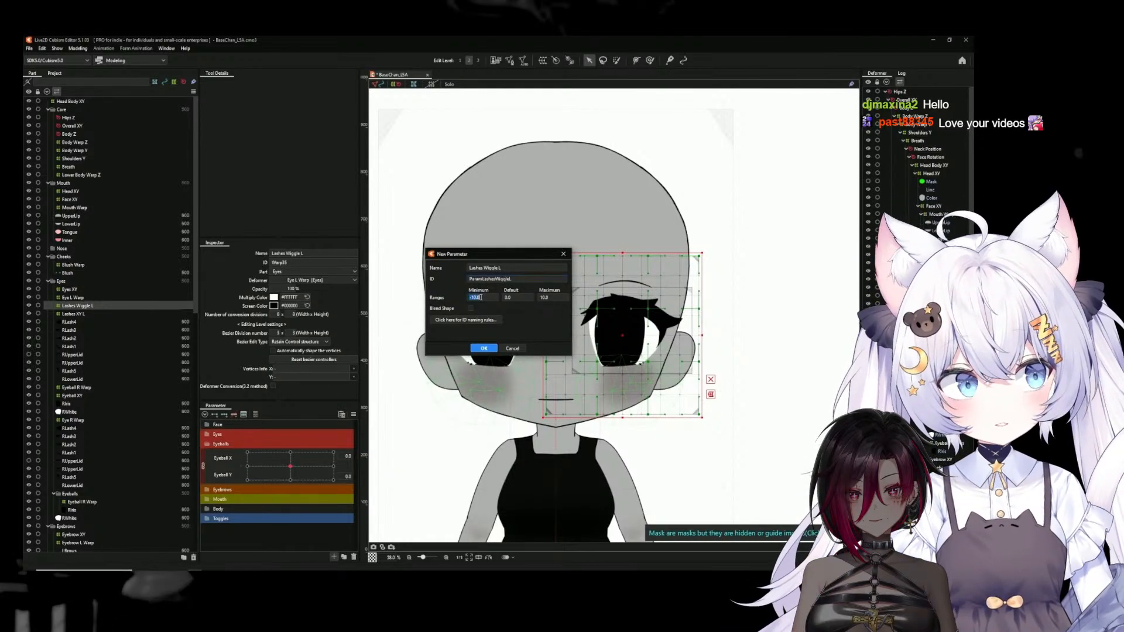
text(1)
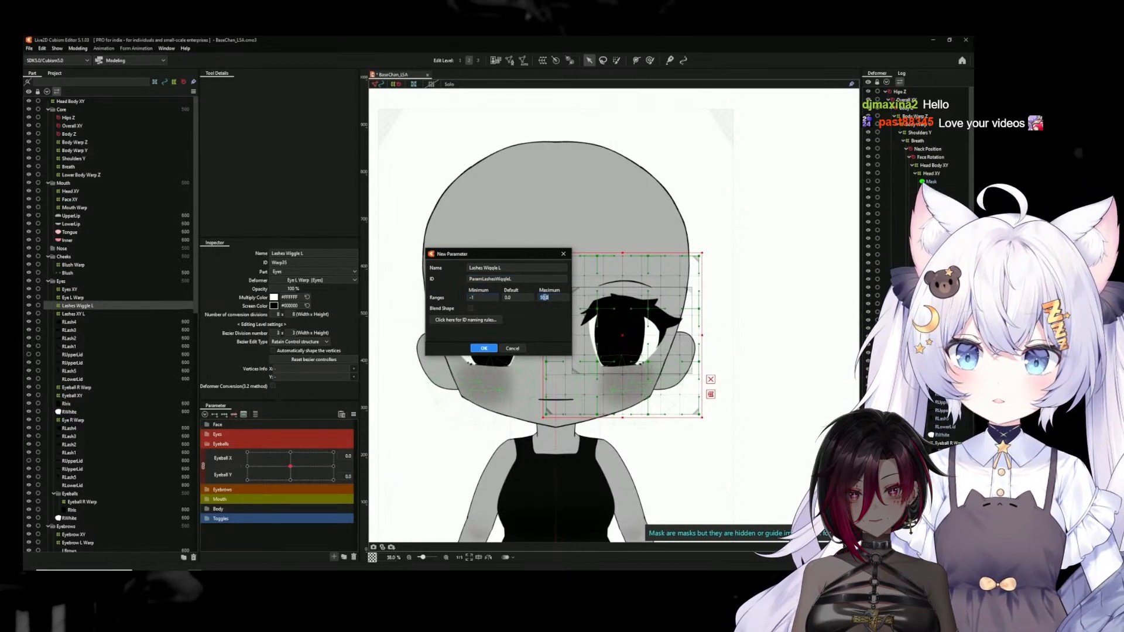
click(485, 349)
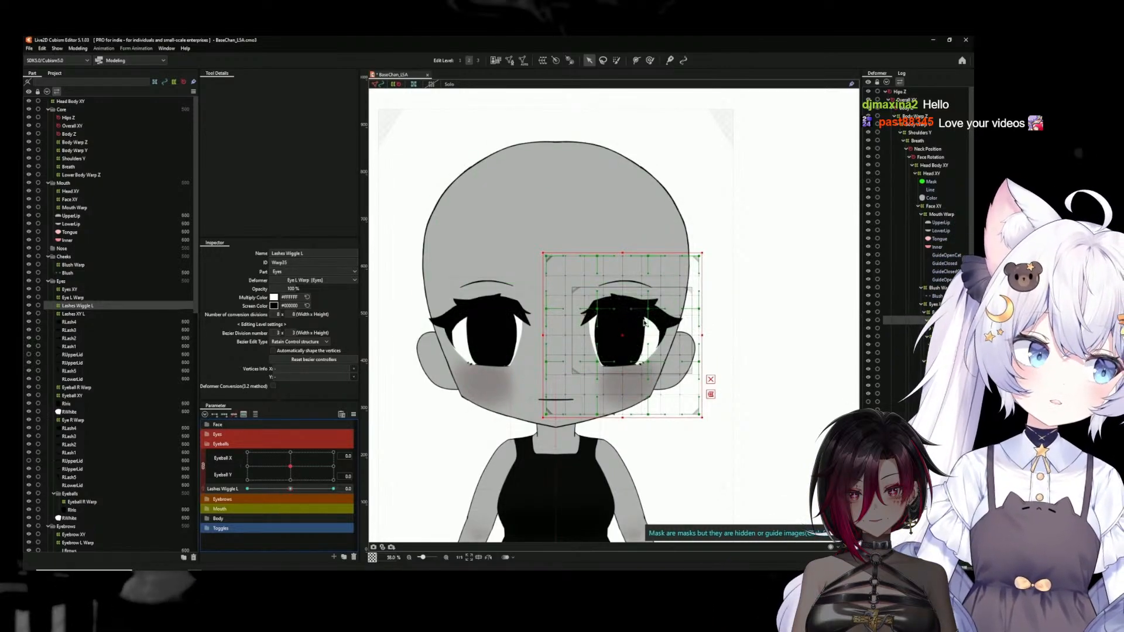
scroll(648, 322, up, 2)
scroll(638, 375, up, 2)
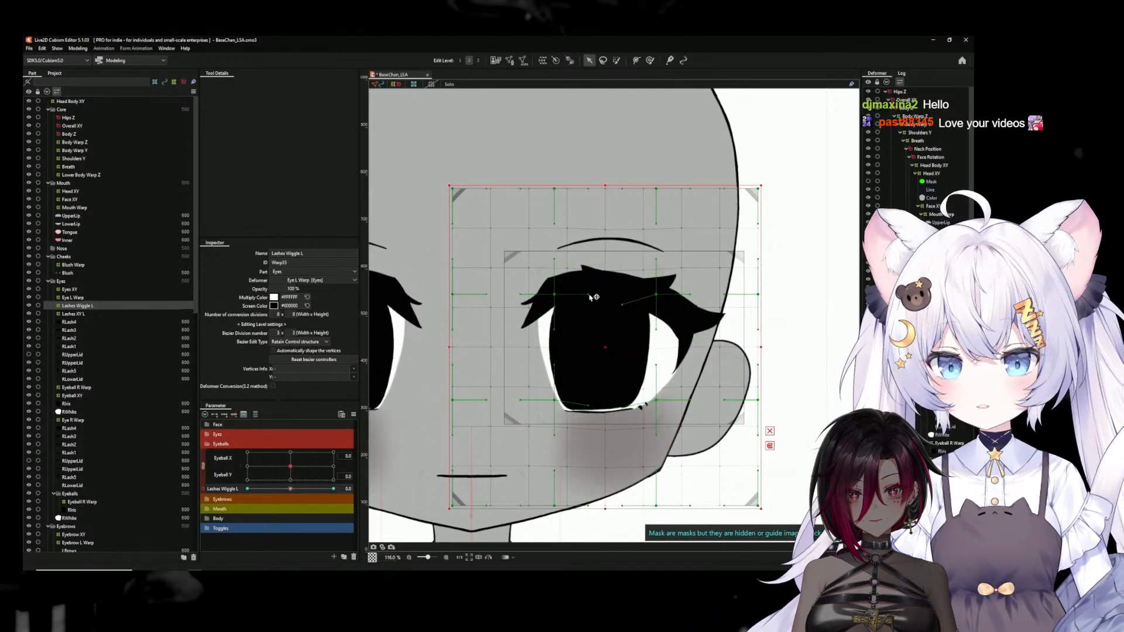
drag(591, 298, 589, 311)
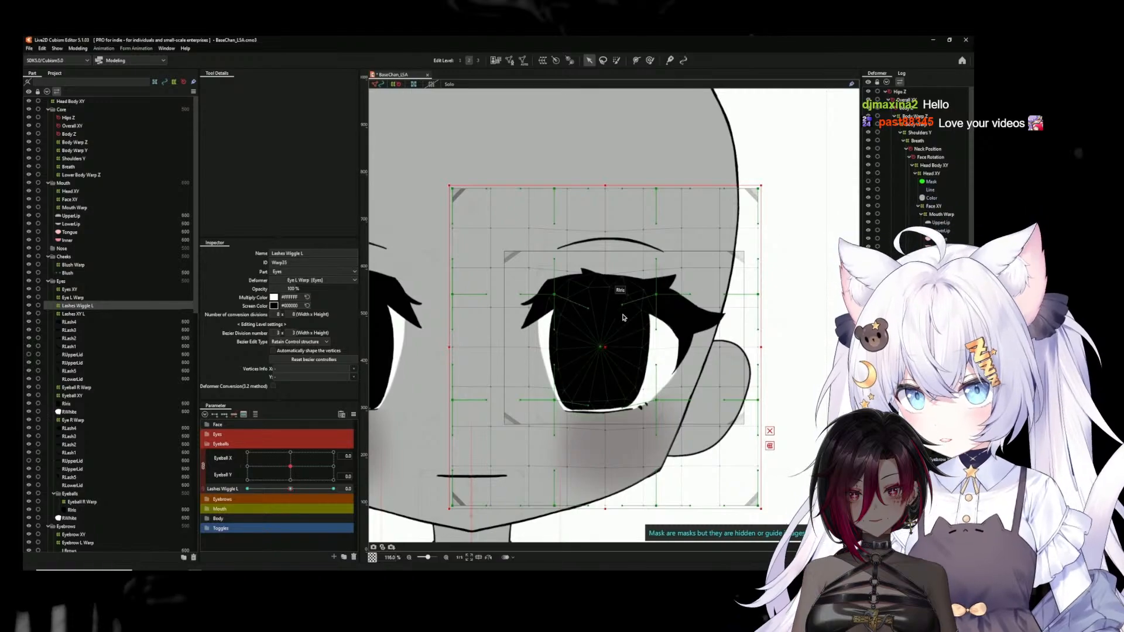
scroll(623, 317, down, 3)
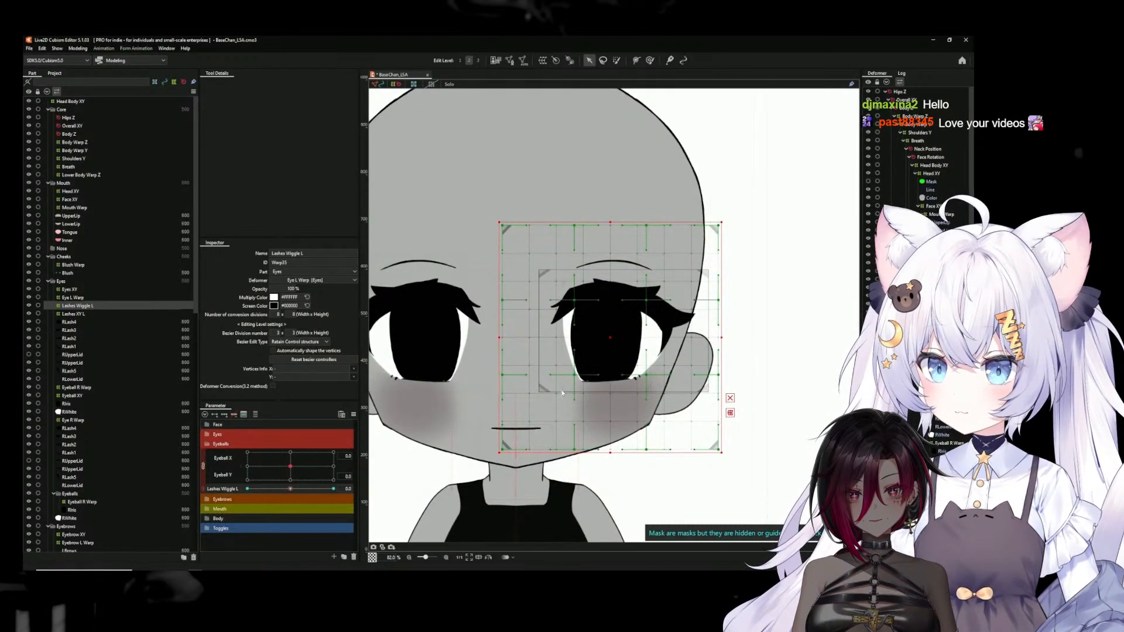
Key the Lashes Wiggle L deformer with three keys on its parameter, and bend the middle of the lashes downward at -1.0
click(223, 489)
click(233, 414)
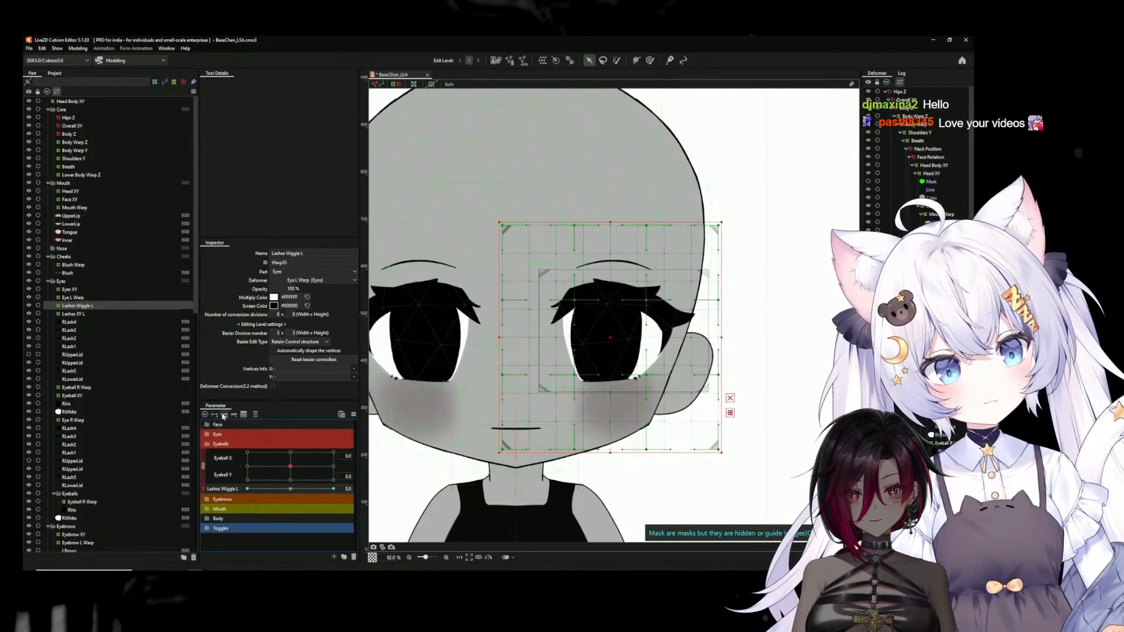
click(247, 489)
scroll(585, 390, up, 3)
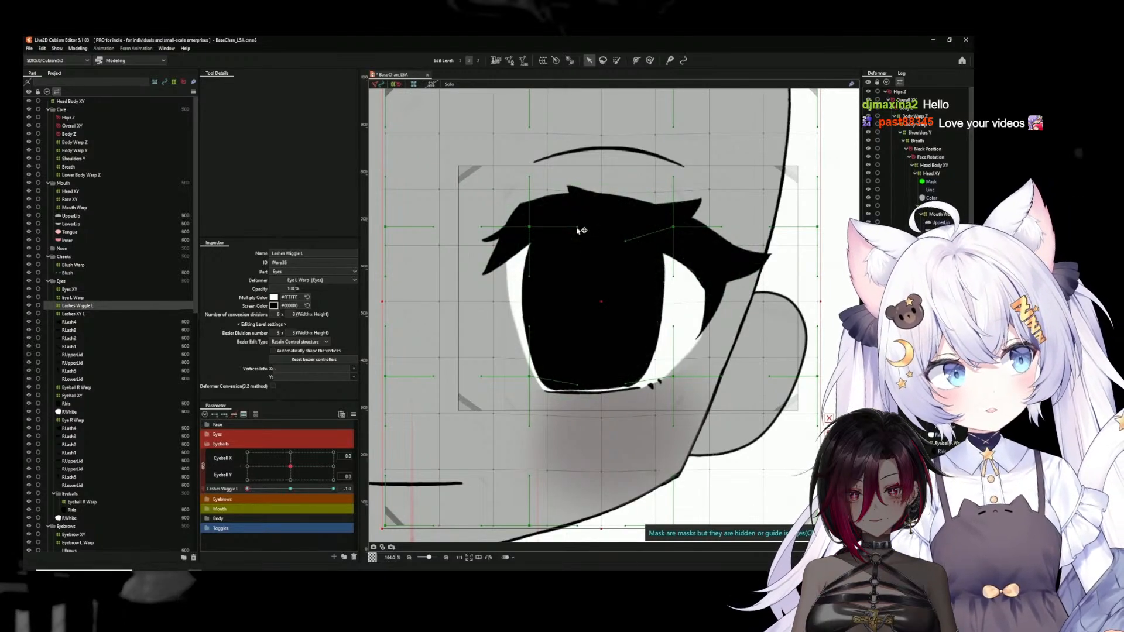
scroll(582, 264, down, 3)
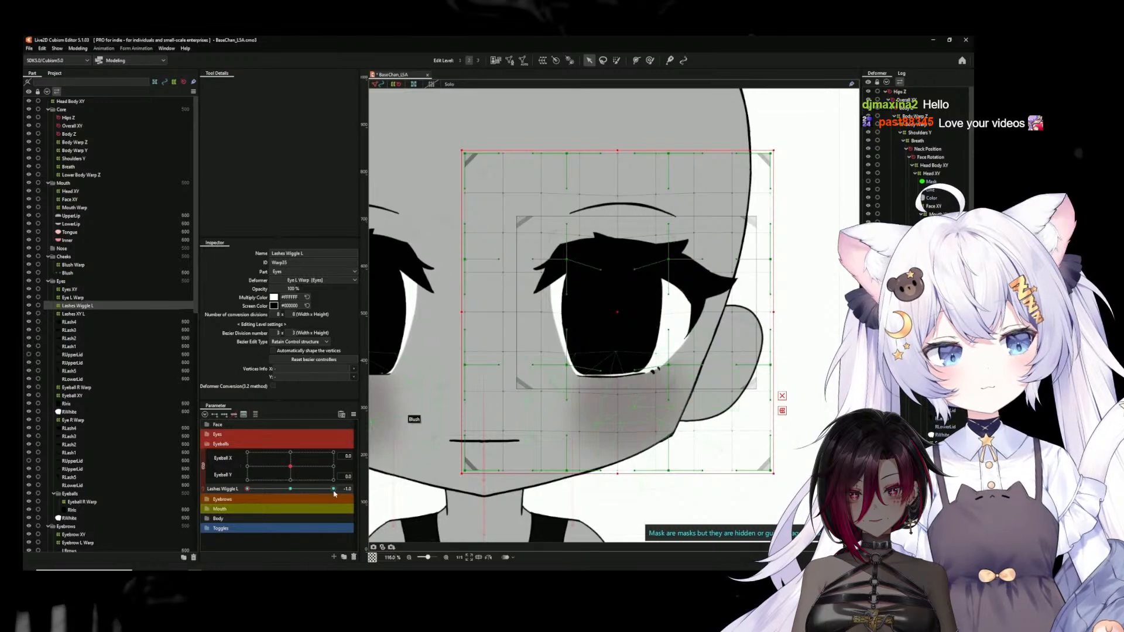
Bend the middle of the upper and lower lash lines upward at Lashes Wiggle L 1.0, and scrub the parameter to test it
click(334, 491)
drag(602, 366, 601, 358)
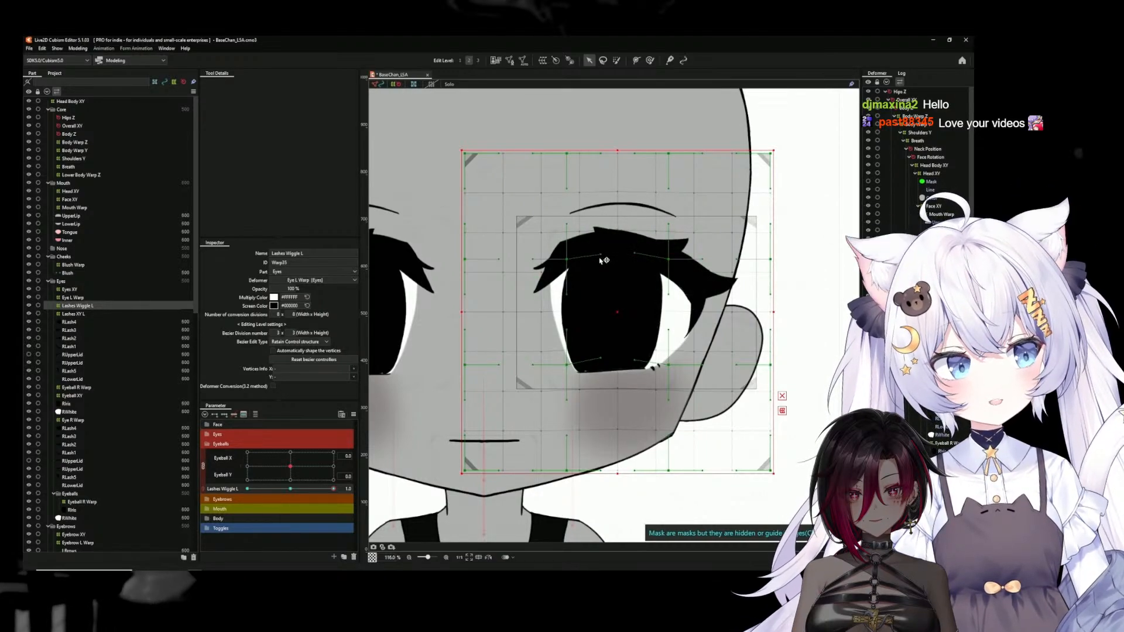
scroll(603, 258, down, 4)
drag(291, 491, 208, 492)
drag(285, 489, 175, 479)
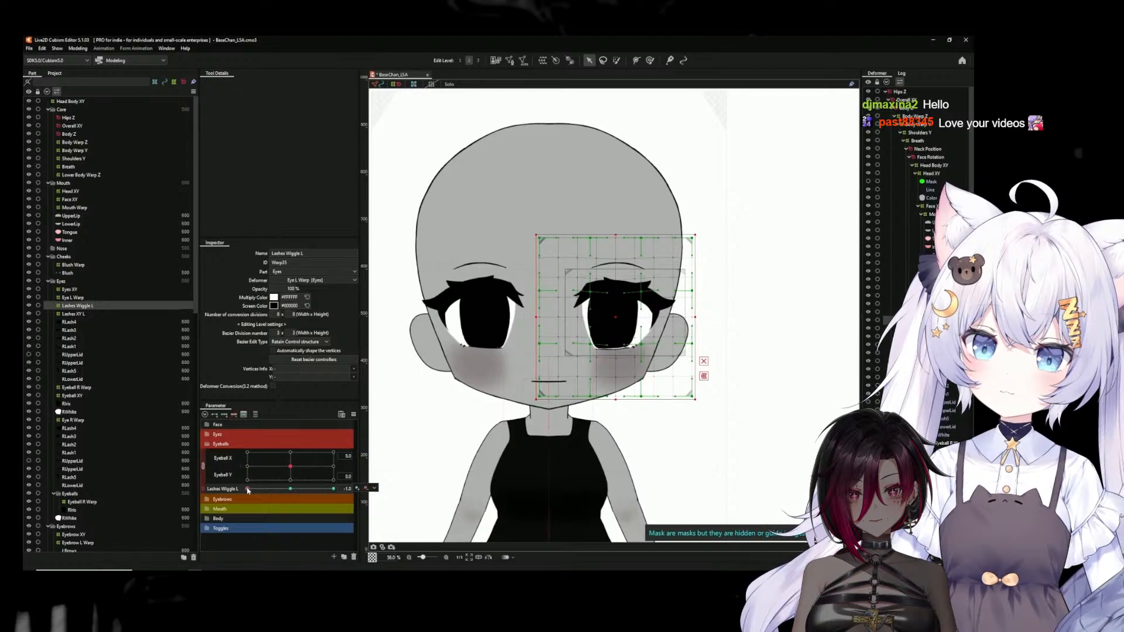
Return the Lashes Wiggle L parameter to 0.0
drag(247, 491, 290, 490)
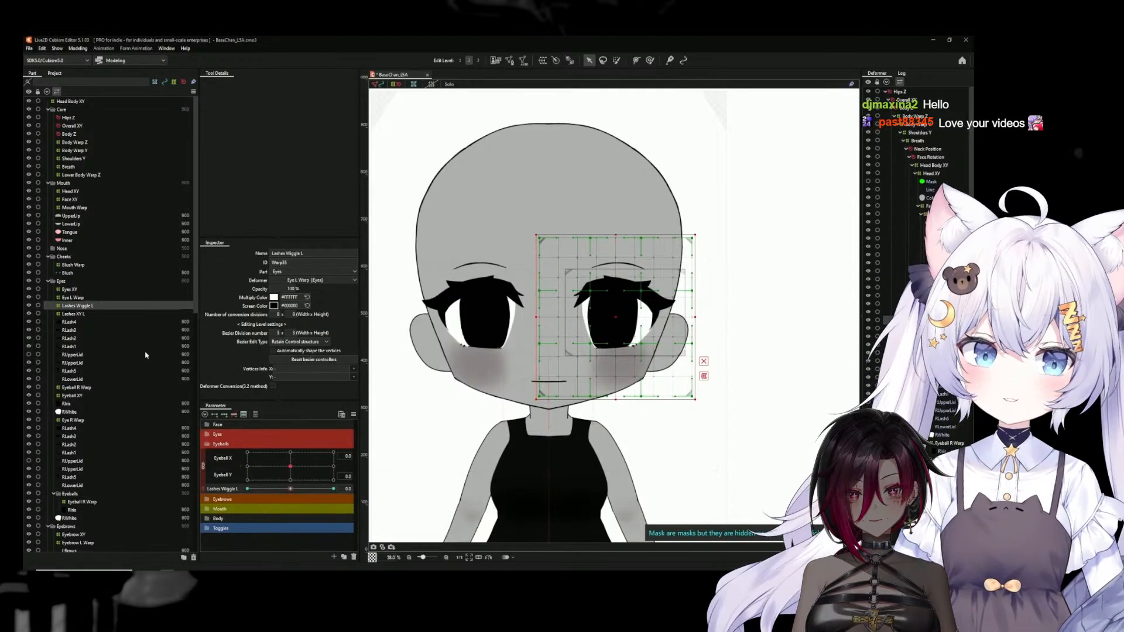
click(78, 48)
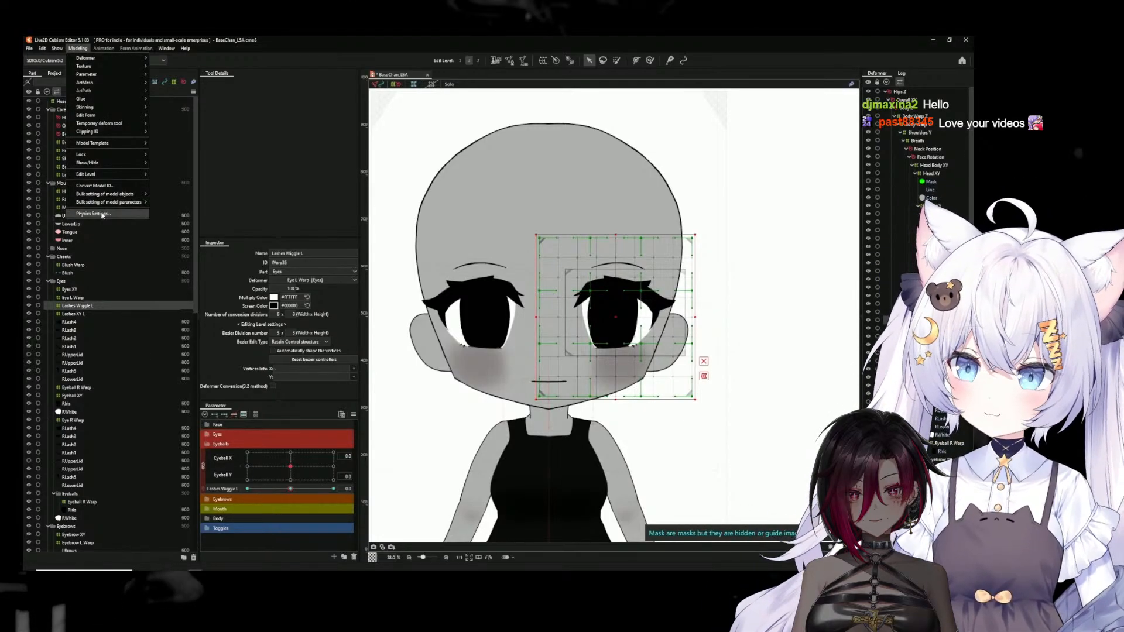
click(100, 214)
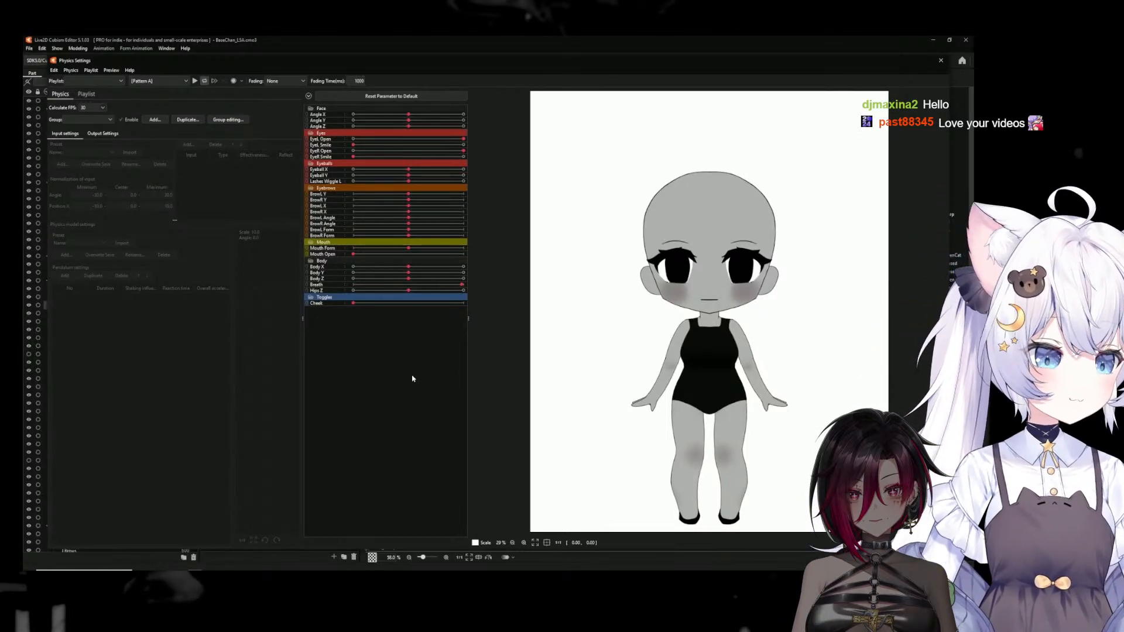
click(940, 61)
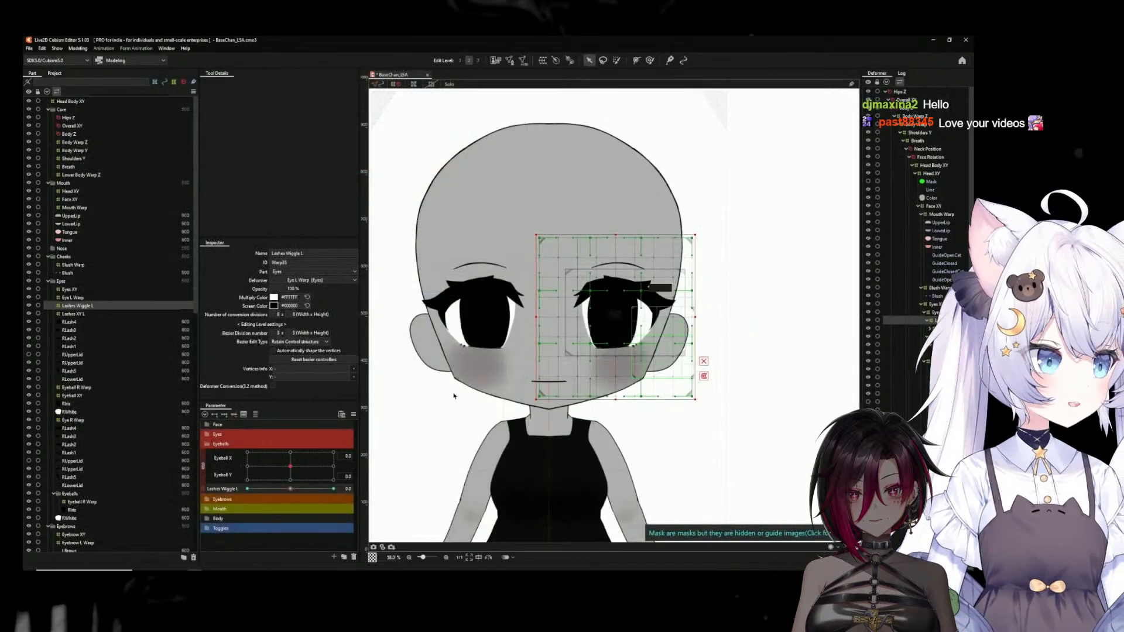
Enable eye blinking for the EyeL Open and EyeR Open parameters
click(352, 416)
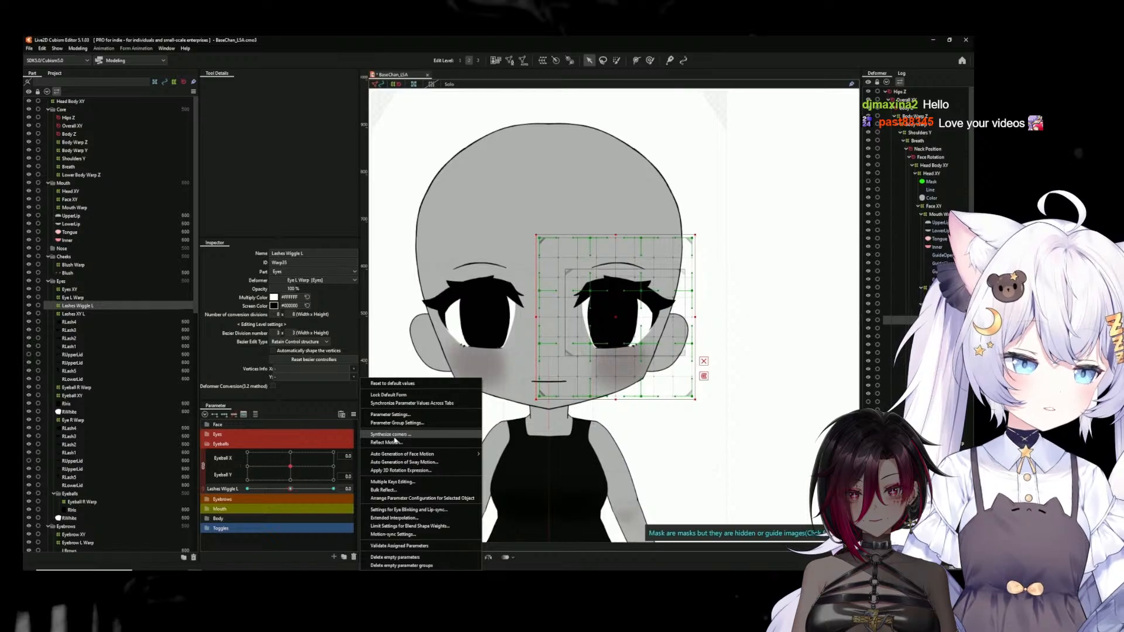
click(409, 510)
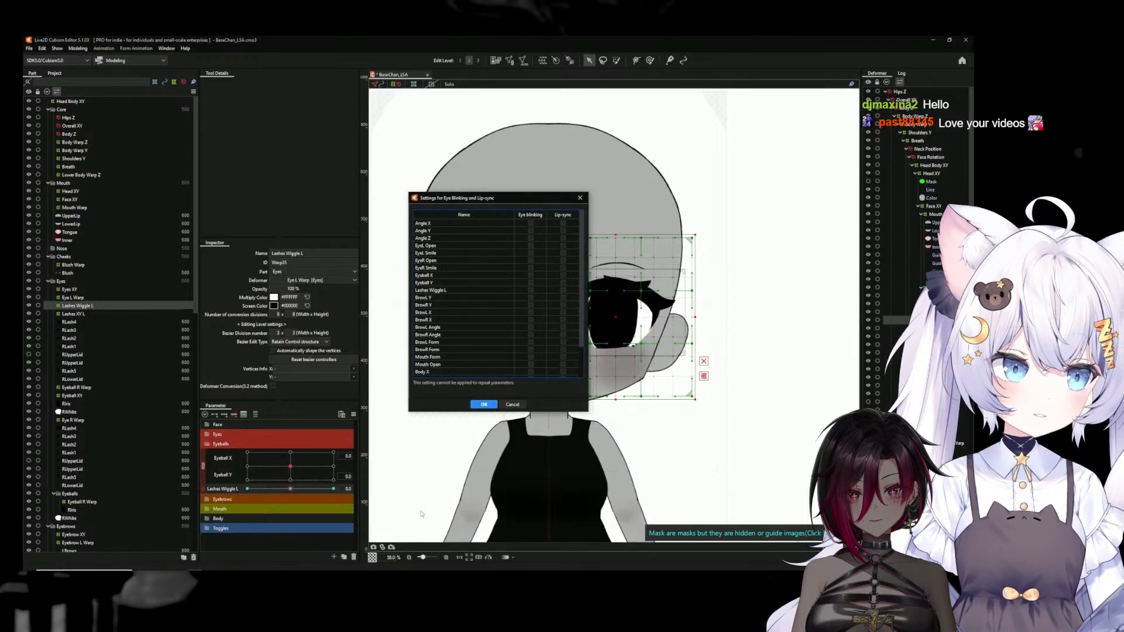
click(530, 260)
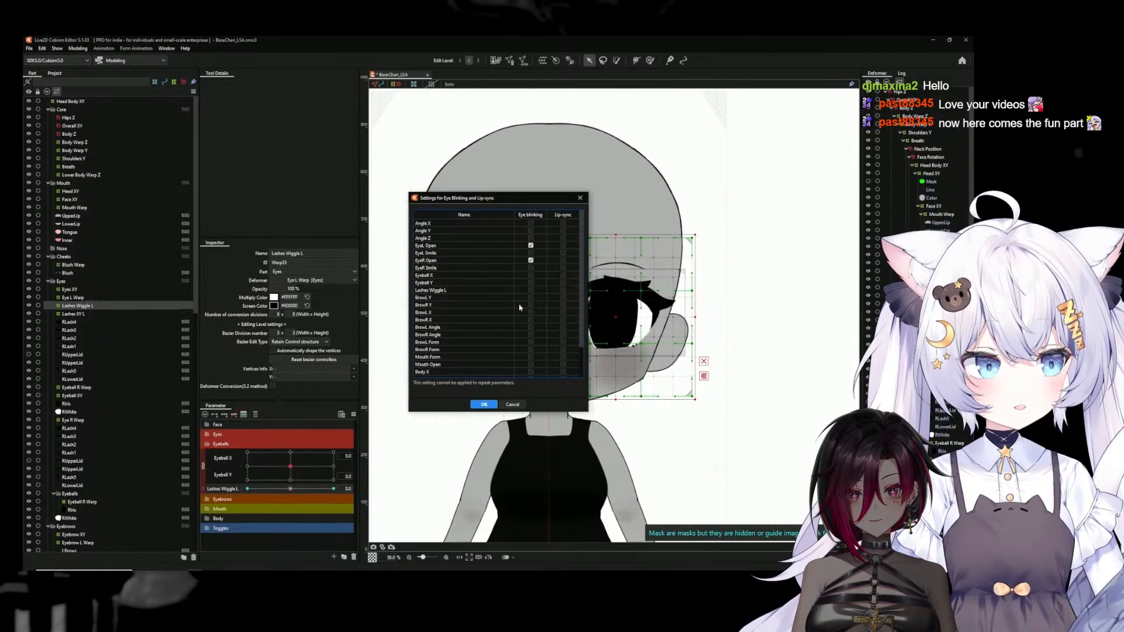
click(485, 405)
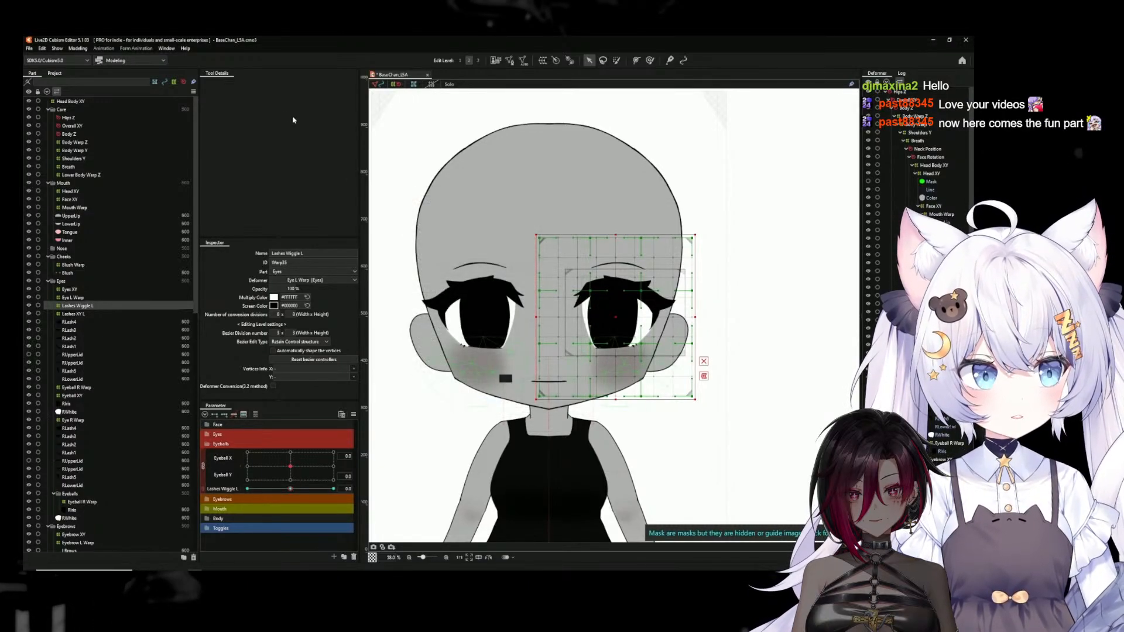
Open the physics settings and set the physics calculation rate to 60 FPS
click(79, 49)
click(89, 215)
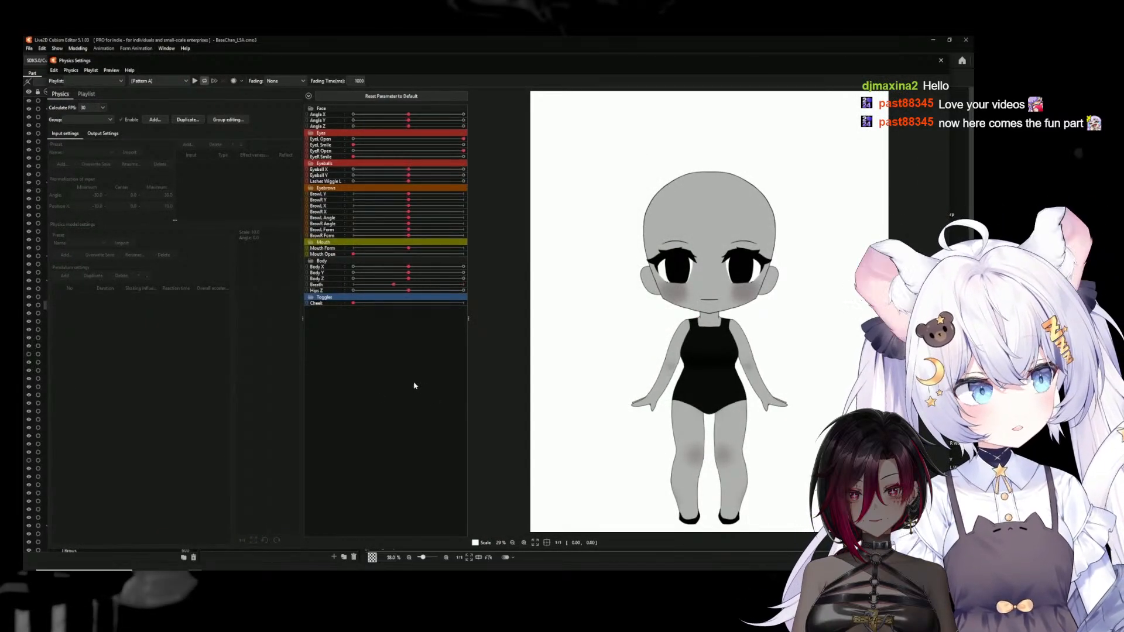
scroll(715, 277, up, 2)
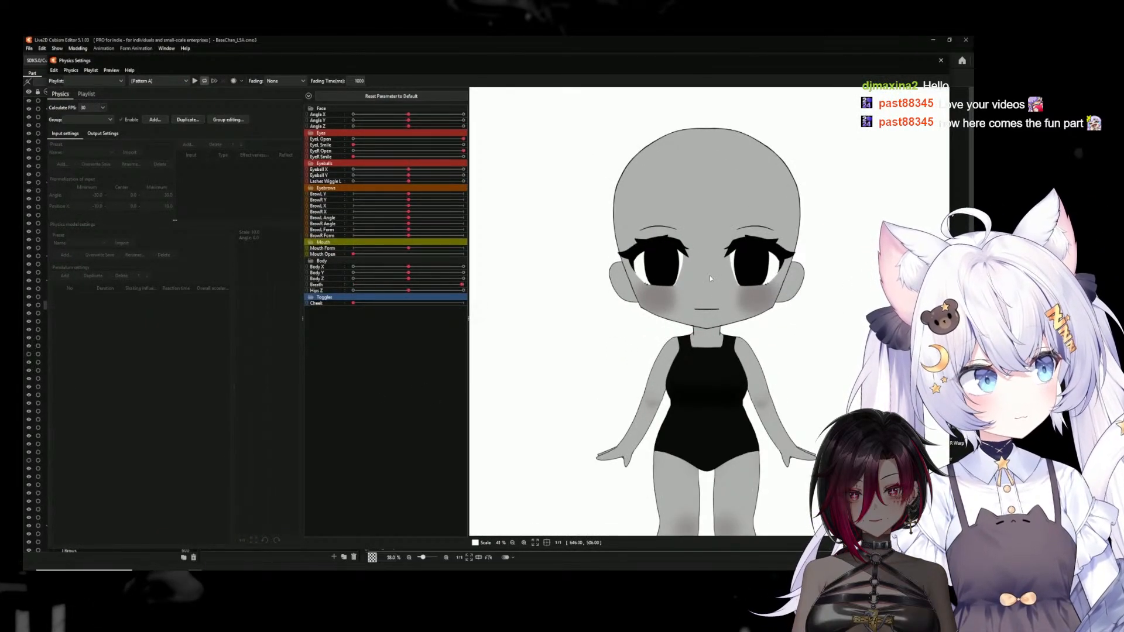
scroll(710, 278, up, 2)
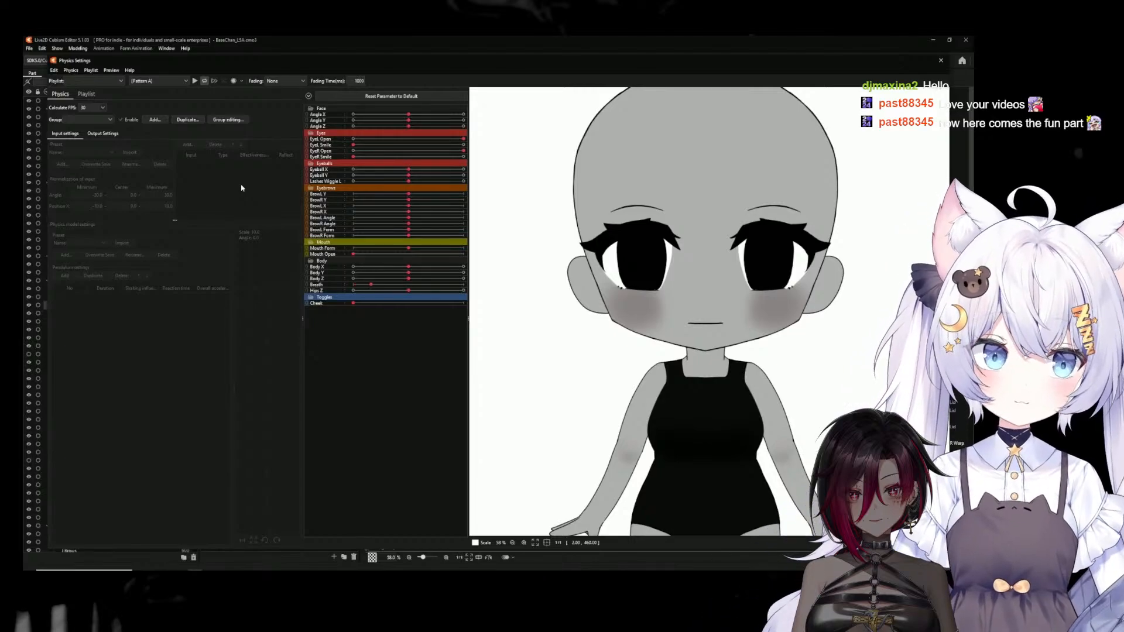
click(105, 82)
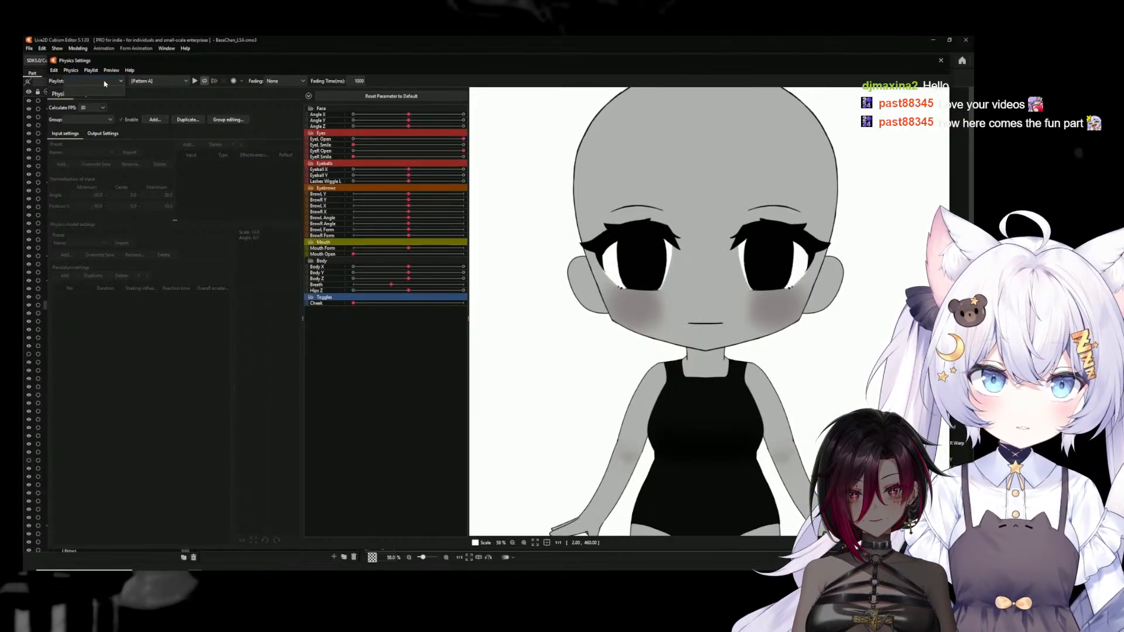
click(190, 97)
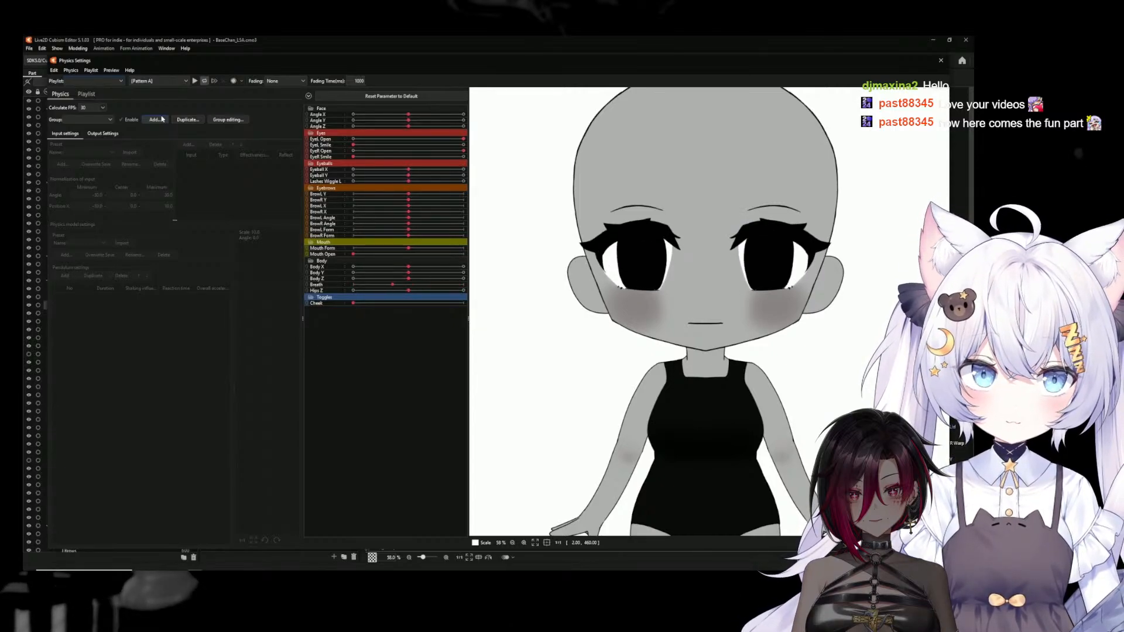
click(91, 109)
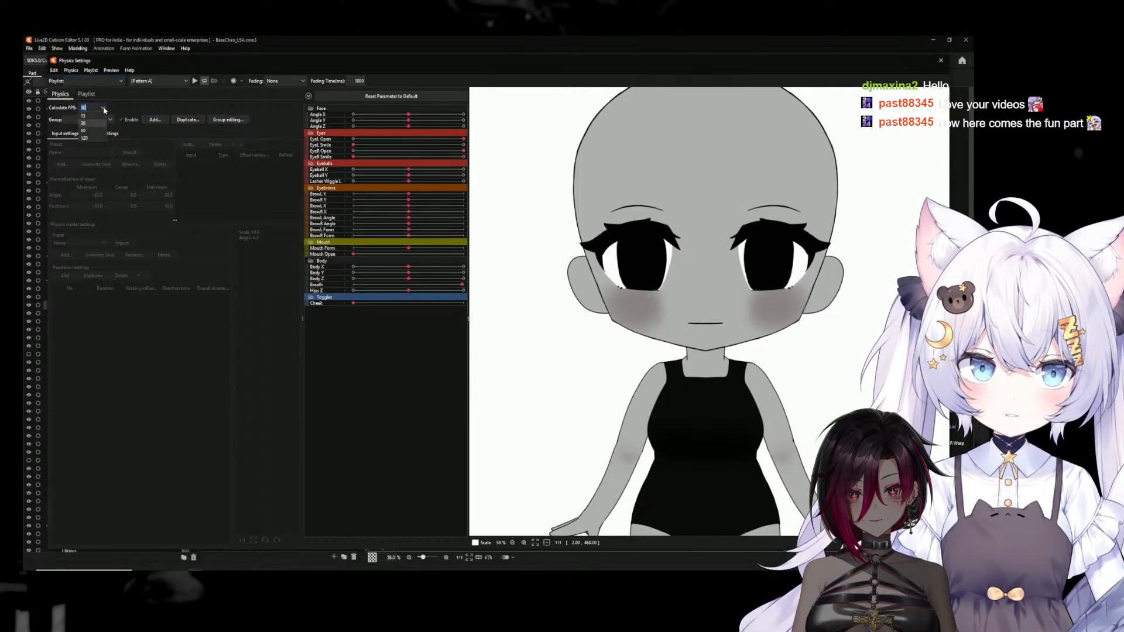
click(89, 132)
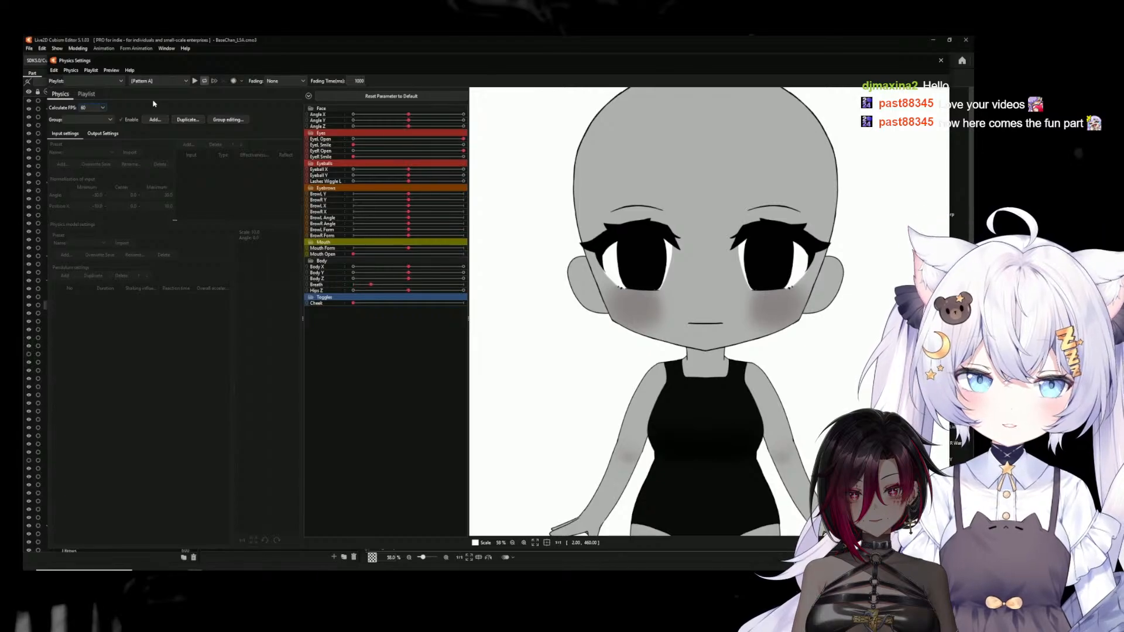
Add a physics group named Lashes Wiggle L without input or physics model presets
click(155, 120)
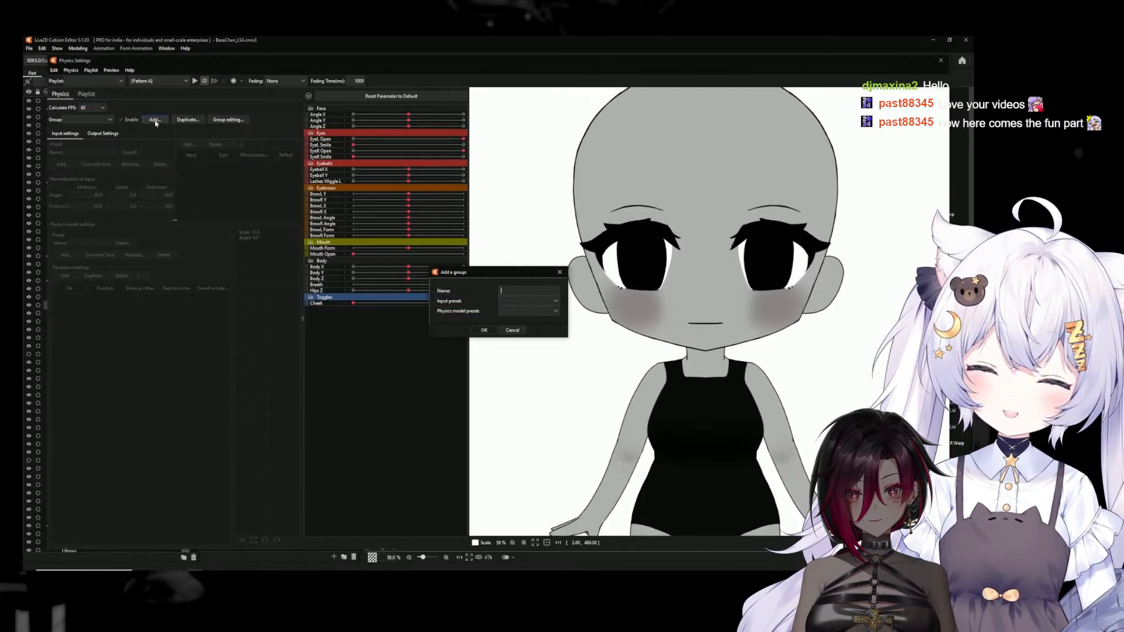
text(Lashes Wiggle L)
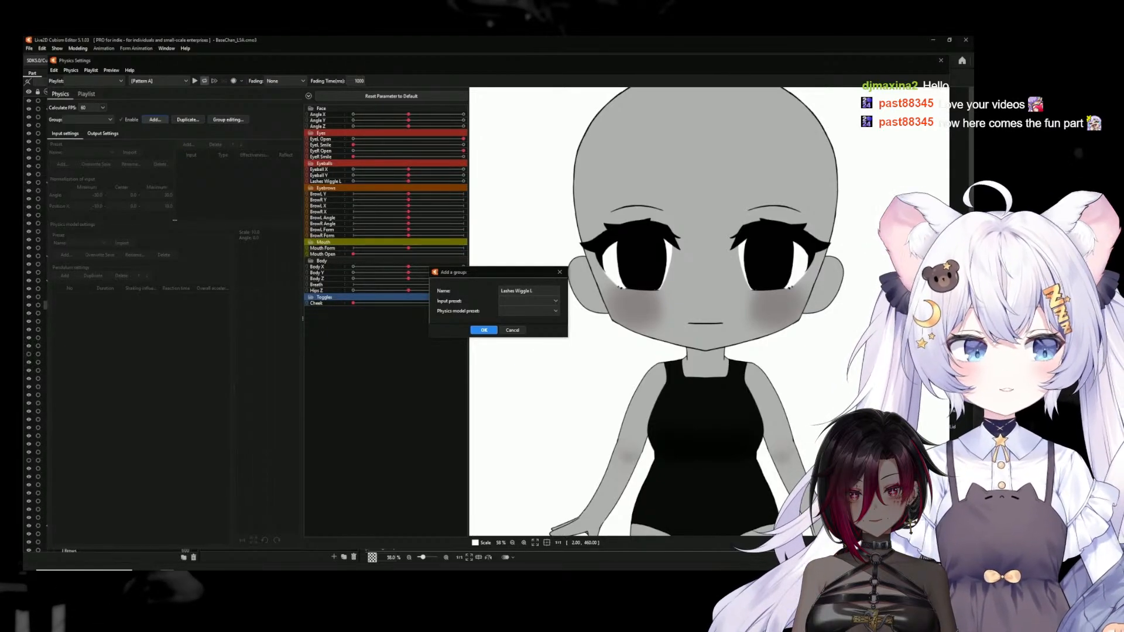
click(484, 330)
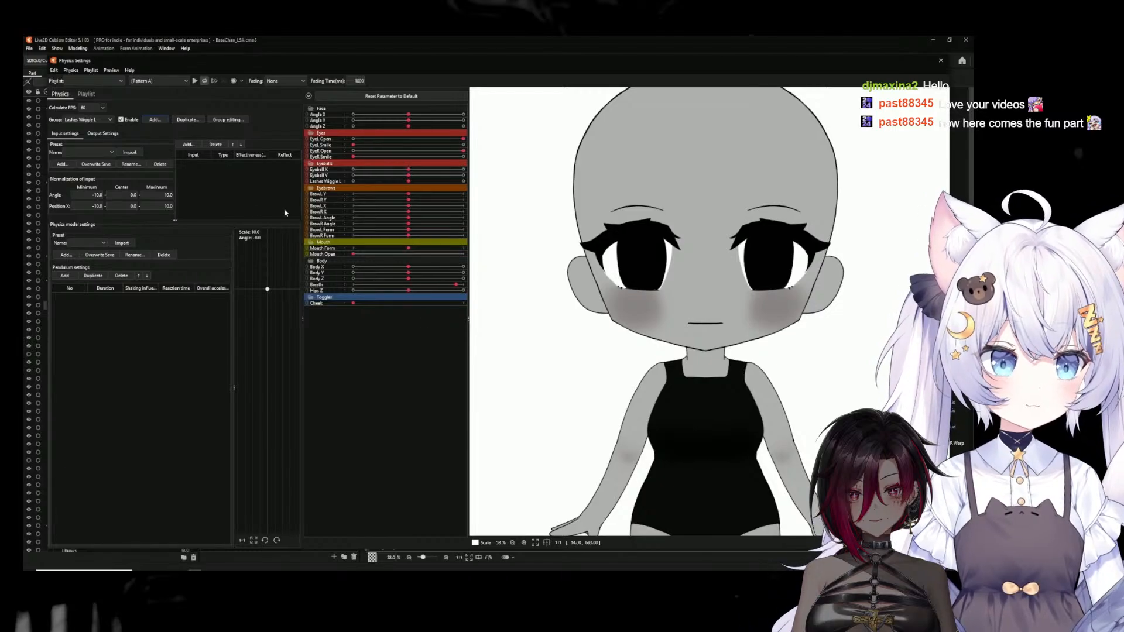
Add EyeL Open as the physics group's input parameter and set its effectiveness to 100%
click(192, 146)
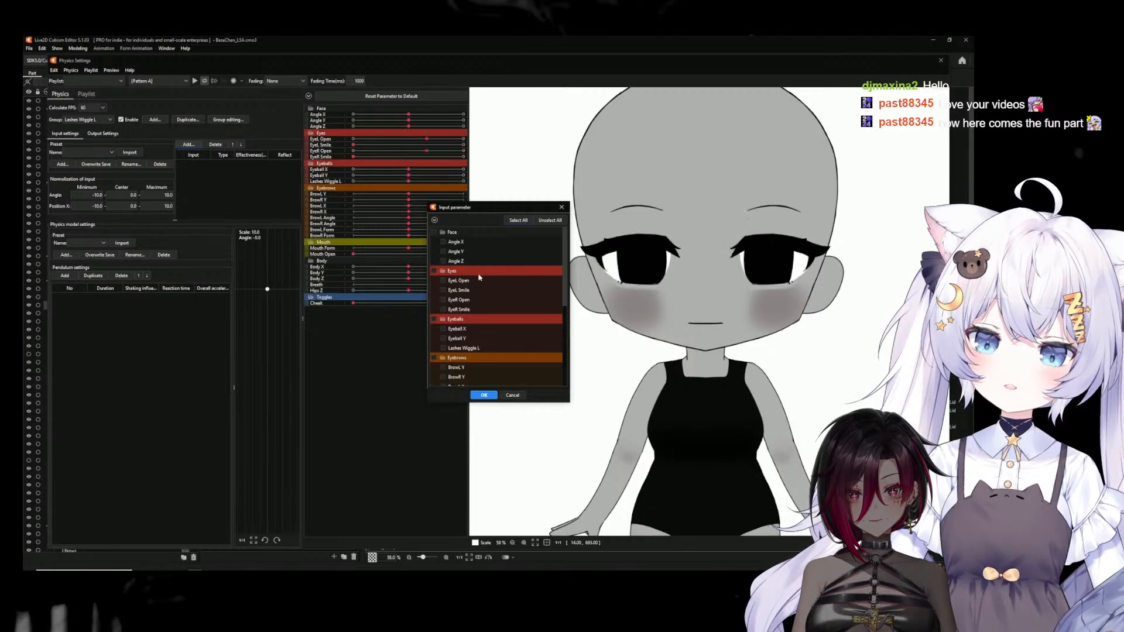
click(443, 281)
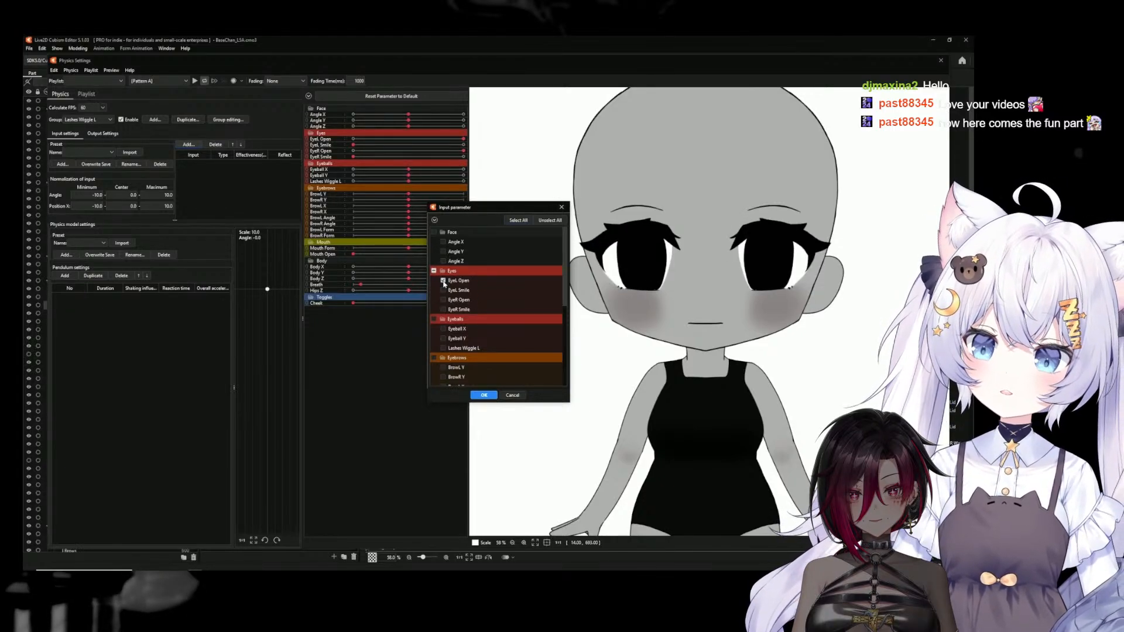
click(479, 398)
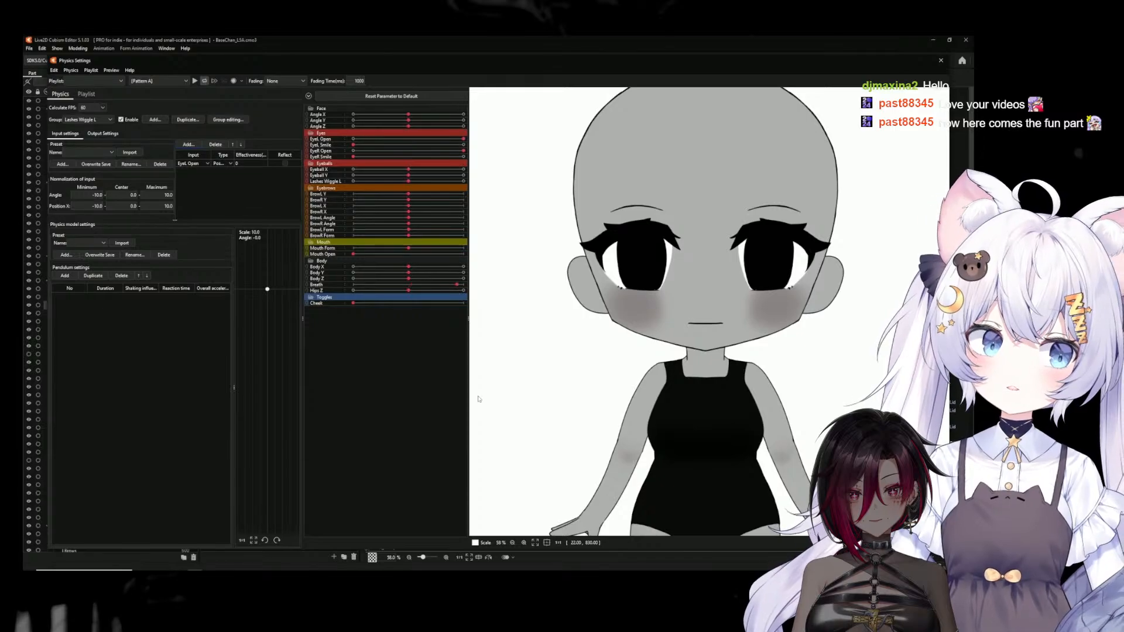
double_click(242, 163)
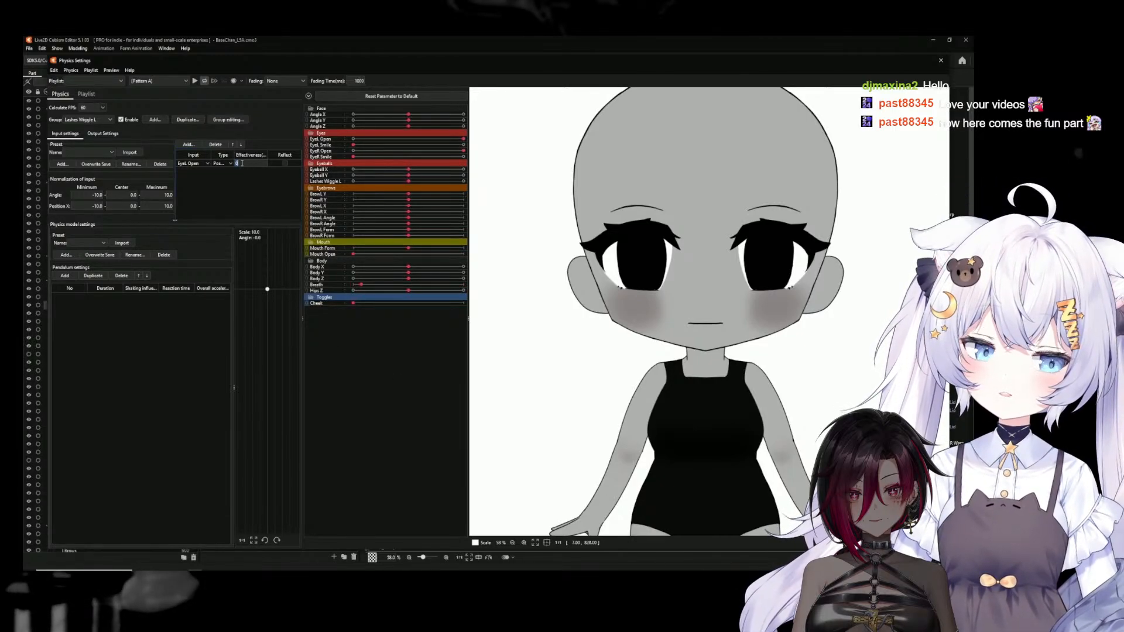
text(100)
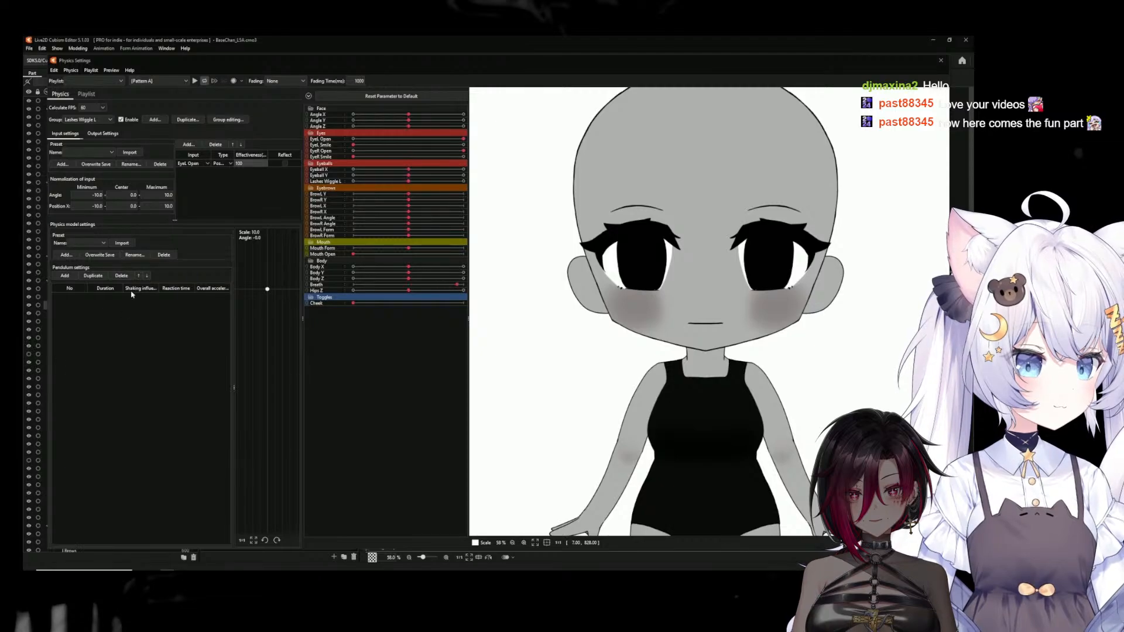
Add two pendulums to the Lashes Wiggle L physics group and widen the pendulum preview area
click(67, 277)
click(66, 276)
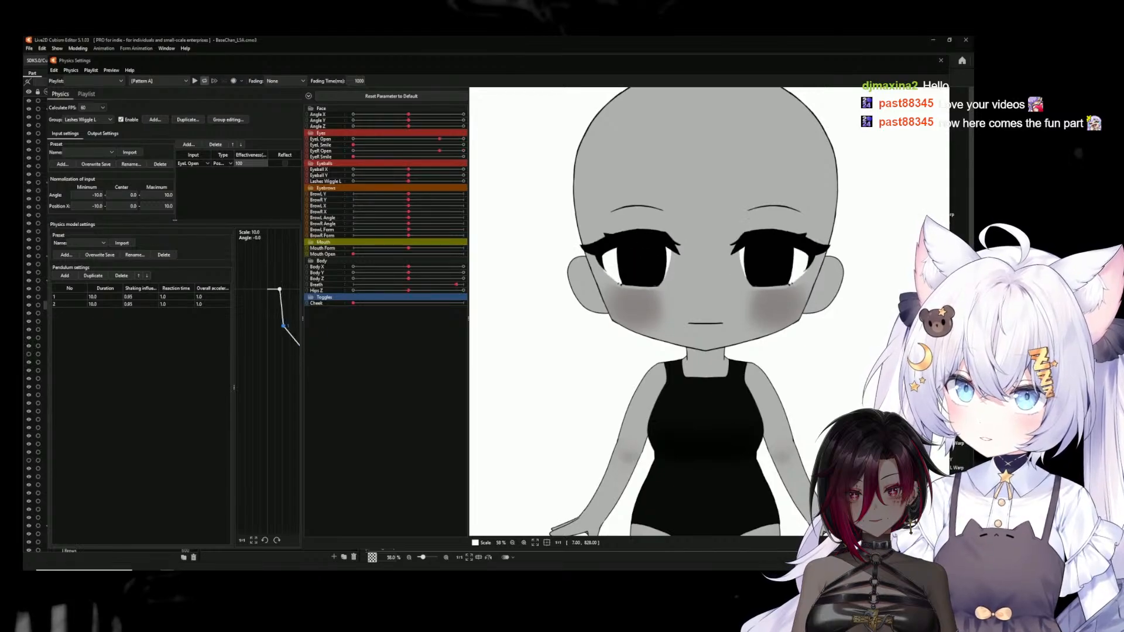
drag(305, 318, 366, 320)
drag(468, 320, 519, 321)
drag(367, 320, 412, 321)
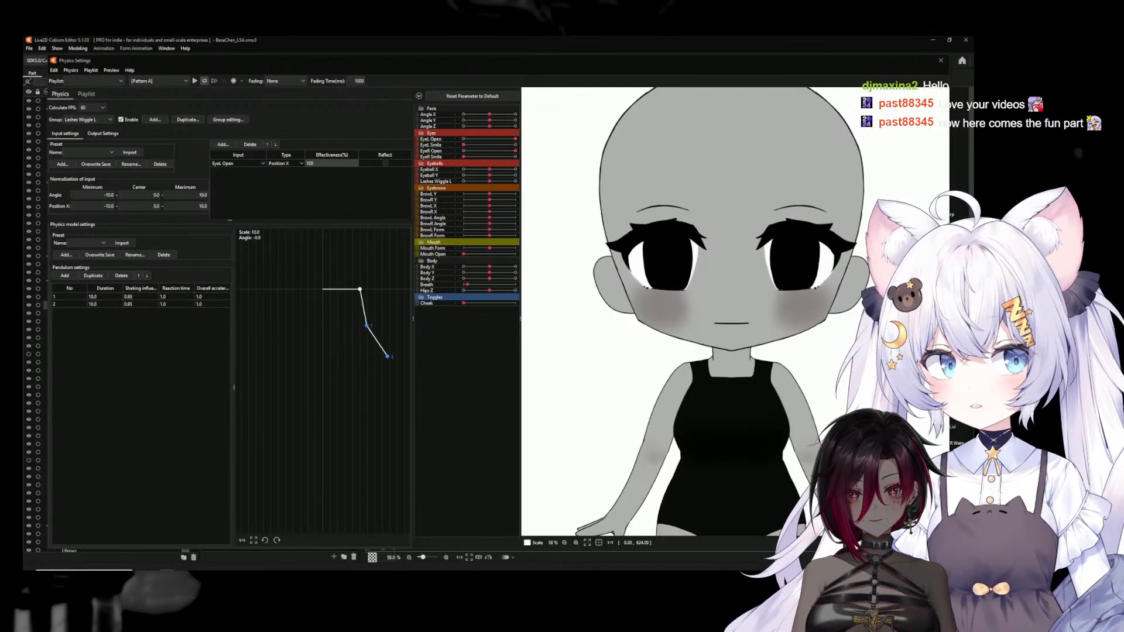
Add the Lashes Wiggle L parameter as the output of the physics group
click(103, 134)
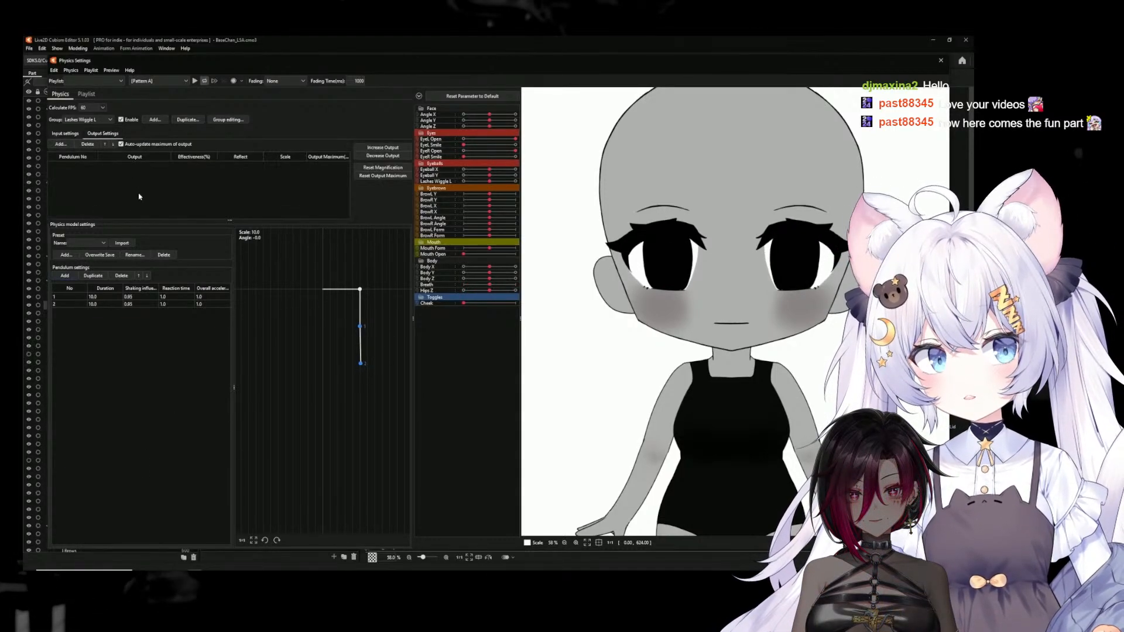
click(60, 144)
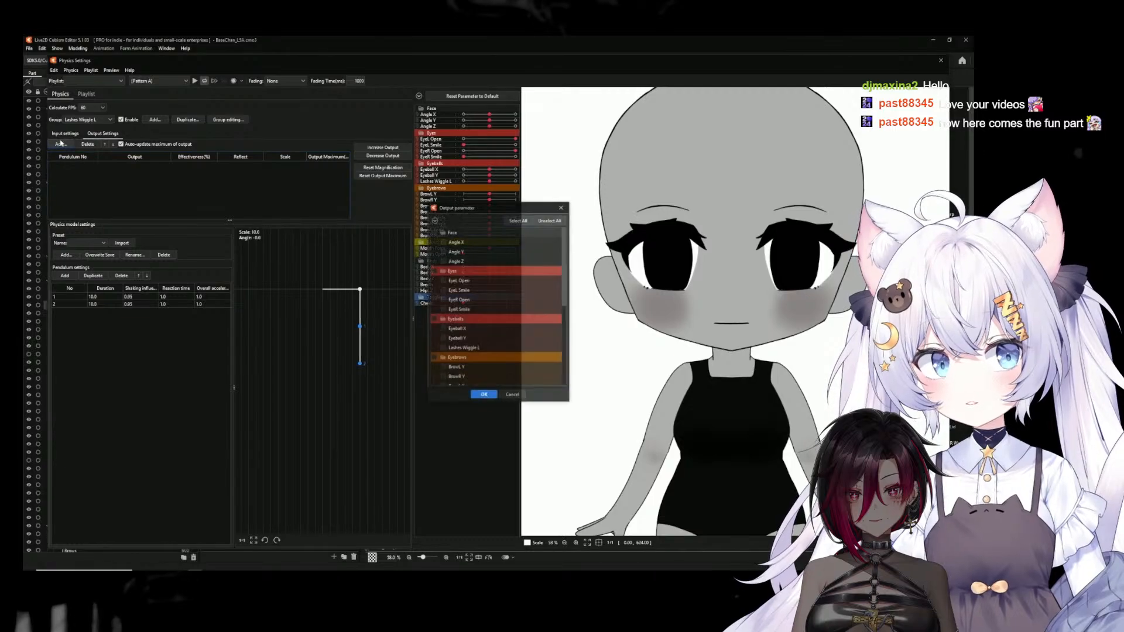
click(512, 346)
scroll(512, 346, down, 1)
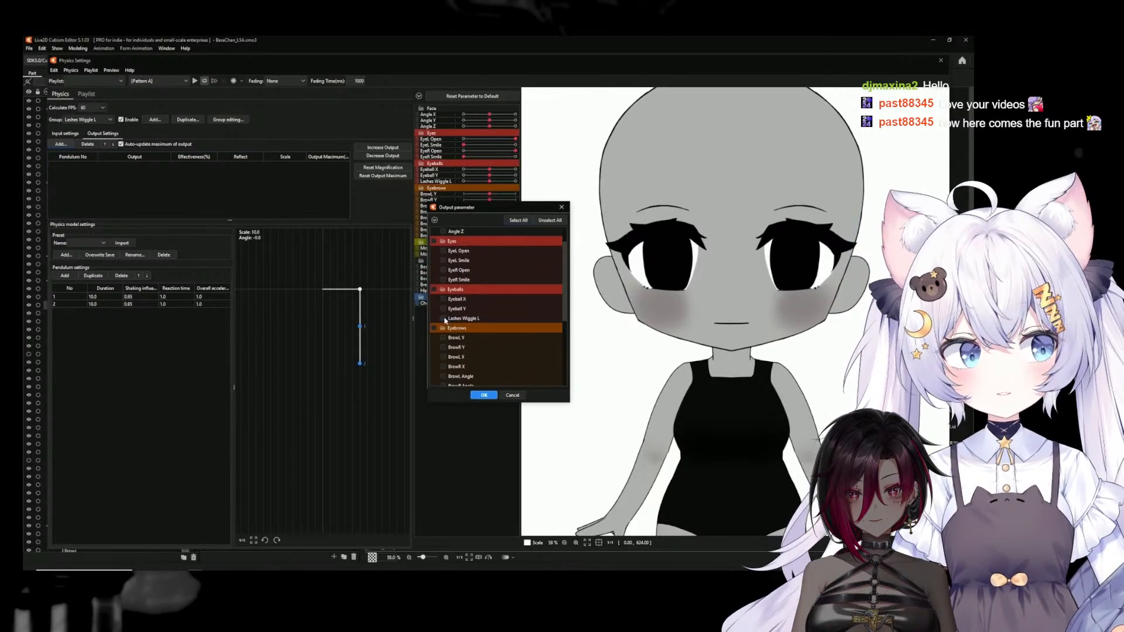
click(484, 395)
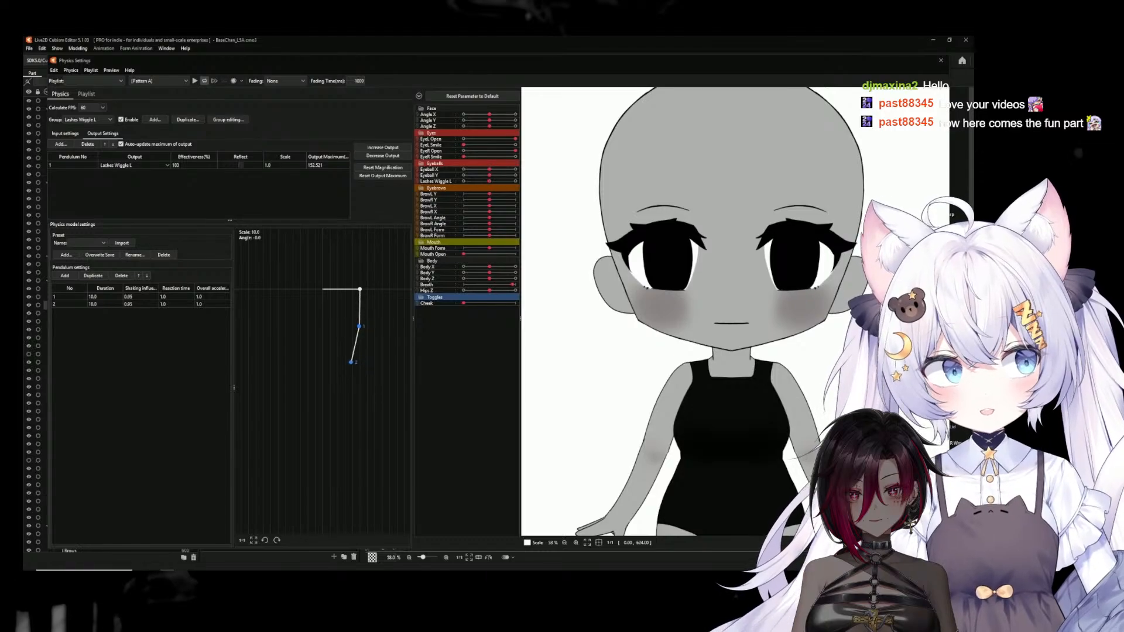
Set the duration of the first pendulum to 7
mouse_move(96, 298)
mouse_down()
mouse_move(39, 298)
mouse_move(96, 298)
mouse_up()
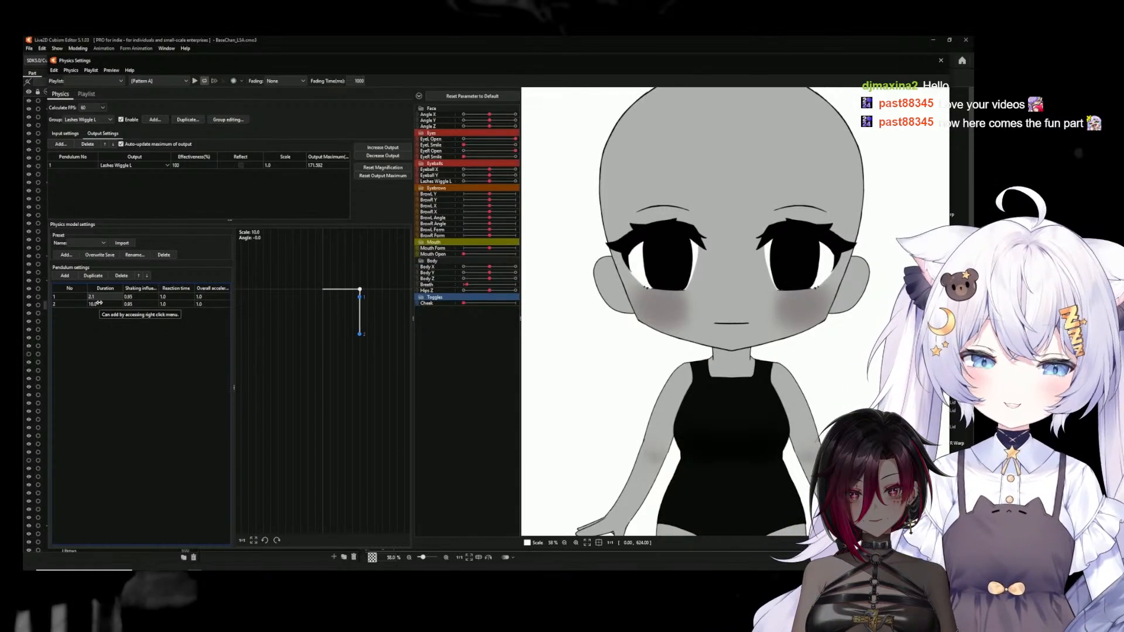
double_click(93, 297)
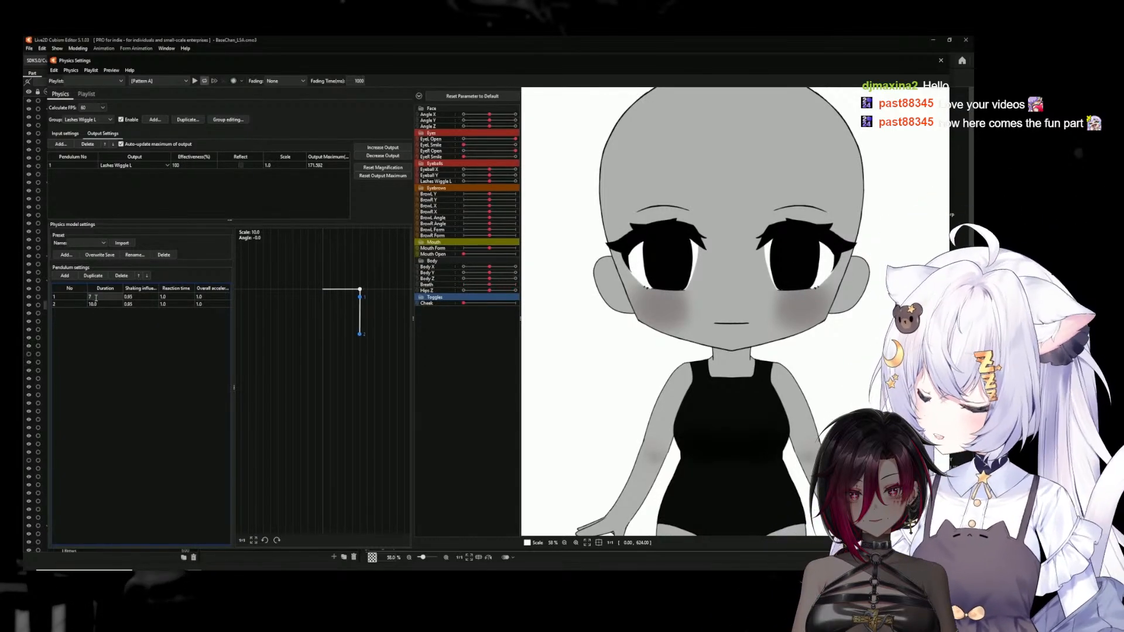
text(7)
key(Return)
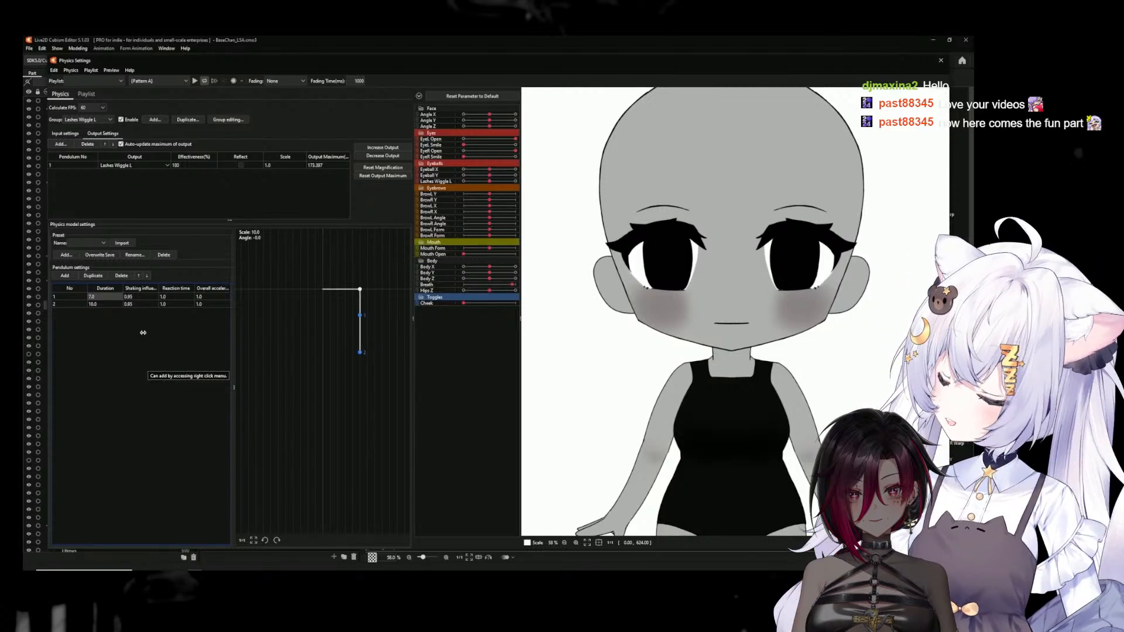
Set the shaking influence to 0.82 for the second pendulum and 0.9 for the first
double_click(133, 304)
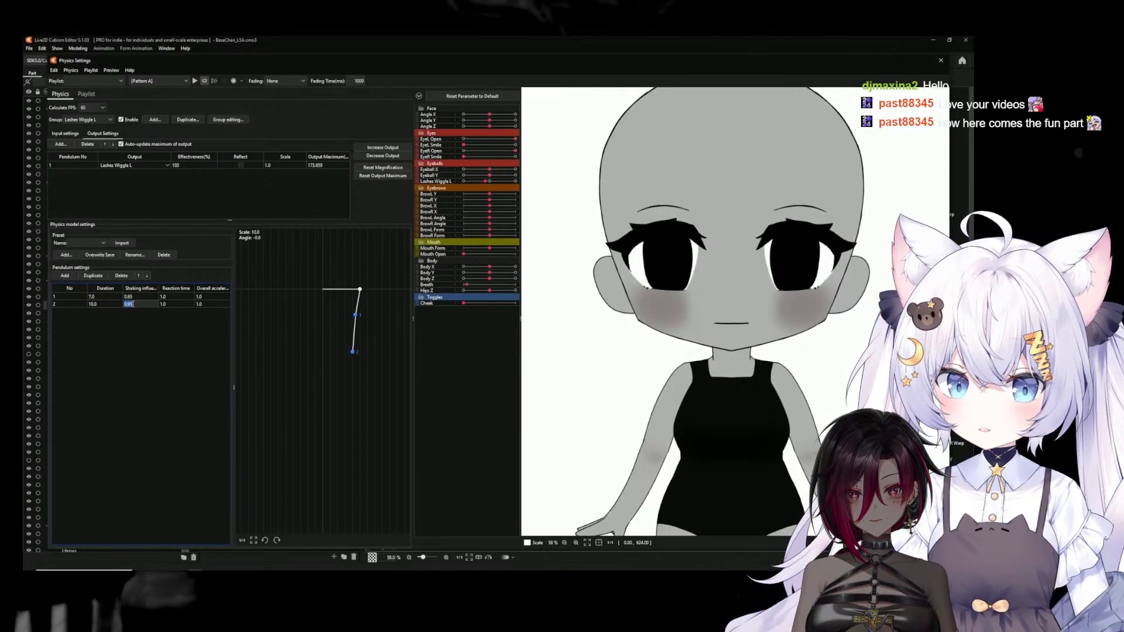
key(BackSpace)
key(BackSpace)
text(.85)
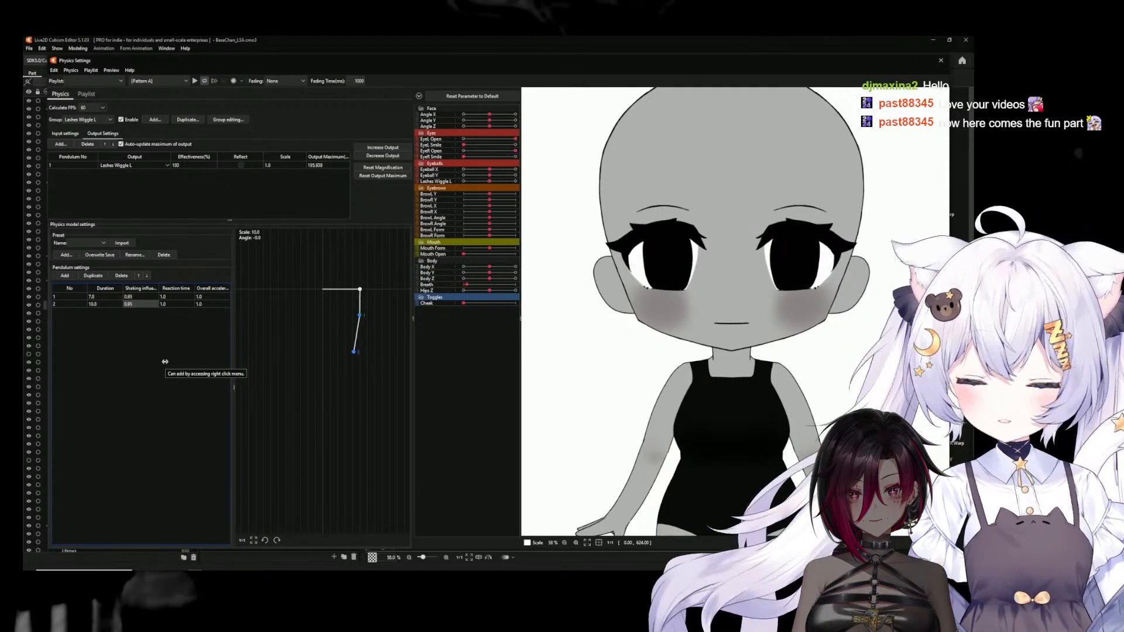
double_click(131, 305)
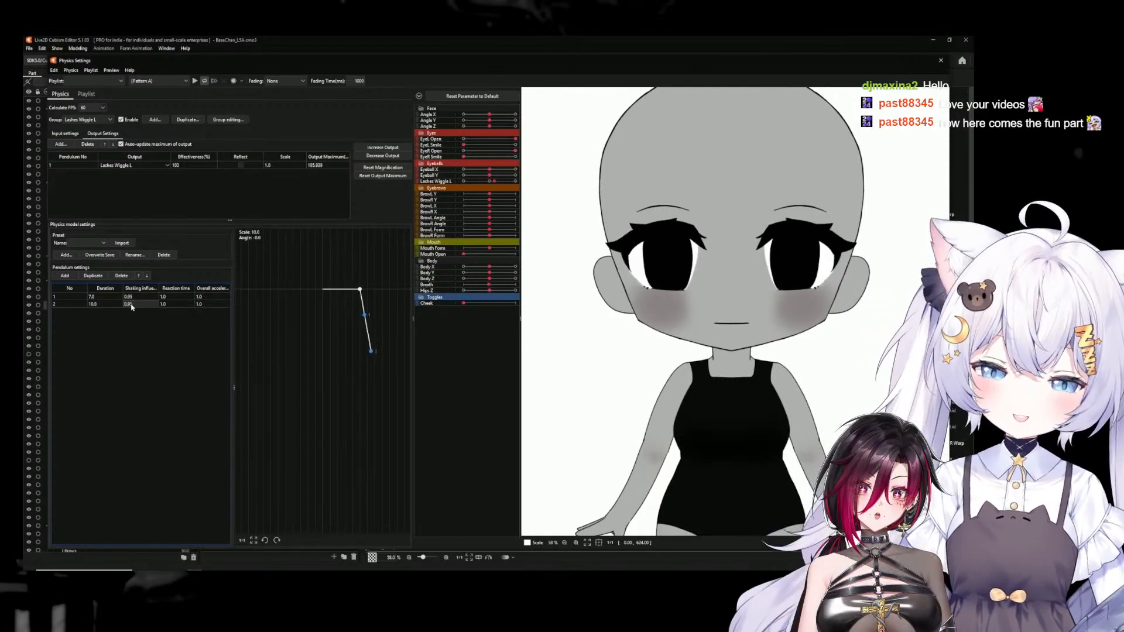
key(BackSpace)
key(BackSpace)
text(82)
double_click(129, 304)
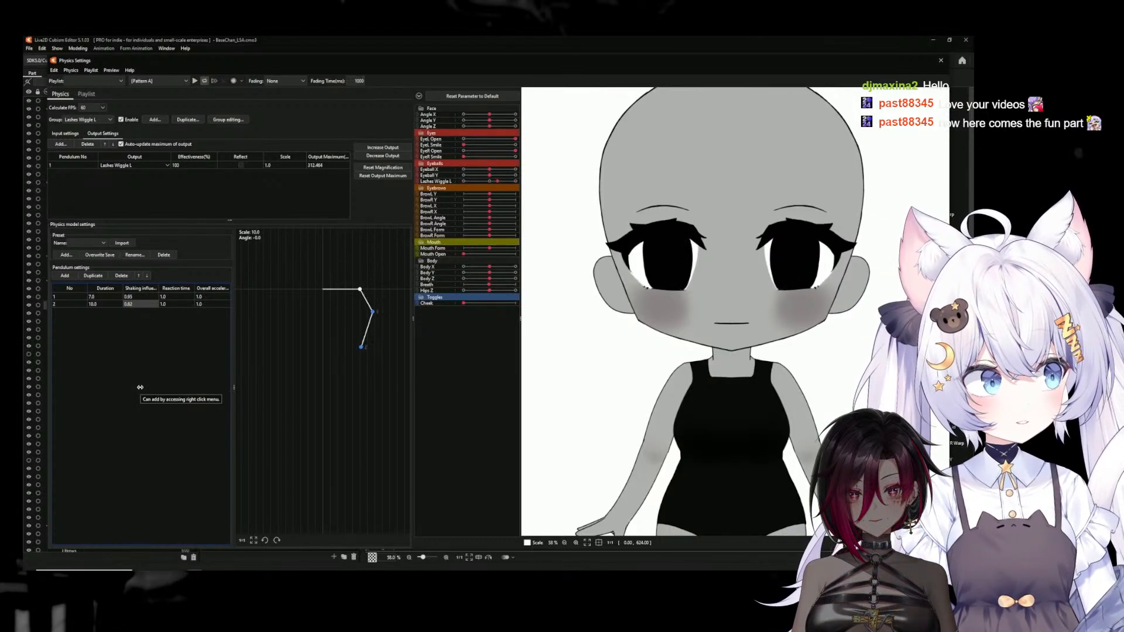
drag(140, 297, 136, 297)
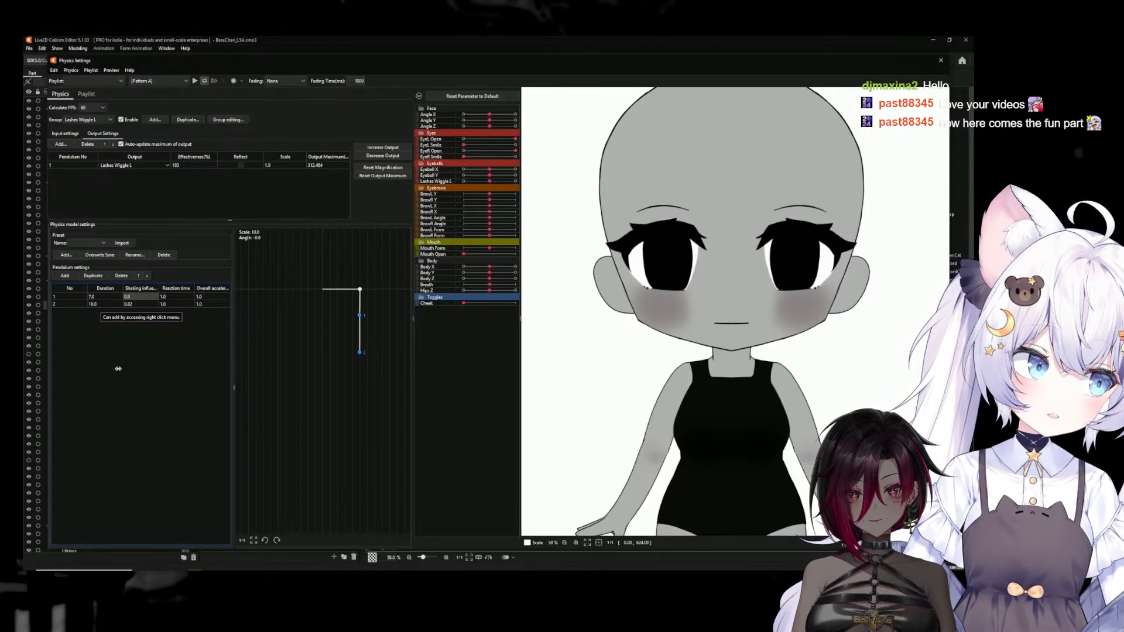
Lower the pendulums' reaction times to 0.77 for the first and 0.86 for the second, and raise both overall accelerations
click(167, 297)
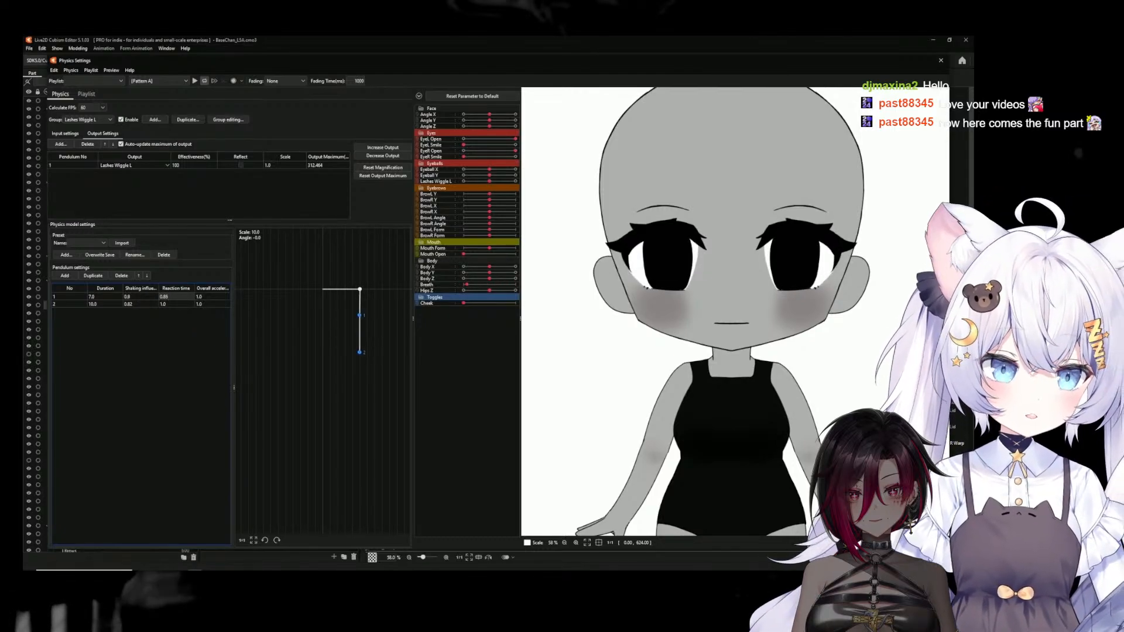
drag(168, 298, 167, 306)
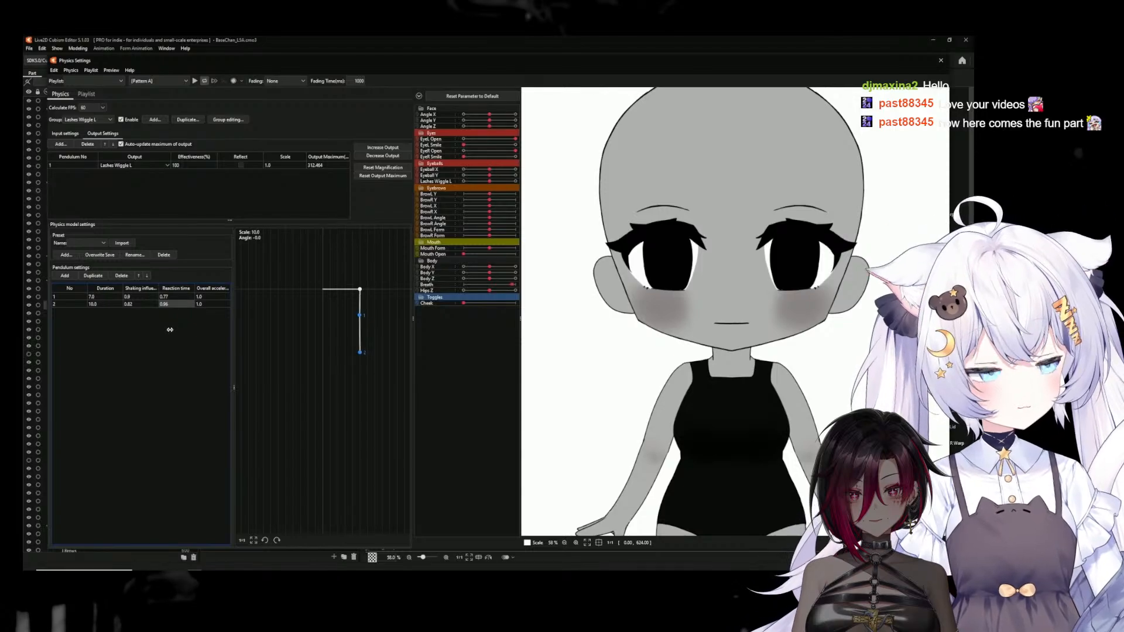
click(206, 296)
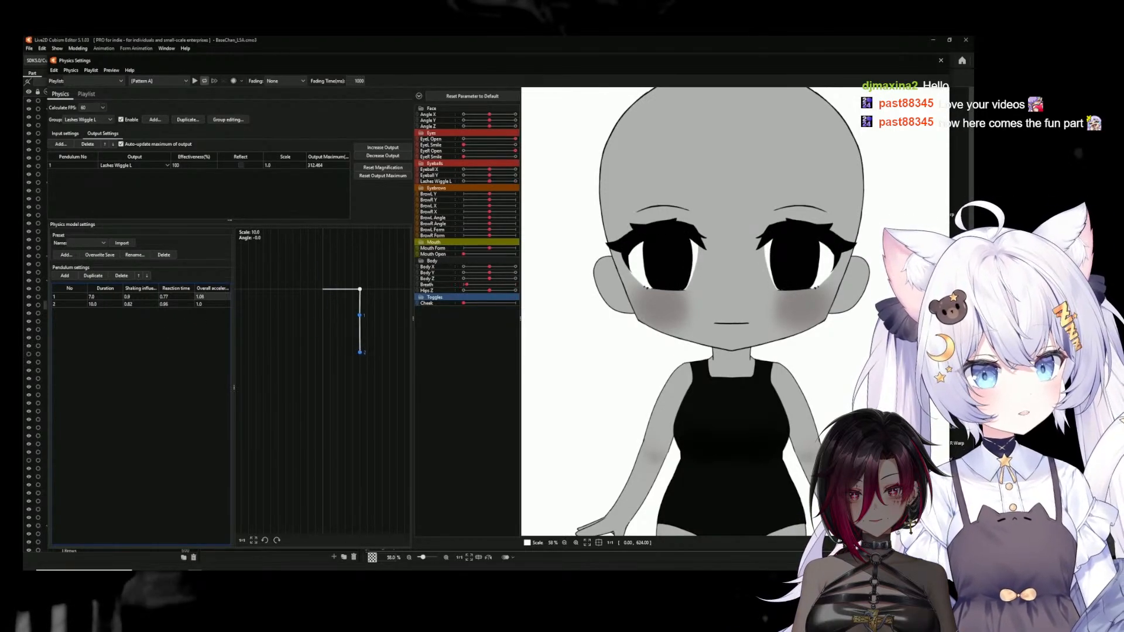
drag(227, 297, 252, 297)
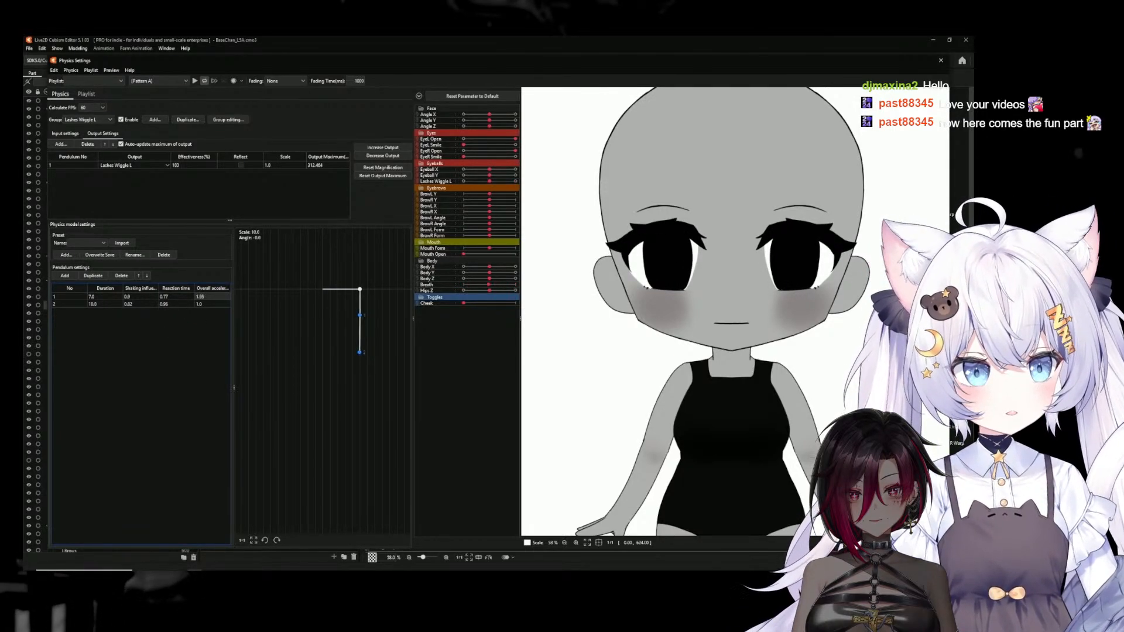
click(209, 304)
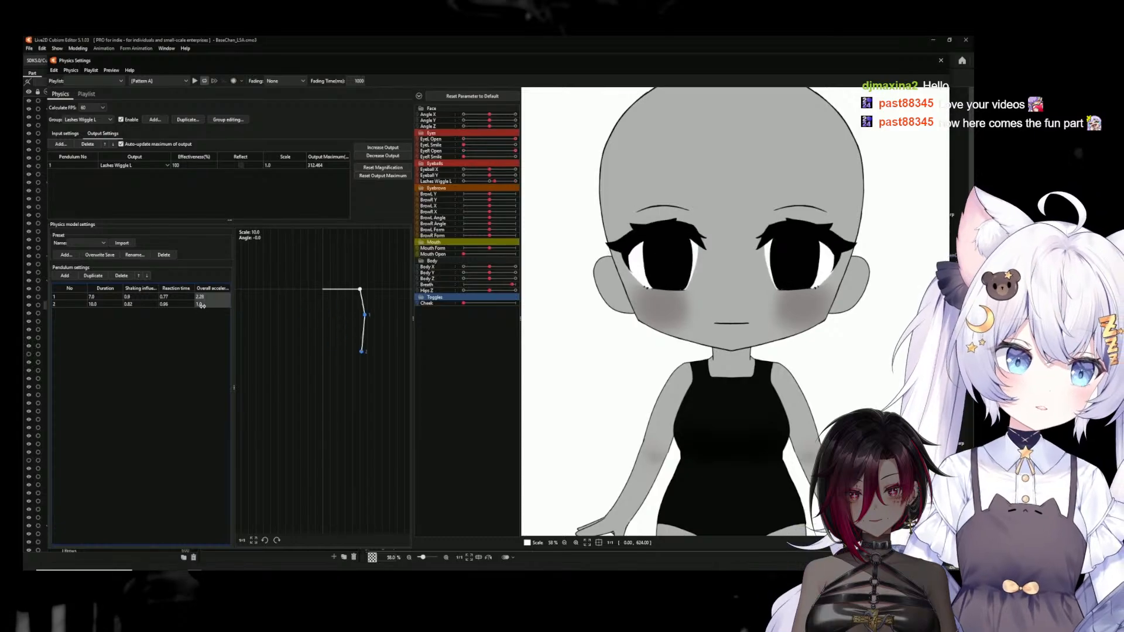
drag(220, 304, 231, 305)
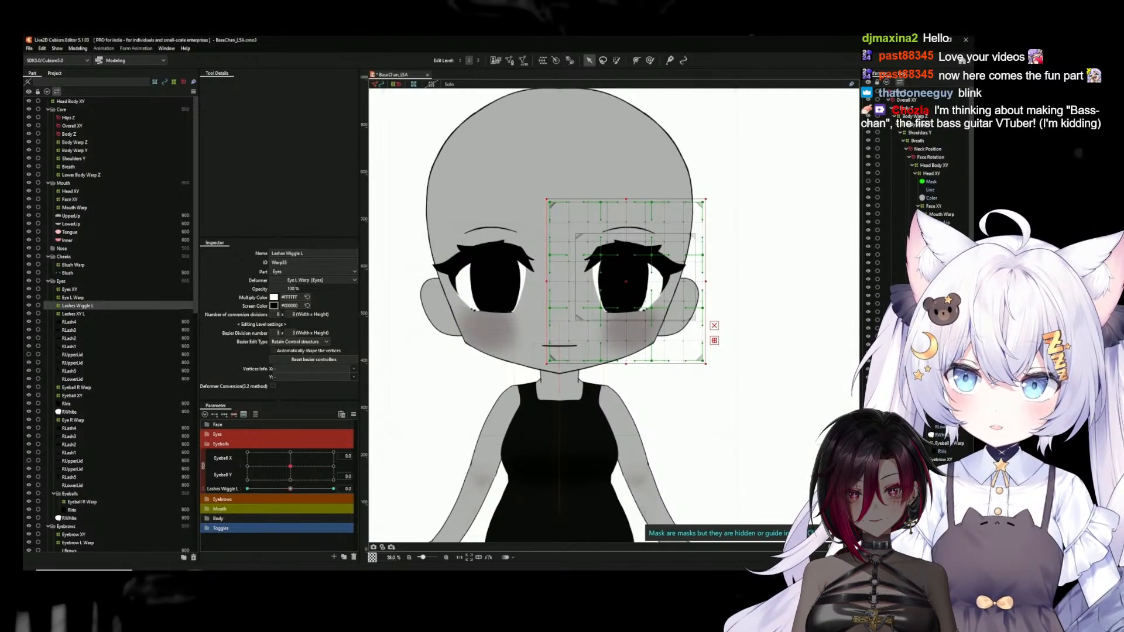
Create a warp deformer named Iris Scale L as the parent of the left eye's iris
click(624, 269)
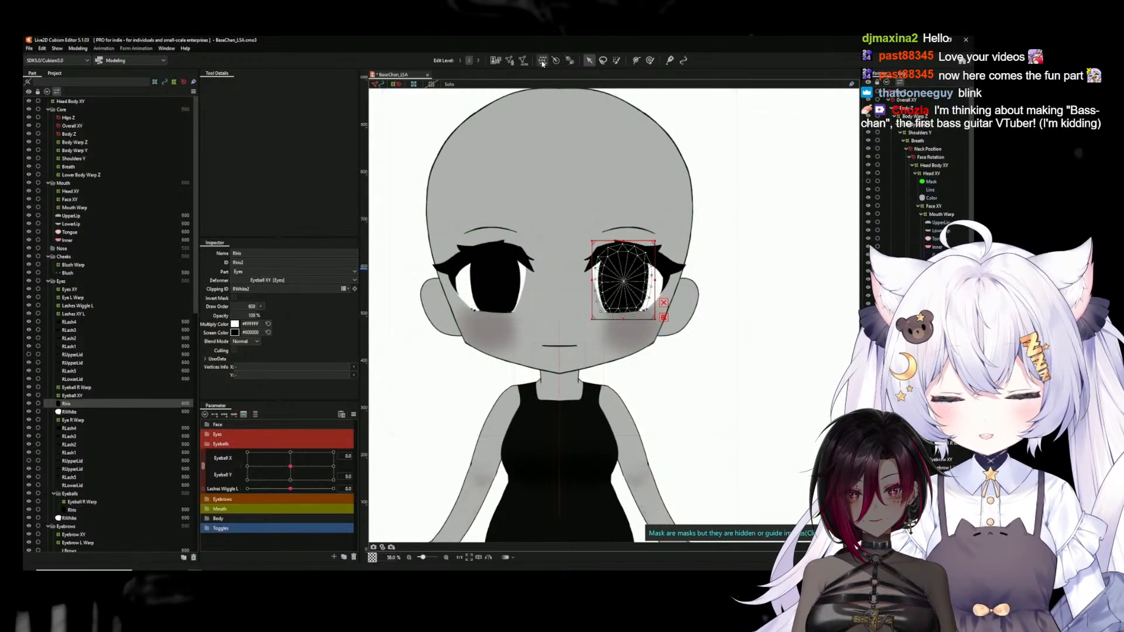
click(542, 61)
triple_click(499, 252)
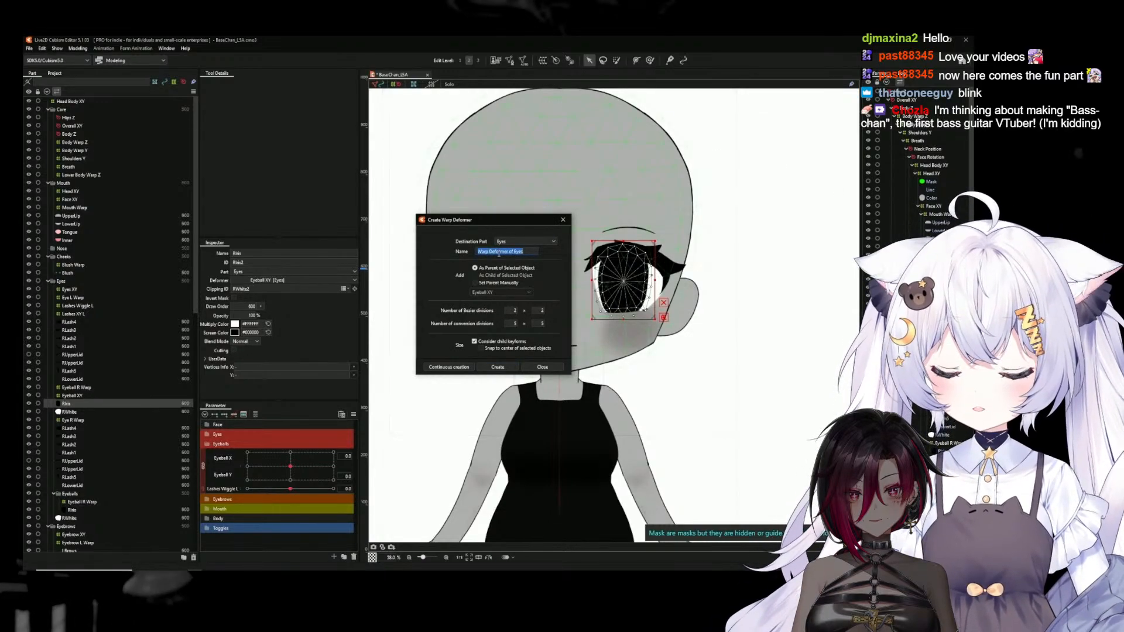
text(Iris S)
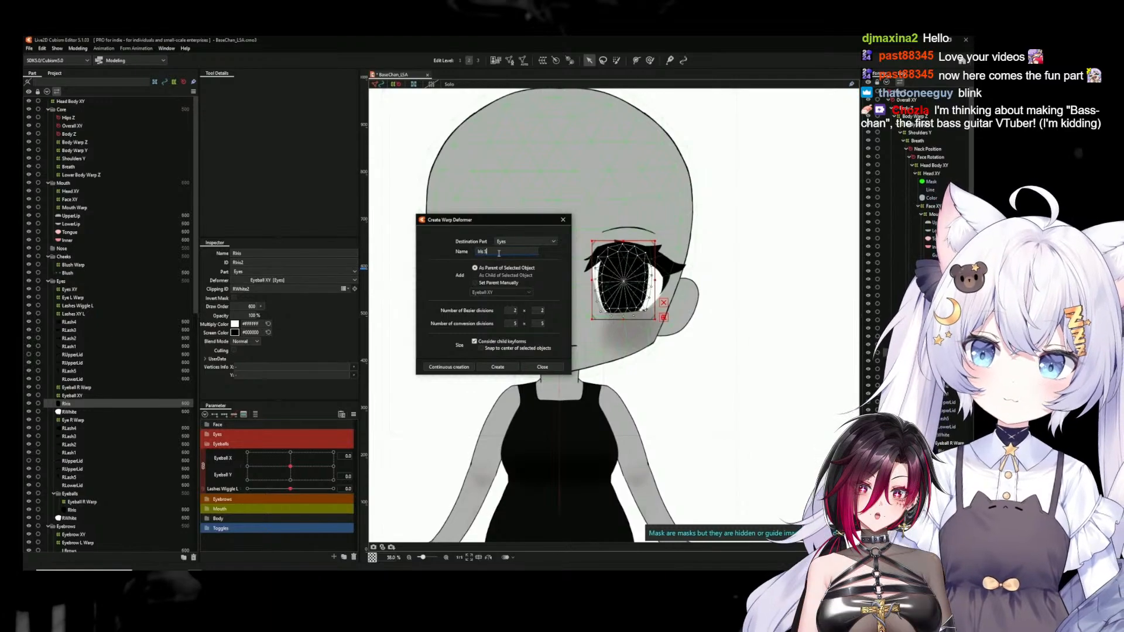
text(cale L)
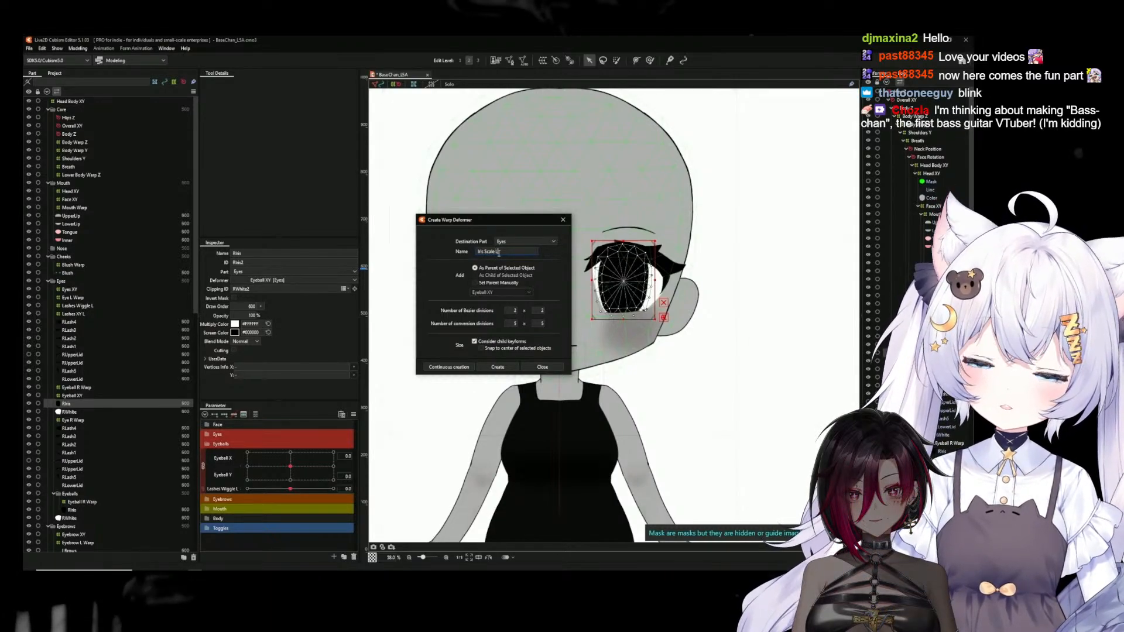
click(498, 367)
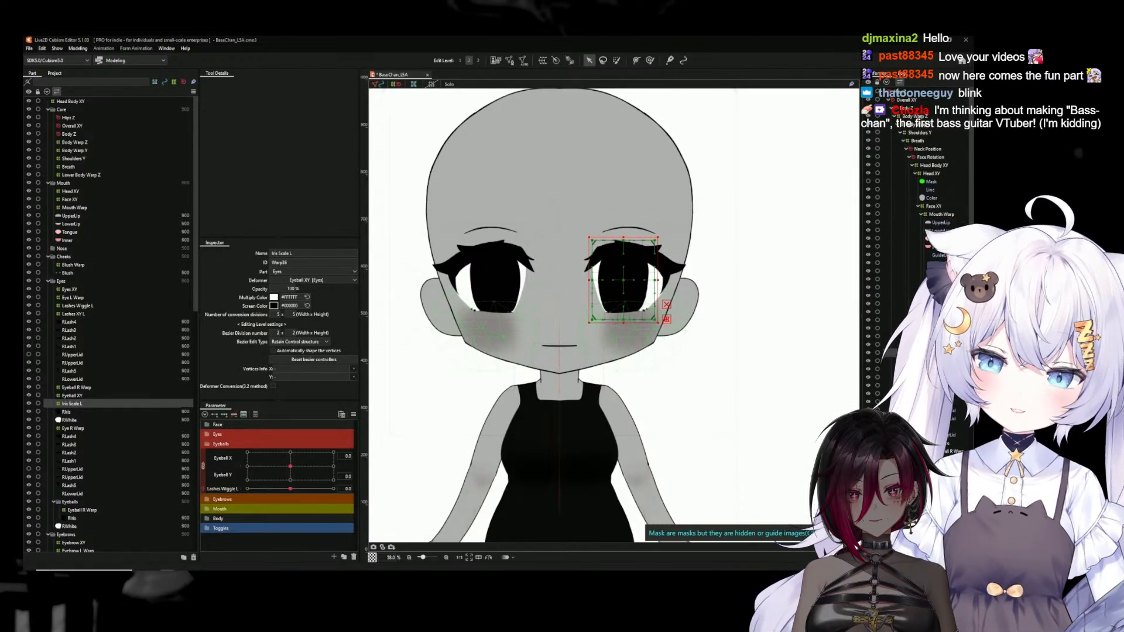
Create a parameter named Iris Scale L with ID ParamIrisScaleL, ranging from -30 to 30
click(335, 557)
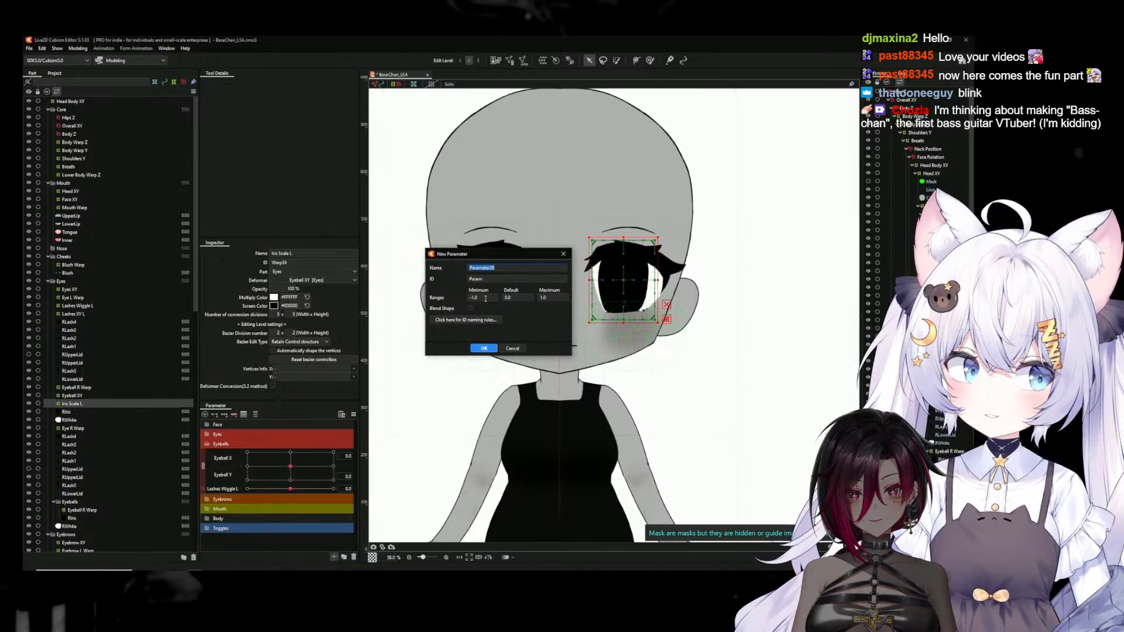
text(Iris)
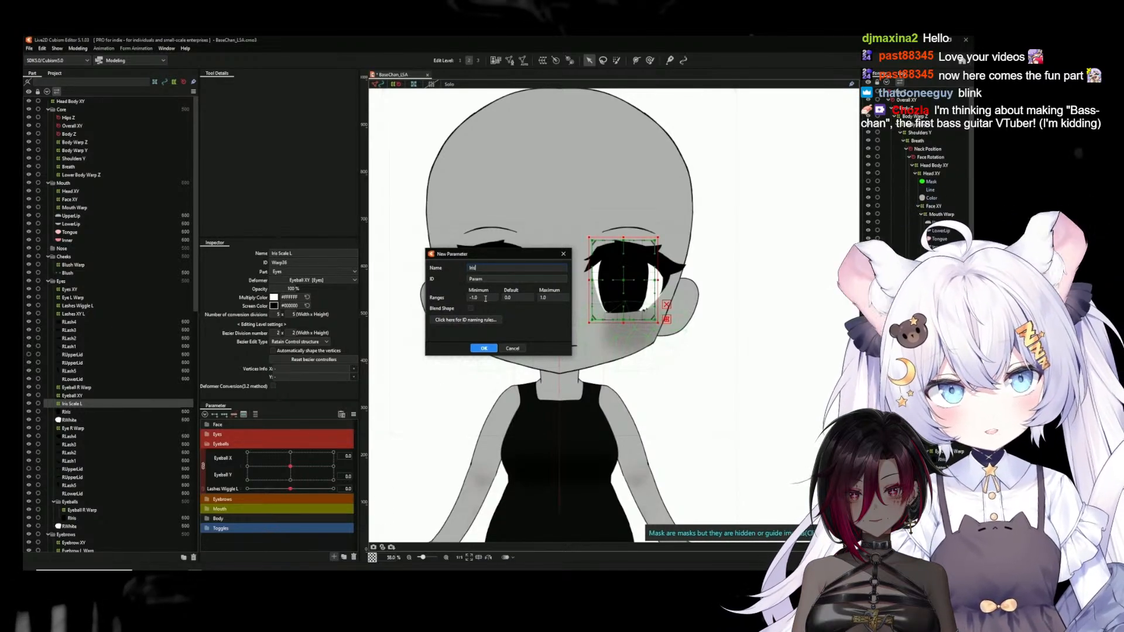
text( Scale L)
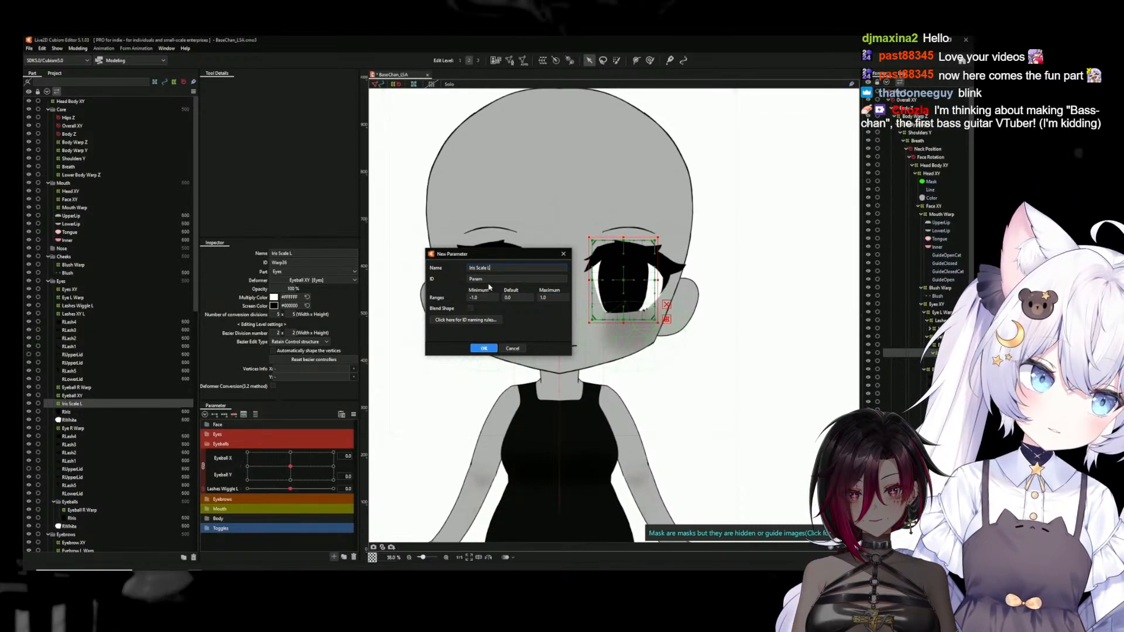
click(490, 281)
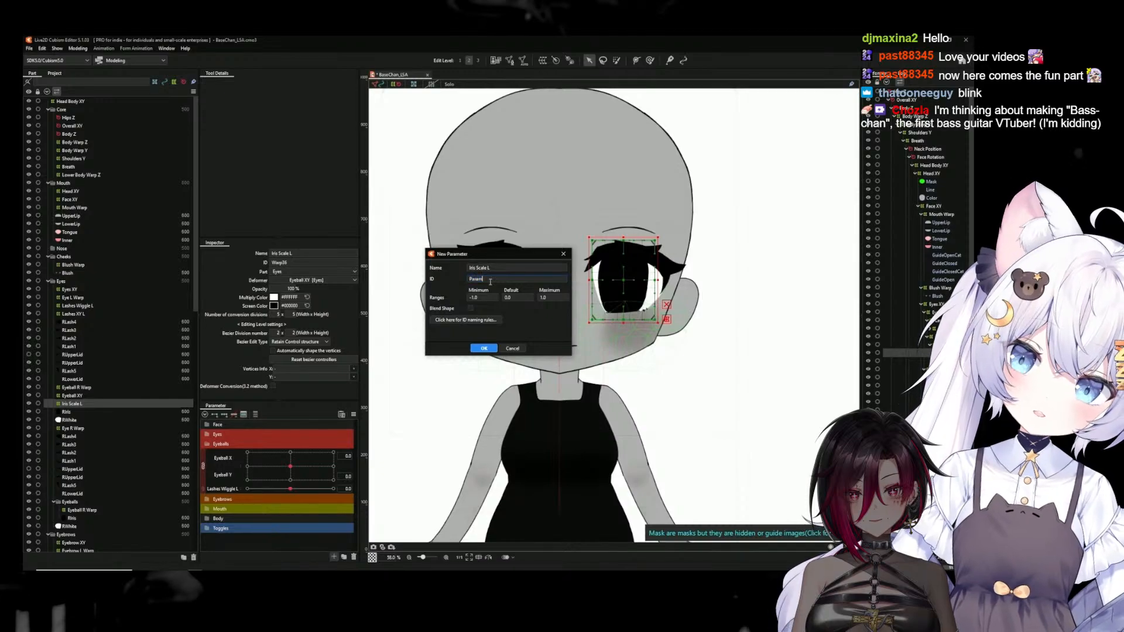
text(IrisS)
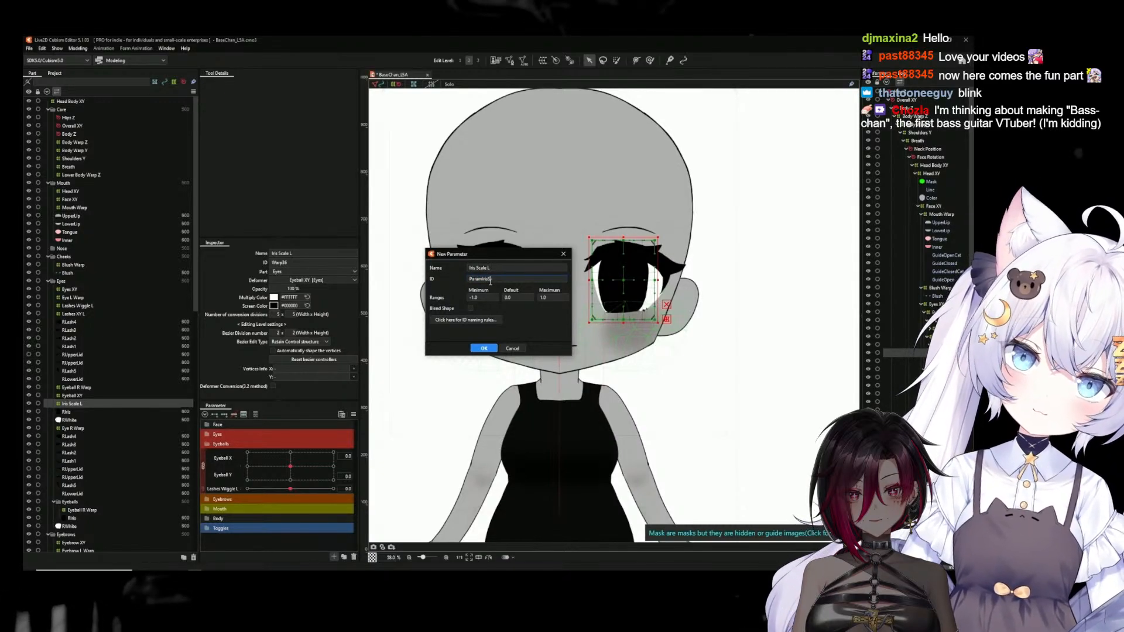
text(caleL)
click(476, 298)
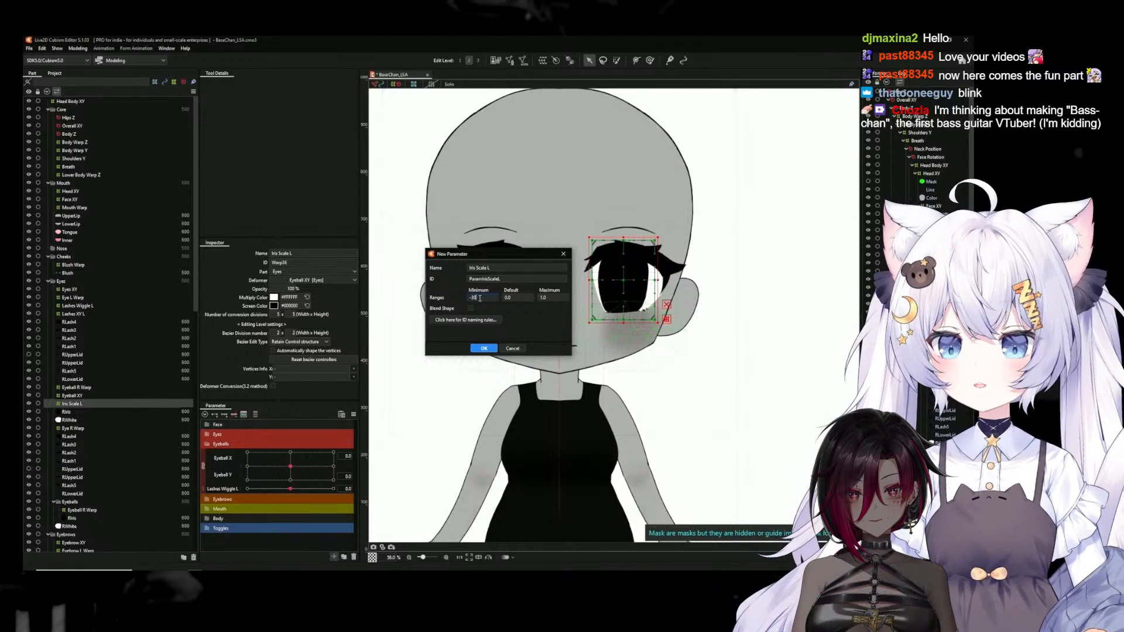
click(566, 298)
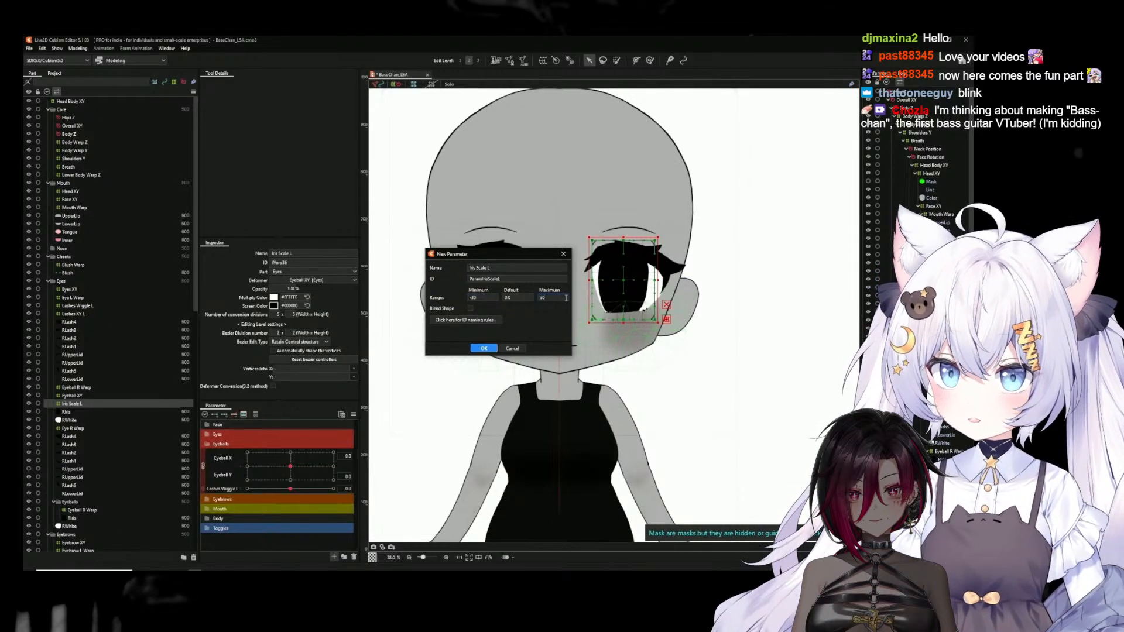
click(484, 349)
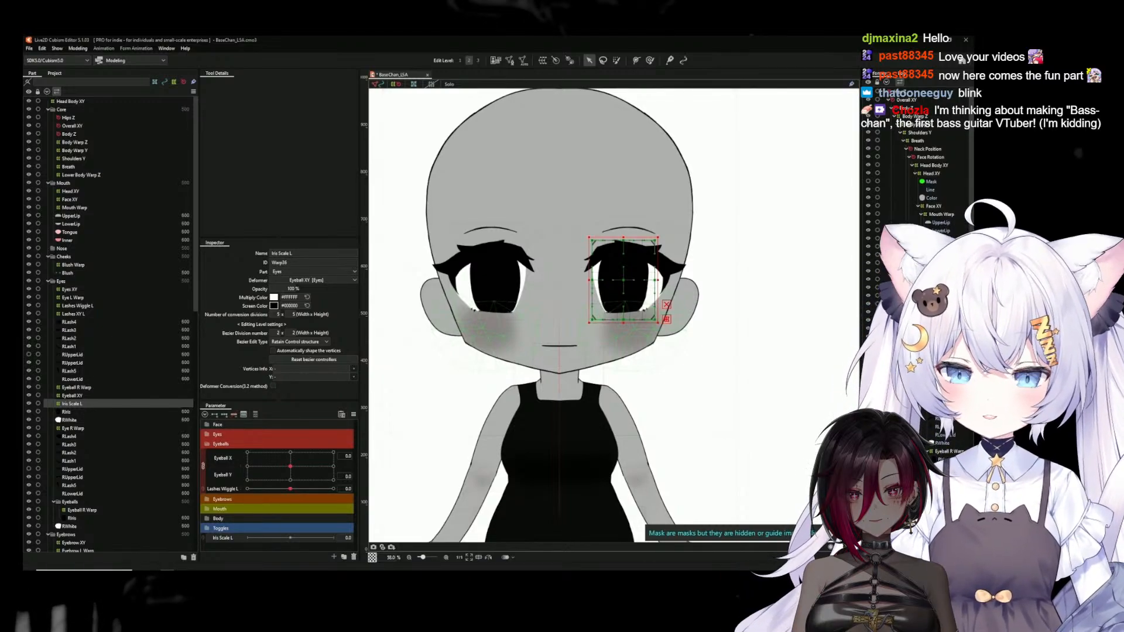
Move the Iris Scale L parameter below Lashes Wiggle L in the Eyeballs group and give its deformer three keys
click(624, 269)
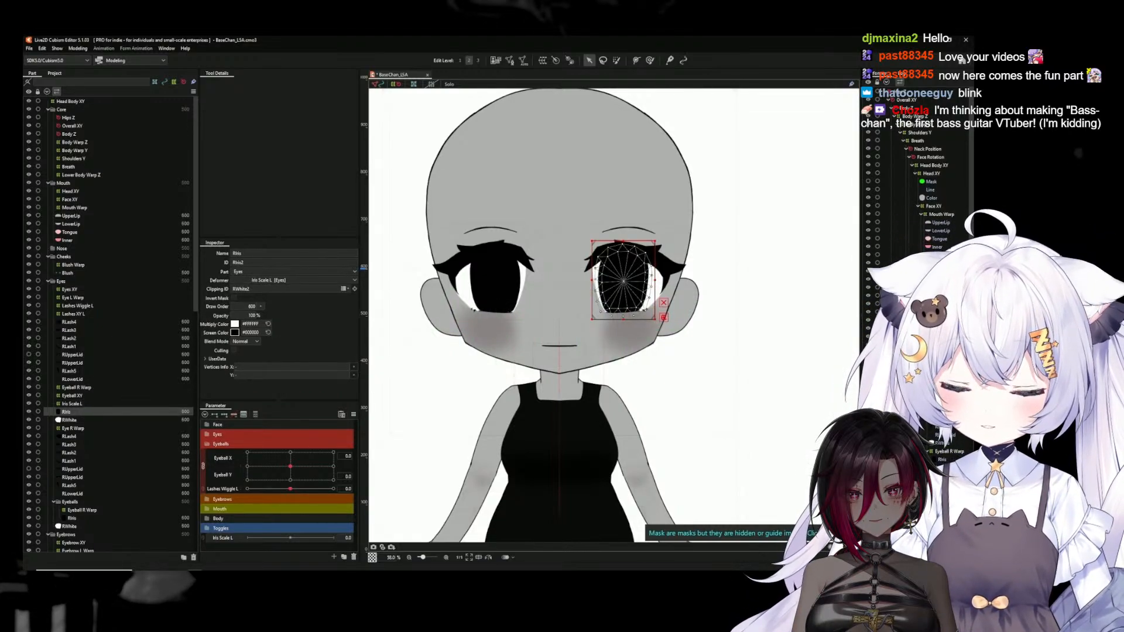
click(954, 353)
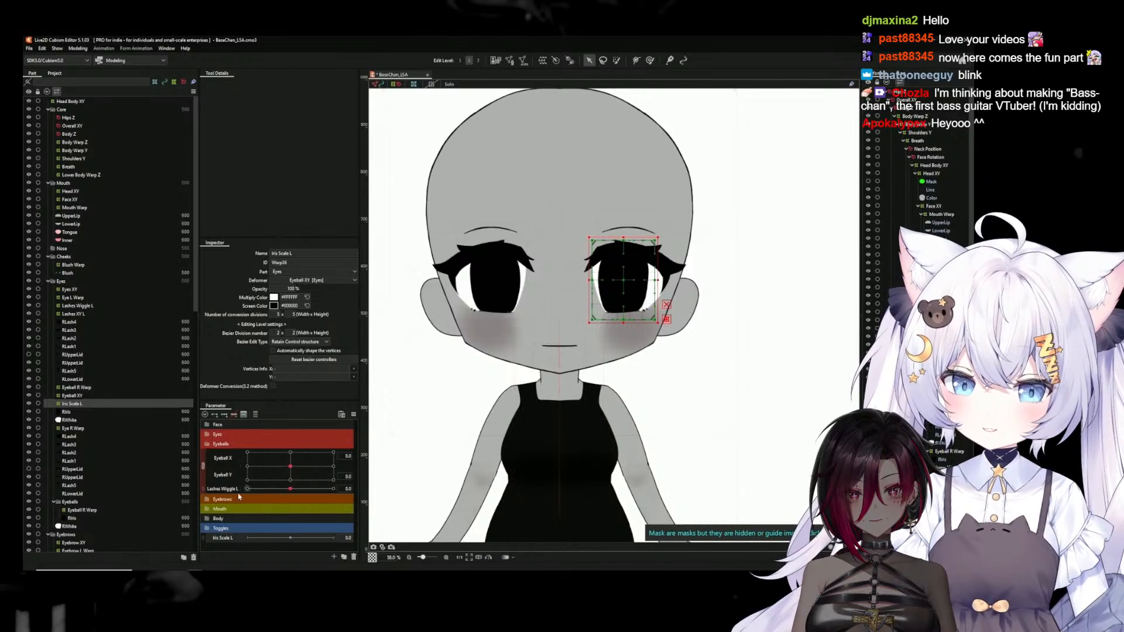
drag(226, 542, 231, 501)
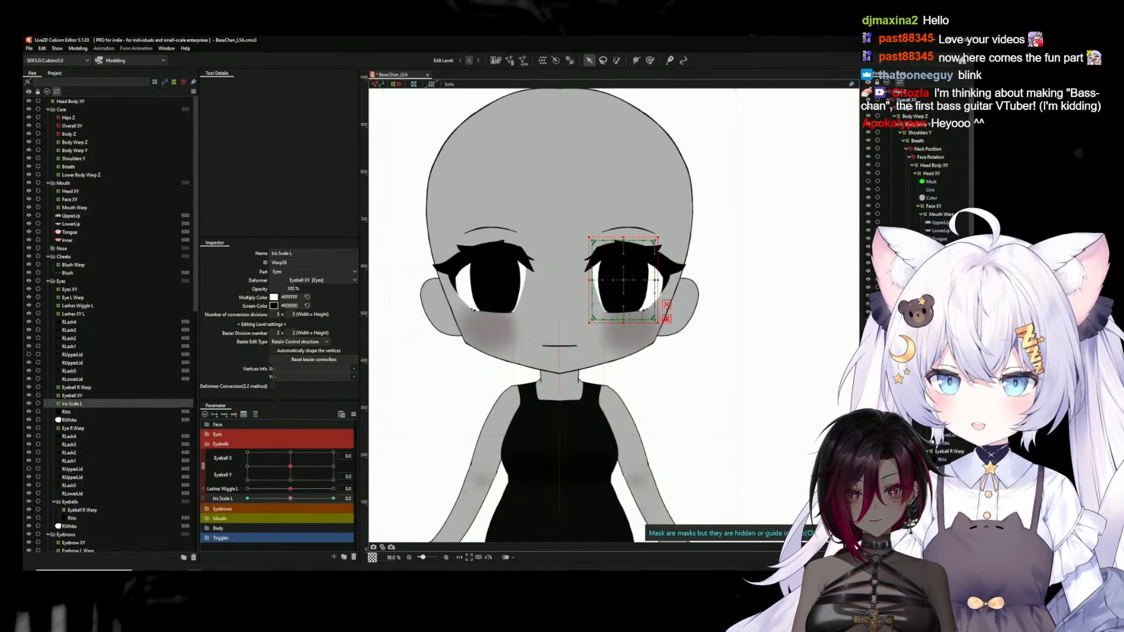
Set the Iris Scale L deformer's number of conversion divisions to 7 x 10
drag(278, 316, 301, 315)
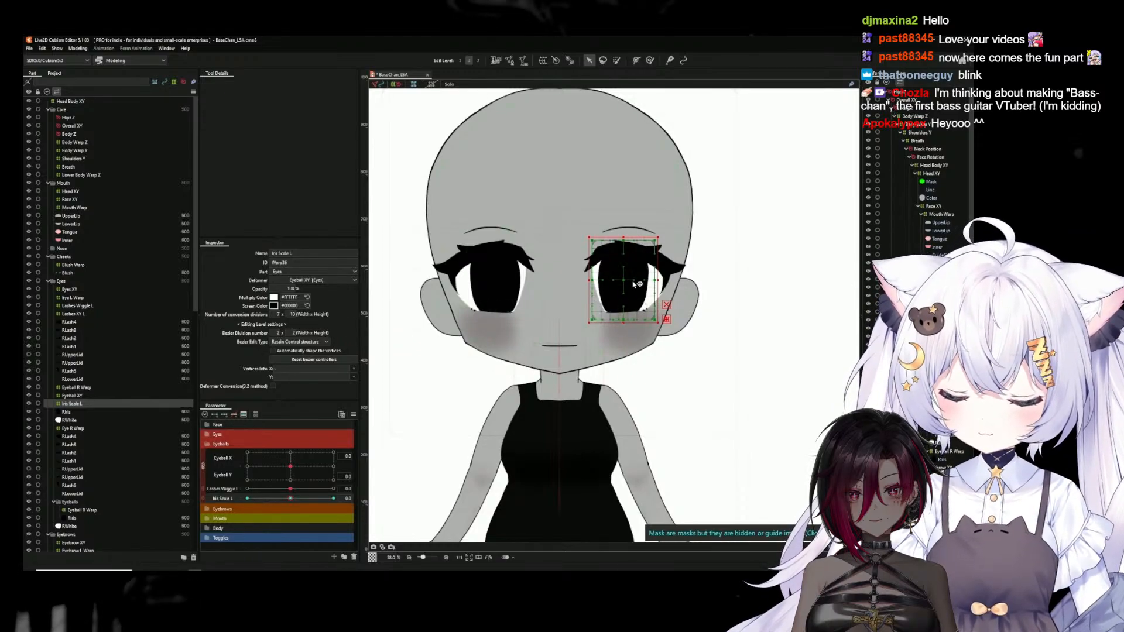
scroll(631, 282, up, 1)
scroll(627, 282, up, 1)
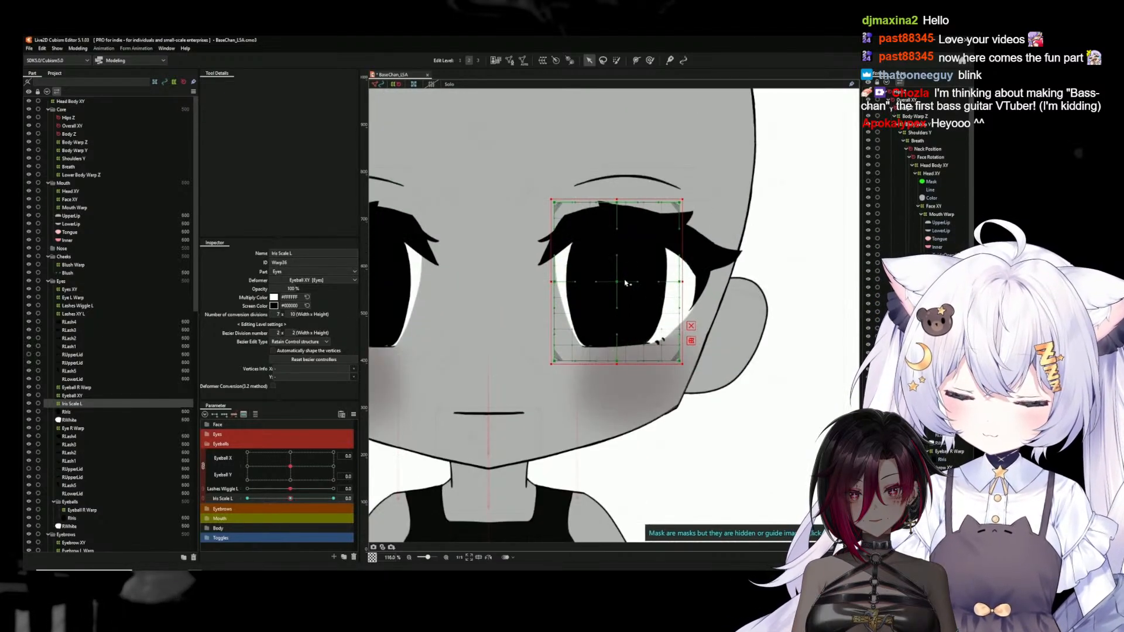
scroll(625, 283, up, 1)
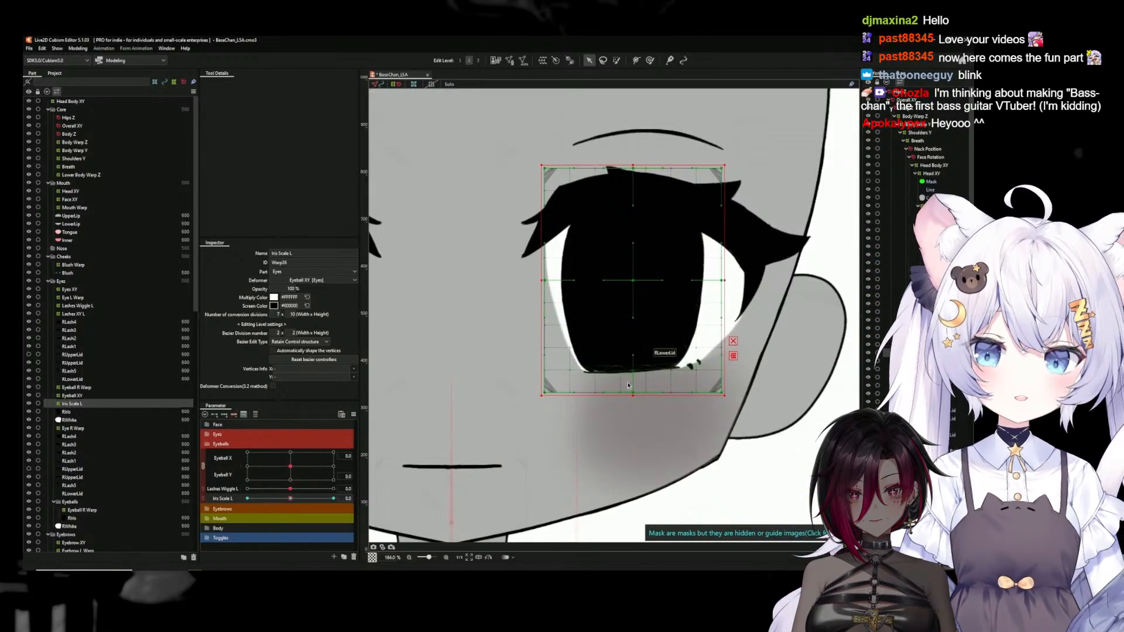
At Iris Scale L -30, pull the deformer's four edge midpoints inward to shrink the left iris
mouse_move(291, 500)
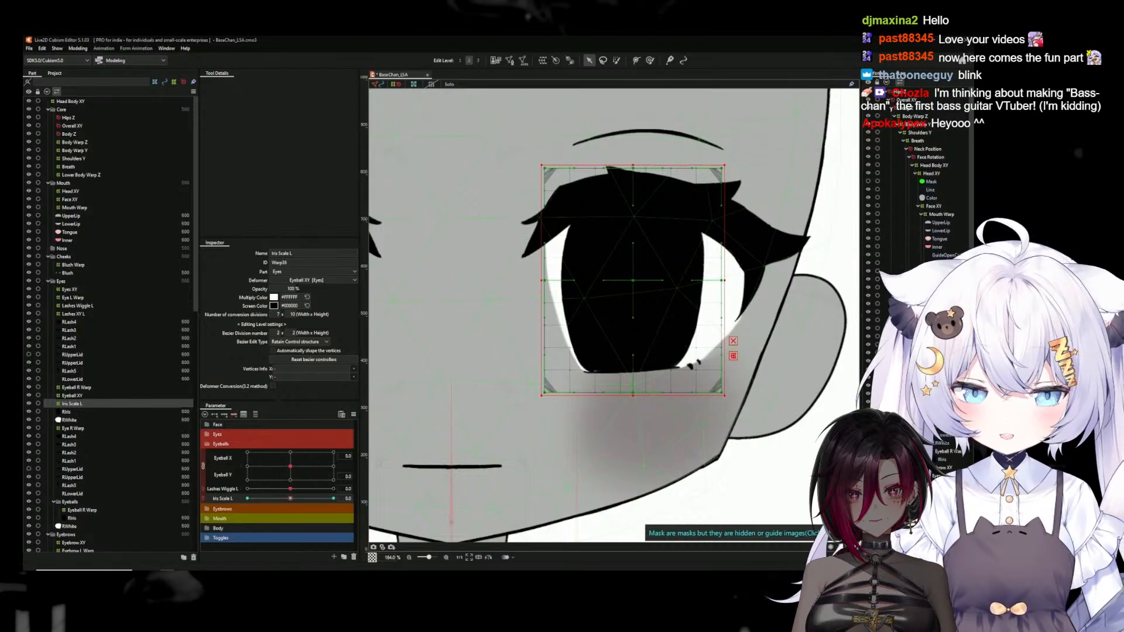
click(246, 498)
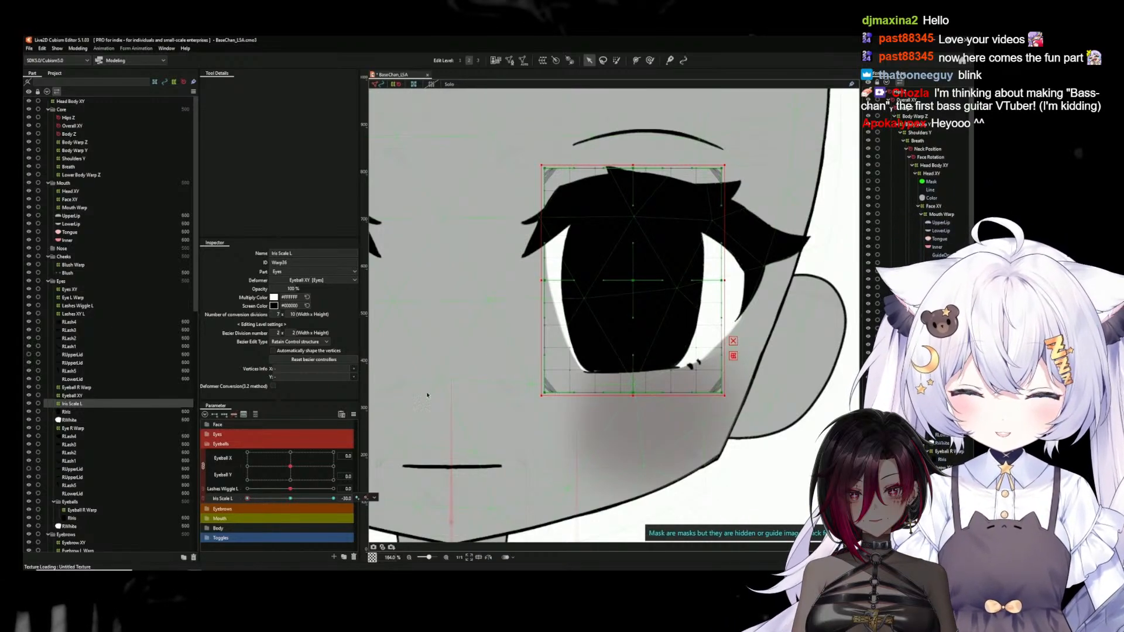
drag(545, 281, 559, 283)
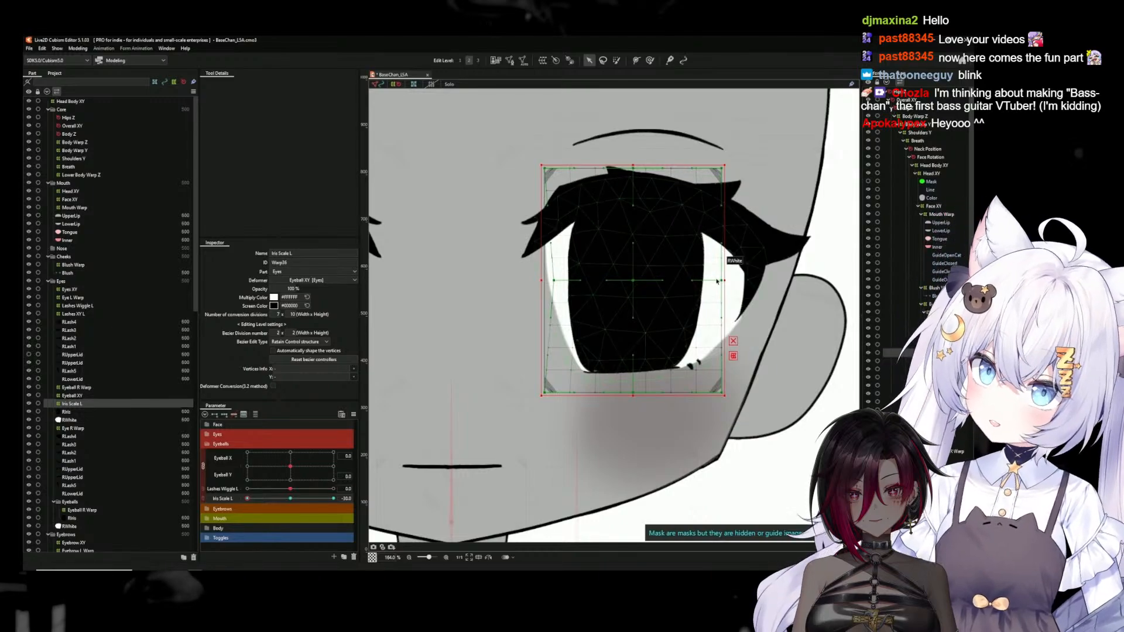
drag(726, 282, 711, 281)
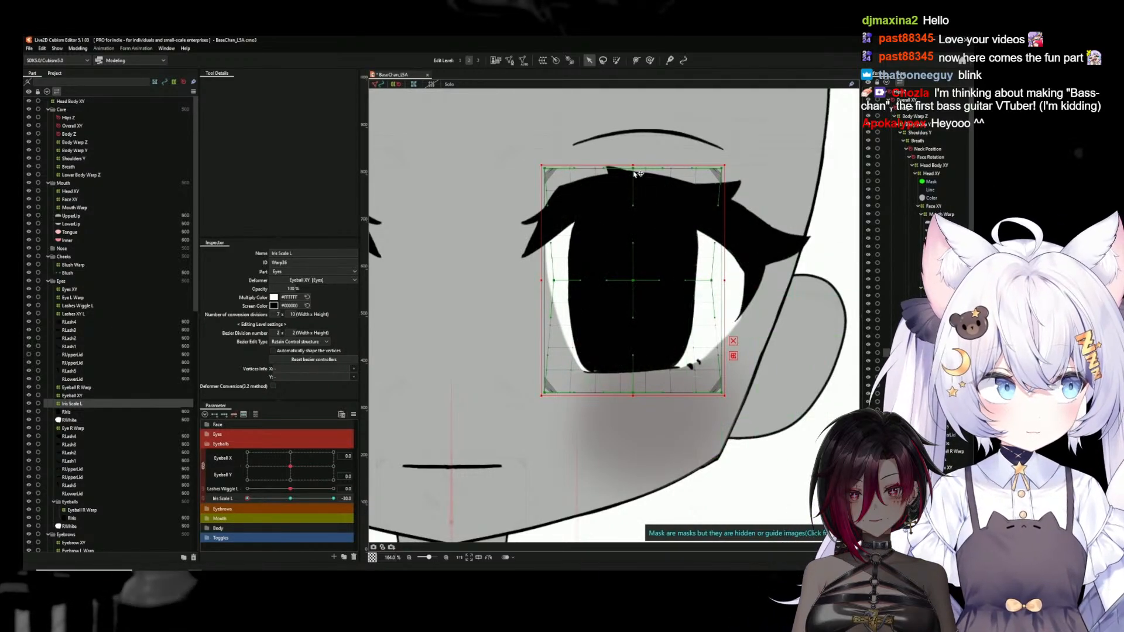
drag(633, 169, 633, 181)
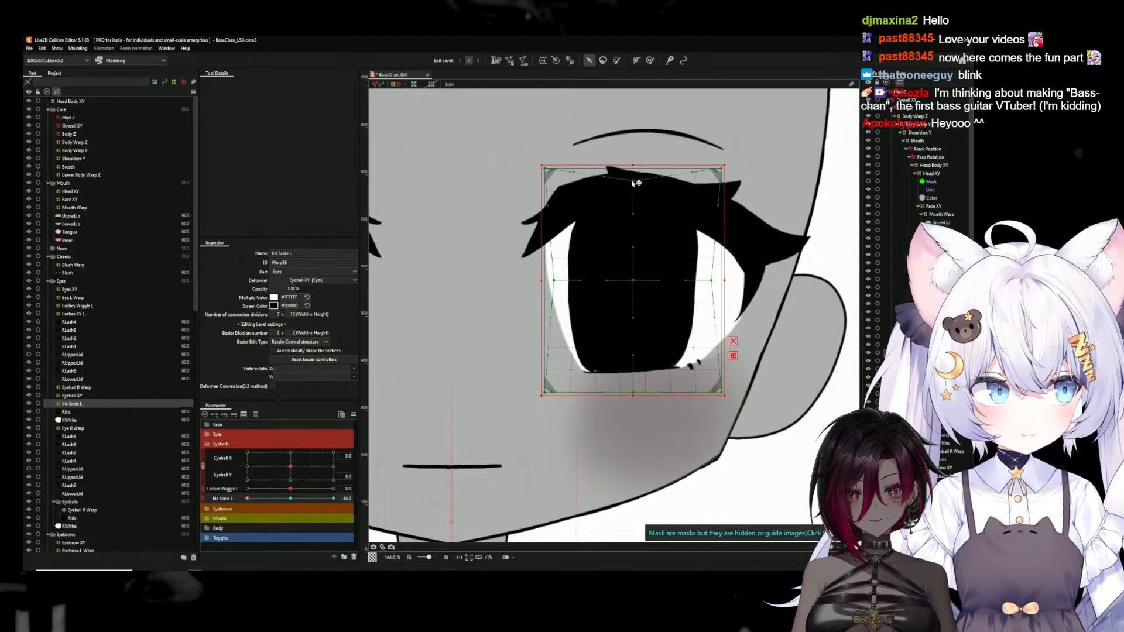
drag(638, 395, 637, 378)
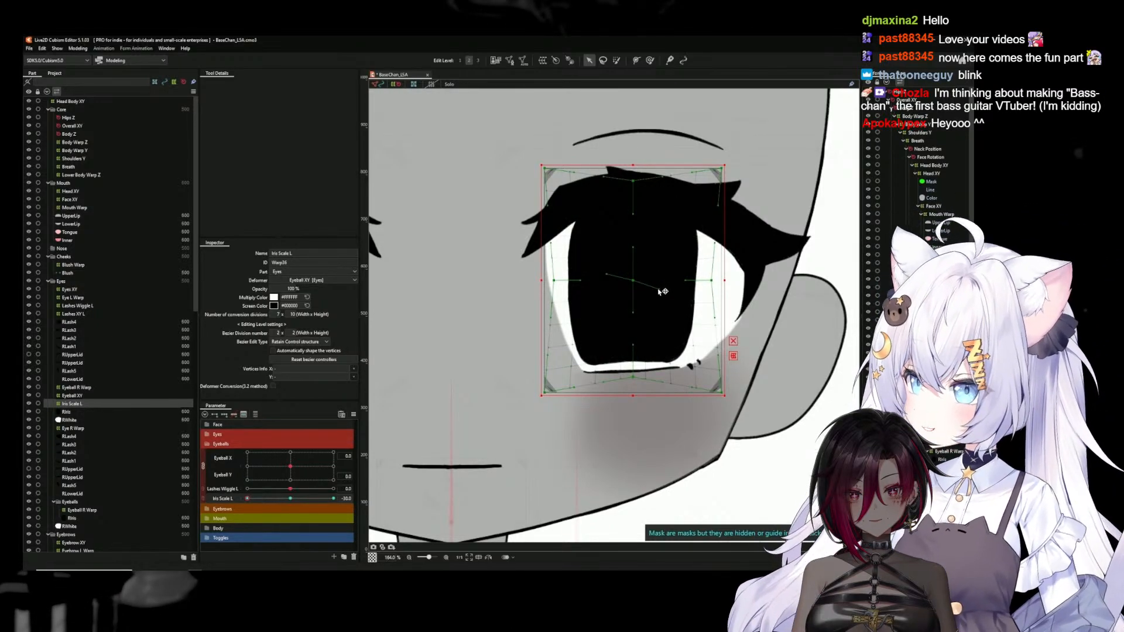
At the -30 key, tilt the deformer's centre and edge Bezier handles clockwise and preview the twist against the neutral shape
drag(633, 248, 641, 249)
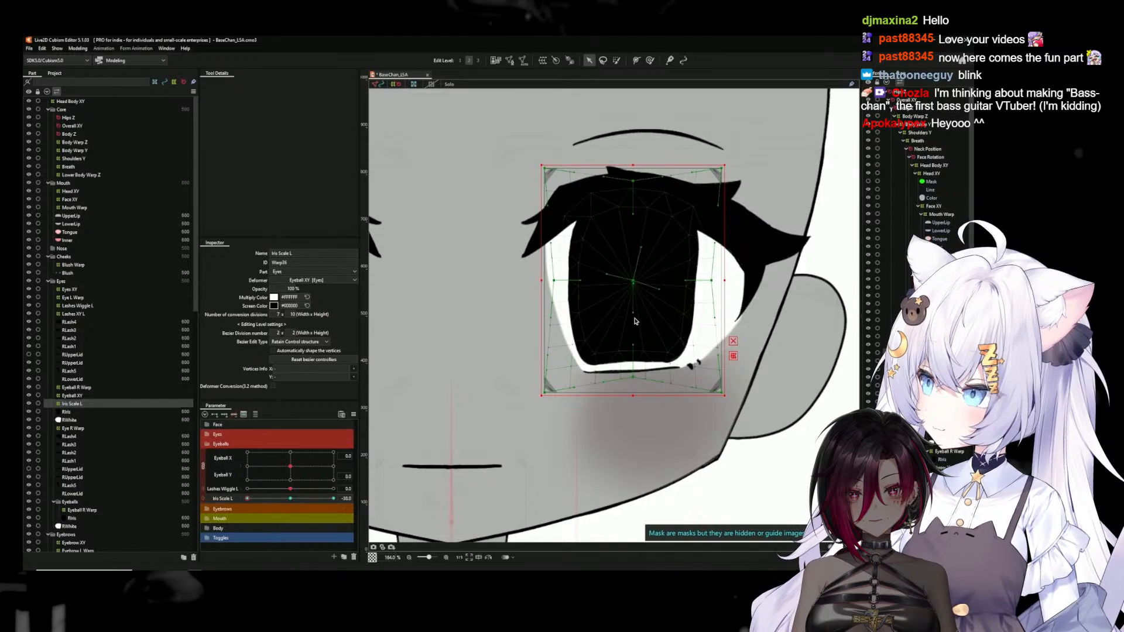
drag(634, 313, 627, 314)
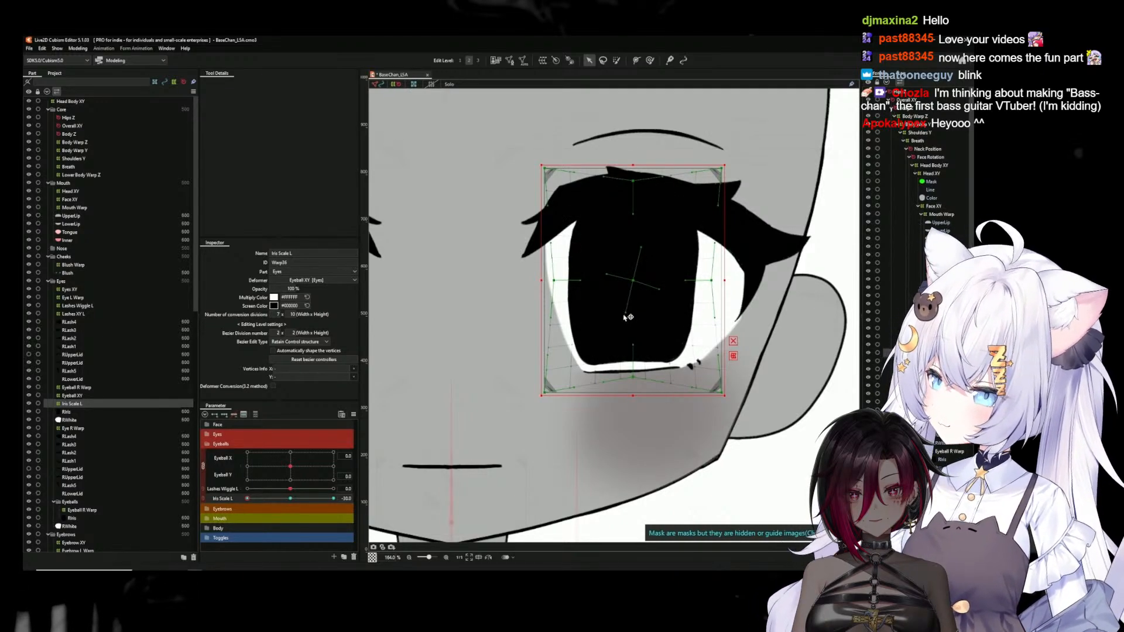
drag(291, 500, 240, 502)
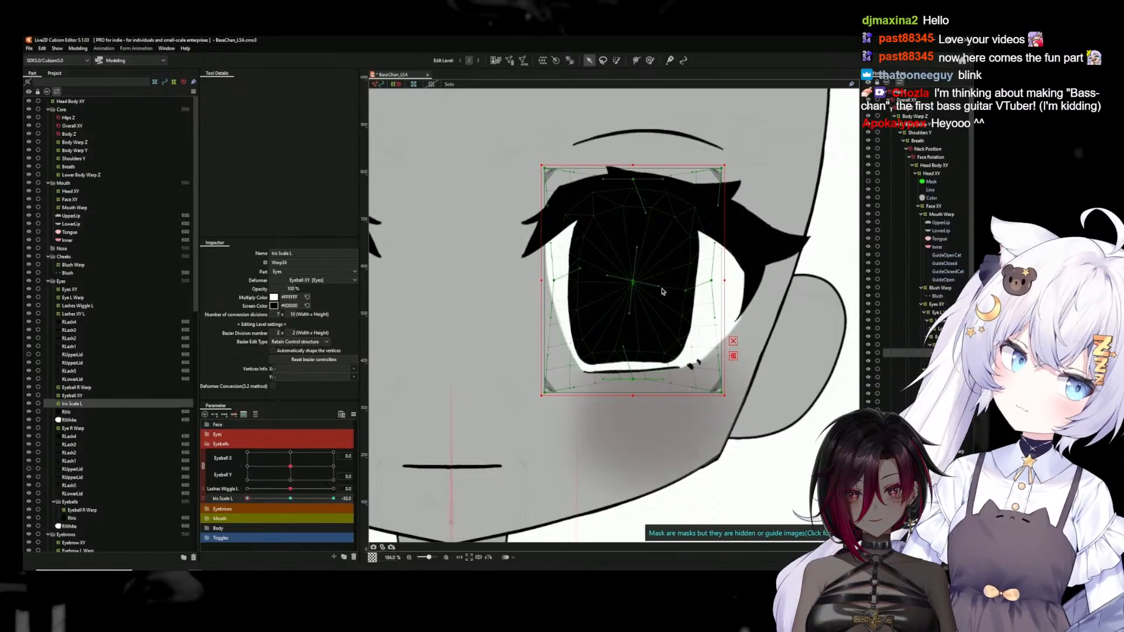
click(291, 499)
drag(291, 501, 238, 502)
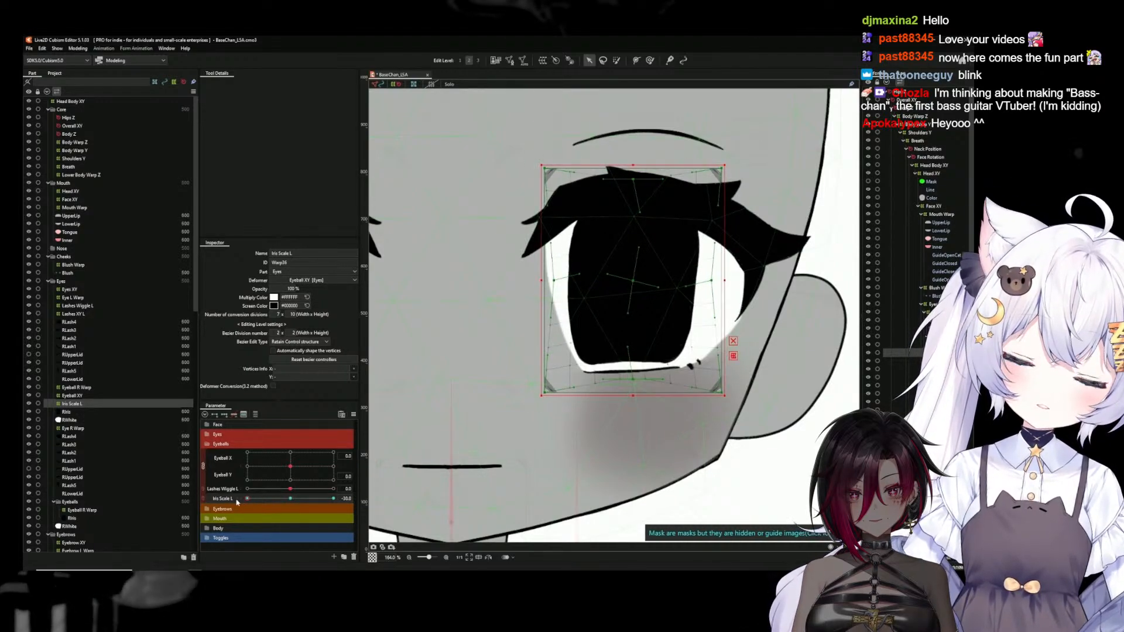
At Iris Scale L 30, pull the deformer's four edge midpoints outward to enlarge the iris, with the Bezier handles tilted counterclockwise
click(292, 501)
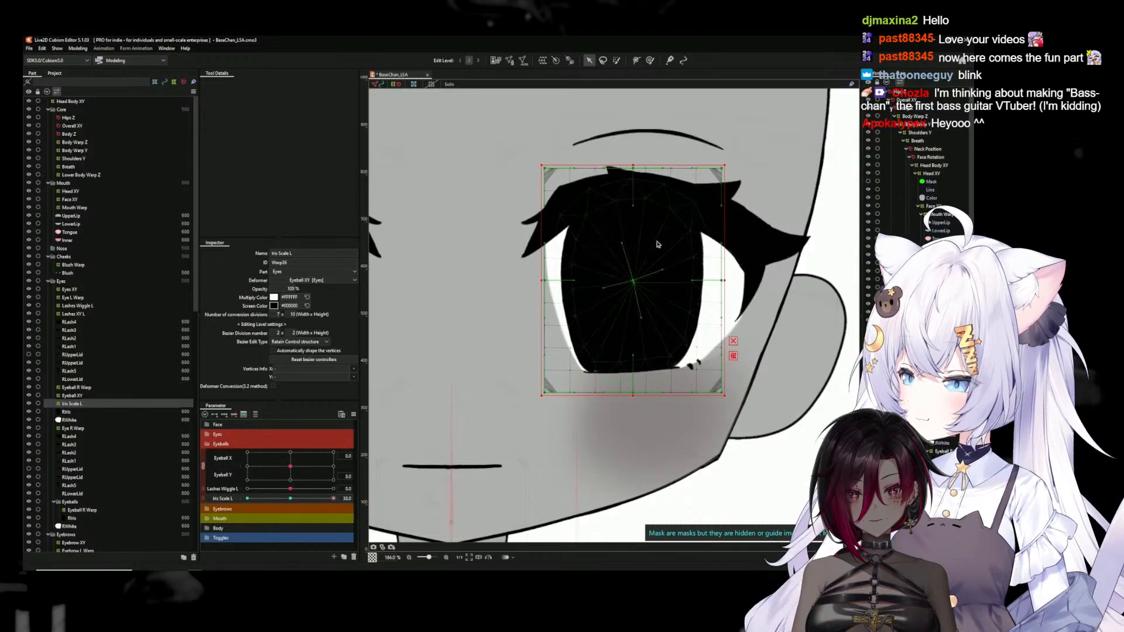
drag(633, 163, 634, 162)
drag(544, 280, 538, 281)
drag(726, 282, 734, 281)
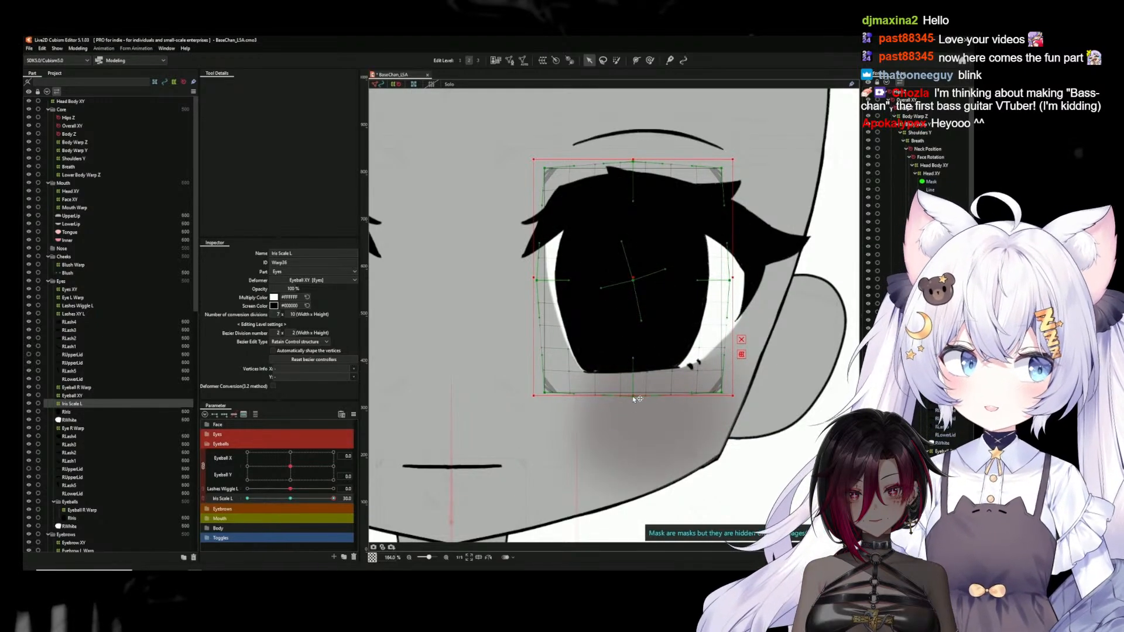
drag(634, 396, 634, 401)
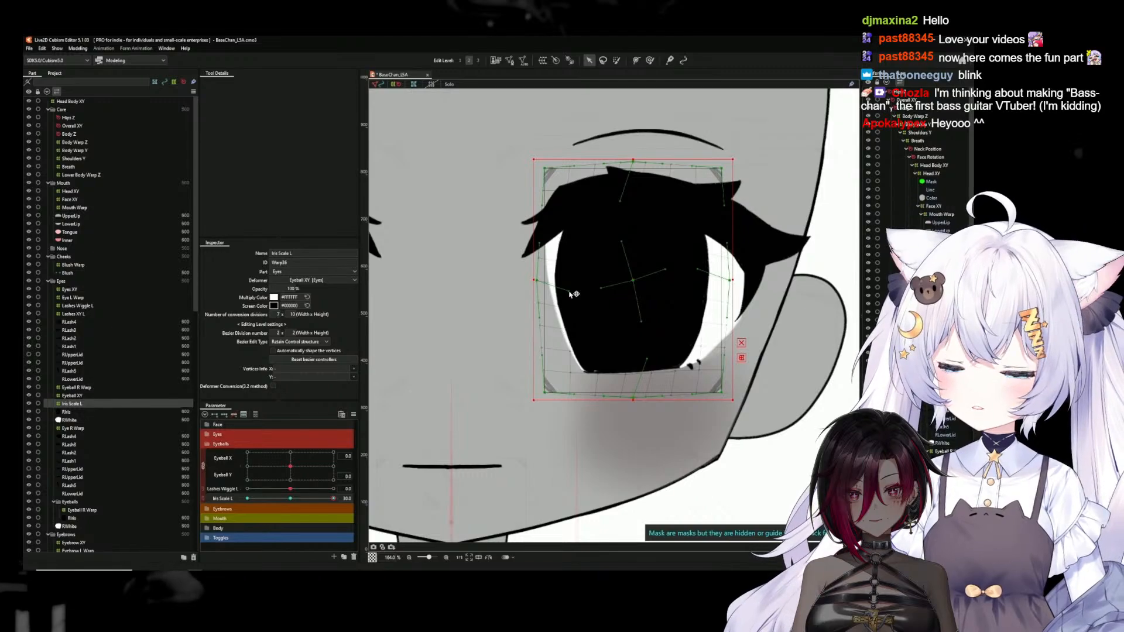
Preview the enlarged iris against the neutral shape, reset Iris Scale L to 0 and deselect the deformer
drag(296, 499, 410, 489)
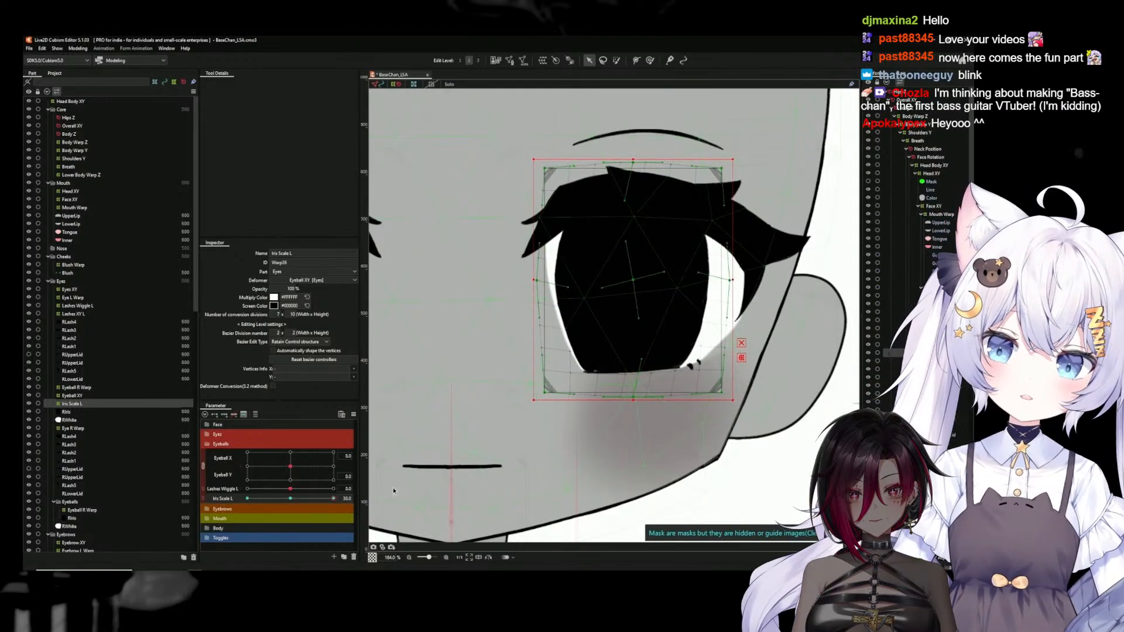
click(291, 499)
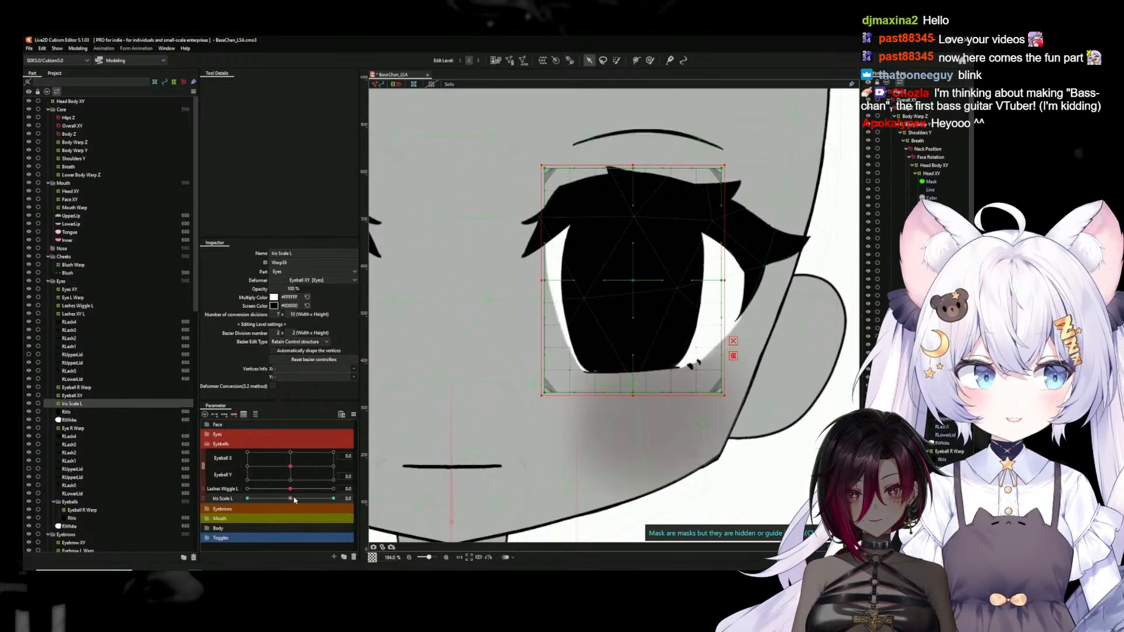
scroll(523, 443, down, 5)
drag(647, 462, 715, 400)
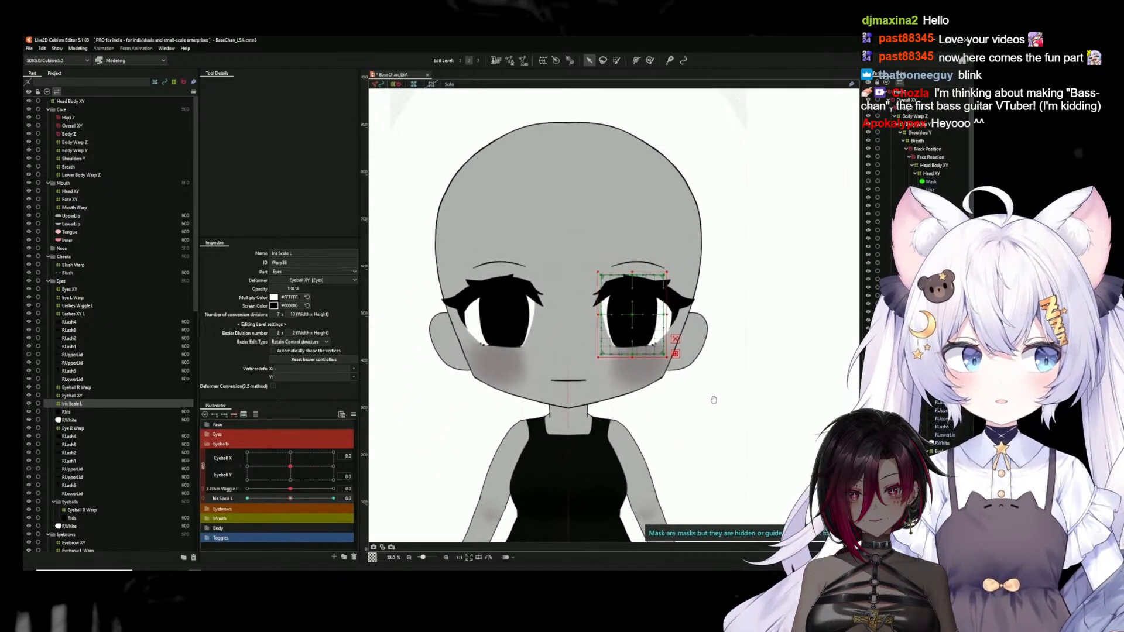
click(385, 402)
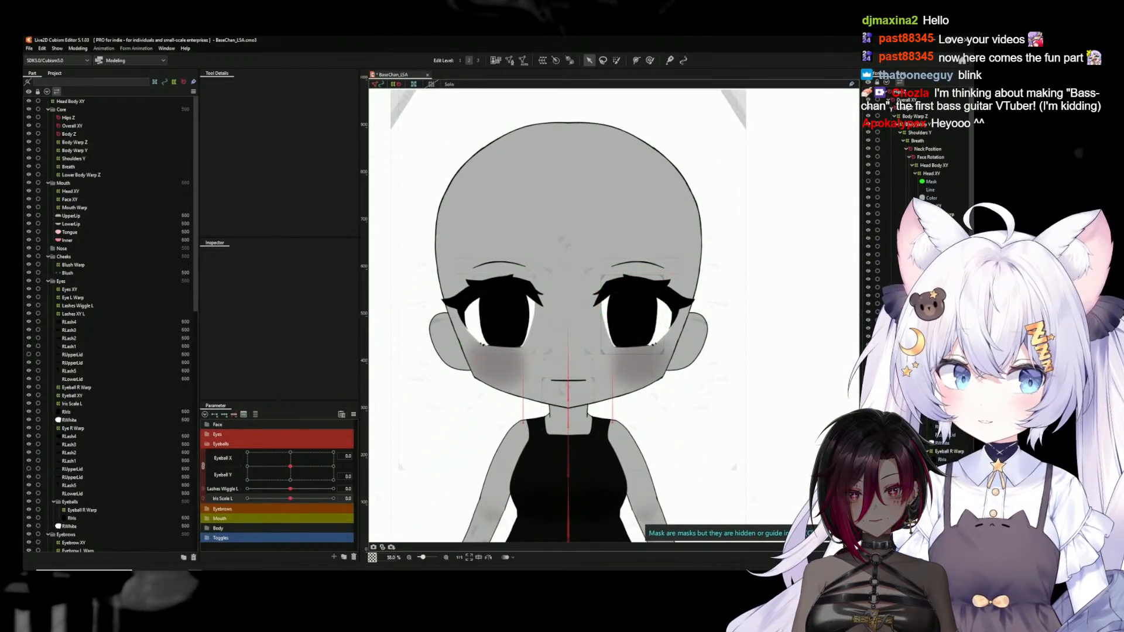
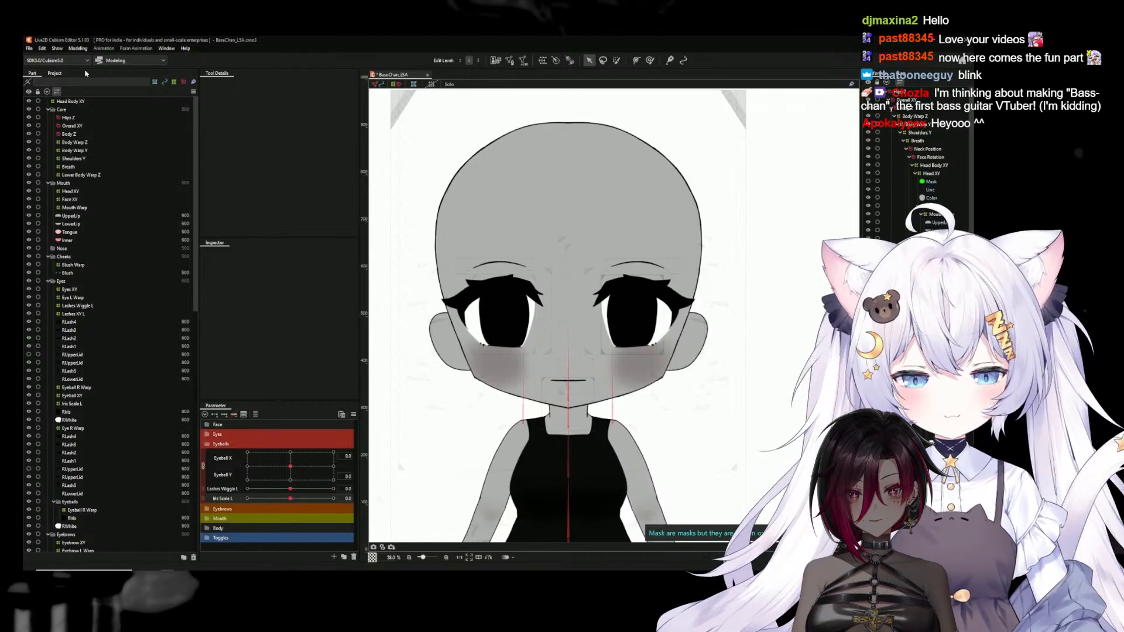
Open the physics settings and add a physics group named Eyes Scale L
click(81, 49)
click(111, 214)
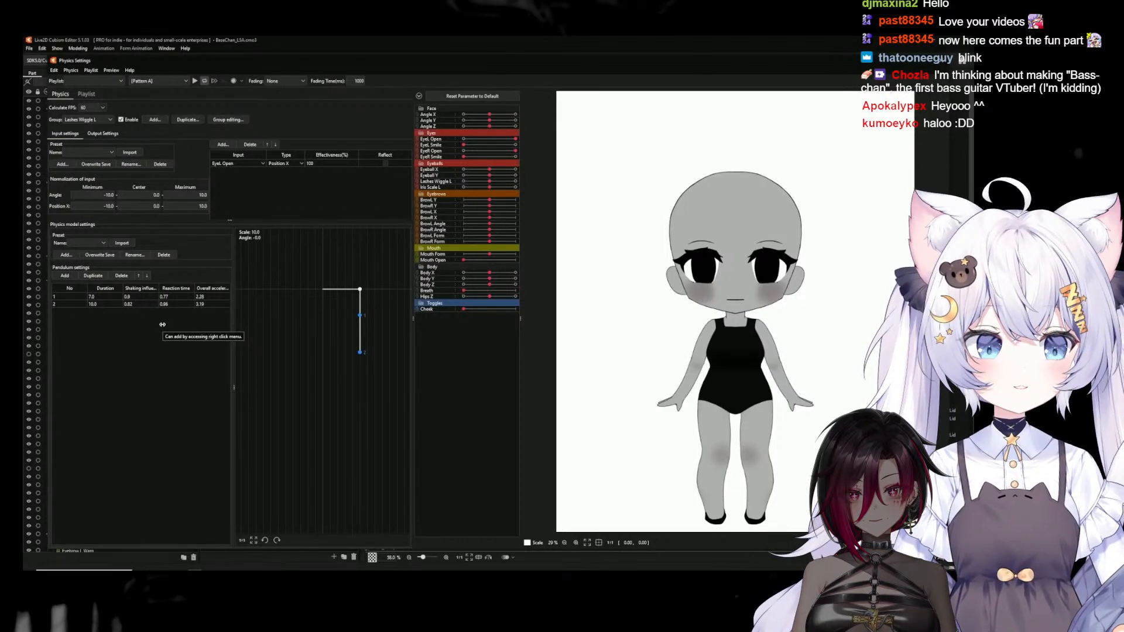
click(154, 120)
text(Eyes Scale L)
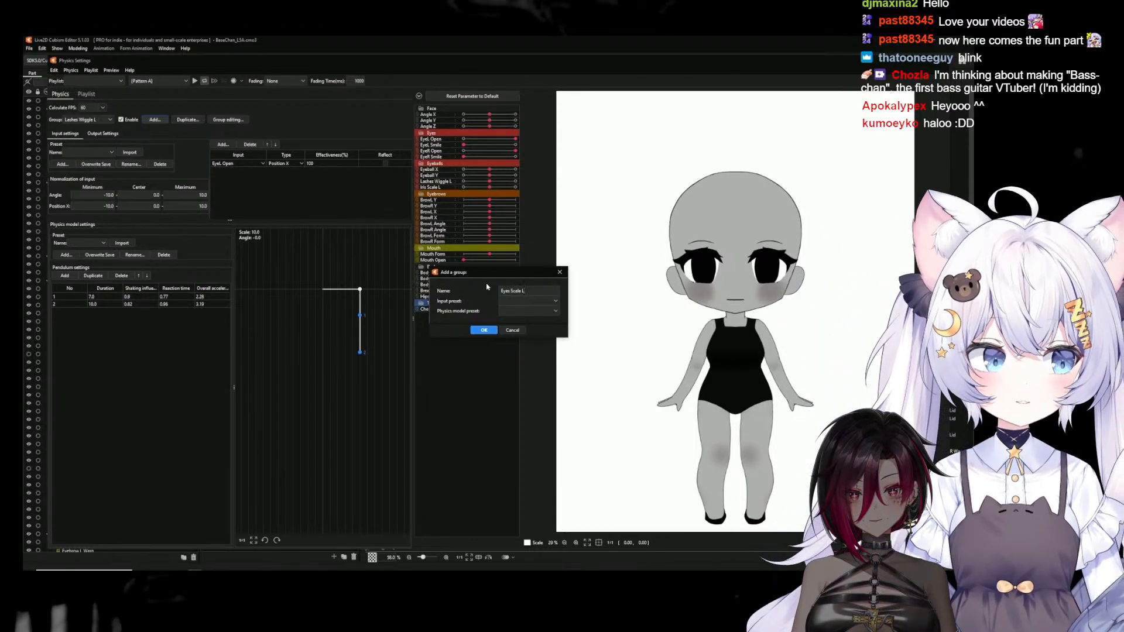
click(490, 331)
Add EyeL Open as the Eyes Scale L group's input, with type Position X and 100% effectiveness
click(223, 144)
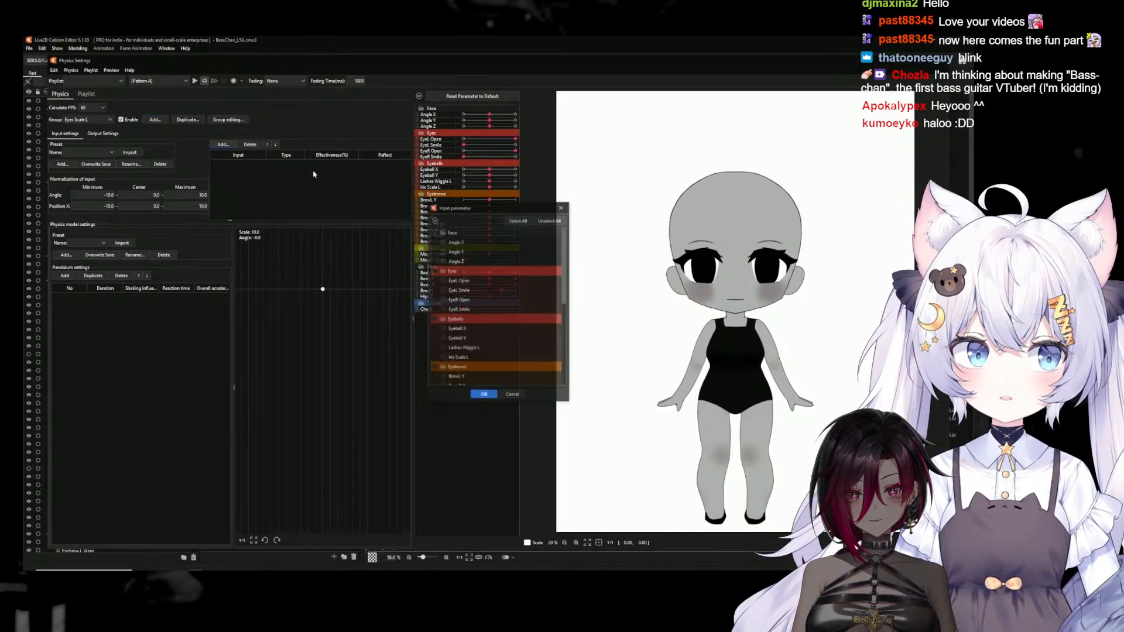
click(444, 281)
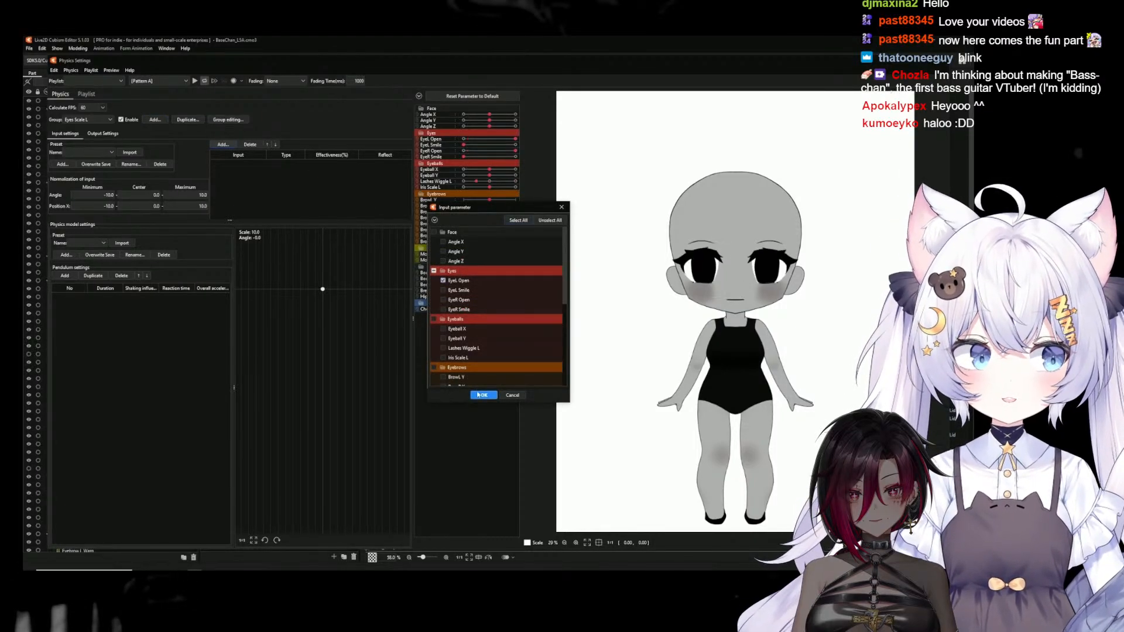
click(484, 395)
double_click(321, 164)
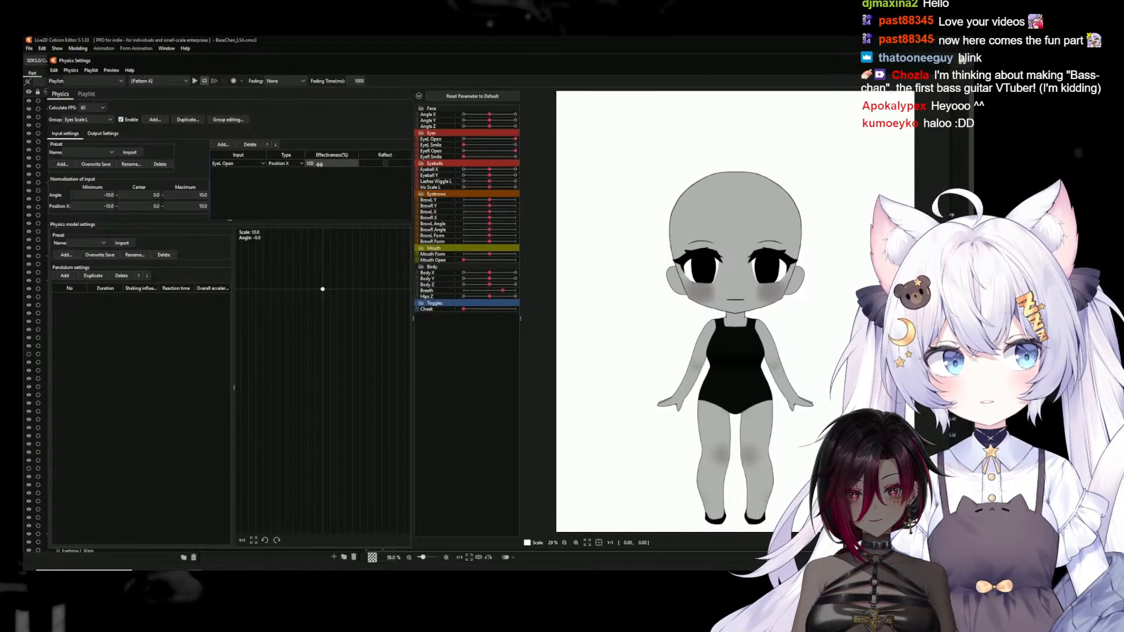
Add a pendulum to the Eyes Scale L group so that it can drive an output
click(102, 134)
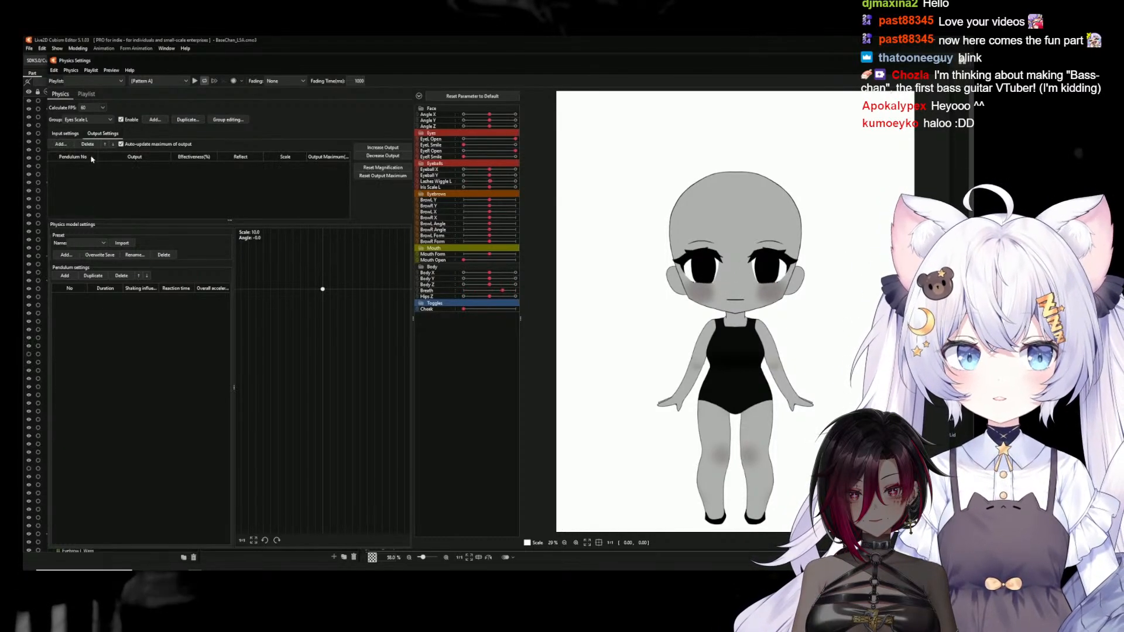
click(61, 144)
click(569, 317)
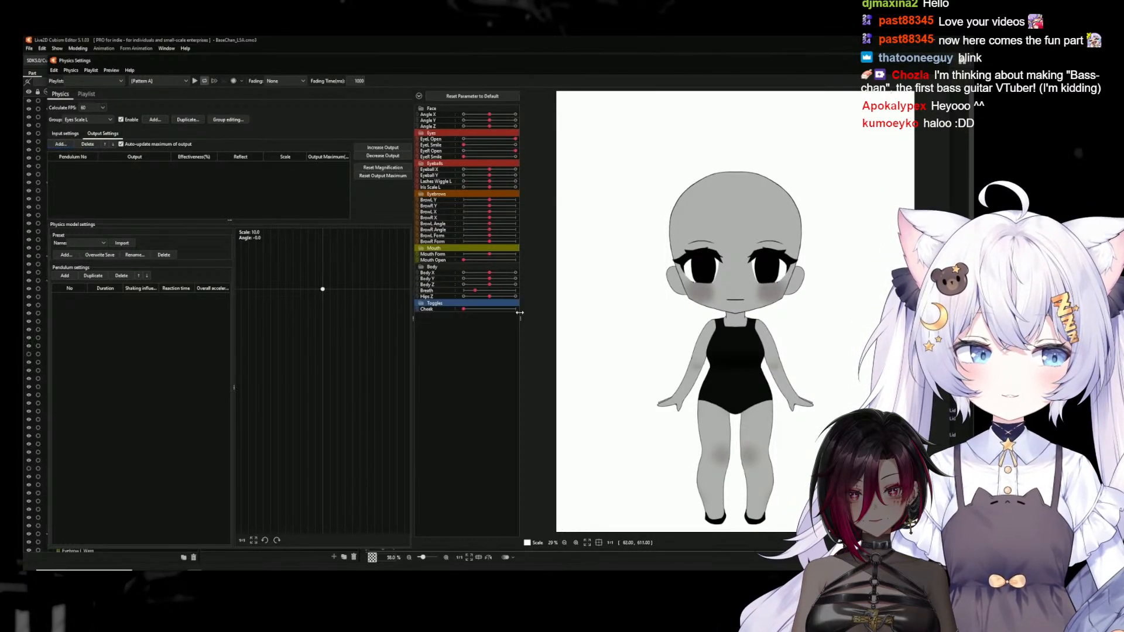
click(65, 276)
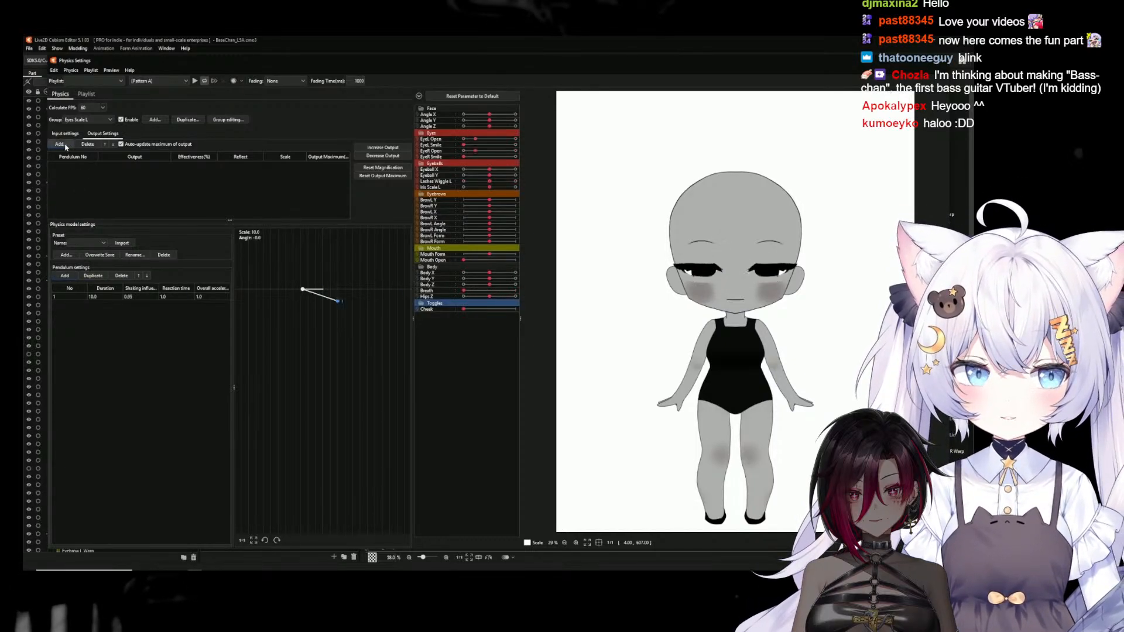
Add the Iris Scale L parameter as the Eyes Scale L group's output
click(61, 144)
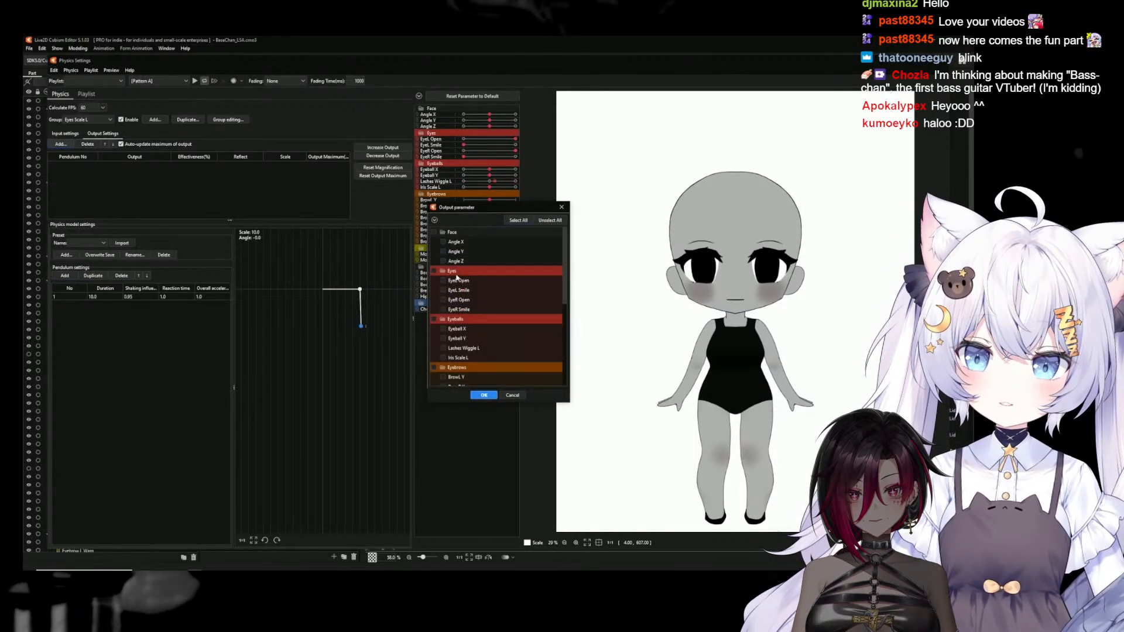
scroll(448, 287, down, 3)
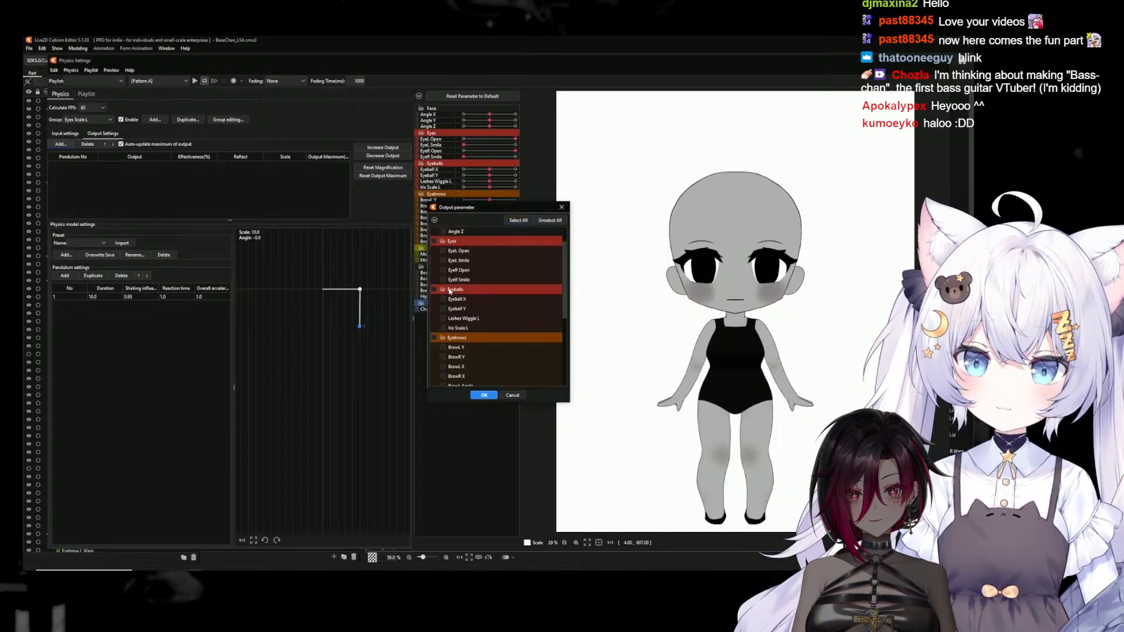
click(443, 327)
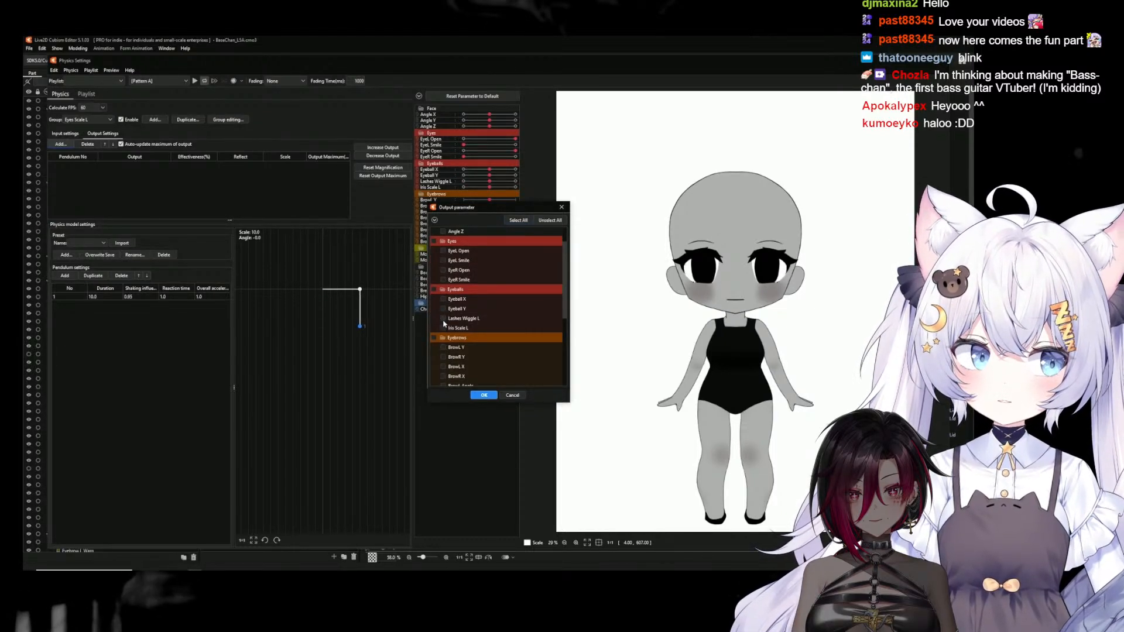
click(484, 396)
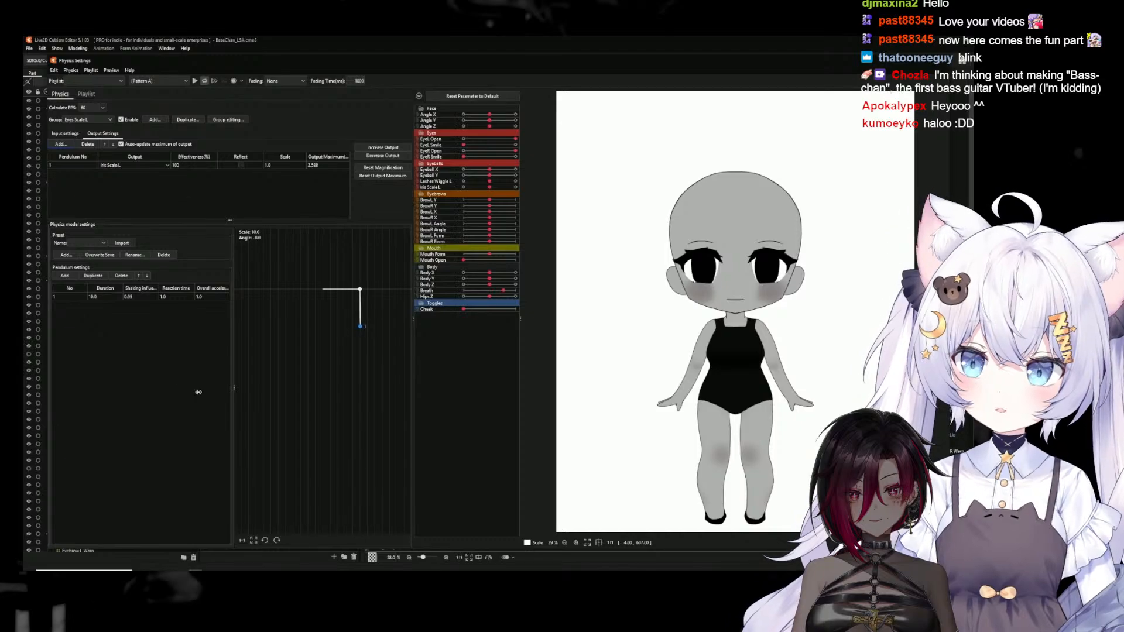
Set the Iris Scale L output's scale to 20 and close the physics settings
scroll(774, 269, up, 5)
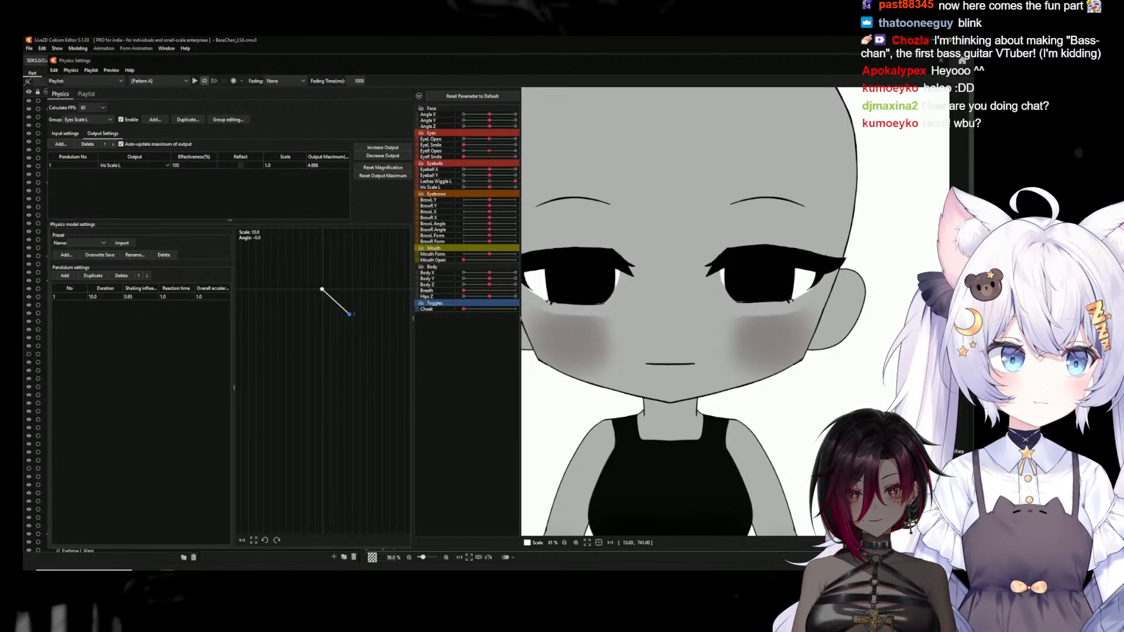
double_click(275, 167)
double_click(274, 166)
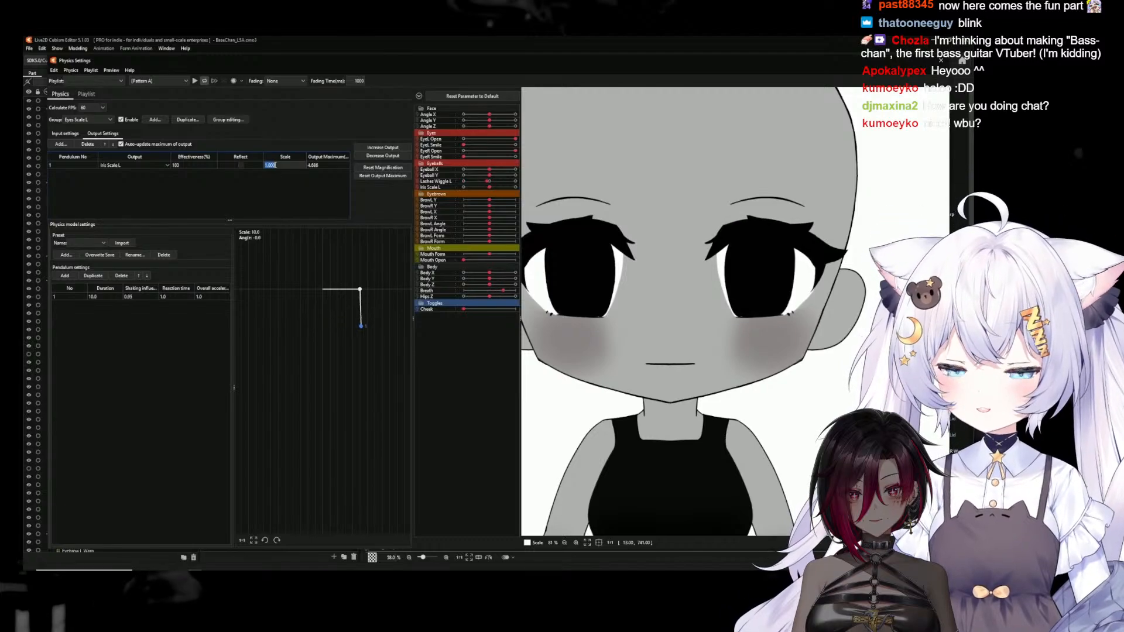
text(20)
key(Return)
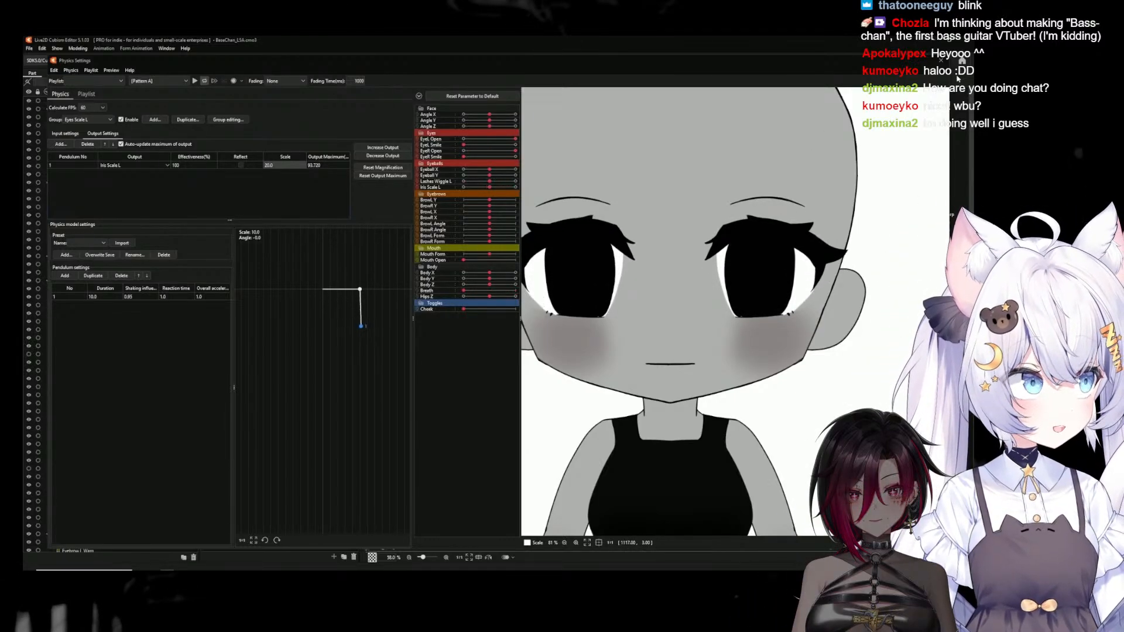
click(940, 62)
Select all lash and lid meshes under Lashes XY L and create a parent warp deformer for them named Mini Lashes Wiggle L
scroll(447, 381, down, 3)
scroll(467, 369, up, 3)
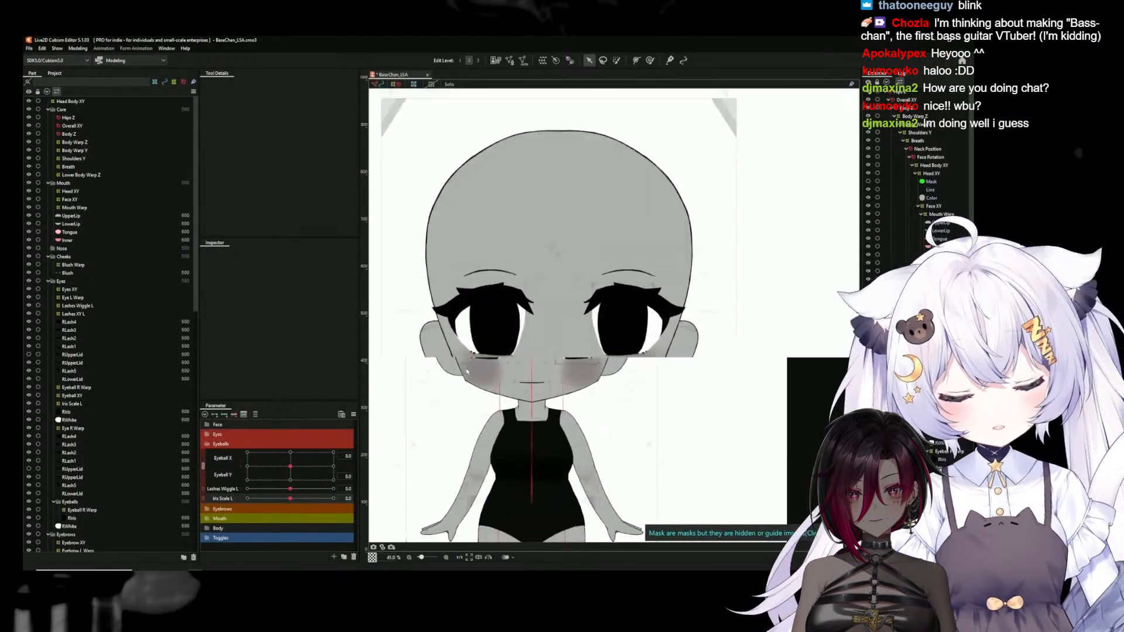
drag(550, 369, 591, 331)
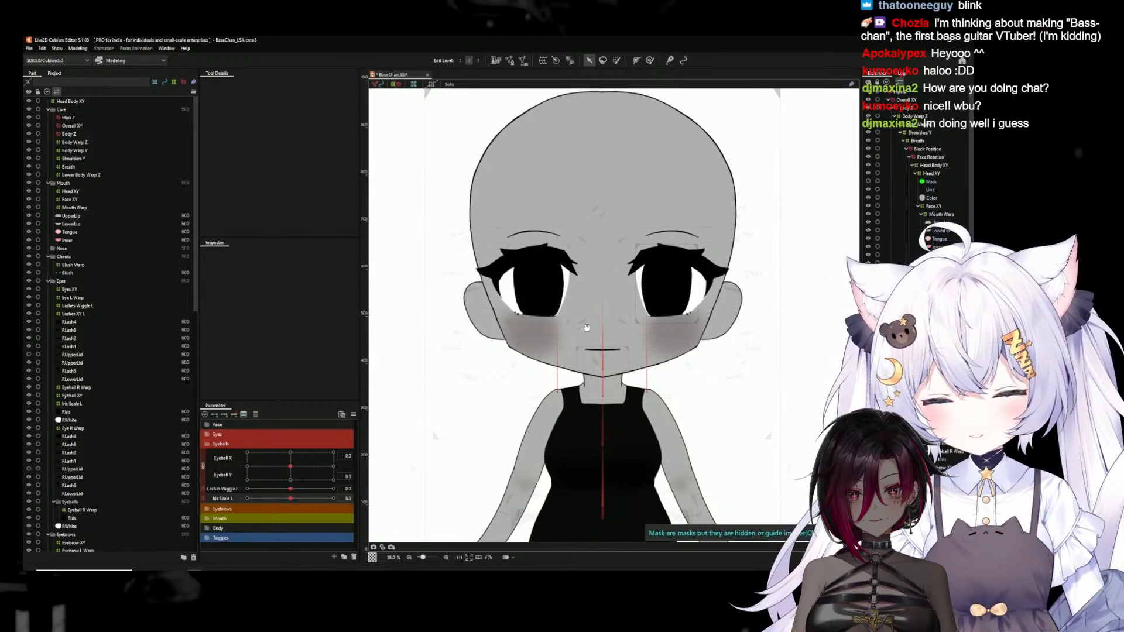
scroll(586, 337, down, 2)
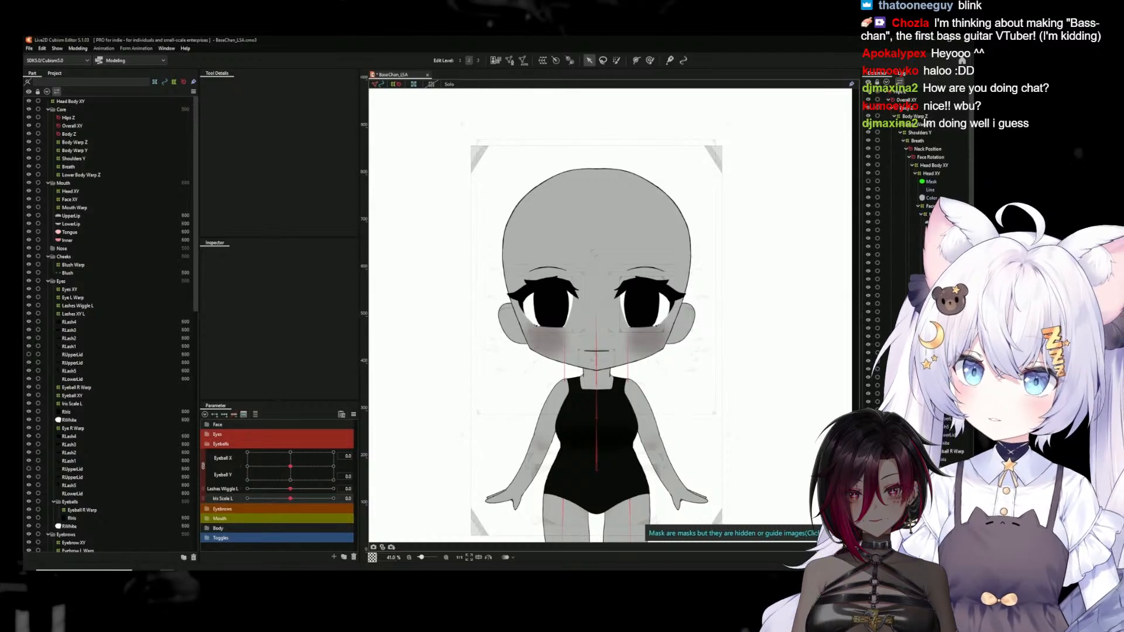
click(895, 116)
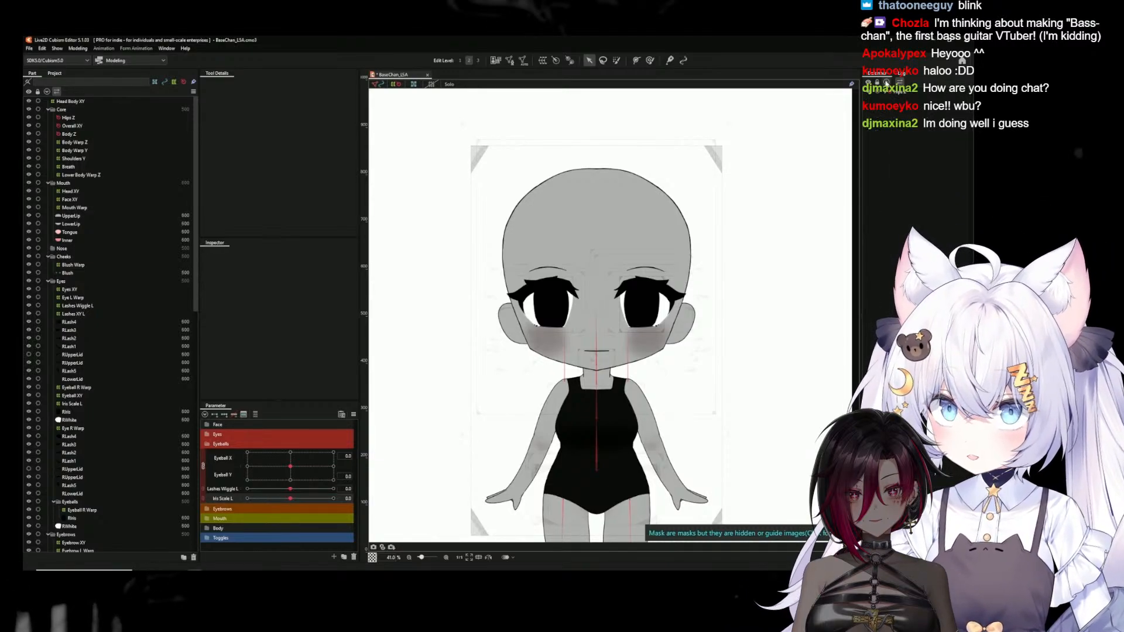
click(895, 116)
click(677, 294)
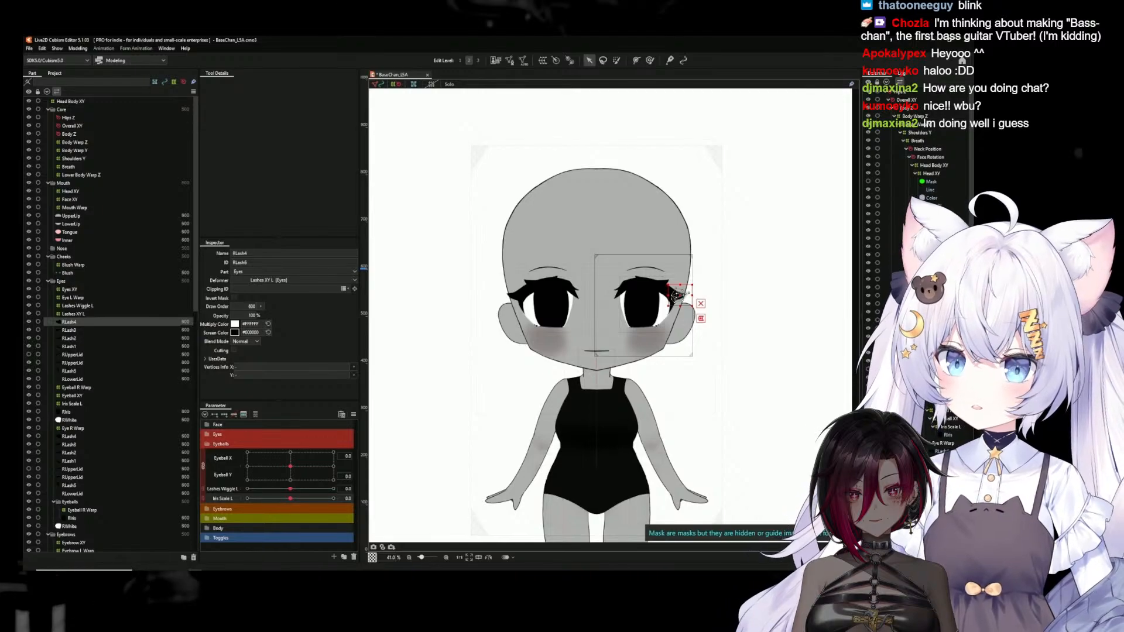
shift+click(944, 403)
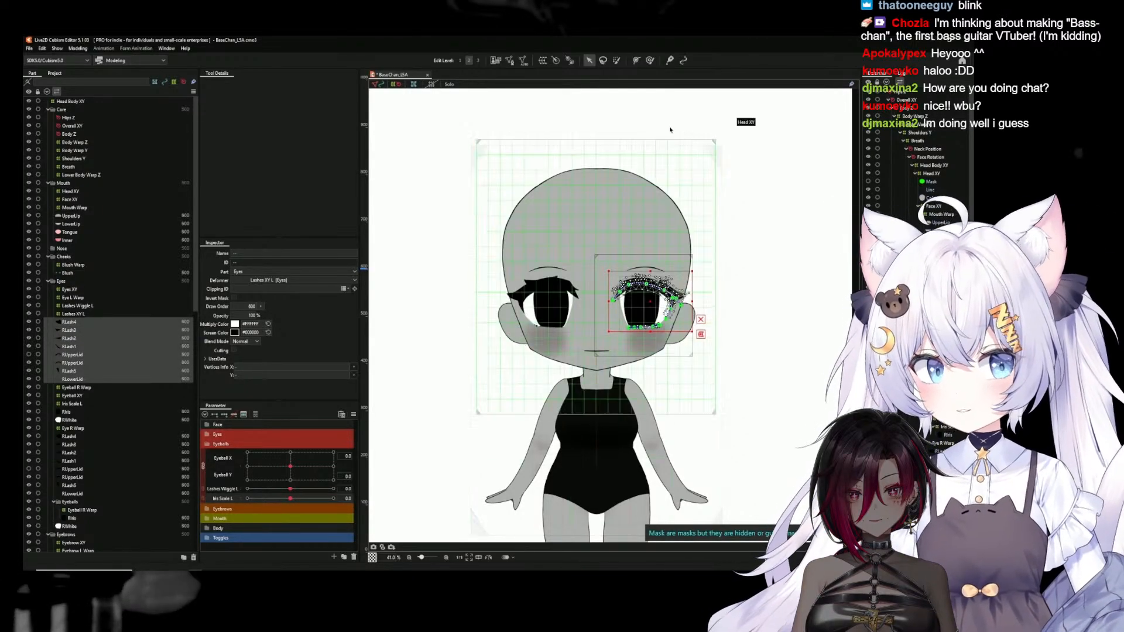
click(543, 60)
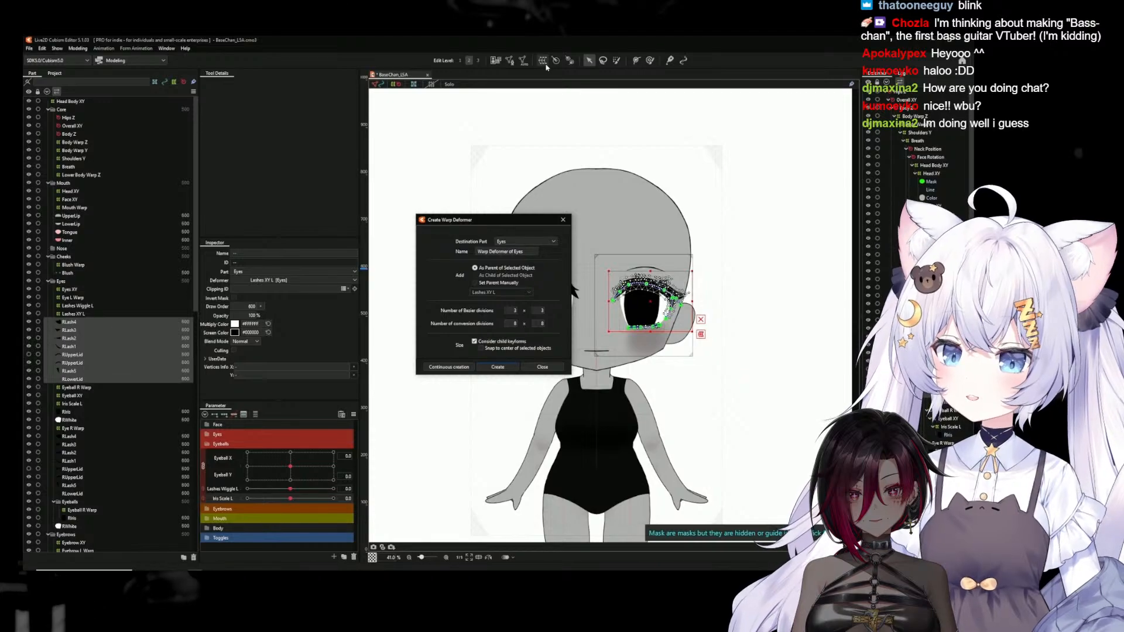
triple_click(501, 252)
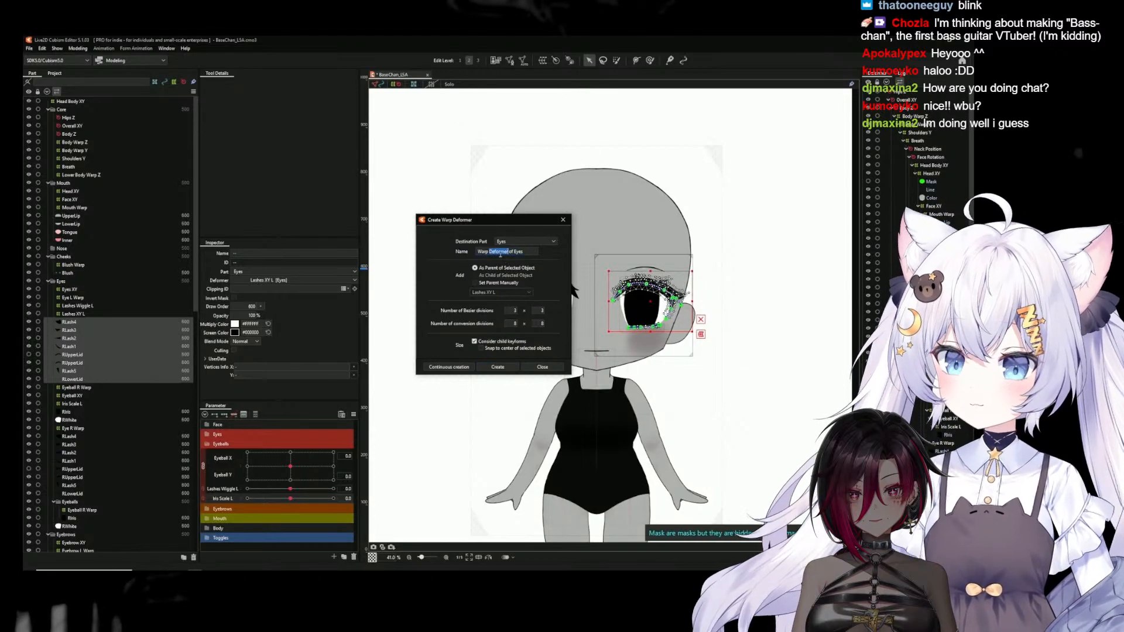
text(Mini L)
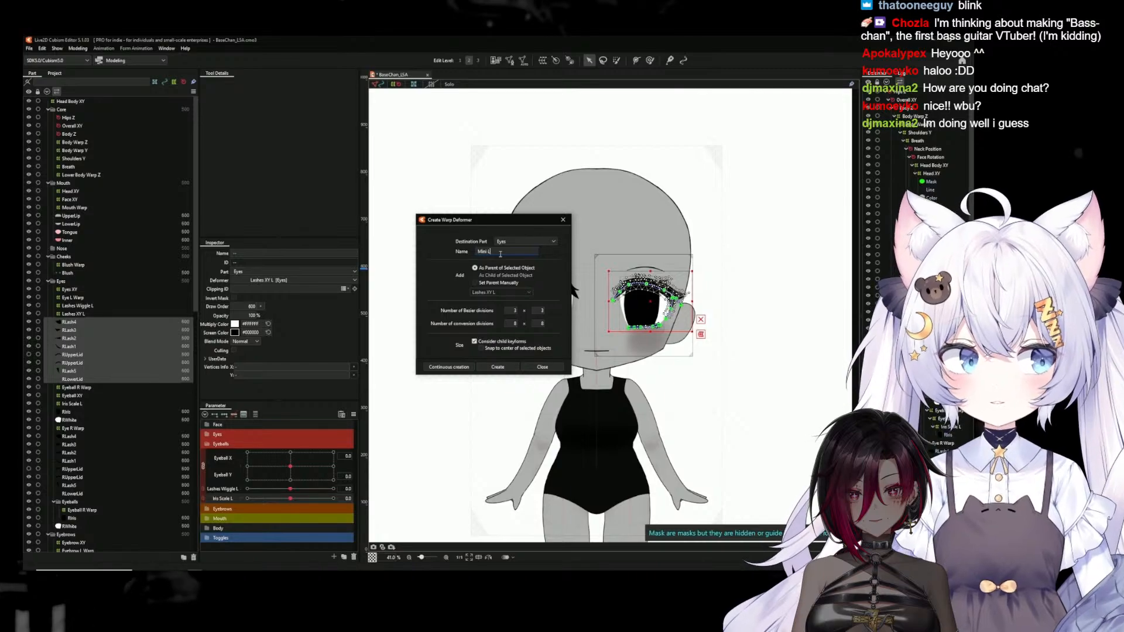
text(ashes W)
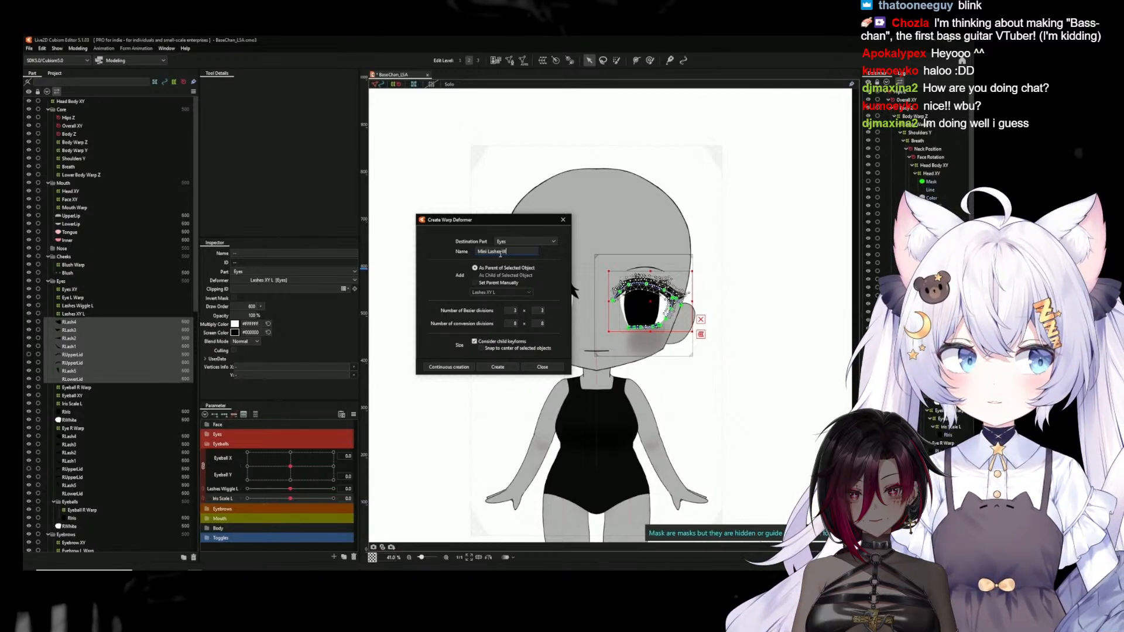
text(iggle L)
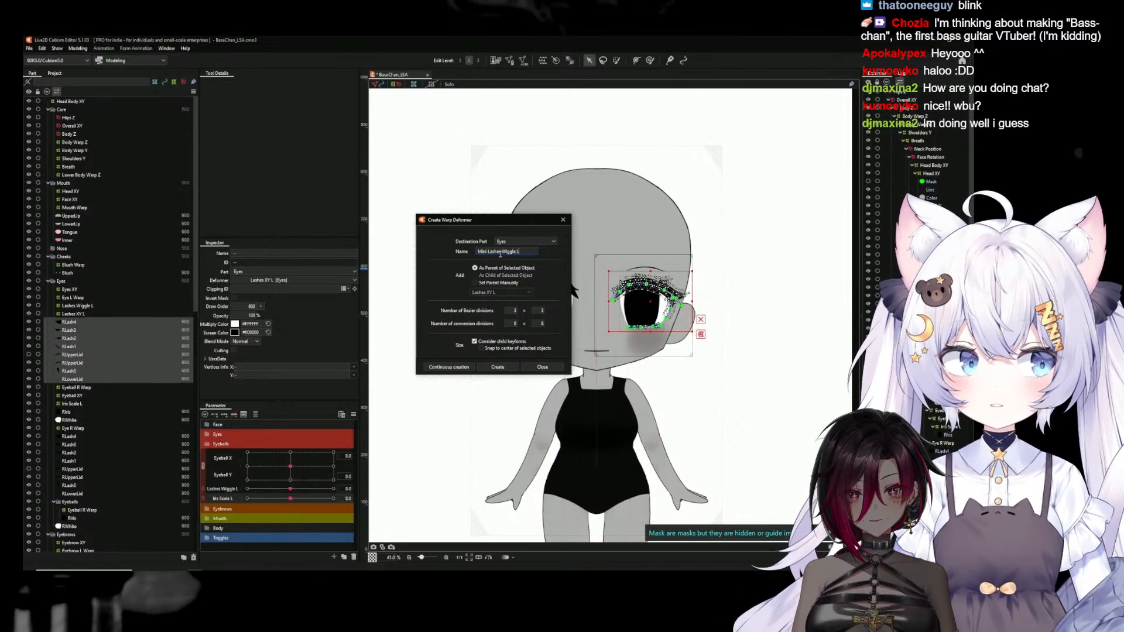
click(499, 367)
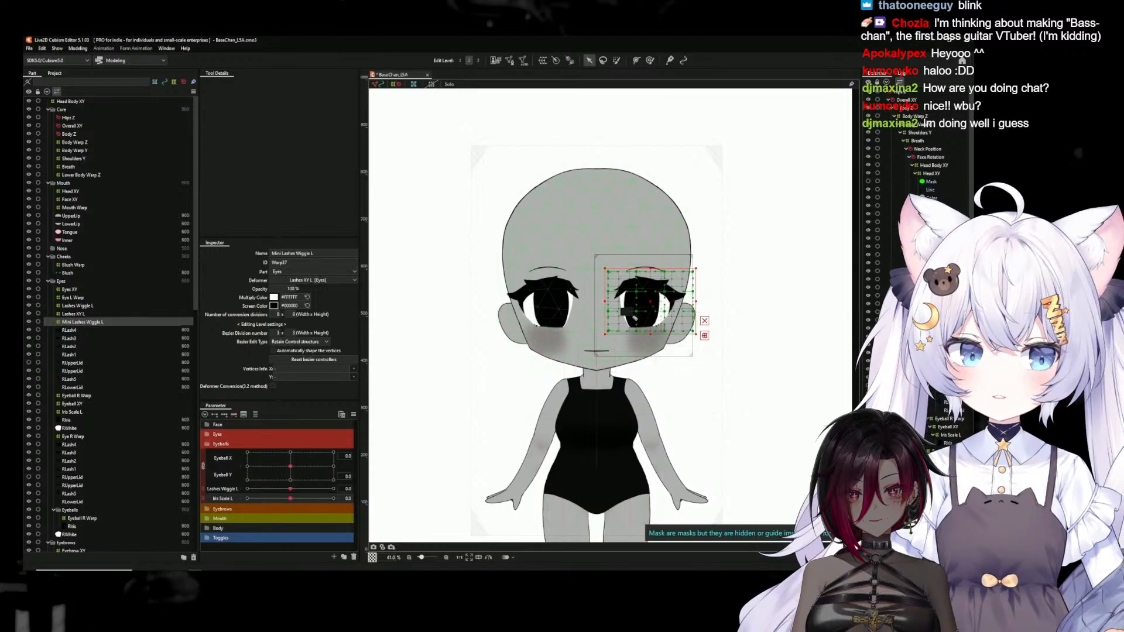
Create the parameter Mini Lashes Wiggle L with ID ParamMiniLashesWiggleL and range -1 to 1, with three keys for the deformer
scroll(663, 307, up, 2)
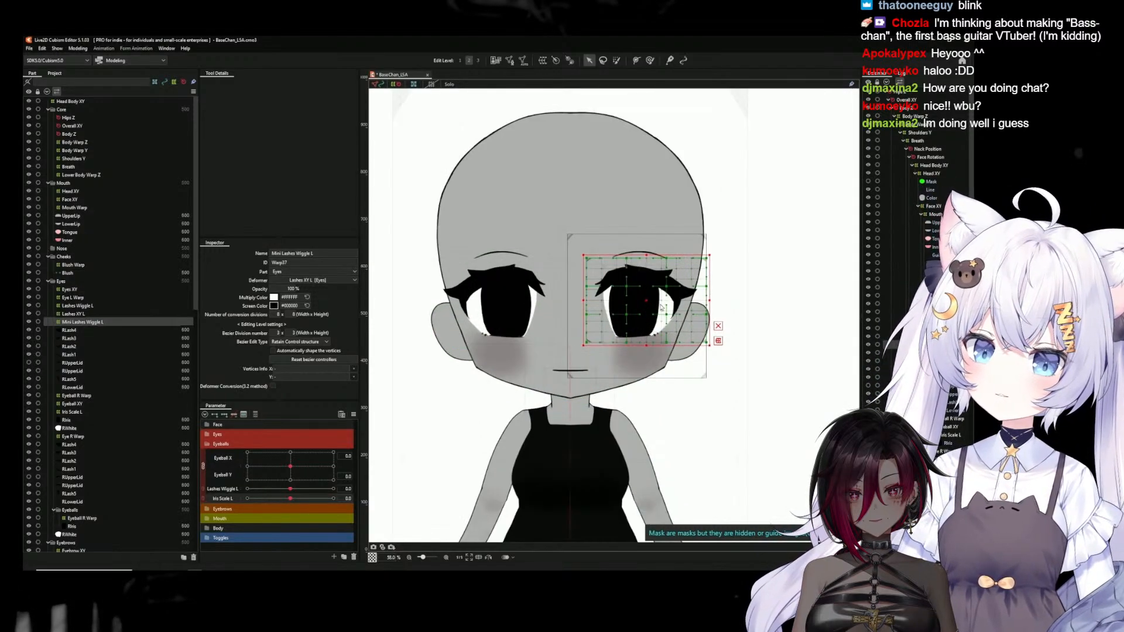
click(334, 557)
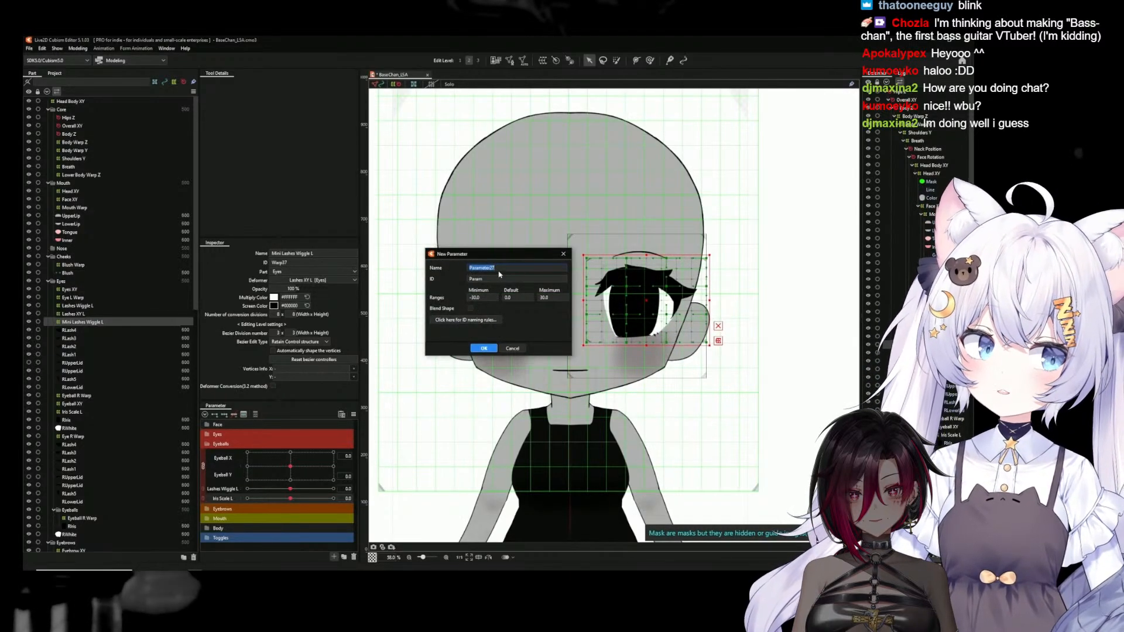
text(Mini)
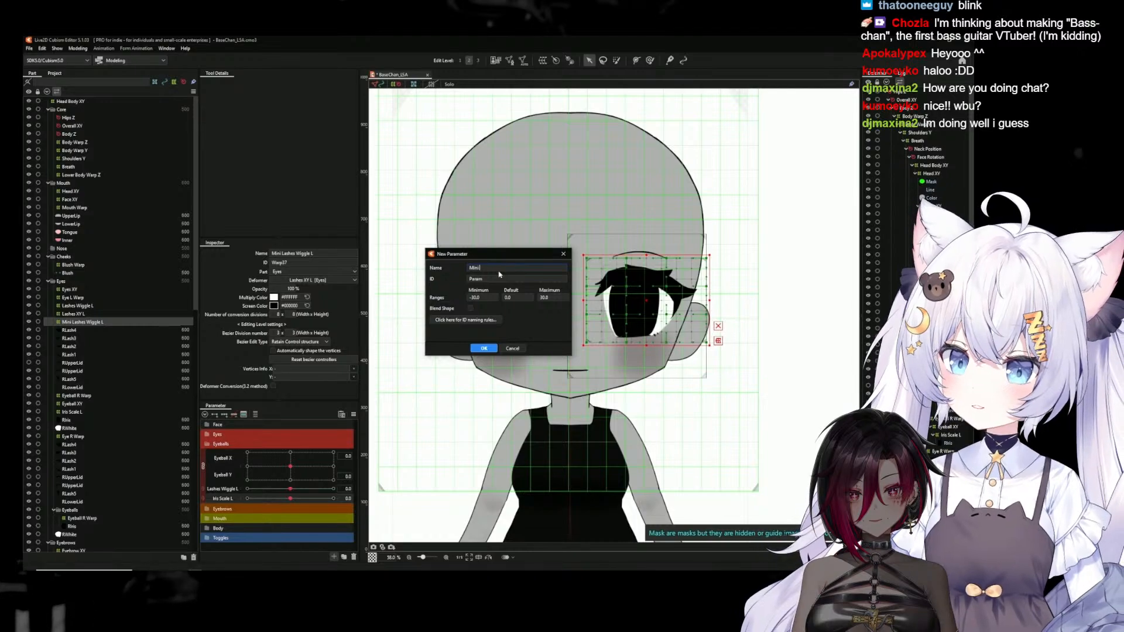
text( Lashes Wiggle L)
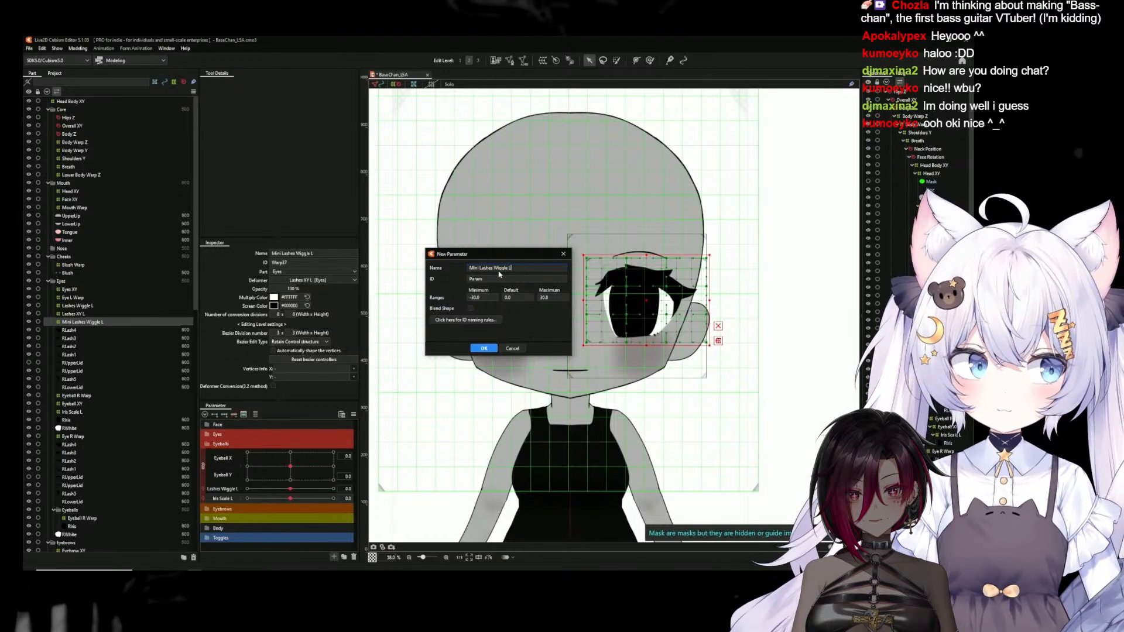
text(-1)
key(Tab)
key(Tab)
text(1)
double_click(503, 279)
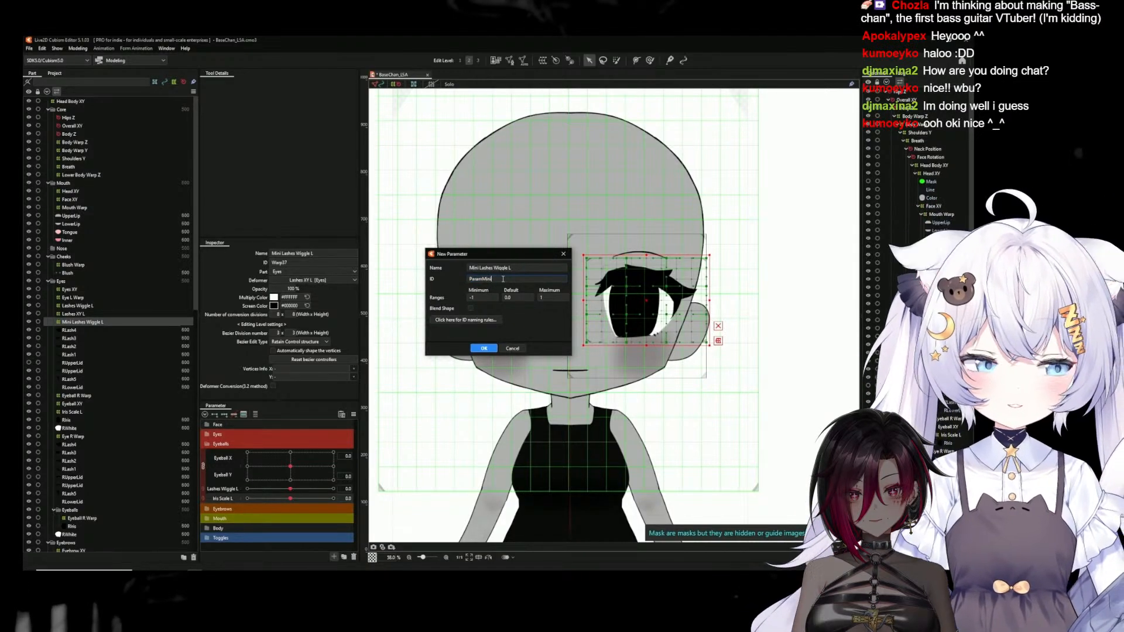
text(ggleL)
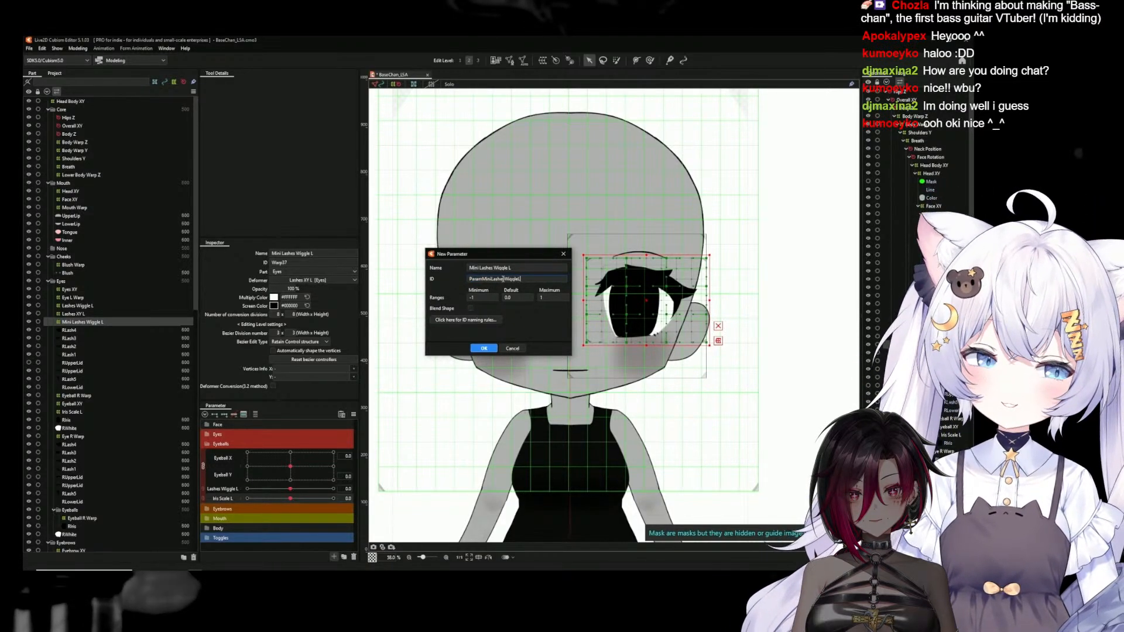
click(484, 349)
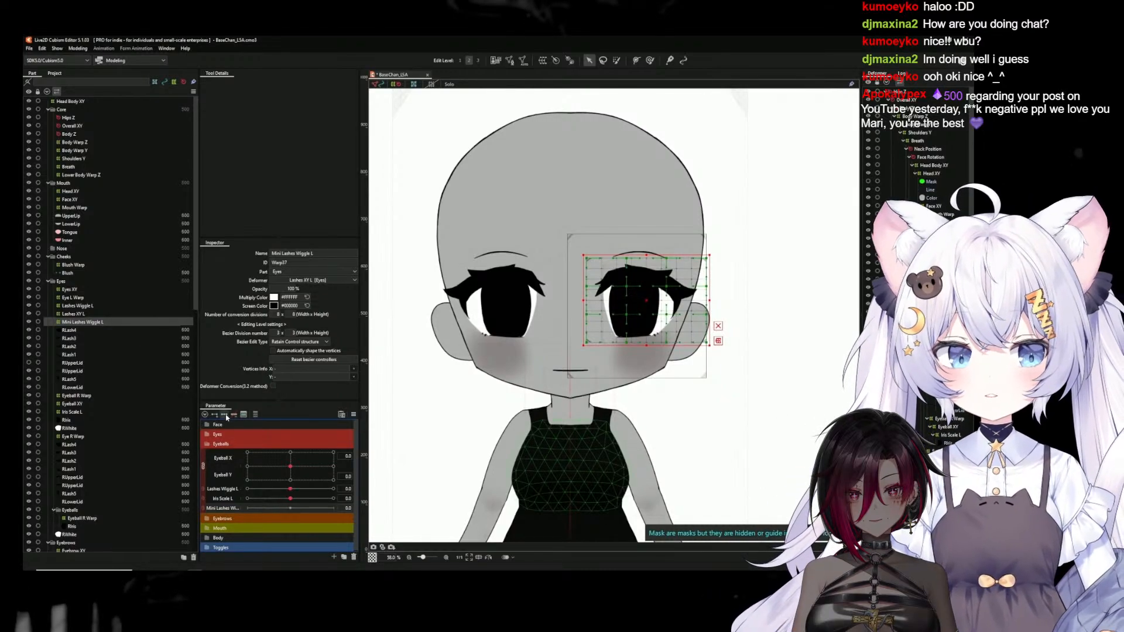
At the -1 key of Mini Lashes Wiggle L, warp the deformer's outer edge so the outer lash tips bend upward
click(247, 509)
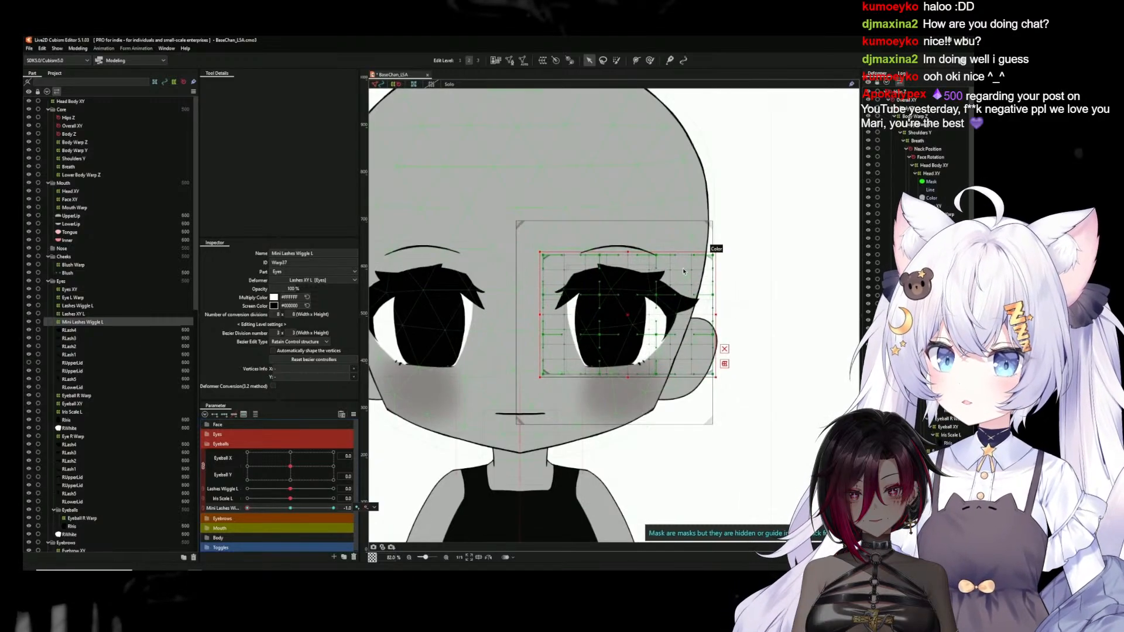
scroll(657, 282, up, 5)
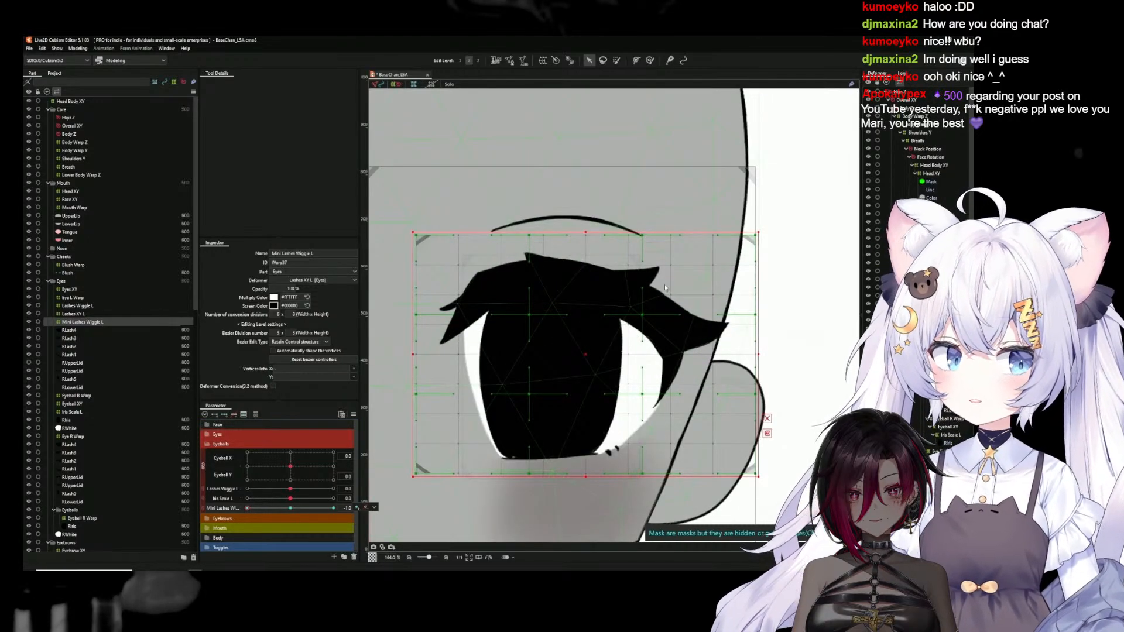
scroll(665, 287, up, 1)
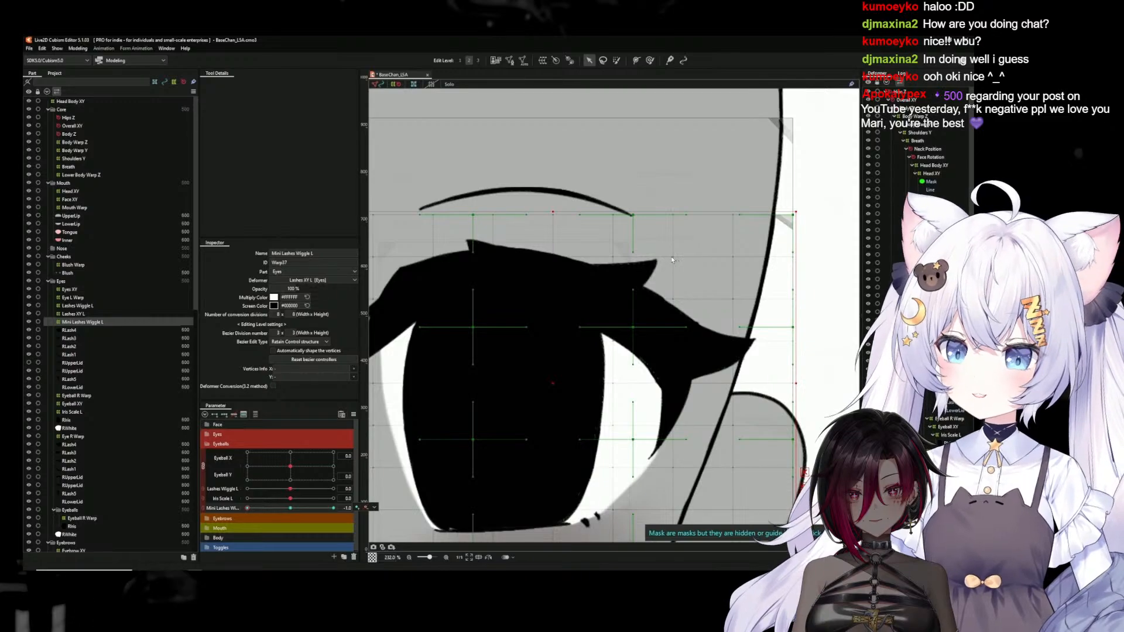
mouse_move(673, 257)
mouse_down()
mouse_move(668, 267)
mouse_move(670, 239)
mouse_up()
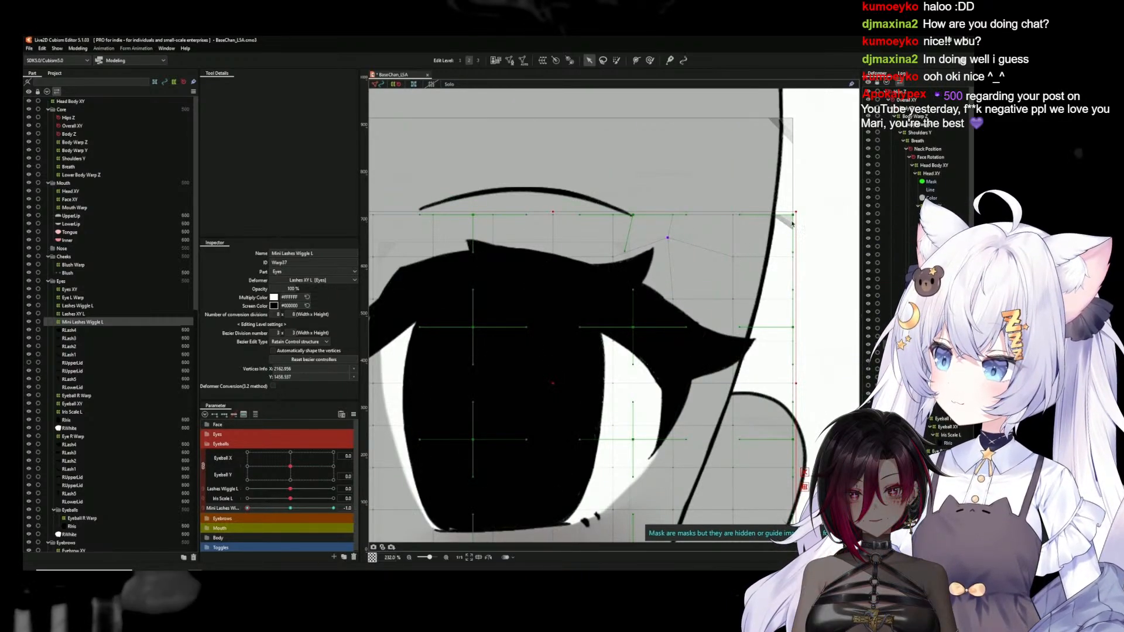
drag(801, 217, 790, 204)
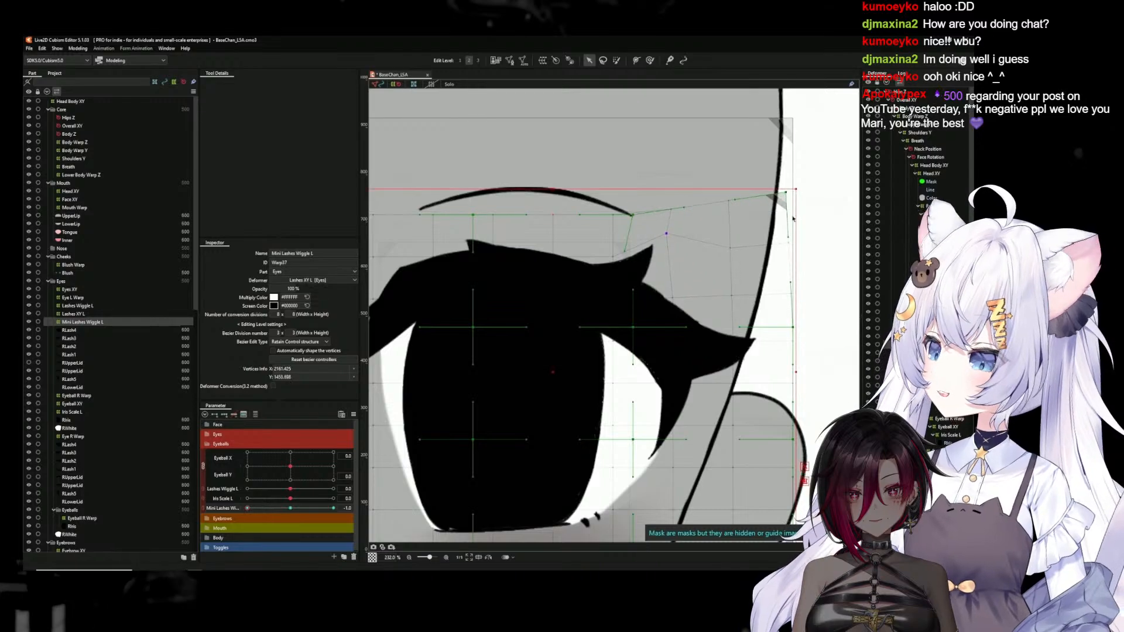
drag(794, 329, 795, 316)
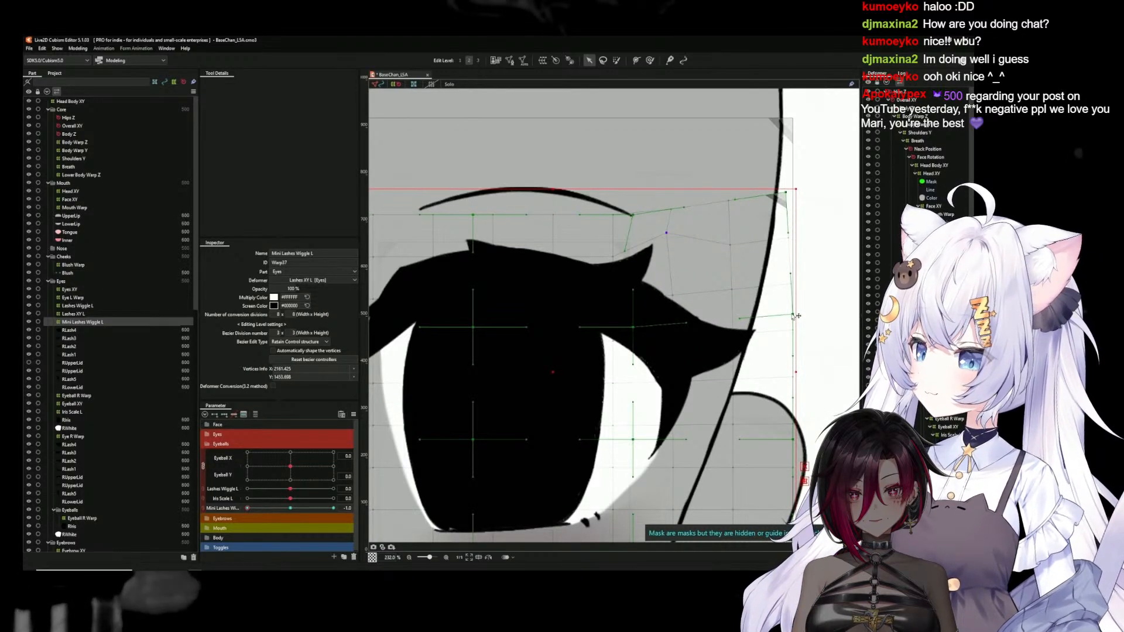
At the -1 key, bend the inner-corner lash tips down toward the eye and shift the lash peak on the upper lid inward
scroll(522, 360, down, 3)
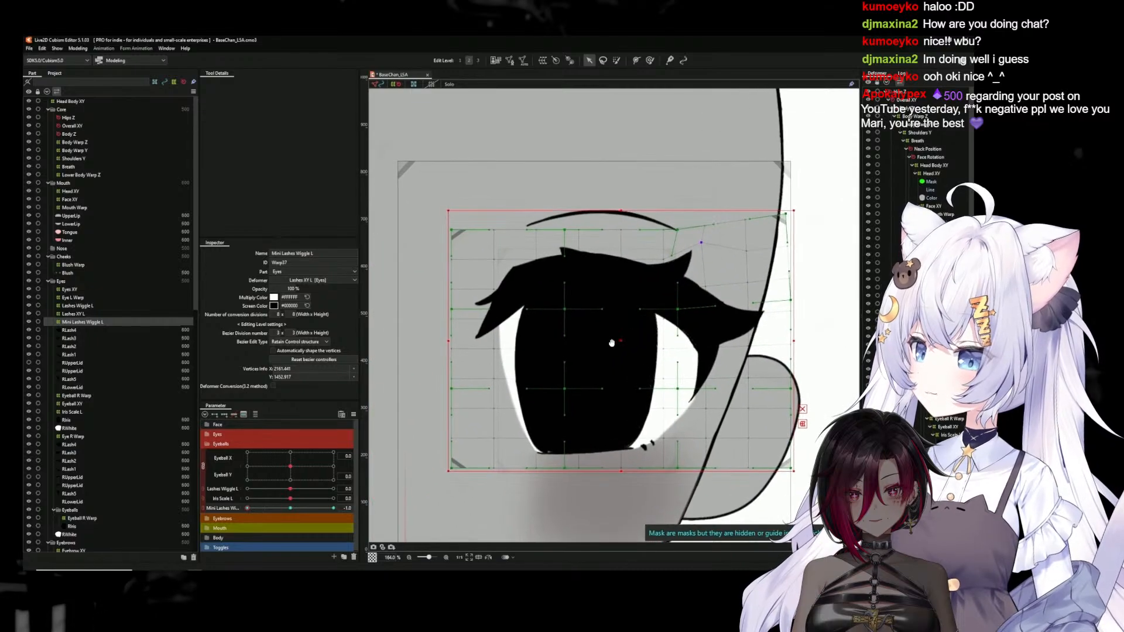
drag(452, 311, 452, 316)
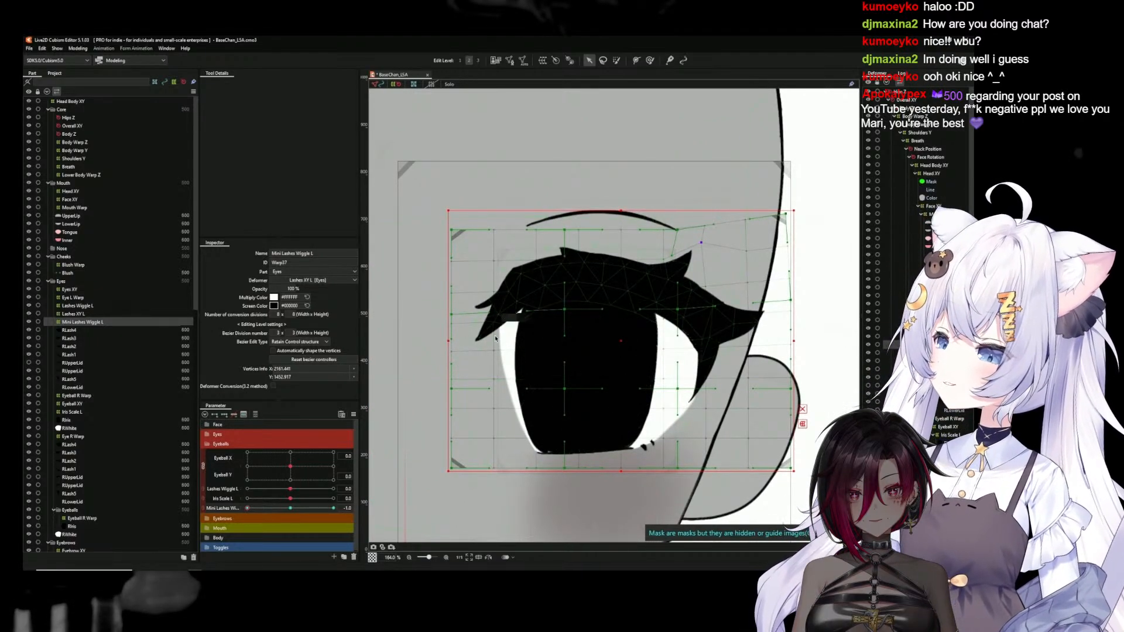
drag(453, 352, 500, 352)
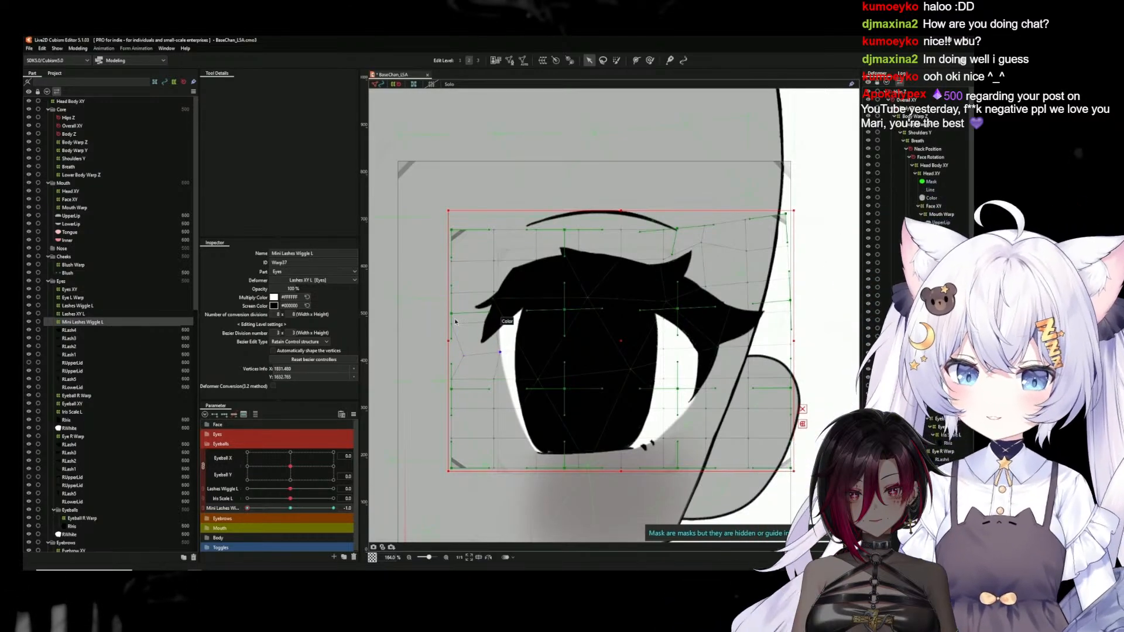
click(453, 295)
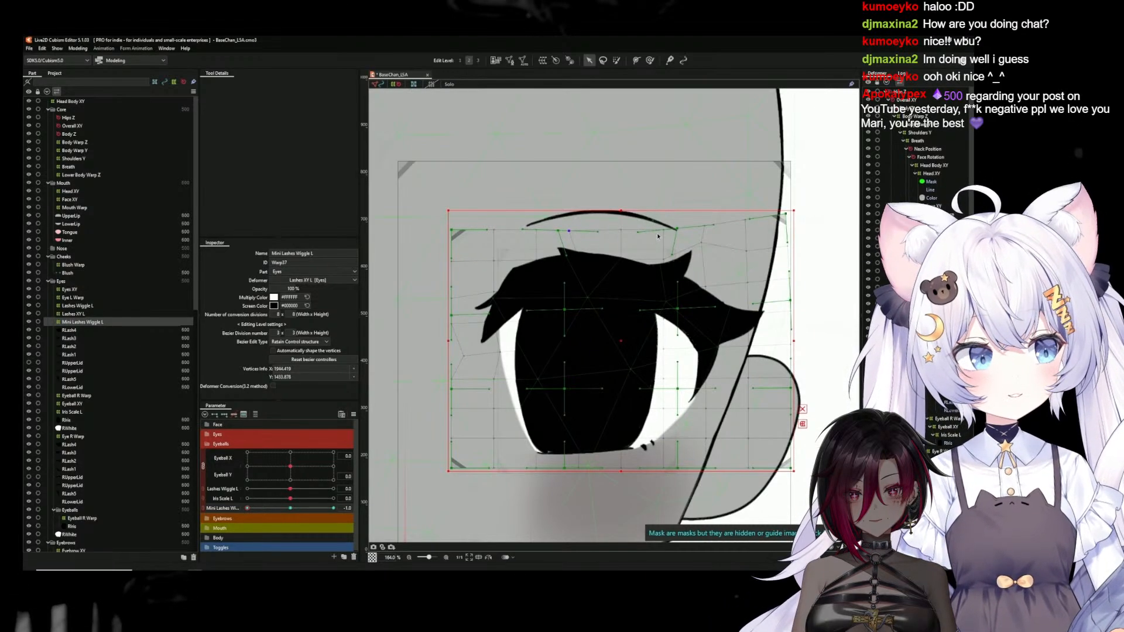
Raise the deformer's outer upper points further at the -1 key to lift the outer lashes more
drag(705, 227, 733, 198)
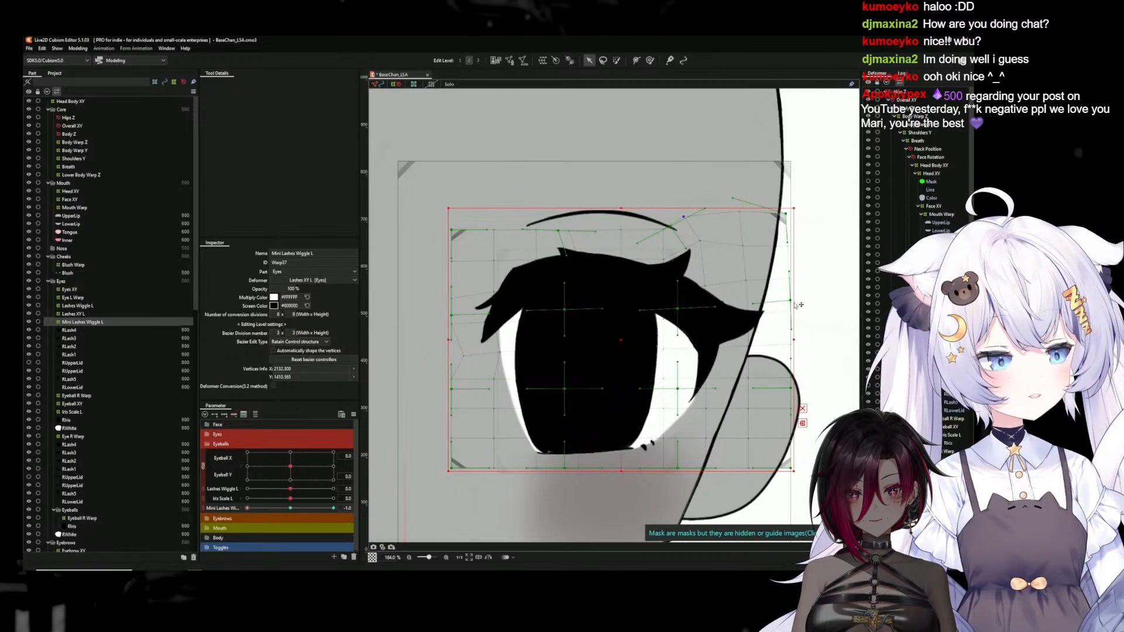
drag(790, 273, 788, 251)
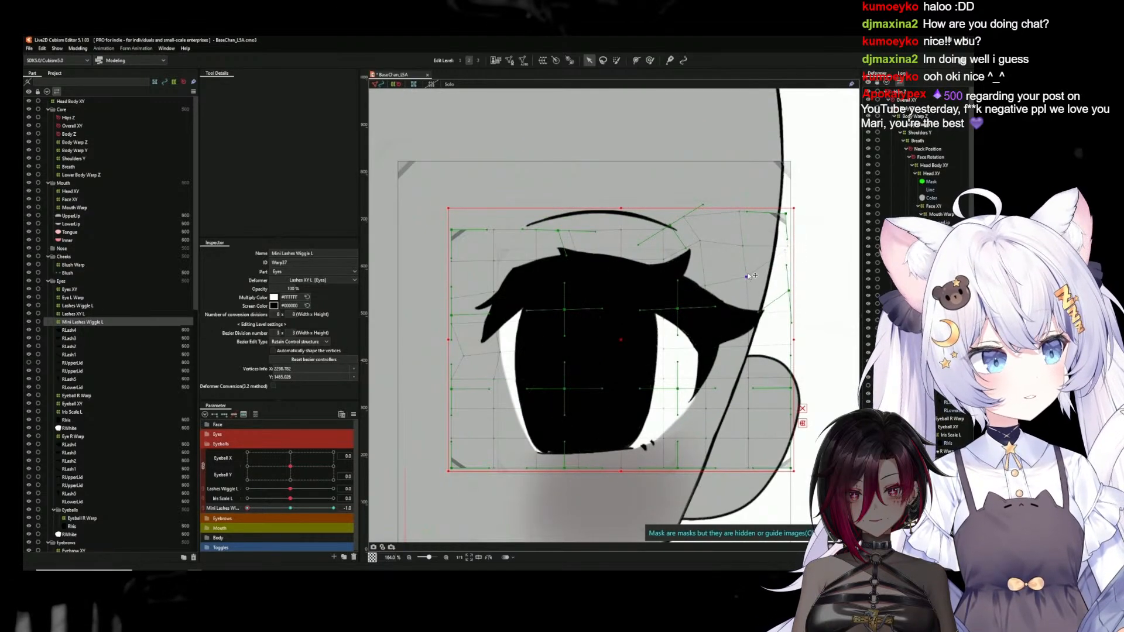
drag(790, 307, 789, 297)
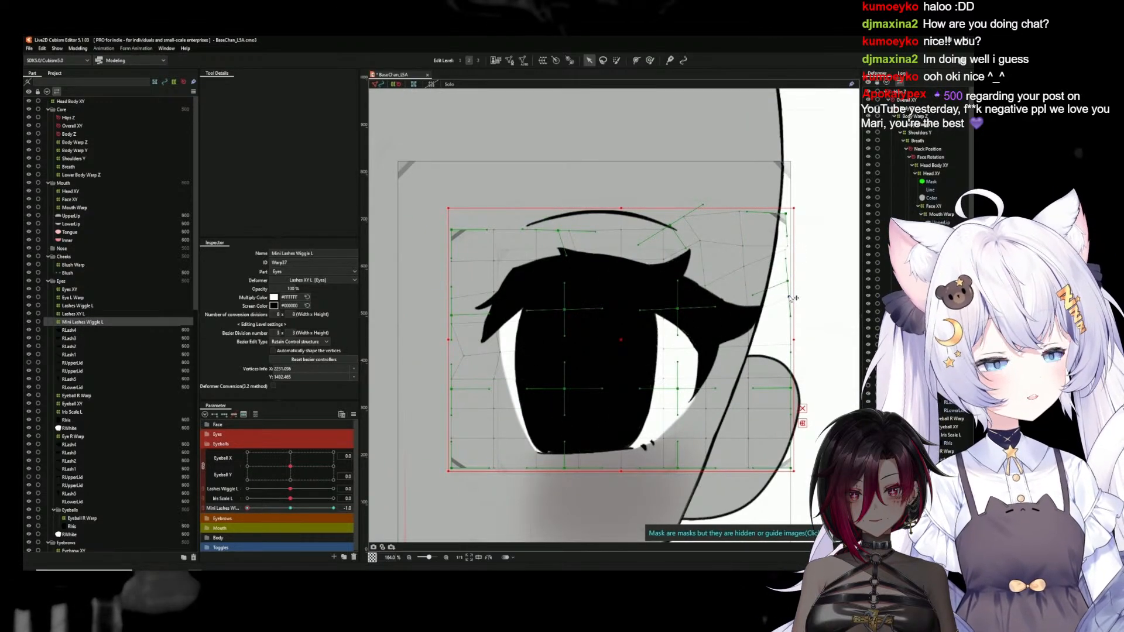
Nudge the deformer points around the small lower lashes upward and outward at the -1 key
click(627, 471)
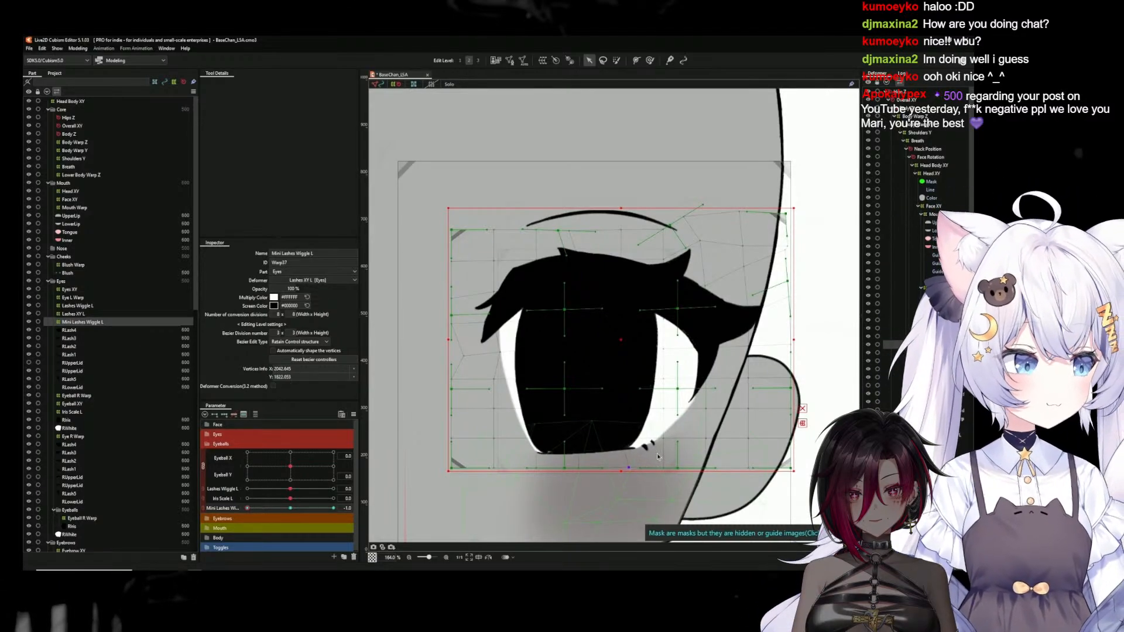
drag(666, 440, 710, 429)
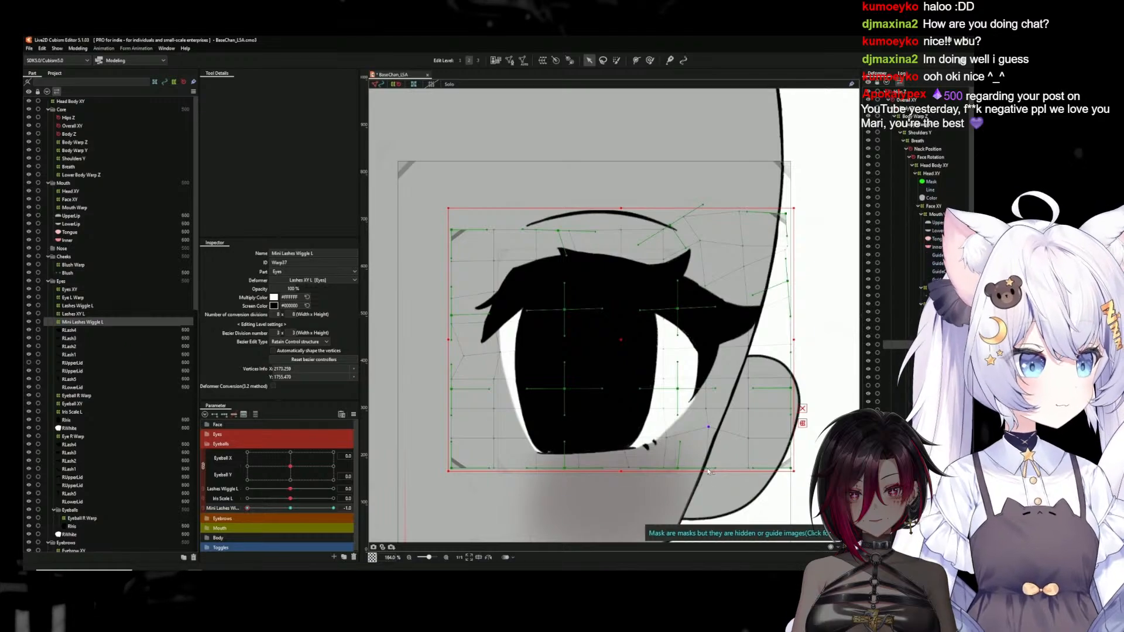
drag(668, 468, 672, 464)
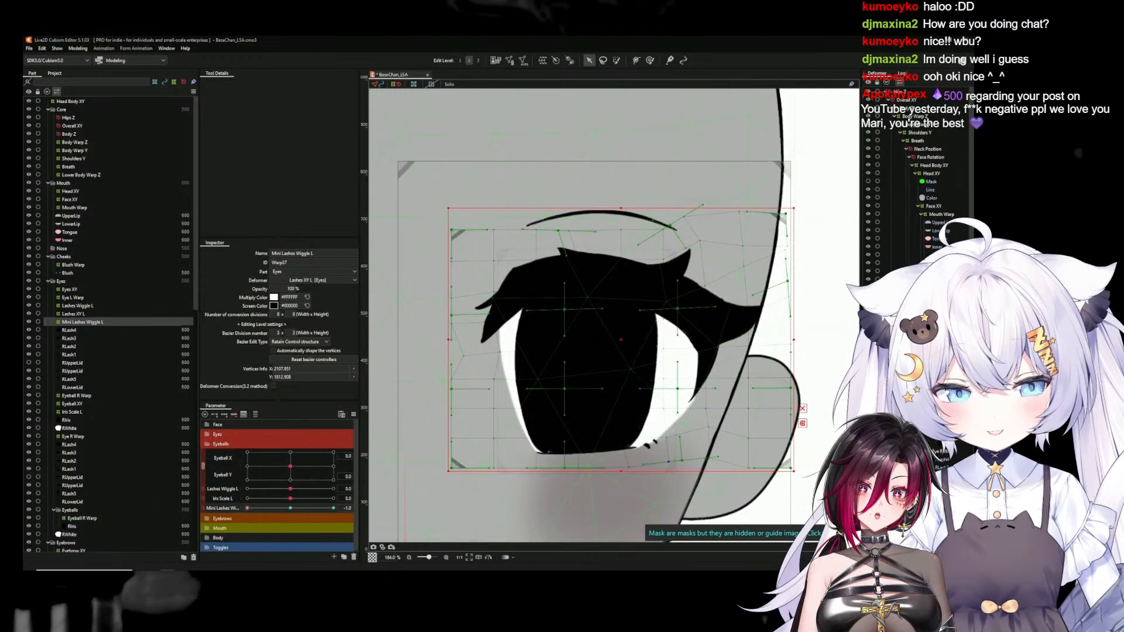
At the 1 key of Mini Lashes Wiggle L, warp the deformer so the outer lash tips bend downward
click(291, 509)
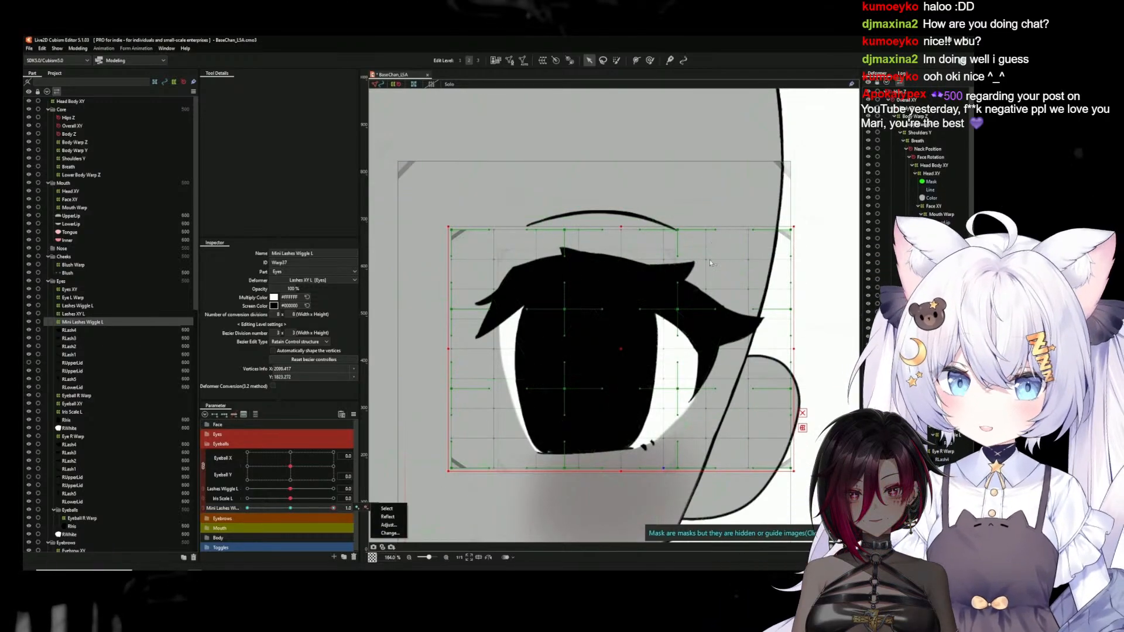
drag(707, 259, 711, 265)
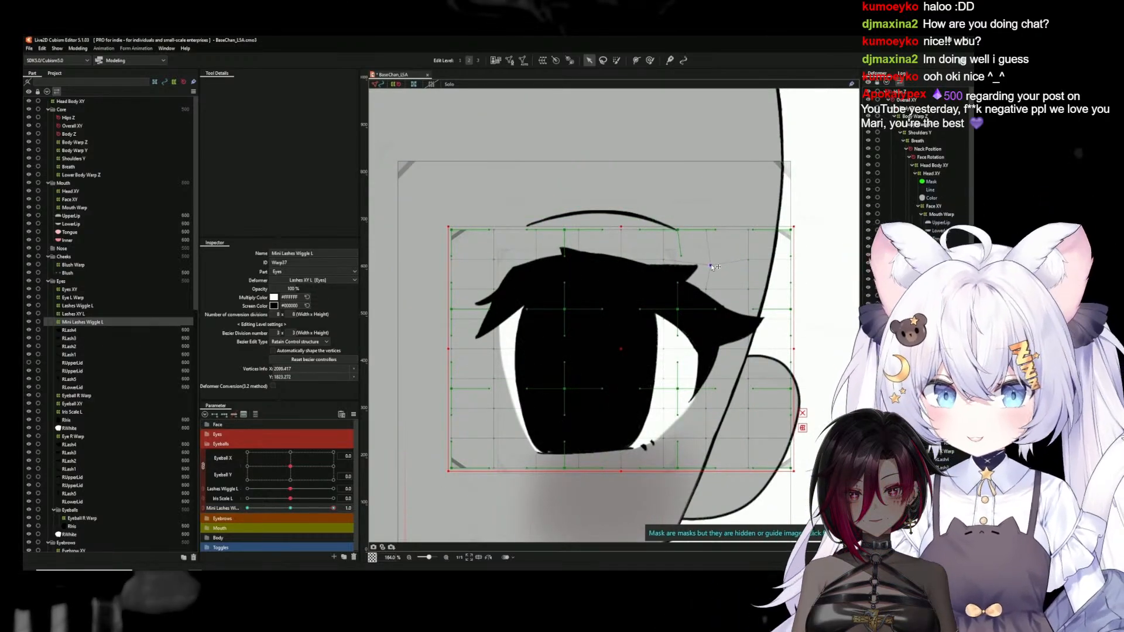
drag(790, 321, 790, 326)
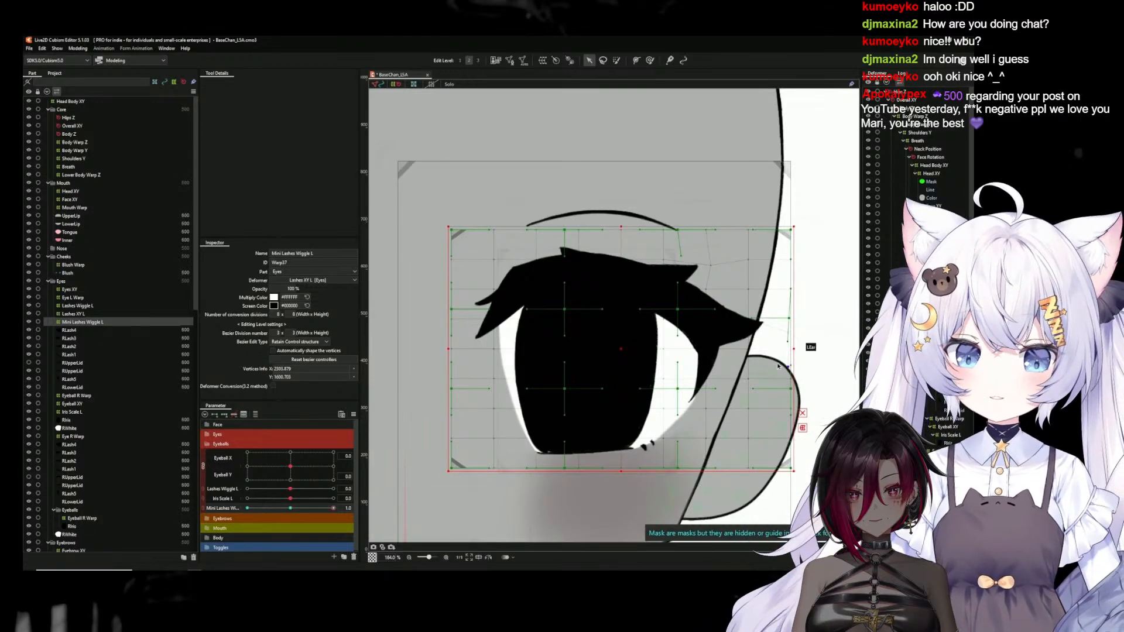
drag(754, 319, 753, 324)
click(751, 295)
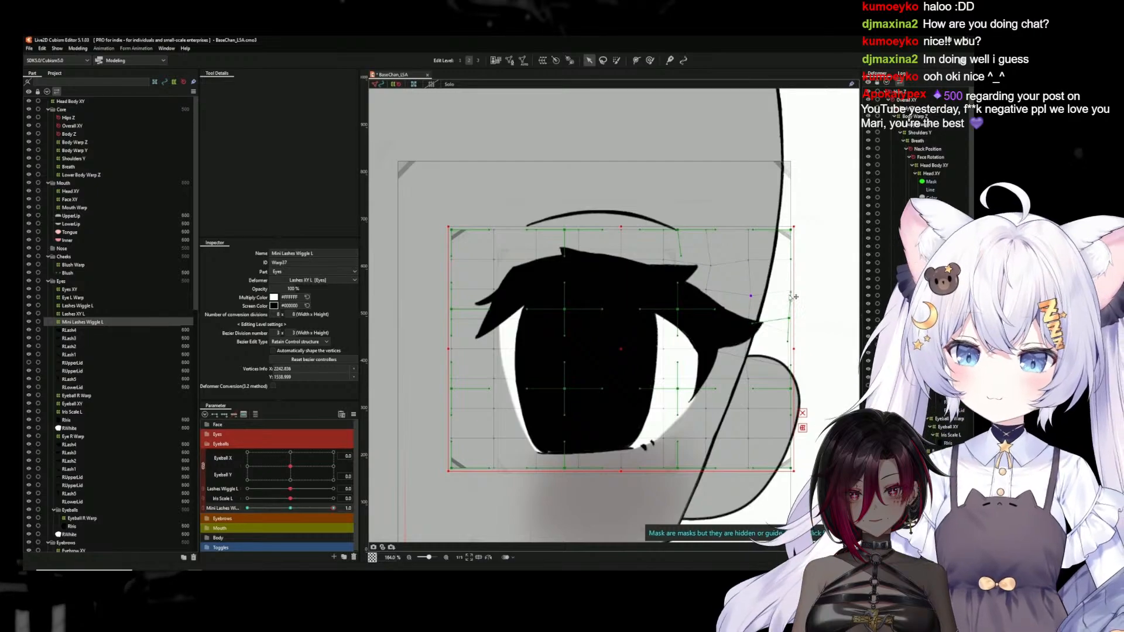
drag(790, 319, 786, 344)
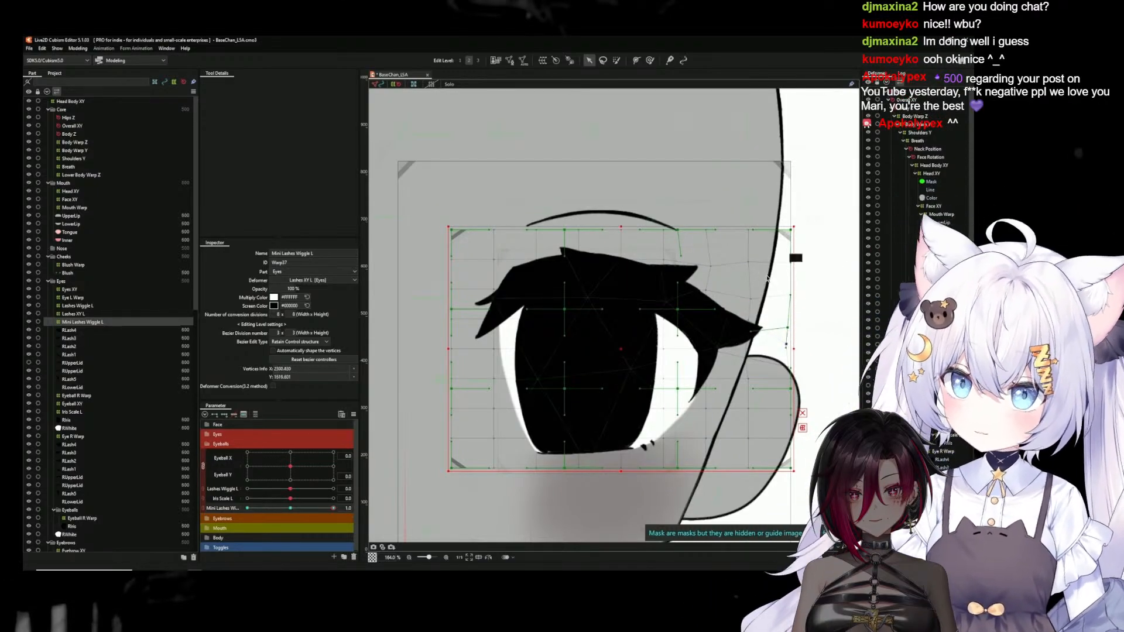
drag(756, 278, 714, 274)
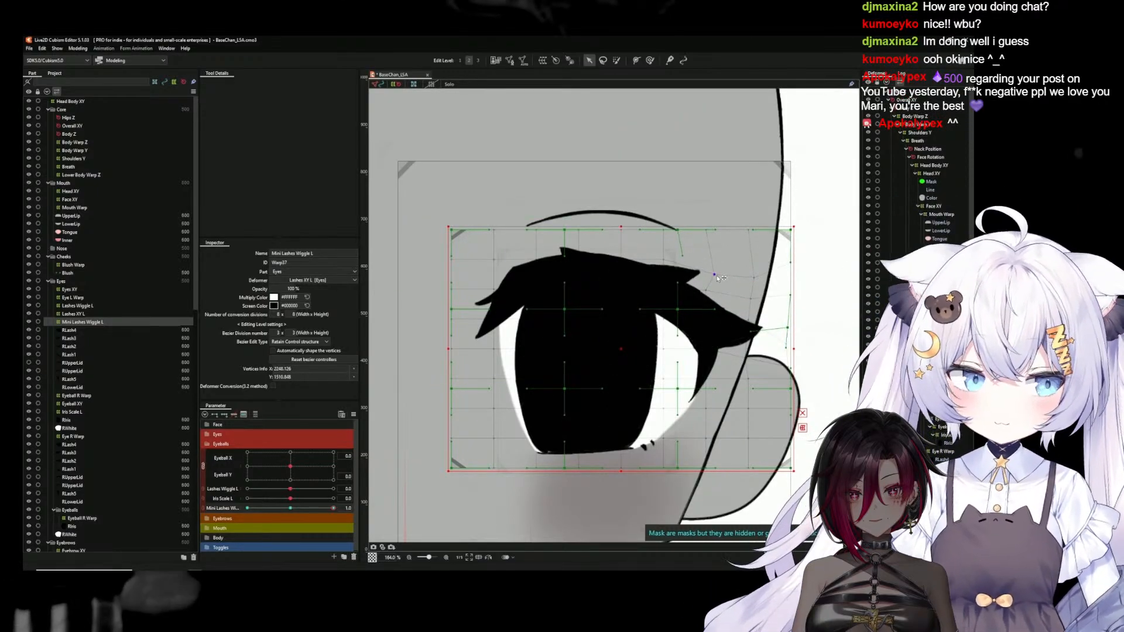
At the 1 key, bend the inner lash tips upward and the lower lashes inward, and return the parameter to 0
drag(579, 231, 543, 221)
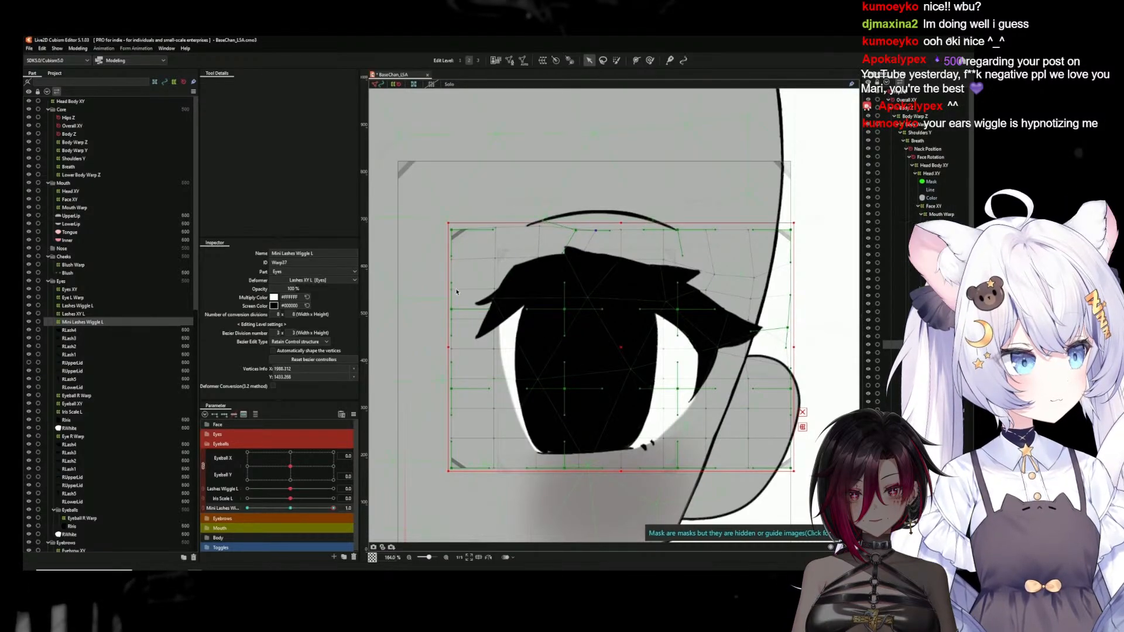
drag(453, 294, 455, 302)
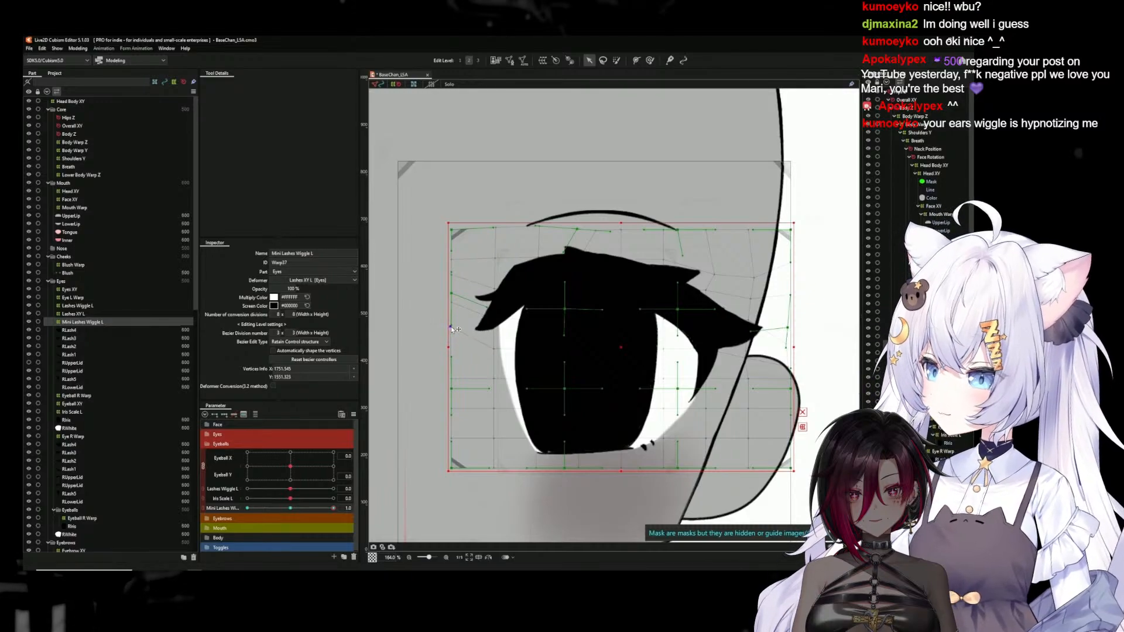
drag(451, 323, 450, 325)
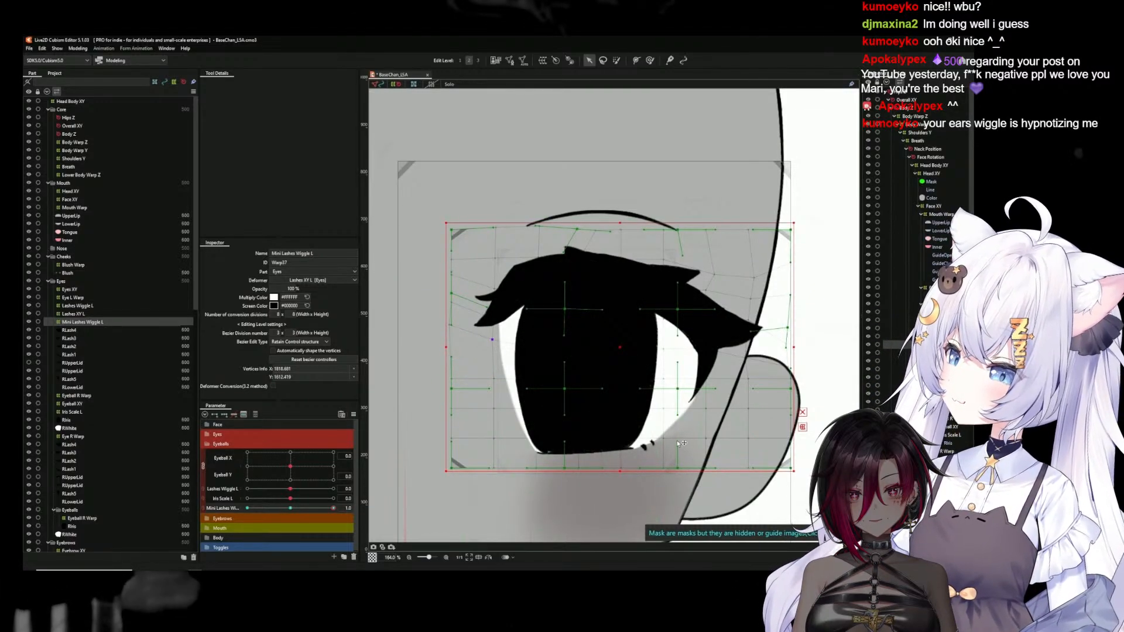
drag(703, 443, 695, 452)
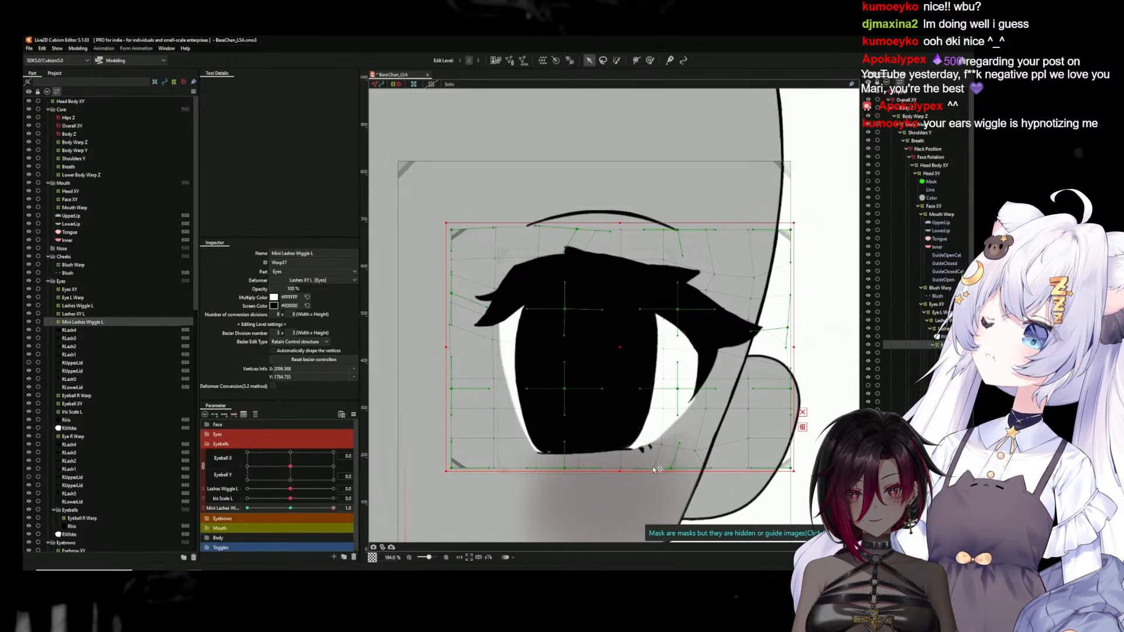
drag(333, 508, 289, 512)
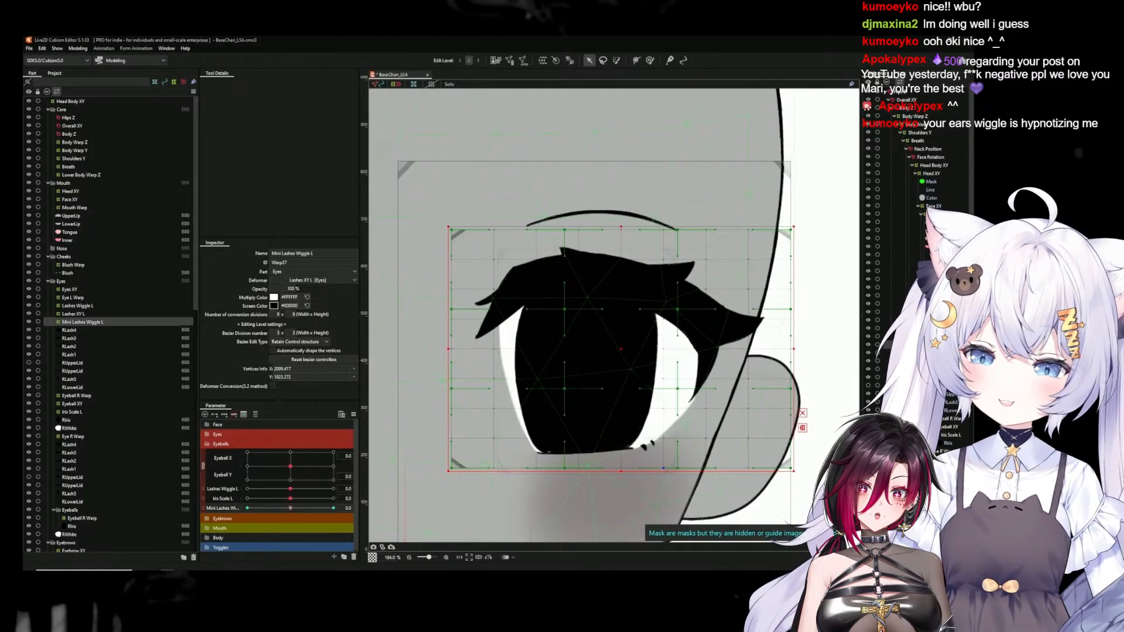
Open the physics settings and add a physics group named Mini Lashes Wiggle L
click(78, 48)
click(100, 214)
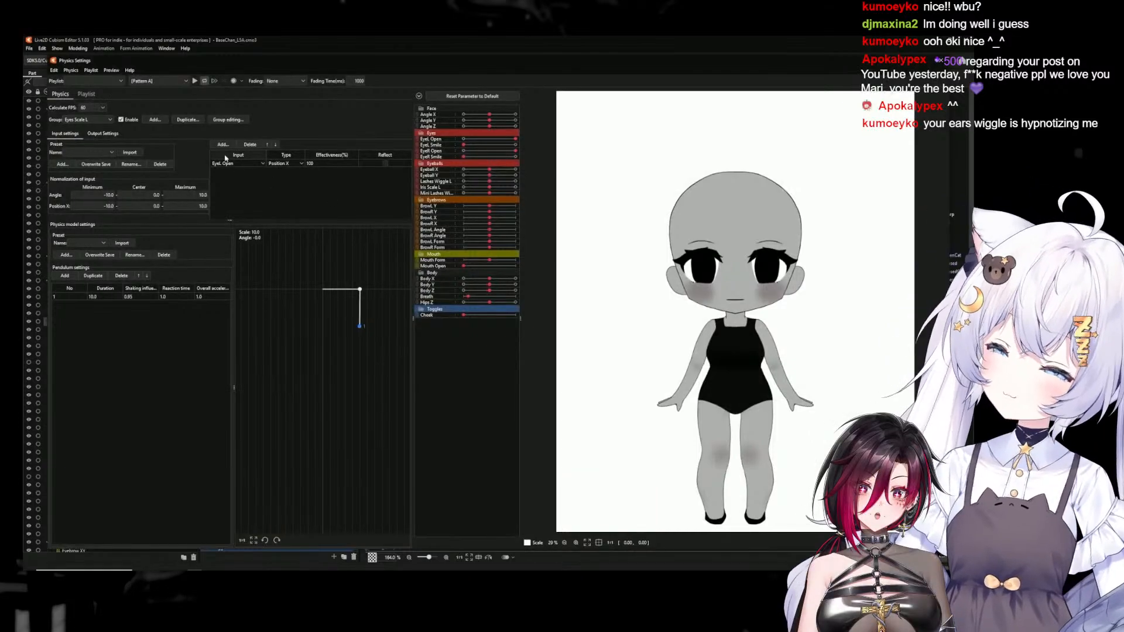
click(154, 121)
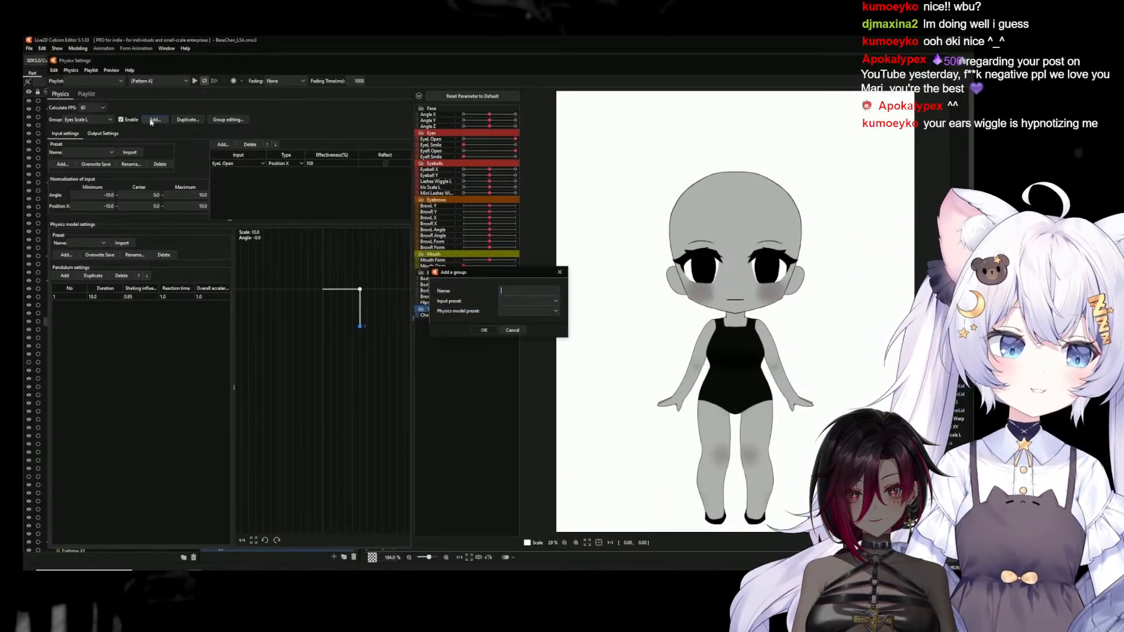
text(Mini Las)
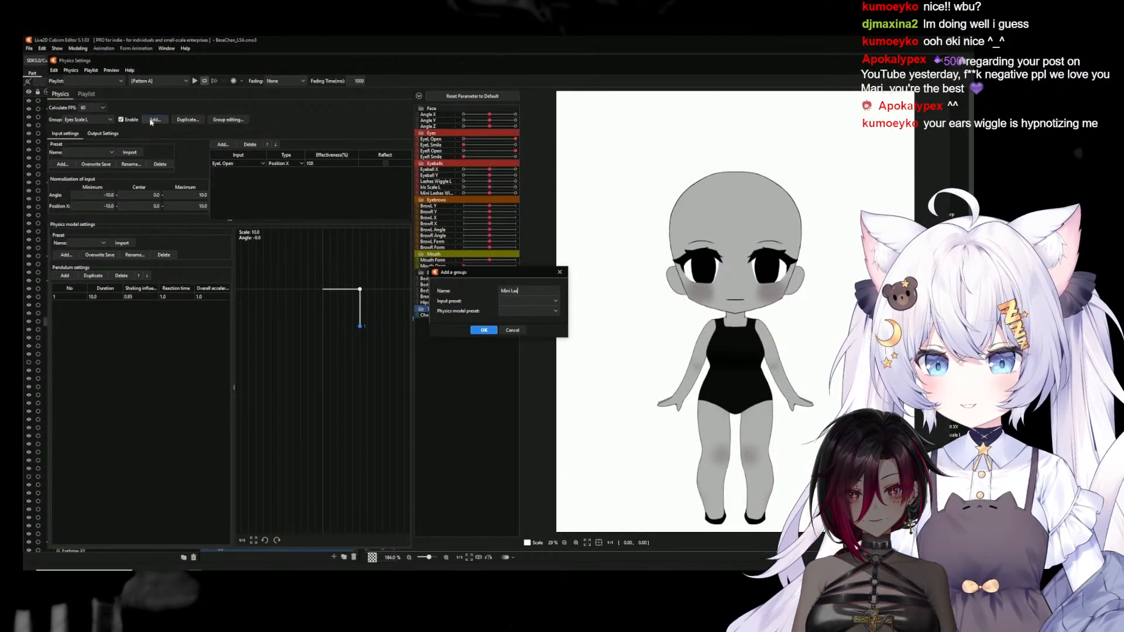
text(hes)
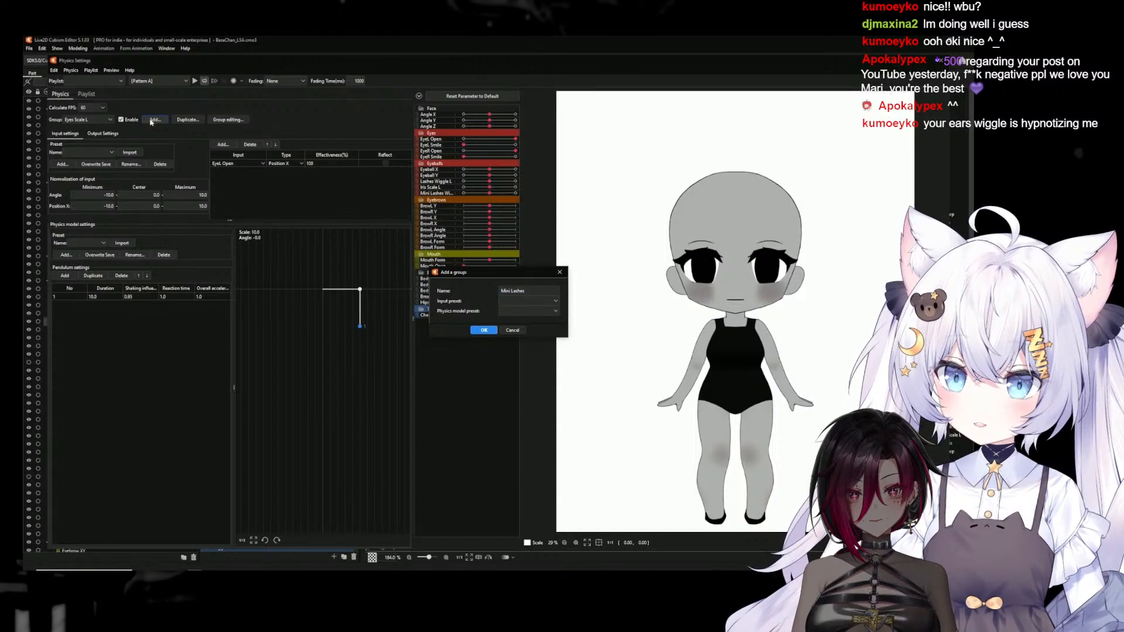
text( Wiggle L)
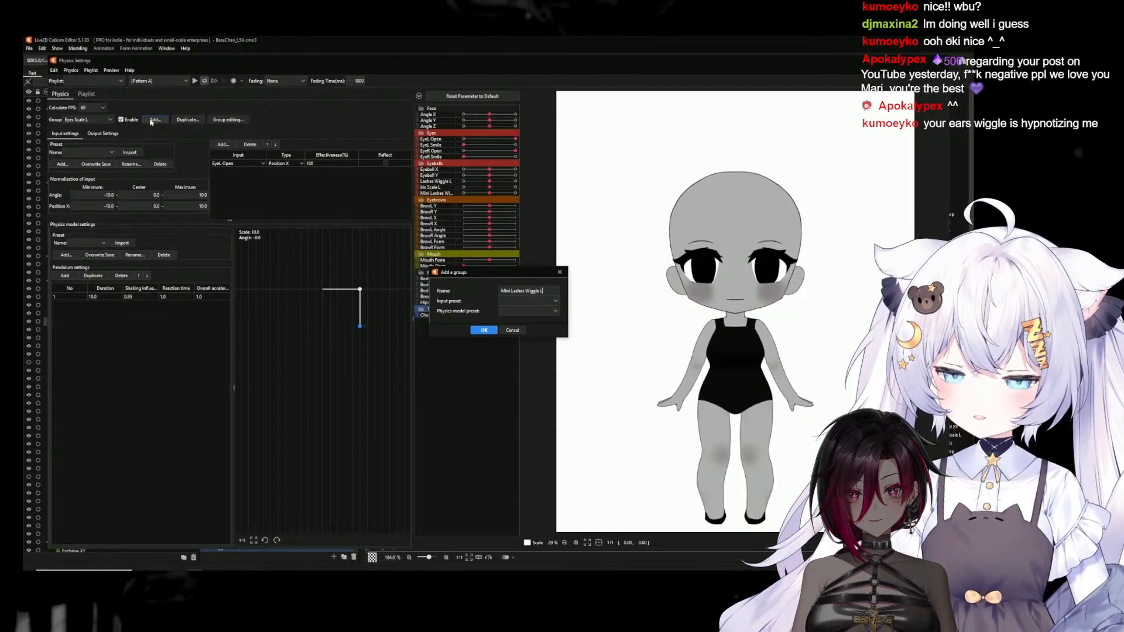
click(484, 330)
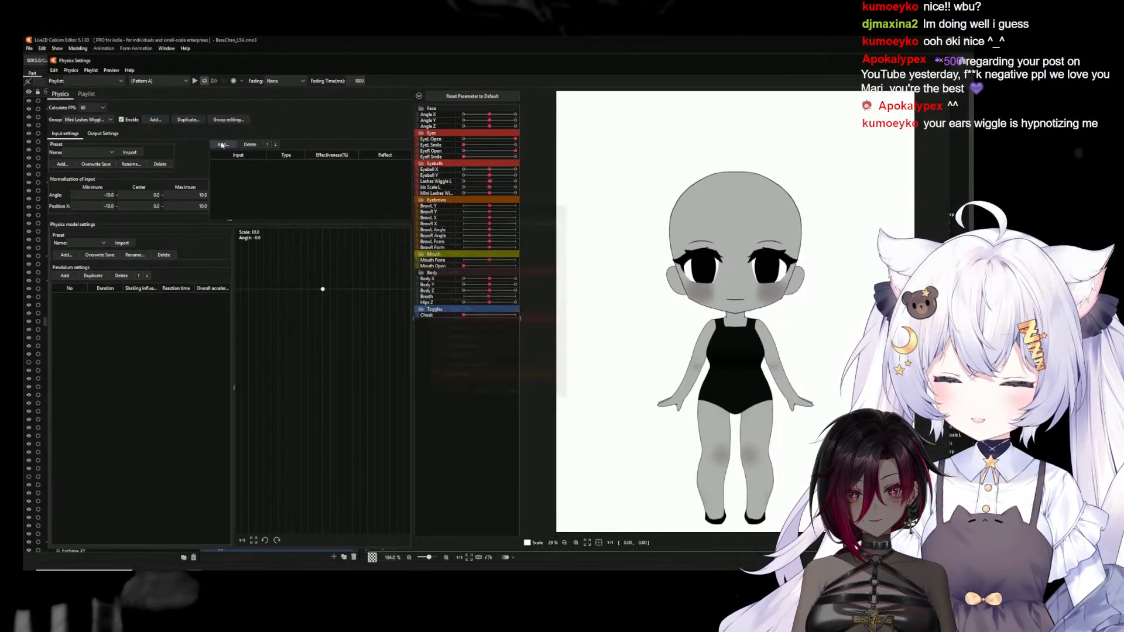
Add EyeL Open as the Mini Lashes Wiggle L group's input parameter and add one pendulum to its physics model
click(457, 280)
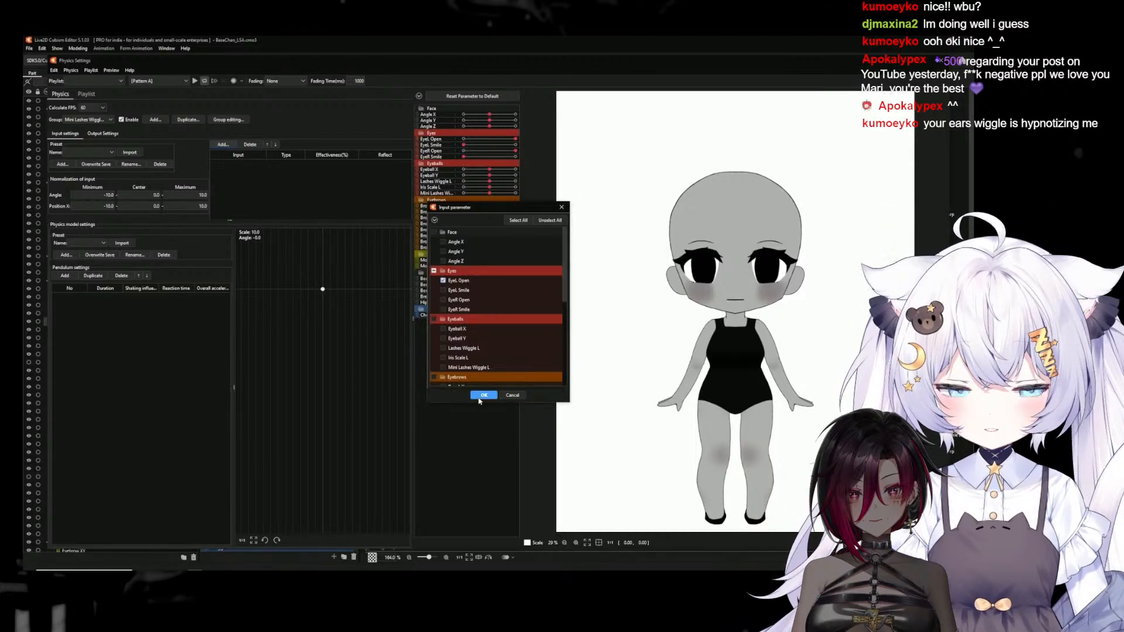
click(484, 395)
click(65, 278)
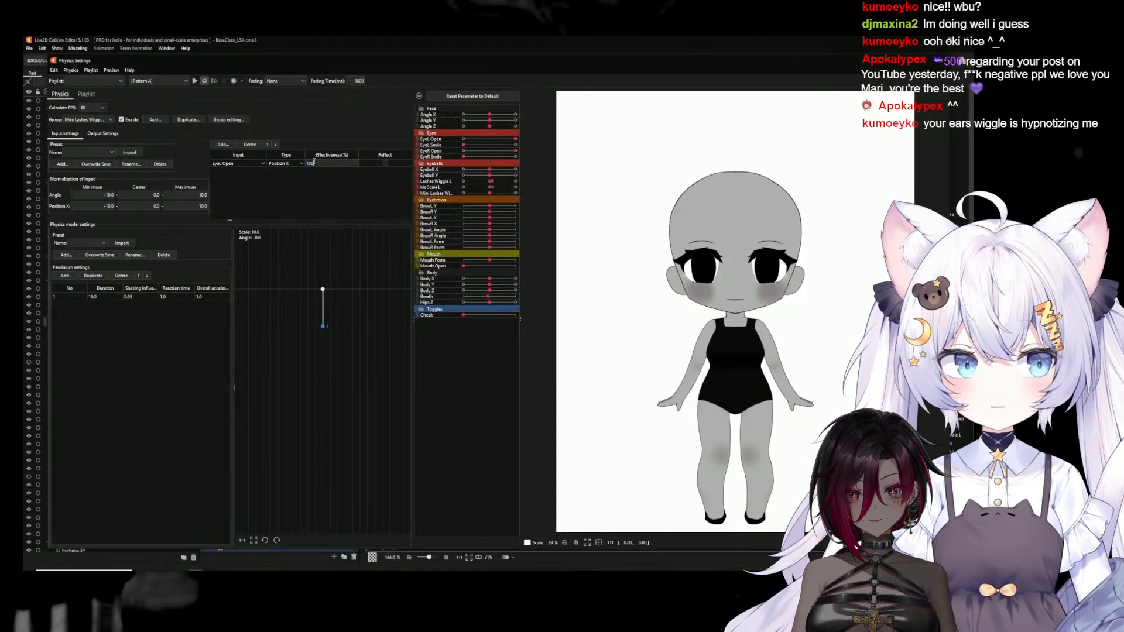
Set Mini Lashes Wiggle L as the group's output parameter, preview the physics on the face close up and close the physics settings
click(102, 134)
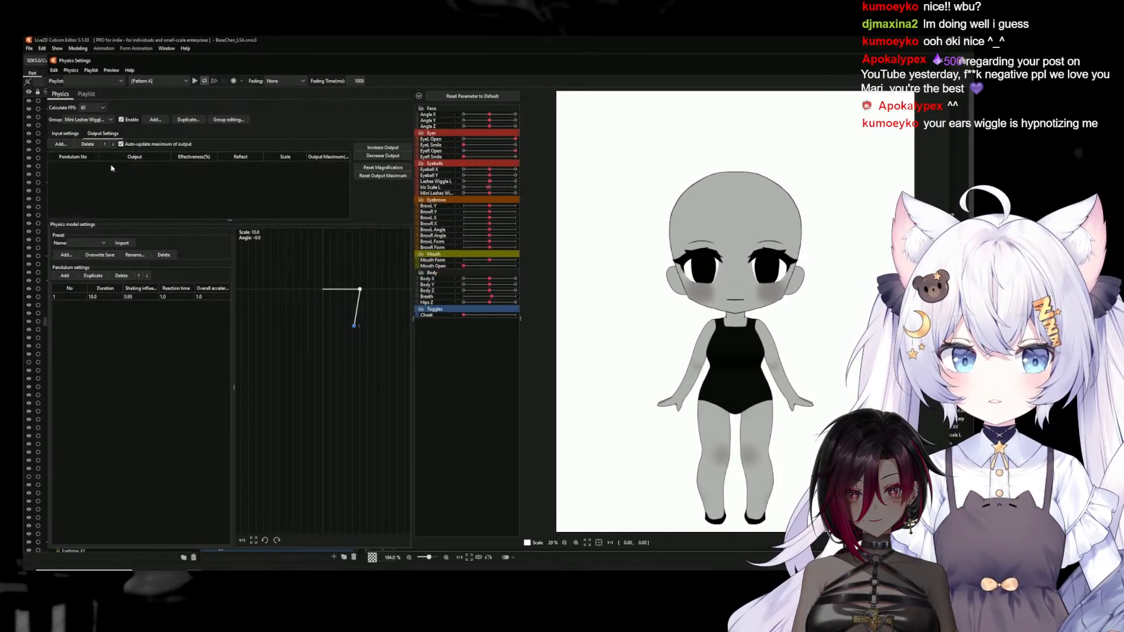
click(60, 144)
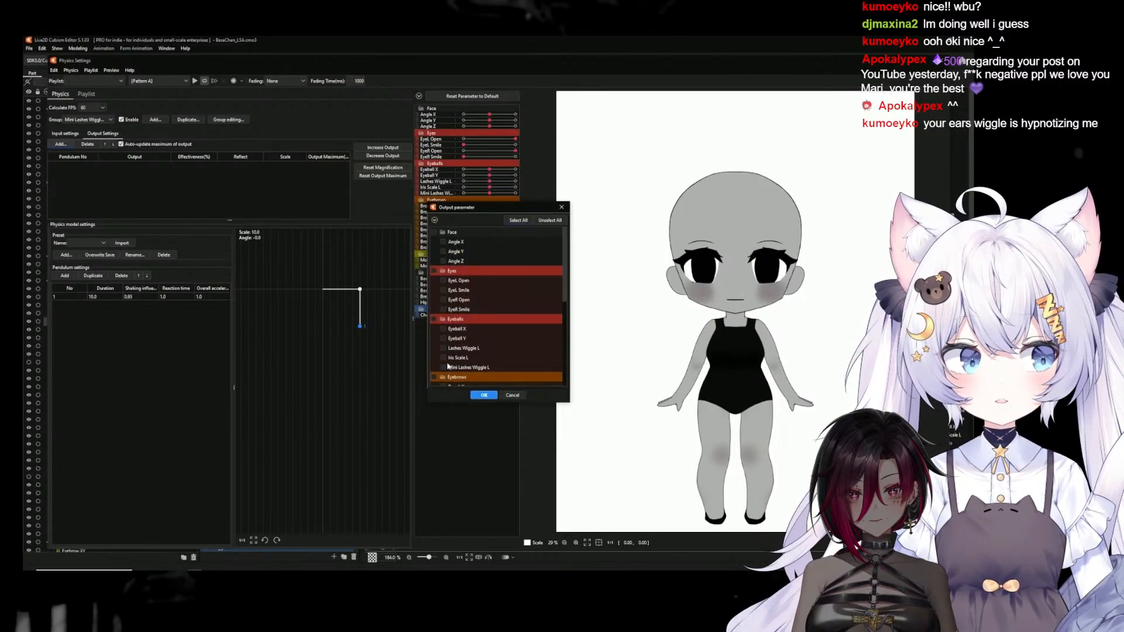
click(479, 396)
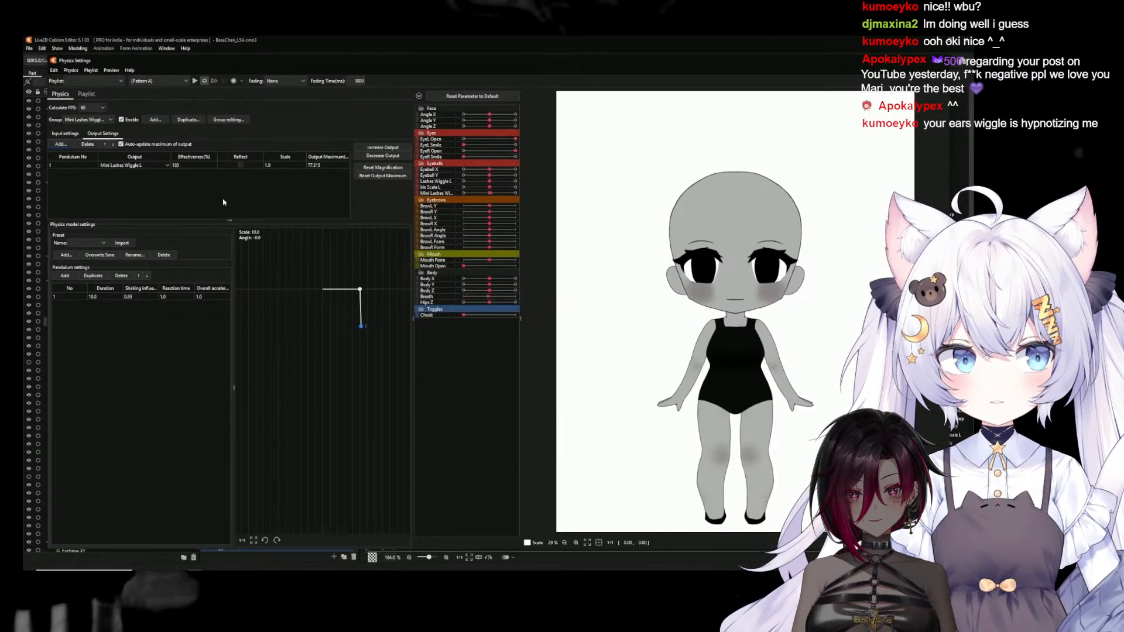
scroll(780, 259, up, 2)
scroll(780, 259, up, 6)
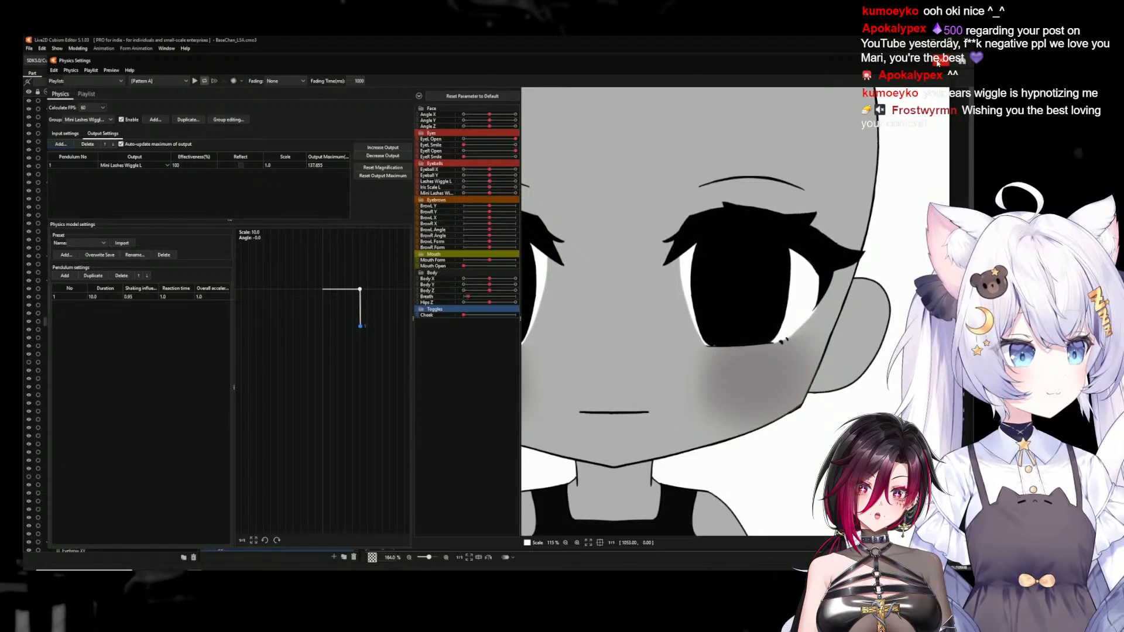
click(937, 62)
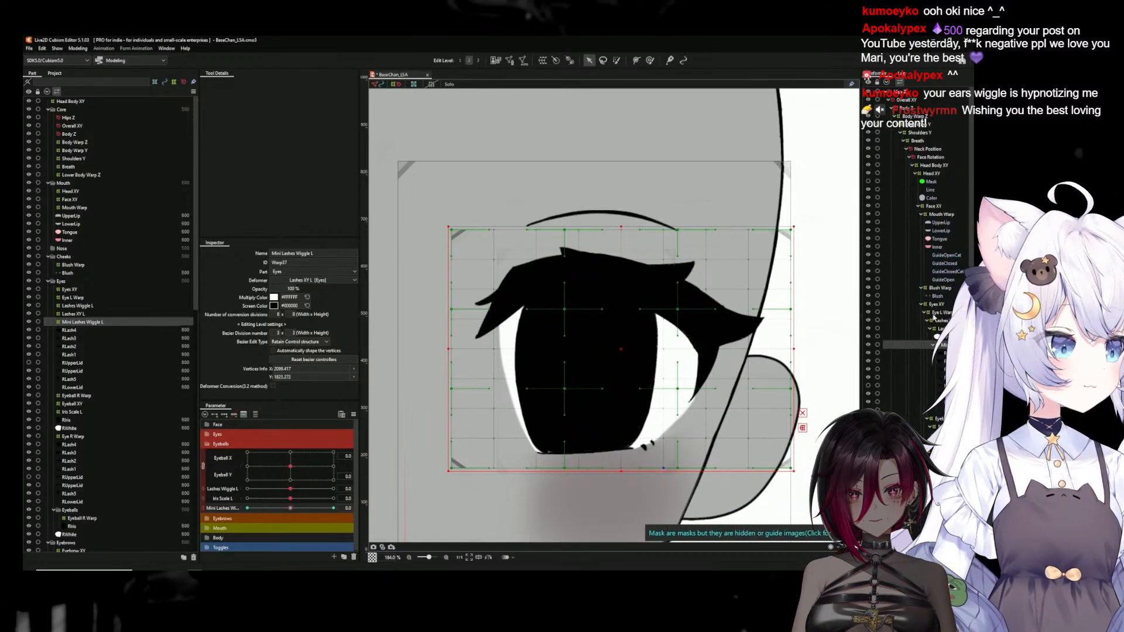
Examine the Eye L Warp and Eye R Warp deformers in the hierarchy and compare the areas they cover on the face
click(936, 305)
click(938, 312)
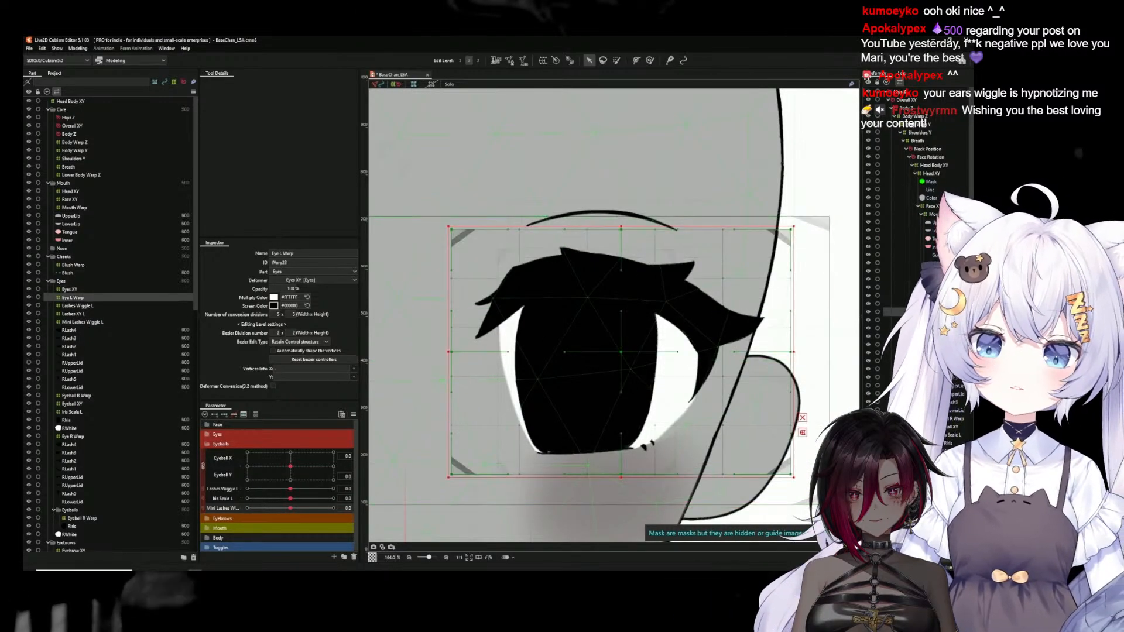
scroll(653, 387, down, 4)
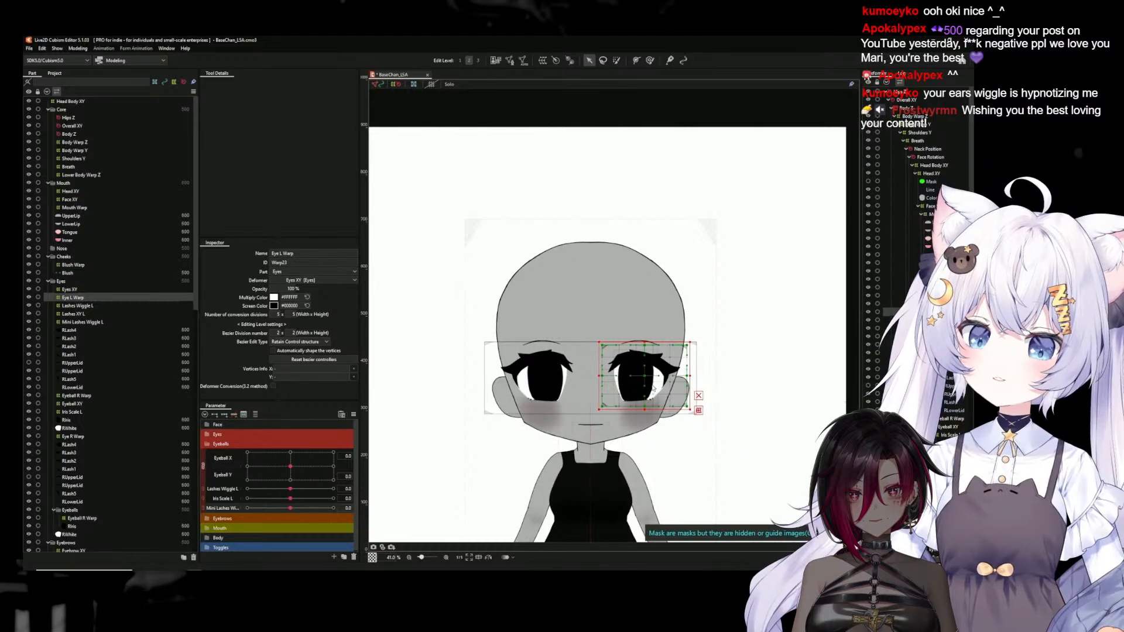
scroll(653, 387, up, 2)
scroll(931, 304, down, 3)
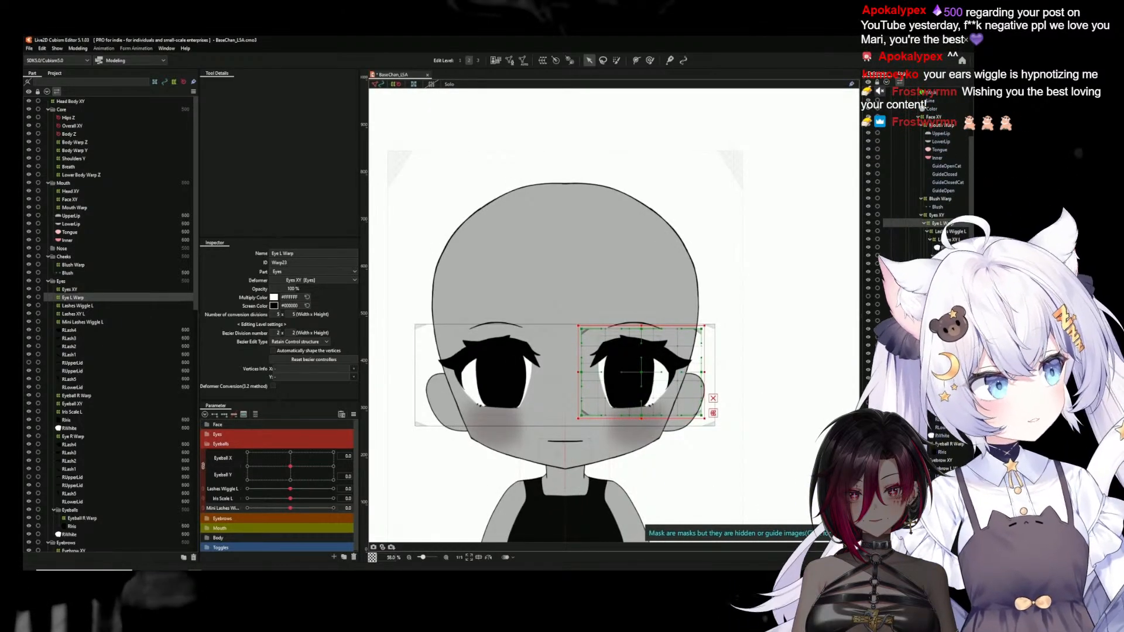
click(939, 362)
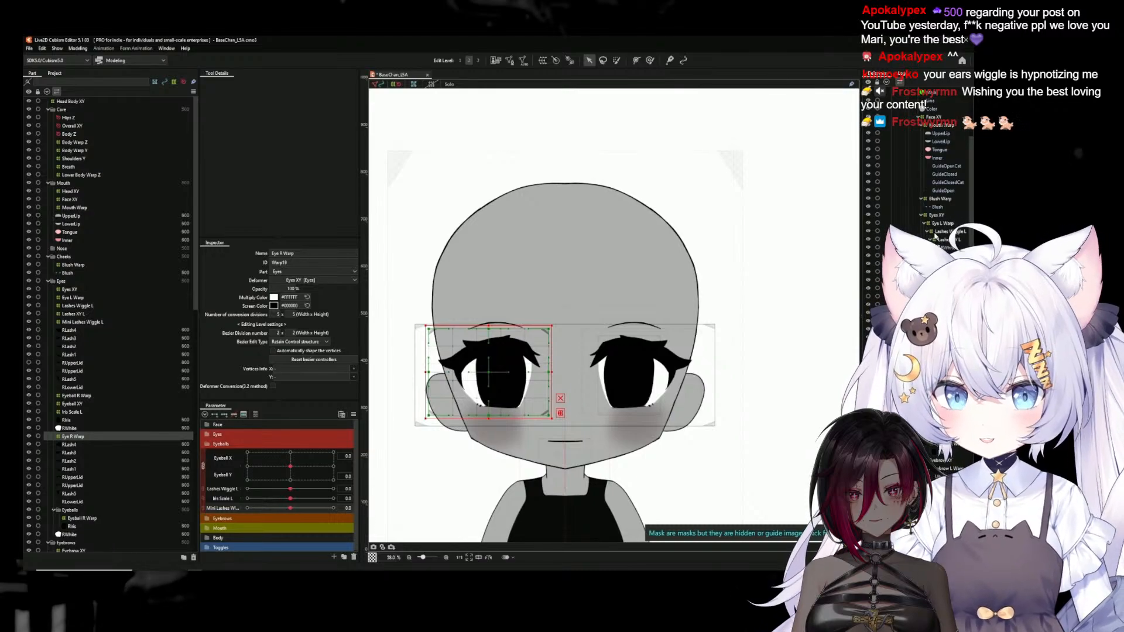
click(940, 223)
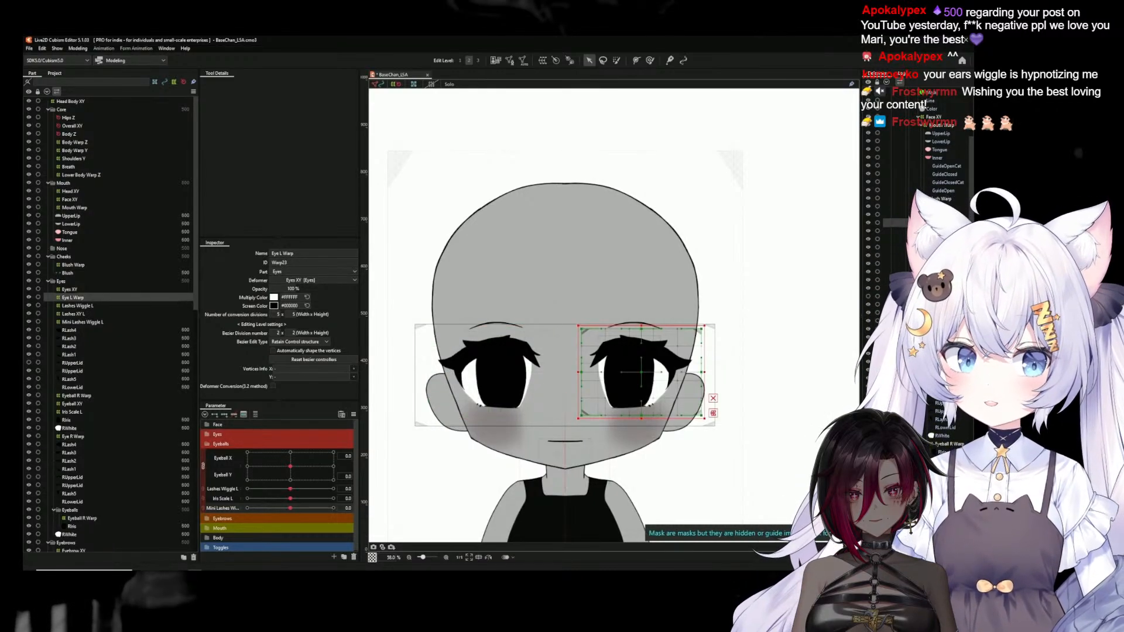
click(939, 215)
Select Eye L Warp together with all its child deformers and meshes, including the iris, and duplicate them by copy and paste
click(941, 223)
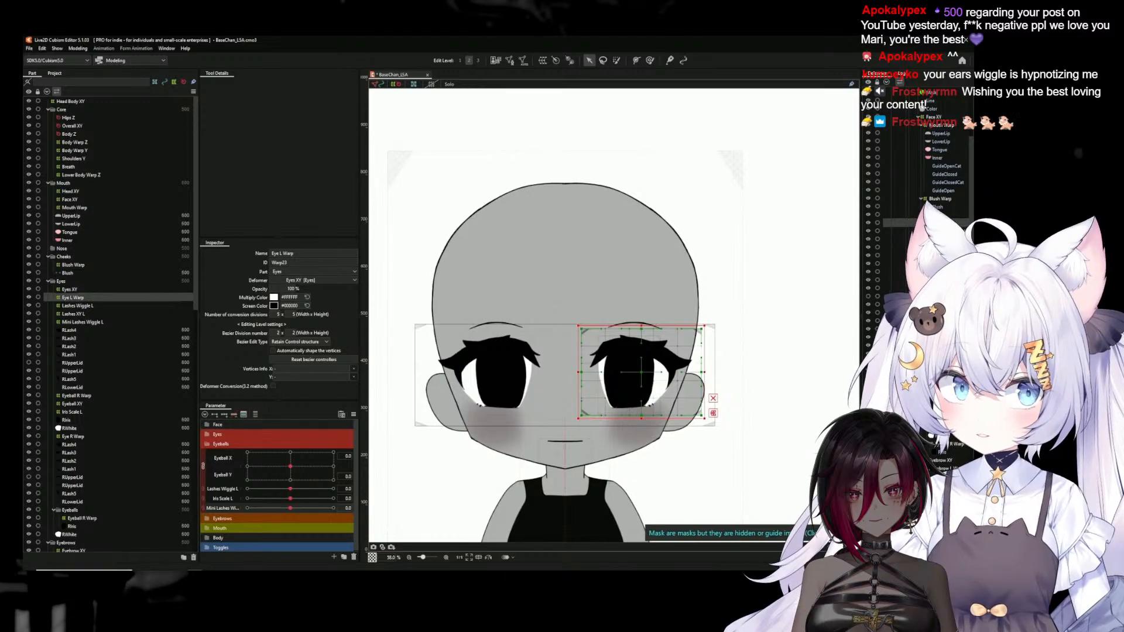
shift+click(943, 322)
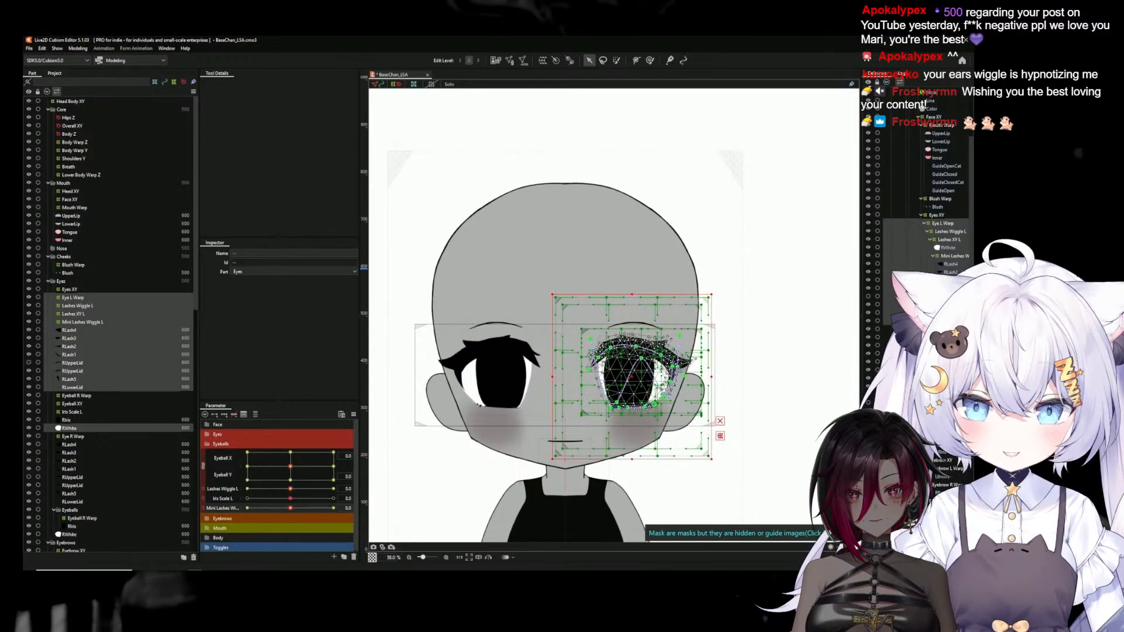
click(944, 354)
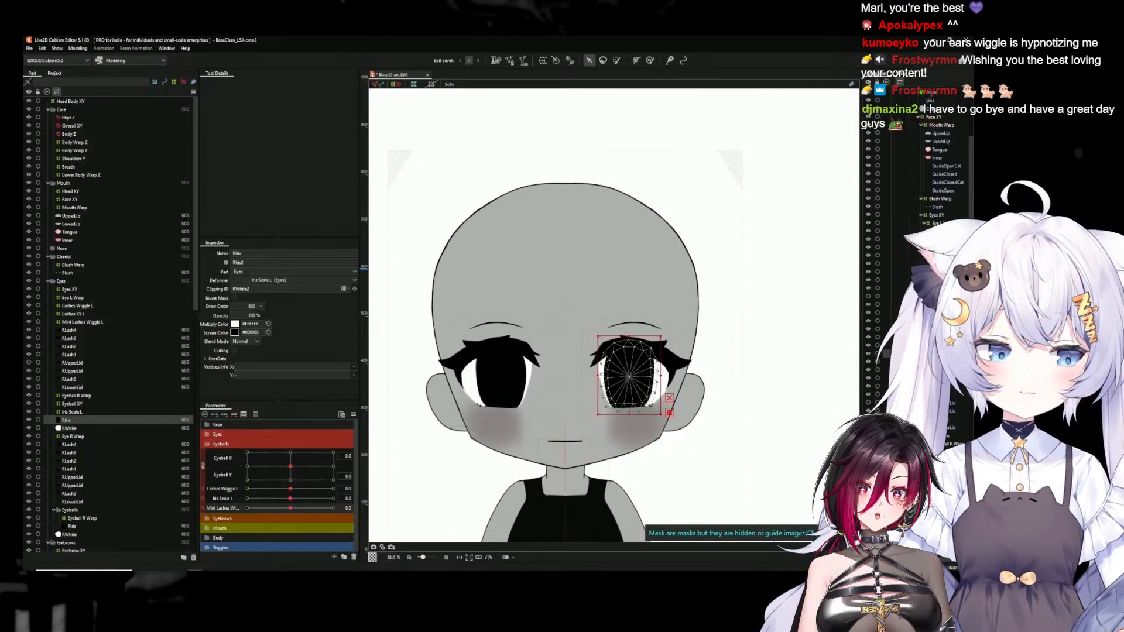
click(939, 224)
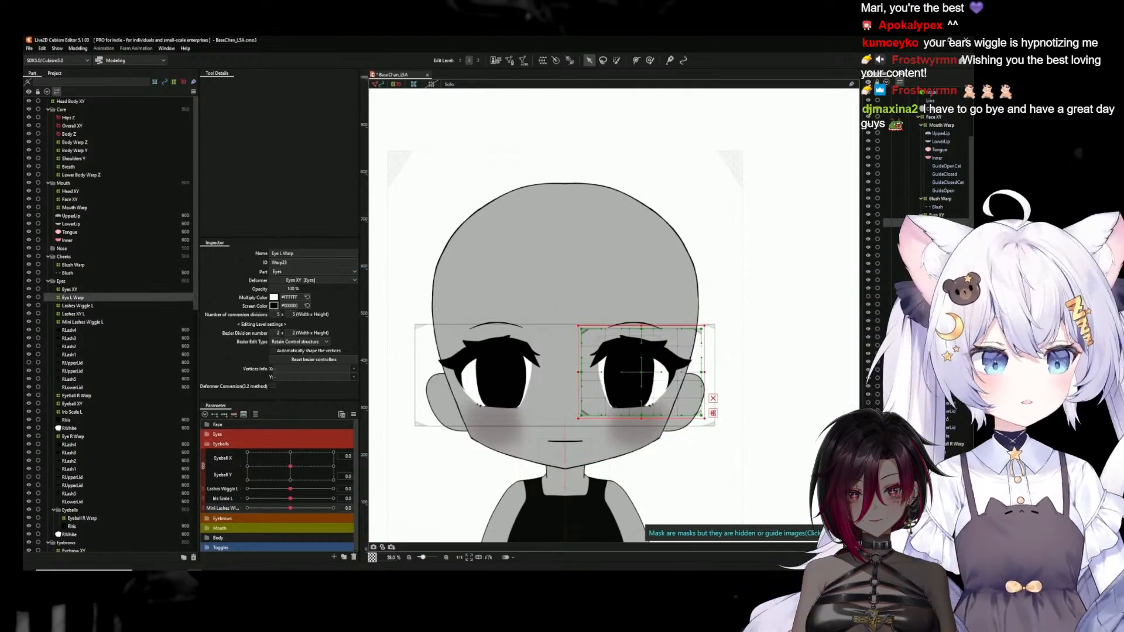
shift+click(944, 354)
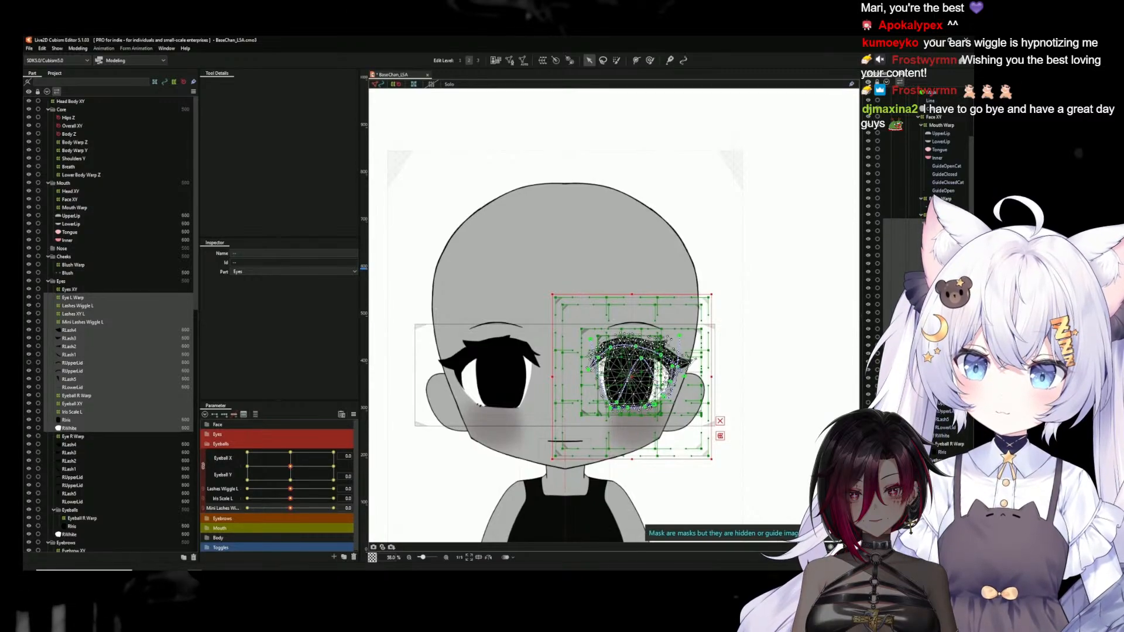
key(ctrl+c)
key(ctrl+v)
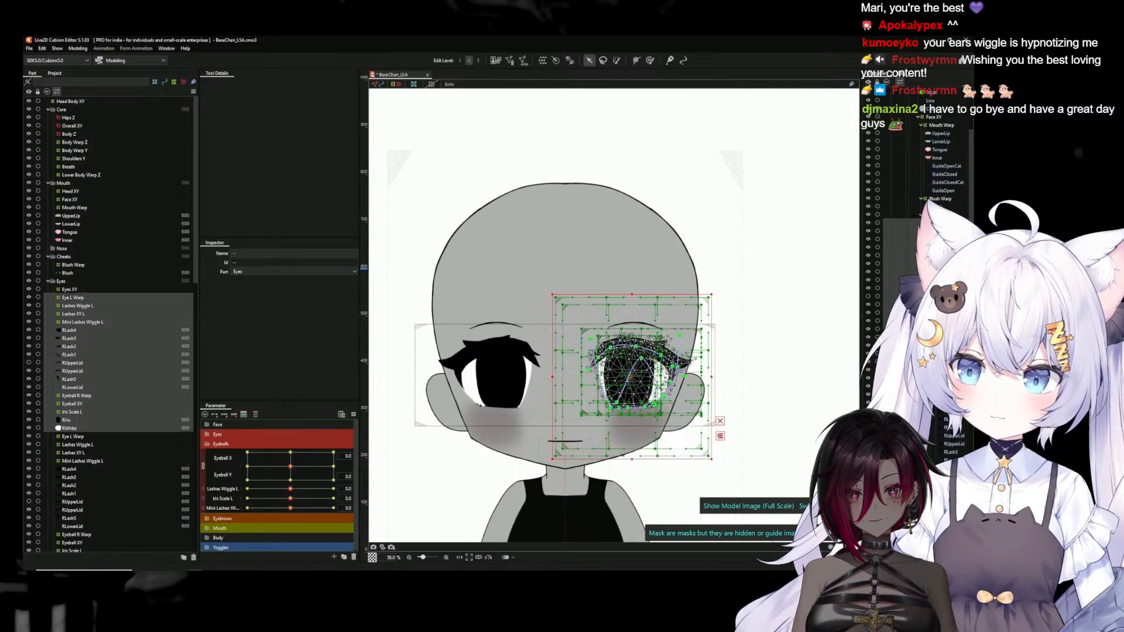
Reflect the selected eye rig horizontally with Eyeball X as a reflected parameter and place it over the opposite eye
right_click(639, 387)
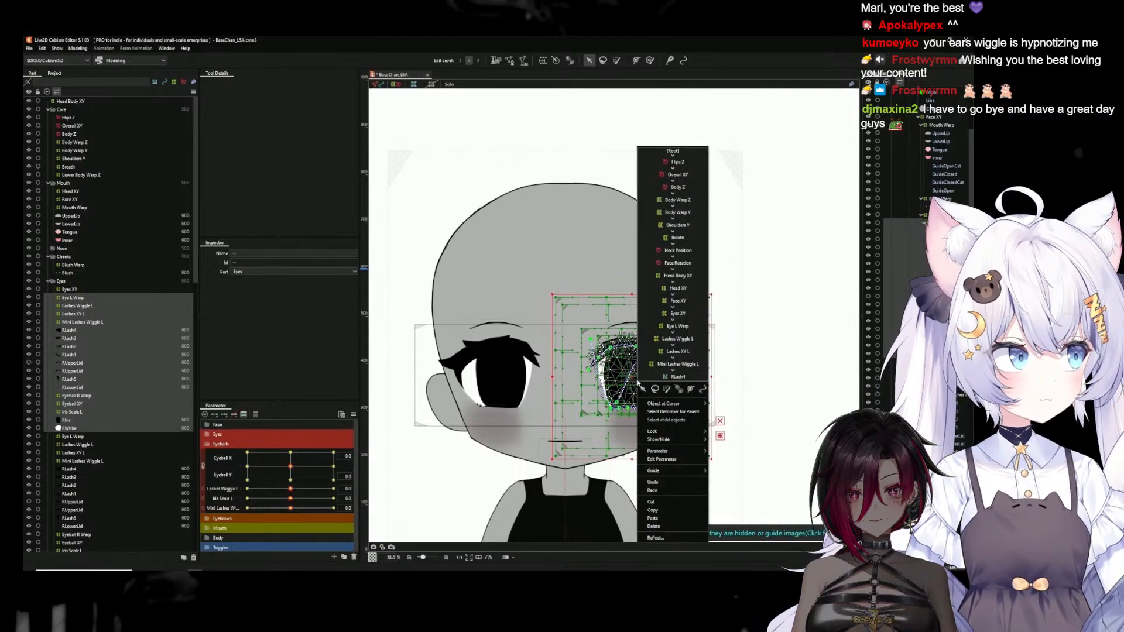
click(659, 538)
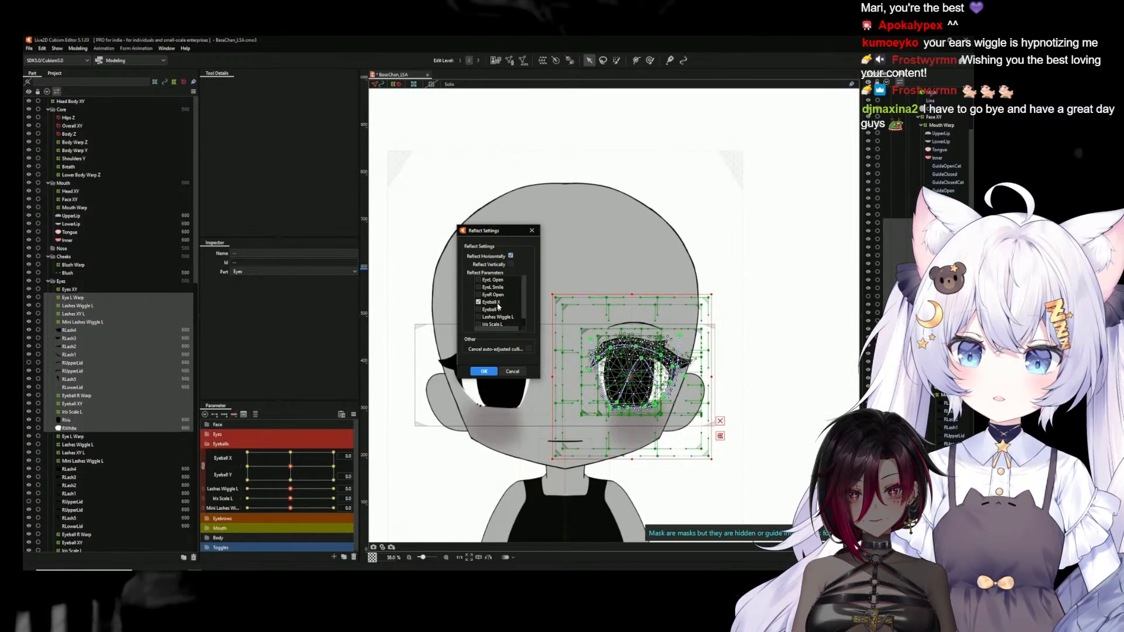
scroll(498, 307, down, 1)
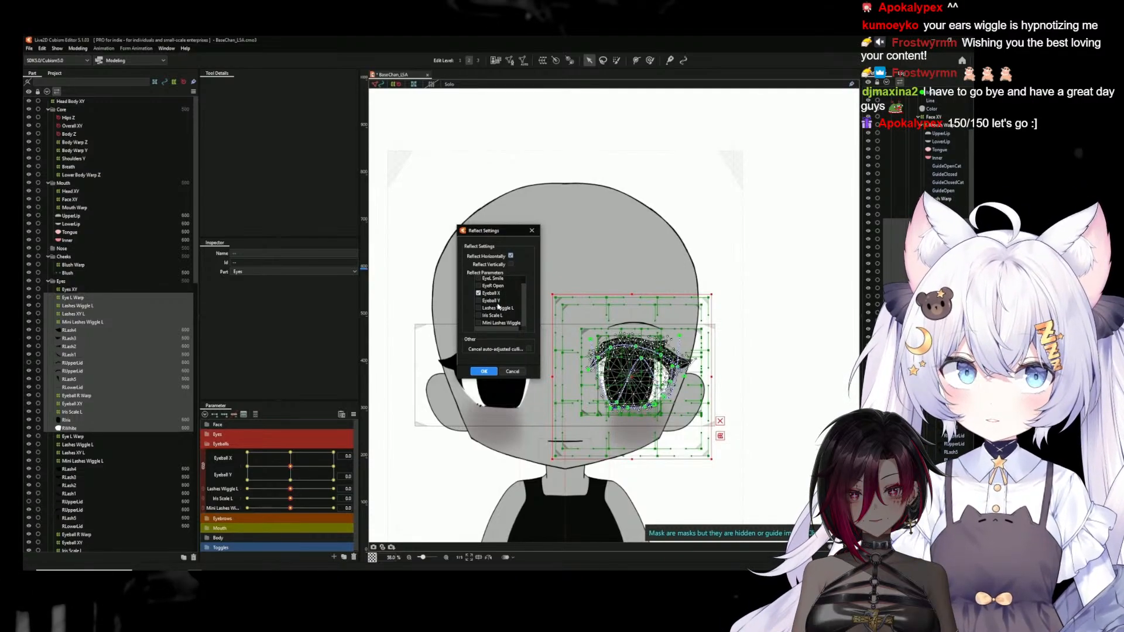
click(484, 371)
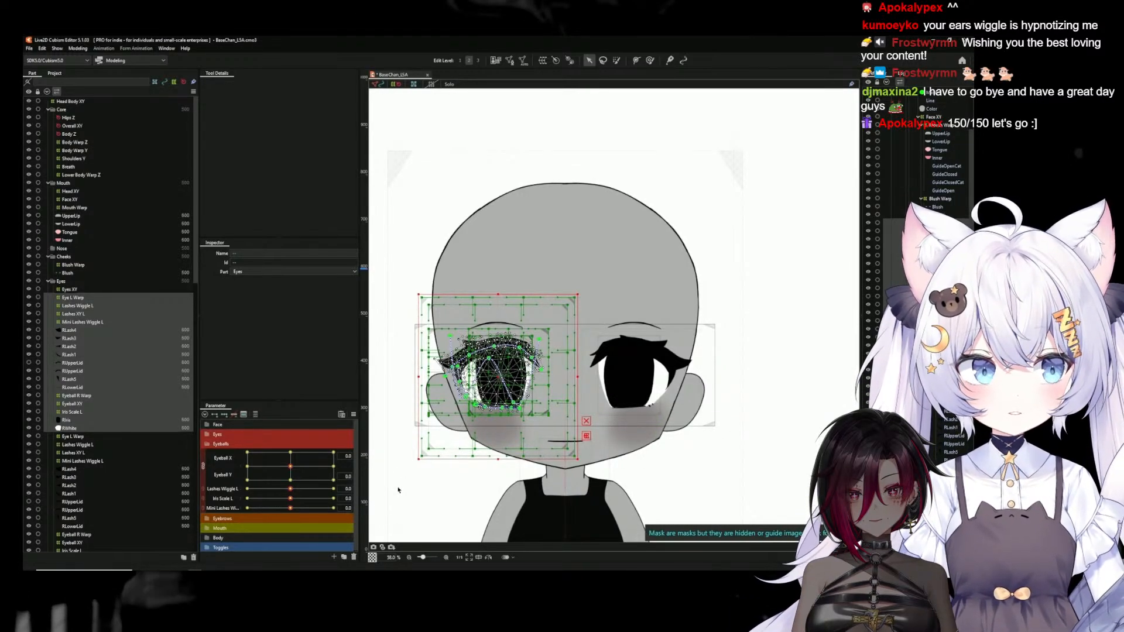
Rename the mirrored eye's top warp deformer to Eye R Warp
click(397, 529)
click(545, 333)
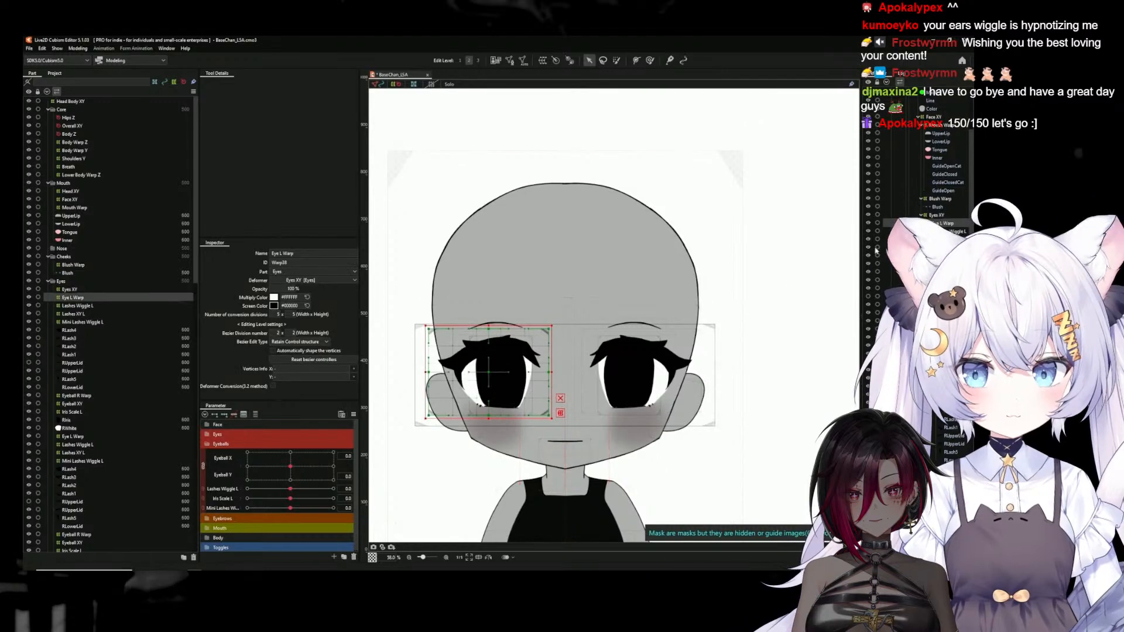
drag(272, 253, 281, 253)
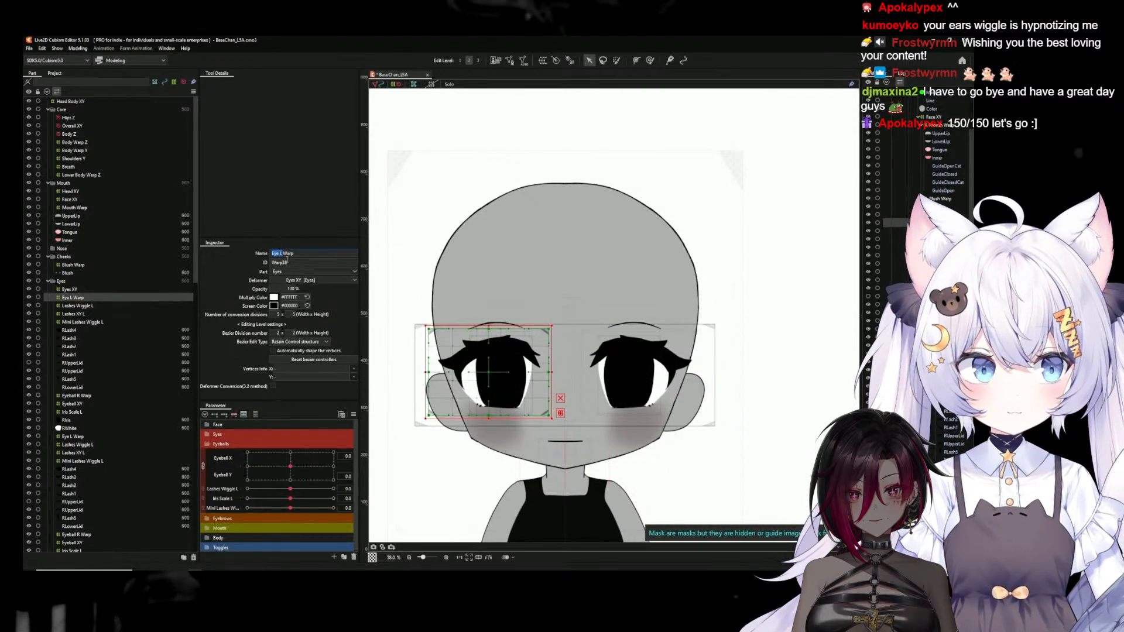
text(Eye R)
key(Return)
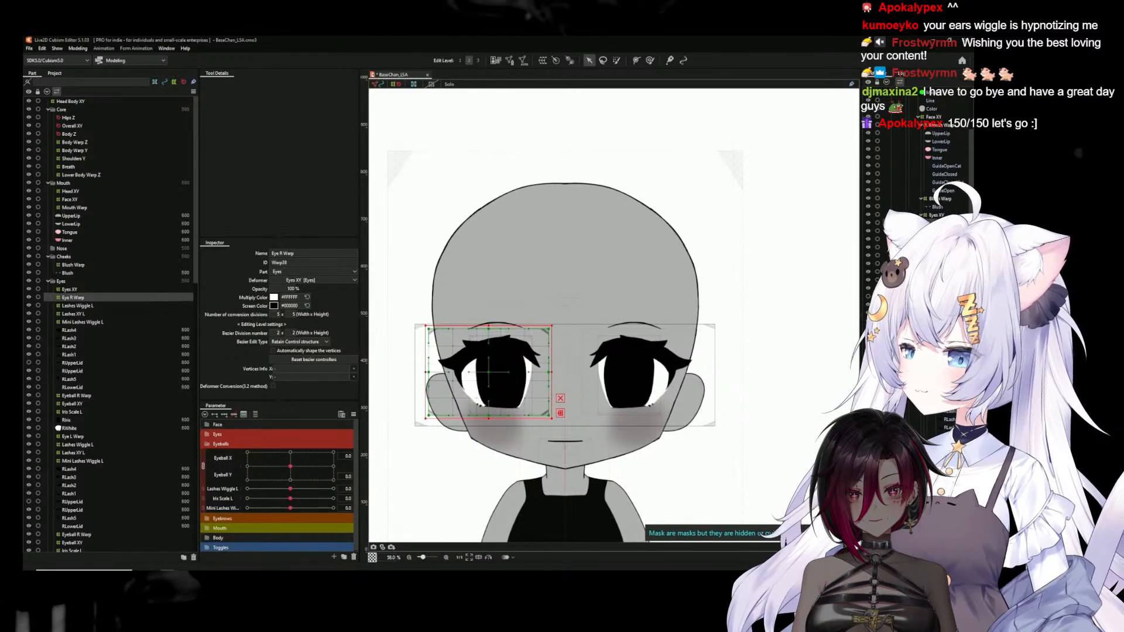
mouse_move(291, 466)
mouse_down()
mouse_move(218, 475)
mouse_move(251, 486)
mouse_move(304, 462)
mouse_move(291, 469)
mouse_up()
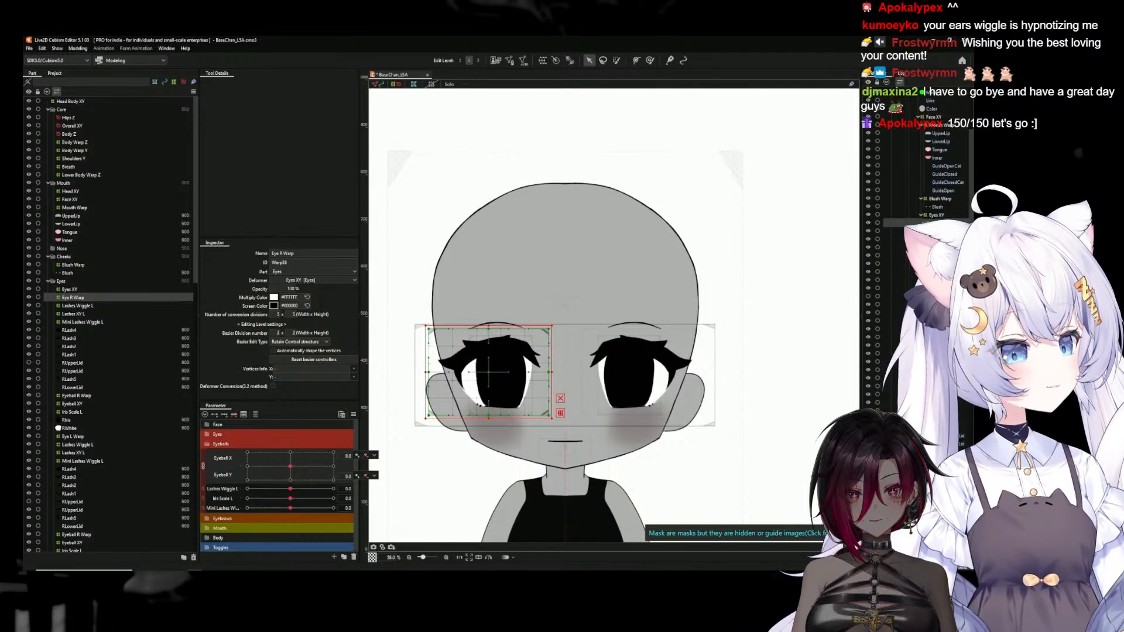
Check which parameters the old Eye R Warp is keyed to and delete that deformer
click(924, 230)
click(937, 239)
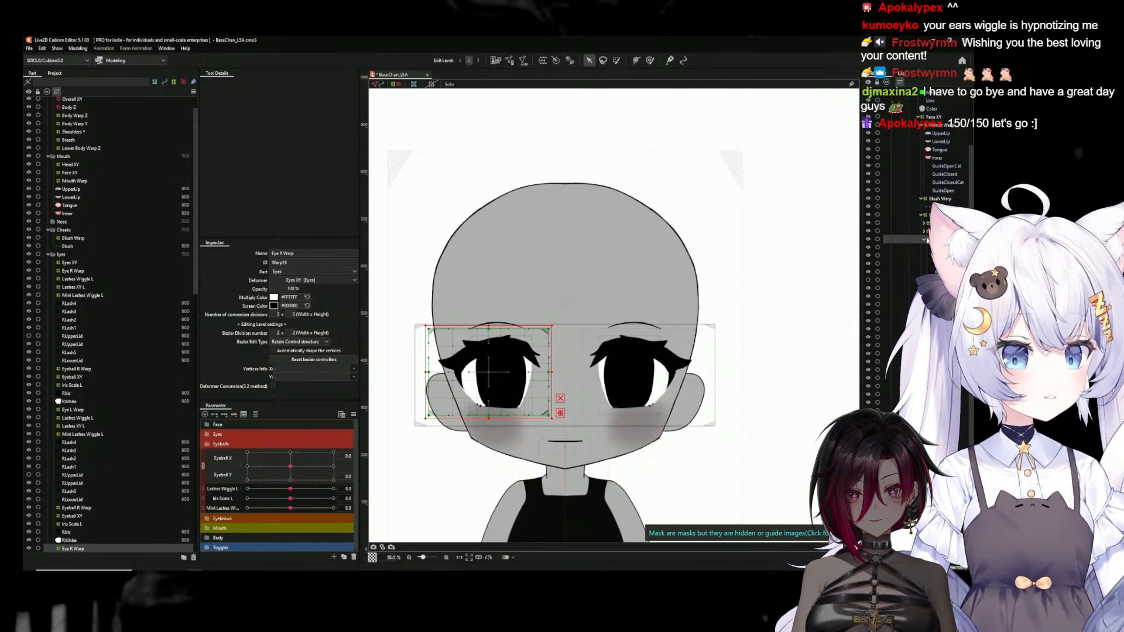
click(256, 414)
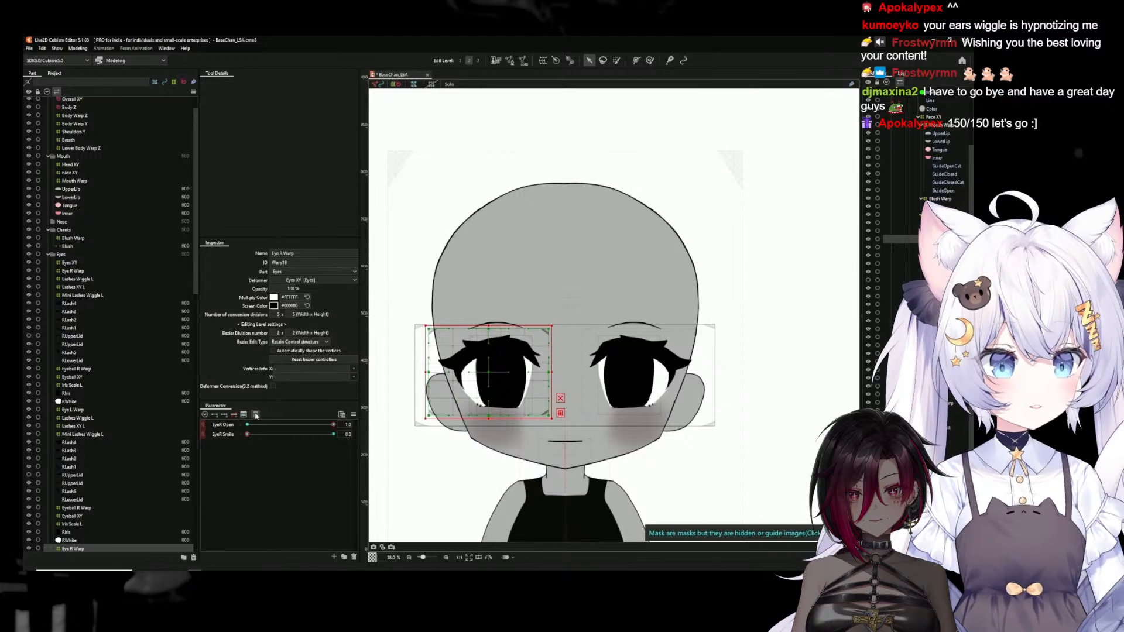
click(256, 415)
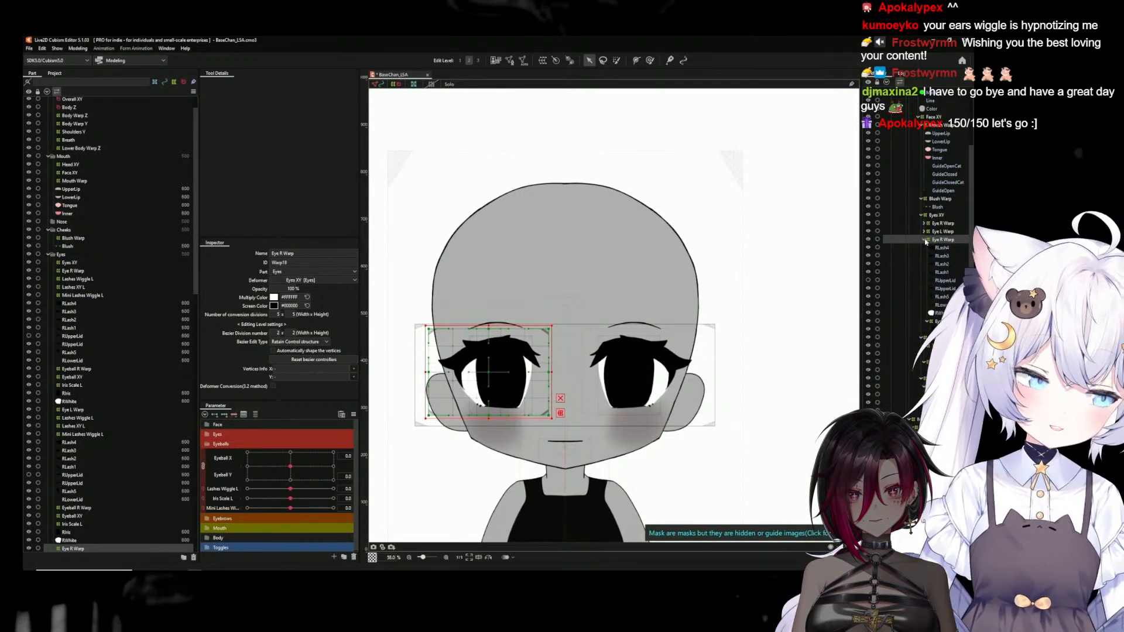
click(925, 240)
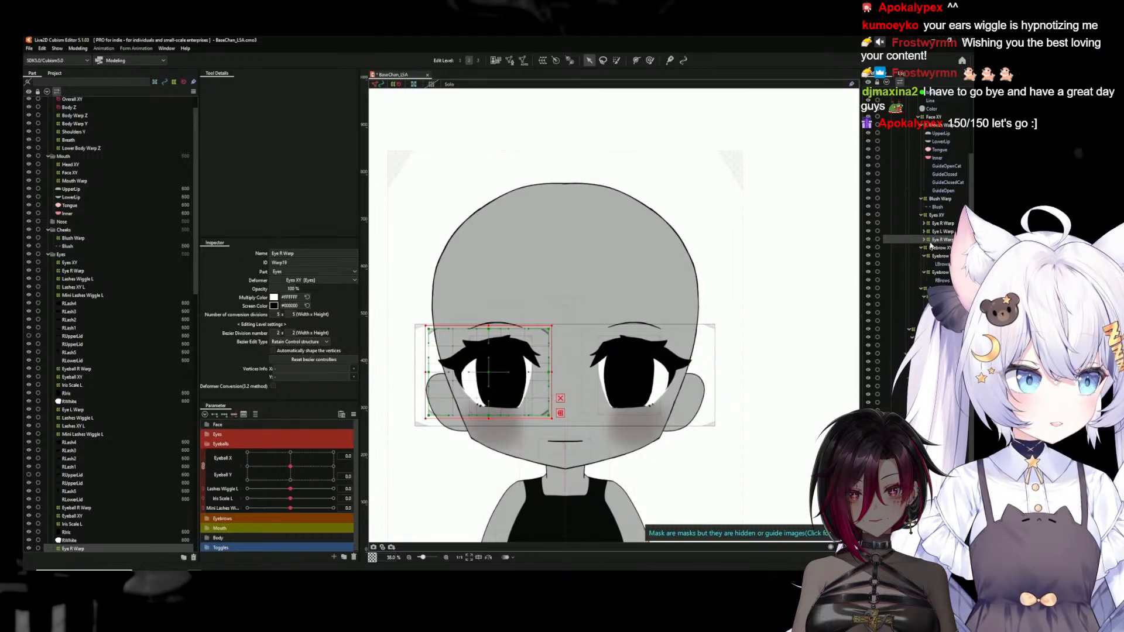
click(930, 244)
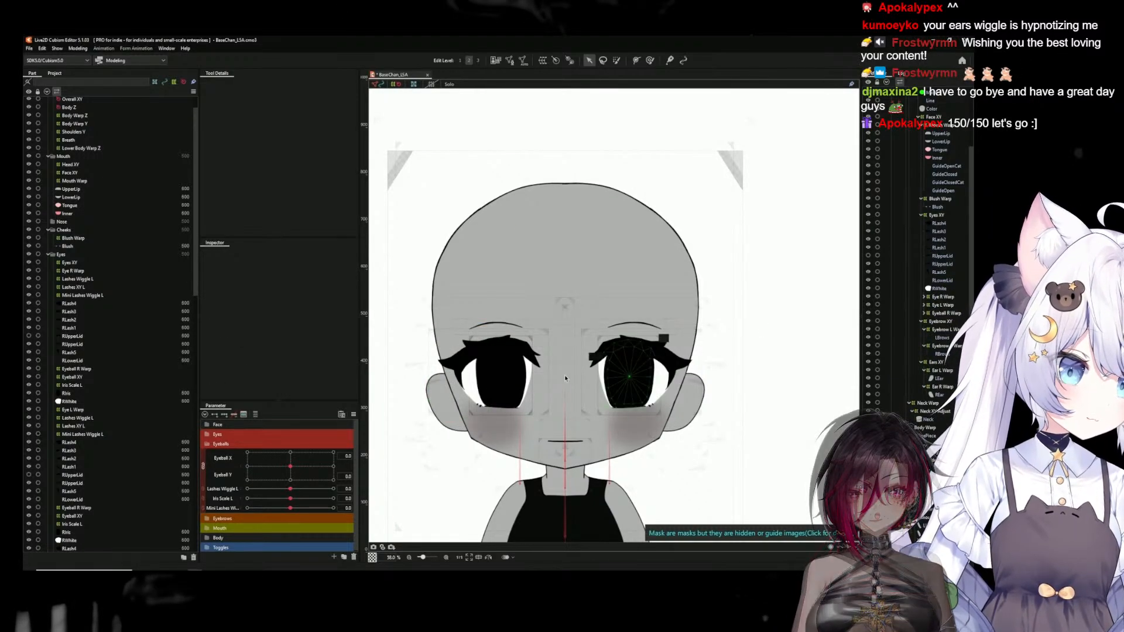
Test the eyeball, Lashes Wiggle L, Iris Scale L and Mini Lashes Wiggle L parameters on both eyes, returning each to 0
drag(291, 467, 223, 484)
click(290, 489)
drag(291, 499, 235, 500)
click(291, 499)
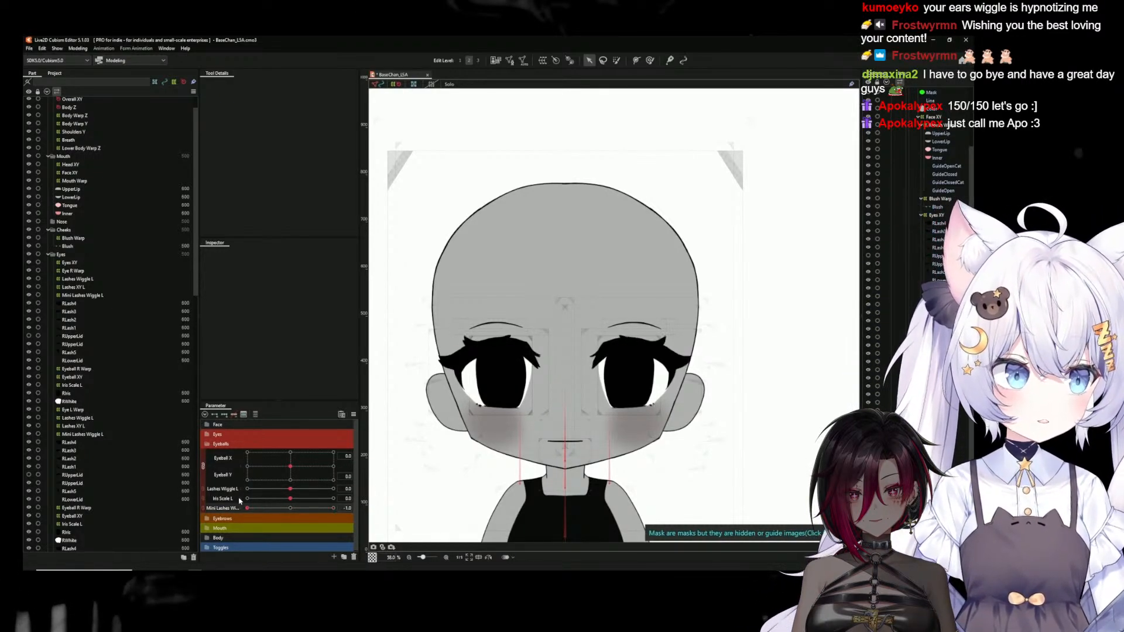
click(290, 509)
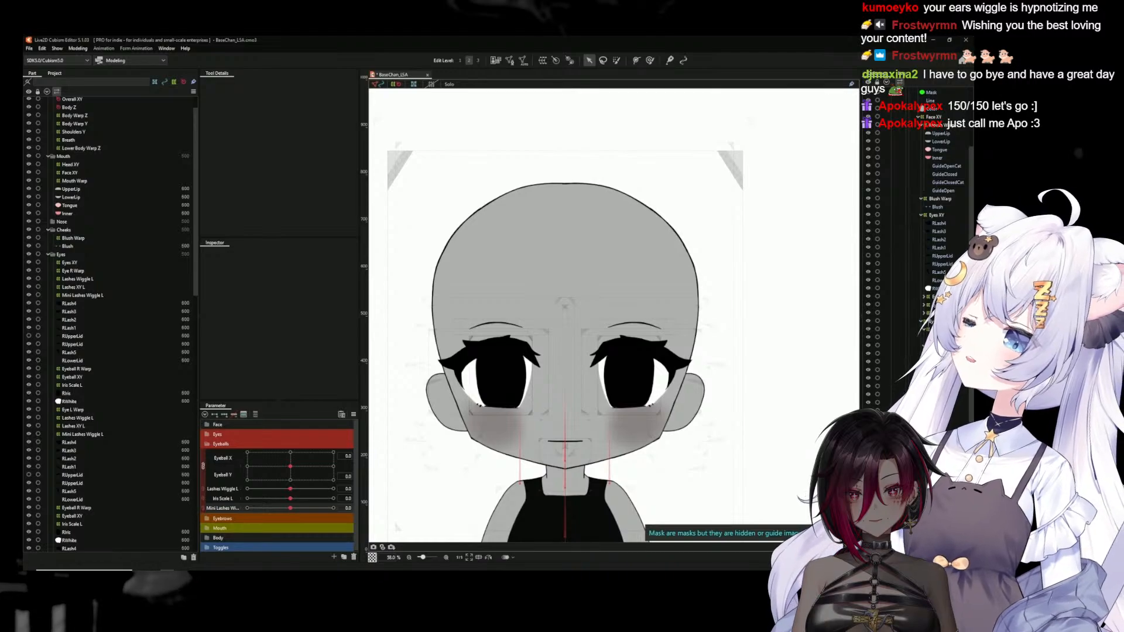
Locate the RLash2 mesh in the deformer hierarchy and set Mini Lashes Wiggle L to 1 to check how the lashes move
click(447, 366)
click(67, 459)
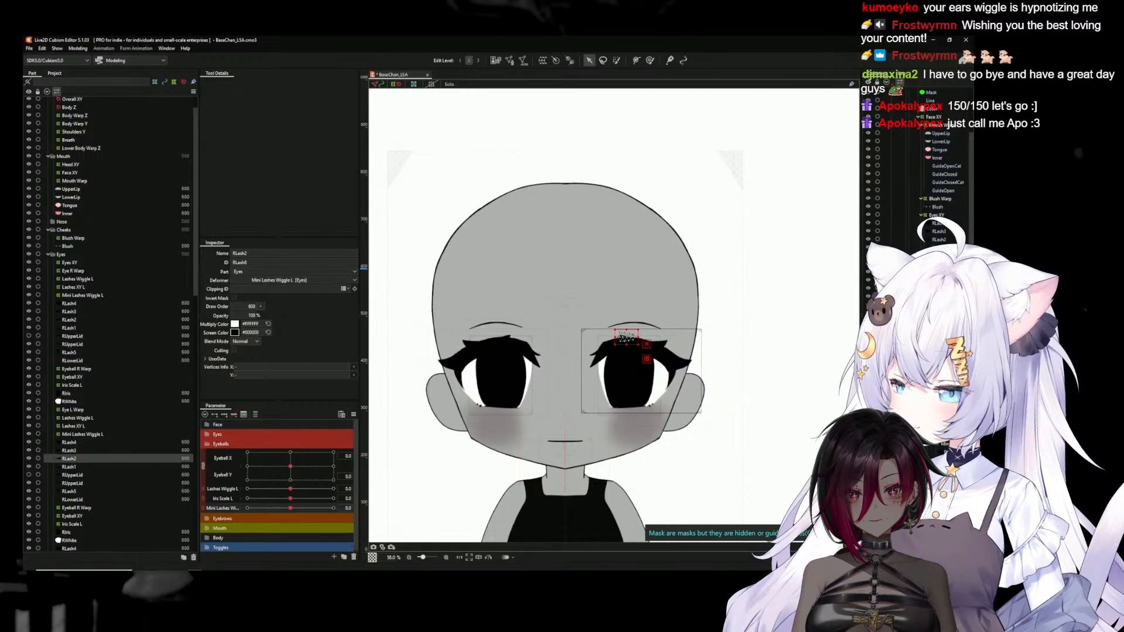
scroll(938, 435, down, 5)
scroll(920, 319, up, 4)
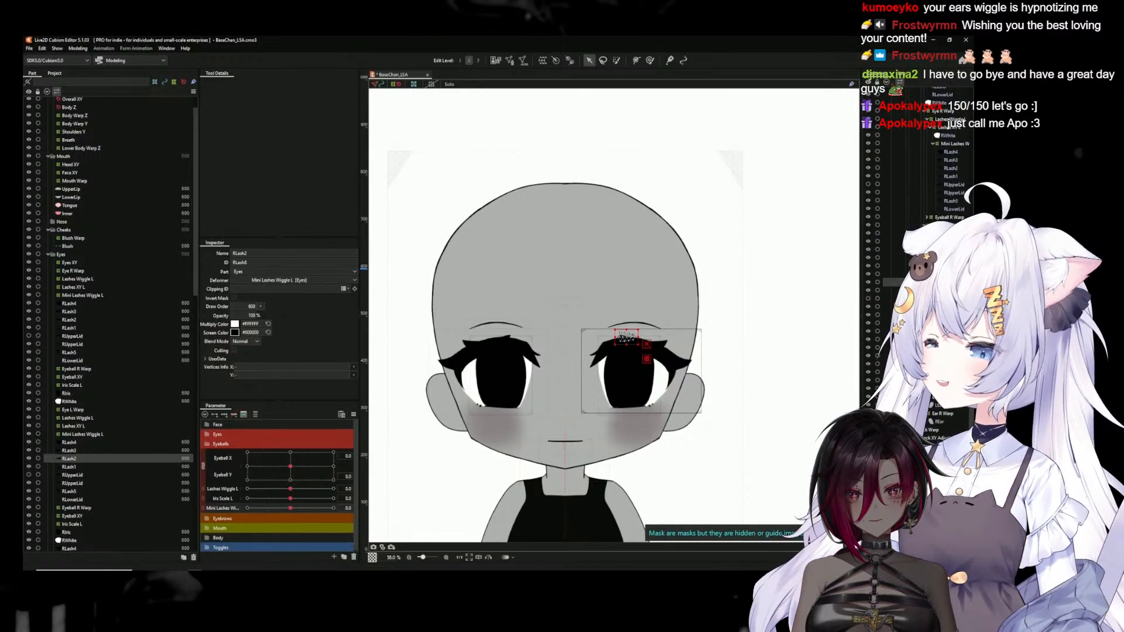
scroll(921, 319, up, 6)
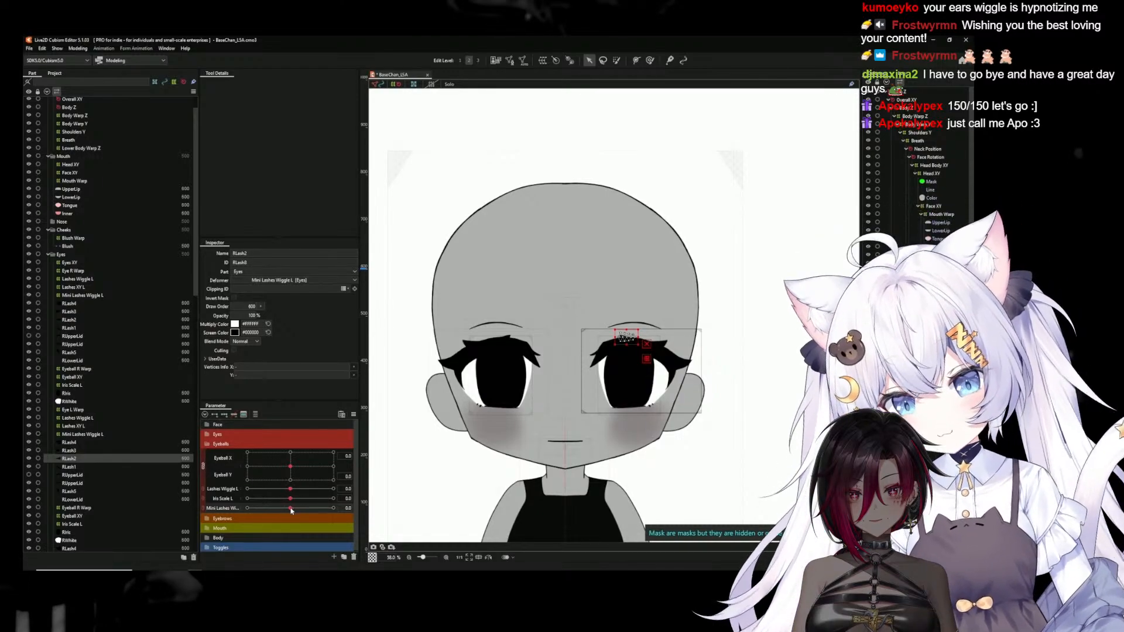
drag(293, 508, 379, 502)
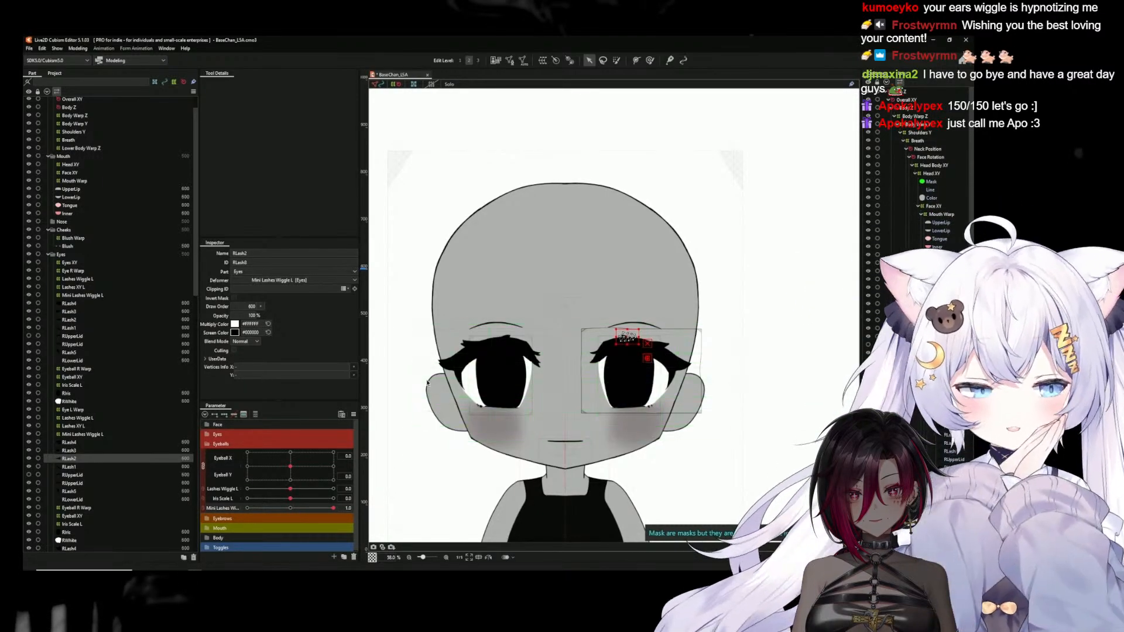
Delete the old right-eye meshes directly under Eyes XY: the lashes, upper and lower lids, and RWhite
scroll(625, 372, up, 8)
click(460, 332)
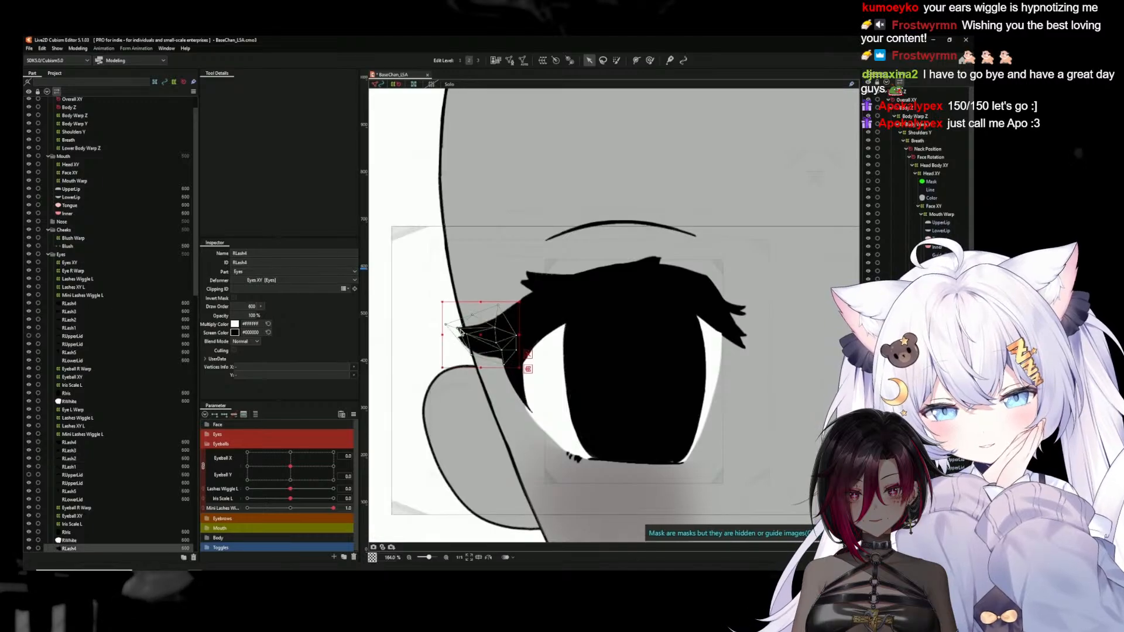
scroll(103, 434, down, 5)
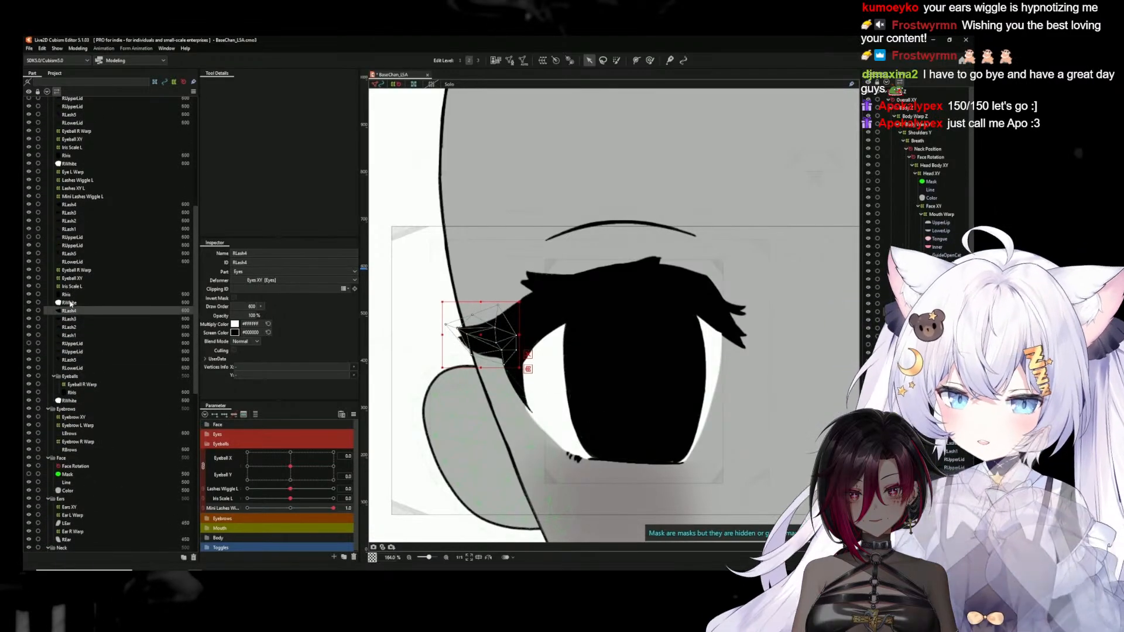
click(68, 297)
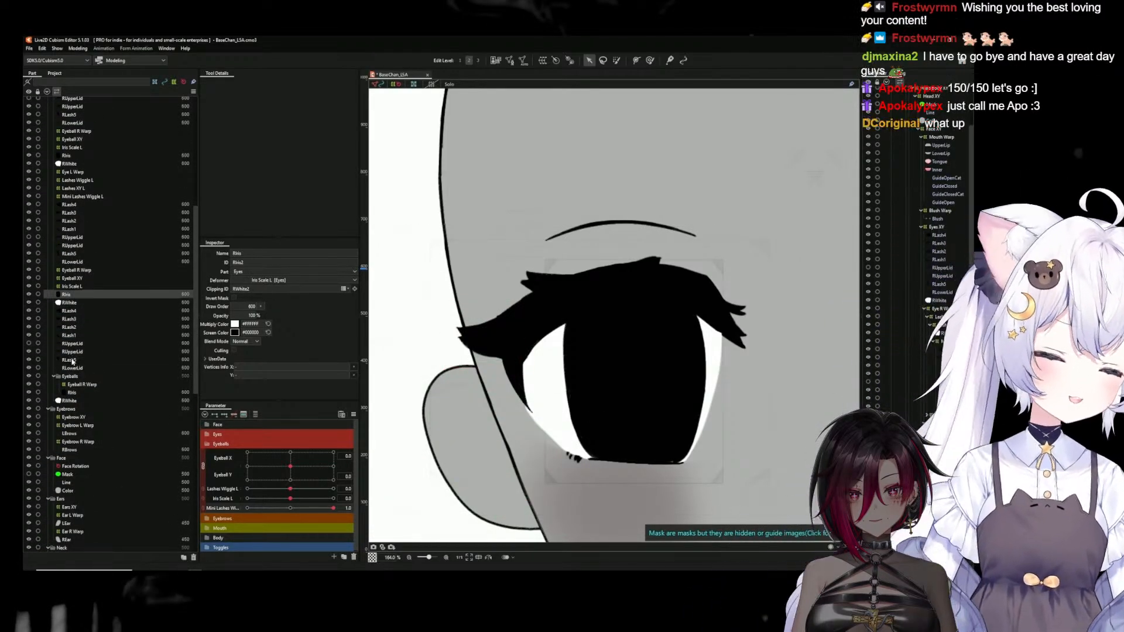
shift+click(72, 359)
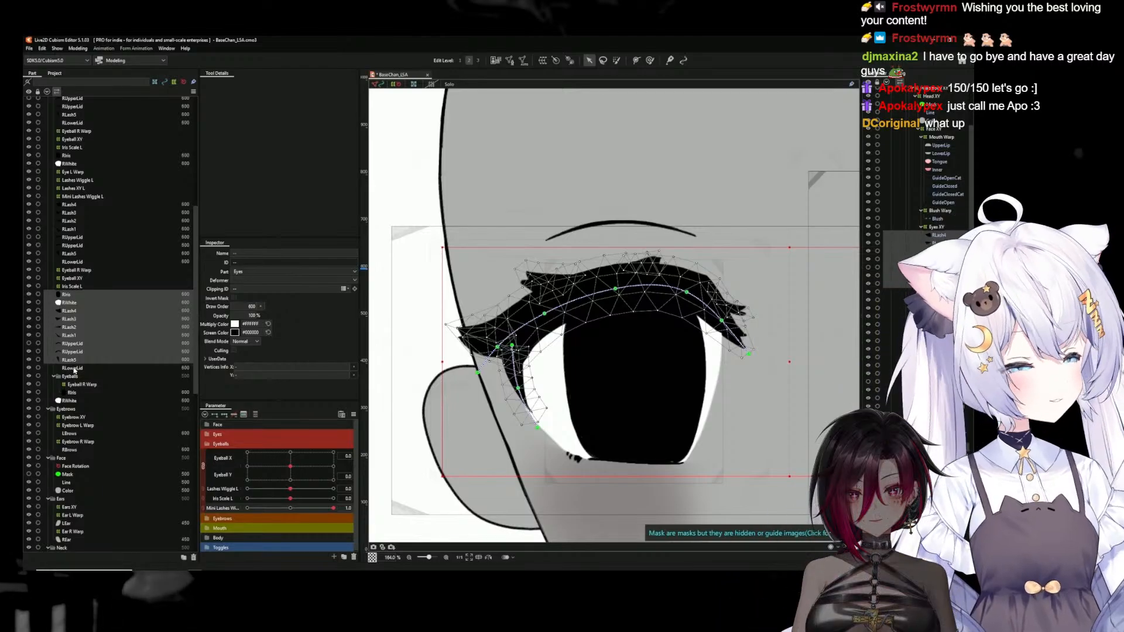
shift+click(74, 368)
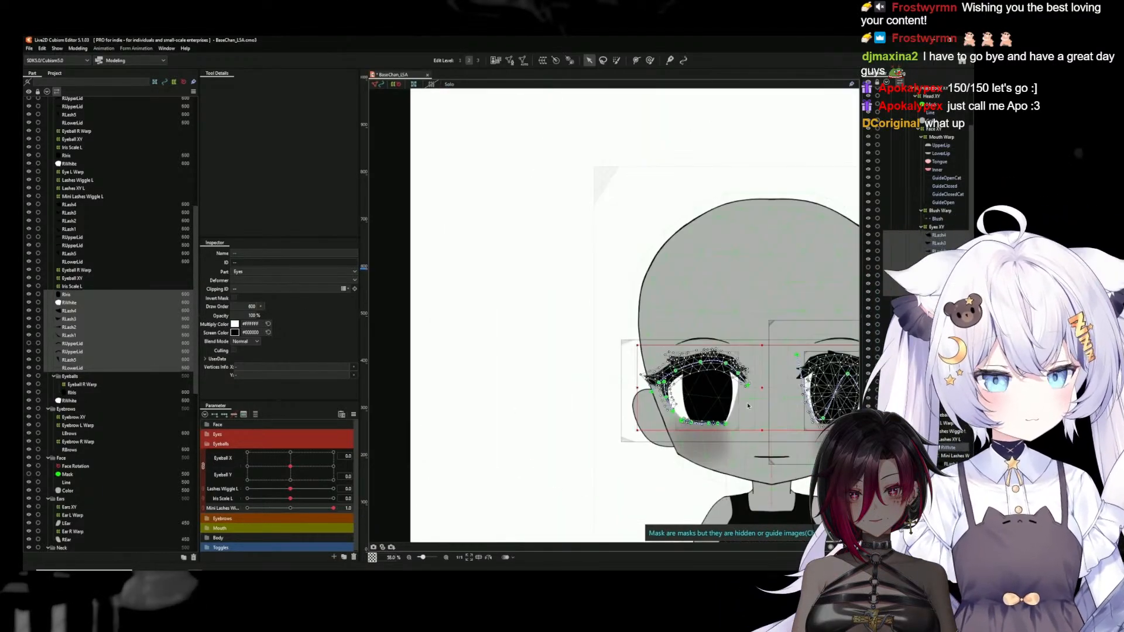
scroll(795, 400, down, 5)
drag(794, 400, 585, 368)
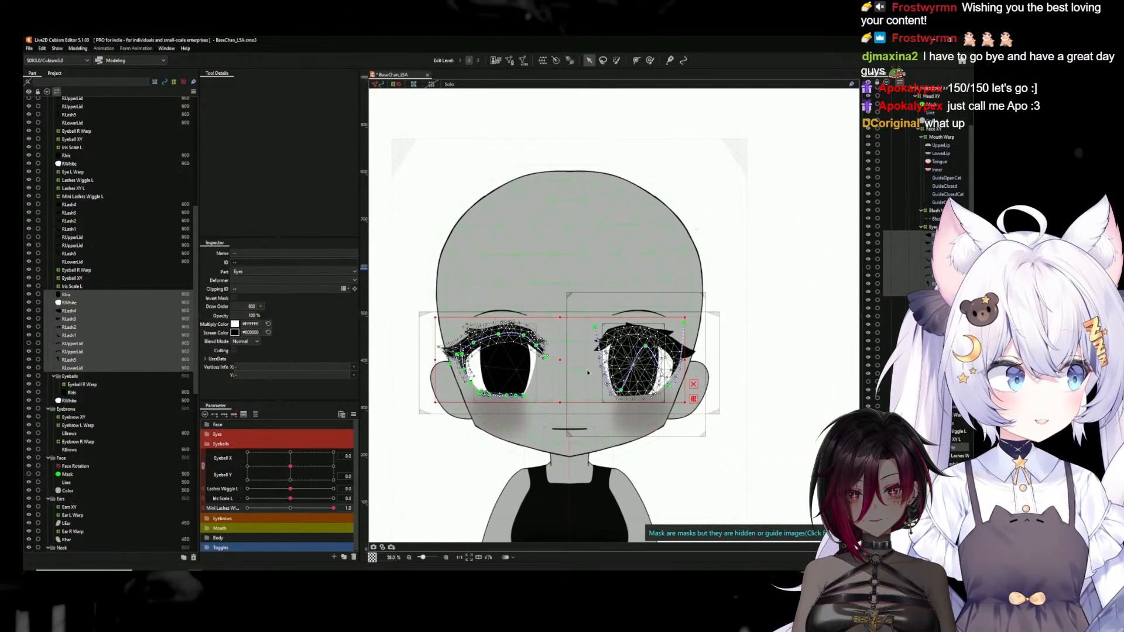
click(939, 301)
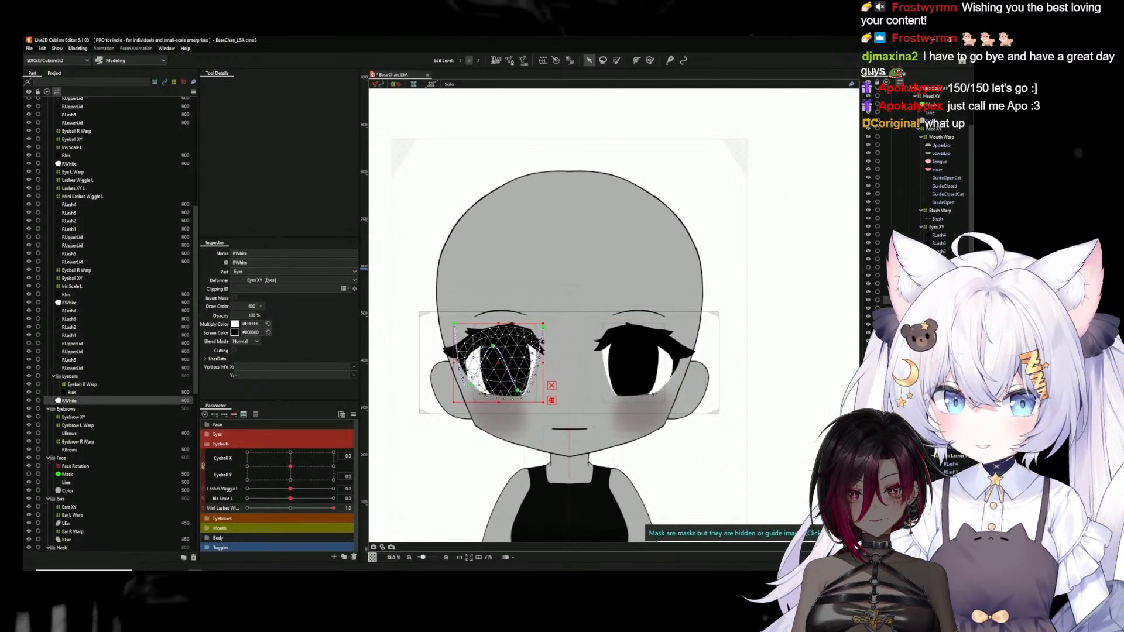
shift+click(939, 235)
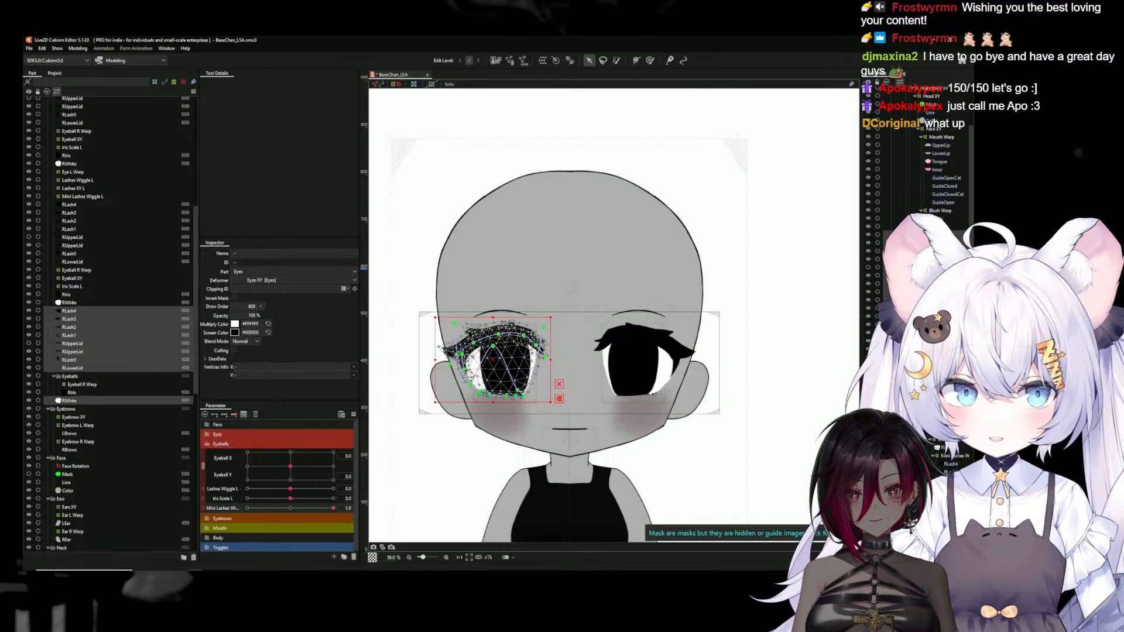
key(Delete)
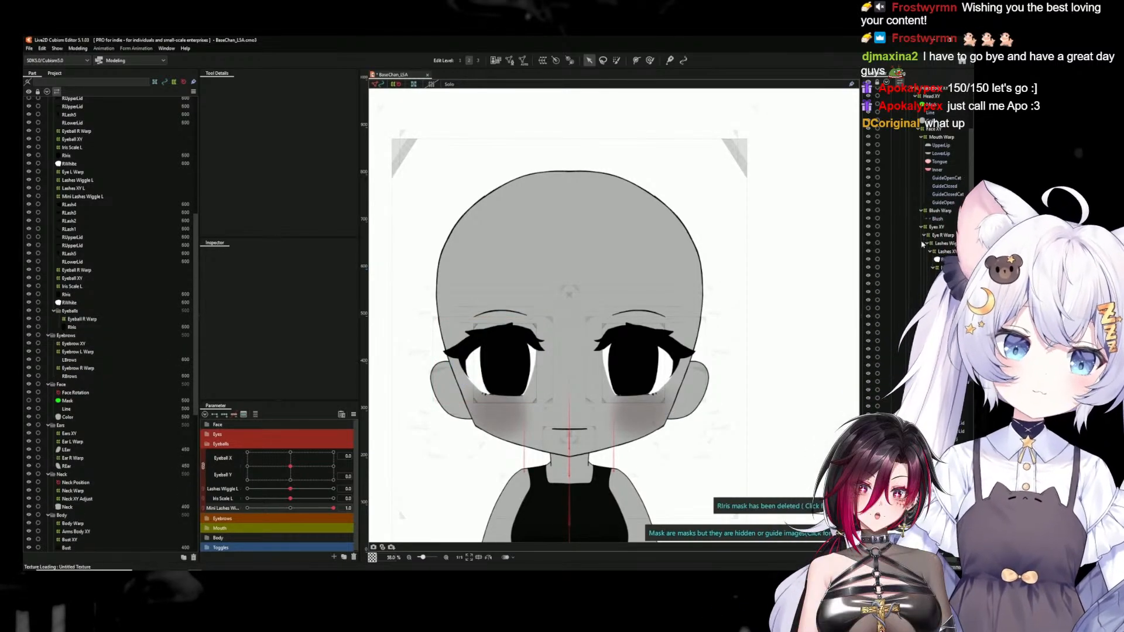
Return Mini Lashes Wiggle L to 0 and expand the Eyes parameter group, enlarging the parameter list
drag(333, 508, 210, 495)
drag(293, 509, 291, 508)
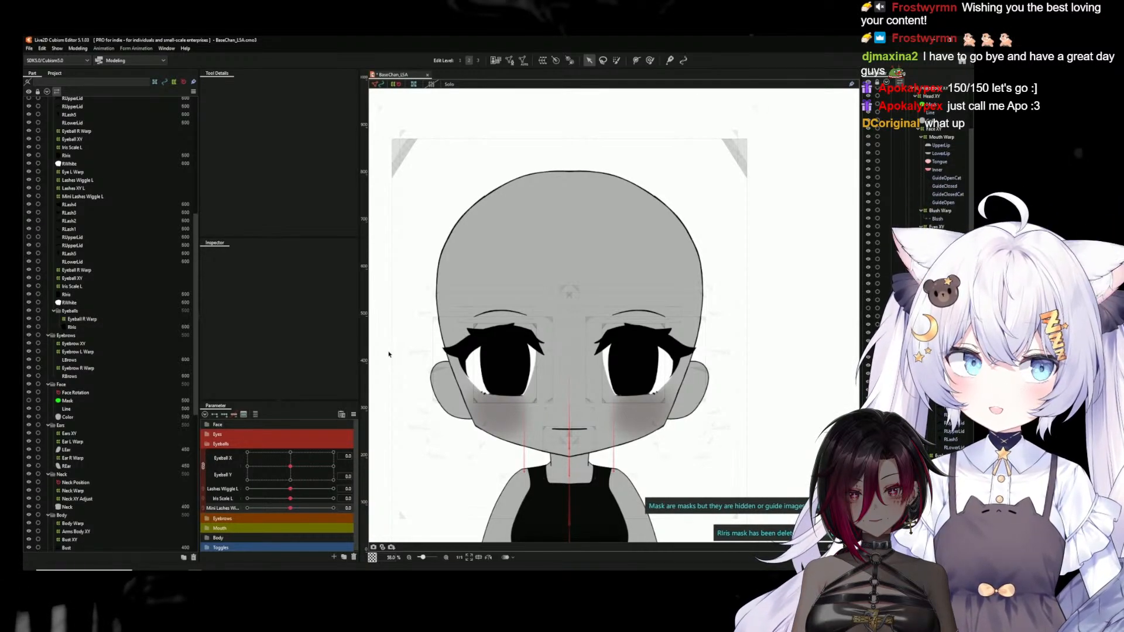
click(207, 434)
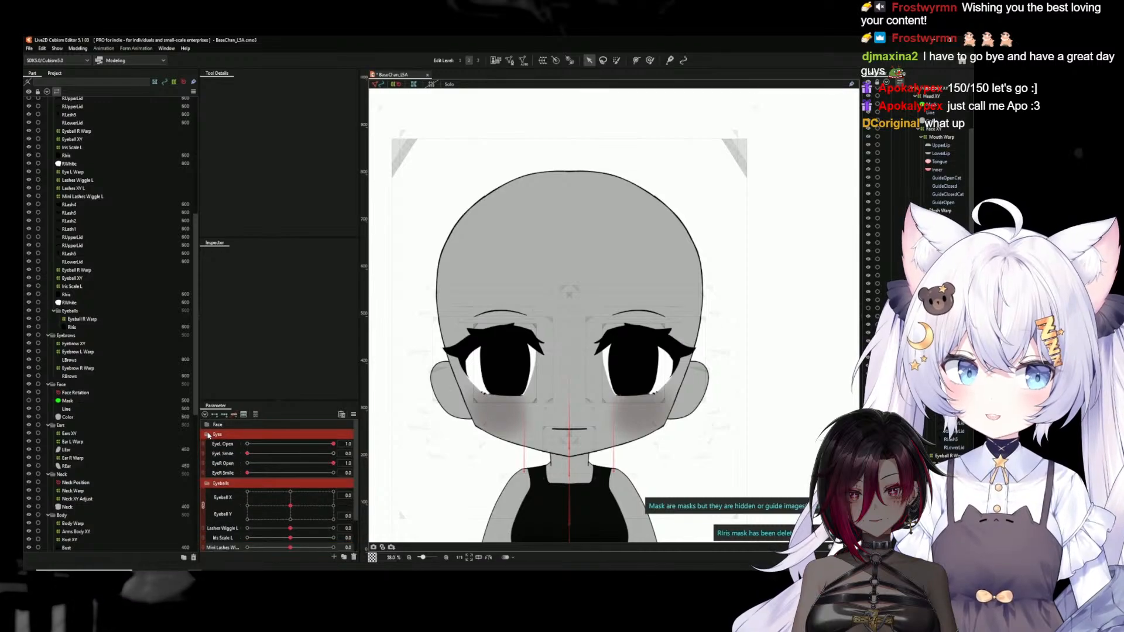
scroll(223, 476, down, 2)
scroll(226, 477, up, 1)
drag(282, 404, 289, 285)
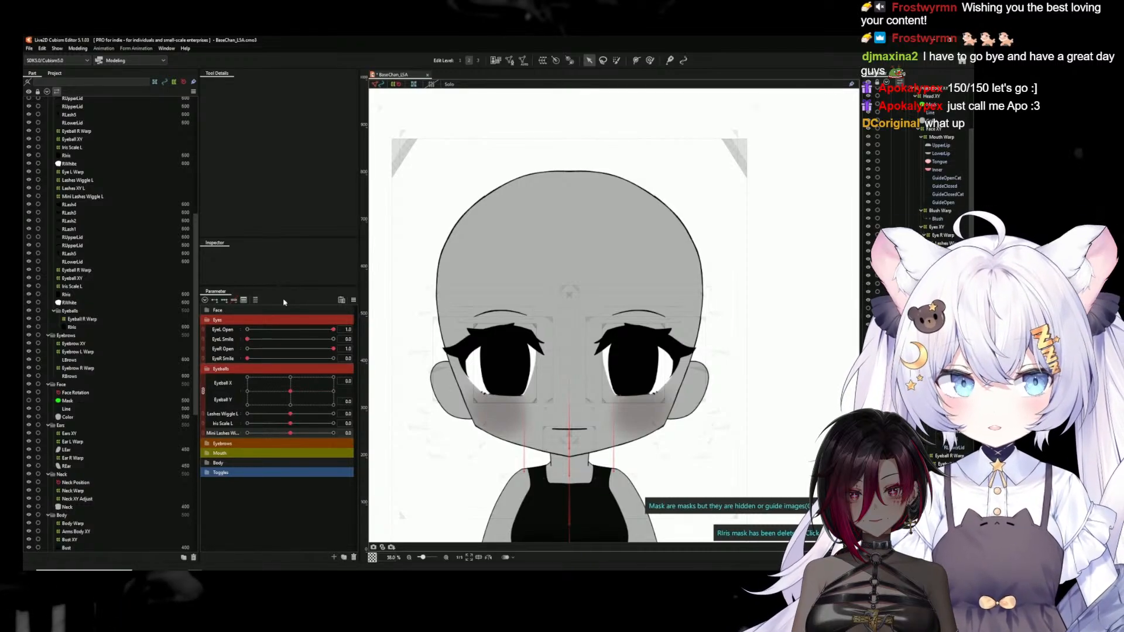
Duplicate the Lashes Wiggle L parameter and rename the copy Lashes Wiggle R
right_click(222, 415)
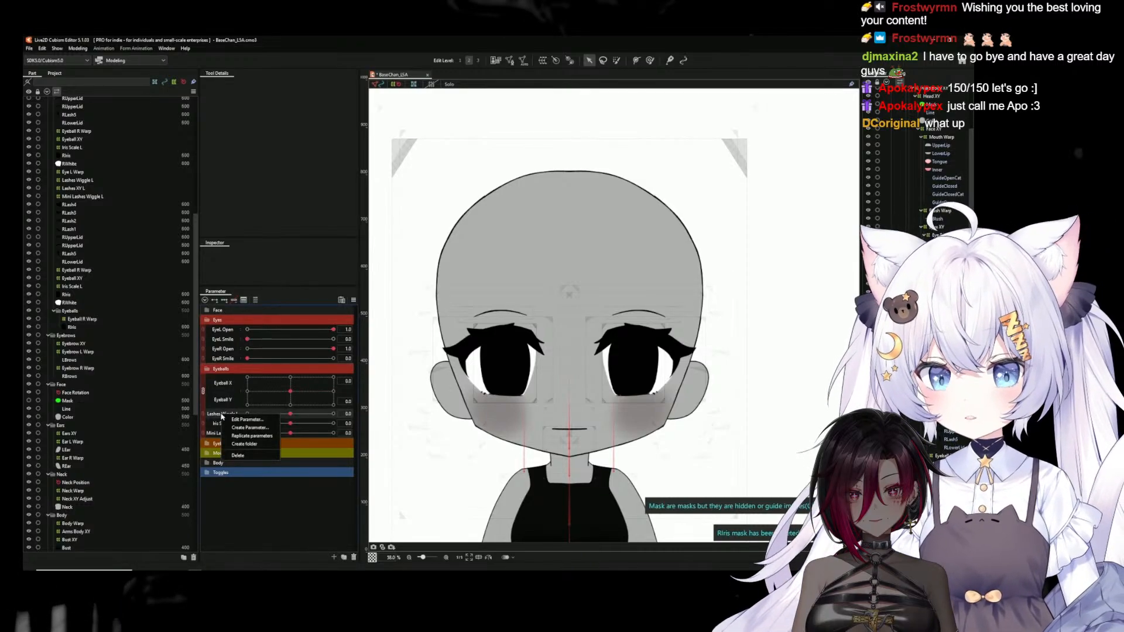
click(251, 436)
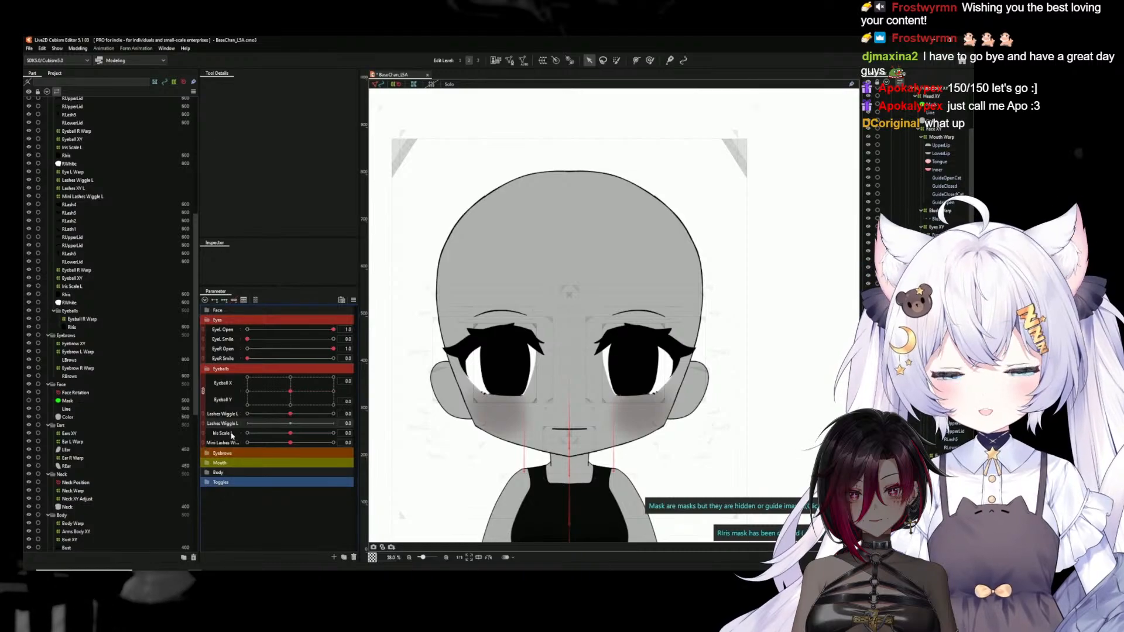
right_click(229, 425)
click(246, 428)
click(508, 269)
key(BackSpace)
text(R)
click(484, 349)
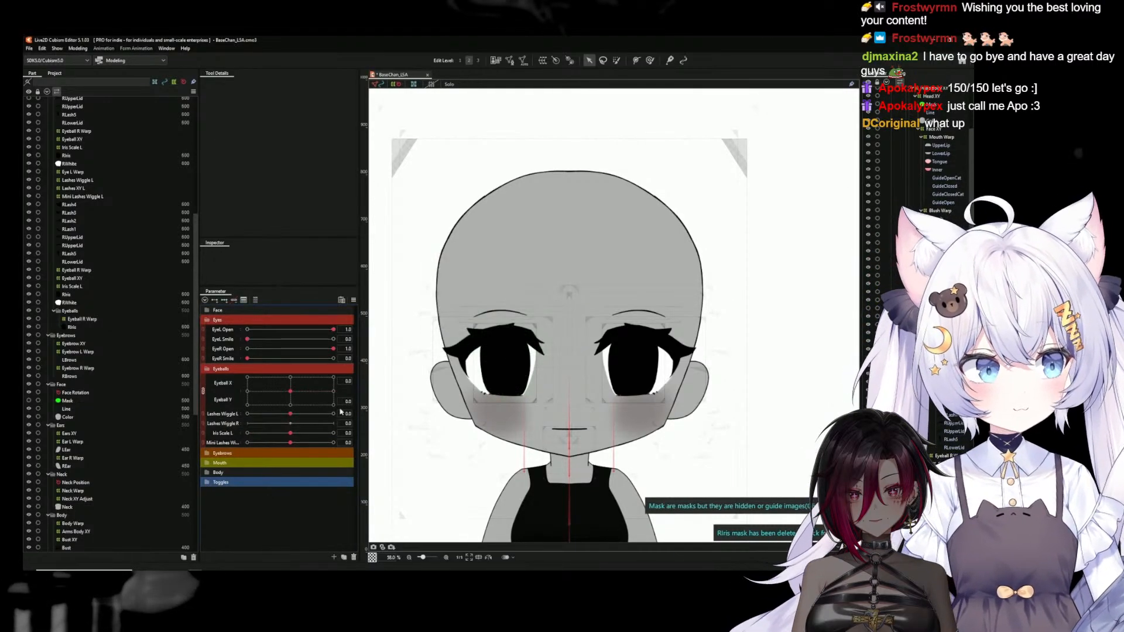
Duplicate the Iris Scale L parameter and rename the copy Iris Scale R
right_click(224, 436)
click(244, 466)
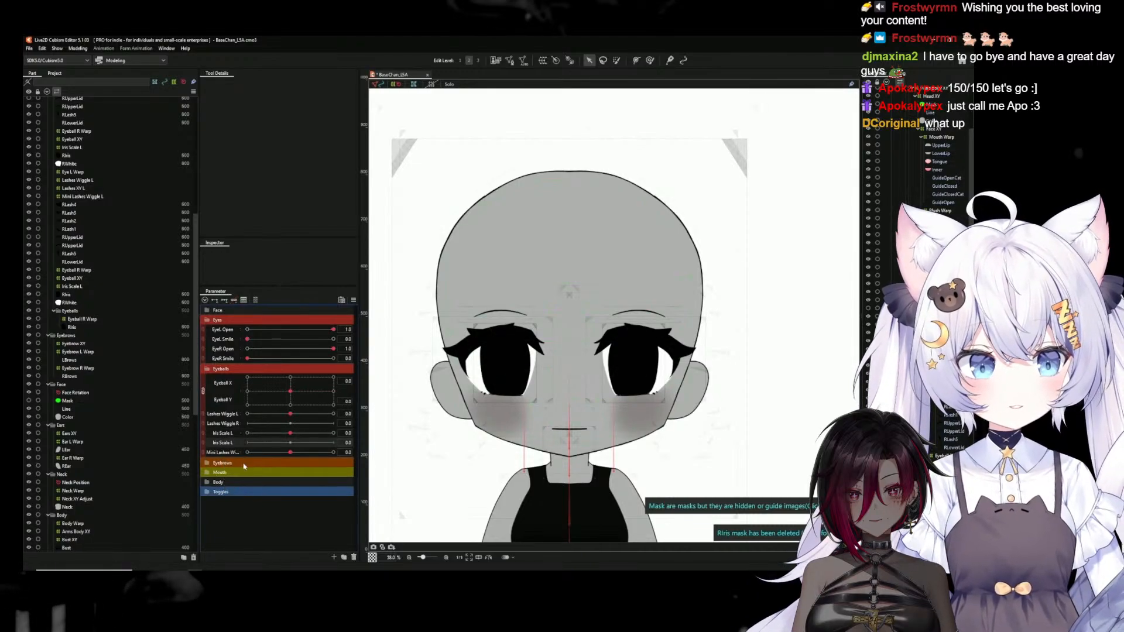
right_click(231, 444)
click(249, 452)
click(504, 267)
key(BackSpace)
text(R)
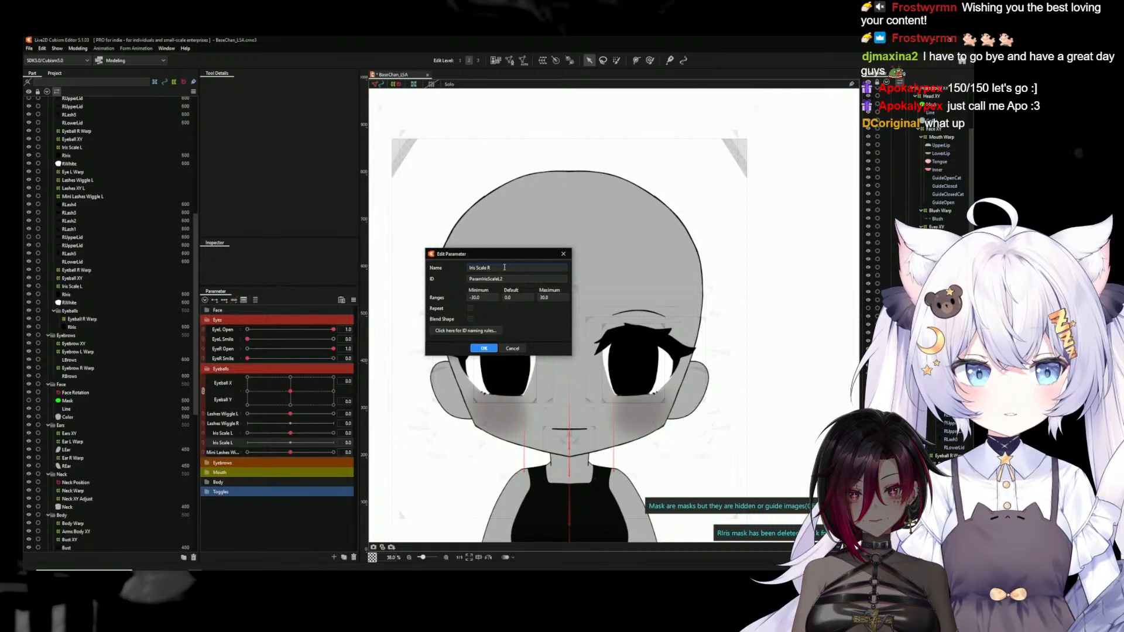
click(488, 349)
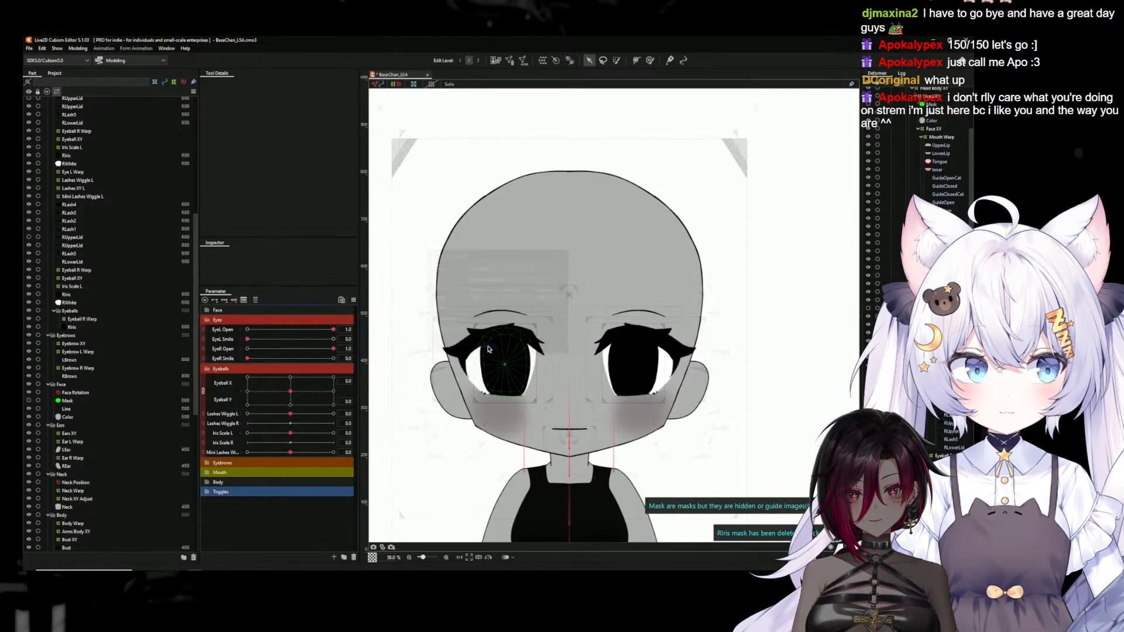
Duplicate the Mini Lashes Wiggle L parameter and rename the copy Mini Lashes Wiggle R
right_click(226, 453)
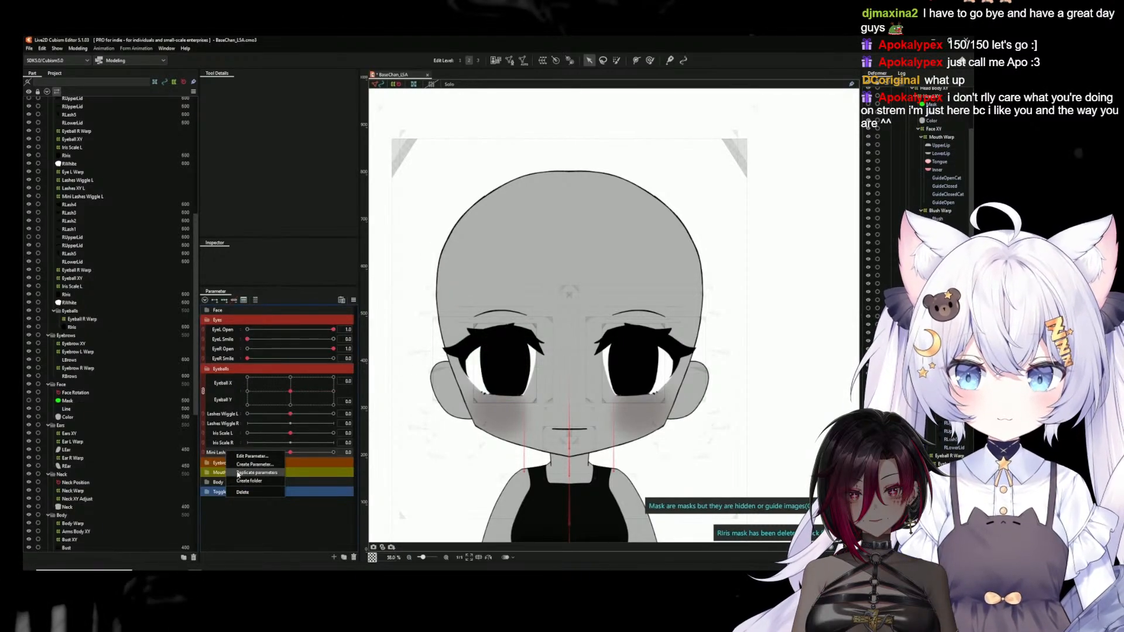
click(238, 473)
right_click(234, 465)
click(252, 470)
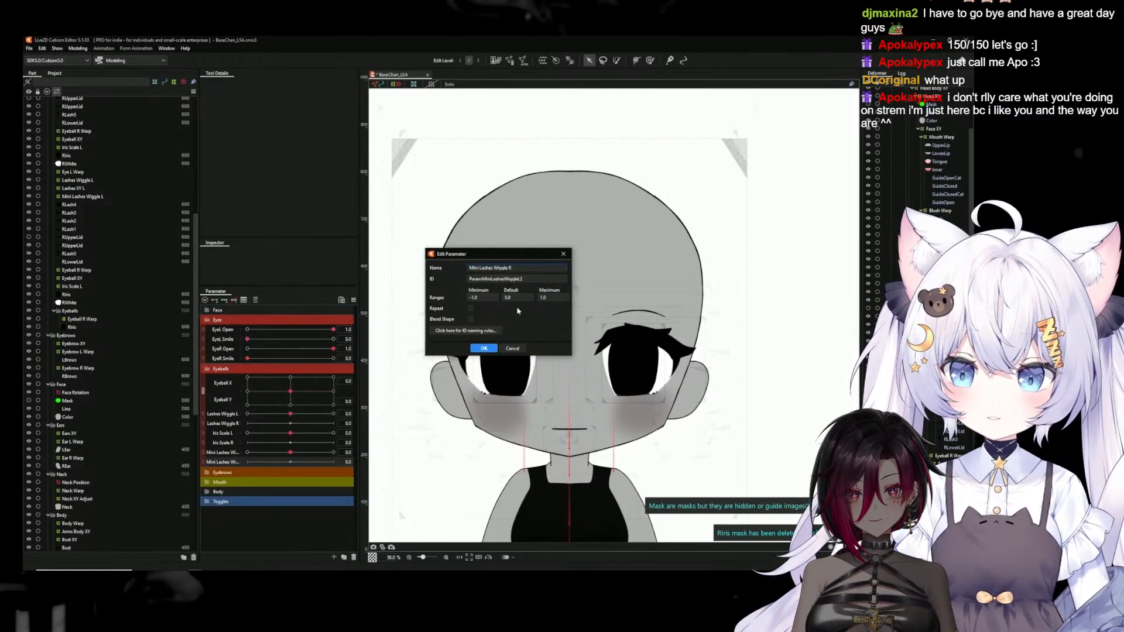
click(485, 348)
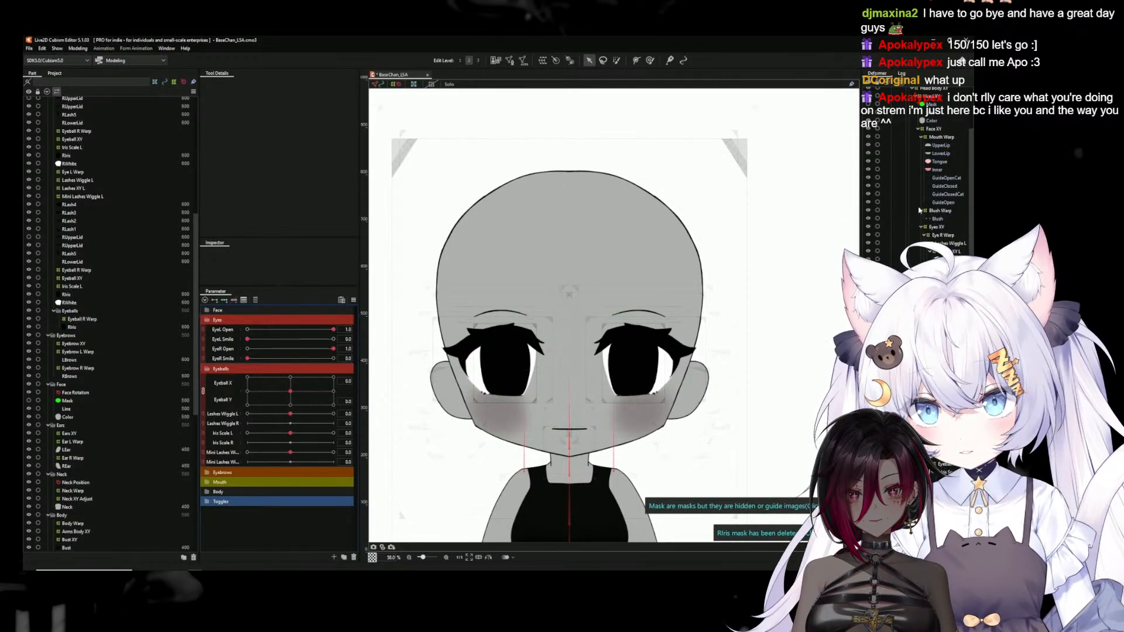
Widen the deformer hierarchy and check which parameters the mirrored eye's Mini Lashes Wiggle L and Eye R Warp deformers are keyed to
drag(862, 110, 804, 112)
click(873, 268)
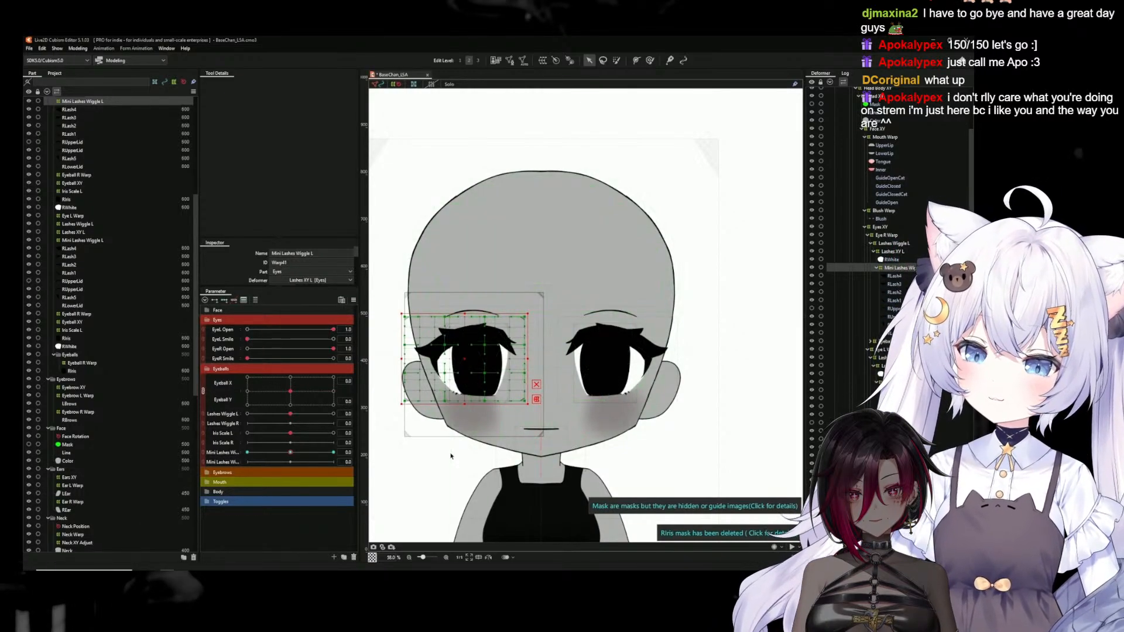
click(884, 236)
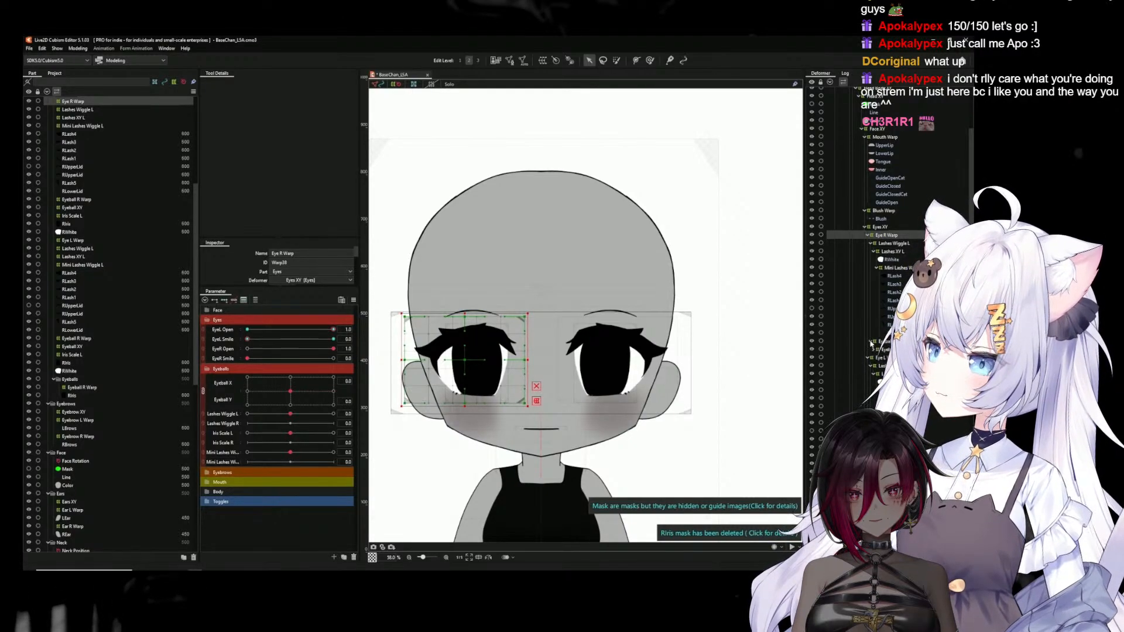
click(831, 82)
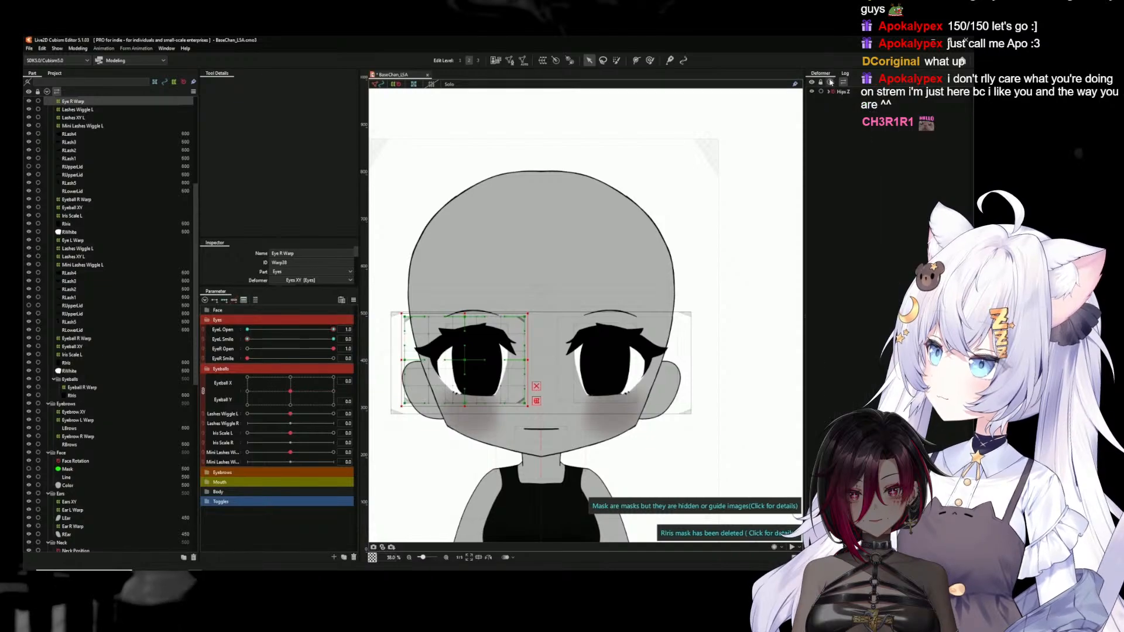
click(830, 82)
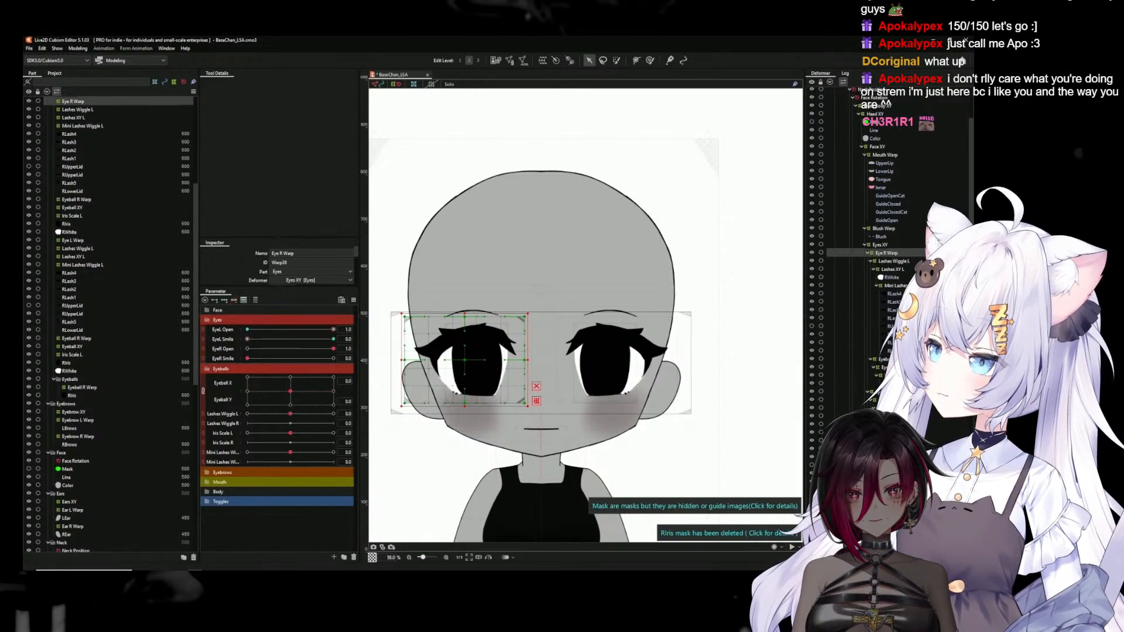
shift+click(890, 384)
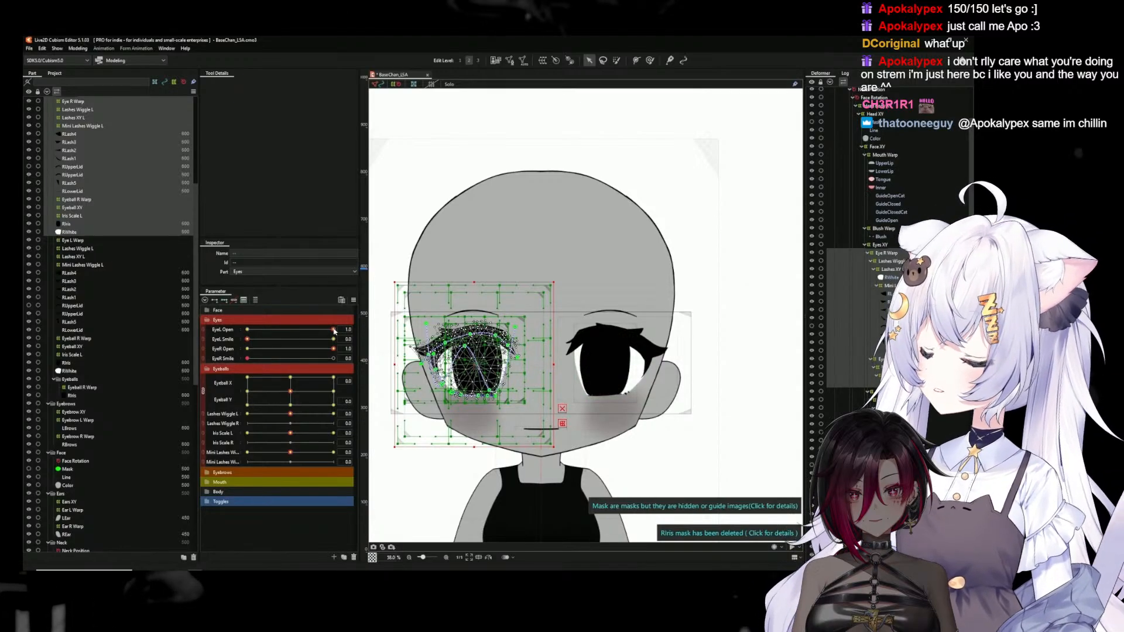
click(364, 329)
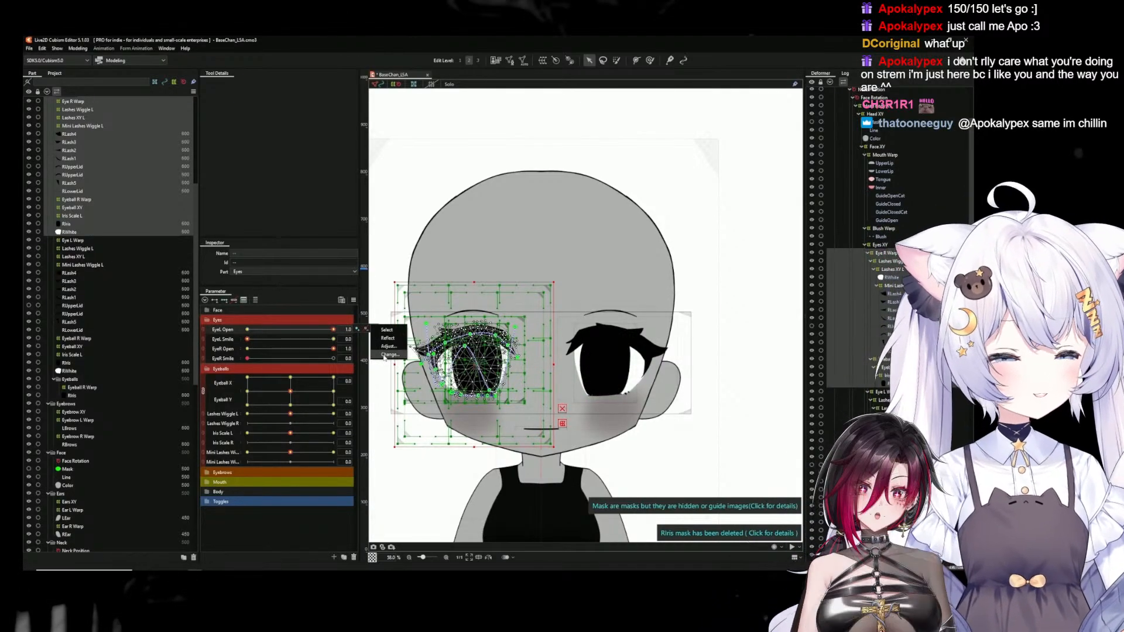
click(386, 356)
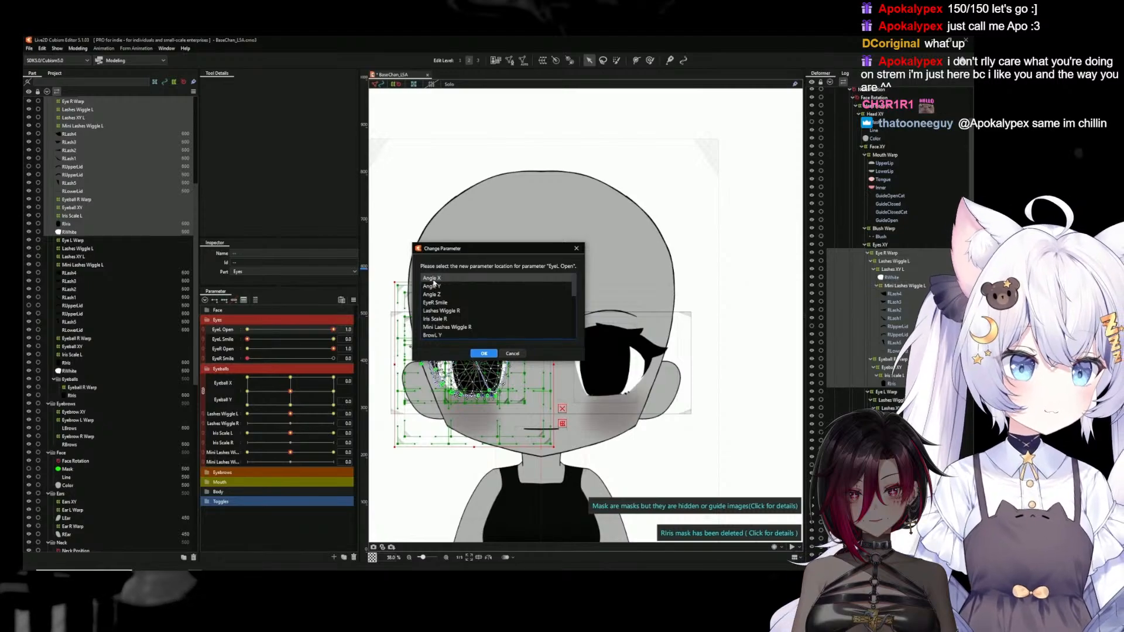
scroll(462, 308, down, 6)
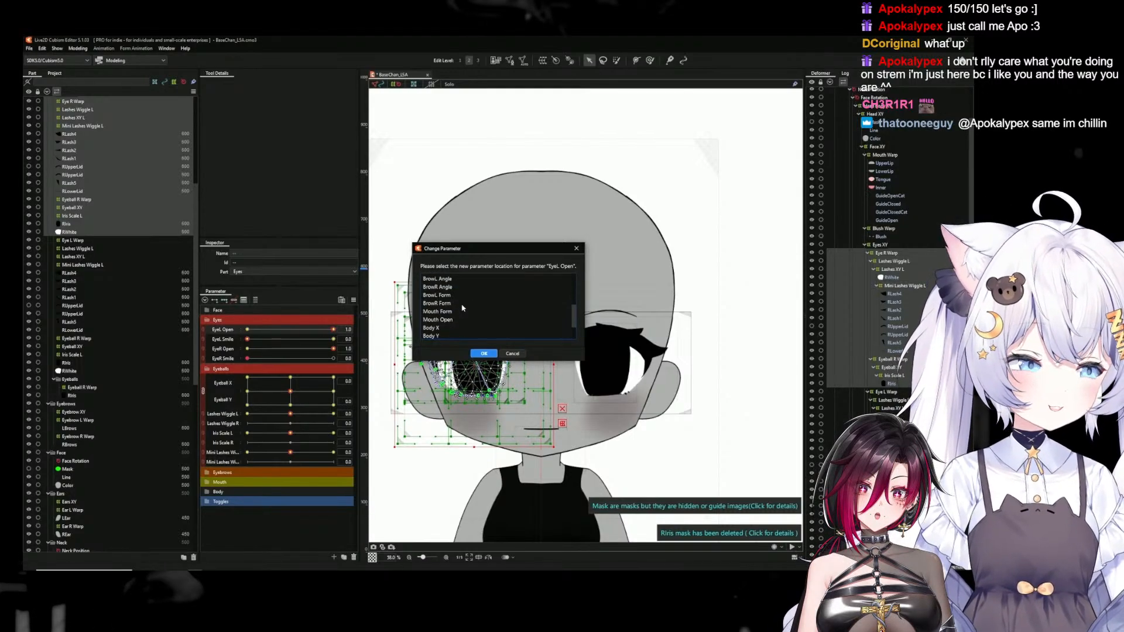
scroll(462, 308, up, 5)
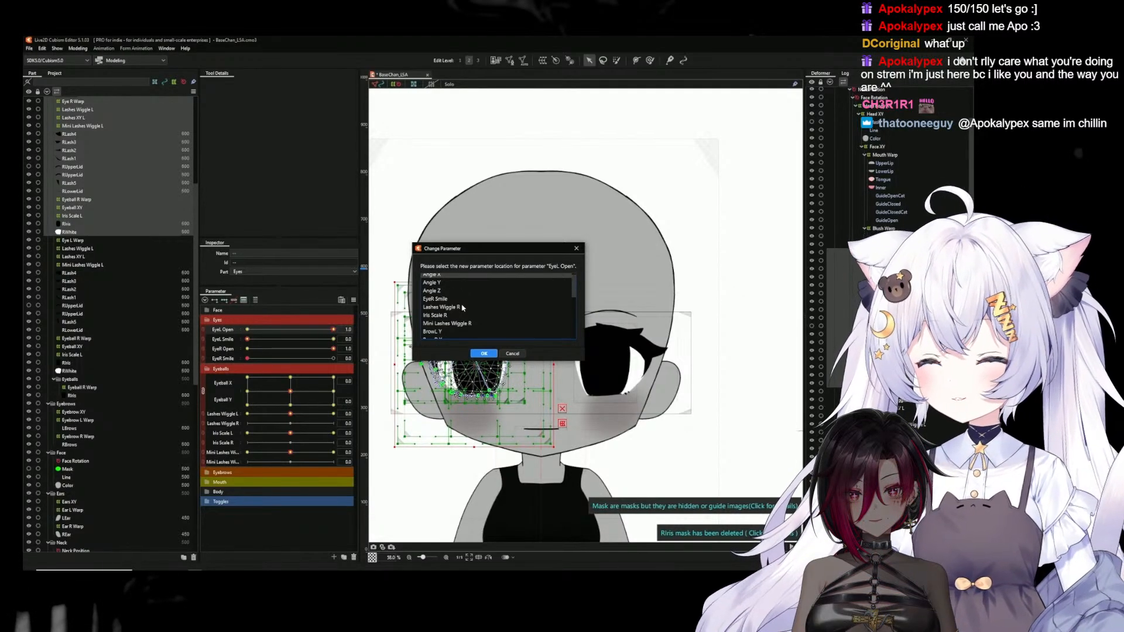
scroll(445, 305, up, 1)
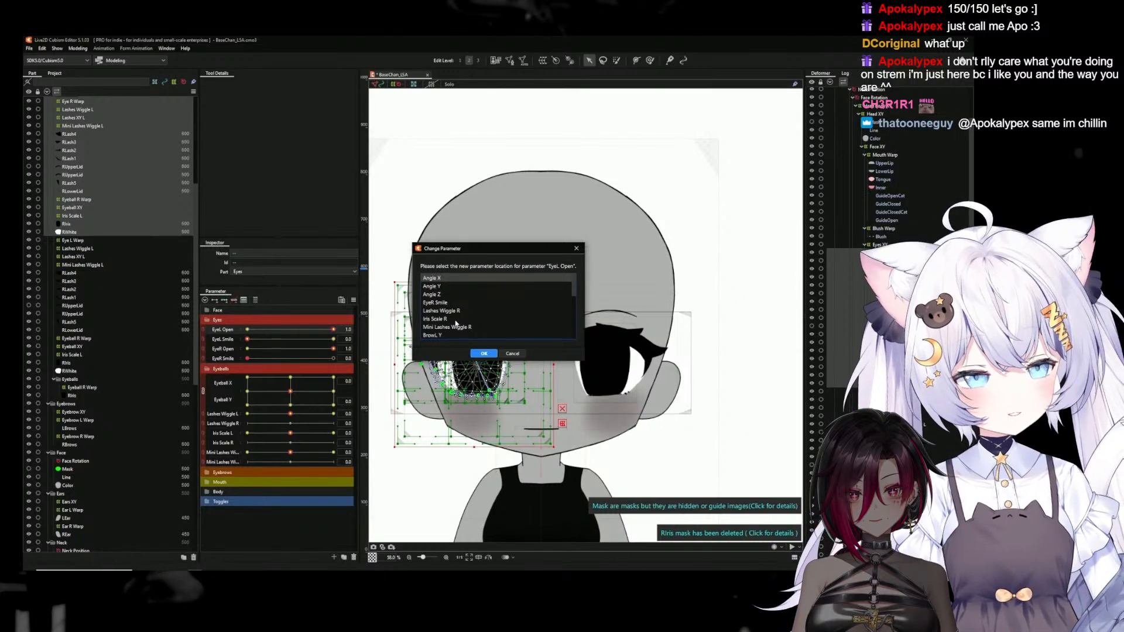
scroll(454, 322, down, 6)
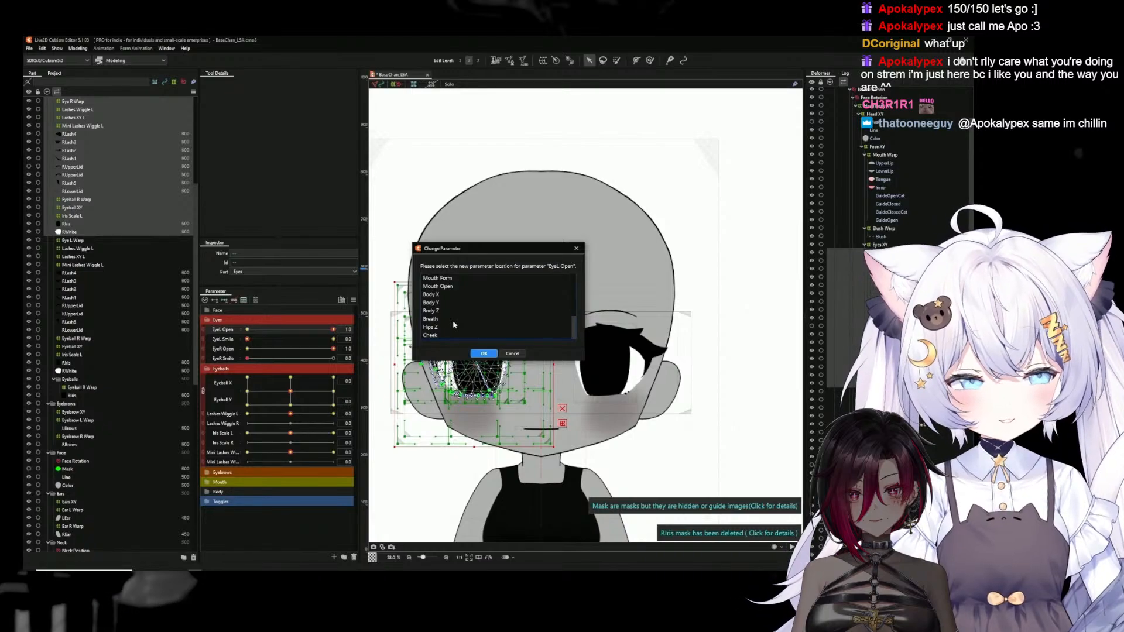
drag(434, 361, 434, 498)
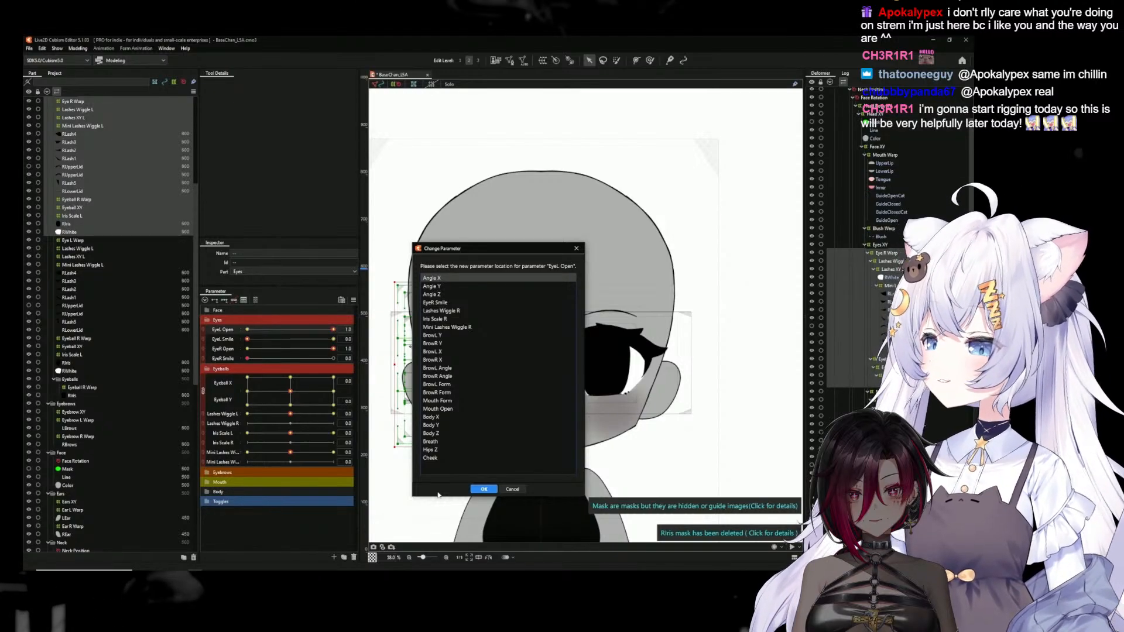
click(522, 489)
Reassign the Eye R Warp deformer's EyeL Open keys to the EyeR Open parameter
click(73, 102)
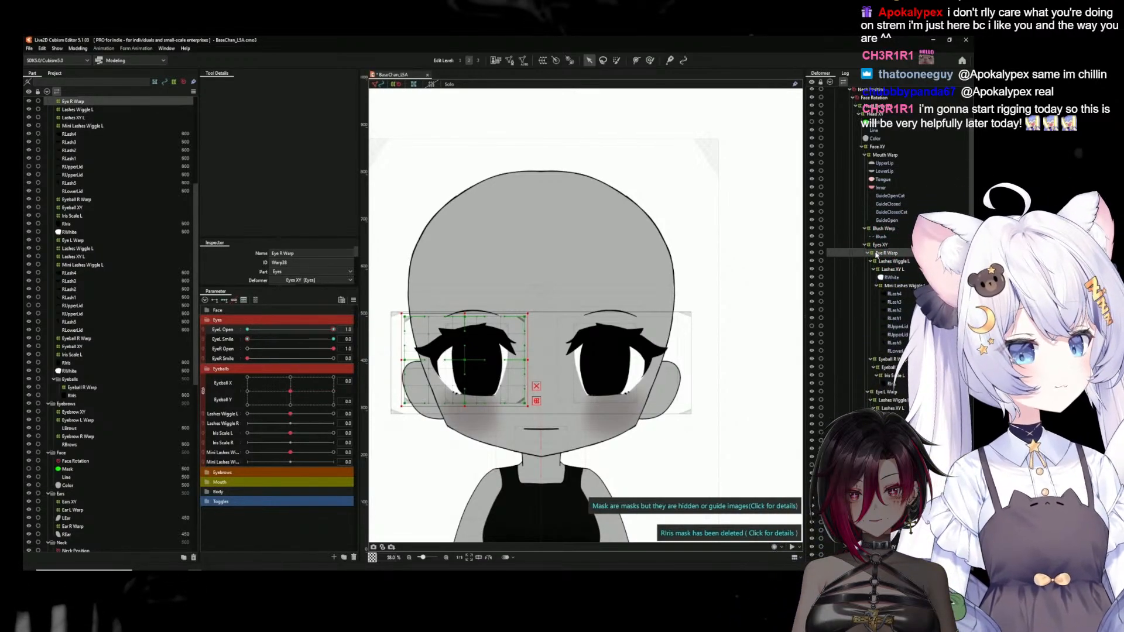
click(881, 262)
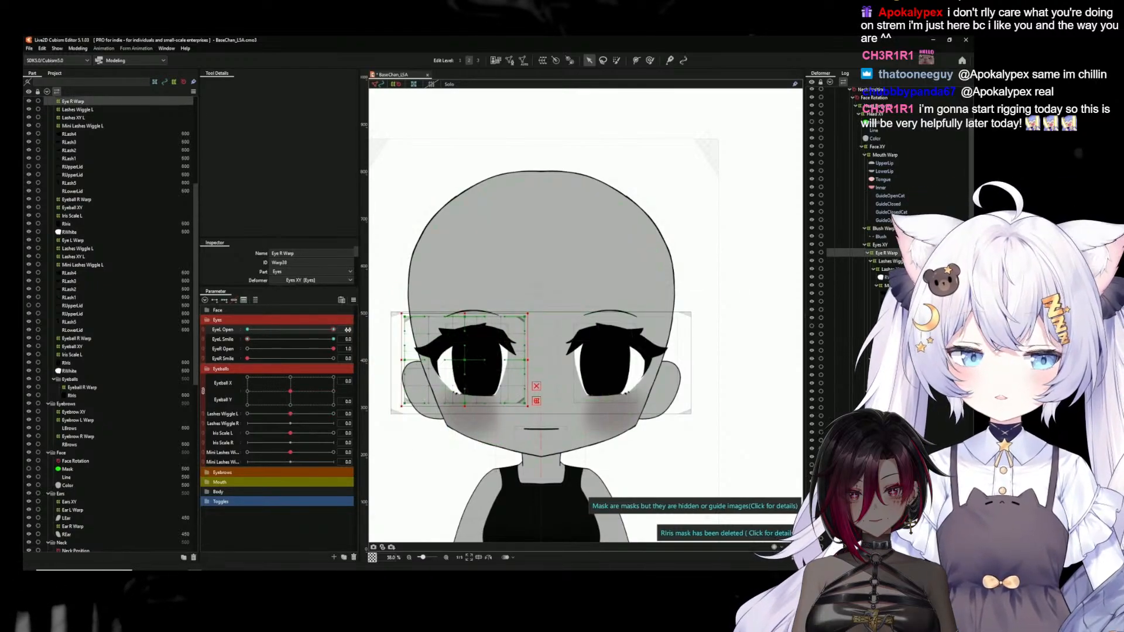
click(375, 329)
click(386, 356)
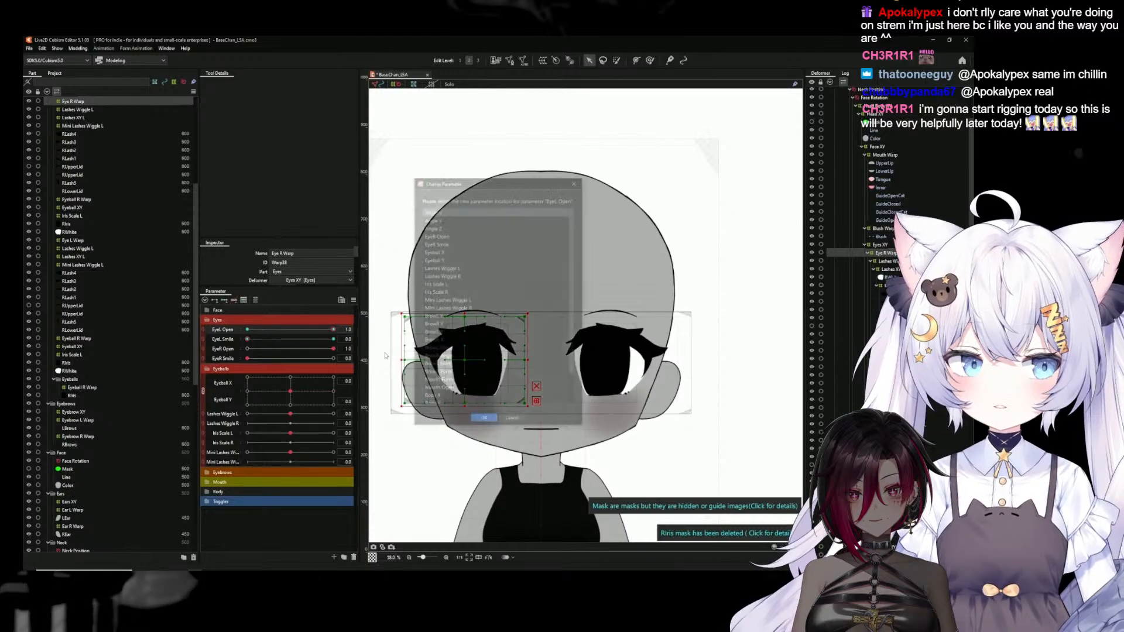
click(452, 235)
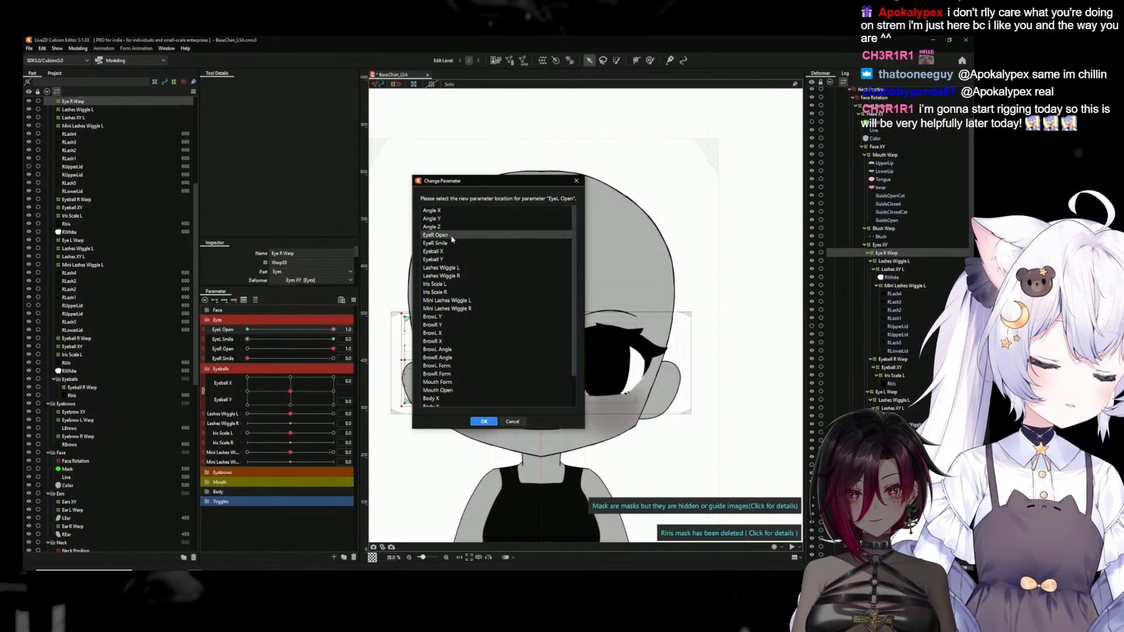
click(484, 422)
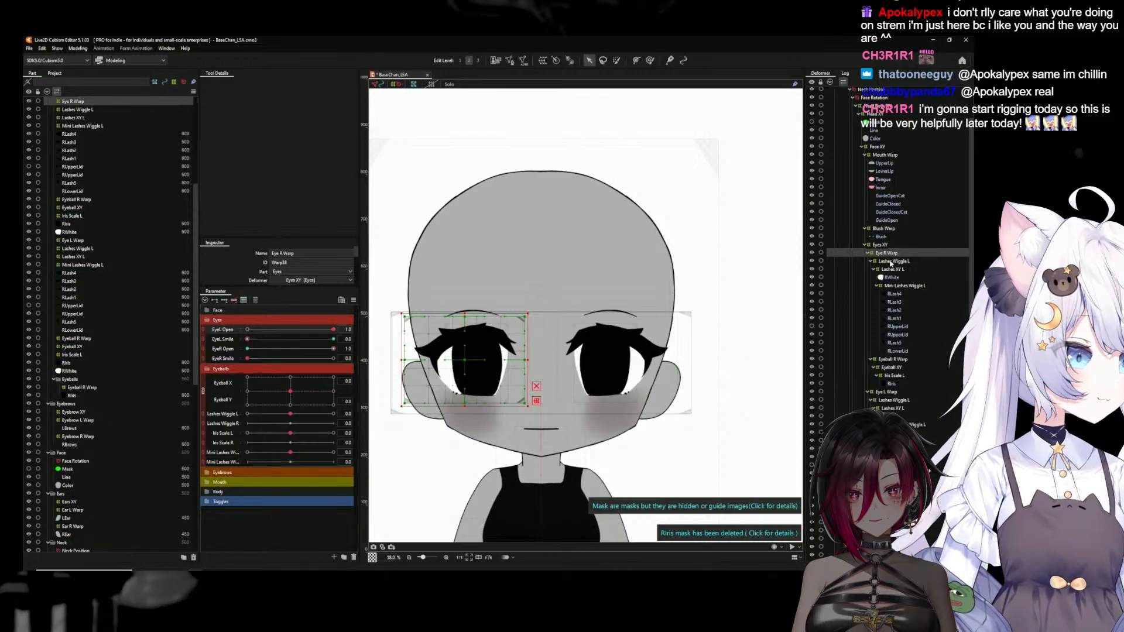
Reassign the mirrored eye's Lashes Wiggle L deformer from the Lashes Wiggle L parameter to Lashes Wiggle R
key(Down)
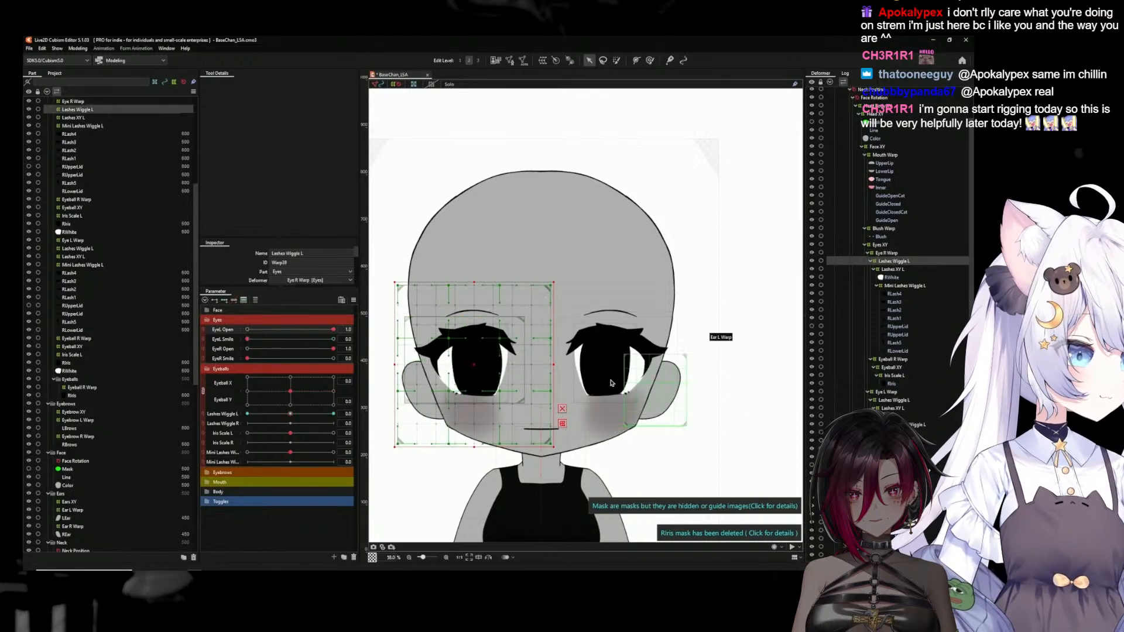
click(347, 414)
mouse_move(377, 415)
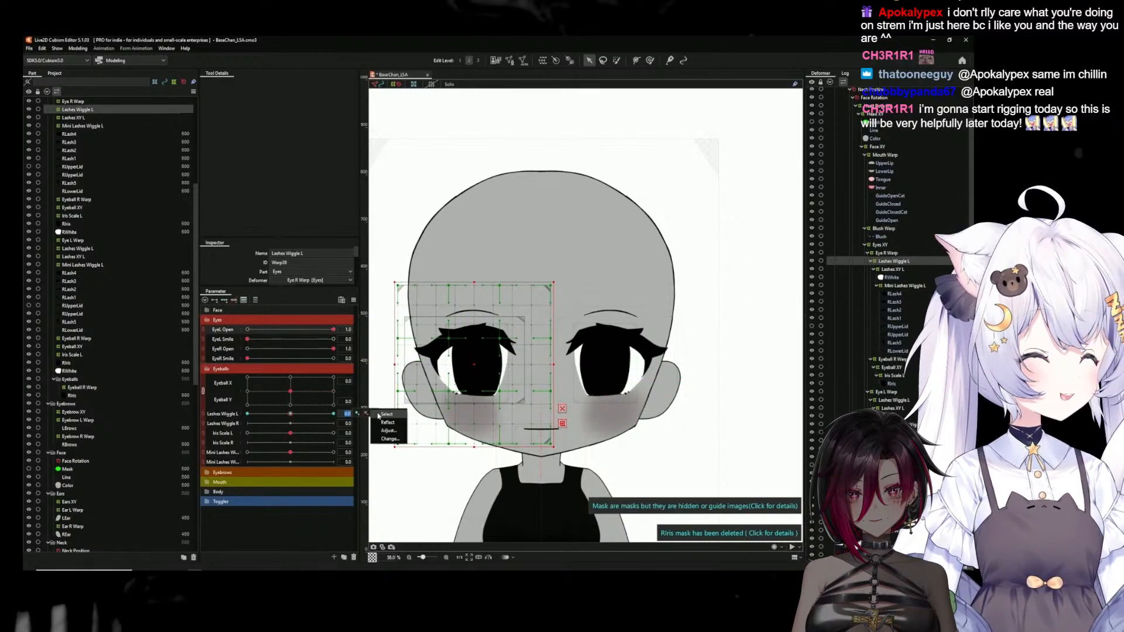
click(389, 439)
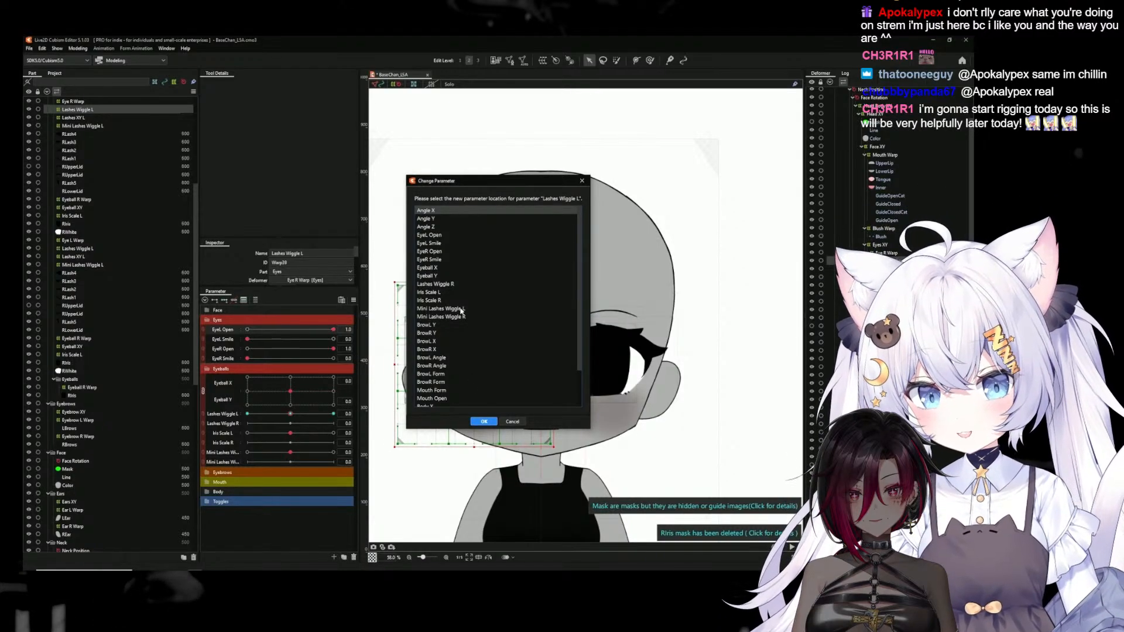
click(449, 285)
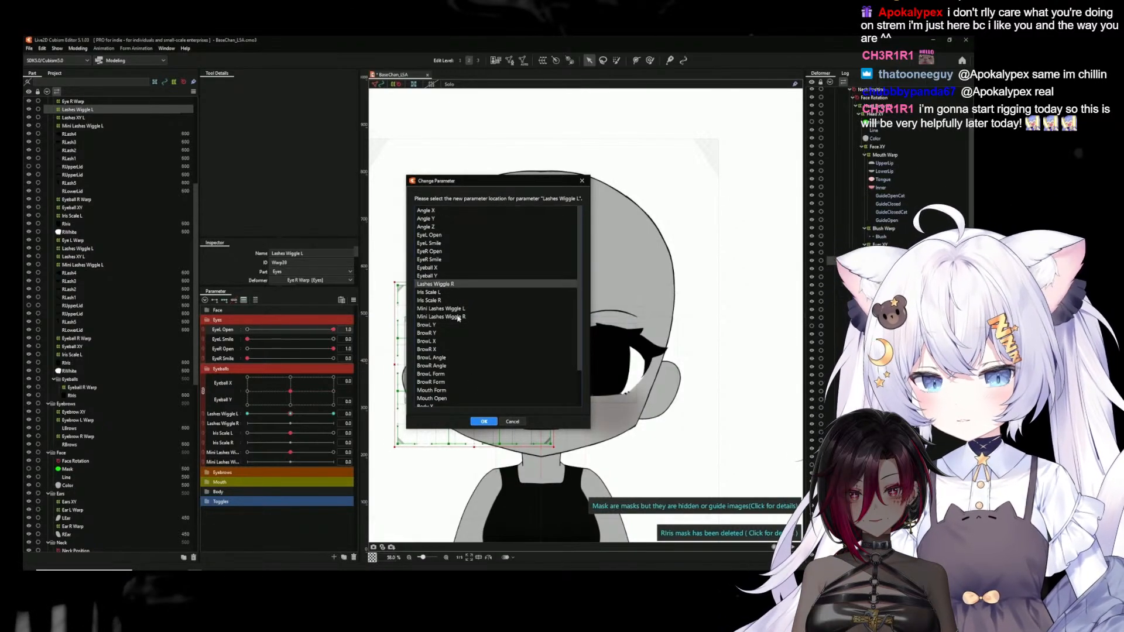
click(485, 421)
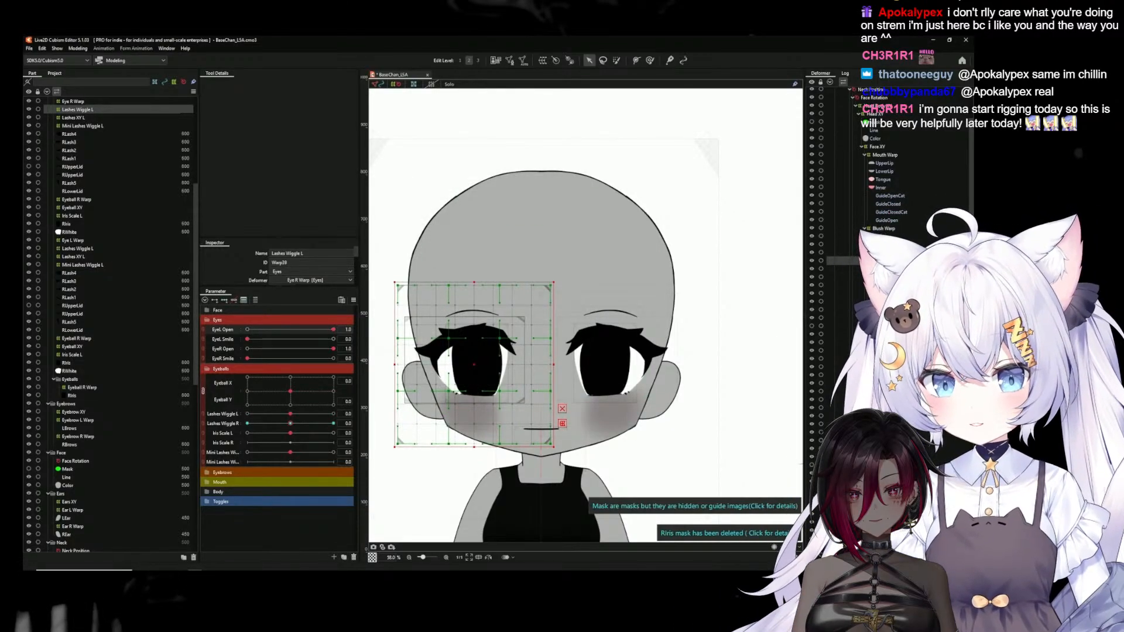
Reassign only the mirrored eye's Mini Lashes Wiggle L deformer from the Mini Lashes Wiggle L parameter to Mini Lashes Wiggle R
click(887, 269)
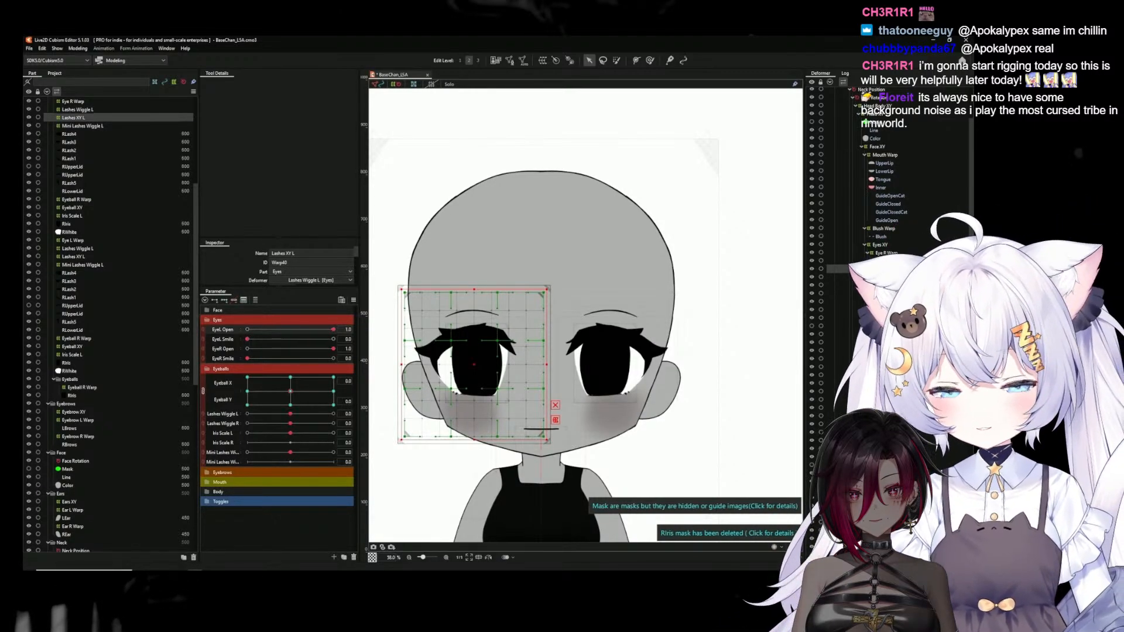
click(888, 285)
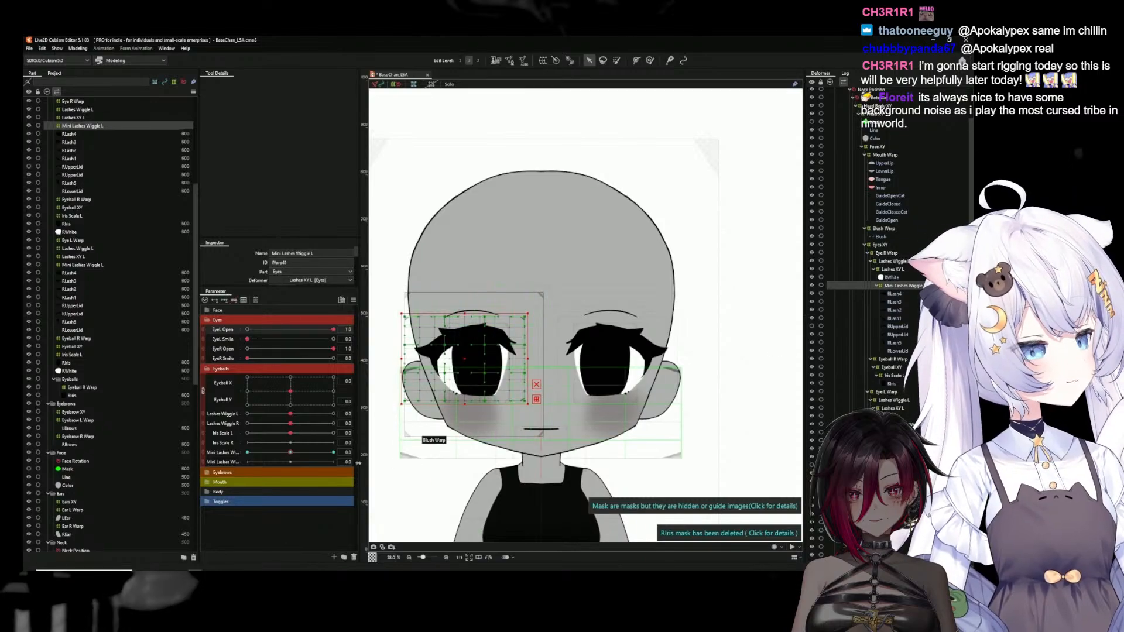
click(385, 454)
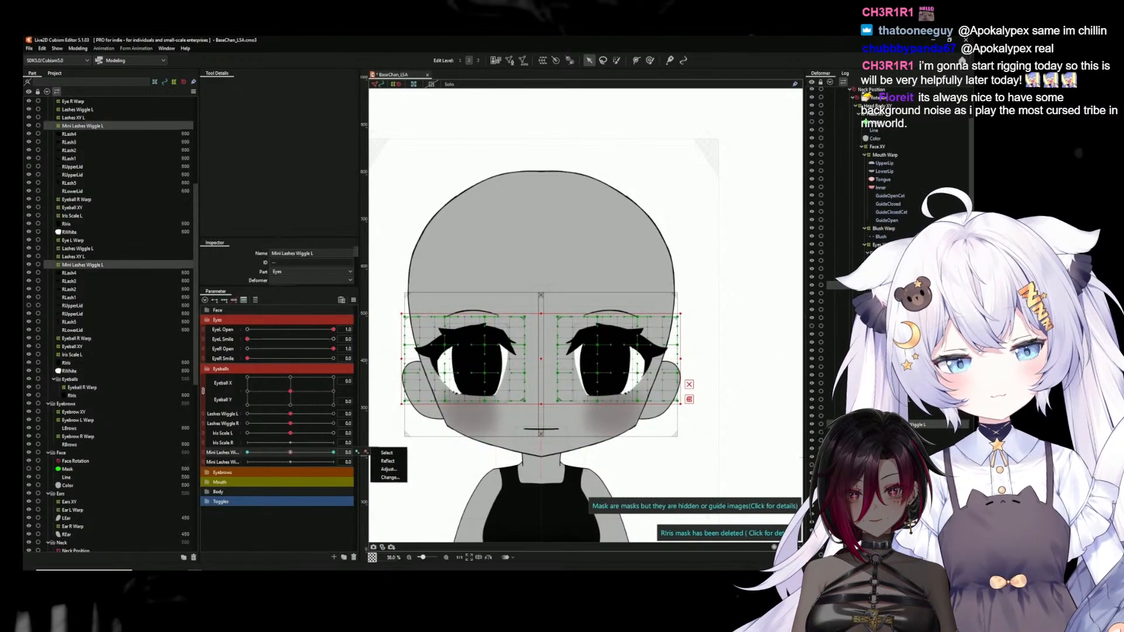
click(894, 294)
click(902, 286)
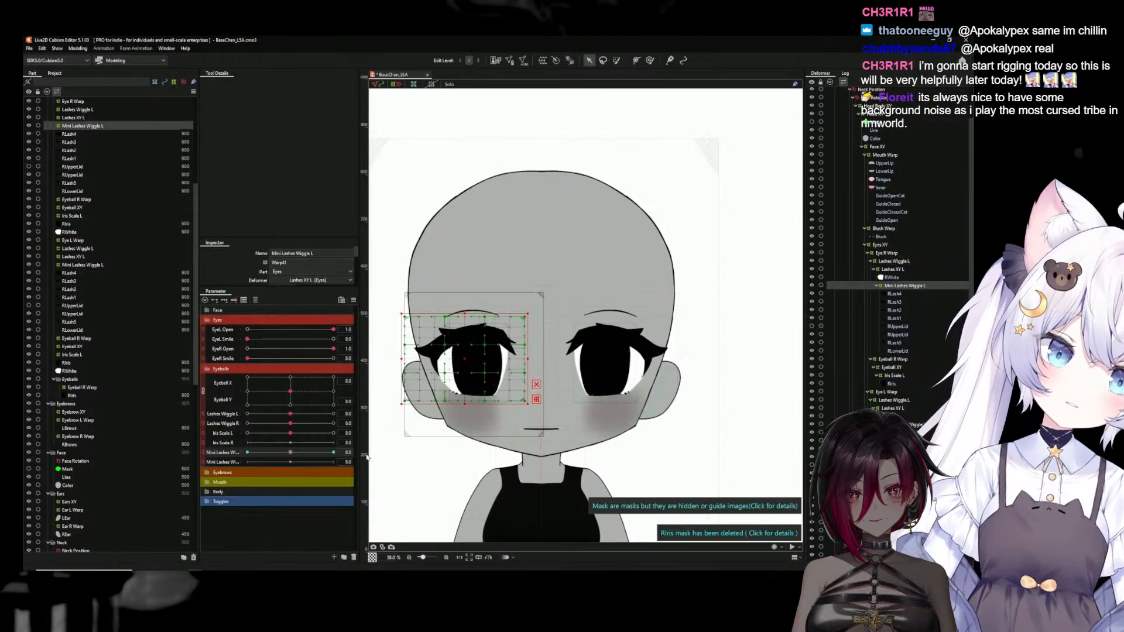
click(374, 452)
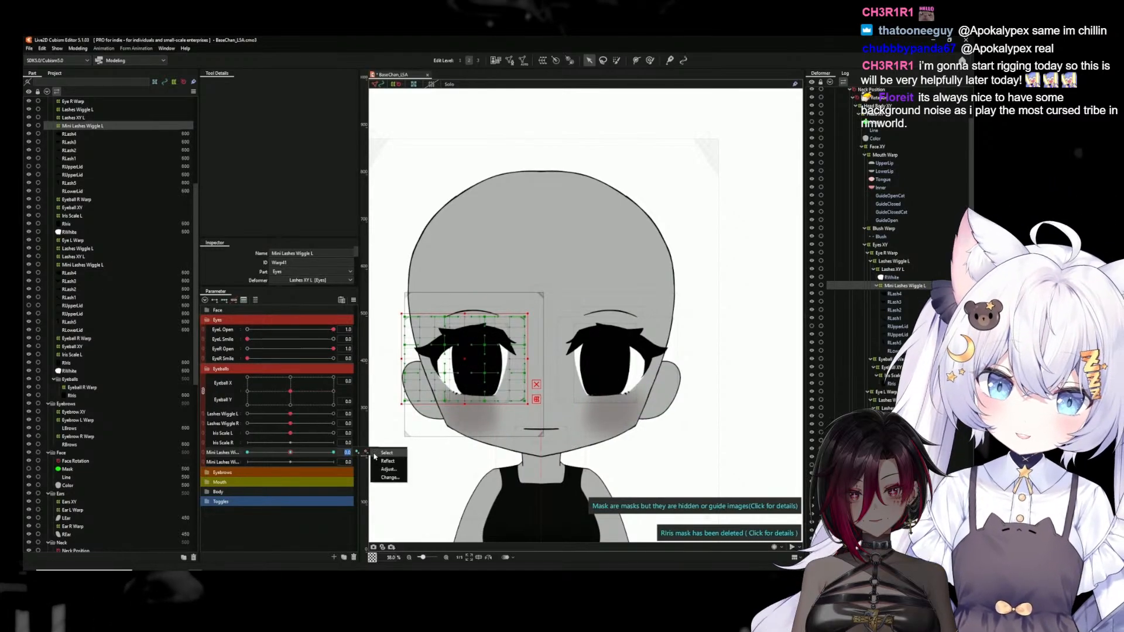
click(383, 478)
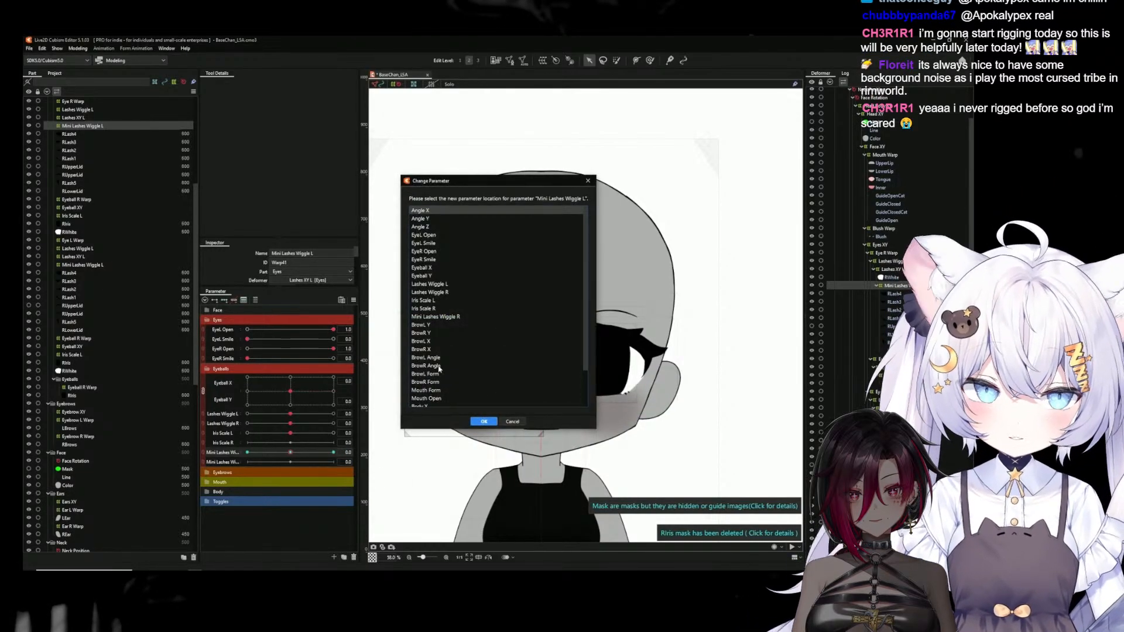
click(441, 317)
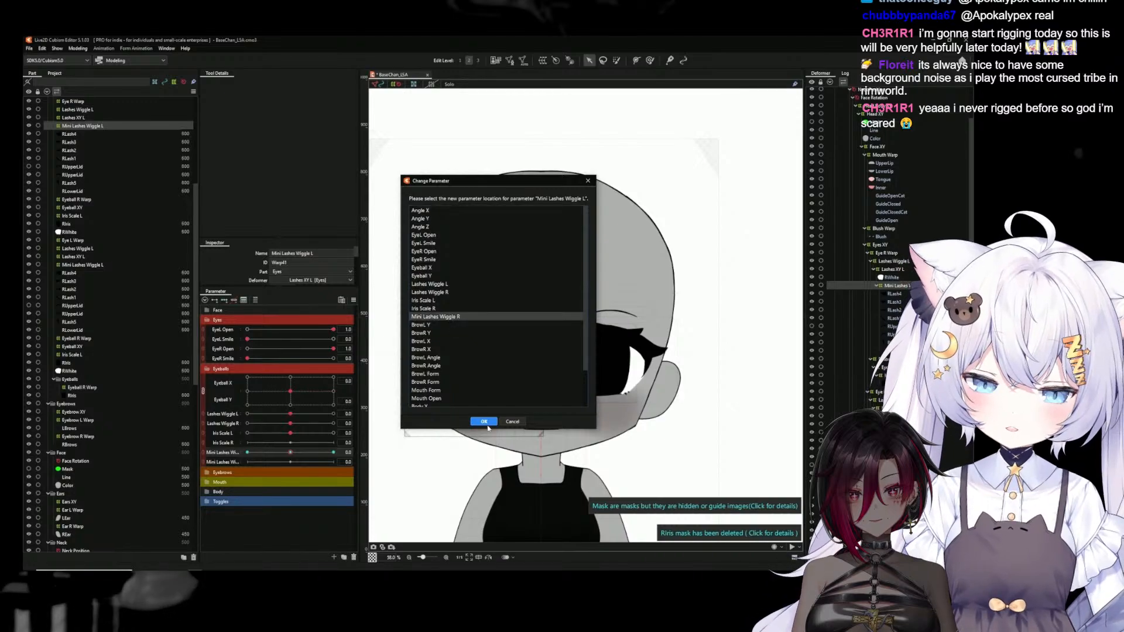
click(484, 422)
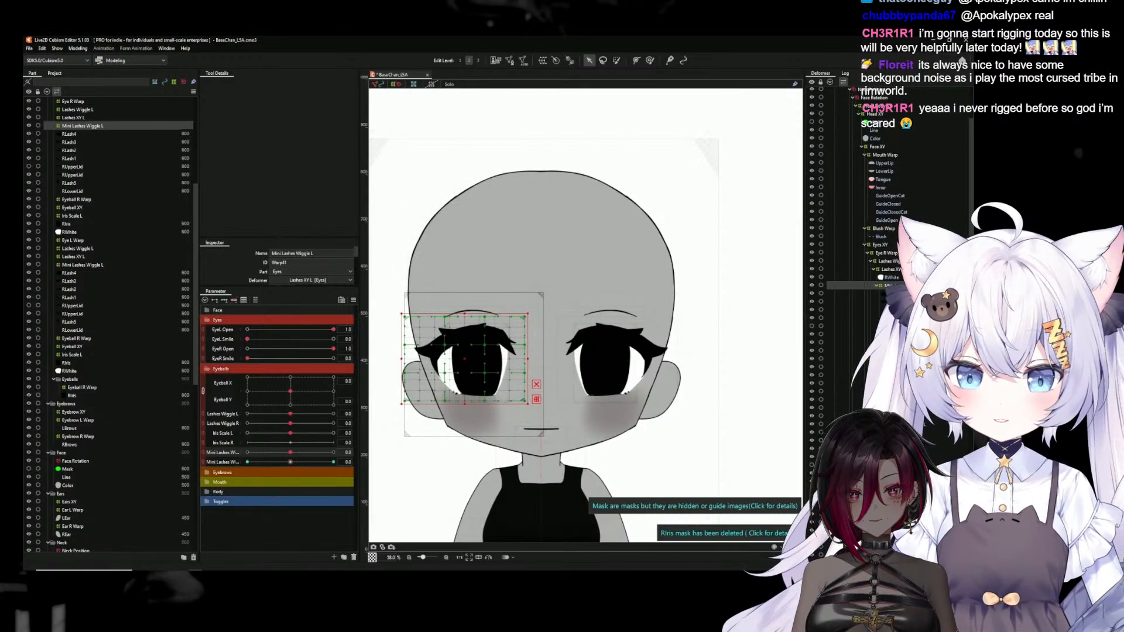
Reassign the Eyeball R Warp deformer's EyeL Open and EyeL Smile keys to EyeR Open and EyeR Smile
click(77, 200)
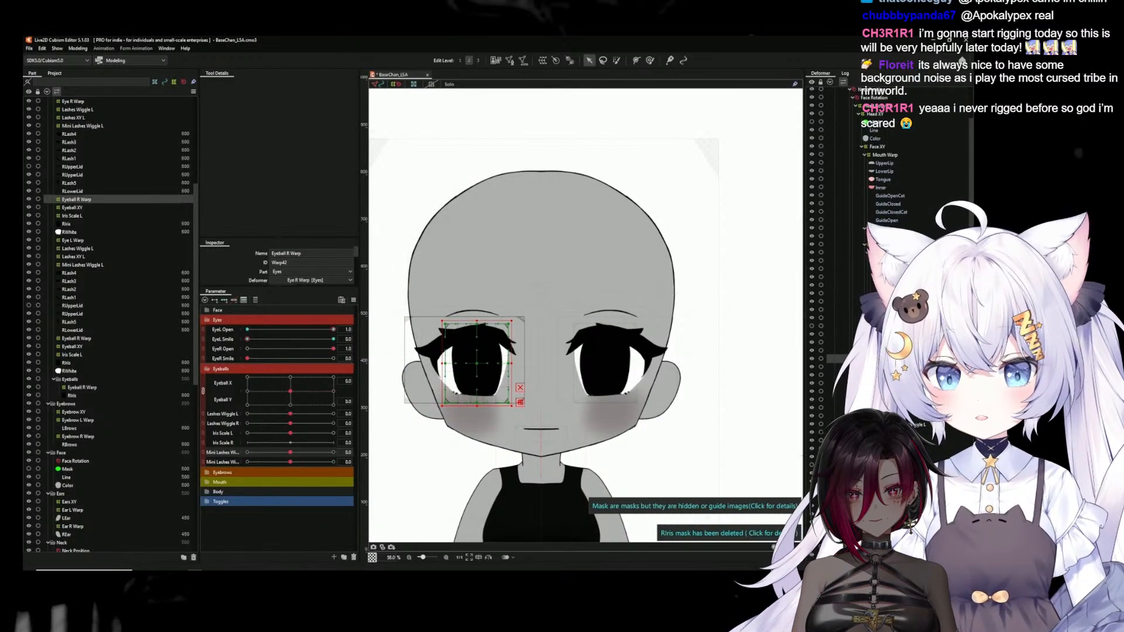
click(349, 330)
click(375, 328)
click(384, 355)
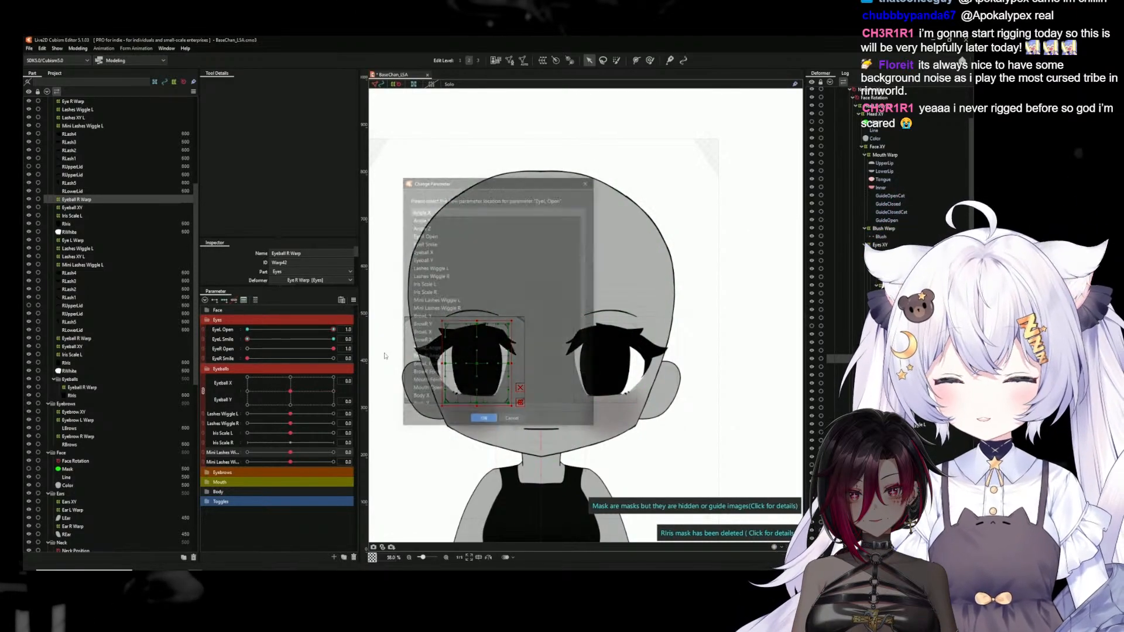
click(435, 235)
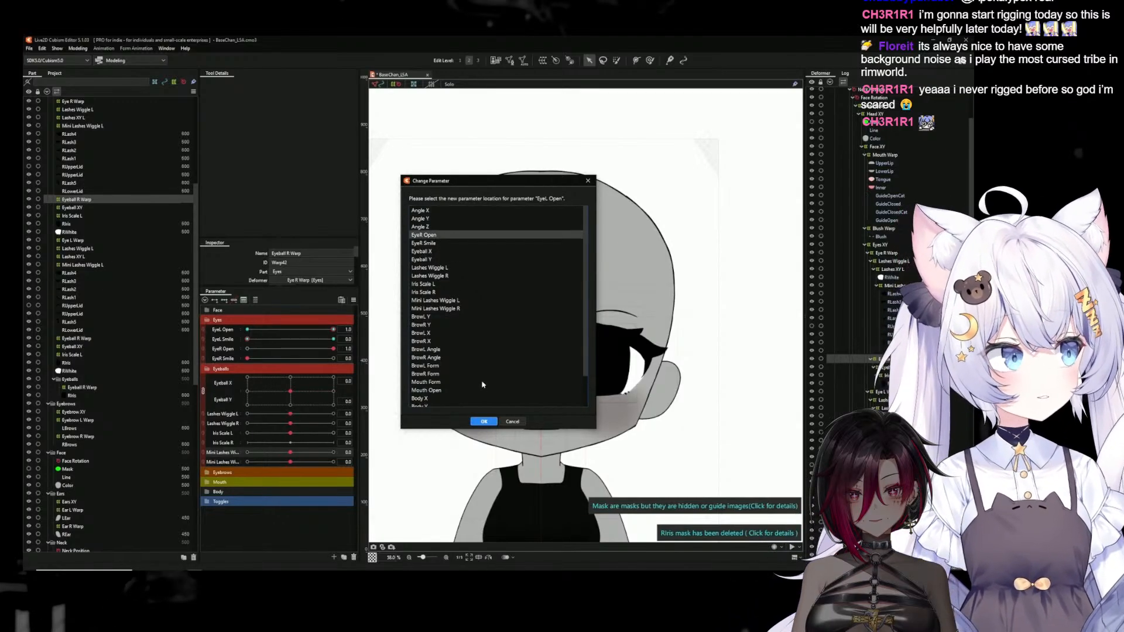
click(484, 422)
click(373, 338)
click(389, 358)
click(434, 244)
click(484, 422)
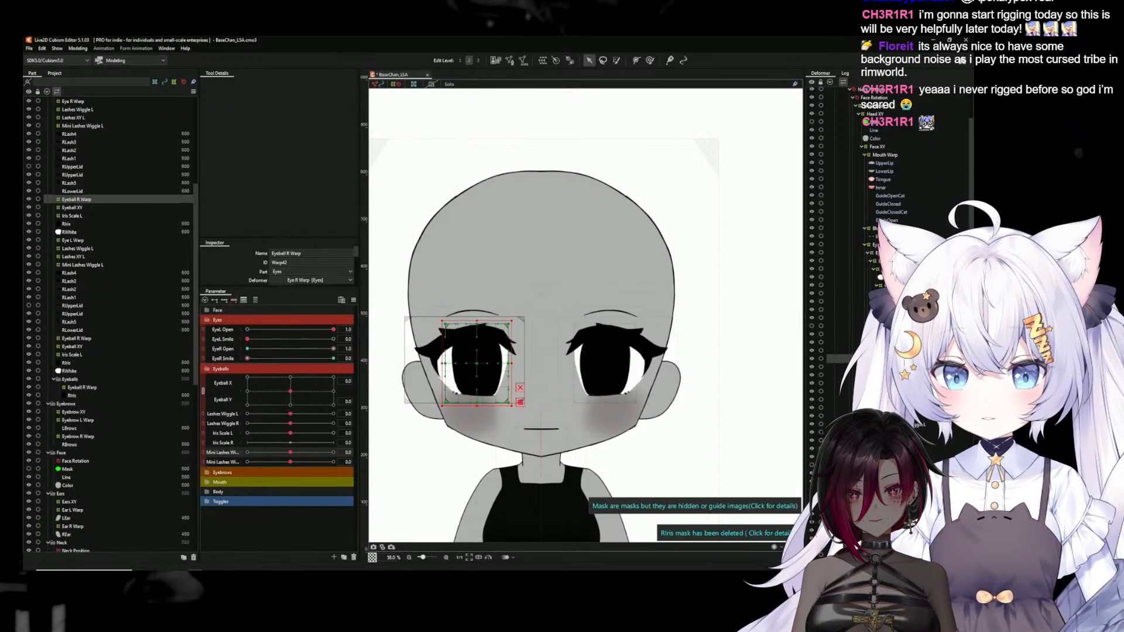
Reassign the mirrored eye's Iris Scale L deformer from the Iris Scale L parameter to Iris Scale R
click(896, 367)
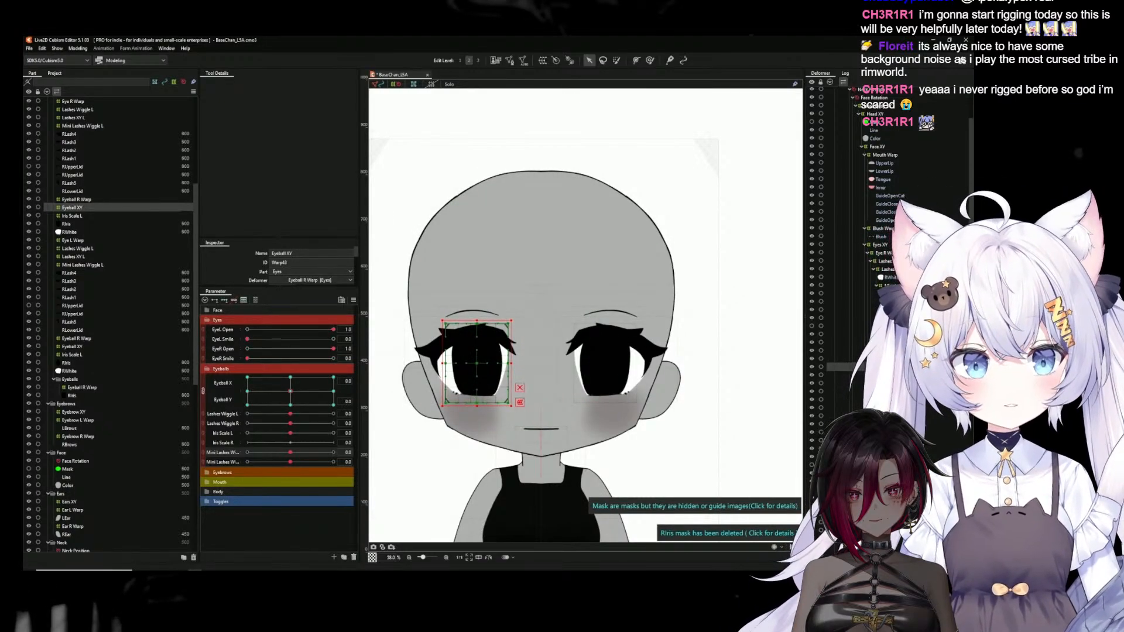
click(896, 375)
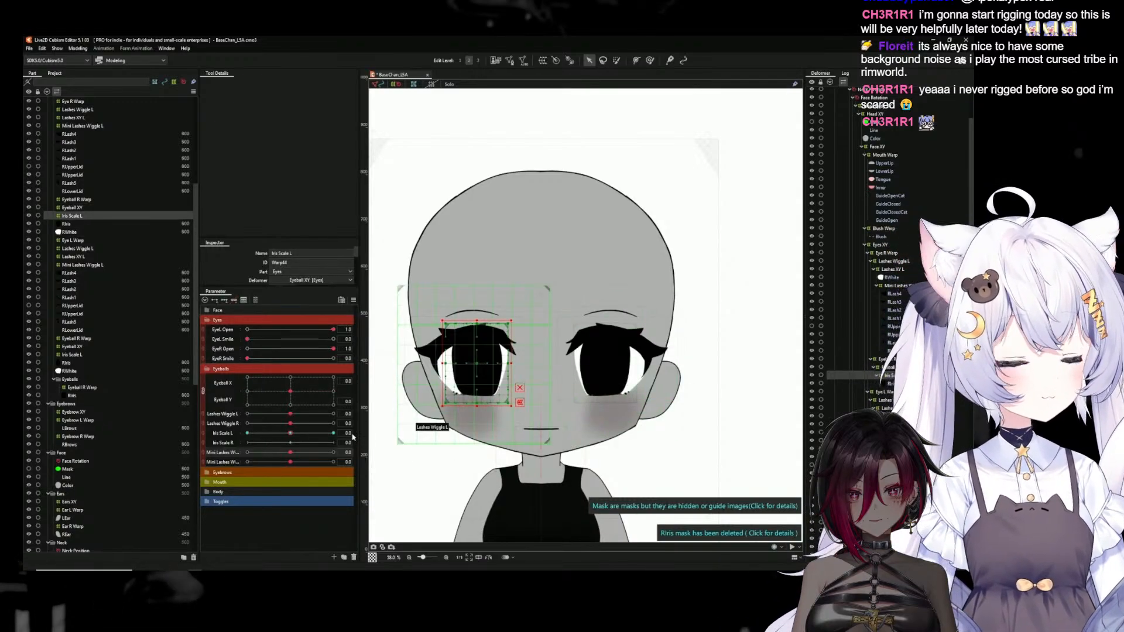
right_click(351, 433)
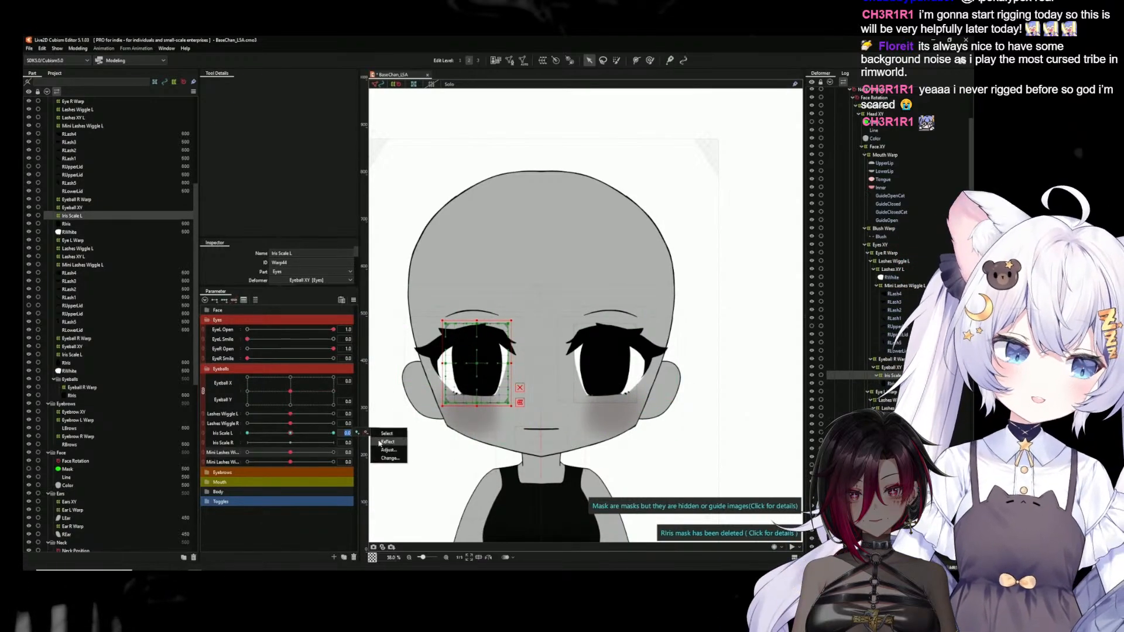
click(386, 442)
click(430, 300)
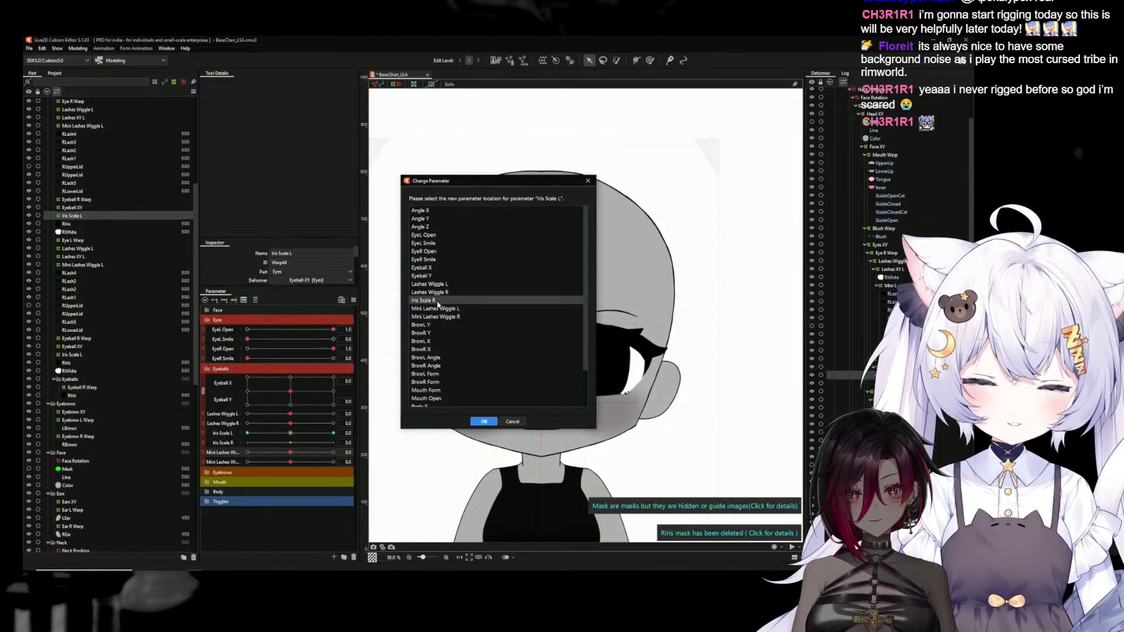
click(483, 422)
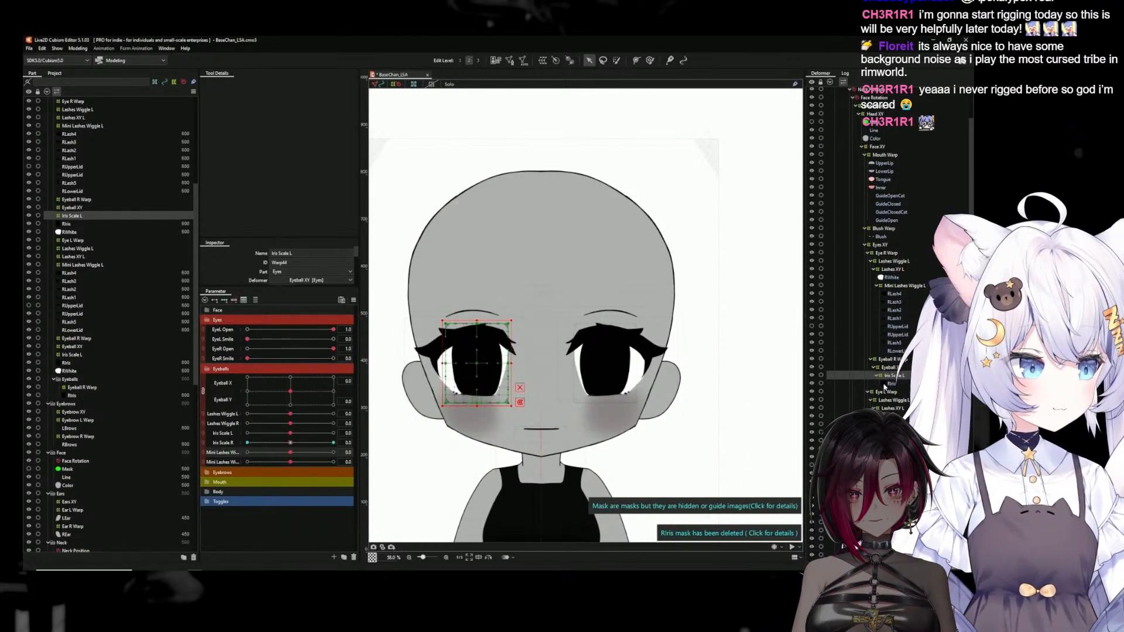
Reassign the EyeL Smile keys of the mirrored eye's RIris mesh to the EyeR Smile parameter
click(887, 384)
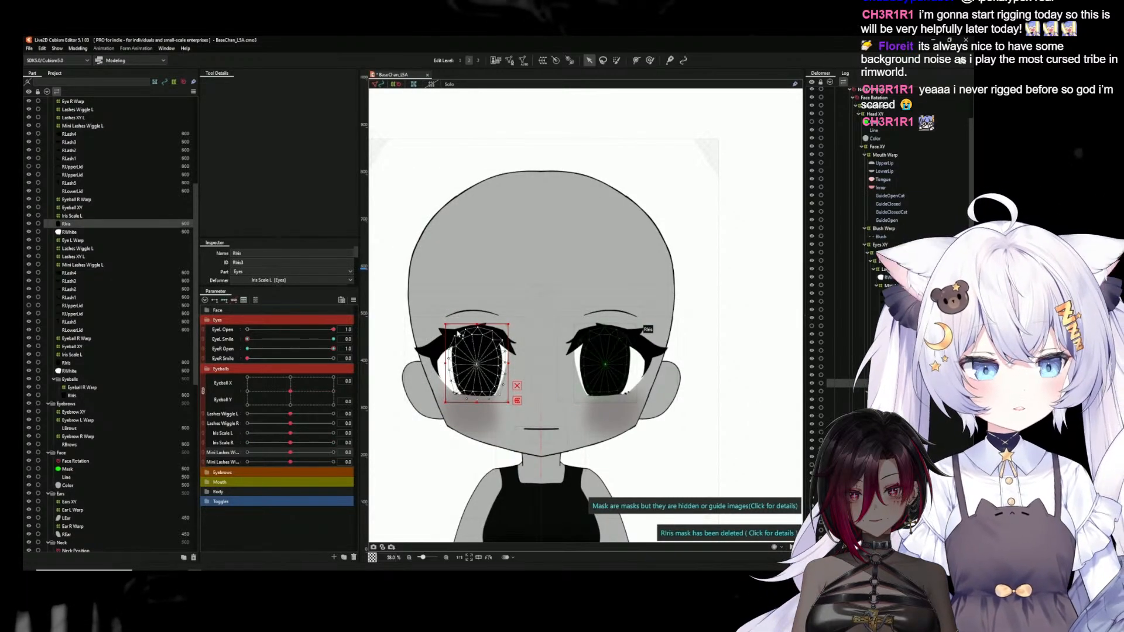
click(356, 340)
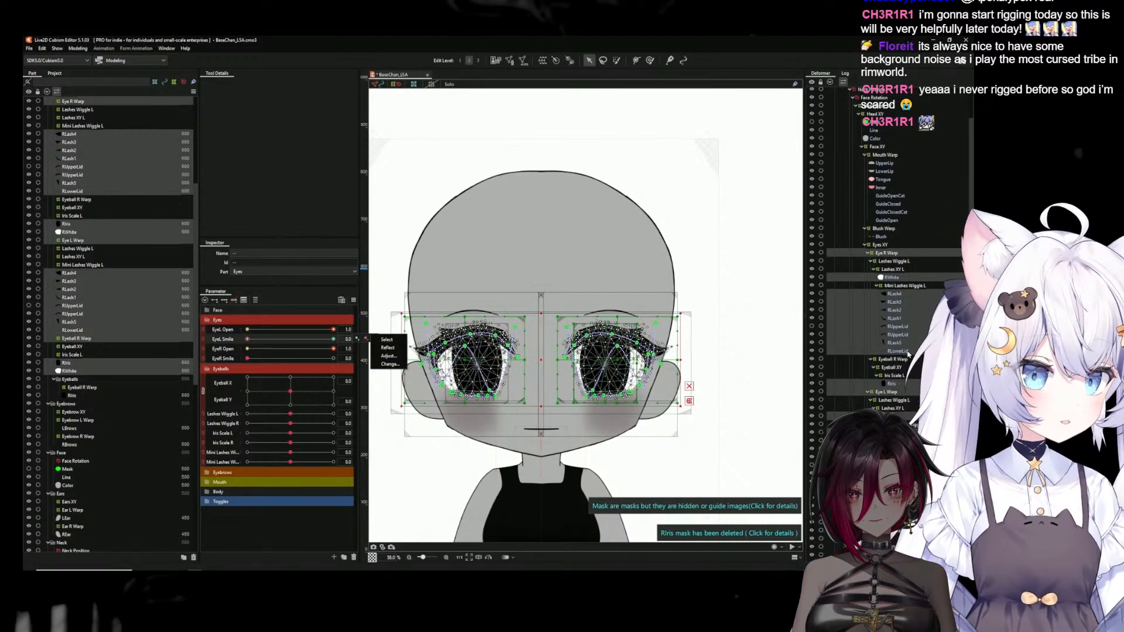
click(907, 353)
click(894, 384)
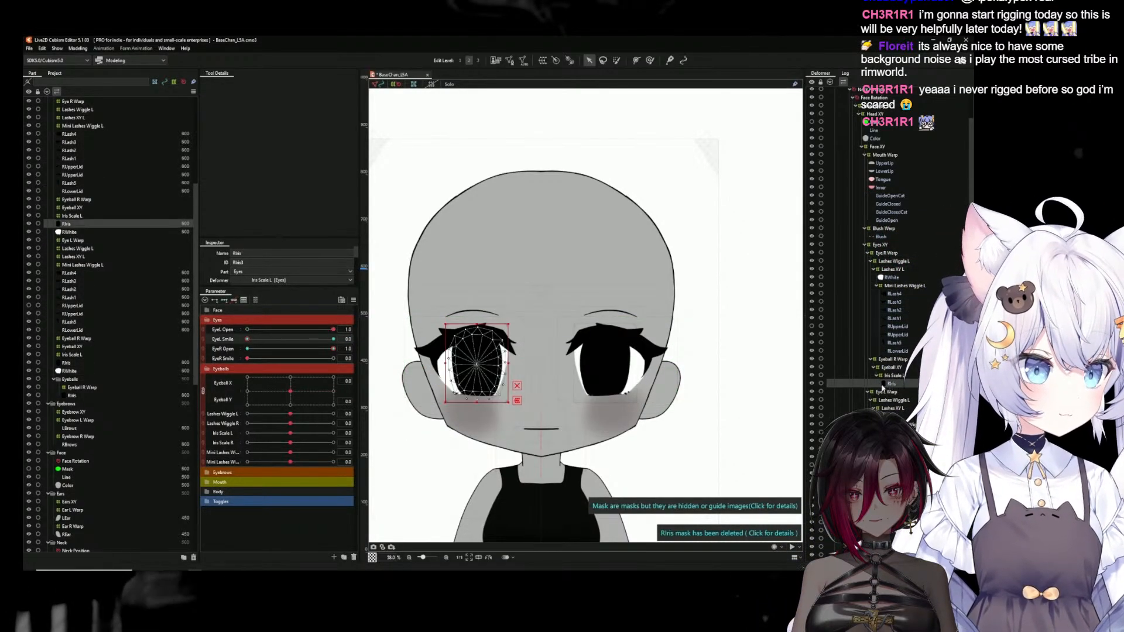
click(366, 340)
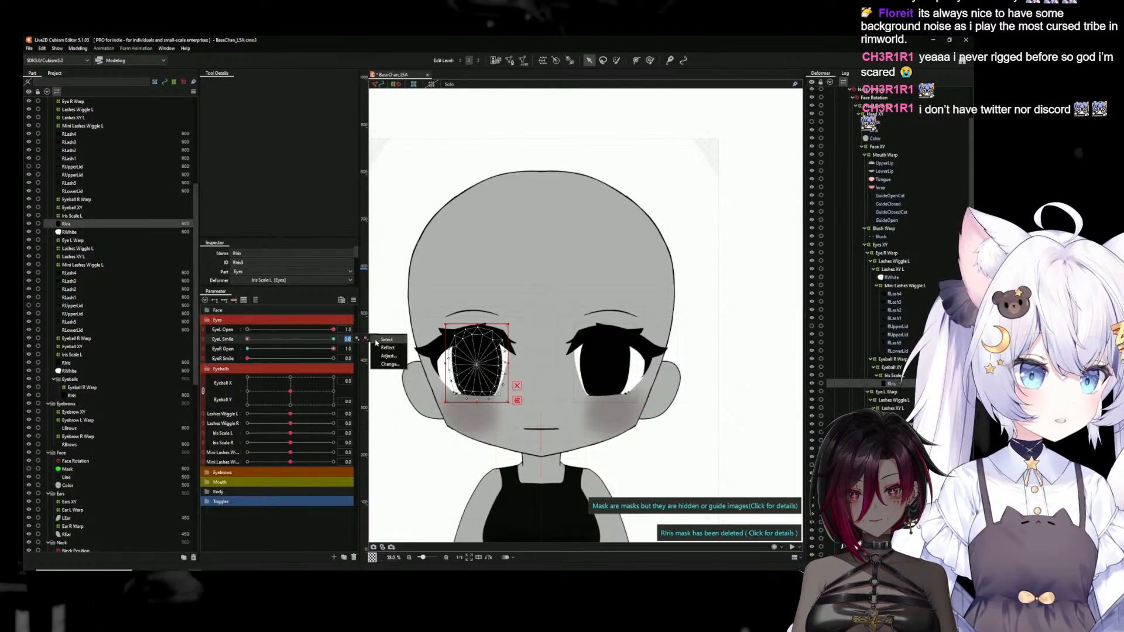
click(390, 364)
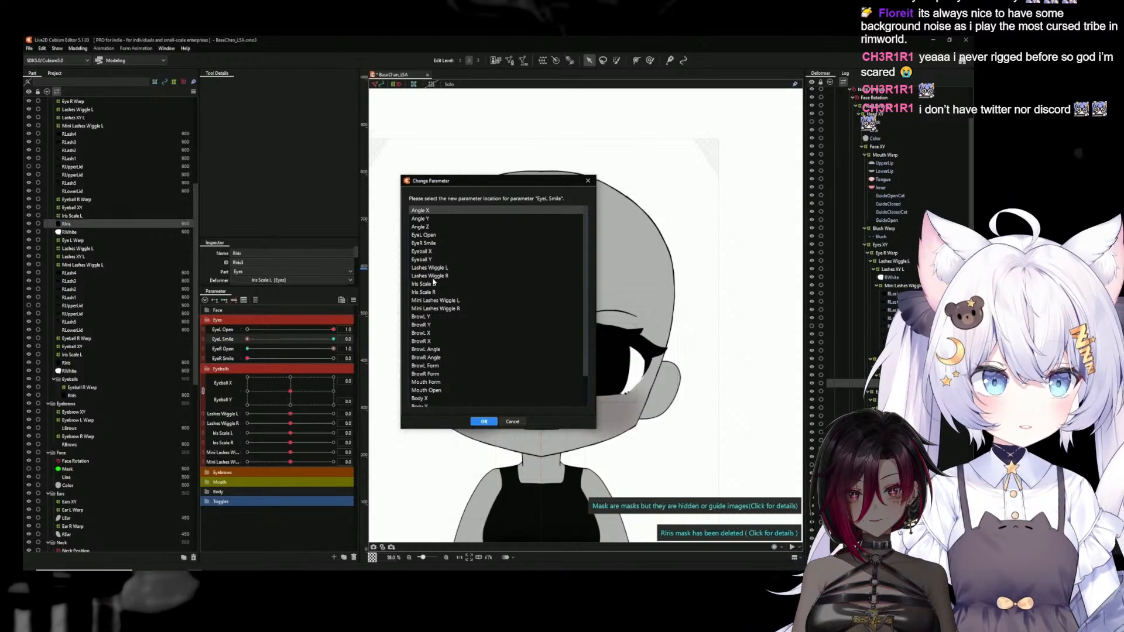
click(425, 243)
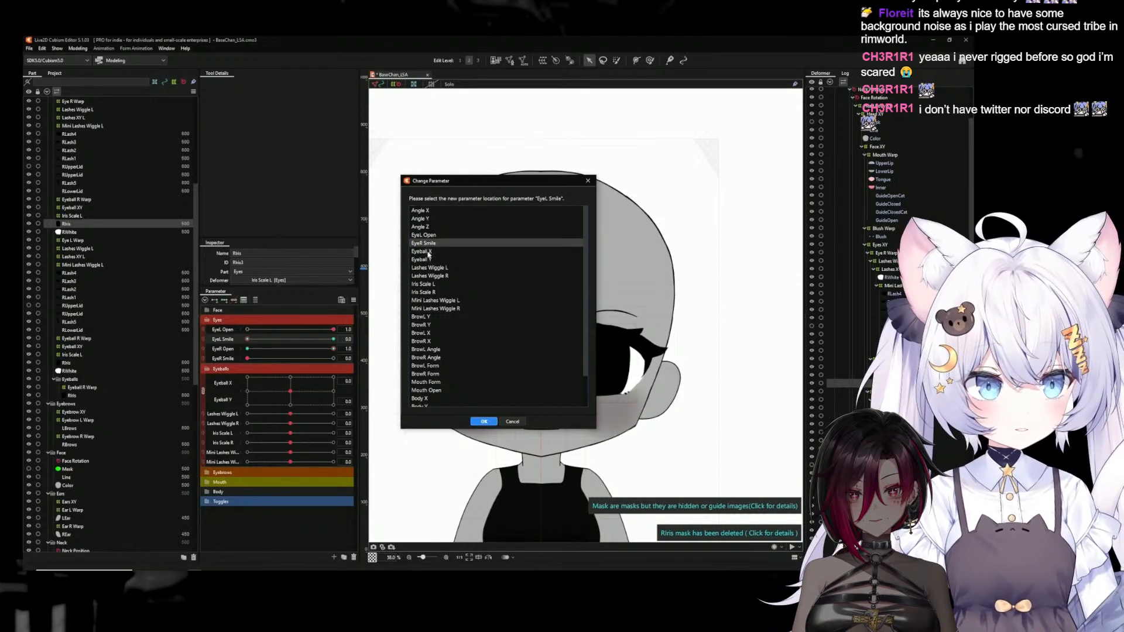
click(483, 422)
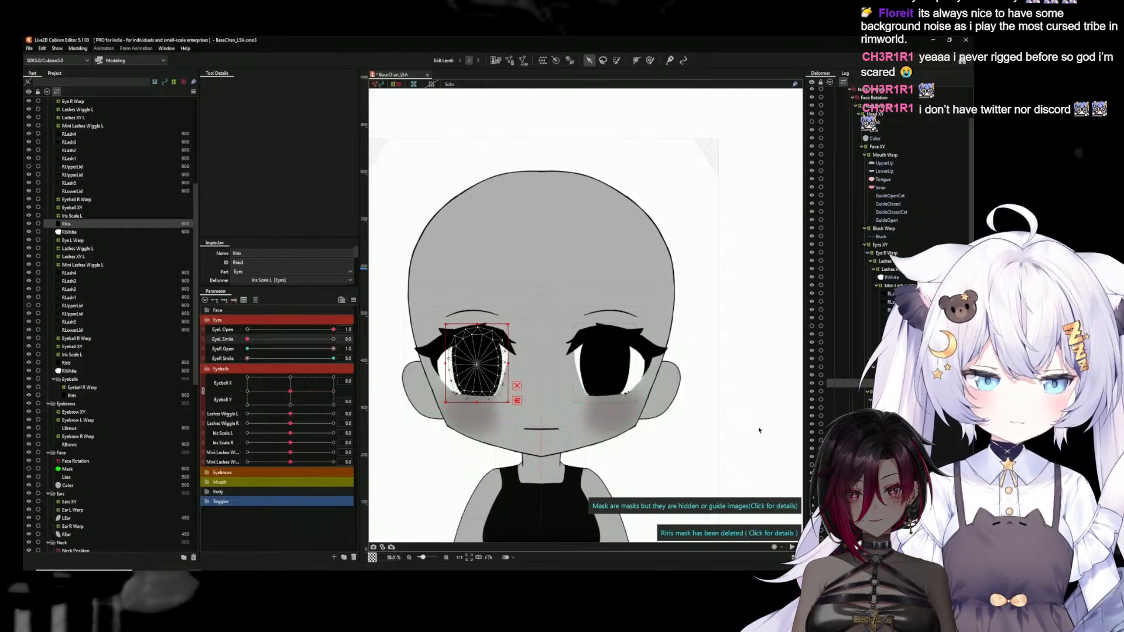
Reassign the EyeR Open keys of the left eye's RIris mesh to the EyeL Open parameter
click(606, 365)
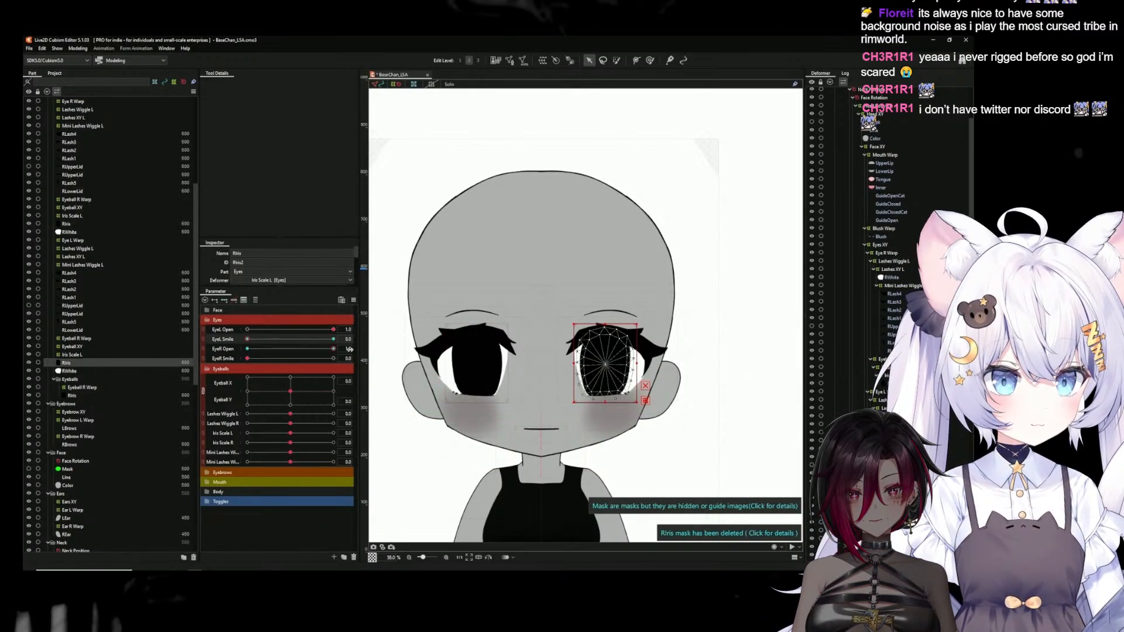
click(375, 349)
click(387, 373)
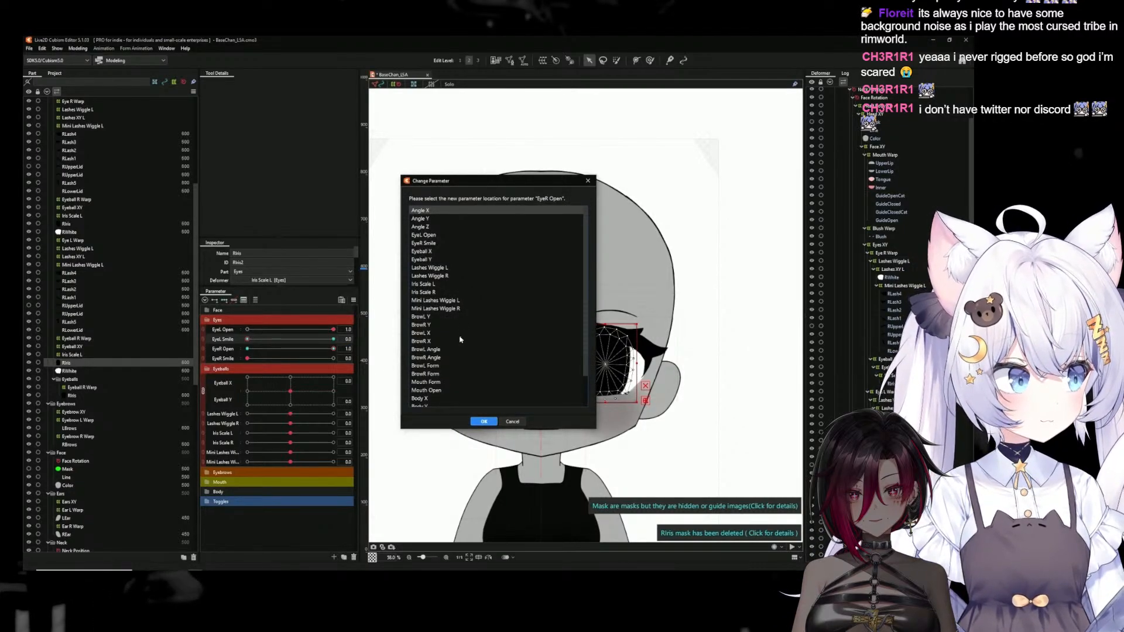
click(424, 235)
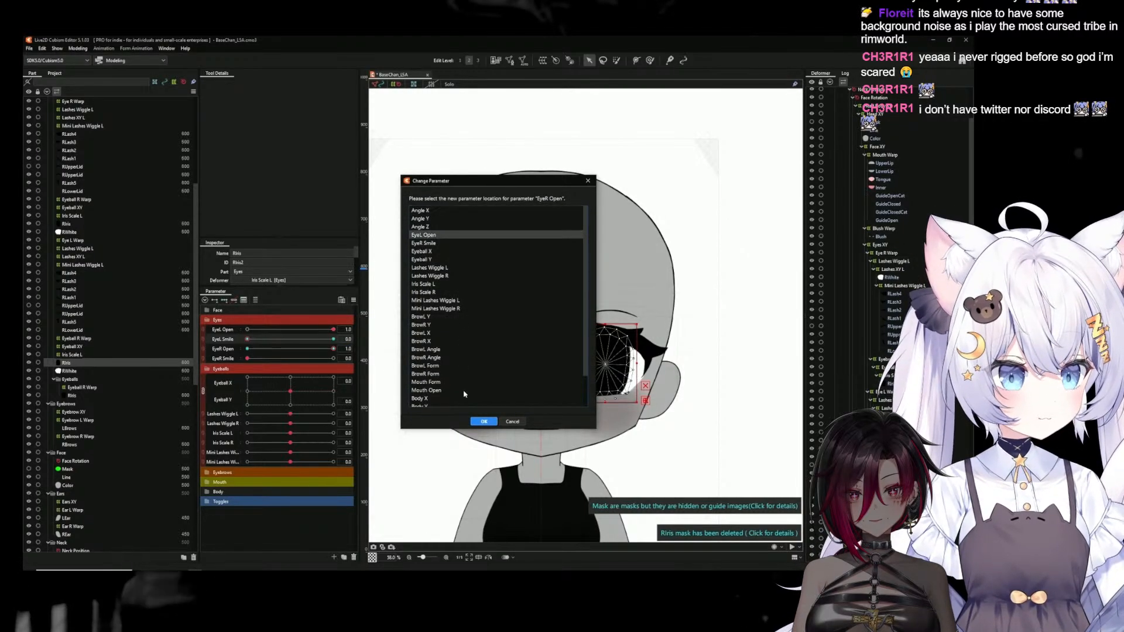
click(479, 421)
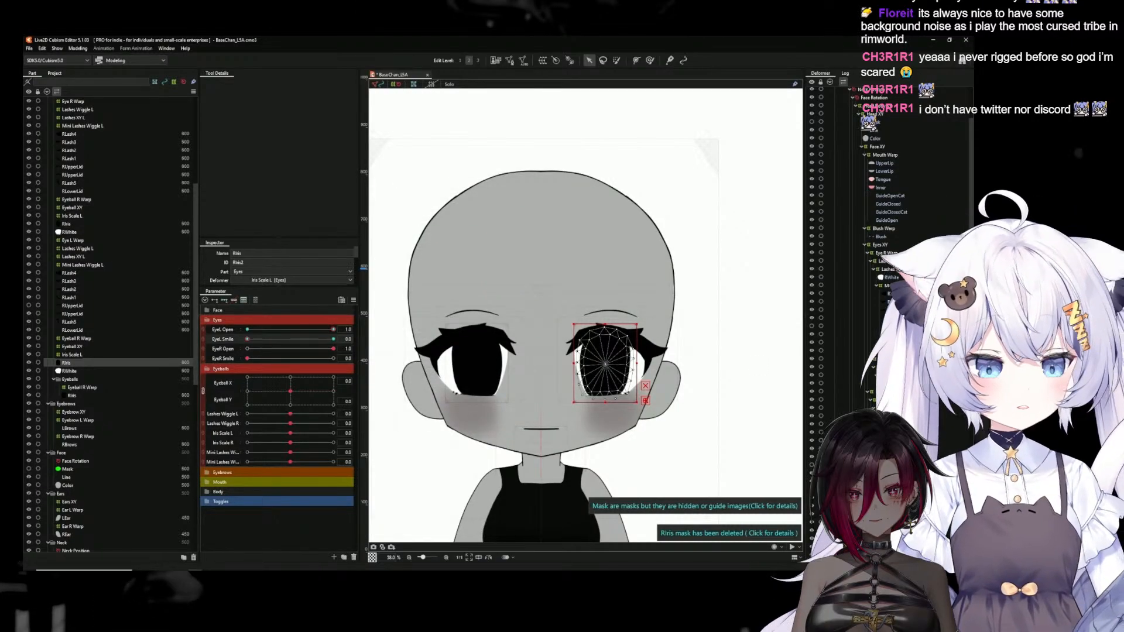
Reassign the Eye R Warp deformer's EyeL Smile keys to the EyeR Smile parameter
click(886, 253)
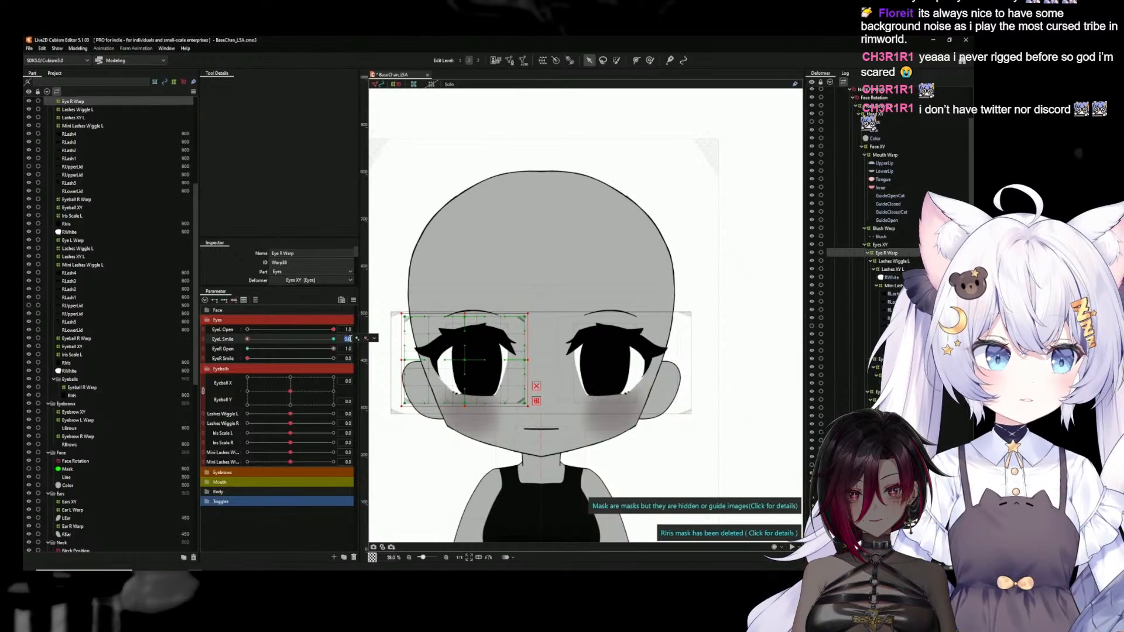
right_click(377, 340)
click(388, 364)
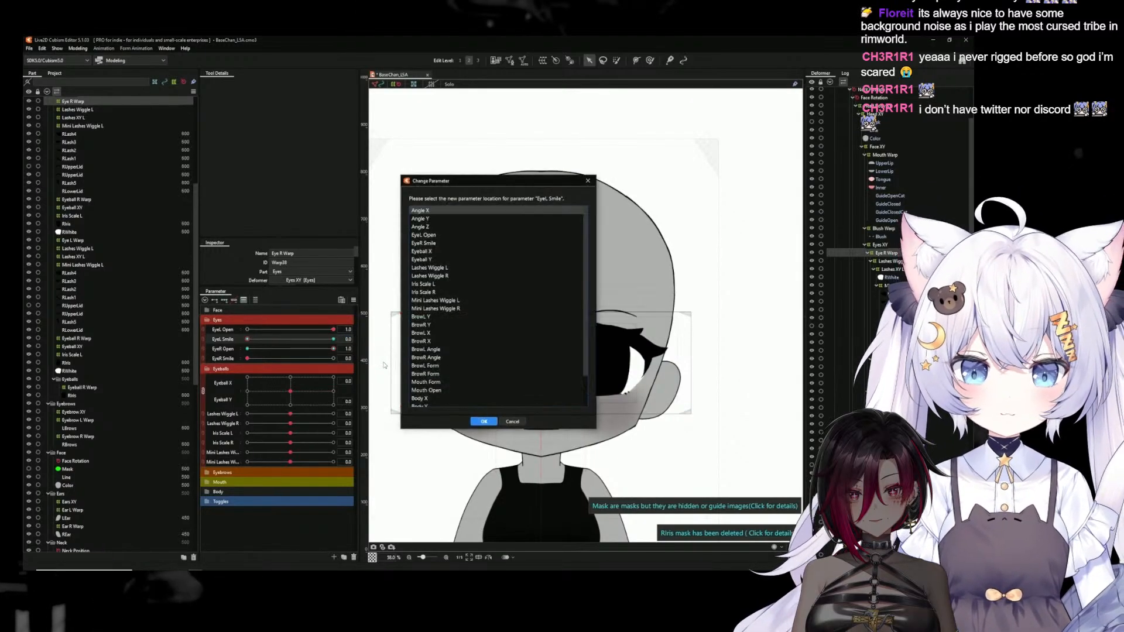
click(424, 243)
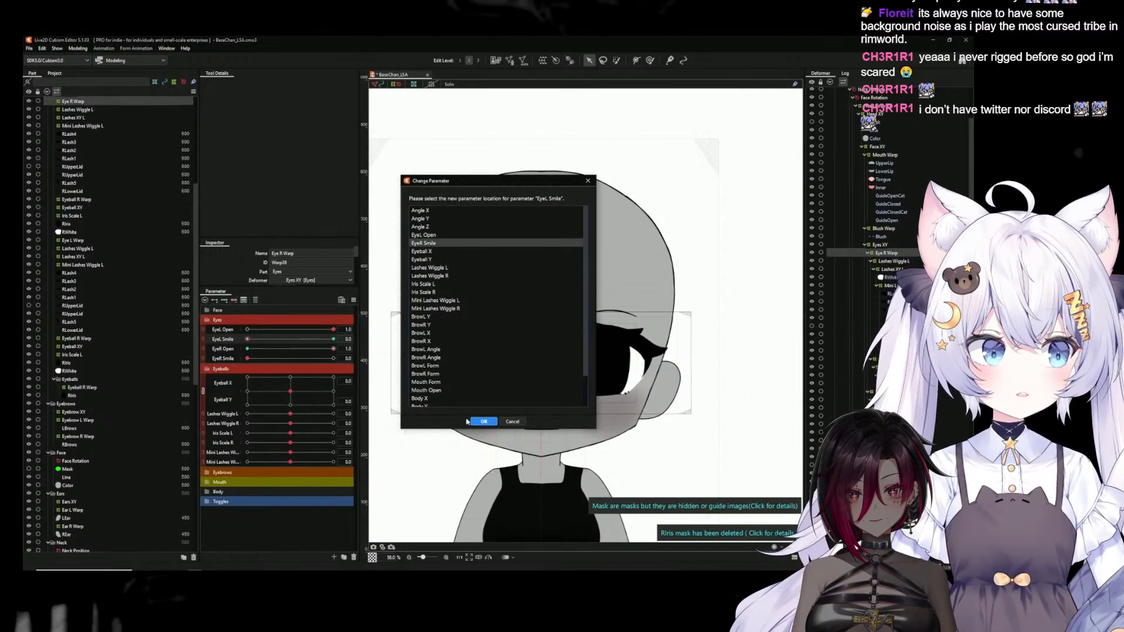
click(481, 421)
Check which parameters the mirrored eye's lash, eyeball and iris deformers and its RIris and RUpperLid meshes are keyed to
click(884, 262)
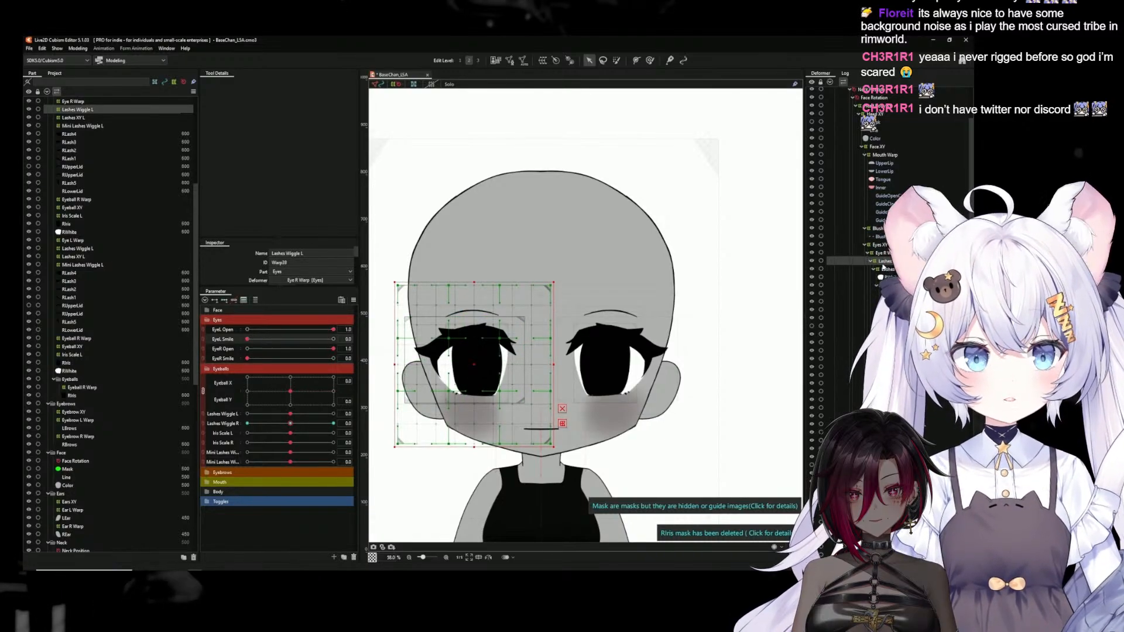
click(891, 270)
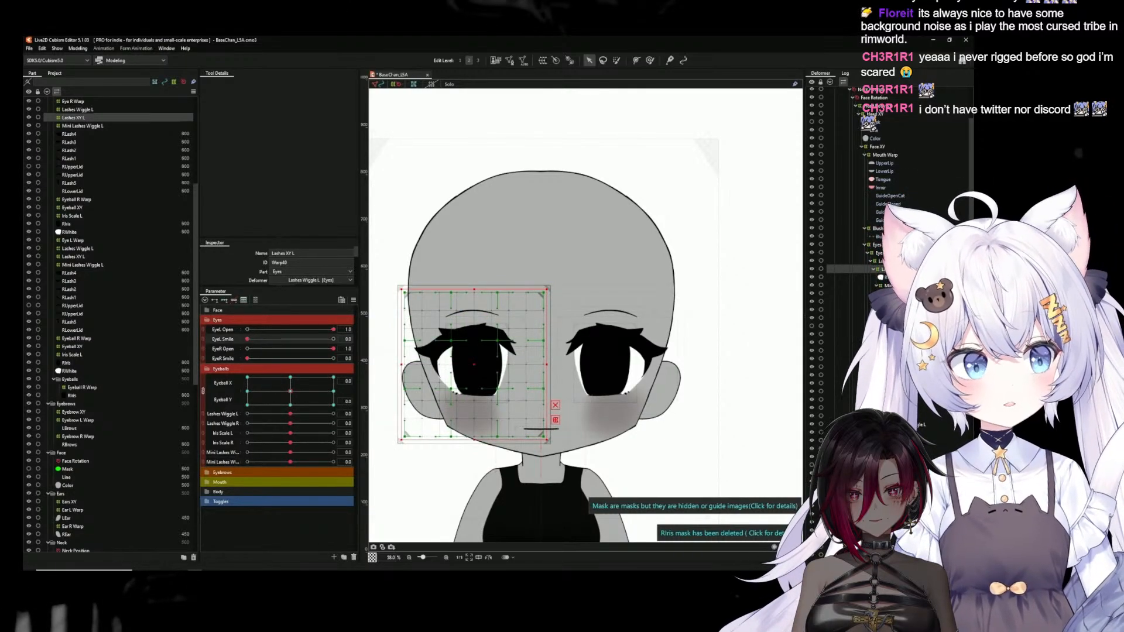
click(898, 285)
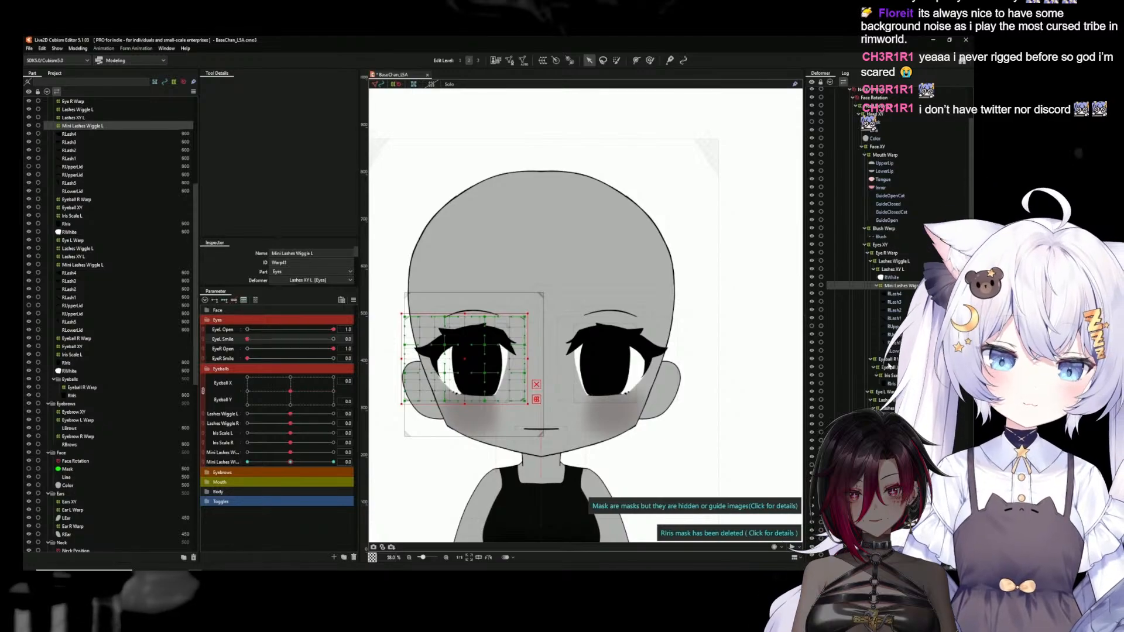
click(887, 359)
click(888, 368)
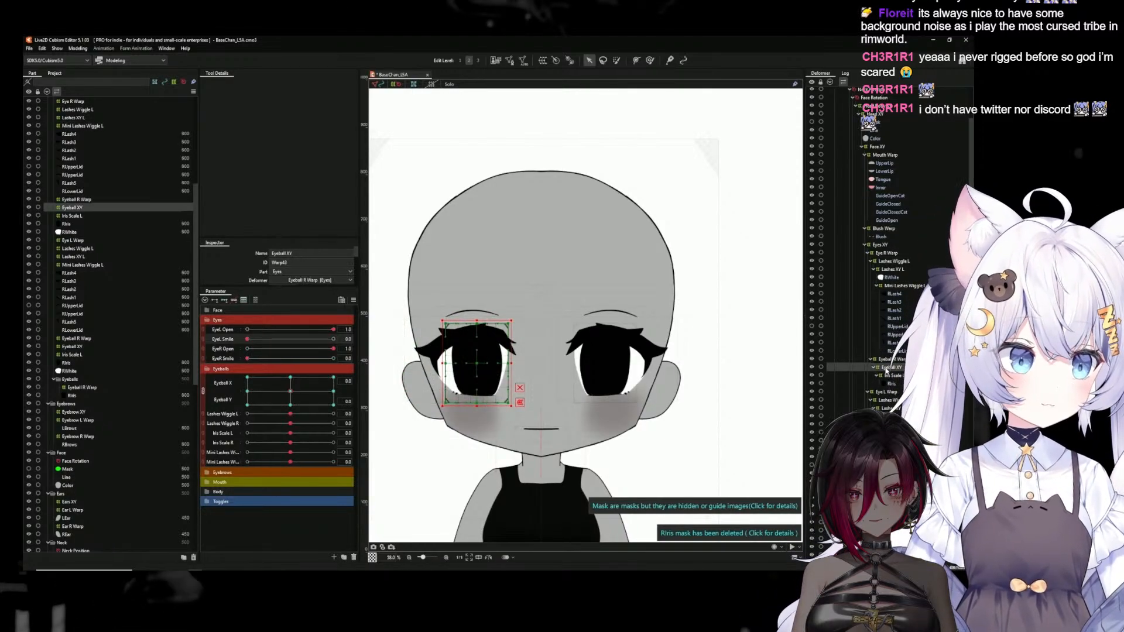
click(888, 377)
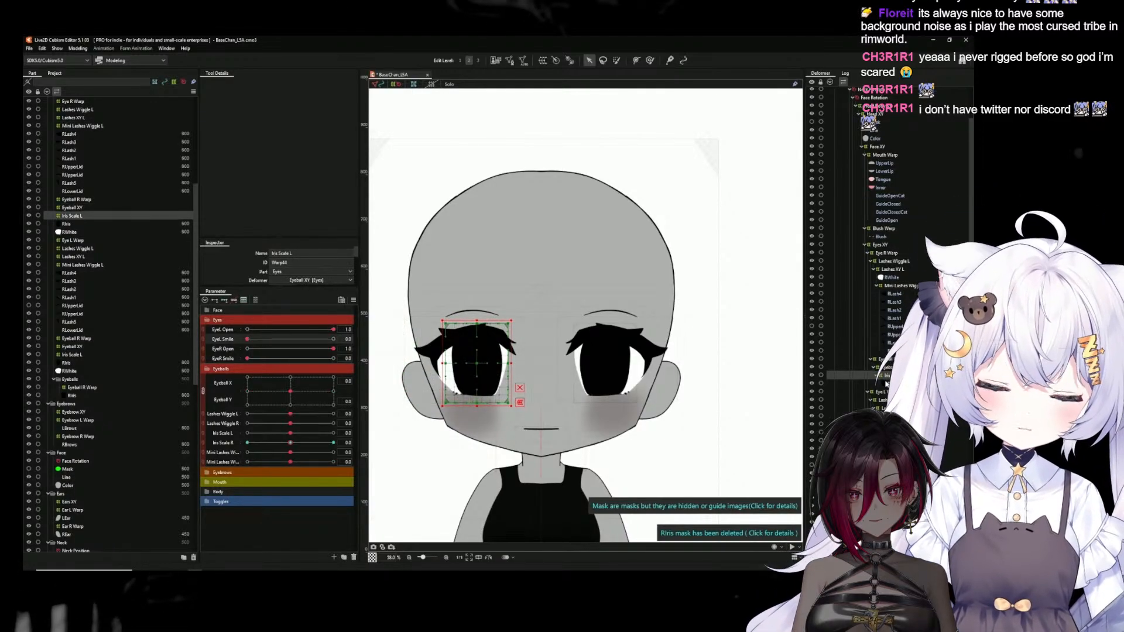
click(892, 384)
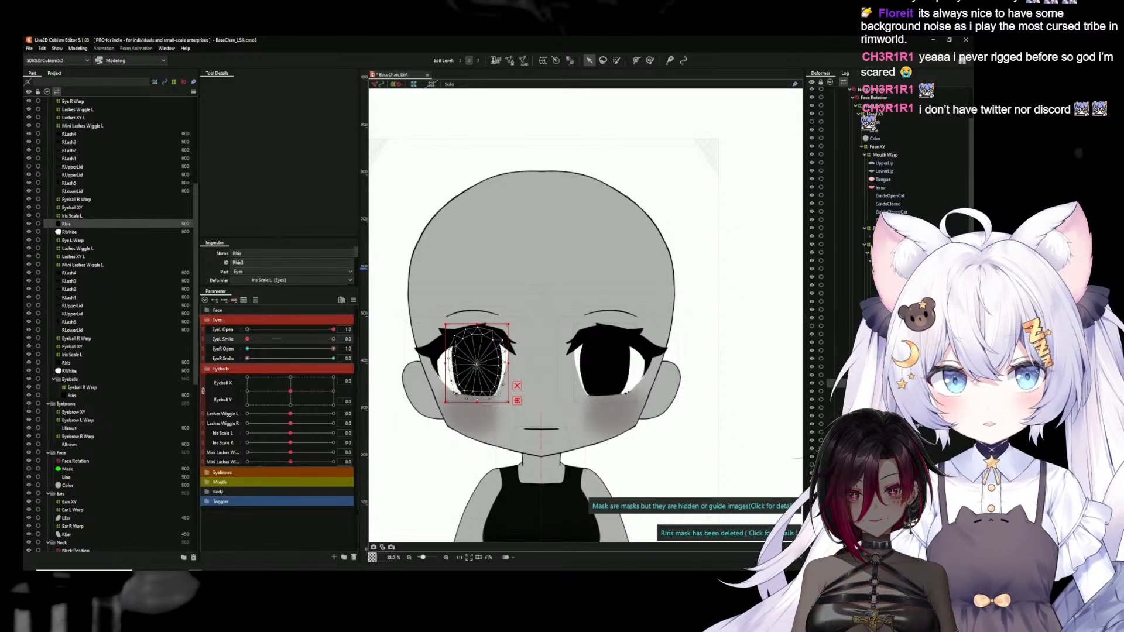
click(894, 327)
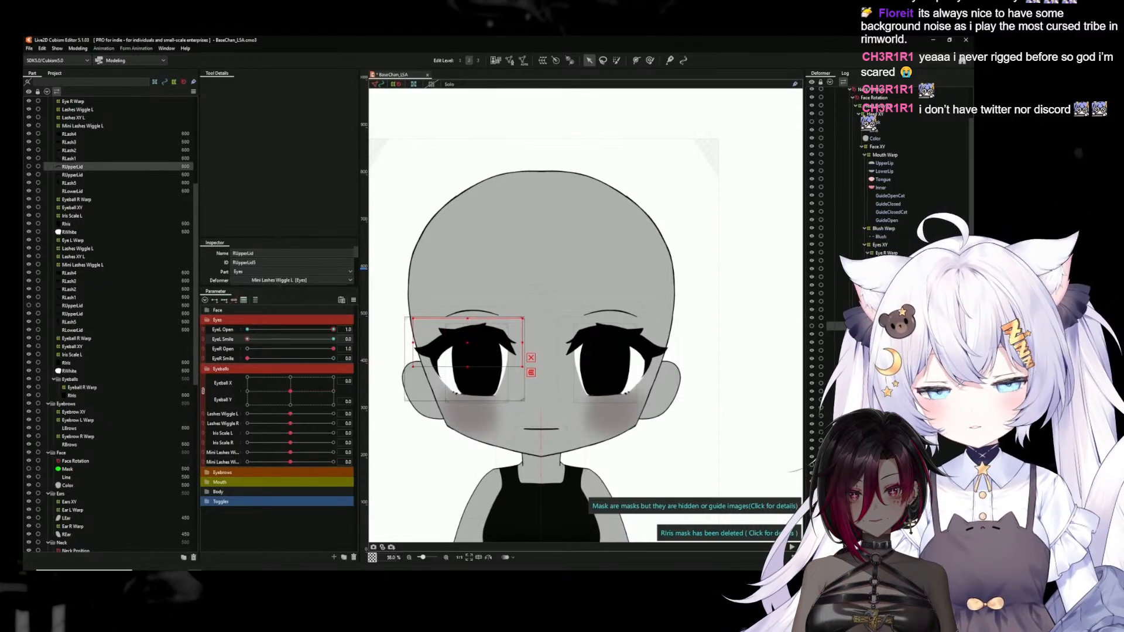
Reassign the EyeL Open and EyeL Smile keys of the mirrored eye's lash and lid meshes, RLash4 through RLowerLid, to EyeR Open and EyeR Smile
click(891, 295)
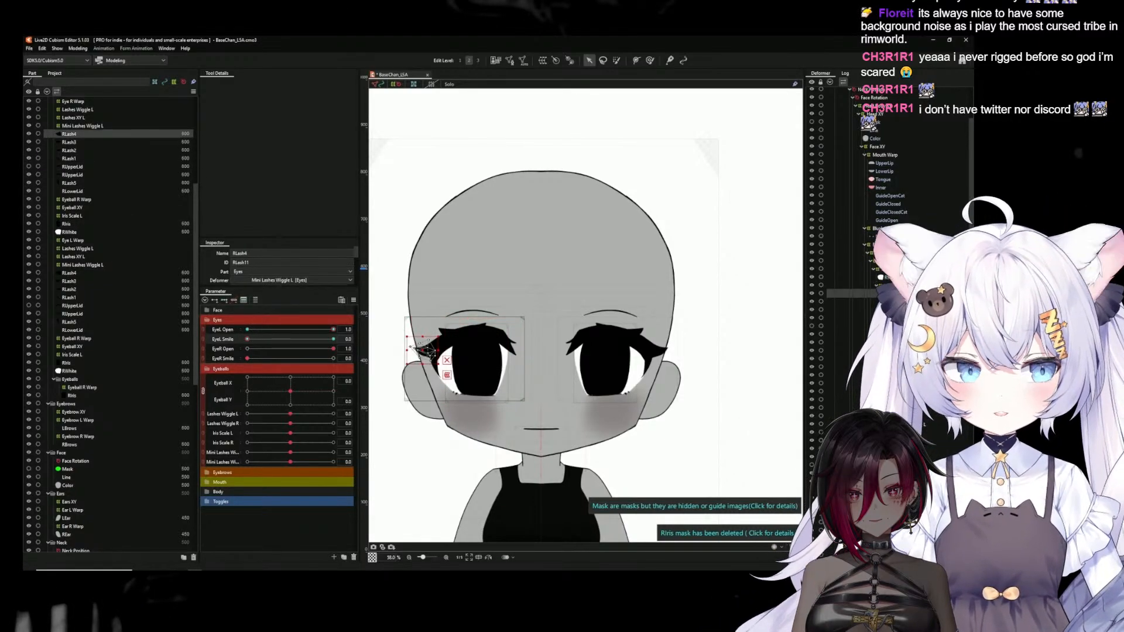
shift+click(891, 351)
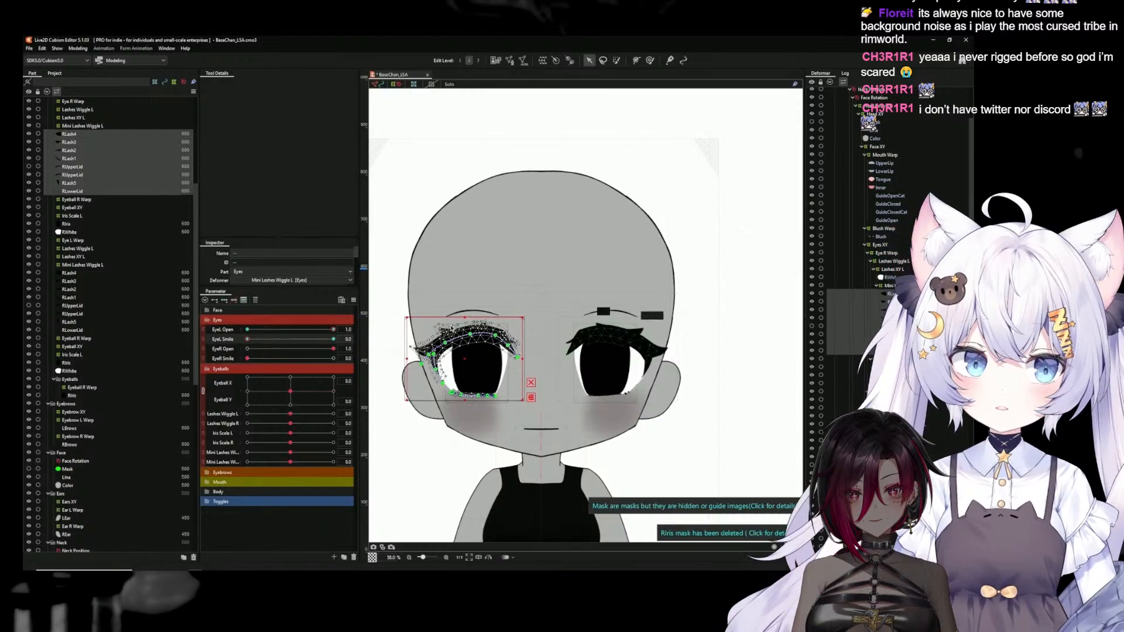
right_click(350, 328)
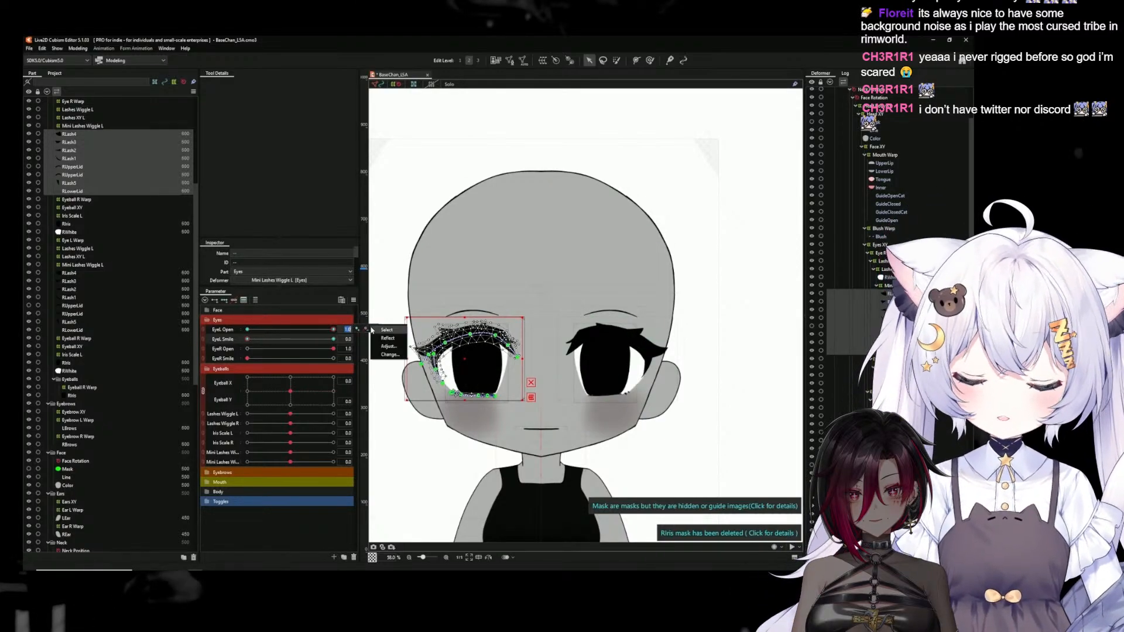
click(389, 350)
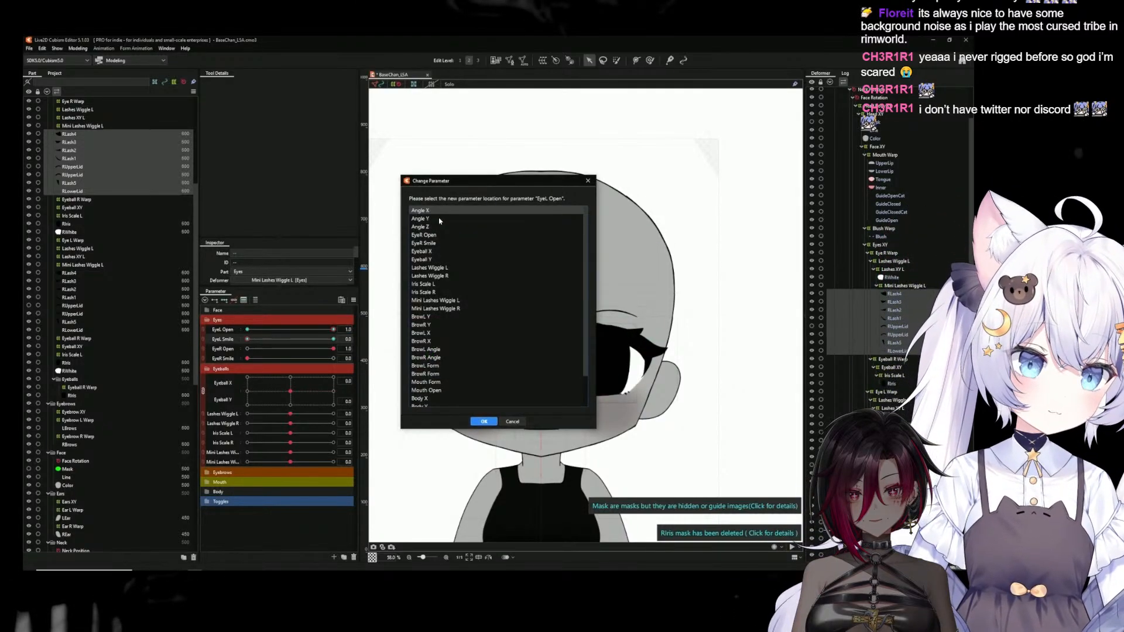
click(434, 241)
click(484, 421)
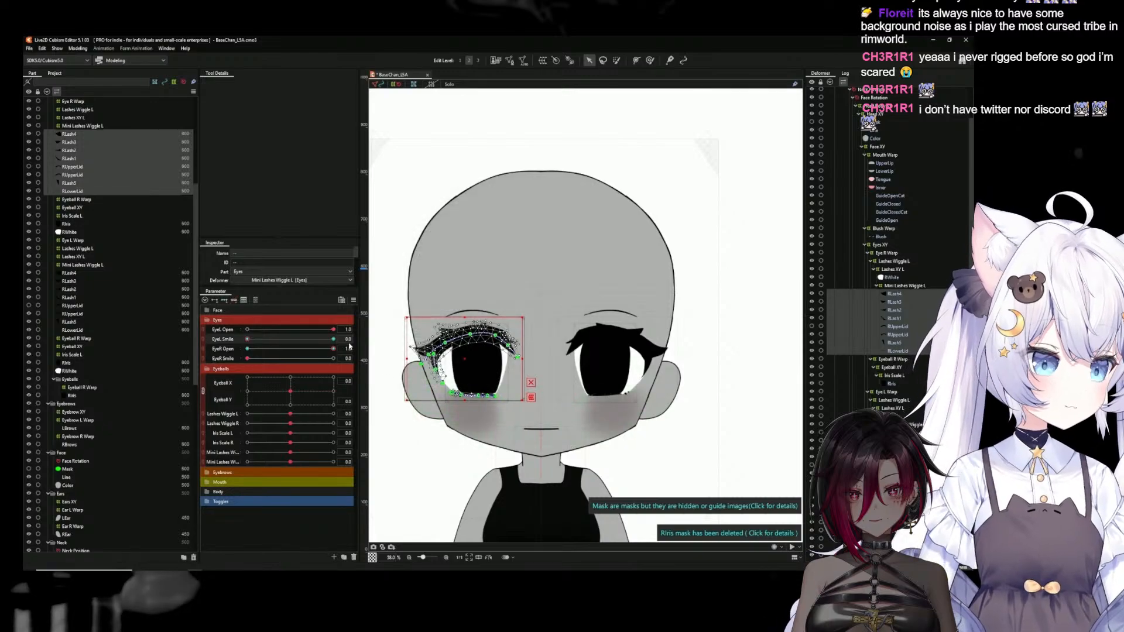
right_click(349, 340)
click(389, 363)
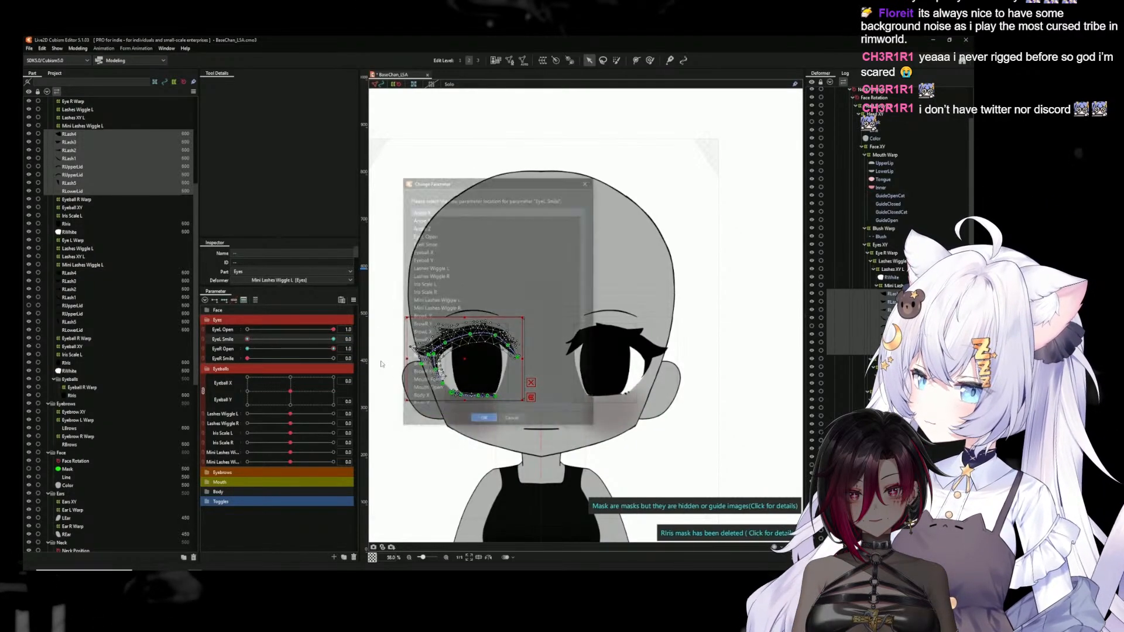
click(430, 243)
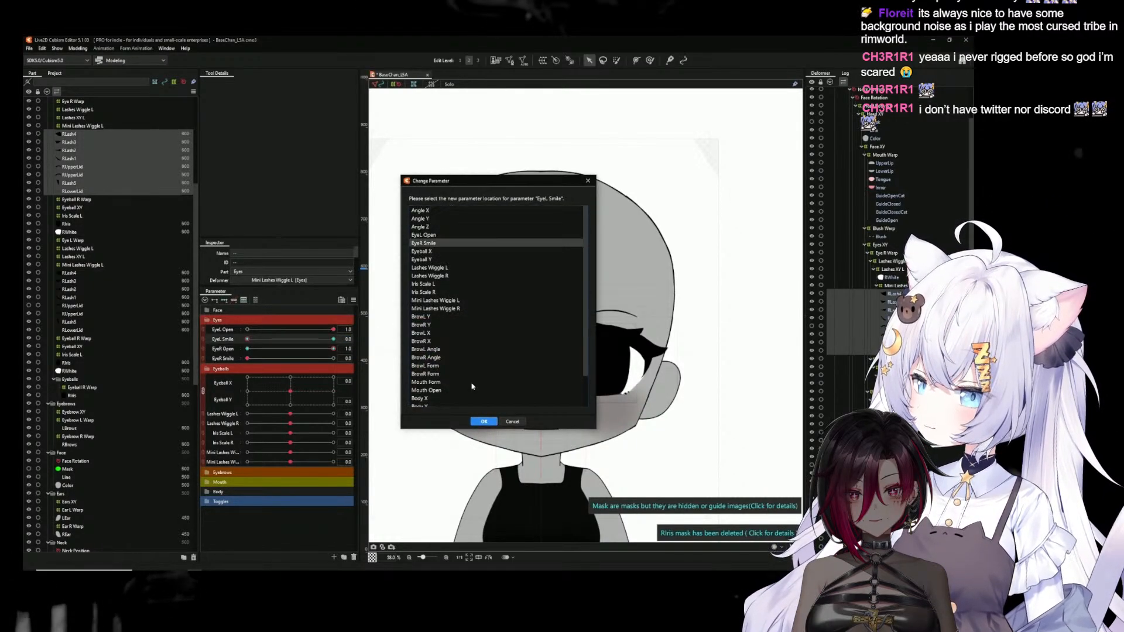
click(485, 422)
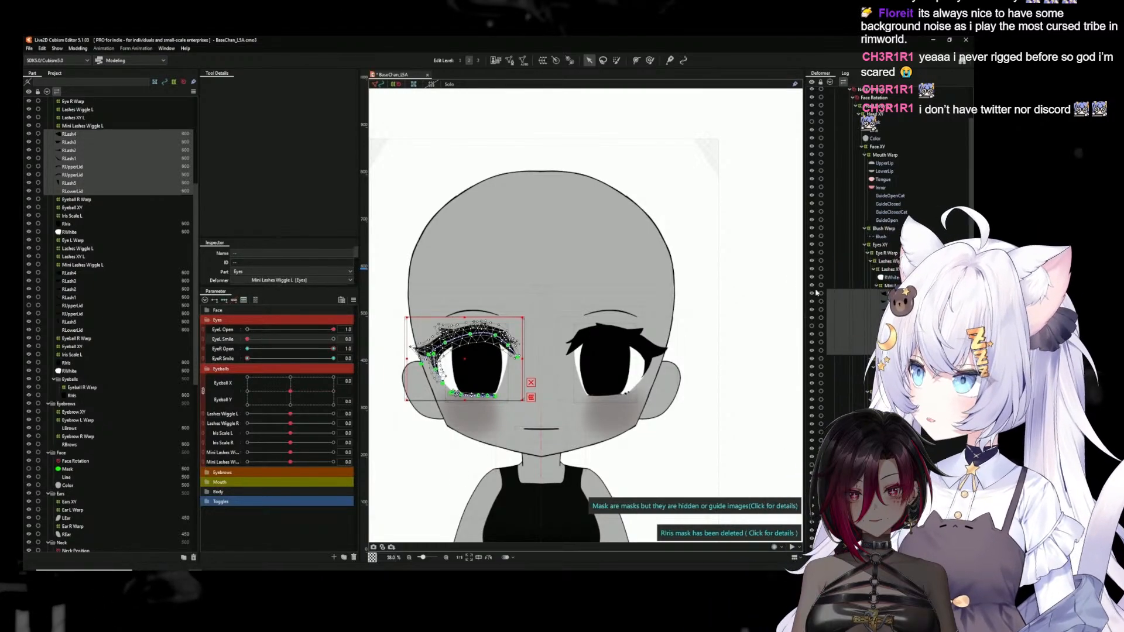
Reassign the EyeL Open and EyeL Smile keys of the mirrored eye's RWhite mesh to EyeR Open and EyeR Smile, and deselect the mesh
click(893, 278)
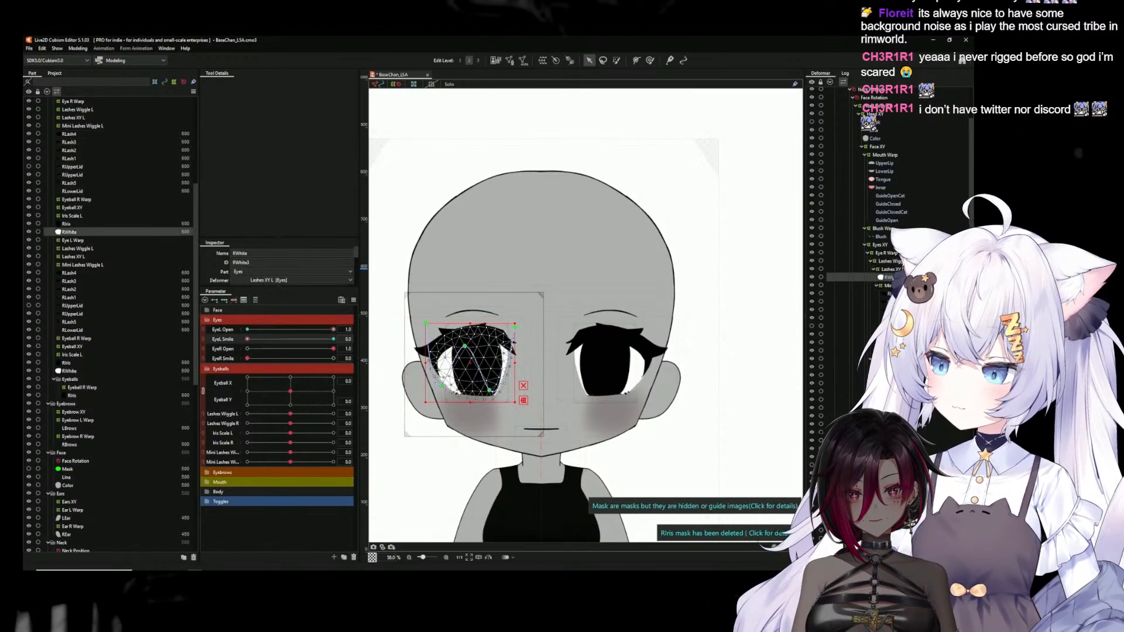
click(357, 330)
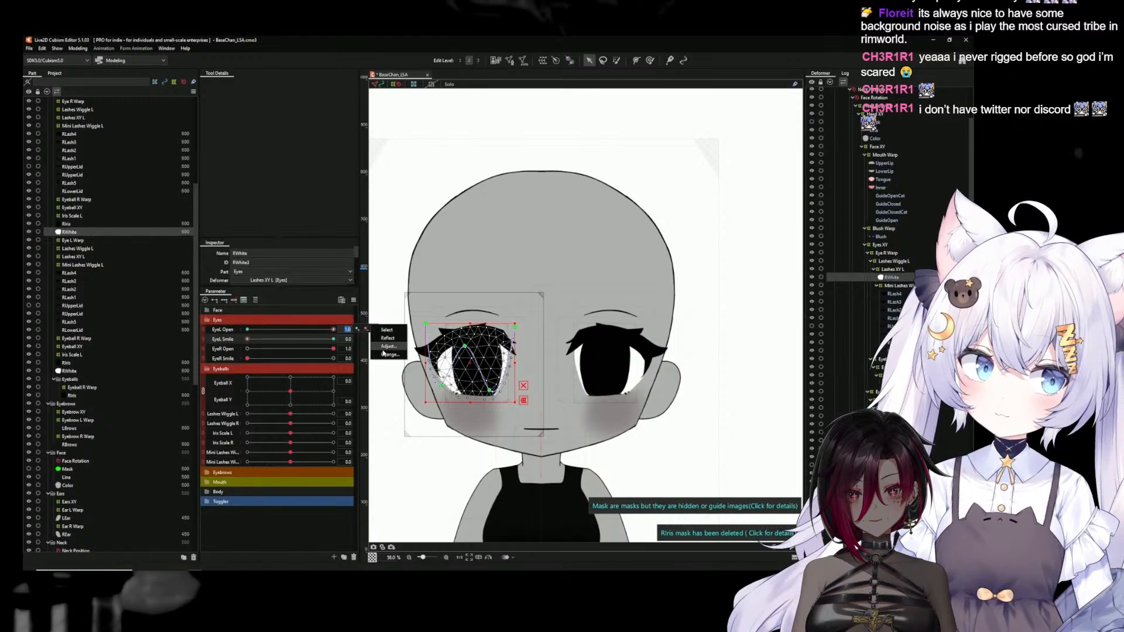
click(387, 349)
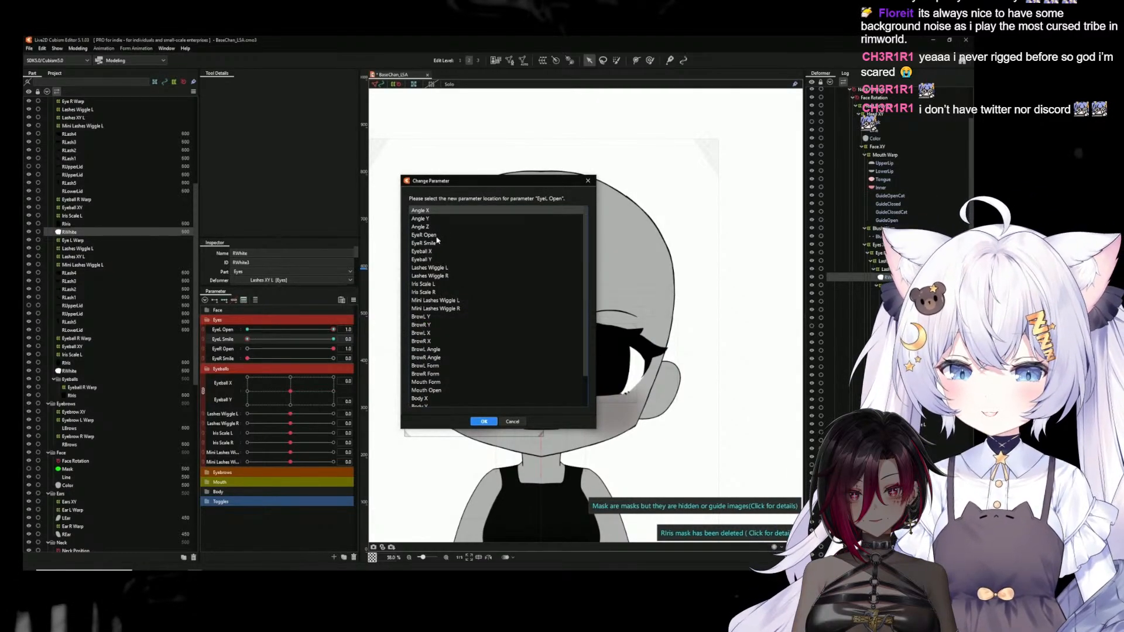
click(436, 236)
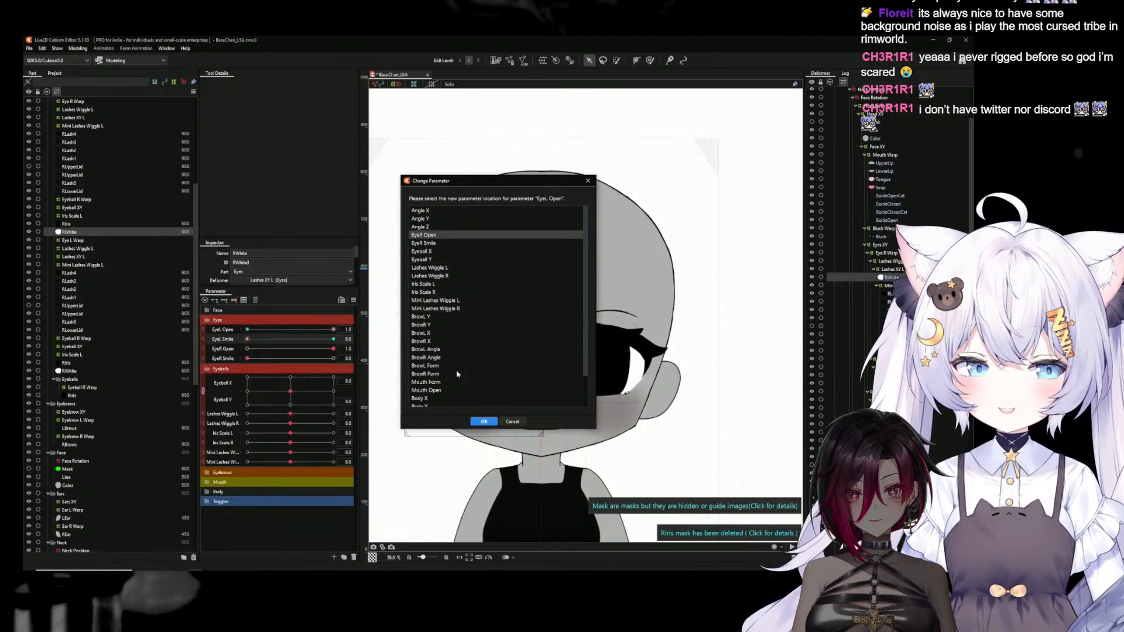
click(484, 422)
right_click(350, 340)
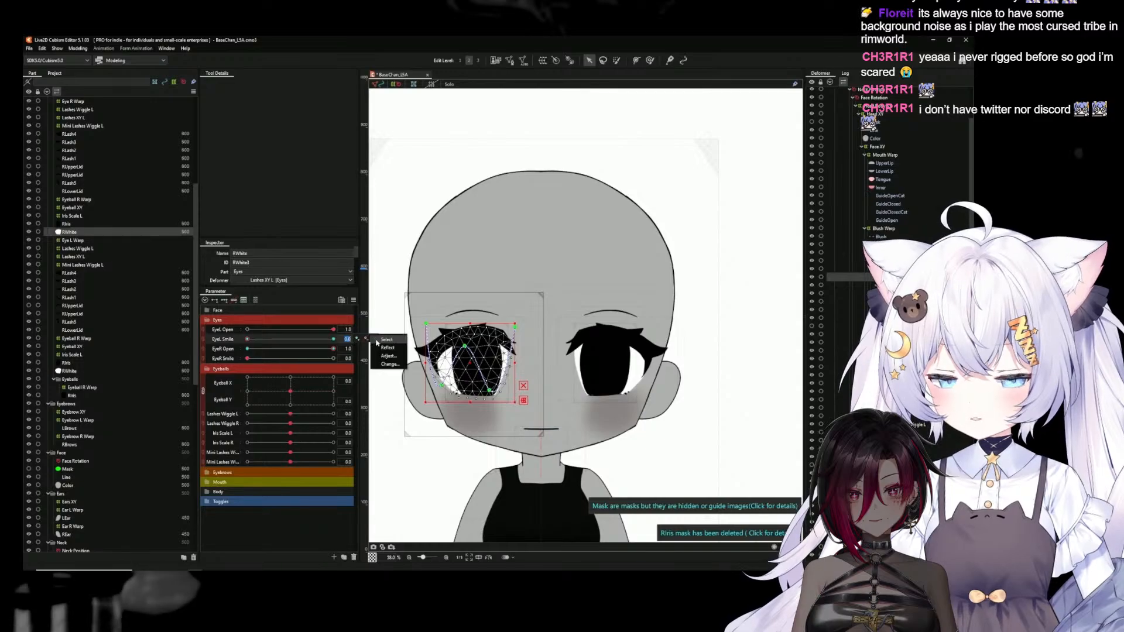
click(389, 364)
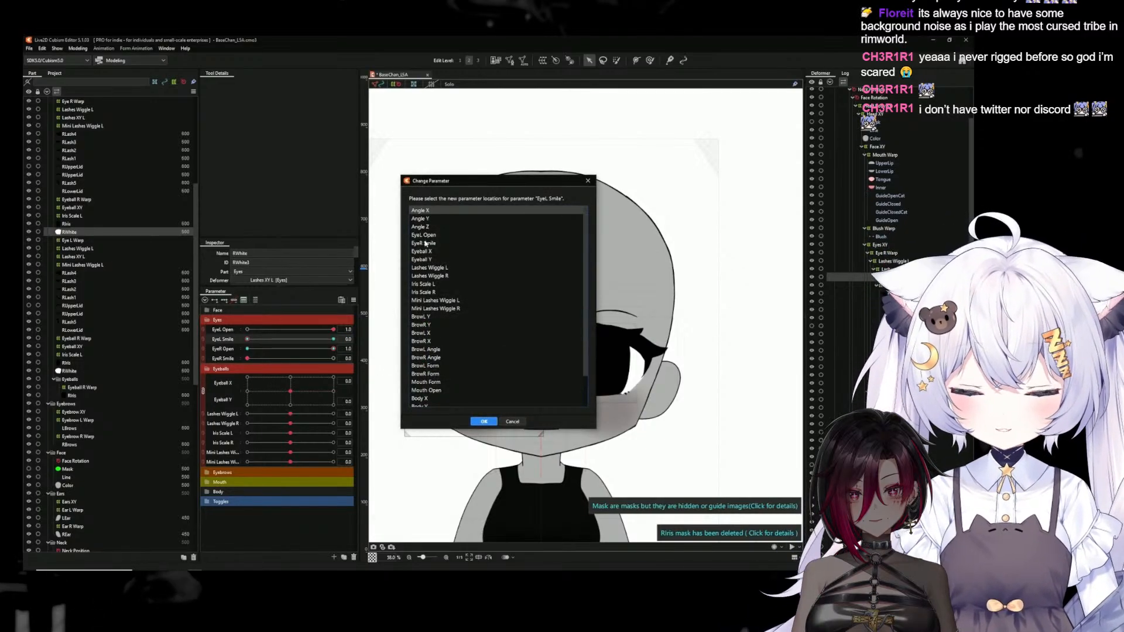
click(425, 243)
click(484, 422)
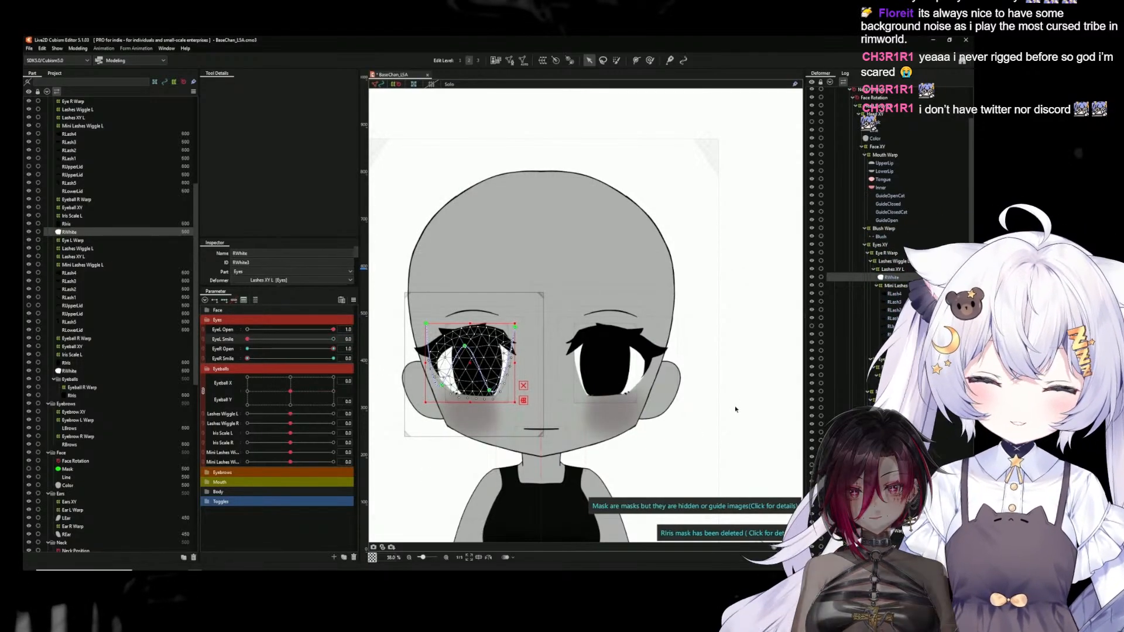
click(743, 398)
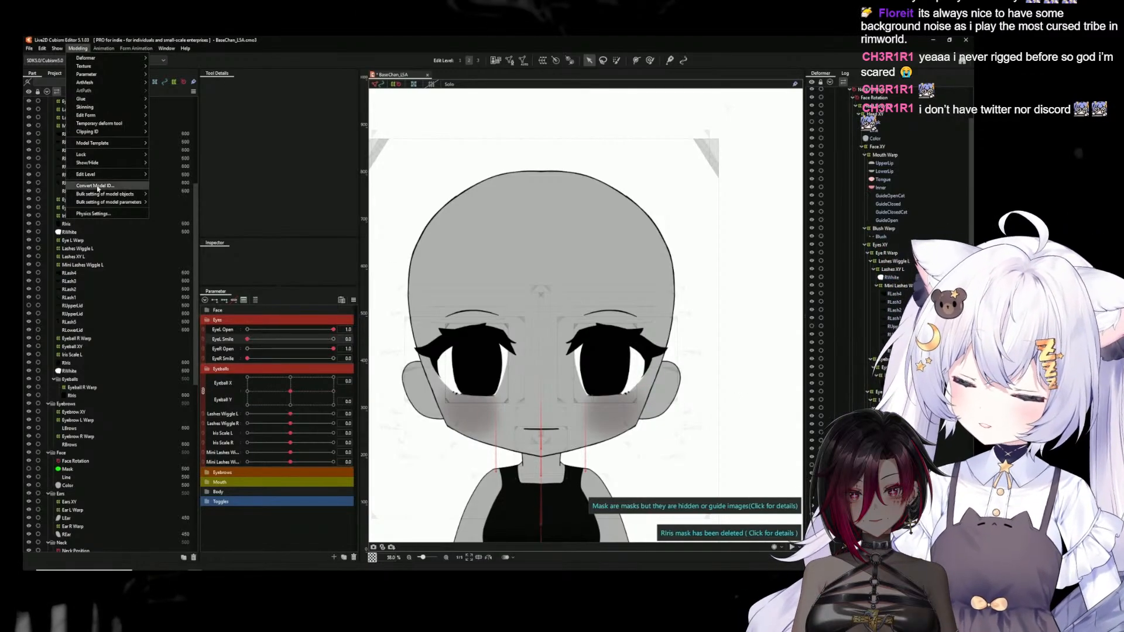
Open the physics settings and duplicate the Lashes Wiggle L group as Lashes Wiggle R
click(97, 215)
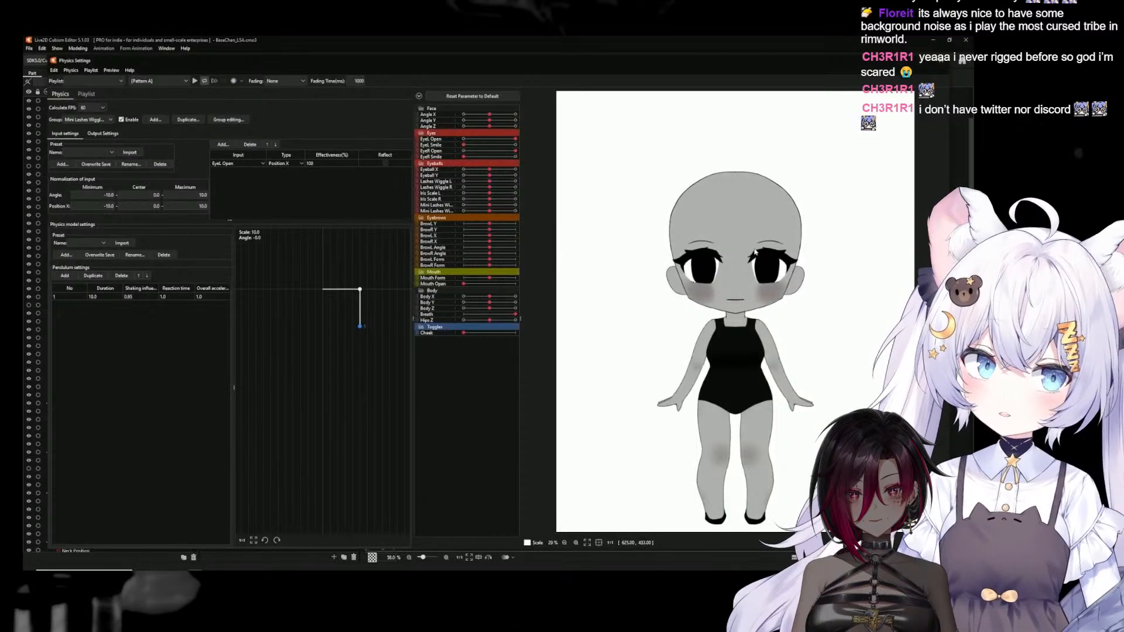
scroll(728, 266, up, 3)
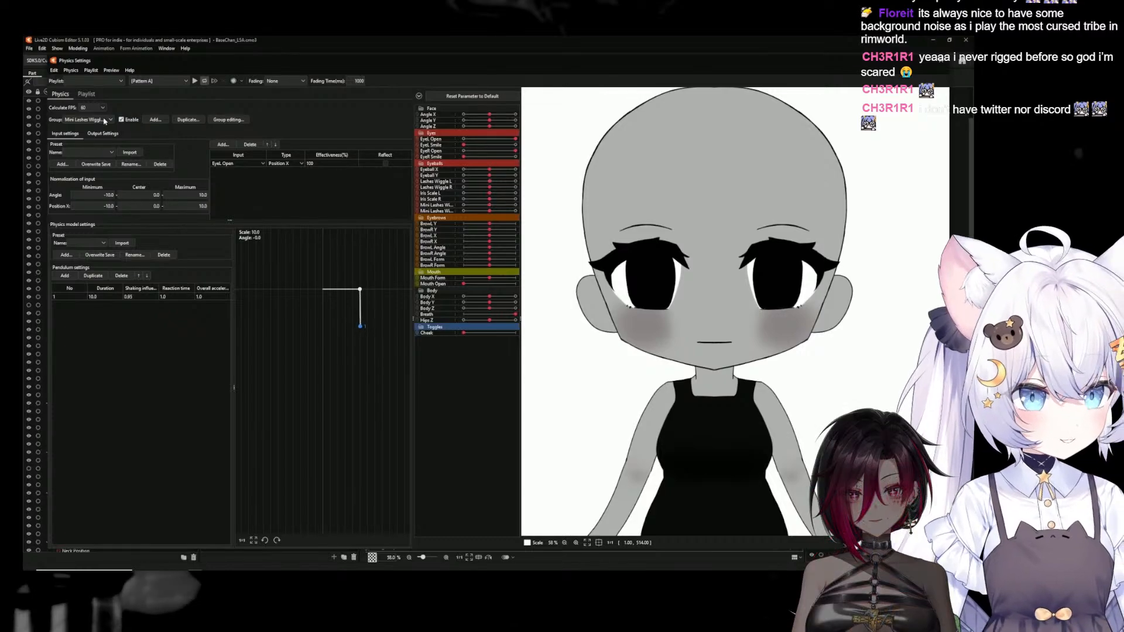
click(105, 120)
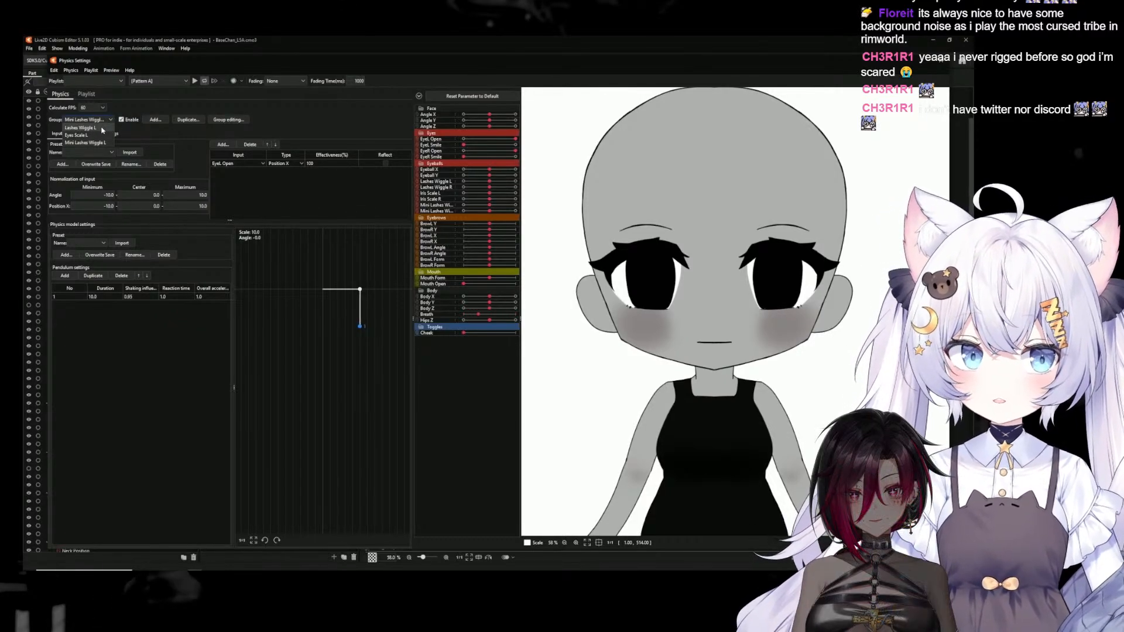
click(102, 128)
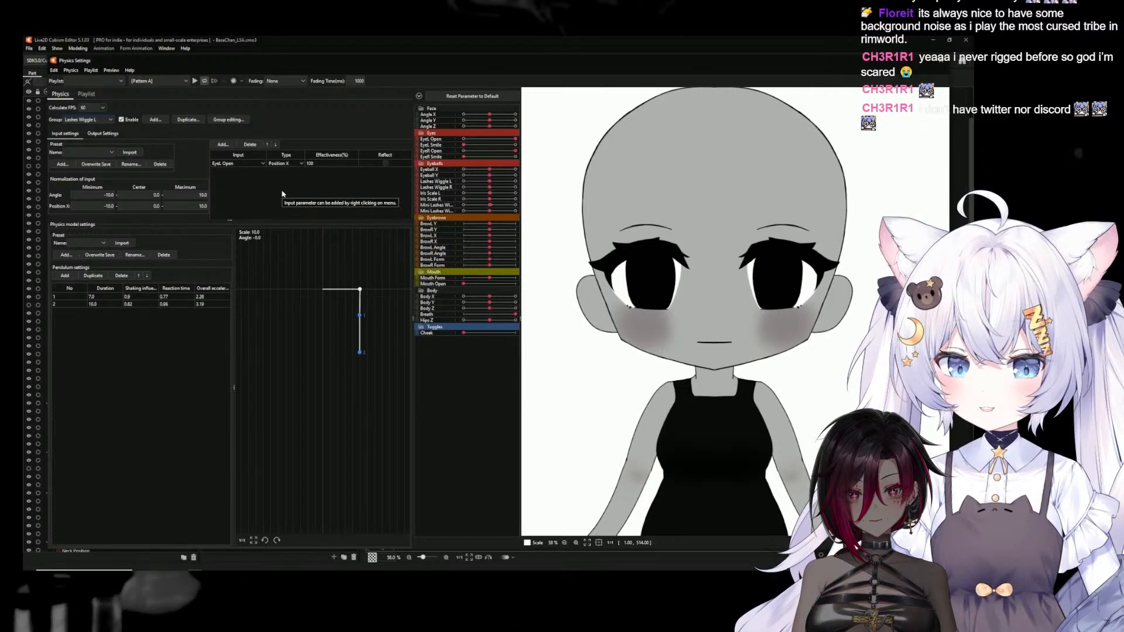
click(190, 121)
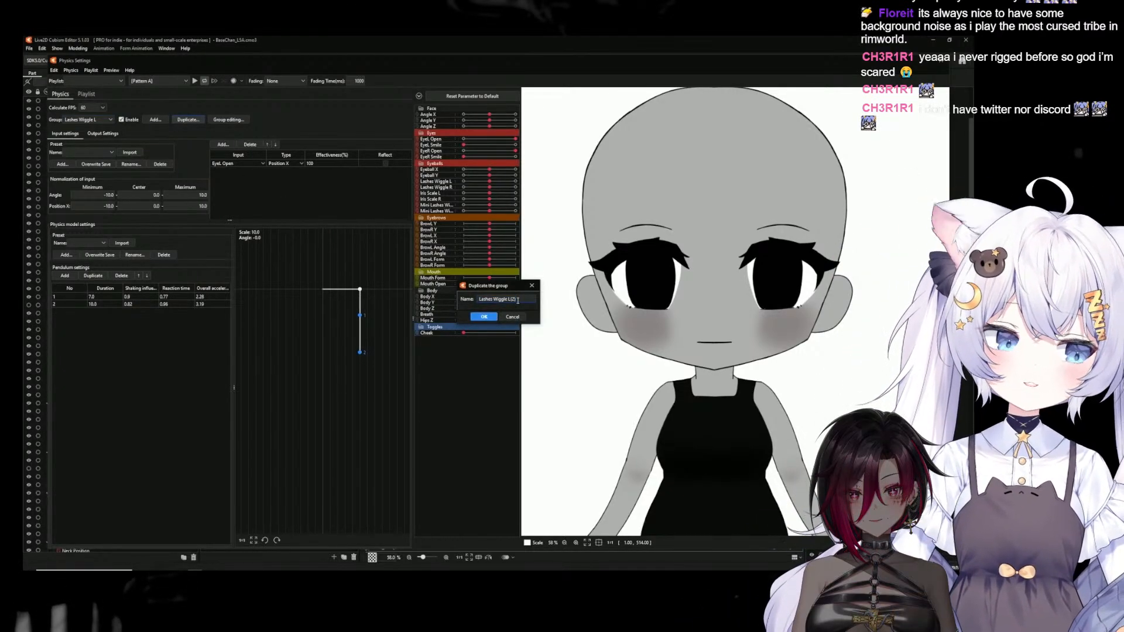
text(R)
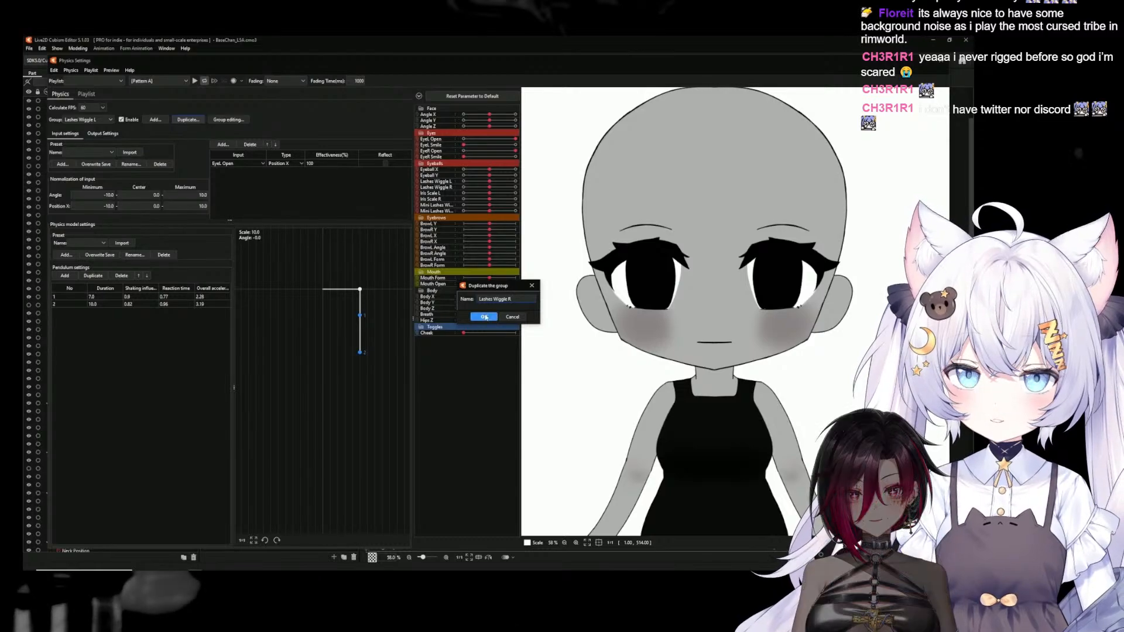
click(483, 316)
Set the Lashes Wiggle R group's input to EyeR Open and its output to Lashes Wiggle R
click(259, 164)
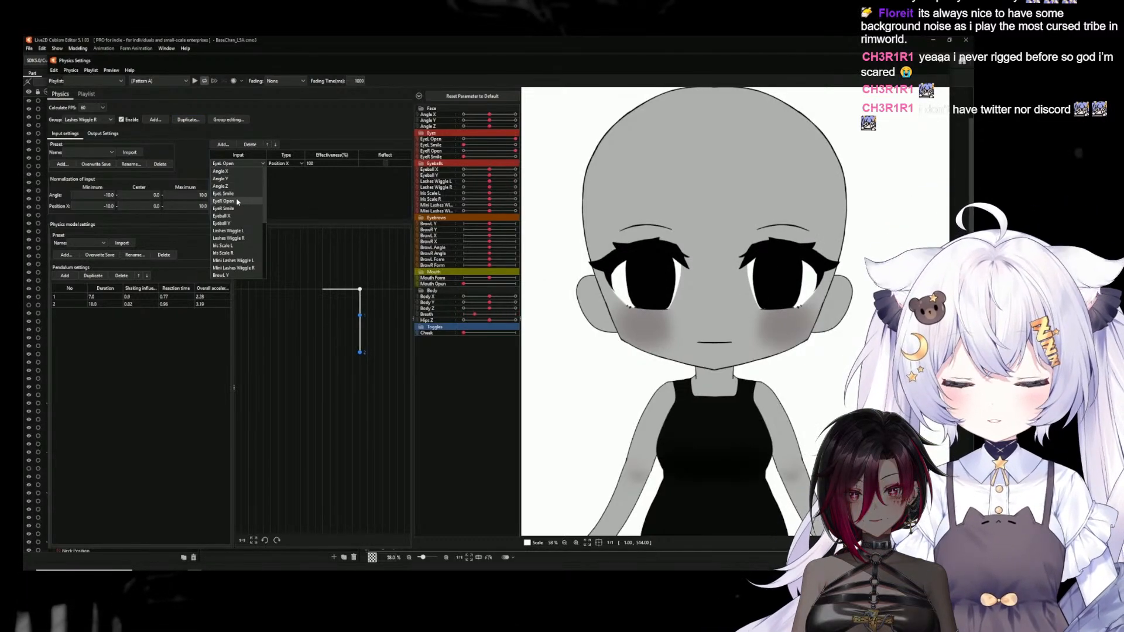
click(225, 200)
click(102, 133)
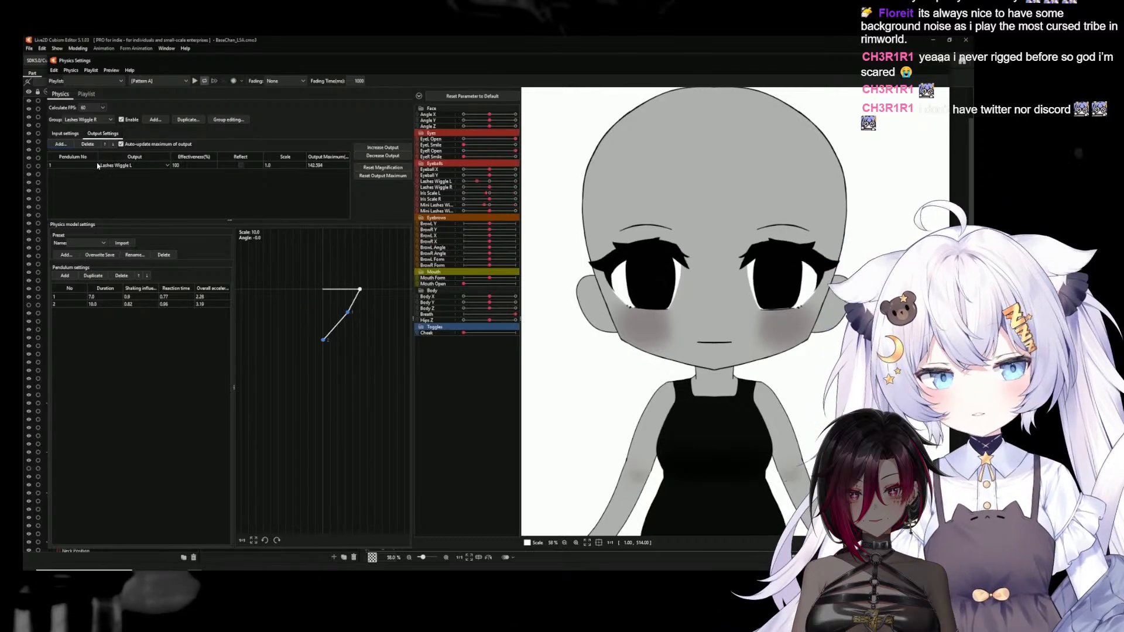
click(122, 166)
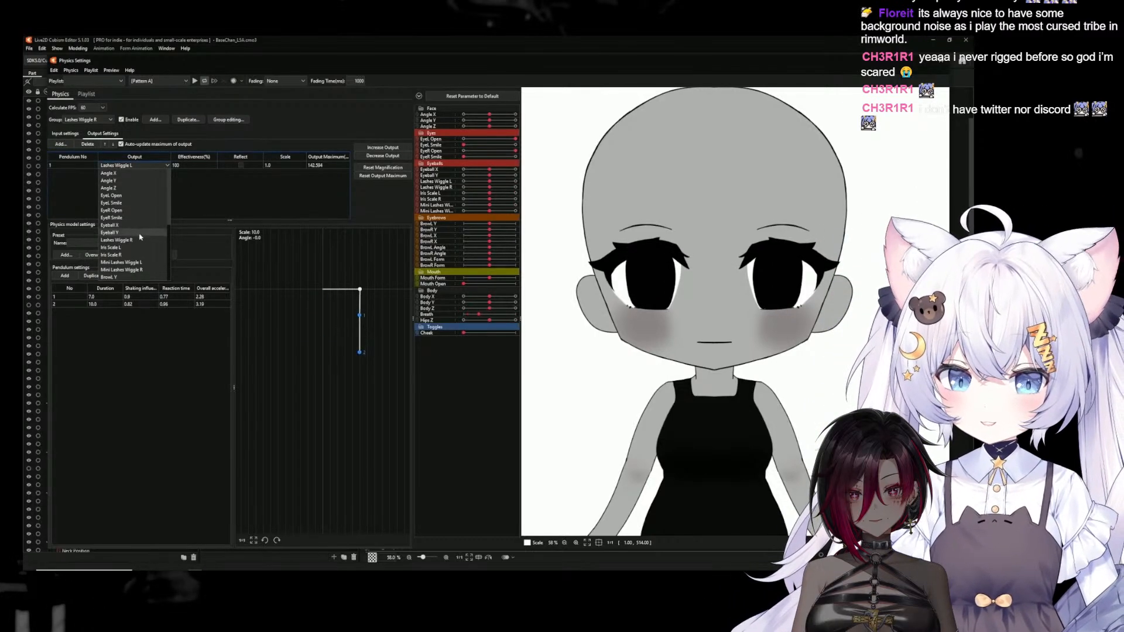
click(117, 240)
Duplicate the Eyes Scale L physics group as Eyes Scale R
click(101, 121)
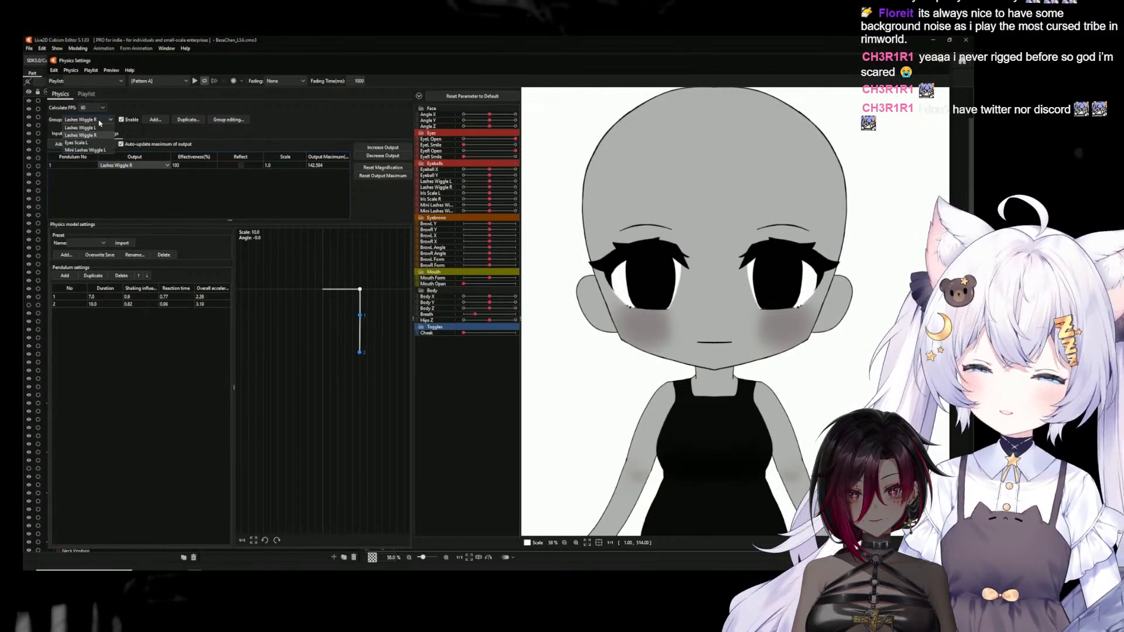
click(86, 139)
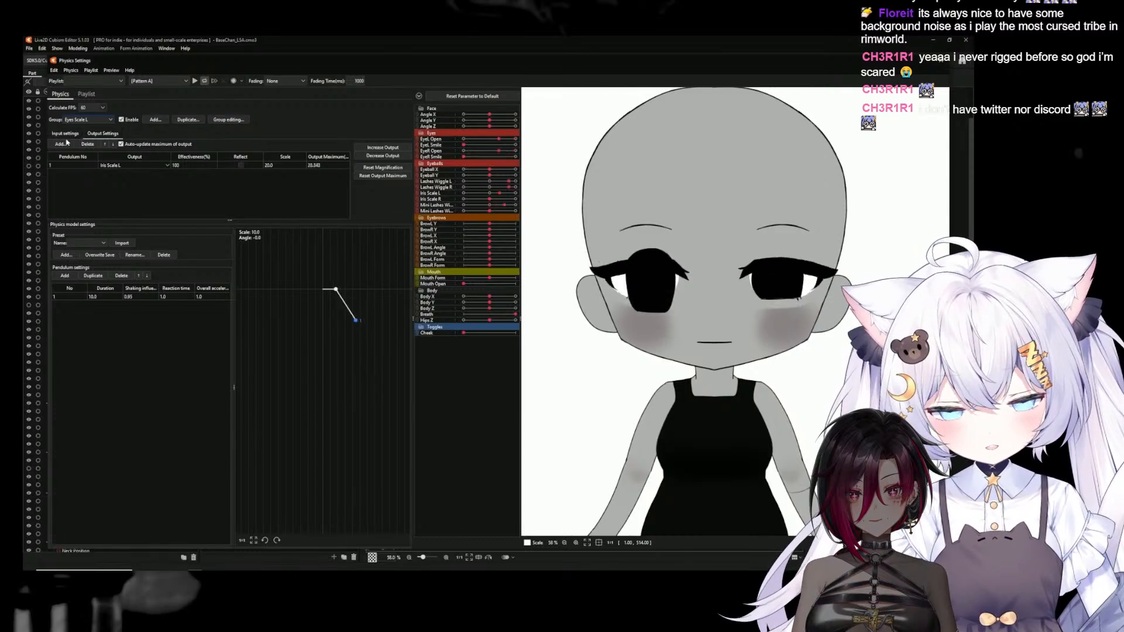
click(188, 119)
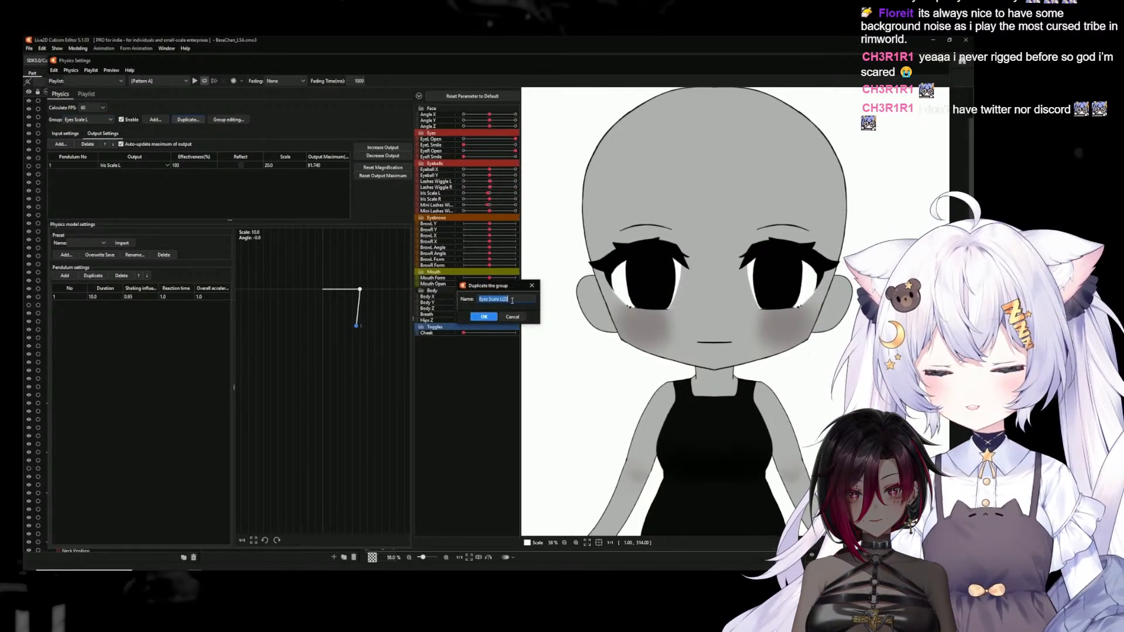
click(485, 317)
Set the Eyes Scale R group's output to Iris Scale R and its input to EyeR Open
click(133, 166)
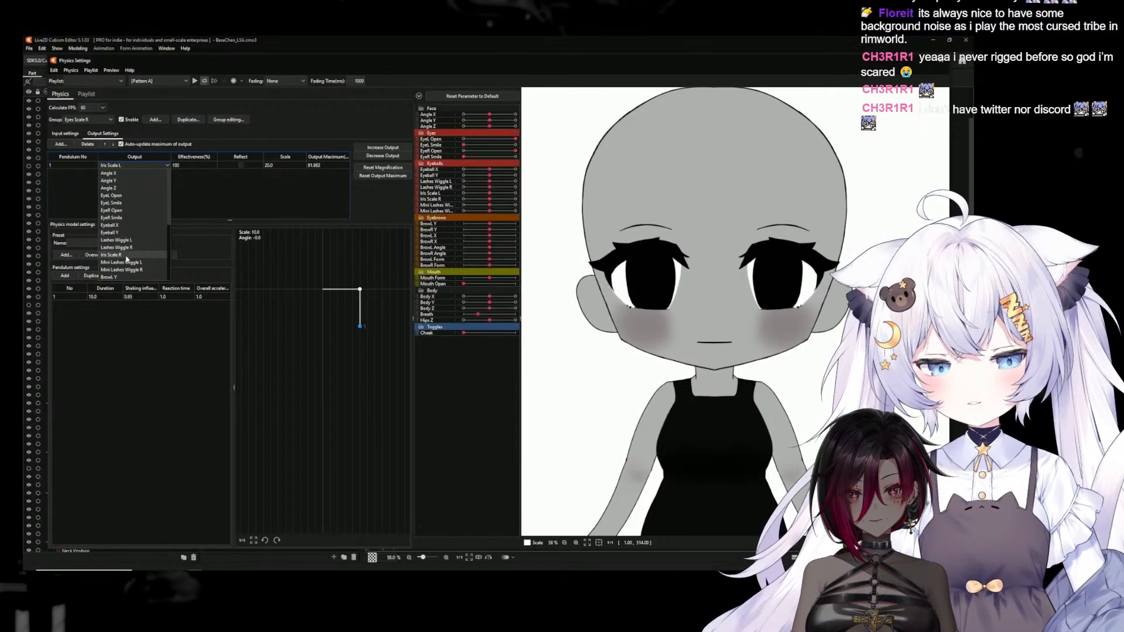
click(127, 256)
click(59, 144)
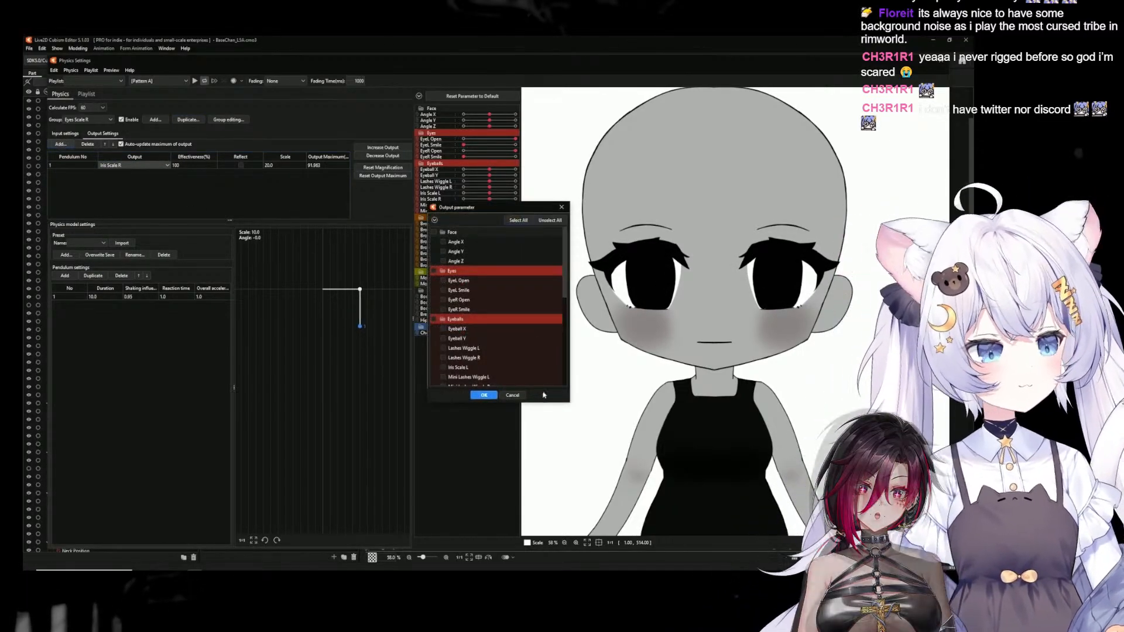
click(513, 395)
click(66, 134)
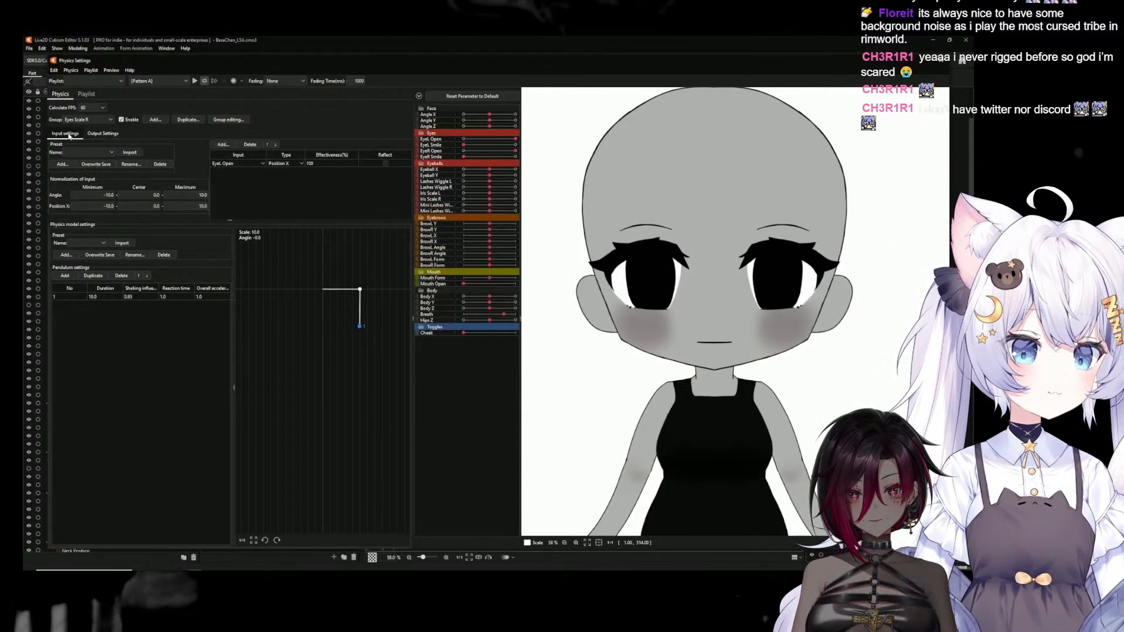
click(240, 163)
click(230, 201)
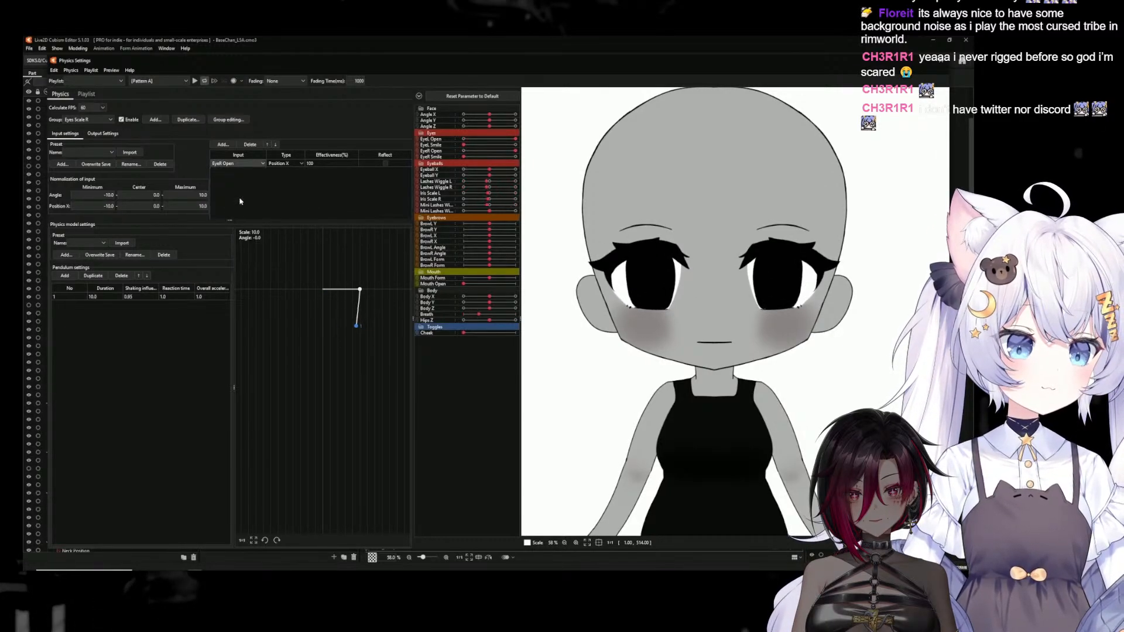
Duplicate the Mini Lashes Wiggle L physics group as Mini Lashes Wiggle R
click(111, 120)
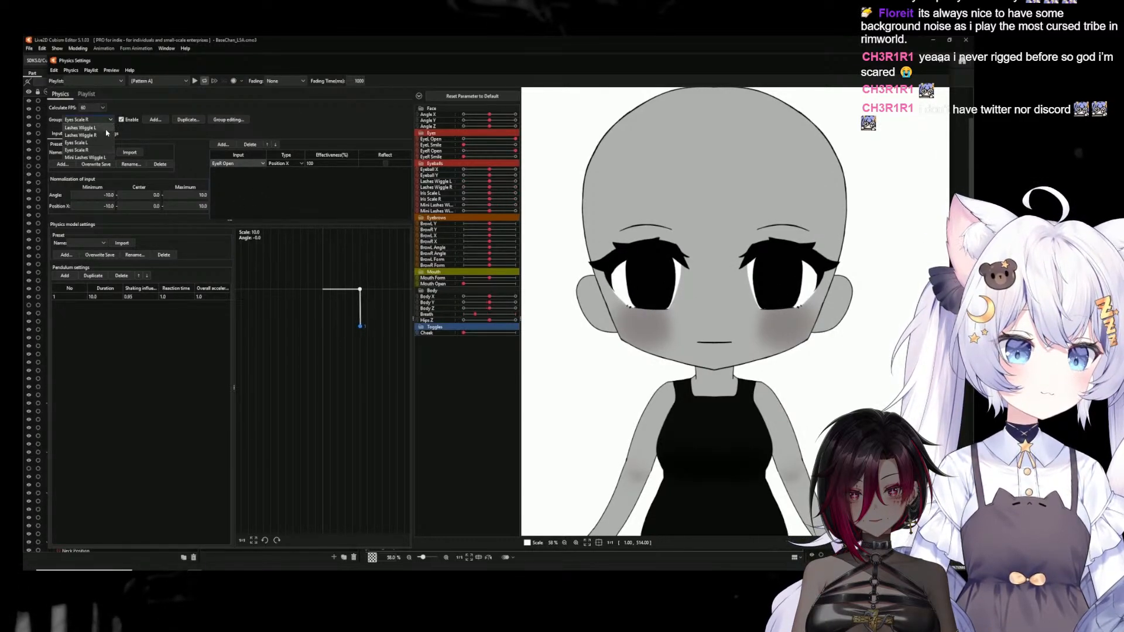
click(97, 158)
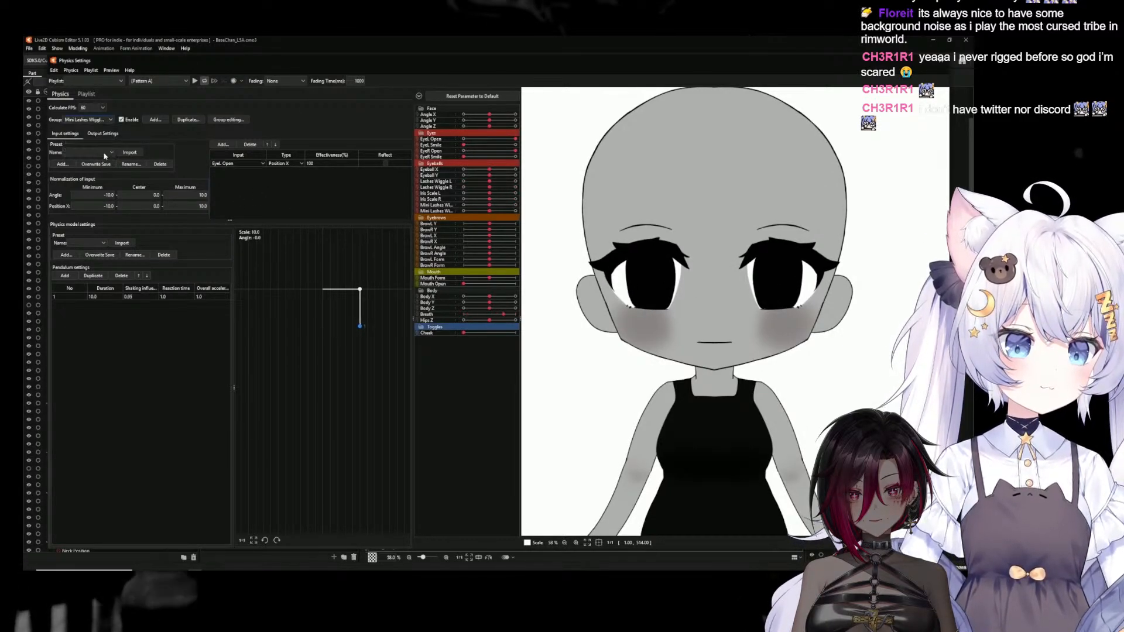
click(188, 119)
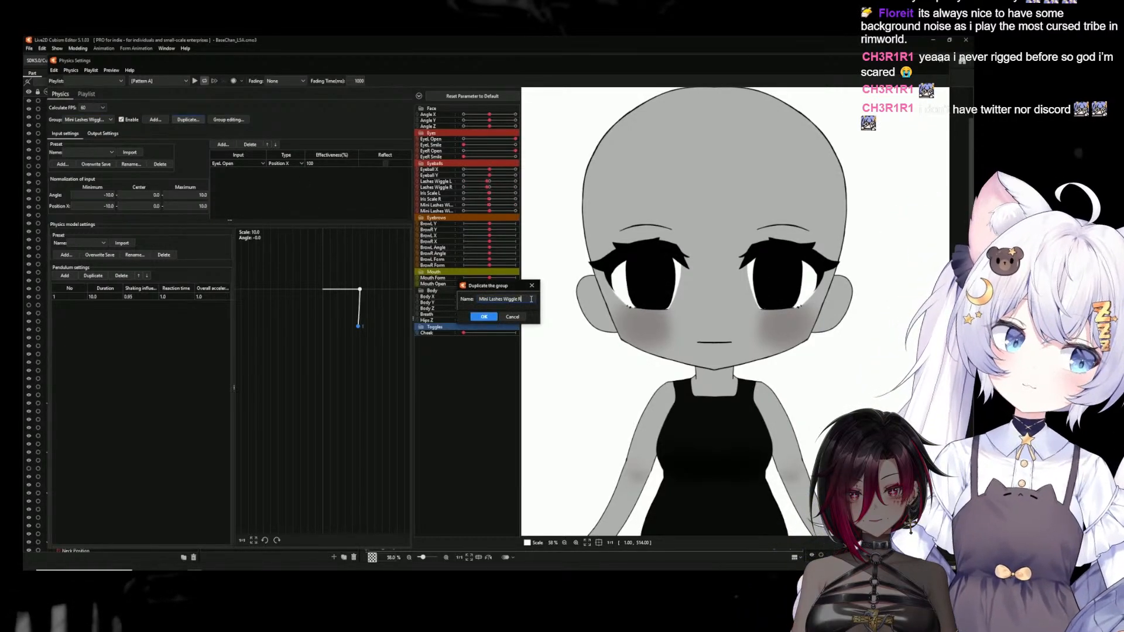
click(496, 318)
Set the Mini Lashes Wiggle R group's input to EyeR Open and output to Mini Lashes Wiggle R, and close the physics settings
click(240, 163)
click(224, 201)
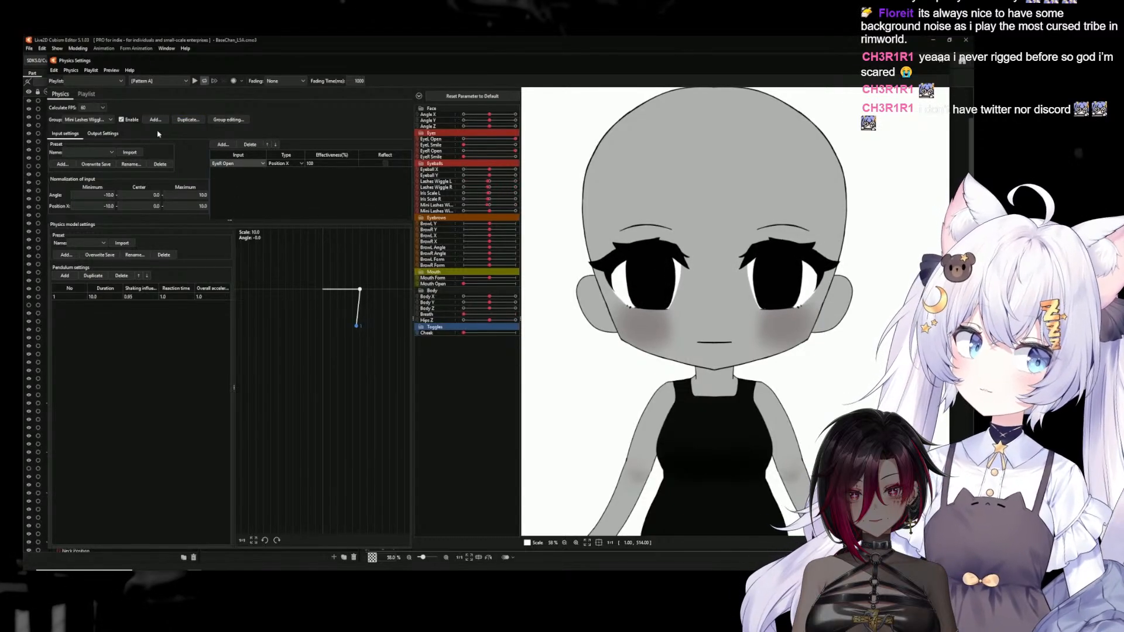
click(102, 134)
click(125, 167)
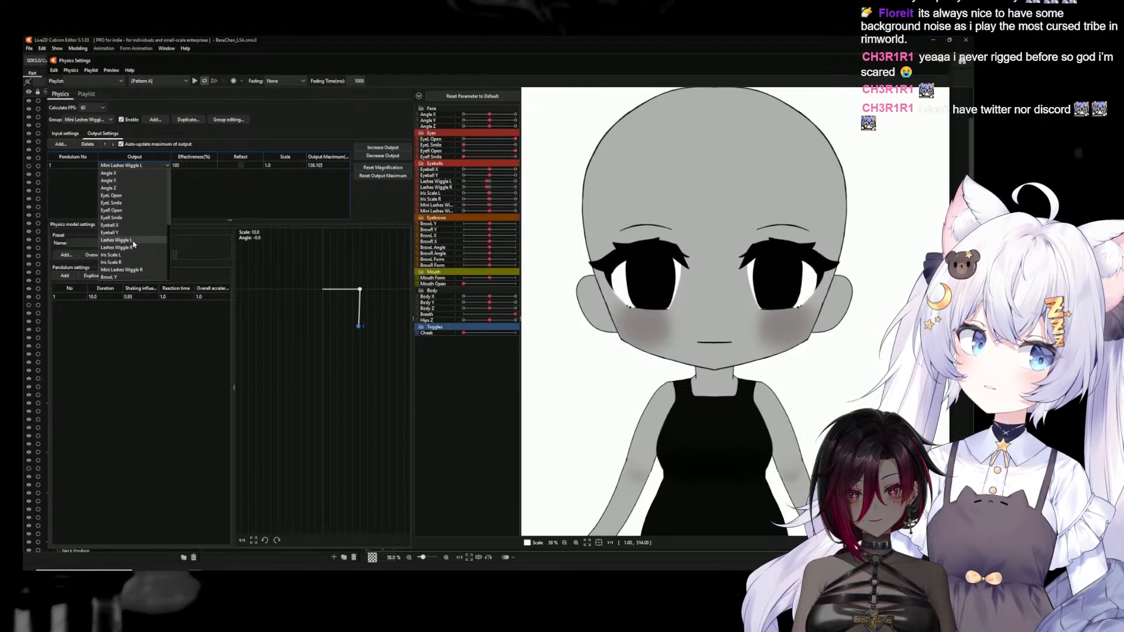
click(136, 270)
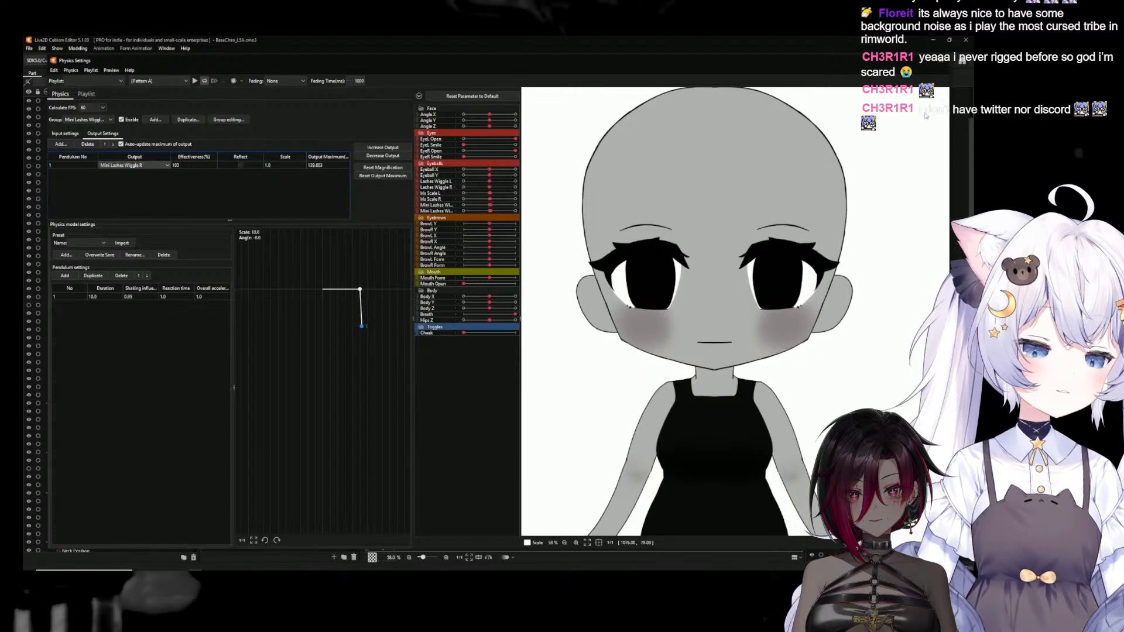
drag(766, 326, 620, 206)
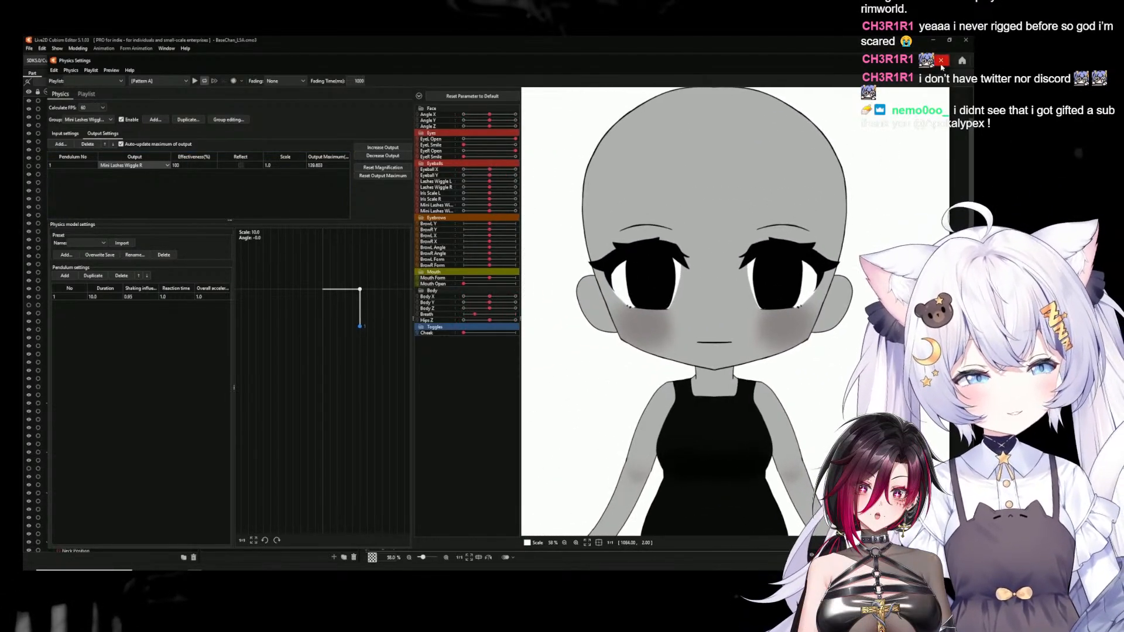
click(942, 62)
Select the mirrored eye's RWhite mesh and enlarge the Inspector to show its ID and clipping properties
click(461, 396)
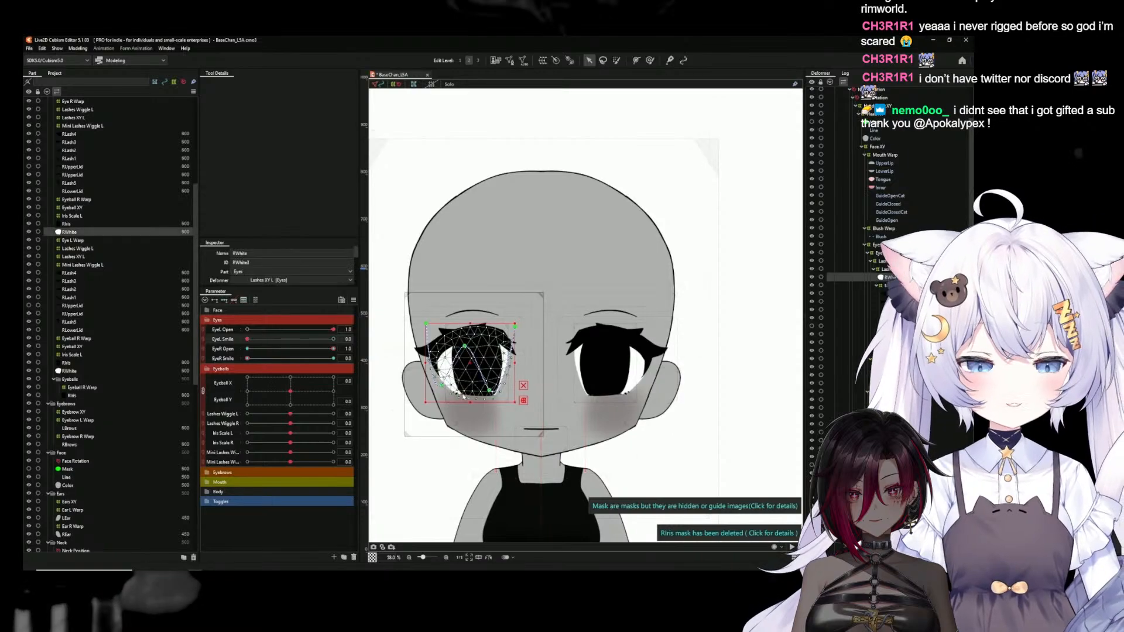
scroll(472, 383, up, 4)
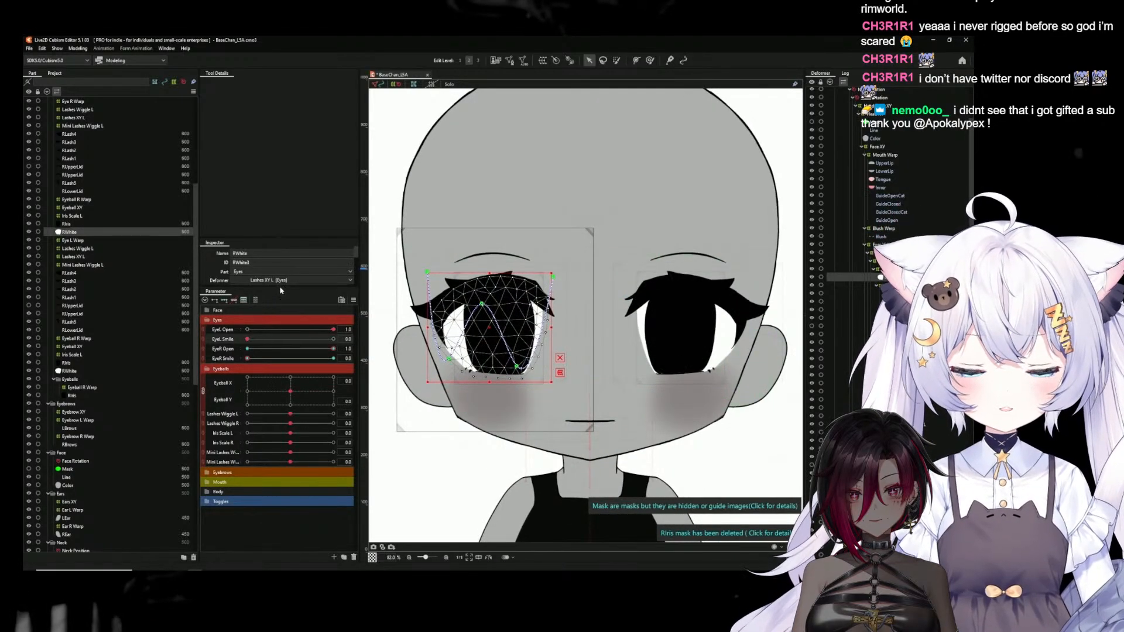
drag(279, 288, 280, 384)
drag(280, 240, 281, 151)
drag(270, 382, 270, 320)
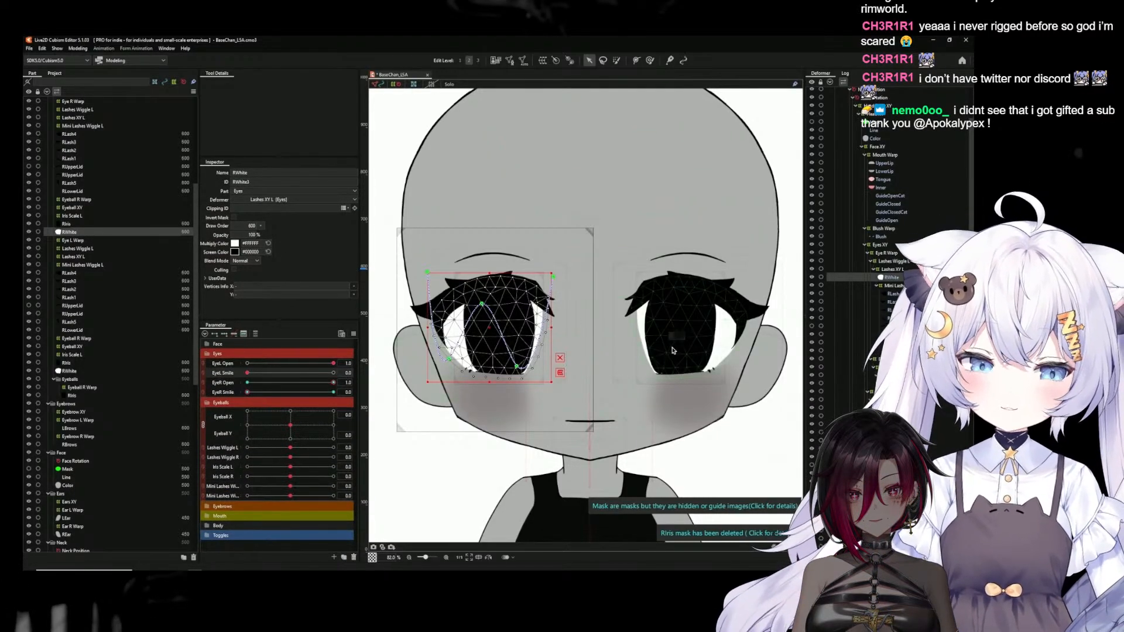
Compare the clipping IDs of the two RIris meshes with the mirrored RWhite mesh's ID and check its eye-open parameters
click(701, 345)
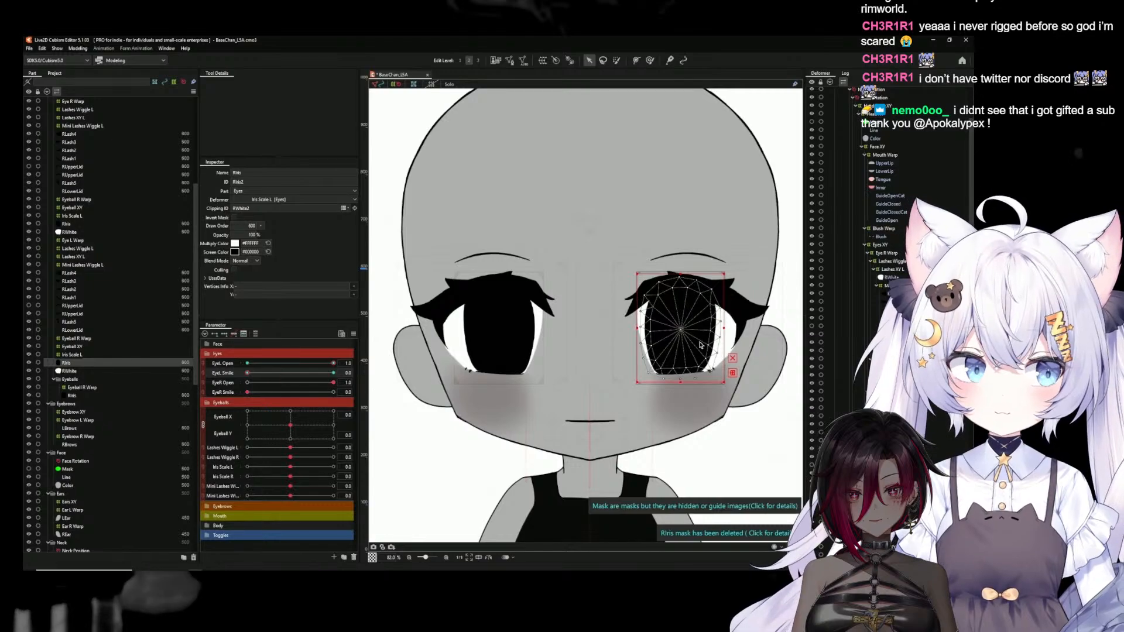
click(483, 340)
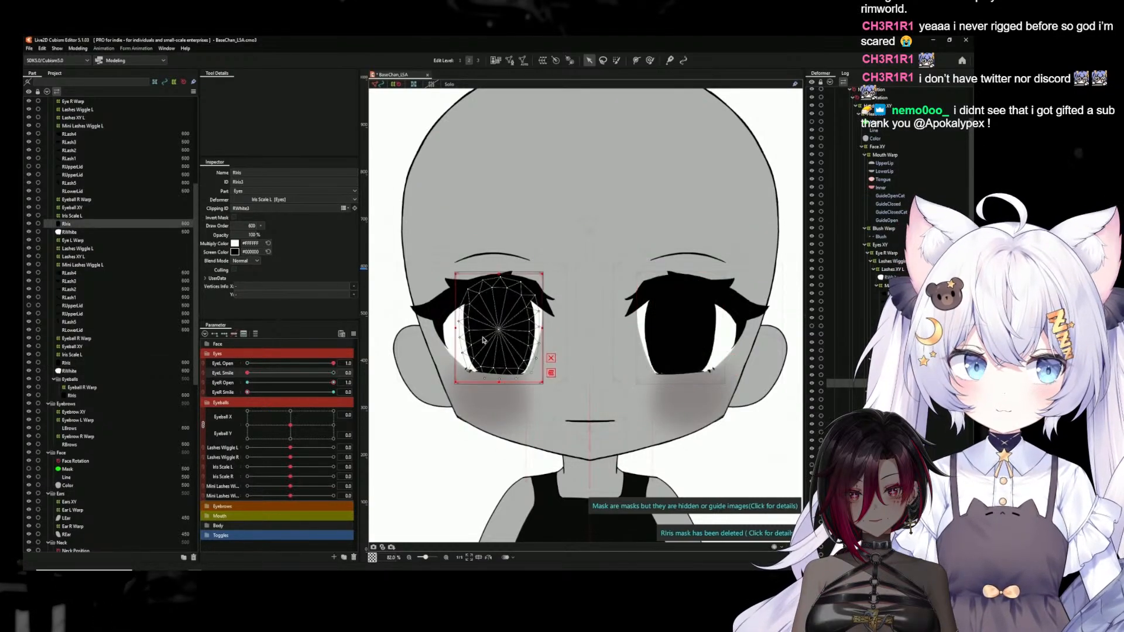
click(683, 340)
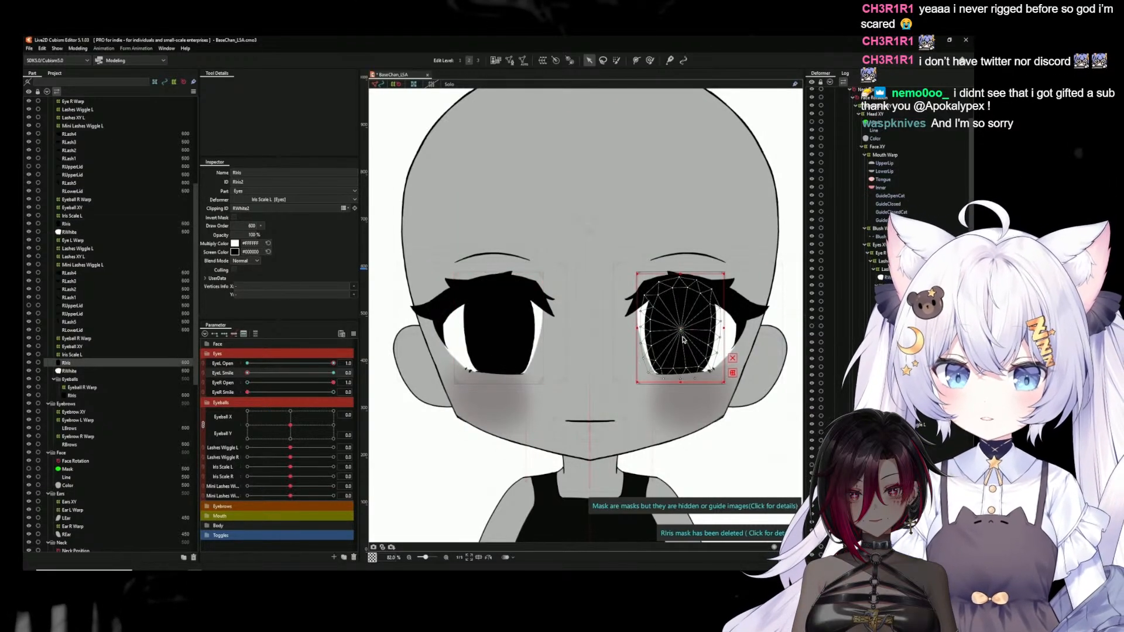
click(508, 344)
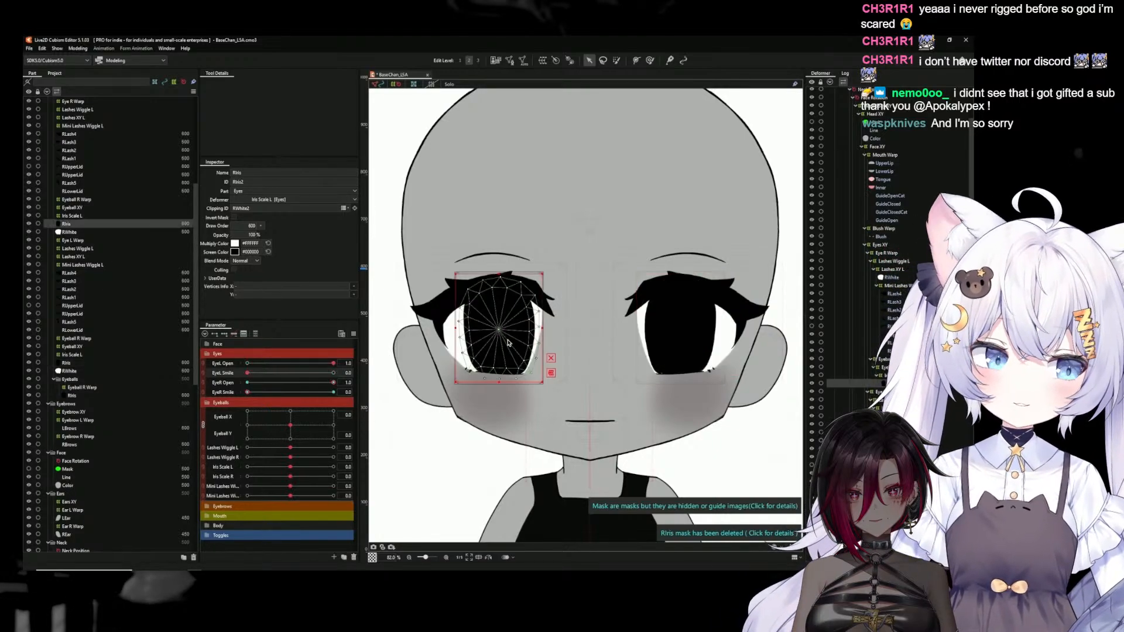
click(455, 346)
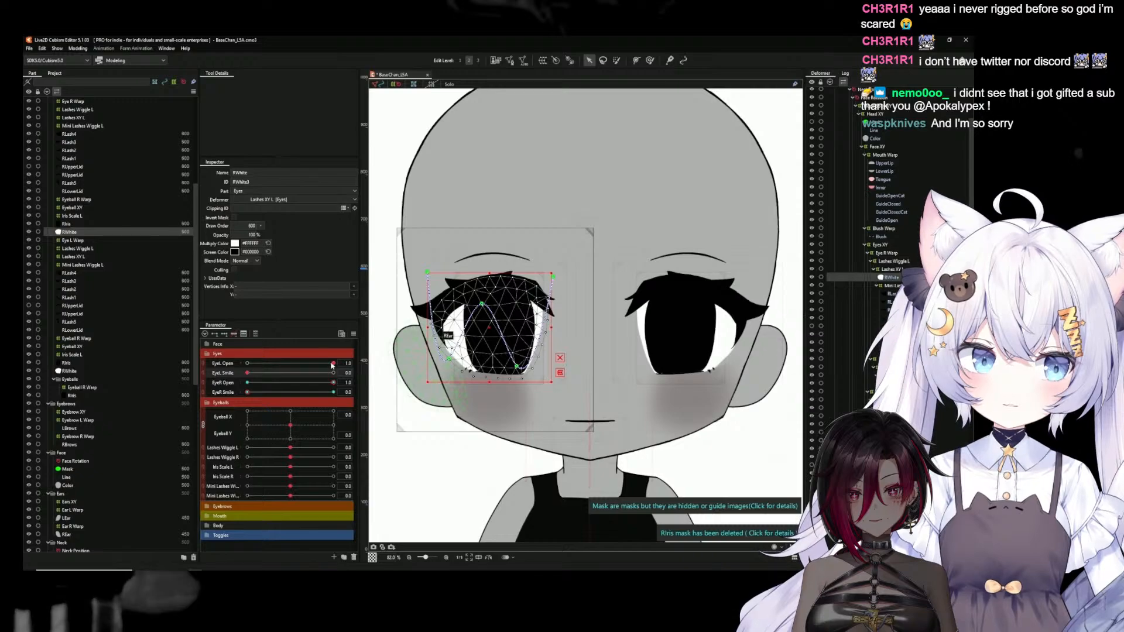
drag(329, 386, 334, 364)
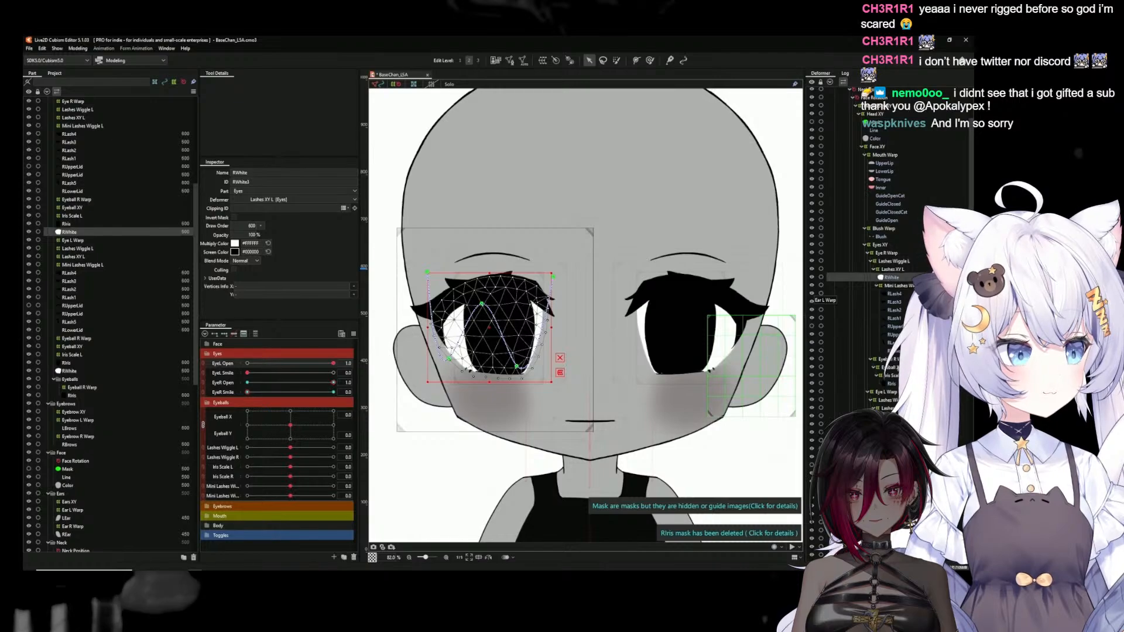
Copy the mirrored RWhite mesh's ID, RWhite3, into the clipping ID of the mirrored RIris mesh
click(892, 384)
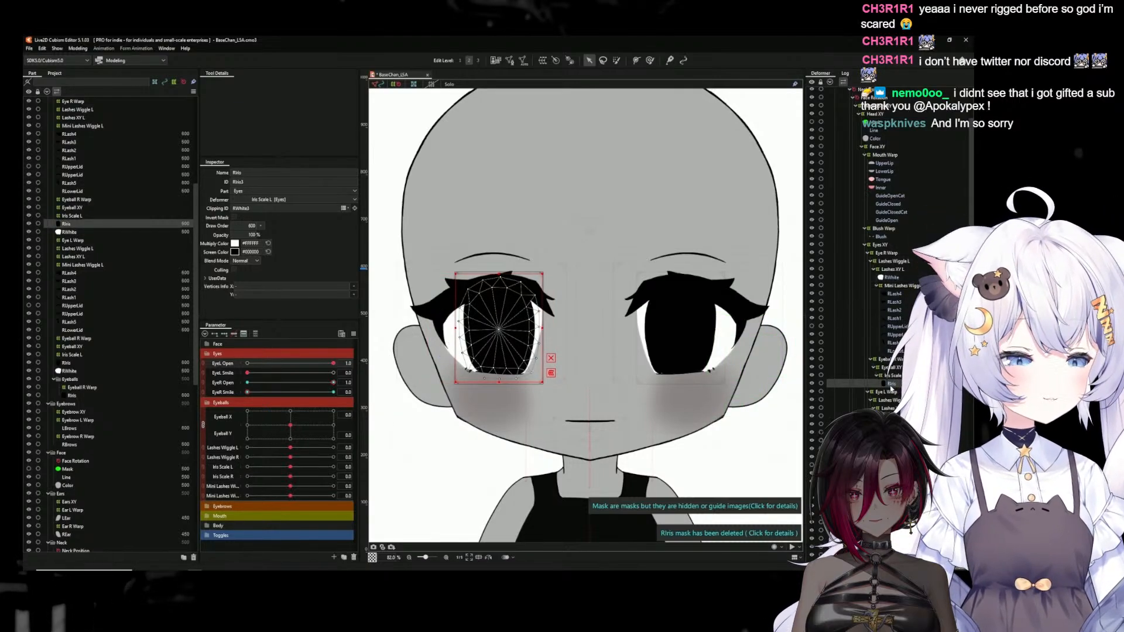
click(891, 278)
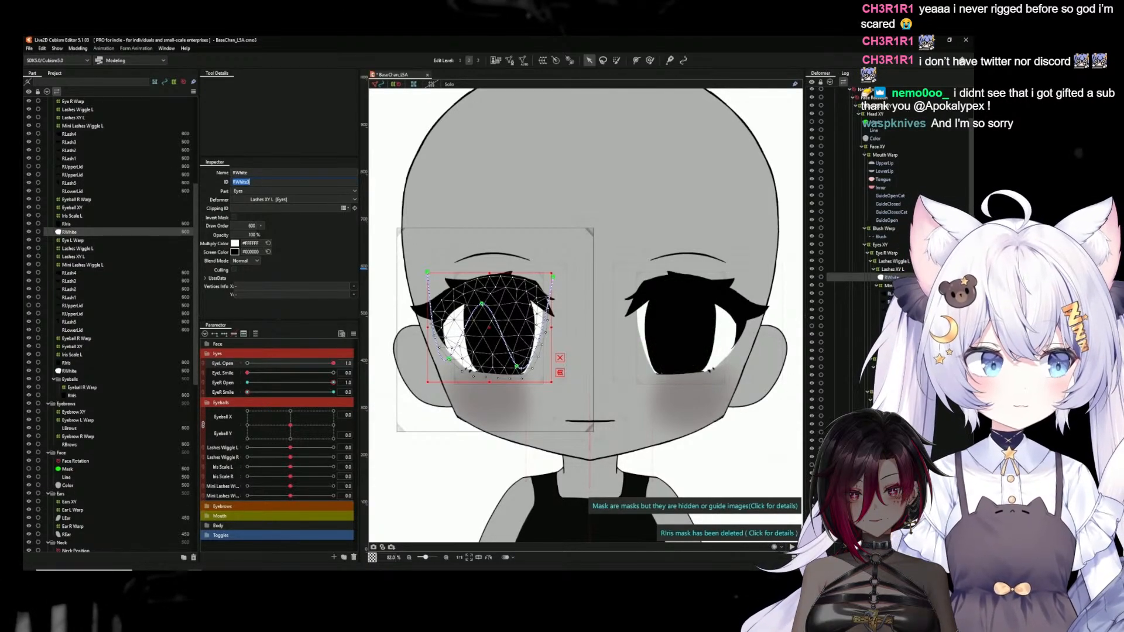
click(67, 223)
double_click(258, 209)
click(258, 210)
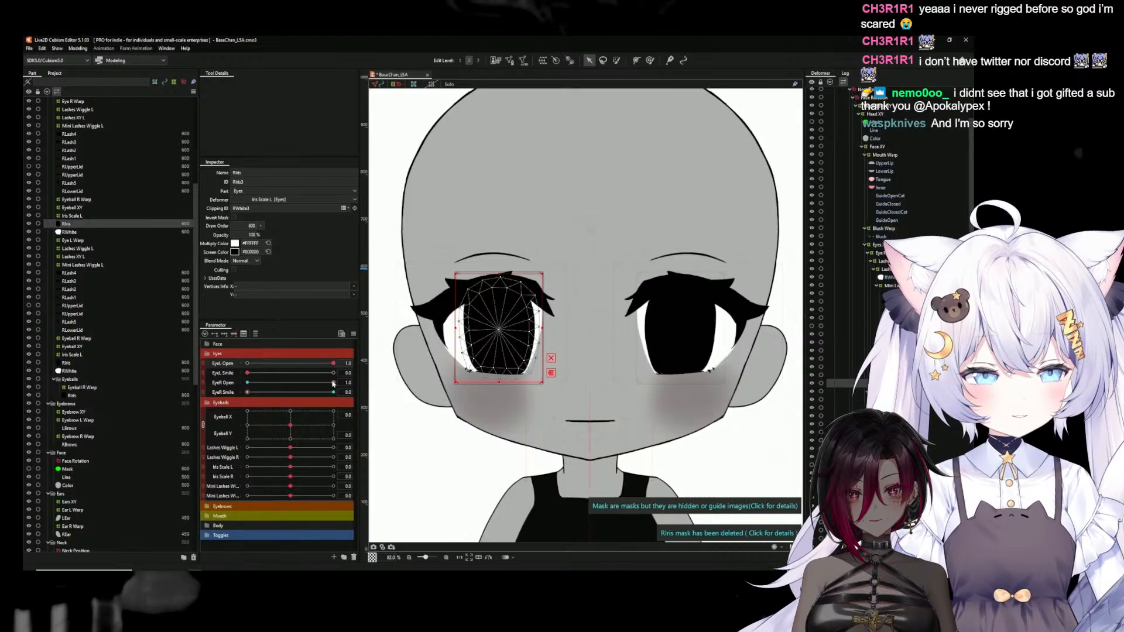
Test the mirrored iris clipping by closing and reopening the eye with the EyeR Open parameter between 0 and 1
drag(332, 382, 245, 382)
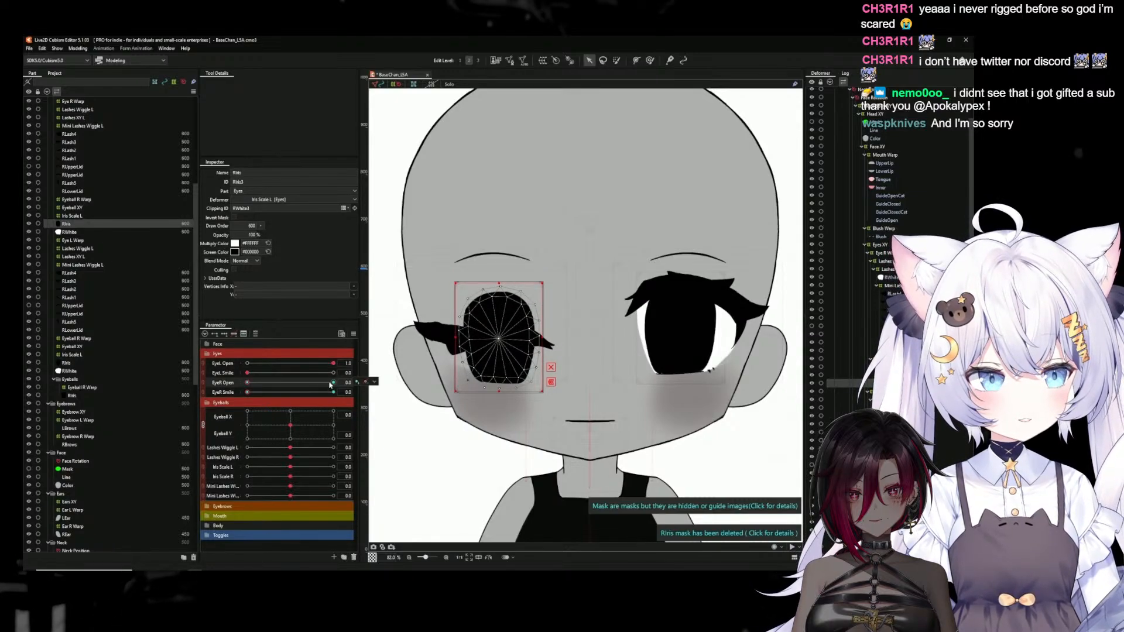
click(332, 383)
click(374, 381)
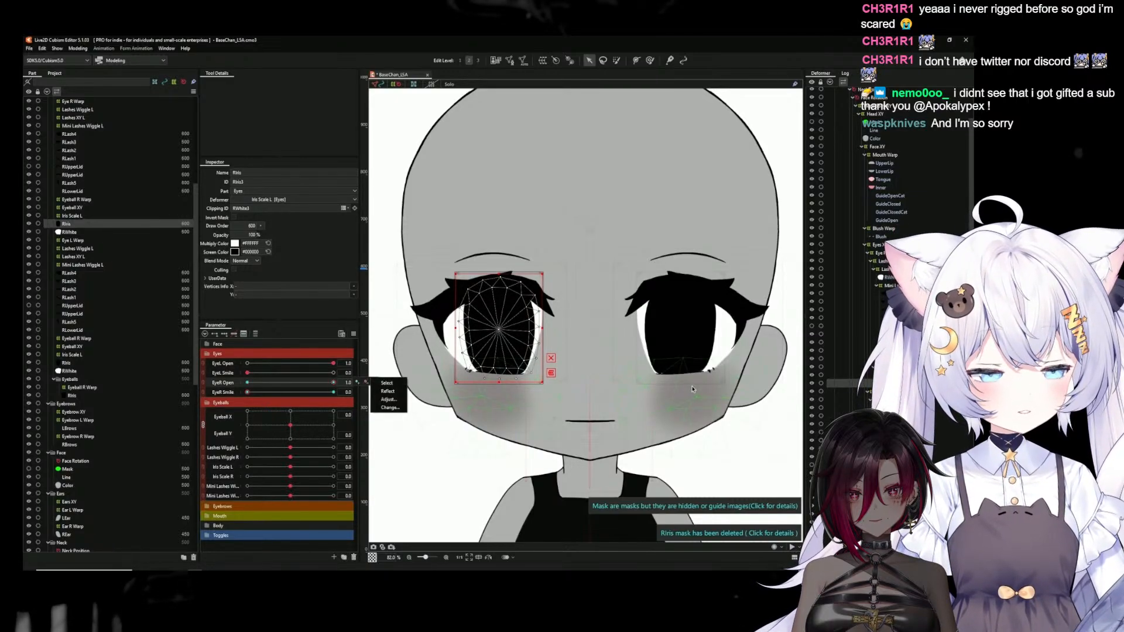
Delete the old RIris mesh and the Eyeball R Warp deformer from the Eyeballs part
click(72, 396)
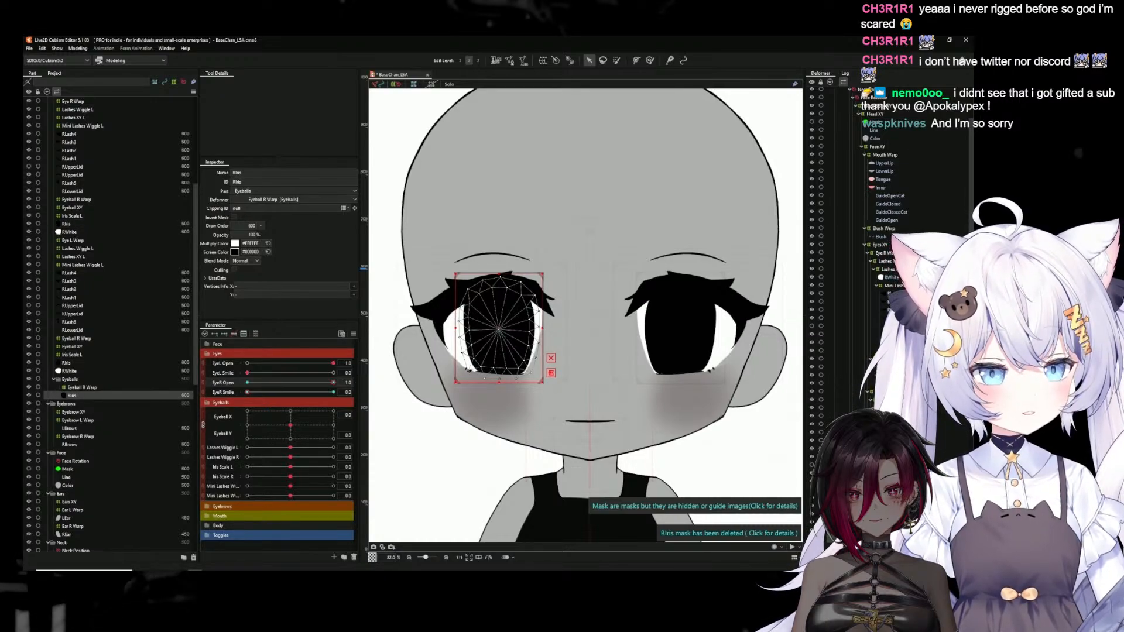
click(82, 388)
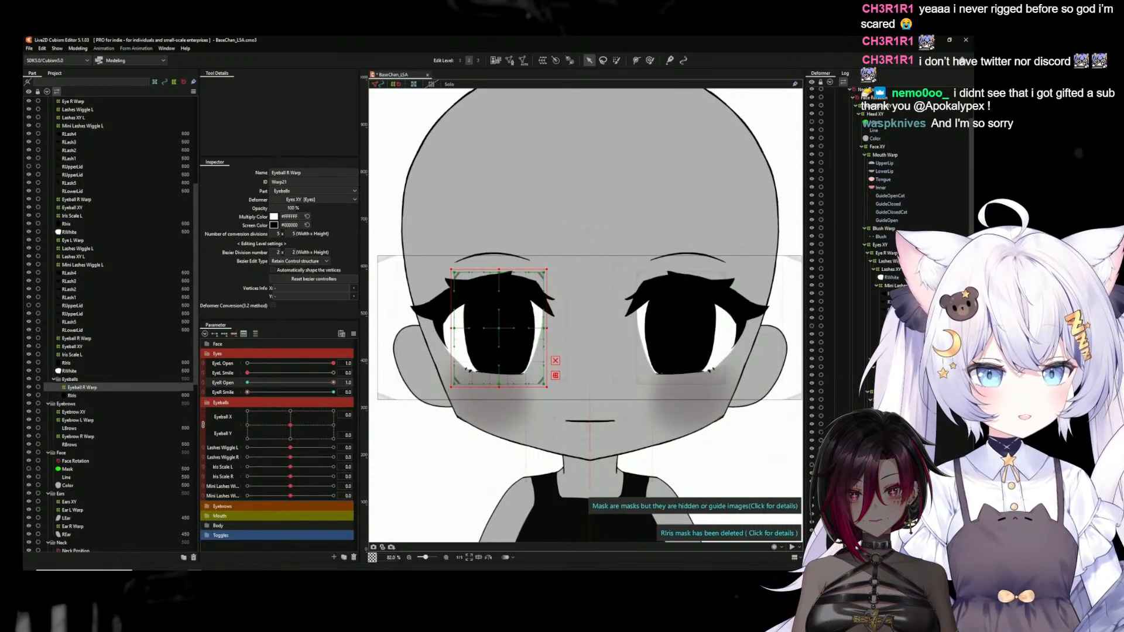
click(72, 396)
shift+click(82, 388)
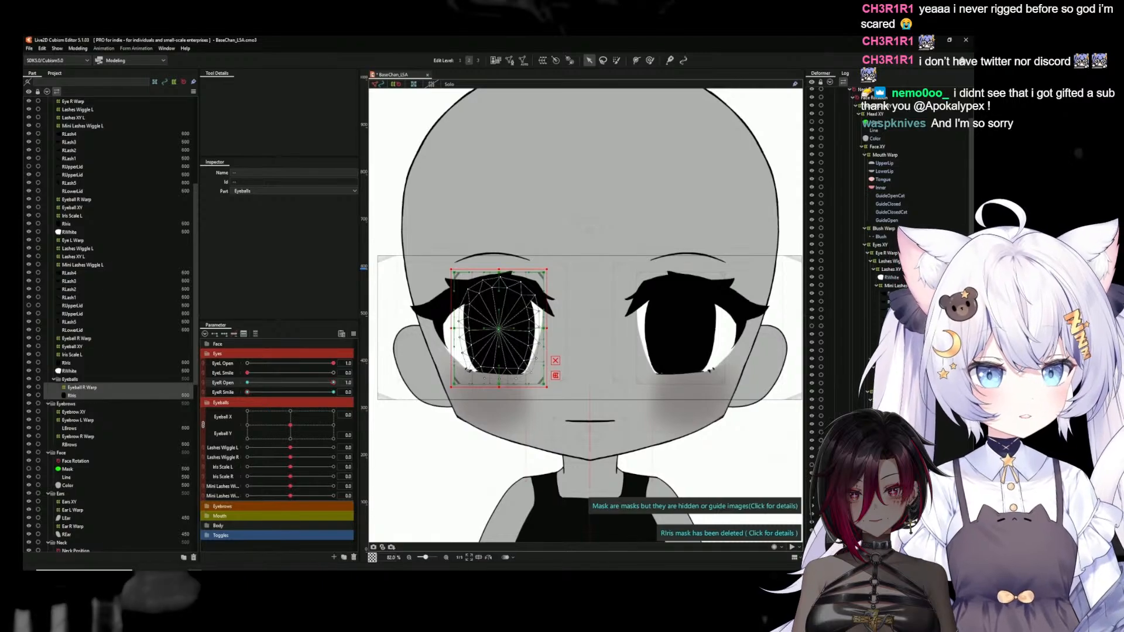
key(Delete)
mouse_move(333, 384)
mouse_down()
mouse_move(204, 391)
mouse_move(333, 383)
mouse_up()
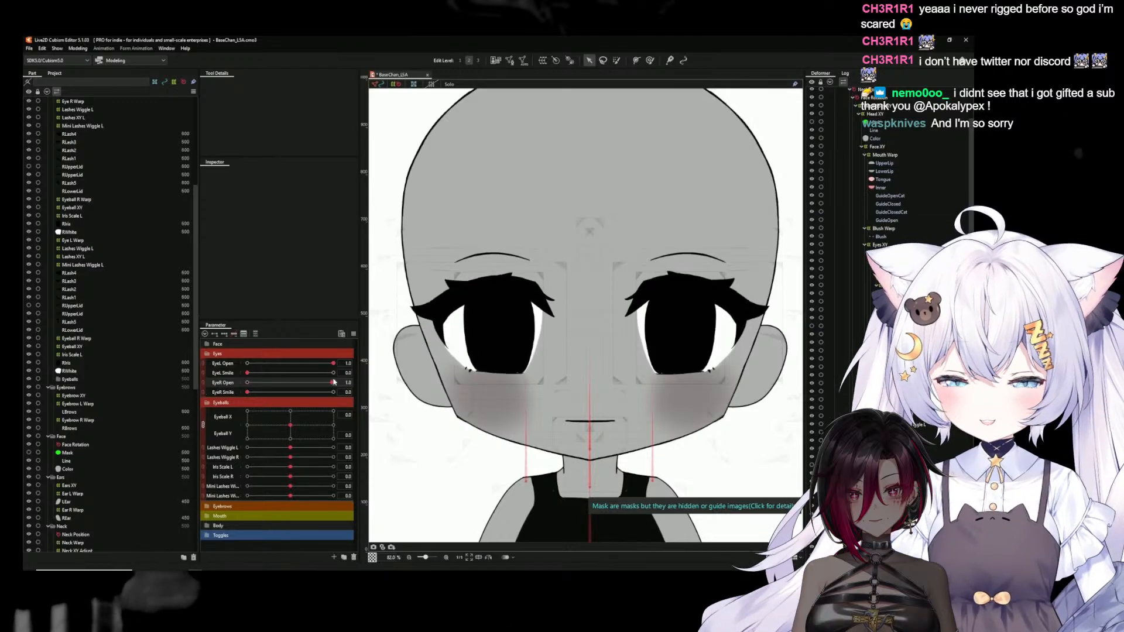
Collapse the whole deformer tree and the Eyes and Eyeballs parameter groups
scroll(590, 392, down, 3)
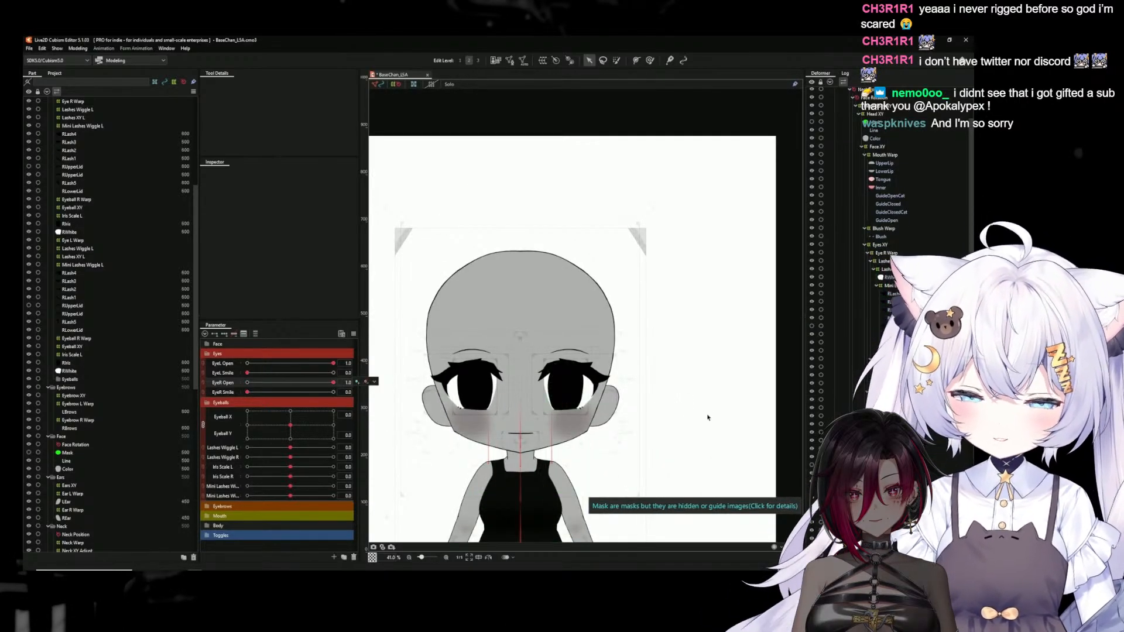
scroll(684, 405, down, 3)
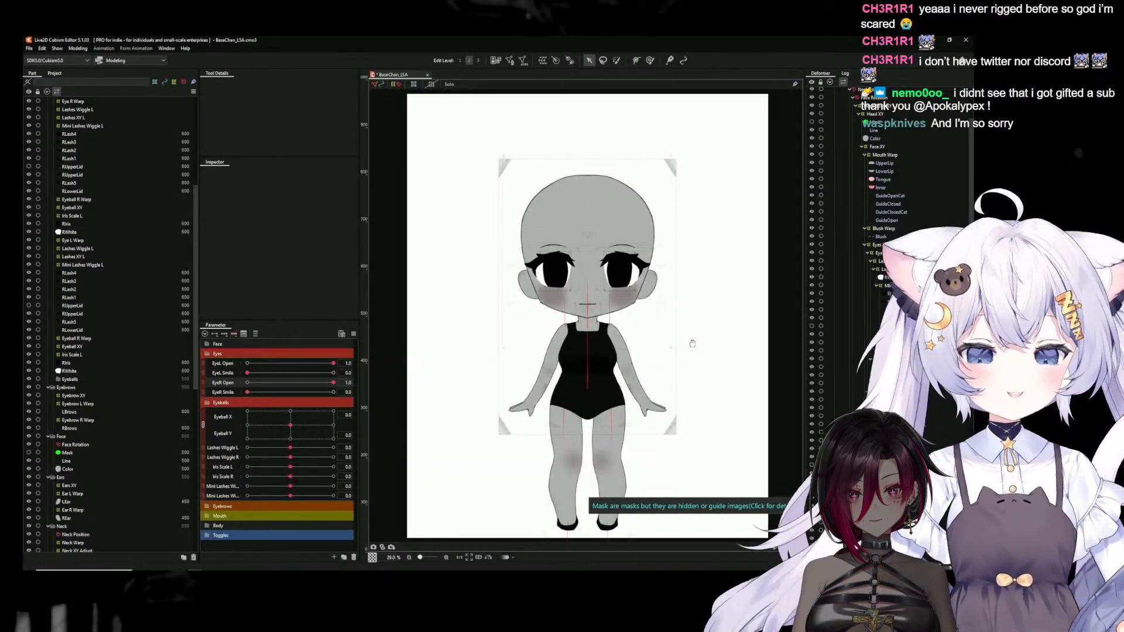
drag(680, 330, 676, 342)
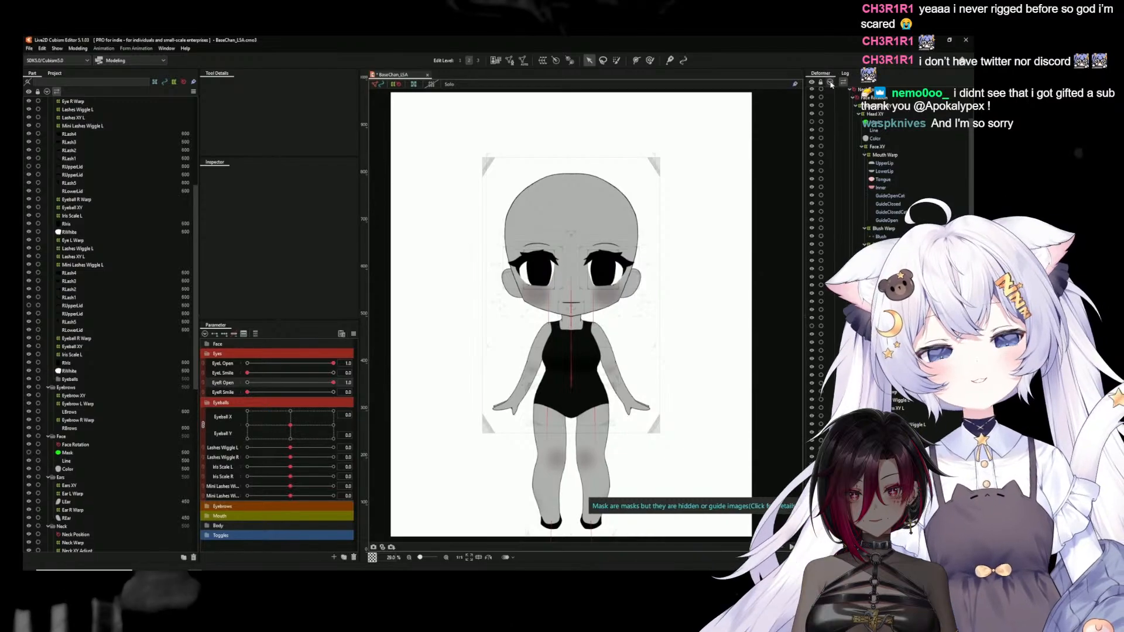
click(830, 82)
click(208, 354)
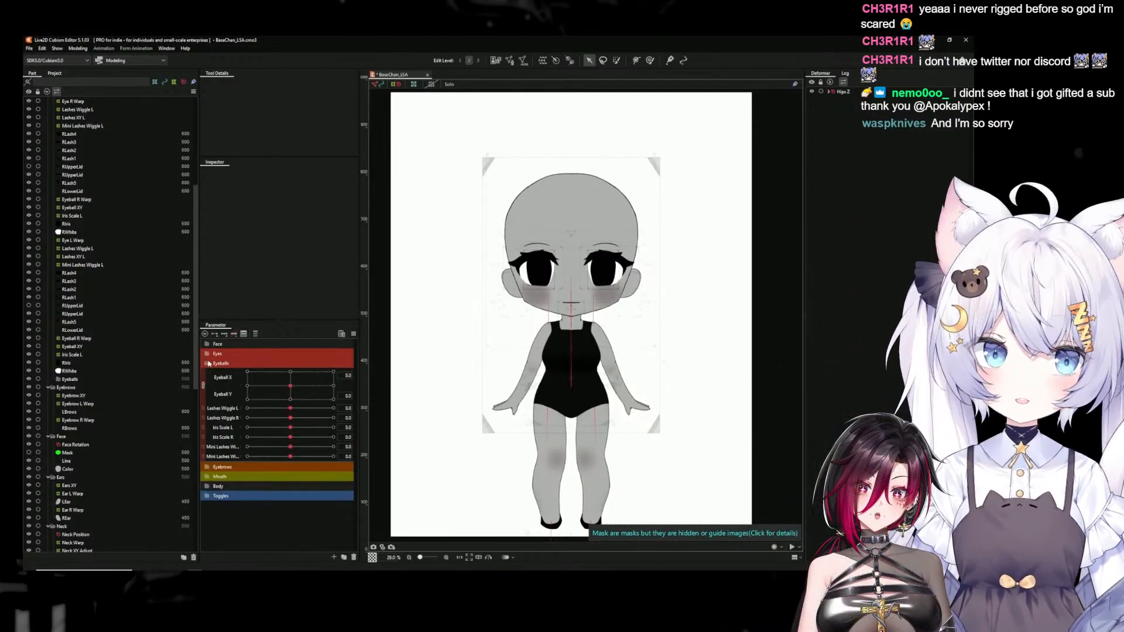
click(208, 363)
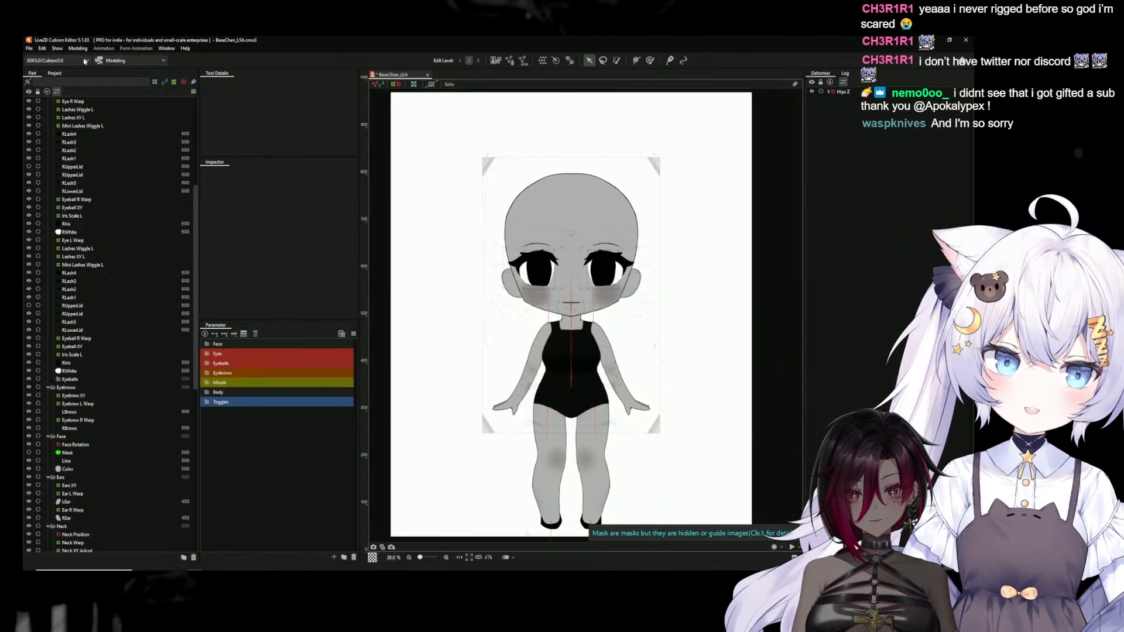
Preview the eye and lash physics in the physics settings by making the model follow the pointer in different directions, and close the settings
click(78, 49)
click(101, 215)
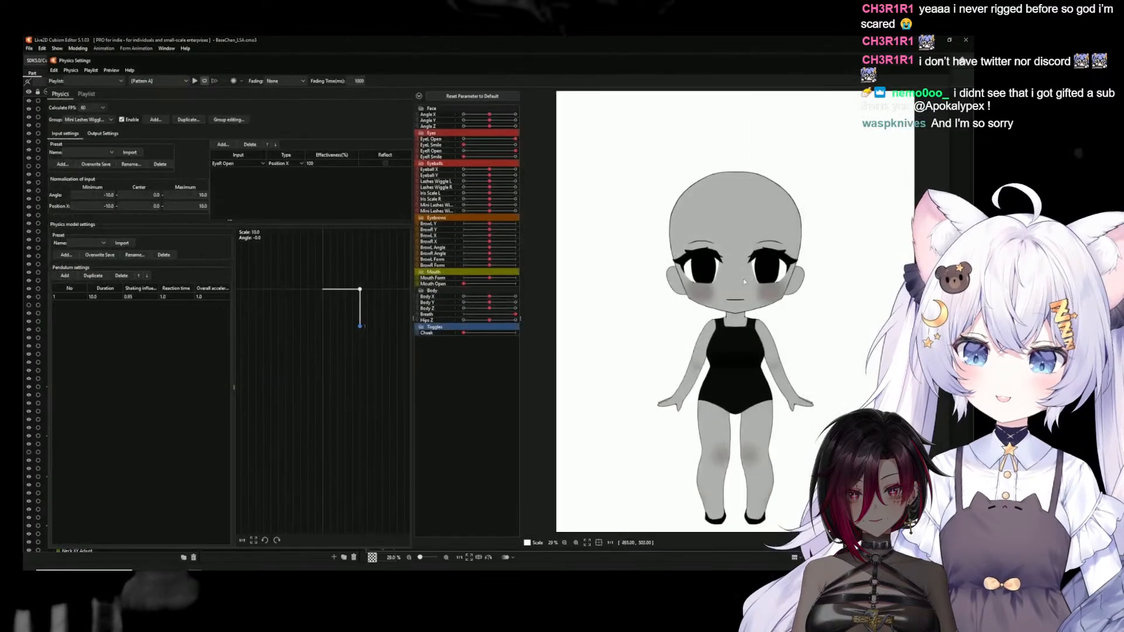
scroll(730, 261, up, 3)
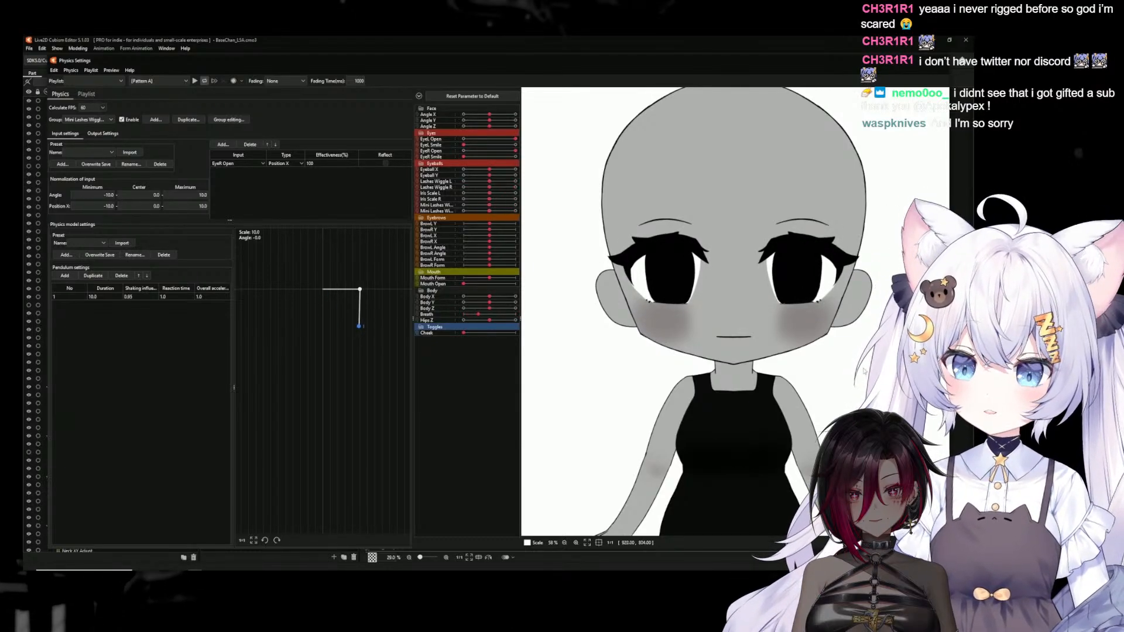
drag(812, 304, 549, 219)
scroll(549, 219, down, 6)
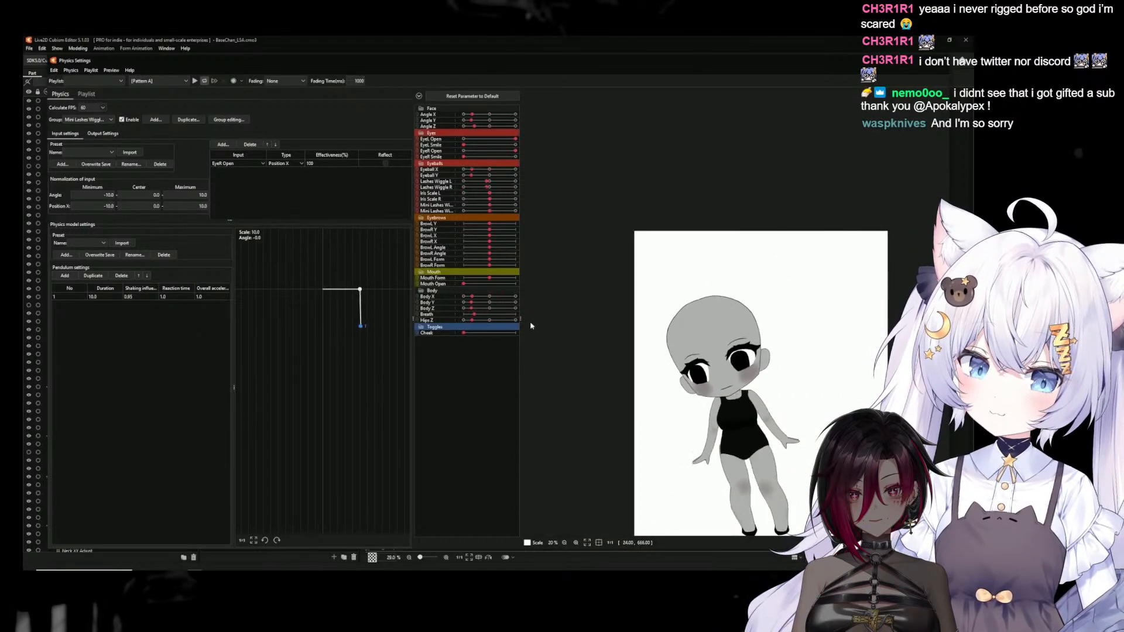
scroll(778, 459, up, 4)
drag(633, 128, 821, 313)
click(941, 61)
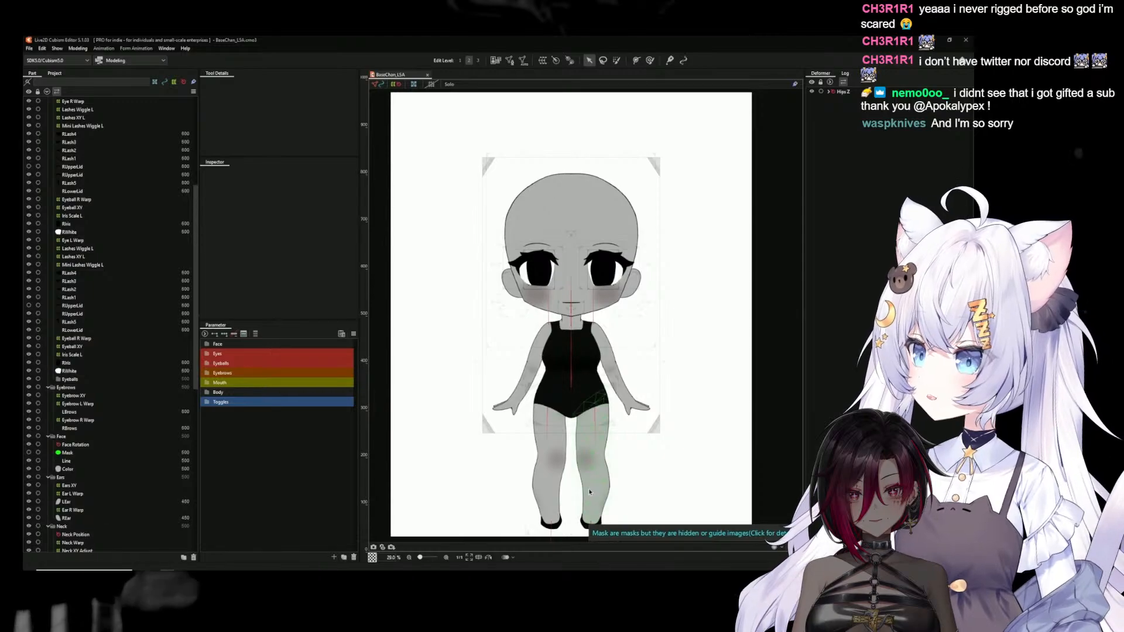
Open the LLeg mesh in manual mesh editing with the selection tool active, focused on the leg's upper edge at the hip
click(553, 438)
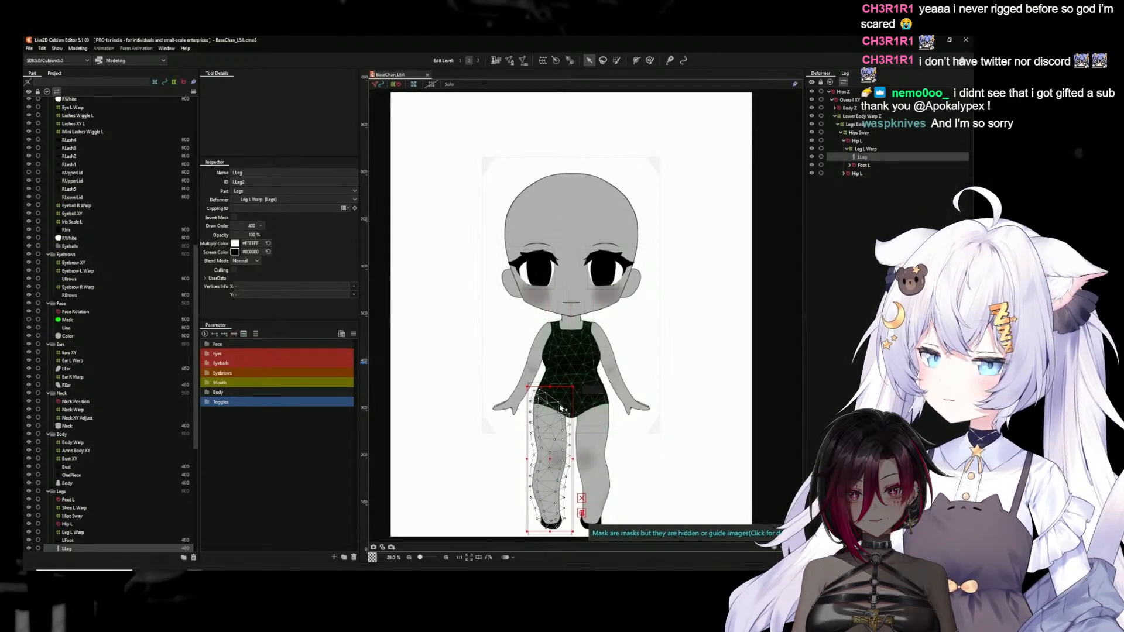
scroll(584, 404, up, 3)
scroll(590, 400, up, 2)
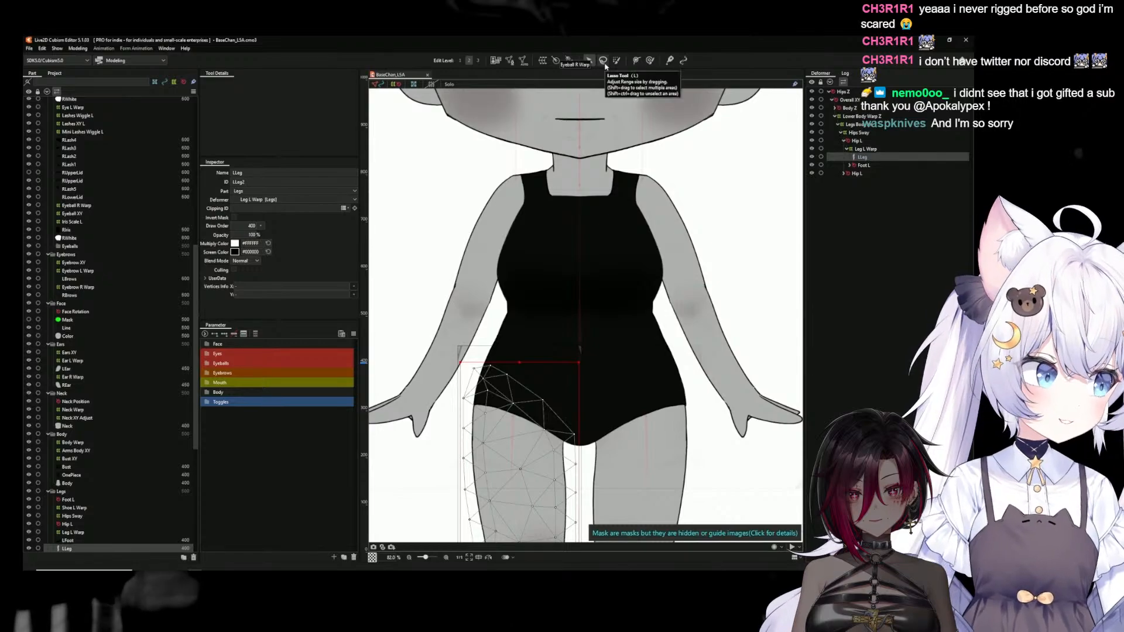
click(511, 64)
click(512, 63)
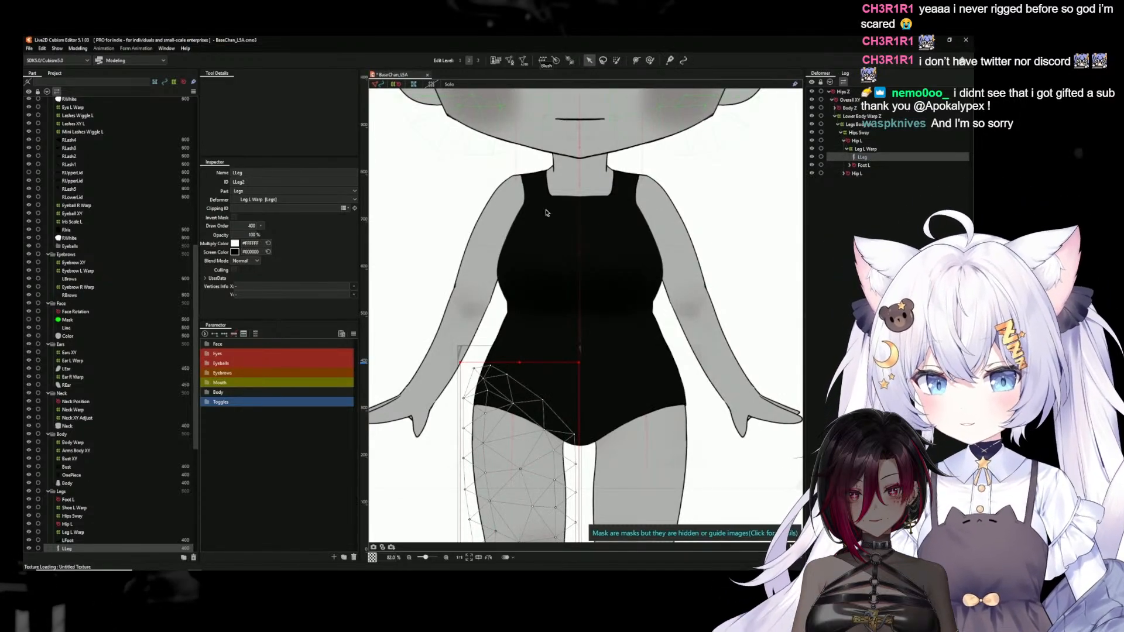
click(511, 63)
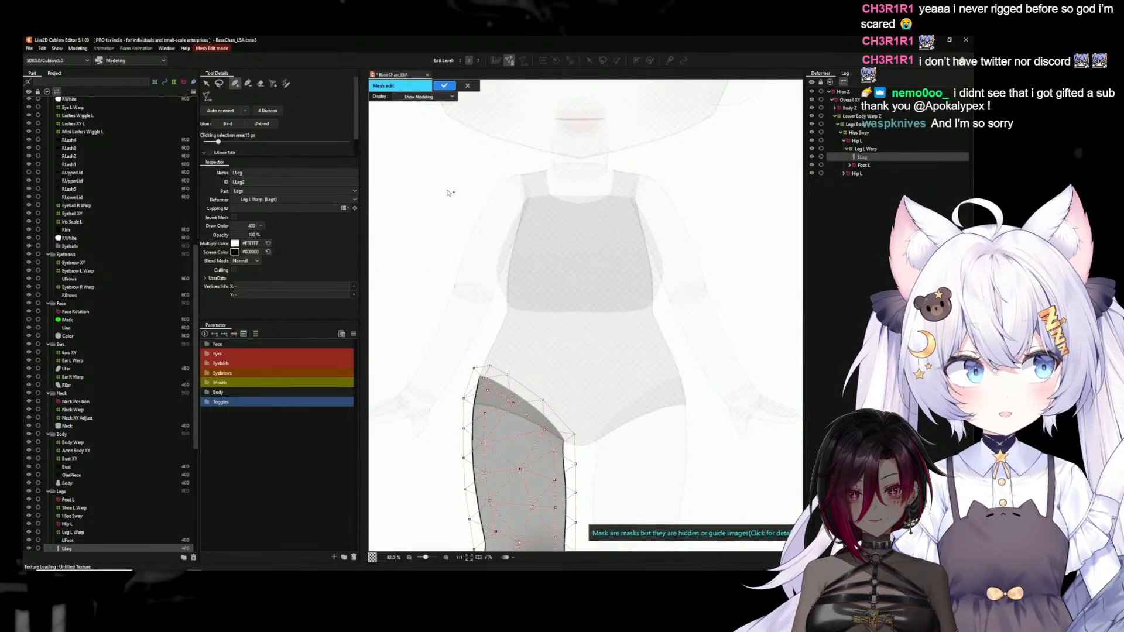
click(208, 85)
drag(434, 322, 534, 346)
scroll(556, 347, up, 4)
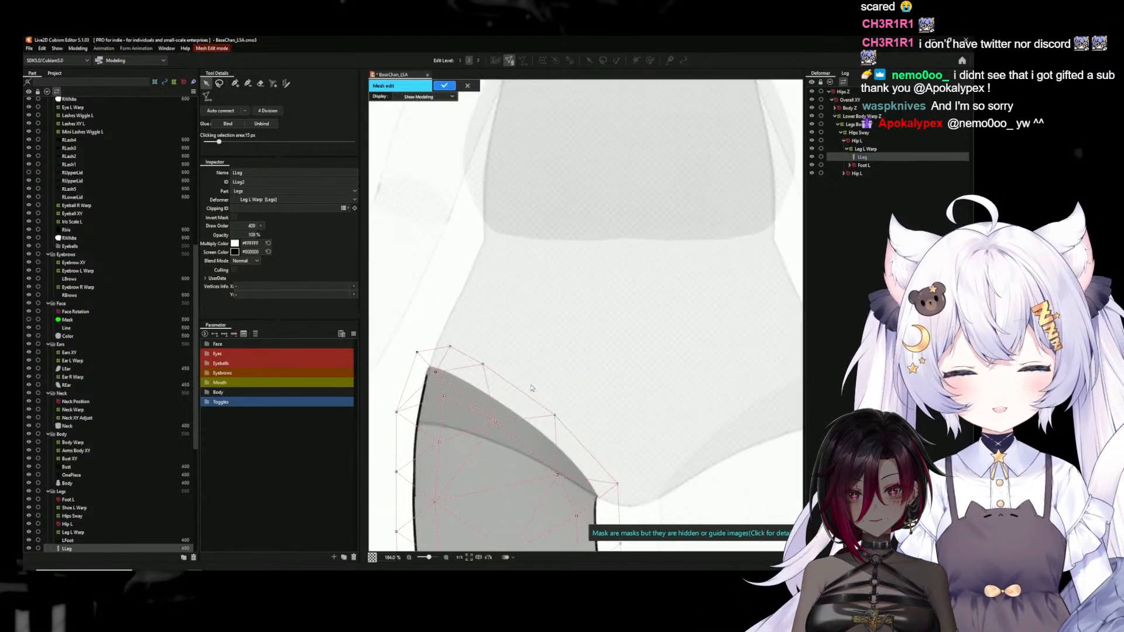
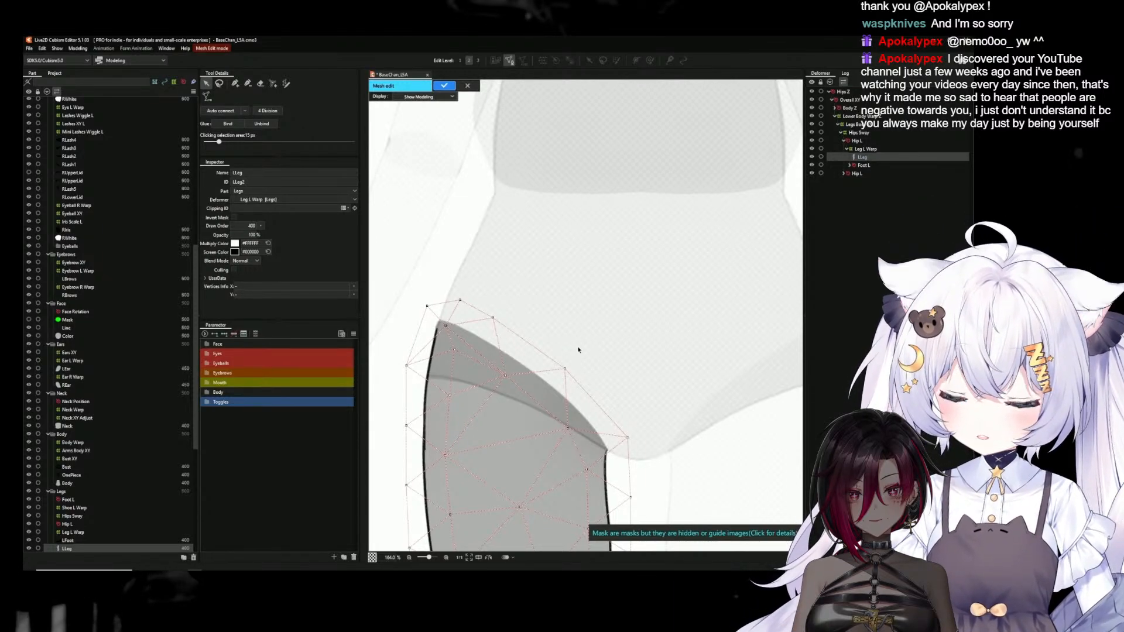
Leave the leg mesh and copy the OnePiece mesh vertices around the hip corner and leg opening, closing mesh editing without changes
click(475, 86)
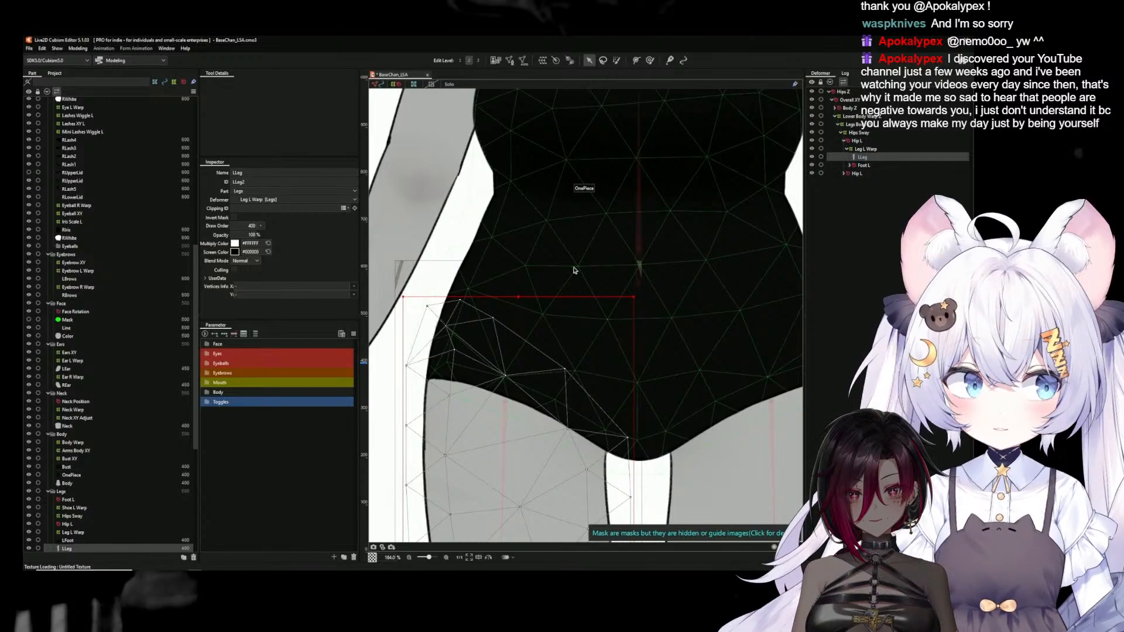
click(574, 270)
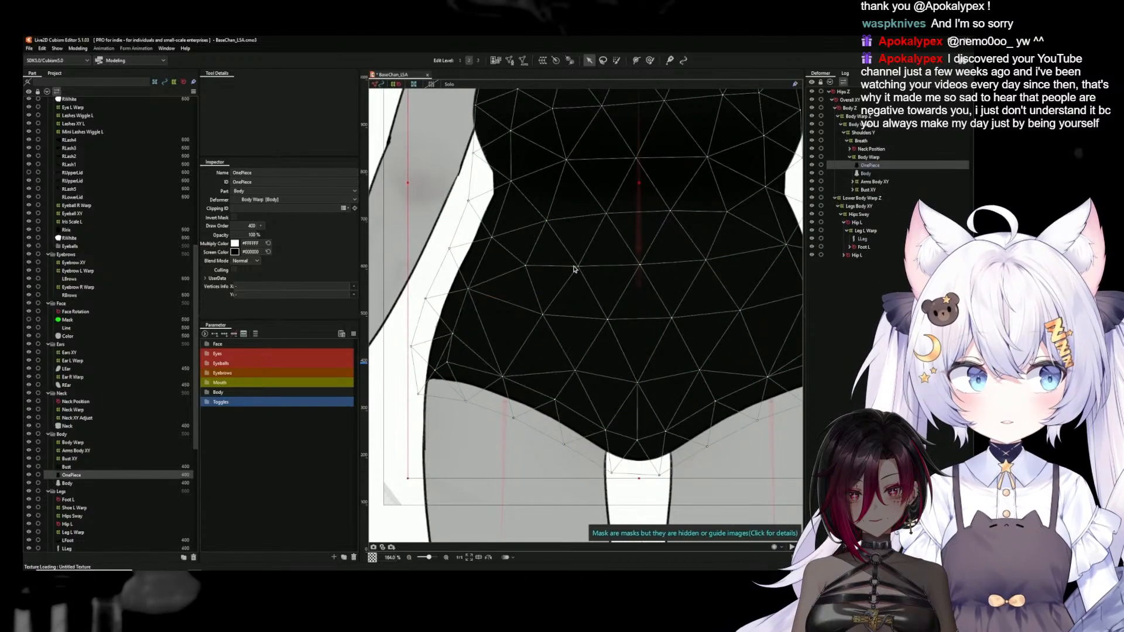
click(509, 61)
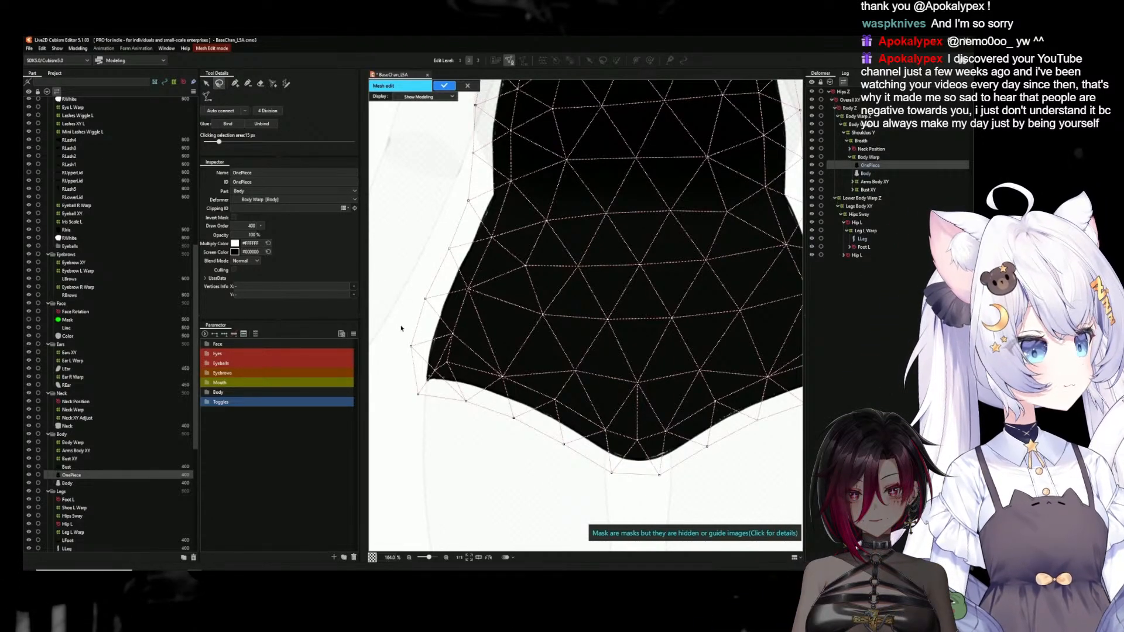
mouse_move(537, 354)
mouse_down()
mouse_move(595, 387)
mouse_move(614, 419)
mouse_move(615, 497)
mouse_move(474, 469)
mouse_move(405, 416)
mouse_up()
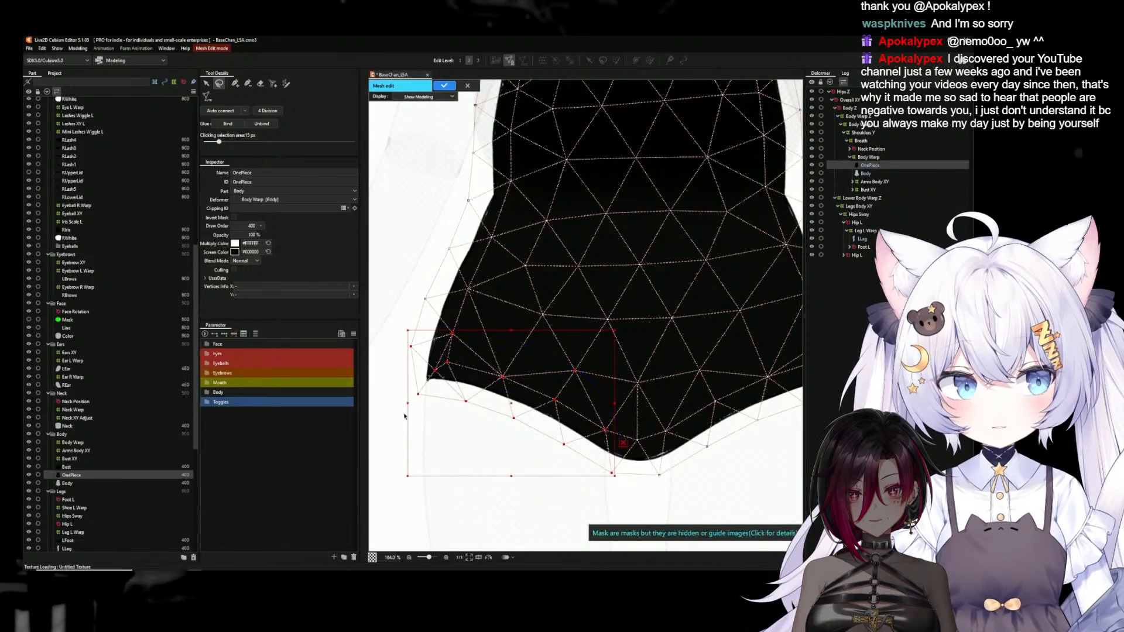
click(467, 86)
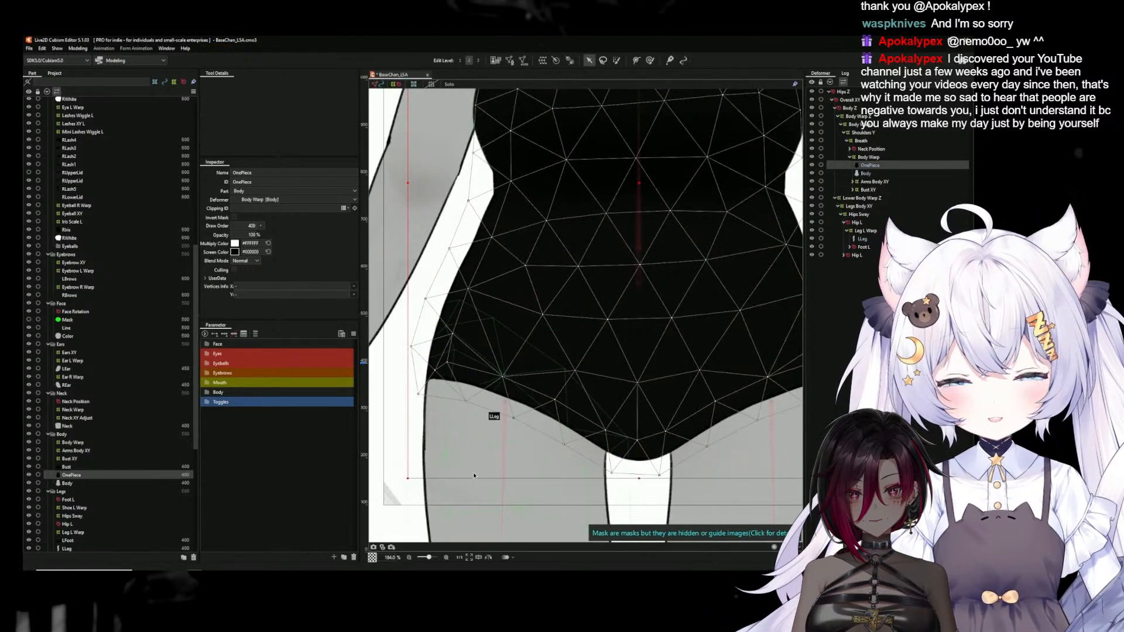
Replace the LLeg mesh's upper hip vertices with the copied OnePiece vertices, reflected horizontally onto the leg
click(474, 479)
click(510, 61)
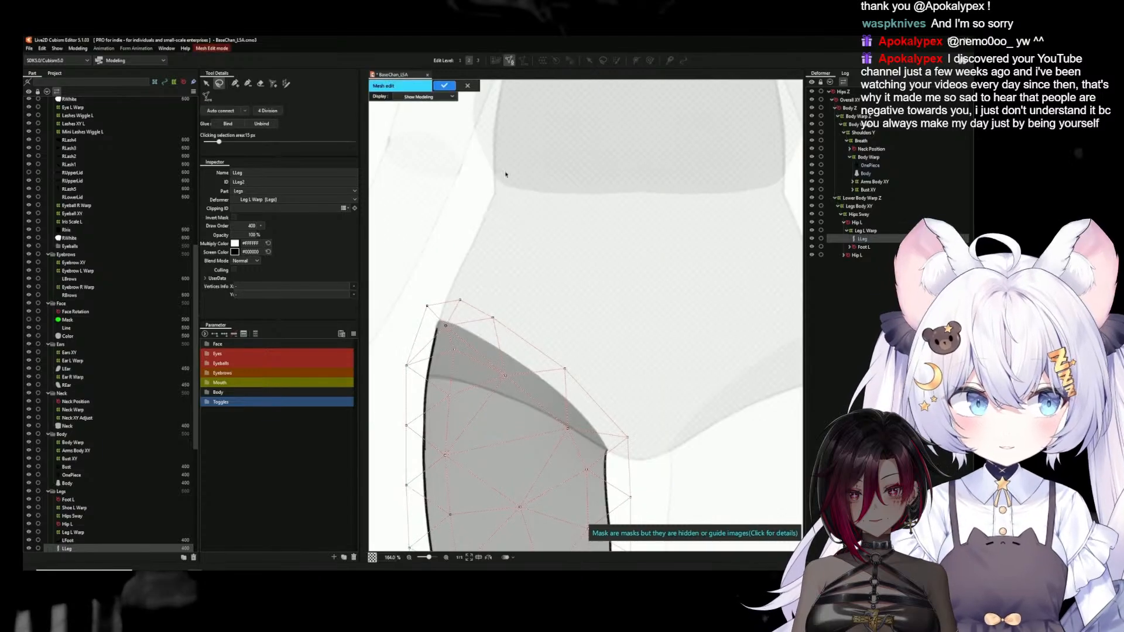
mouse_move(402, 273)
mouse_down()
mouse_move(593, 329)
mouse_move(662, 445)
mouse_move(481, 422)
mouse_move(393, 375)
mouse_move(711, 397)
mouse_up()
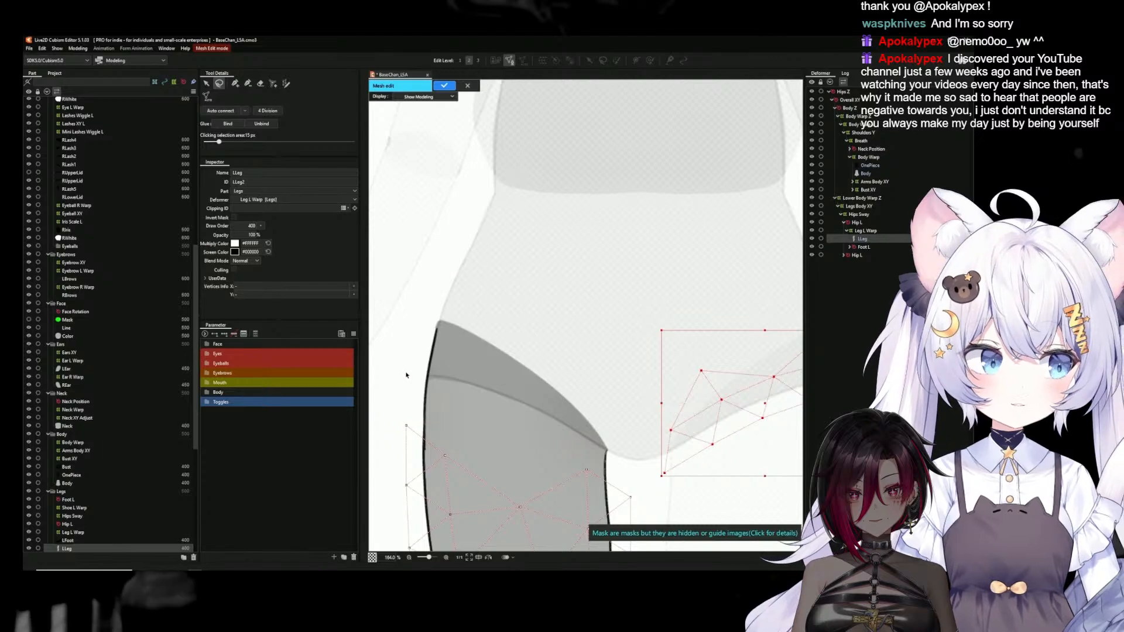
right_click(711, 397)
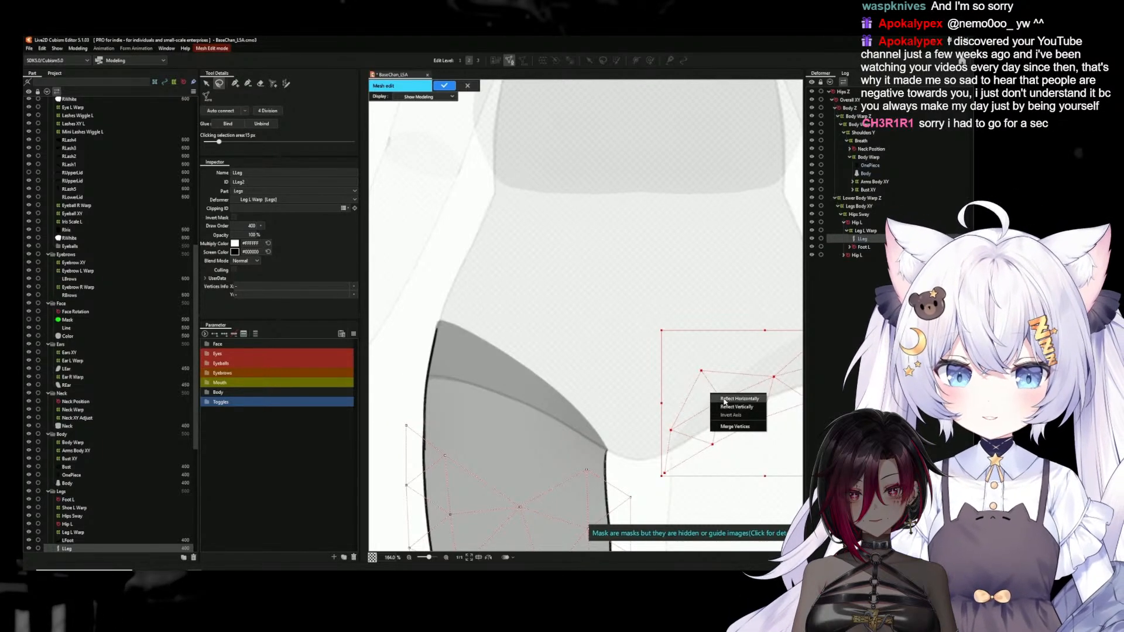
click(725, 402)
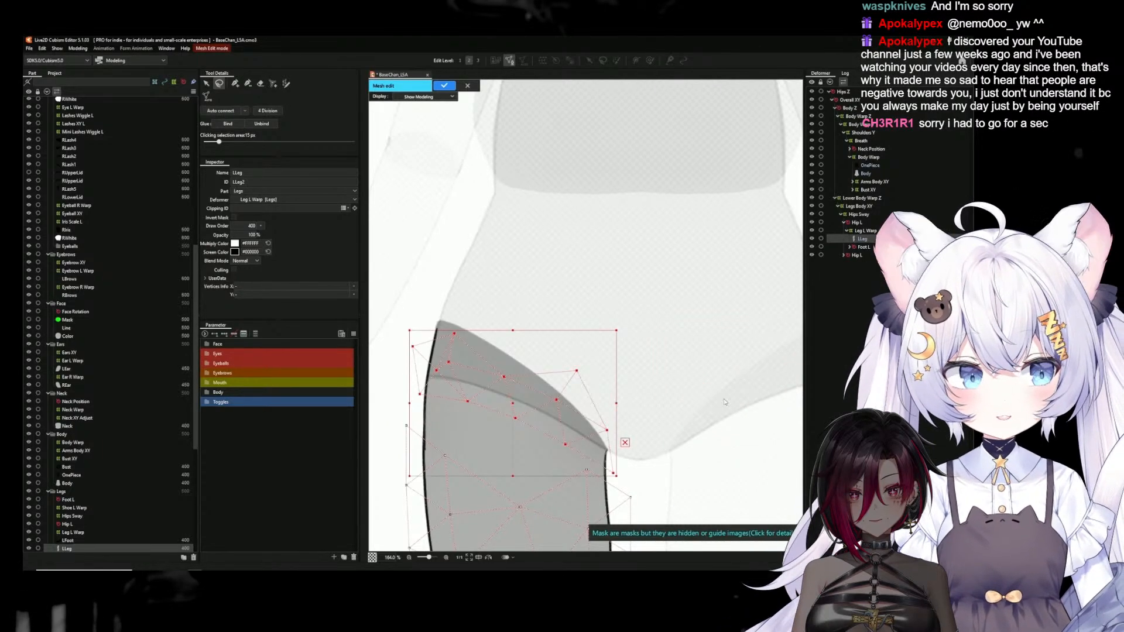
click(379, 373)
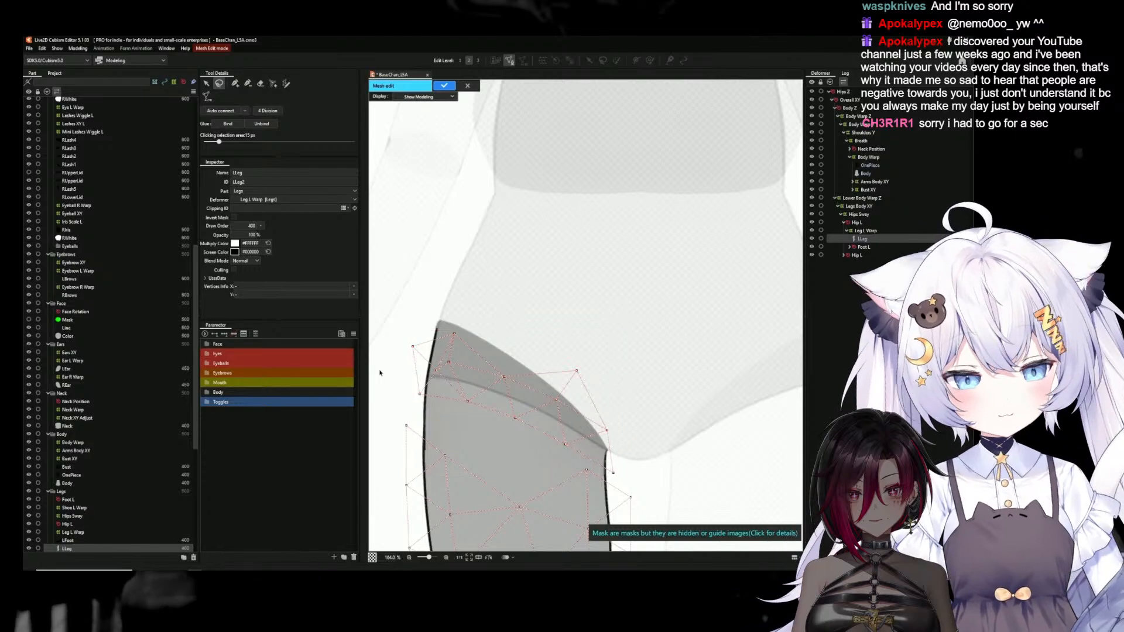
Connect the outer and inner ends of the pasted vertices to the remaining LLeg mesh outline
click(207, 84)
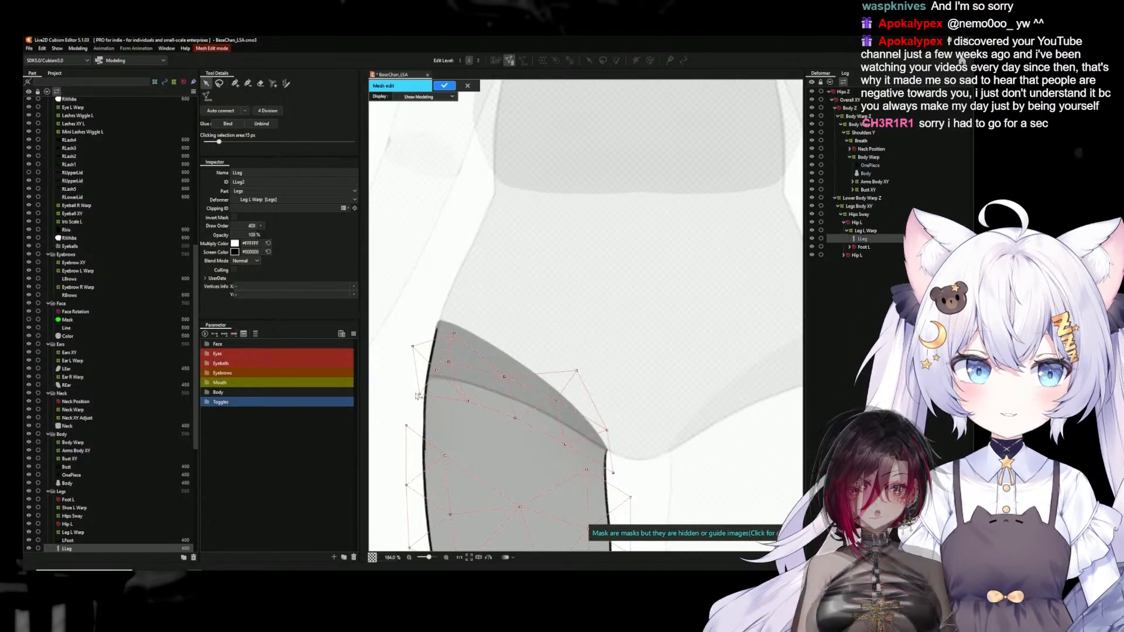
click(234, 83)
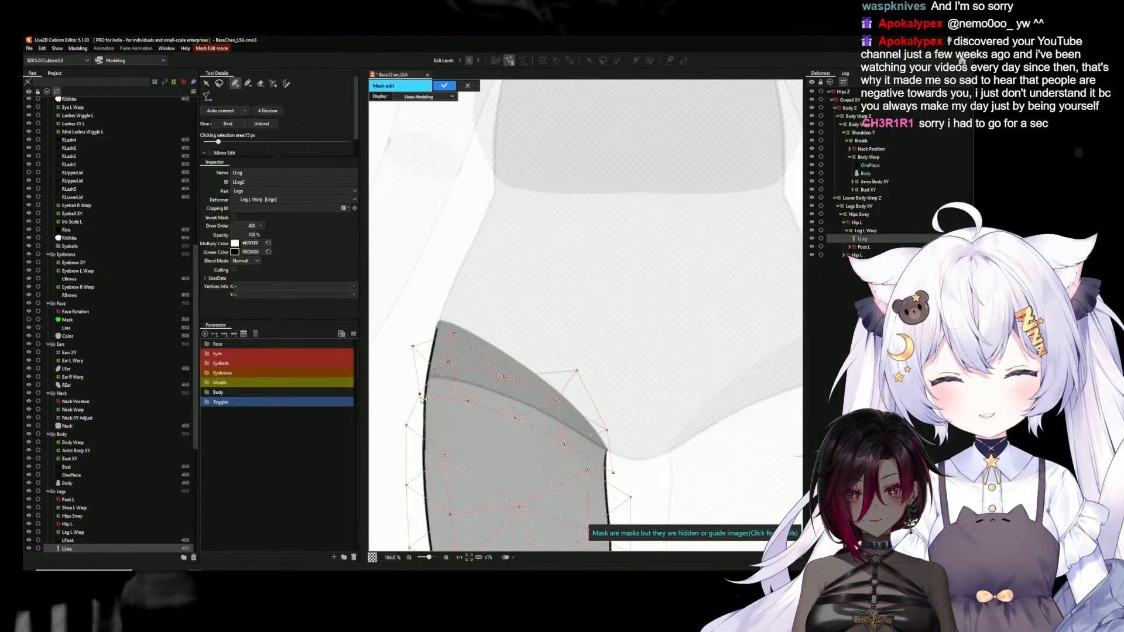
click(206, 84)
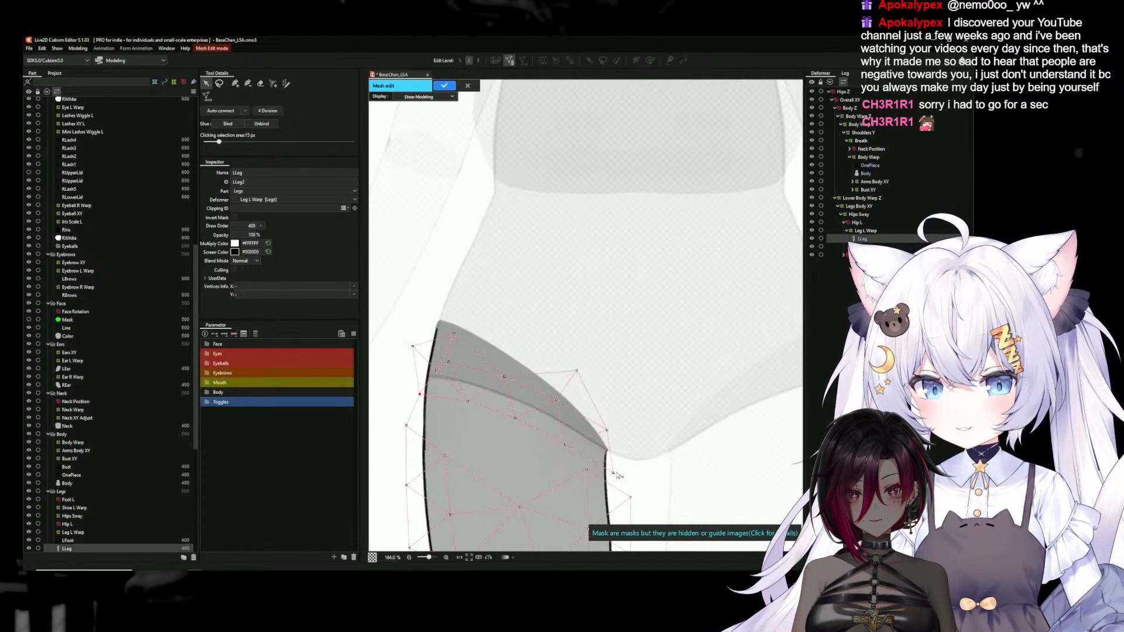
click(235, 84)
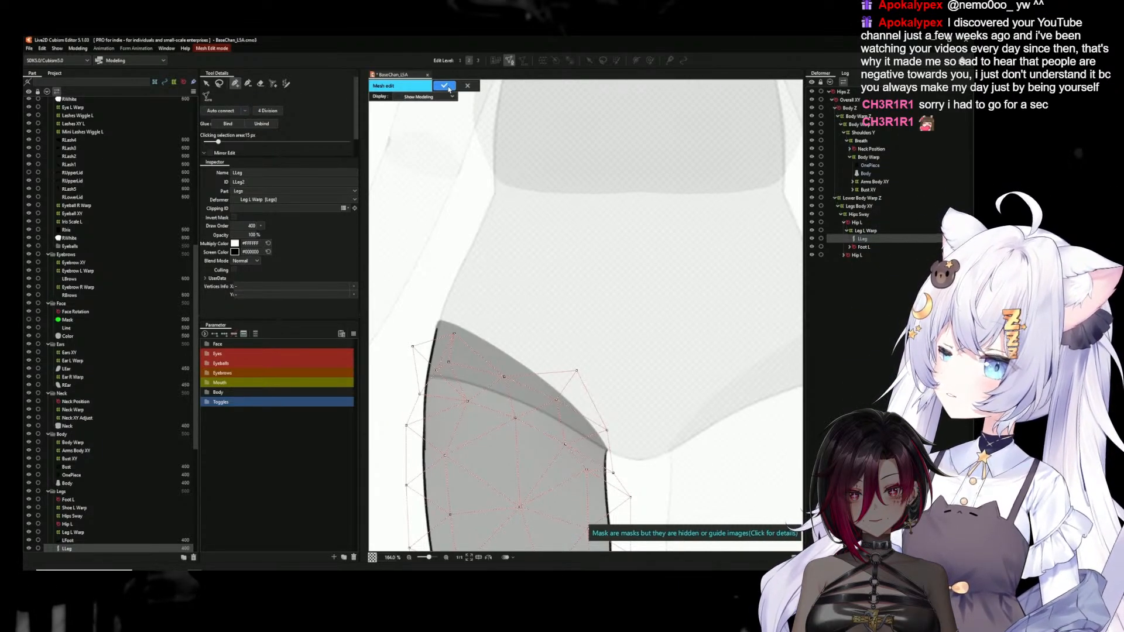
Extend the LLeg mesh outline with a row of new vertices running just above the leg's upper edge
click(208, 85)
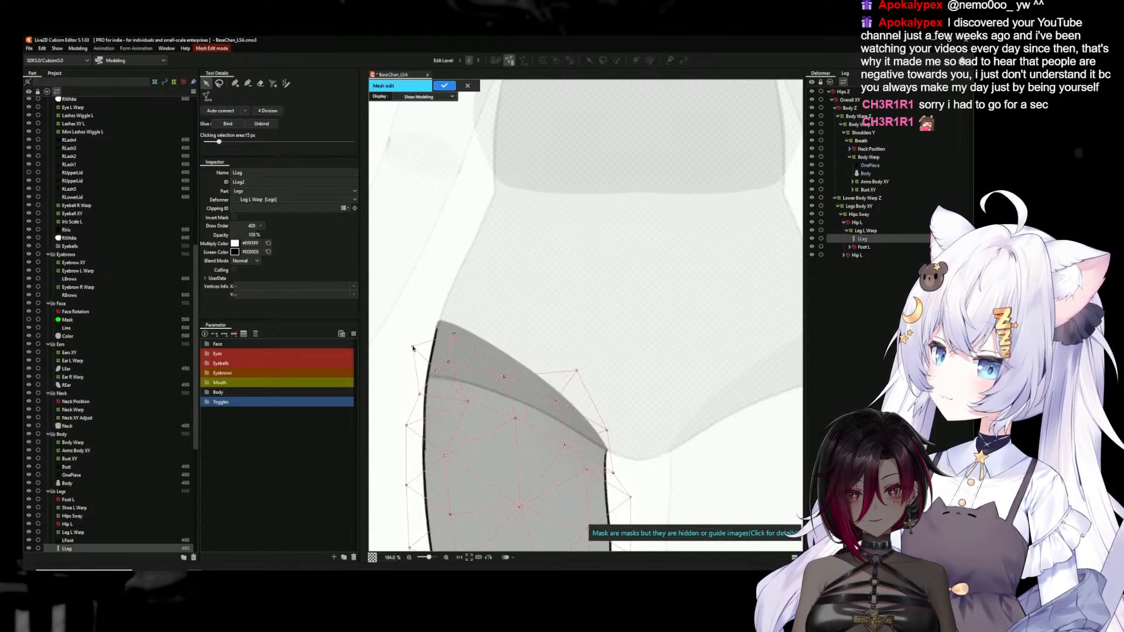
click(235, 85)
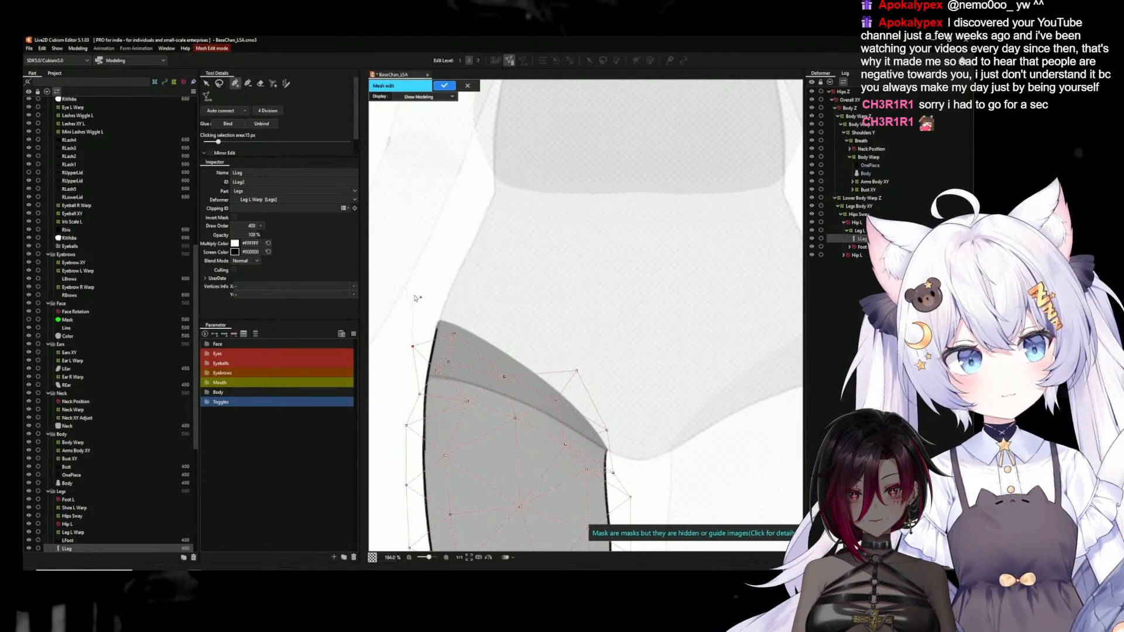
click(420, 297)
click(491, 313)
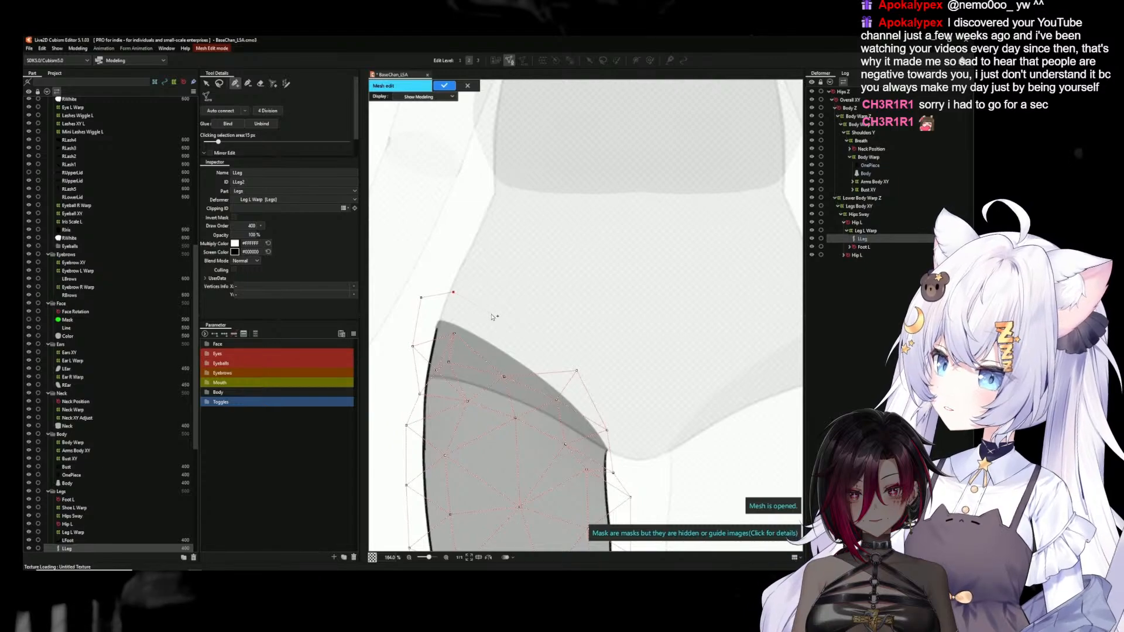
click(533, 350)
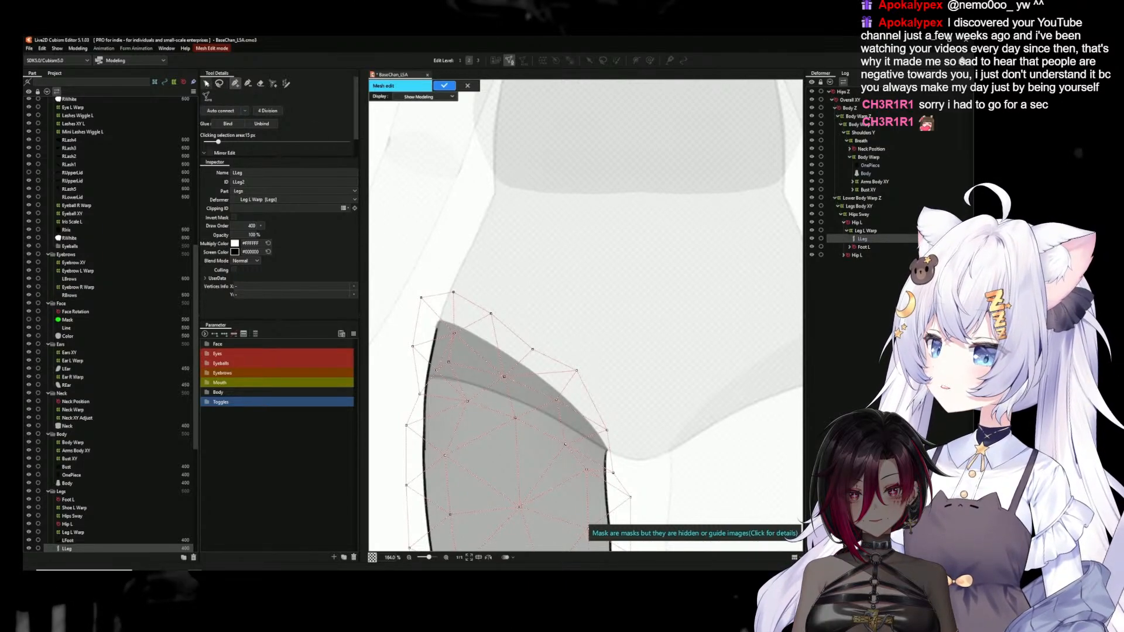
Copy all vertices of the LLeg mesh's hip area and apply the mesh edit
click(207, 83)
click(219, 83)
mouse_move(432, 248)
mouse_down()
mouse_move(674, 404)
mouse_move(623, 474)
mouse_move(408, 414)
mouse_move(431, 249)
mouse_up()
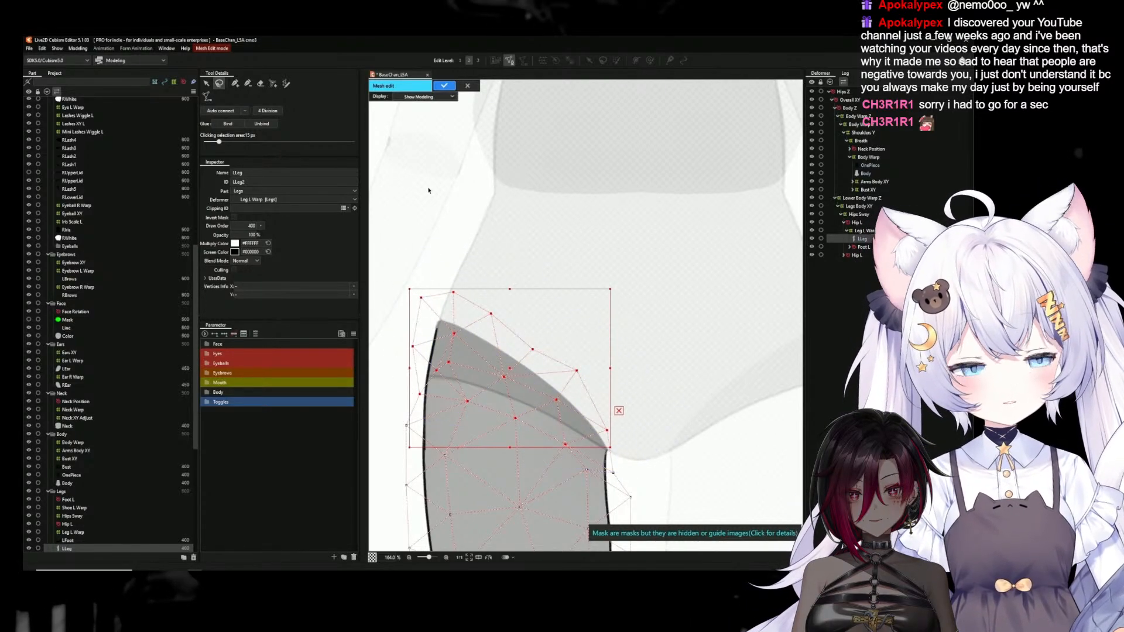
click(445, 86)
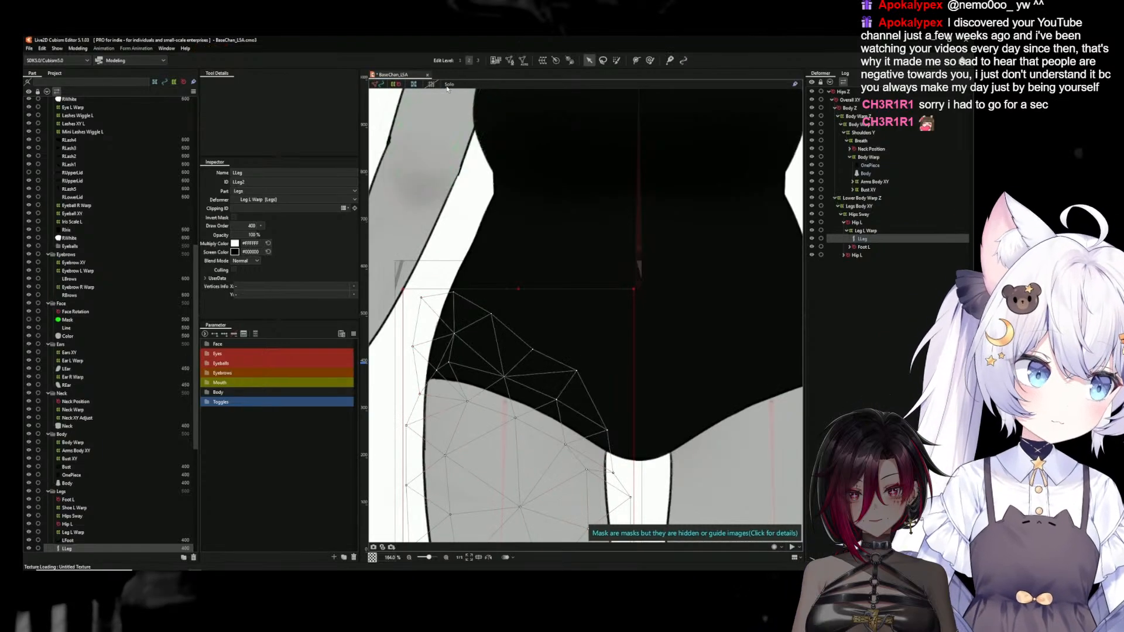
Try to replace the OnePiece mesh's hip vertices with the copied leg vertices reflected horizontally, and discard the mesh edit
click(510, 60)
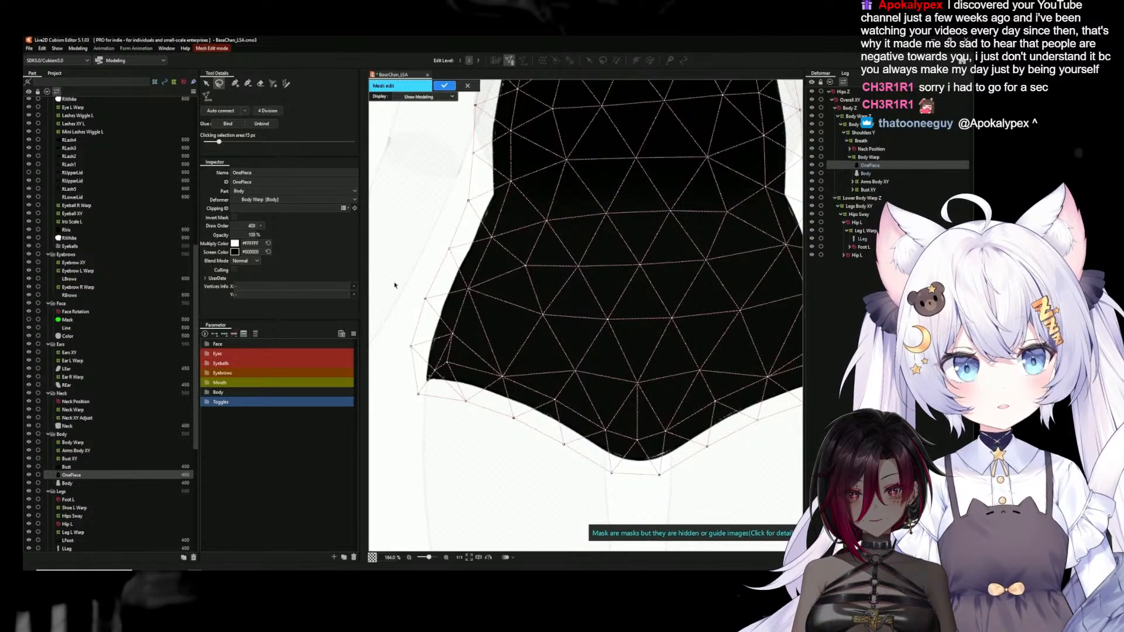
mouse_move(403, 314)
mouse_down()
mouse_move(563, 406)
mouse_move(586, 399)
mouse_move(455, 328)
mouse_move(553, 360)
mouse_move(602, 396)
mouse_move(624, 426)
mouse_move(629, 465)
mouse_move(589, 503)
mouse_move(418, 473)
mouse_up()
key(Delete)
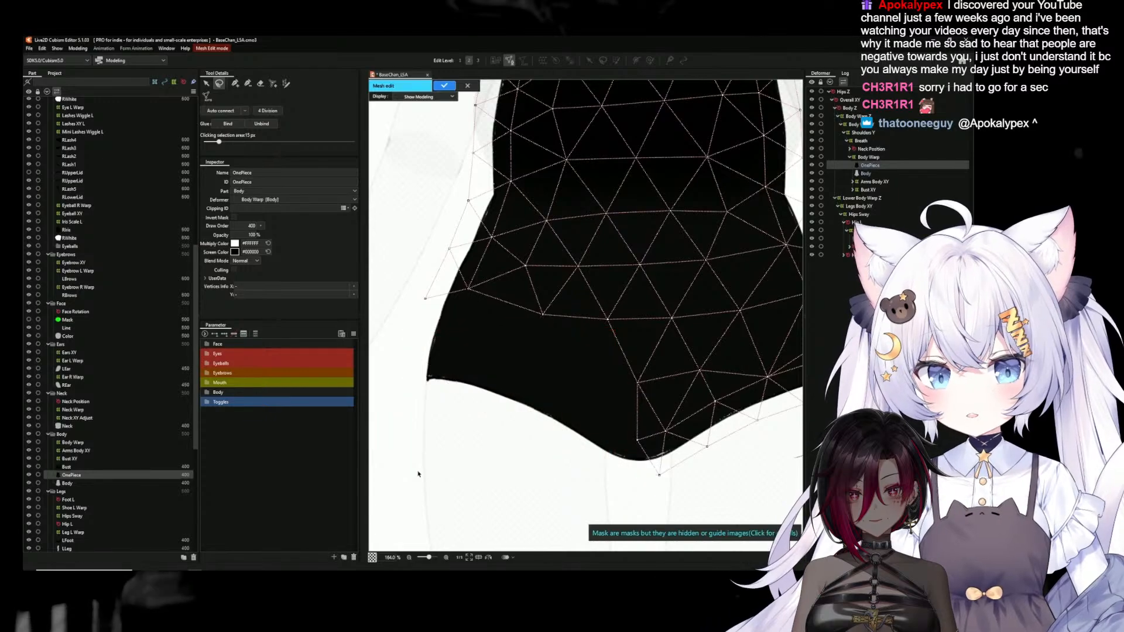
key(ctrl+v)
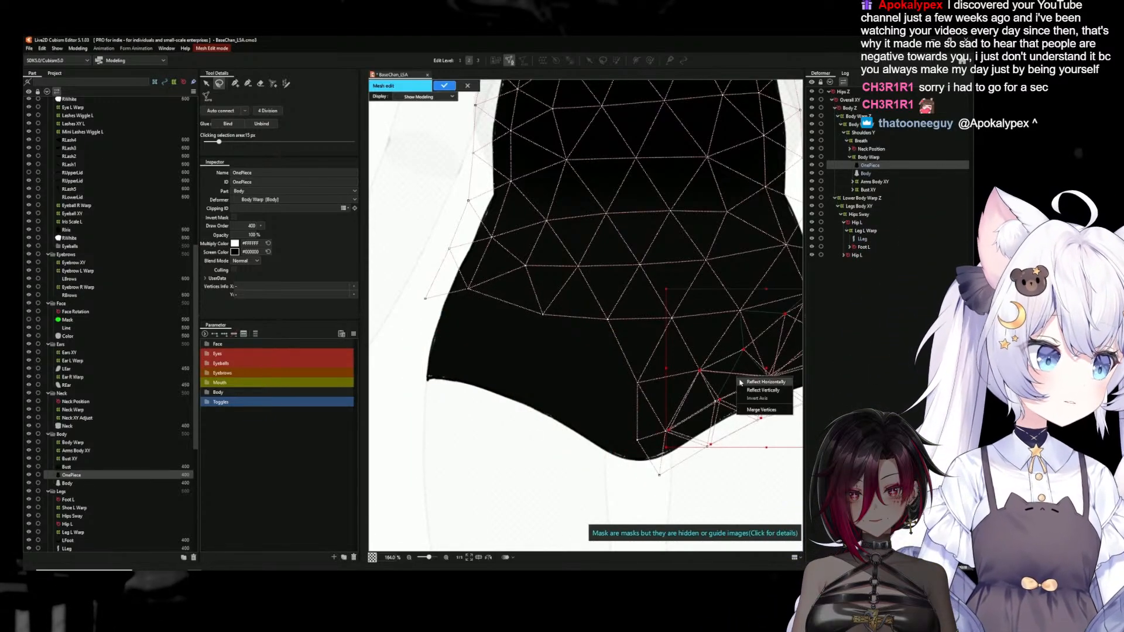
drag(737, 379, 587, 379)
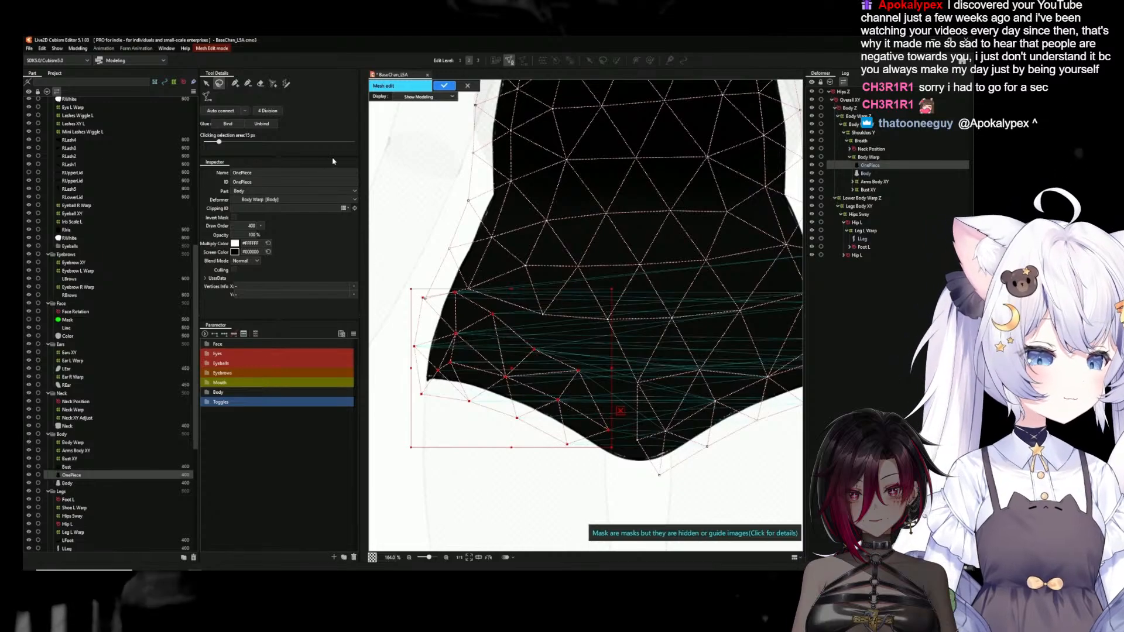
click(405, 192)
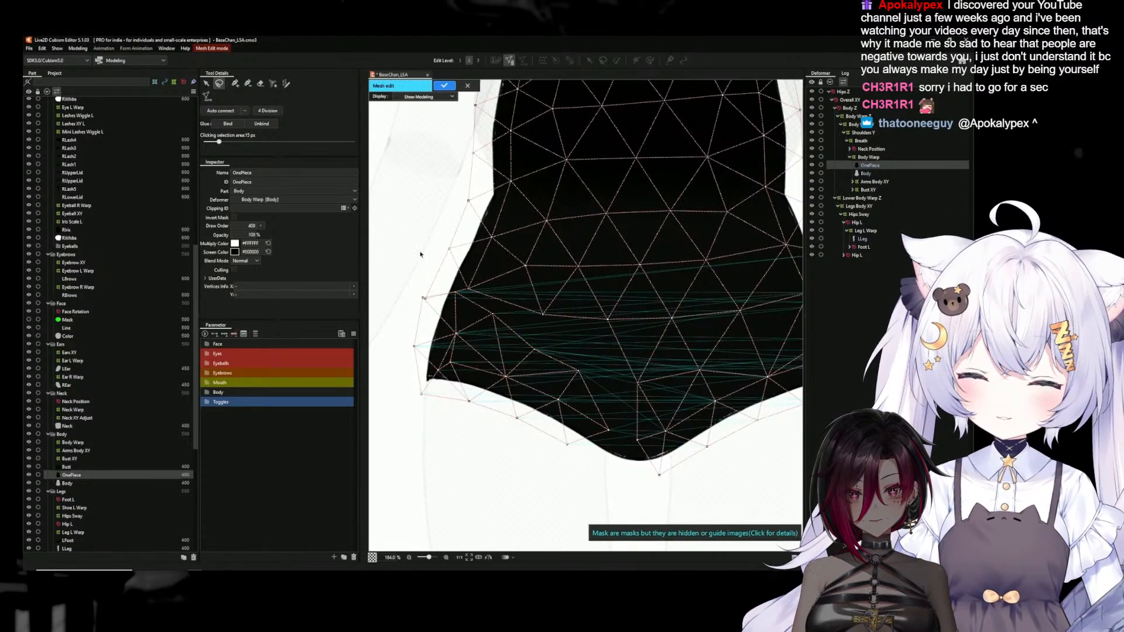
scroll(598, 399, down, 3)
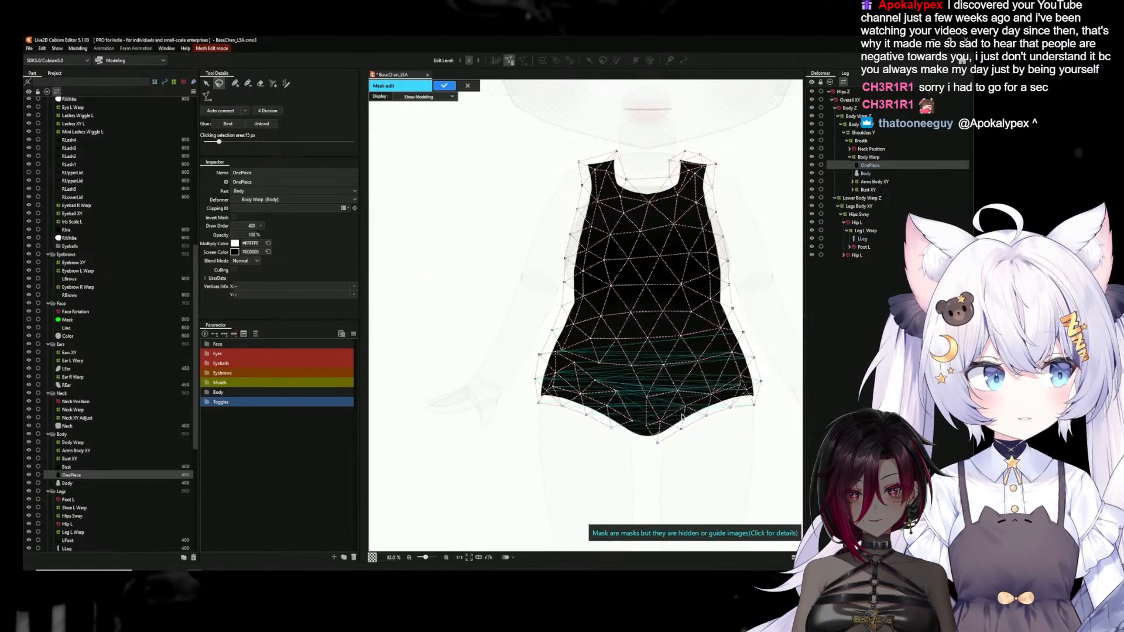
drag(691, 361, 621, 409)
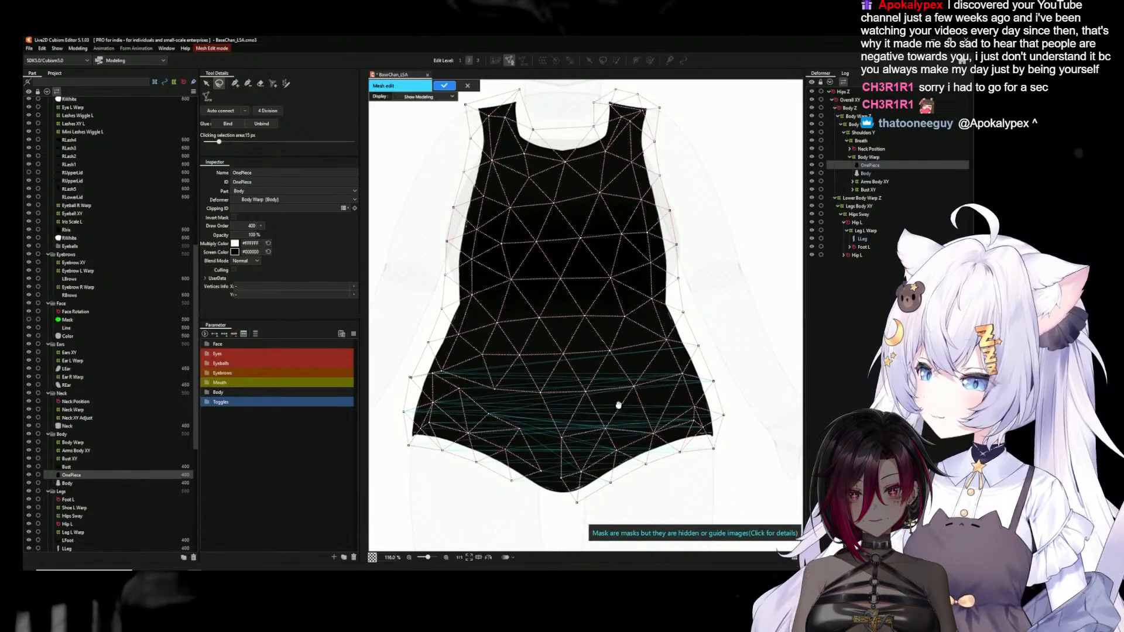
click(467, 86)
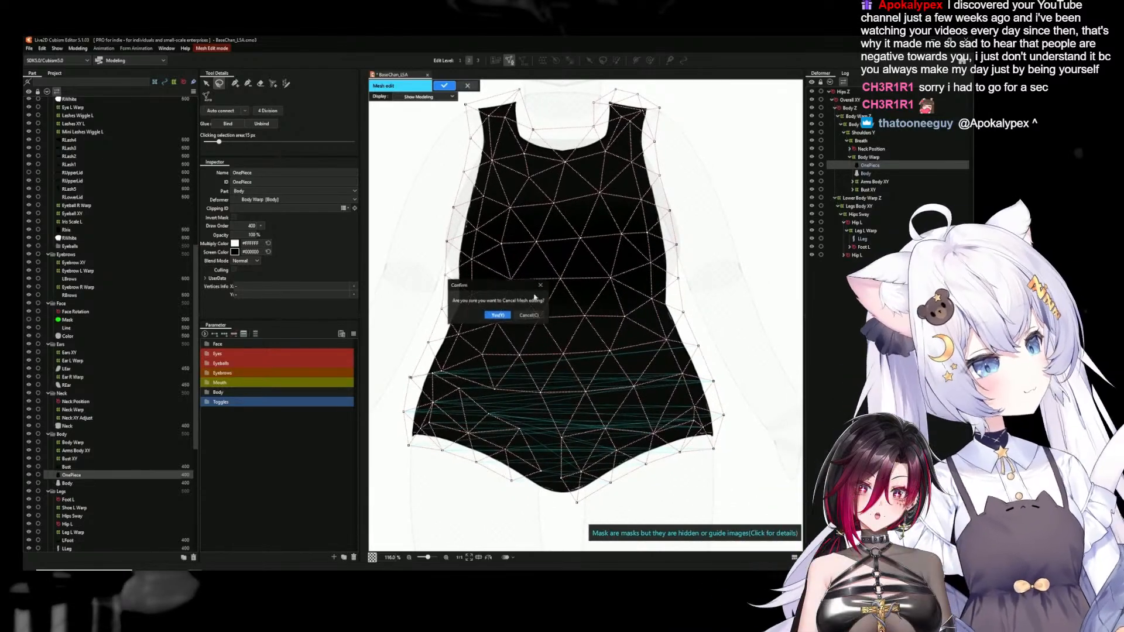
click(498, 316)
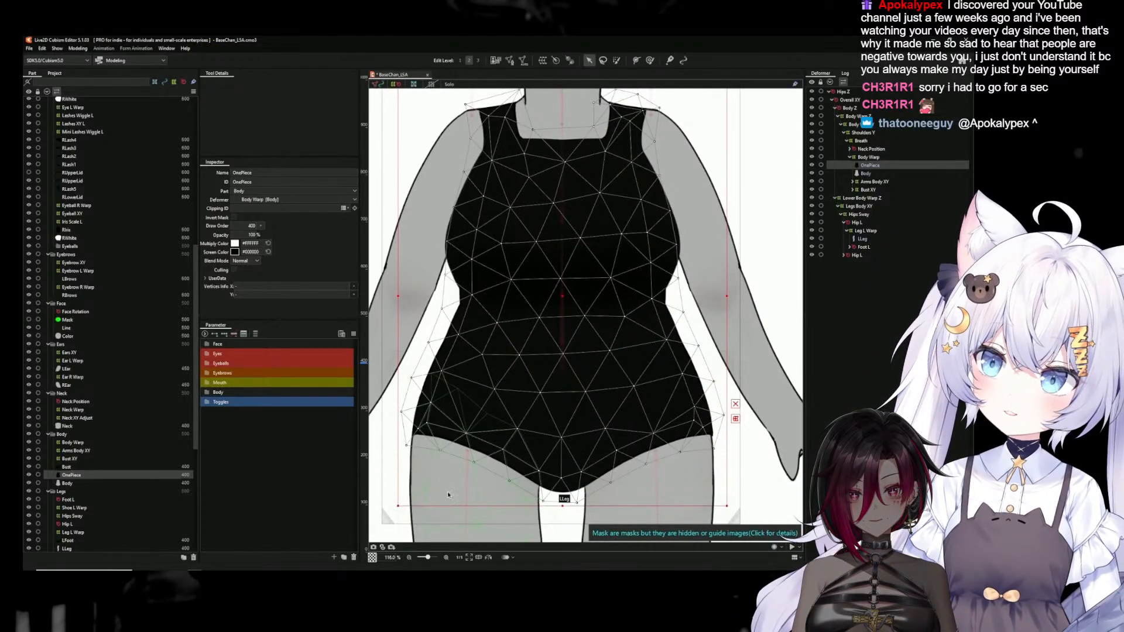
Regenerate the opposite leg's LLeg mesh automatically with the Deformation (Heavy) preset
drag(764, 469, 710, 337)
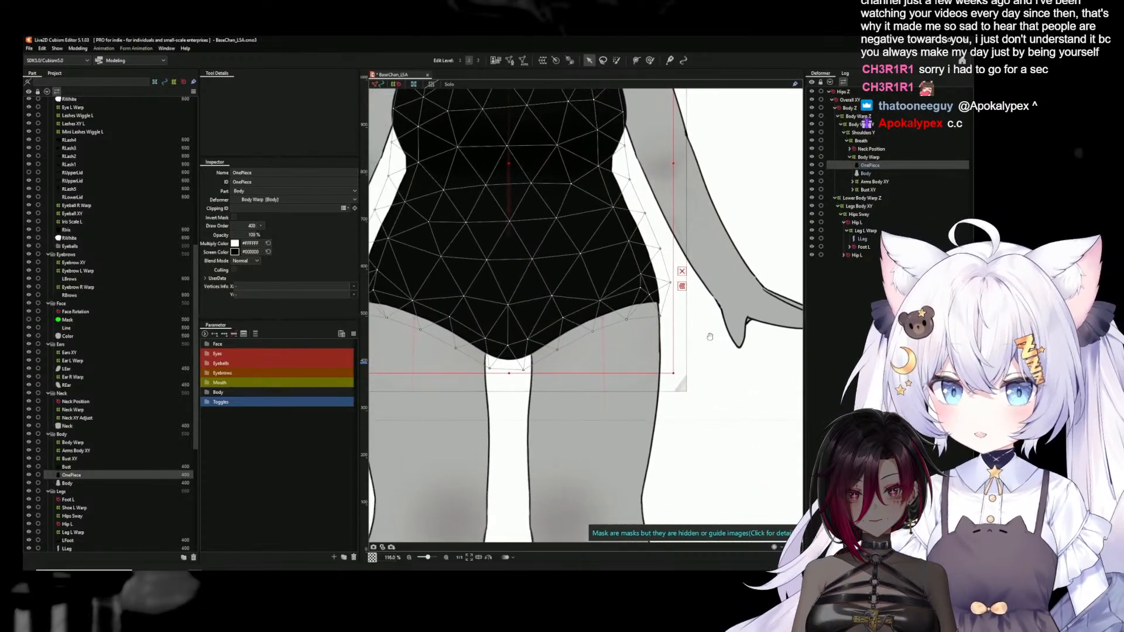
click(617, 360)
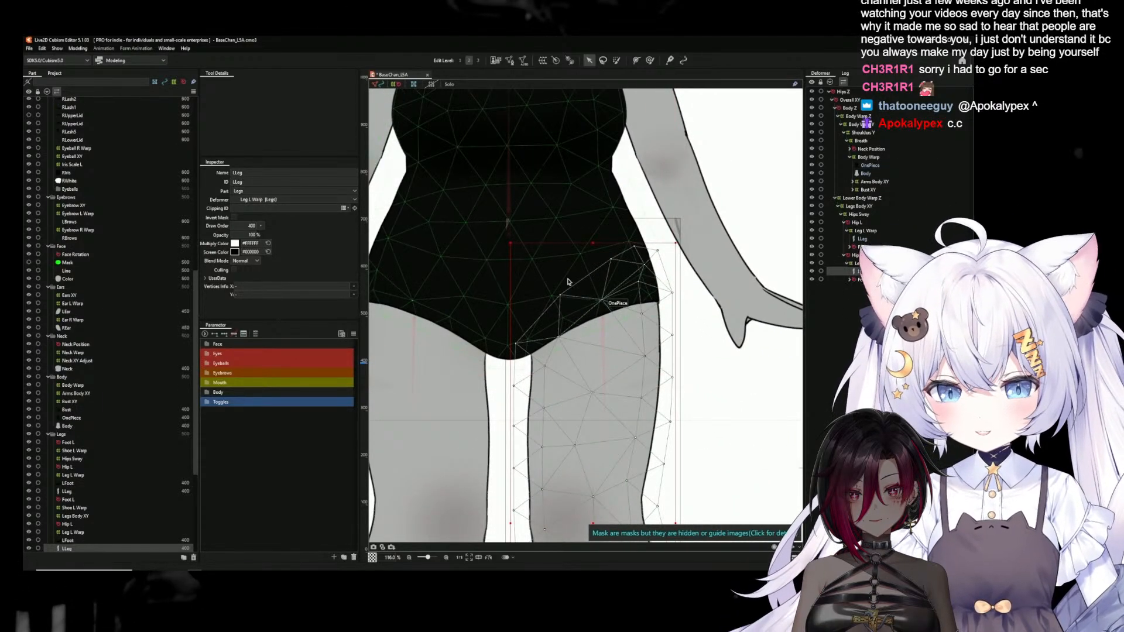
key(ctrl+shift+a)
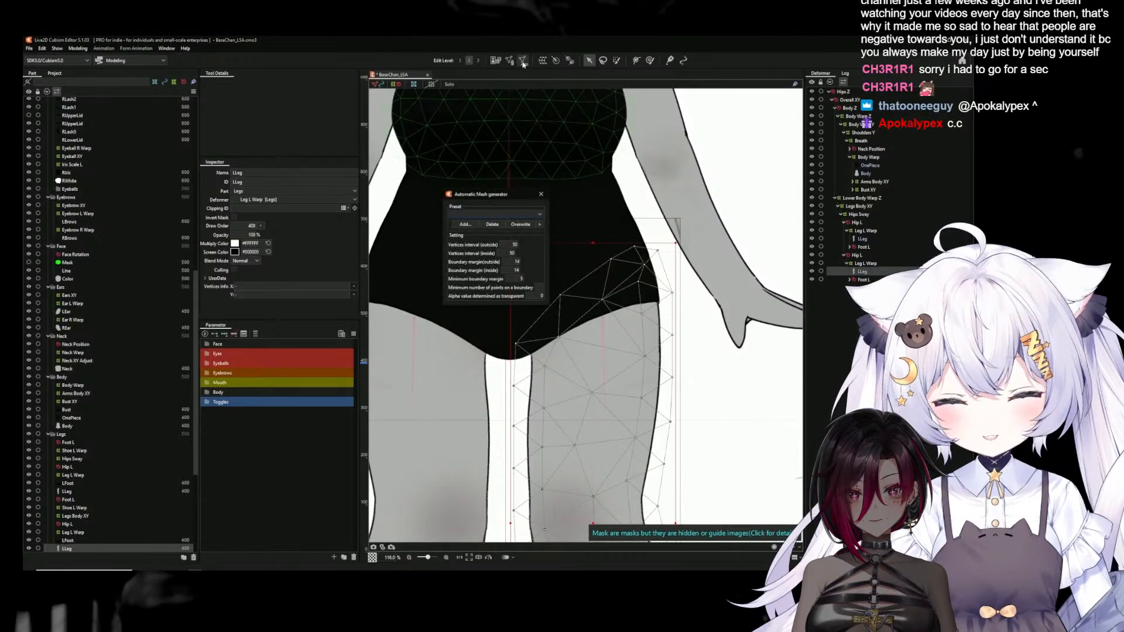
click(495, 215)
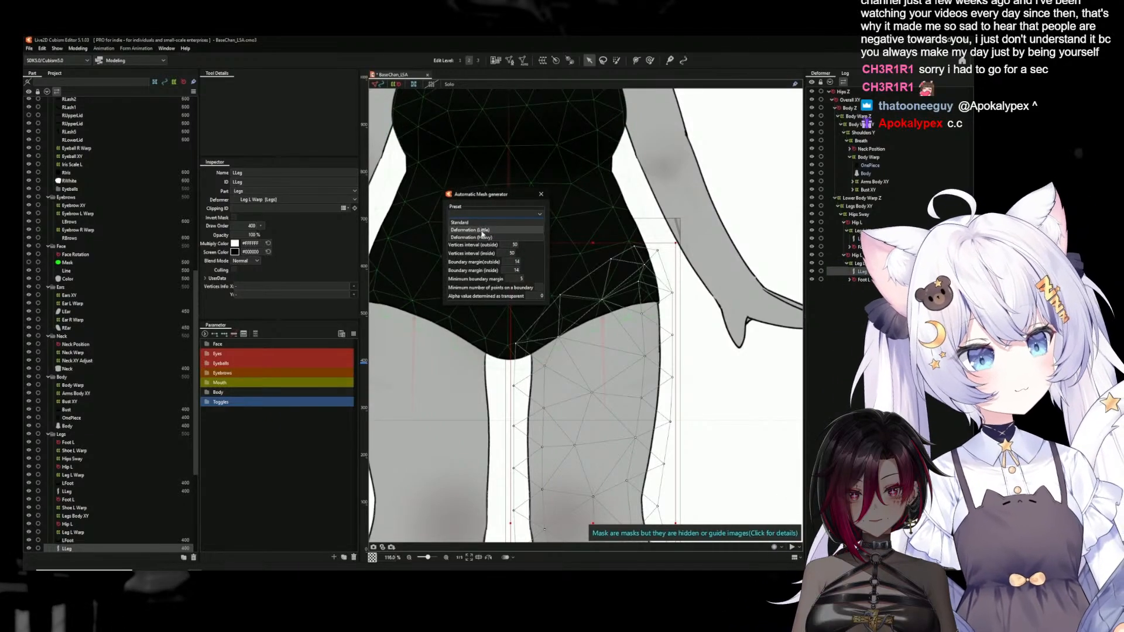
click(478, 237)
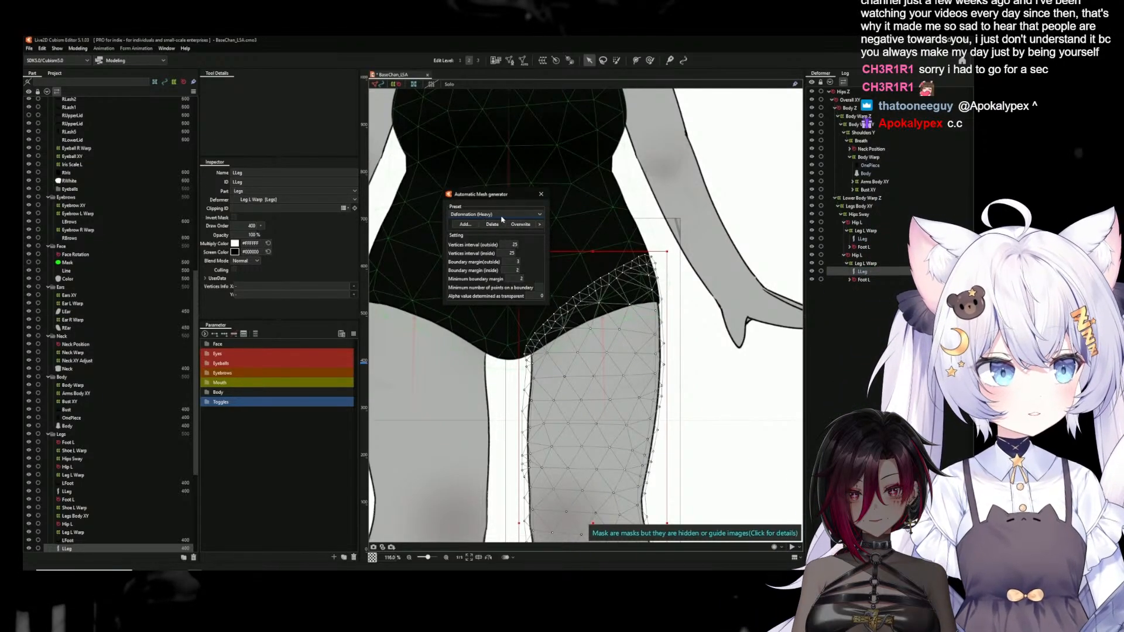
click(541, 196)
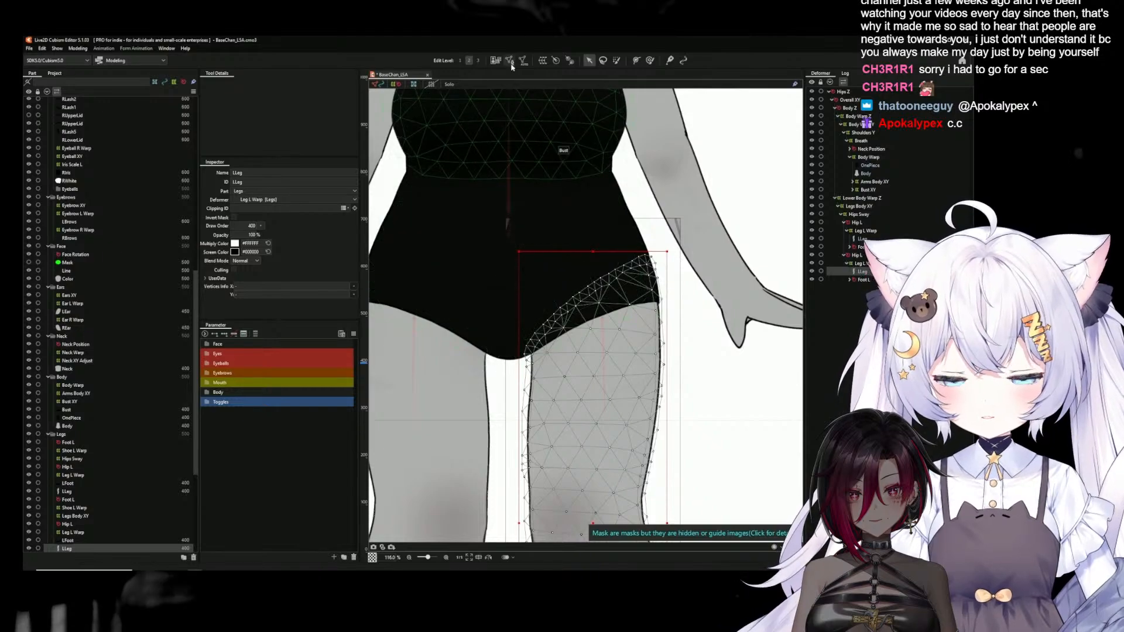
Copy the regenerated LLeg mesh's hip vertices, including those along its upper edge, and apply the mesh edit
click(510, 60)
scroll(611, 262, up, 2)
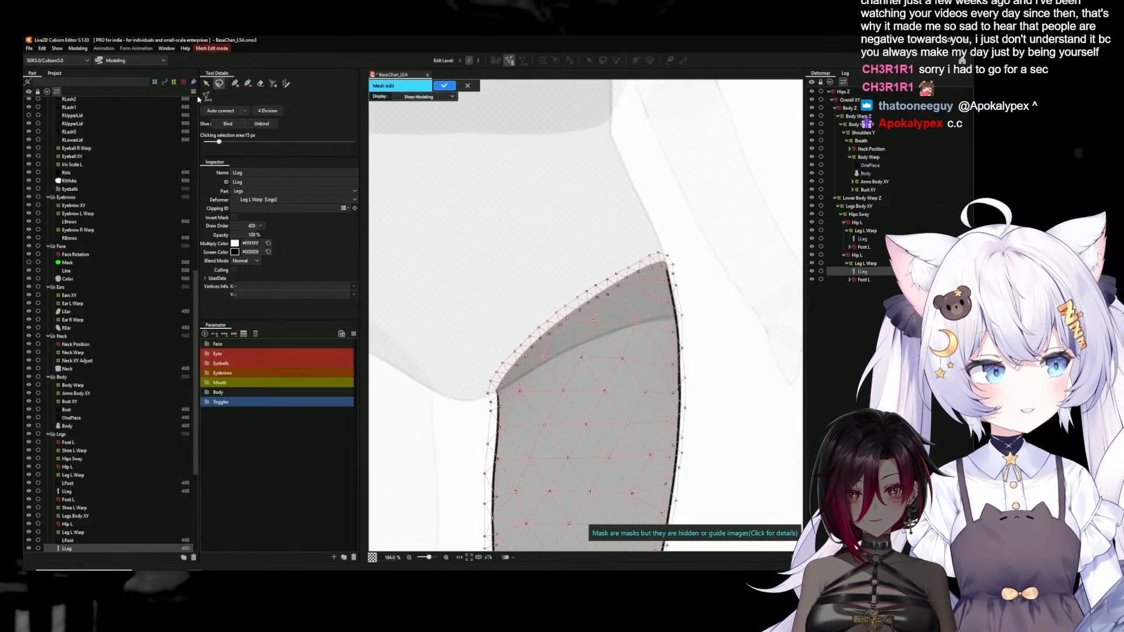
mouse_move(687, 266)
mouse_down()
mouse_move(687, 286)
mouse_move(641, 307)
mouse_up()
mouse_move(591, 214)
mouse_down()
mouse_move(608, 214)
mouse_move(682, 272)
mouse_move(674, 316)
mouse_move(686, 309)
mouse_up()
mouse_move(625, 201)
mouse_down()
mouse_move(692, 327)
mouse_move(681, 338)
mouse_move(486, 414)
mouse_move(455, 388)
mouse_move(457, 332)
mouse_up()
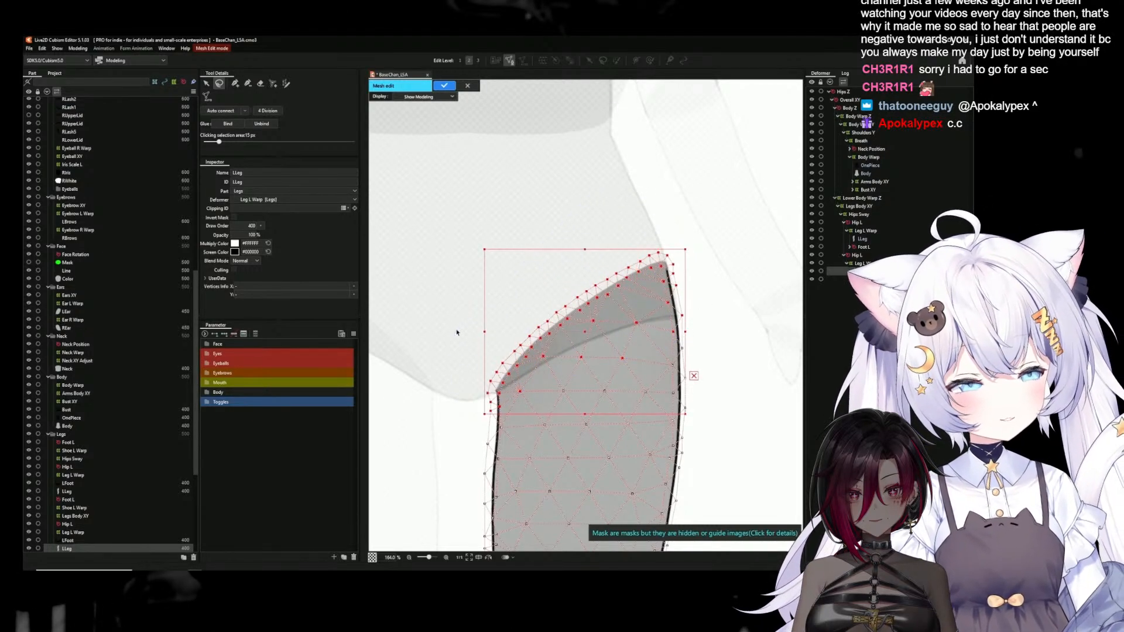
click(445, 86)
Replace the OnePiece mesh's hip vertices above that leg with the copied leg vertices
click(491, 143)
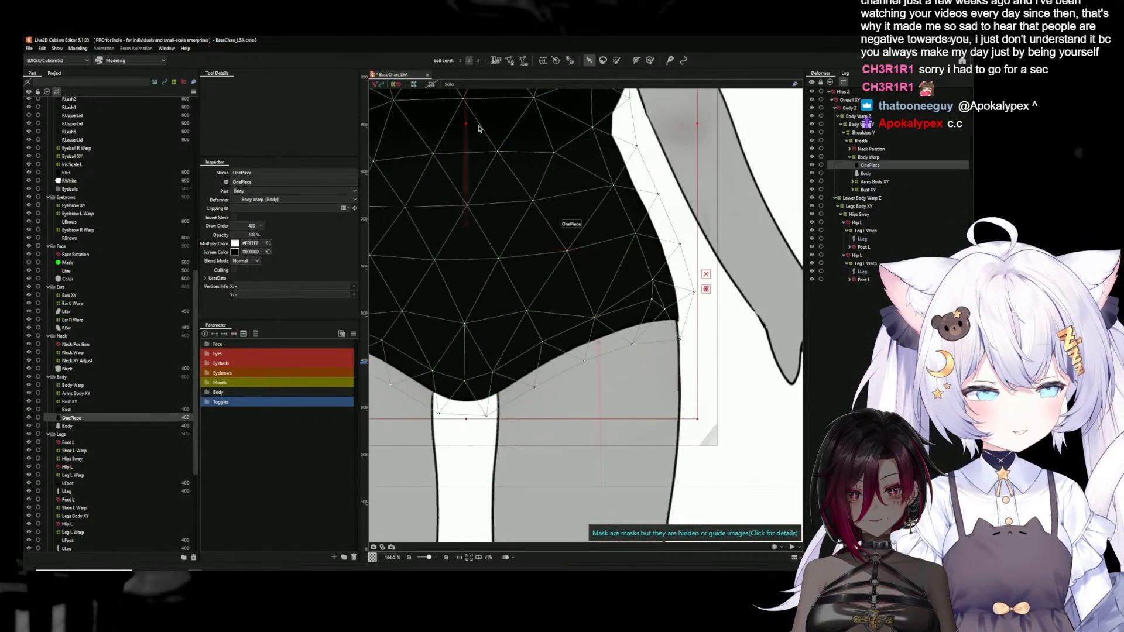
click(510, 63)
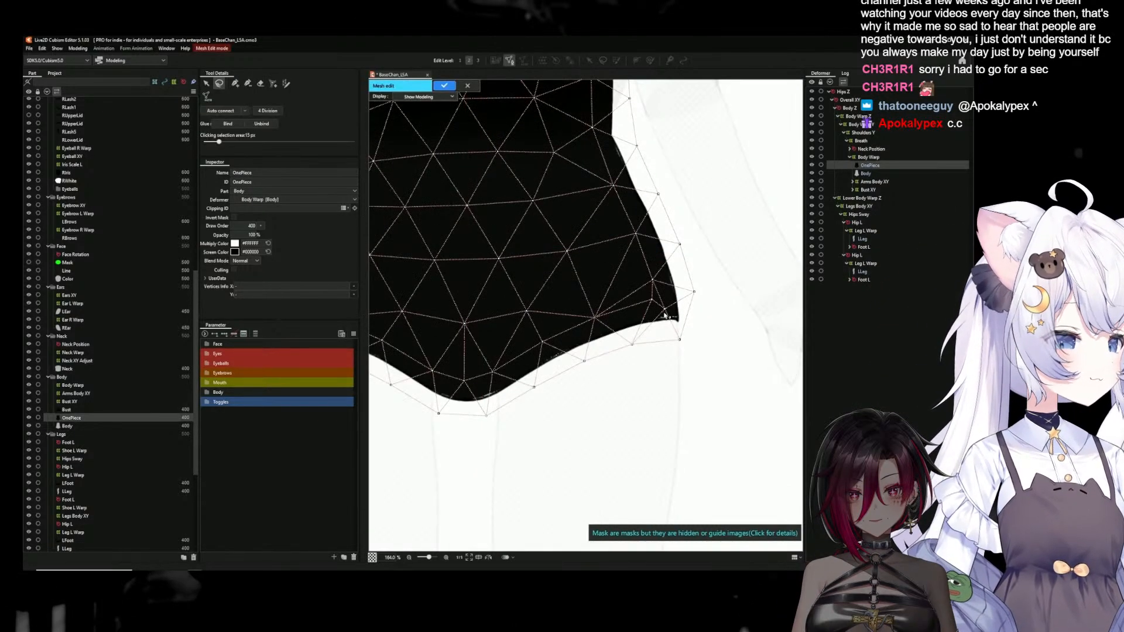
mouse_move(706, 317)
mouse_down()
mouse_move(681, 376)
mouse_move(494, 423)
mouse_move(482, 396)
mouse_up()
drag(503, 320, 498, 308)
key(Delete)
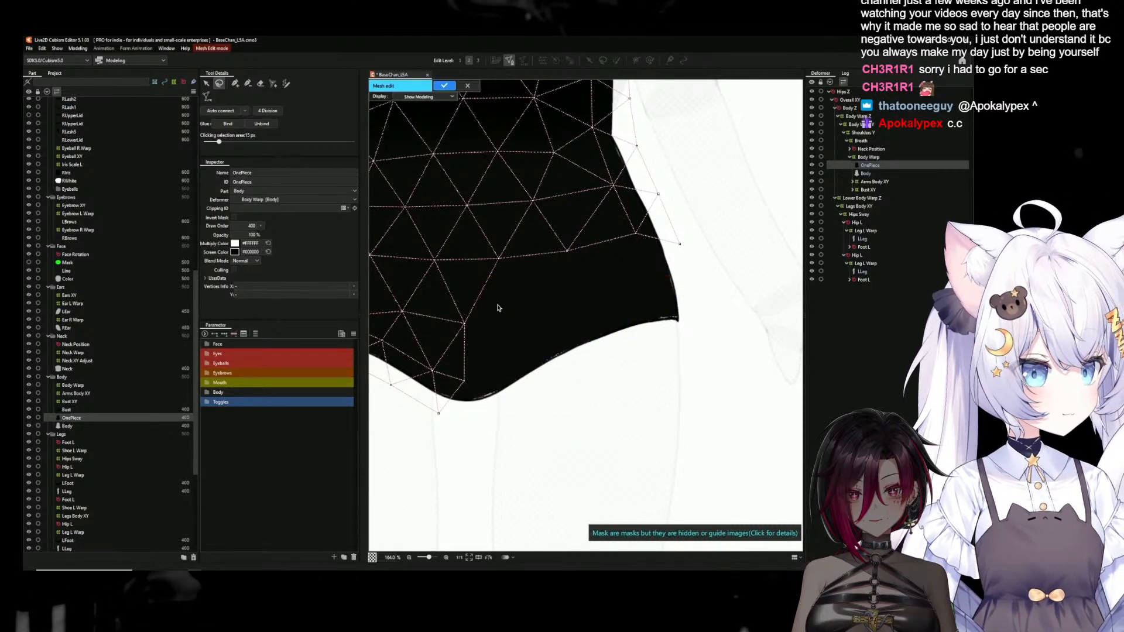
key(ctrl+v)
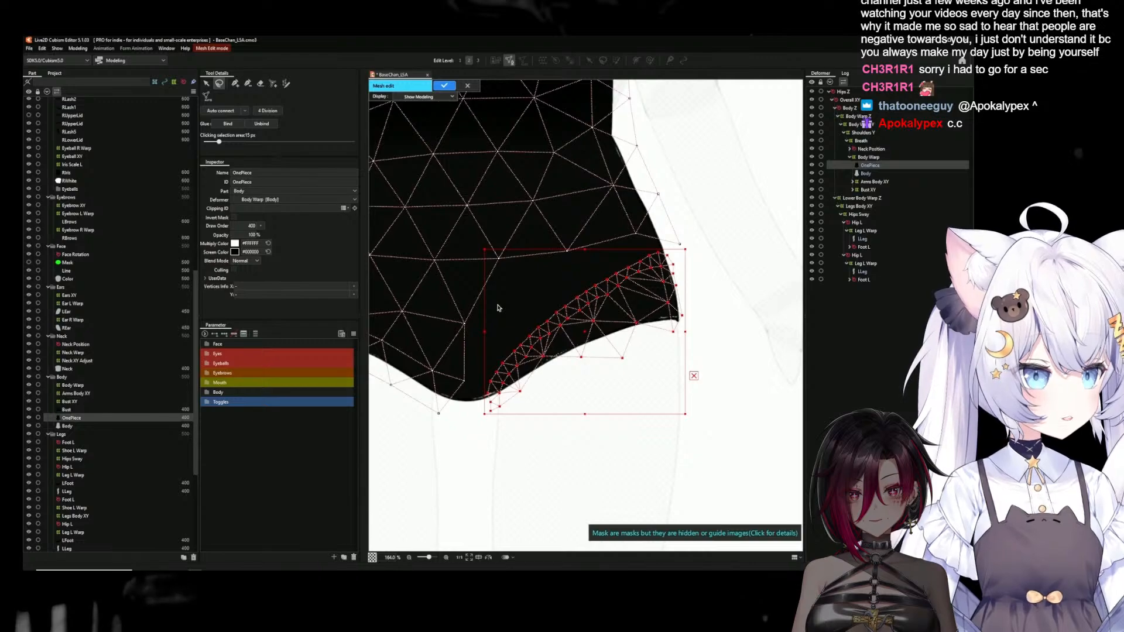
Join the pasted vertices to the OnePiece outline at the crotch and outer hip, and auto-connect the gap
click(713, 309)
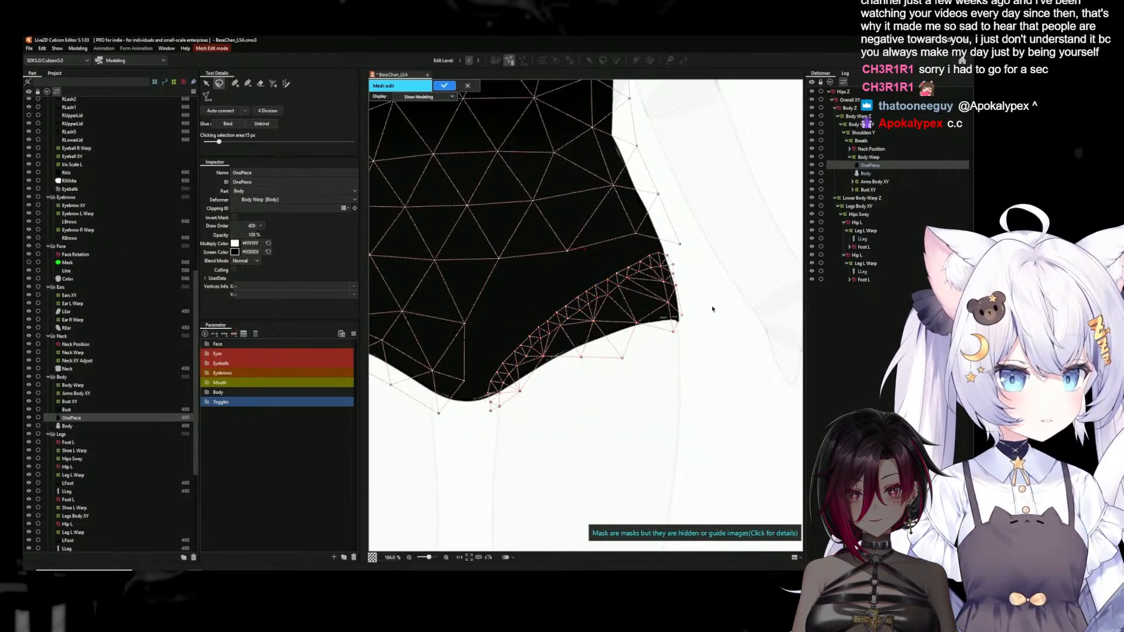
click(490, 412)
click(235, 84)
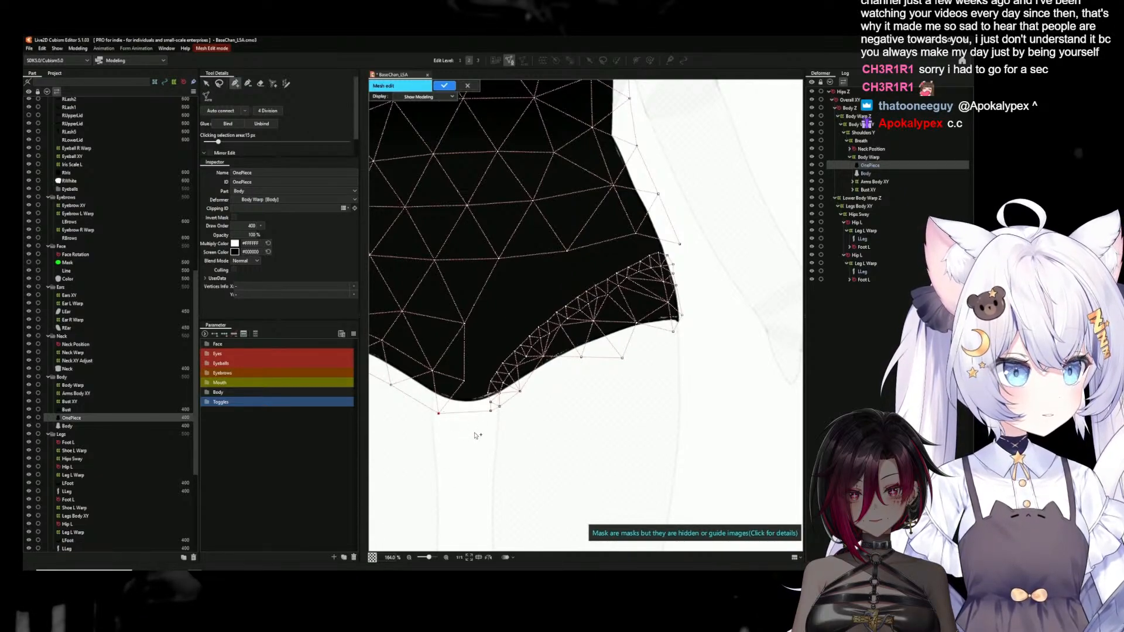
click(207, 84)
click(673, 265)
click(235, 83)
click(680, 245)
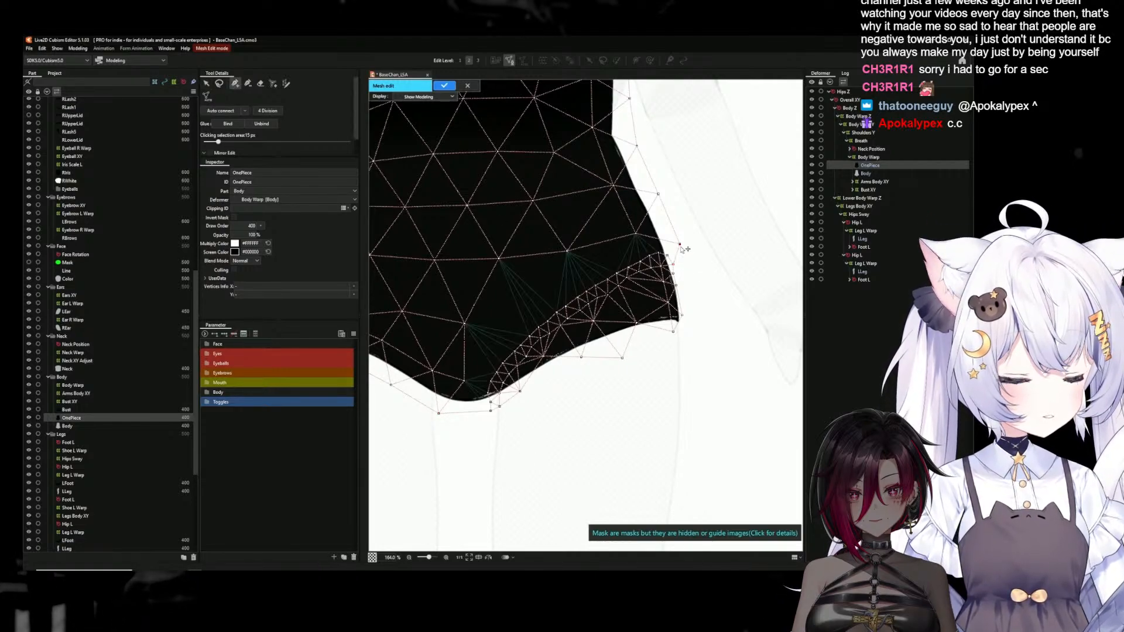
click(215, 113)
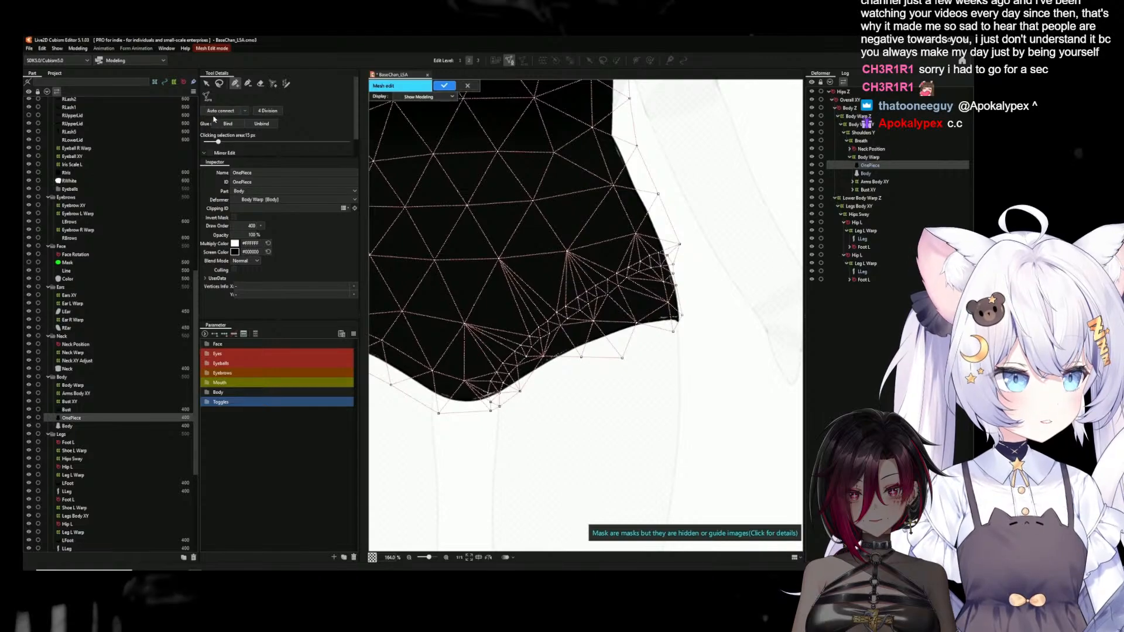
Add a connected outline vertex outside the OnePiece's lower hip corner and apply the mesh edit
click(206, 83)
click(521, 392)
click(235, 83)
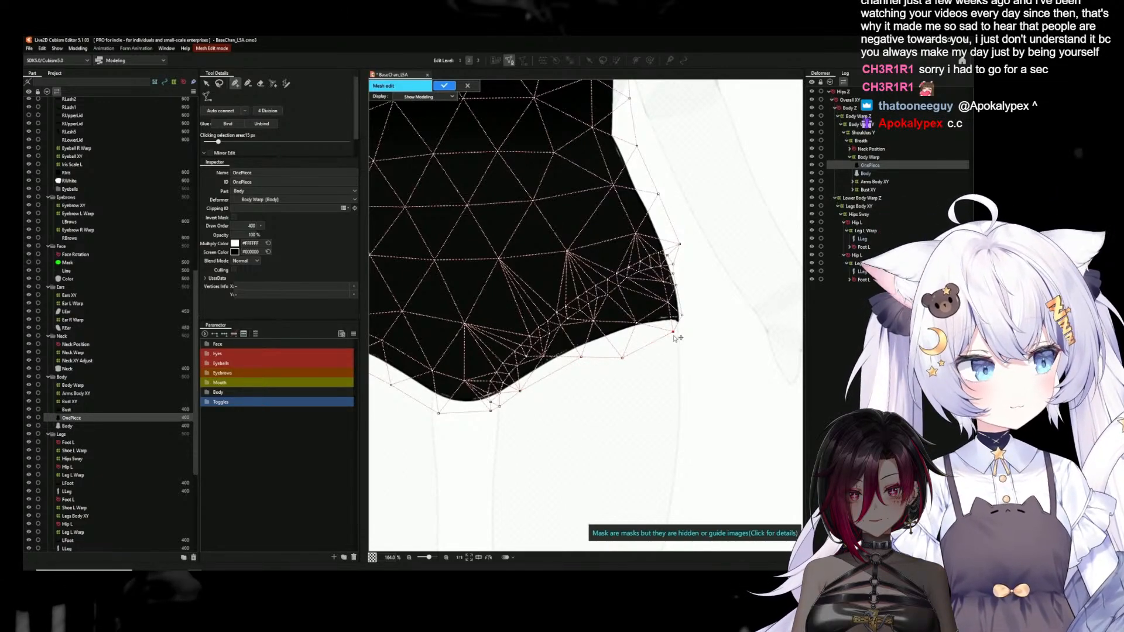
click(693, 332)
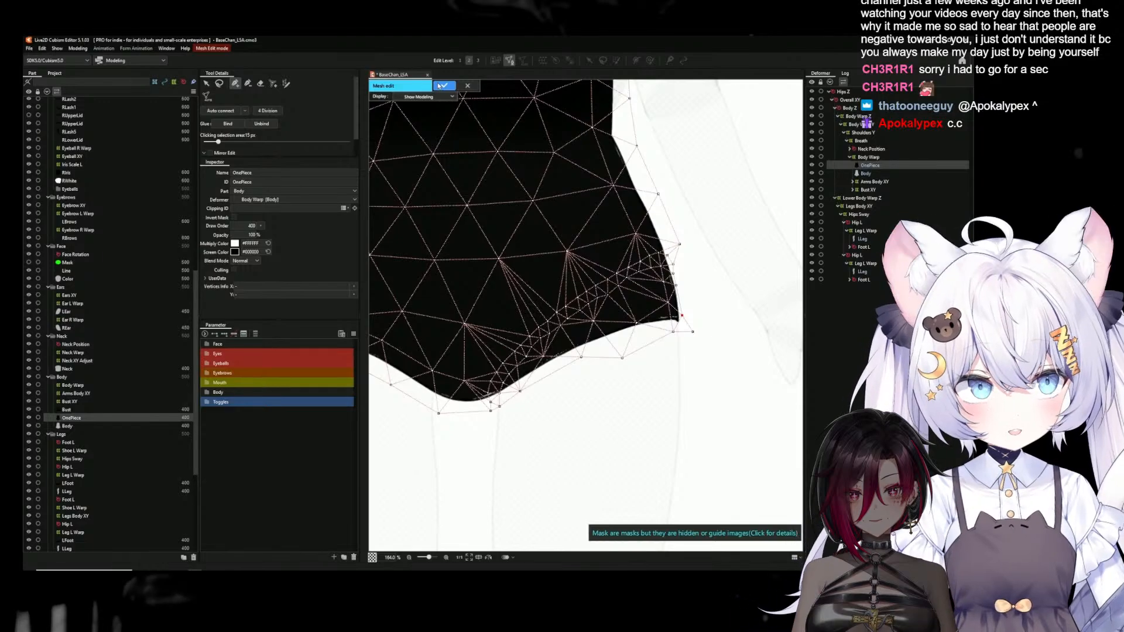
click(443, 86)
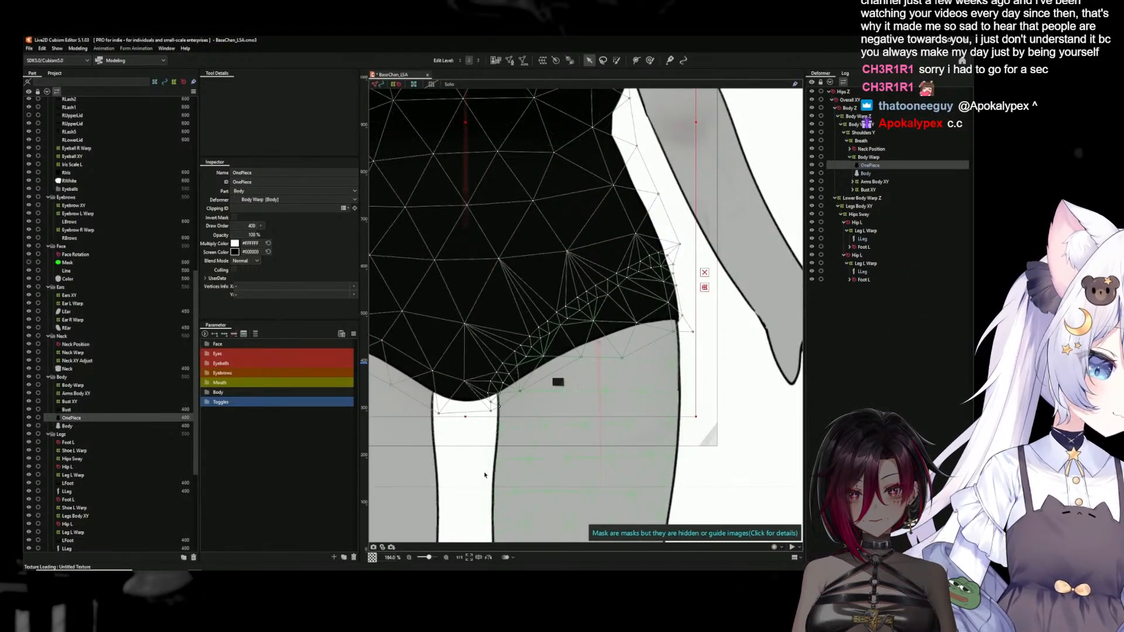
Compare the meshes of the two LLeg parts around the hip
scroll(495, 459, down, 2)
scroll(497, 502, up, 1)
scroll(509, 511, down, 1)
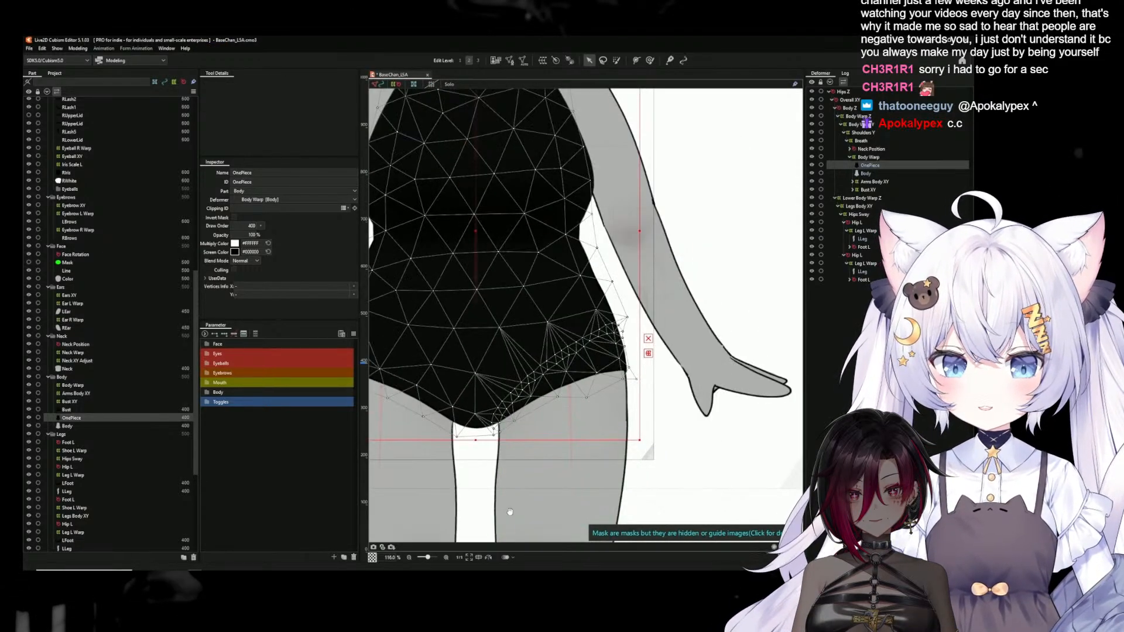
scroll(509, 511, up, 3)
click(527, 384)
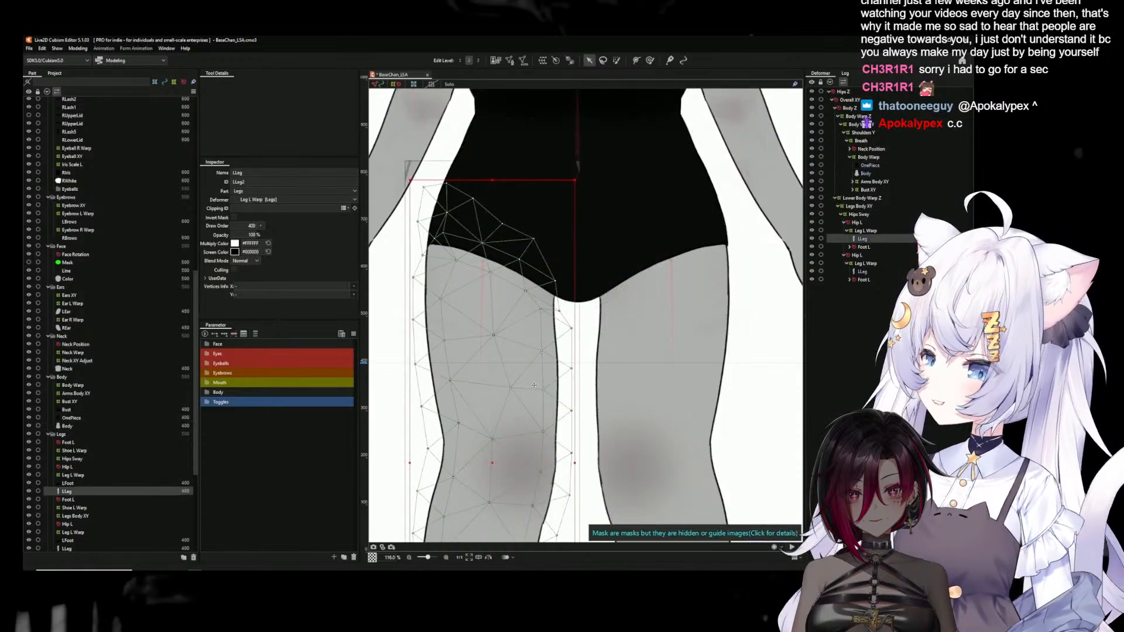
click(627, 371)
key(ctrl+e)
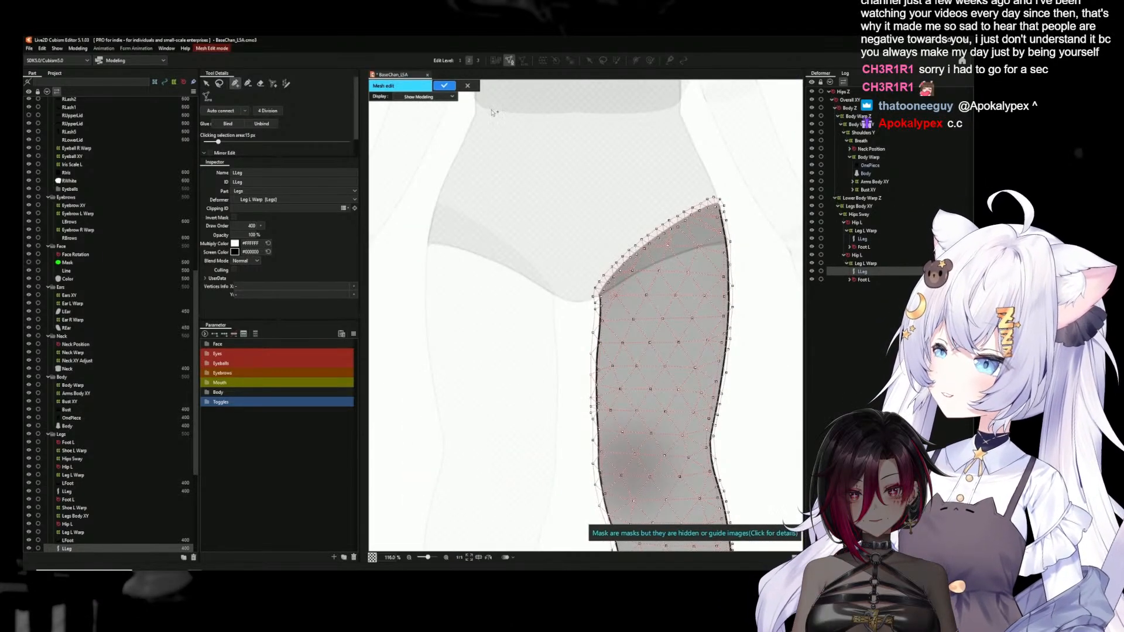
key(Return)
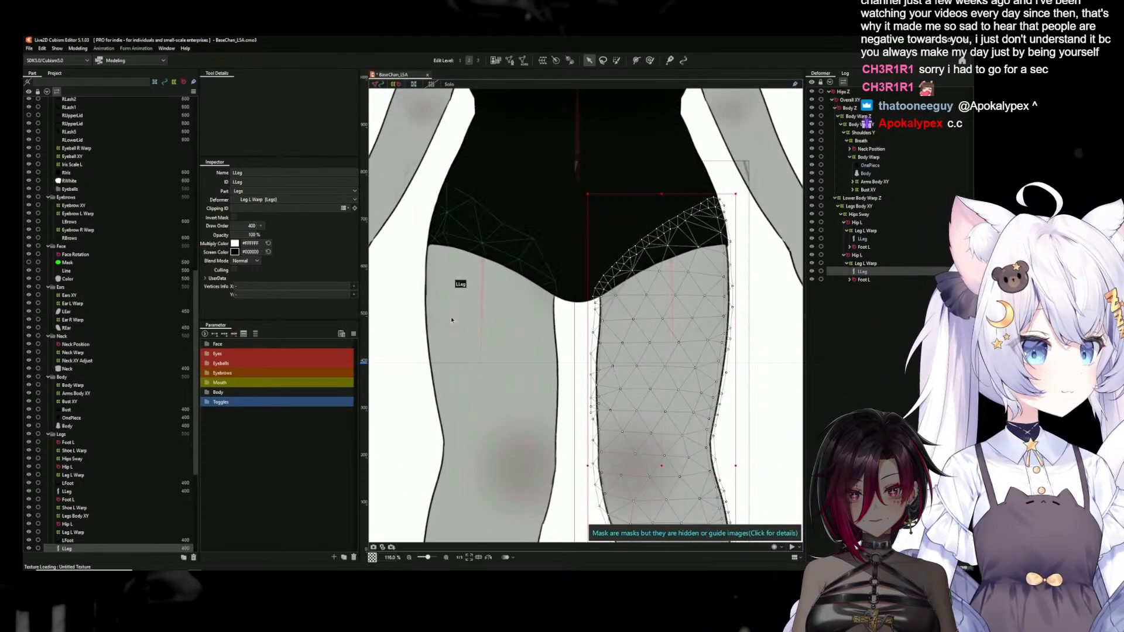
click(480, 344)
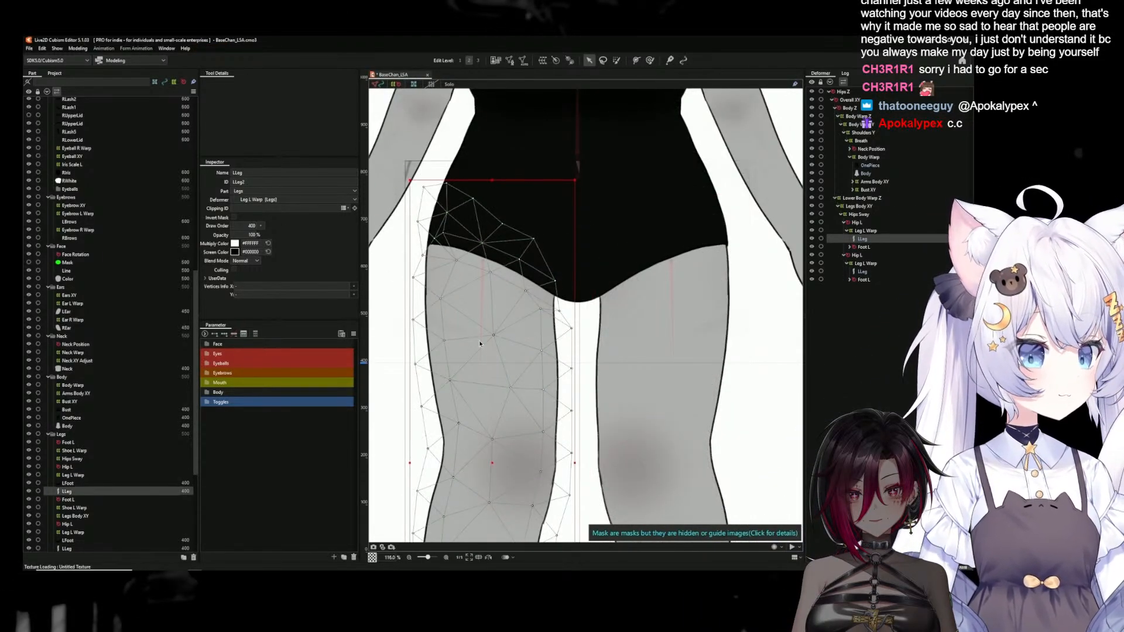
click(604, 330)
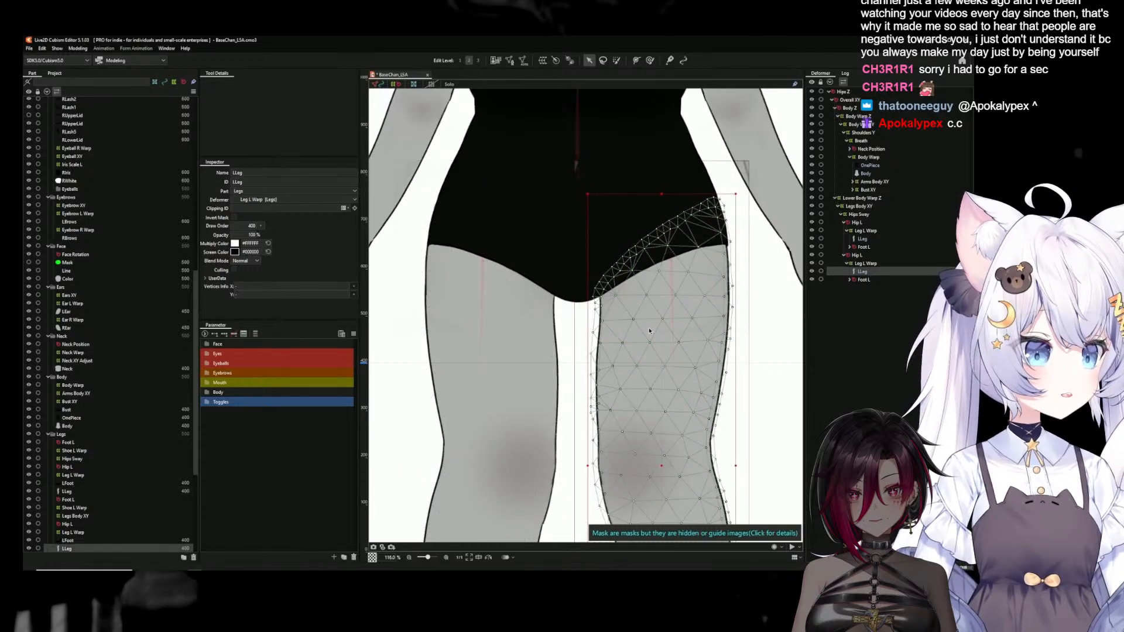
Copy all vertices of the regenerated LLeg mesh and close its mesh edit
click(510, 61)
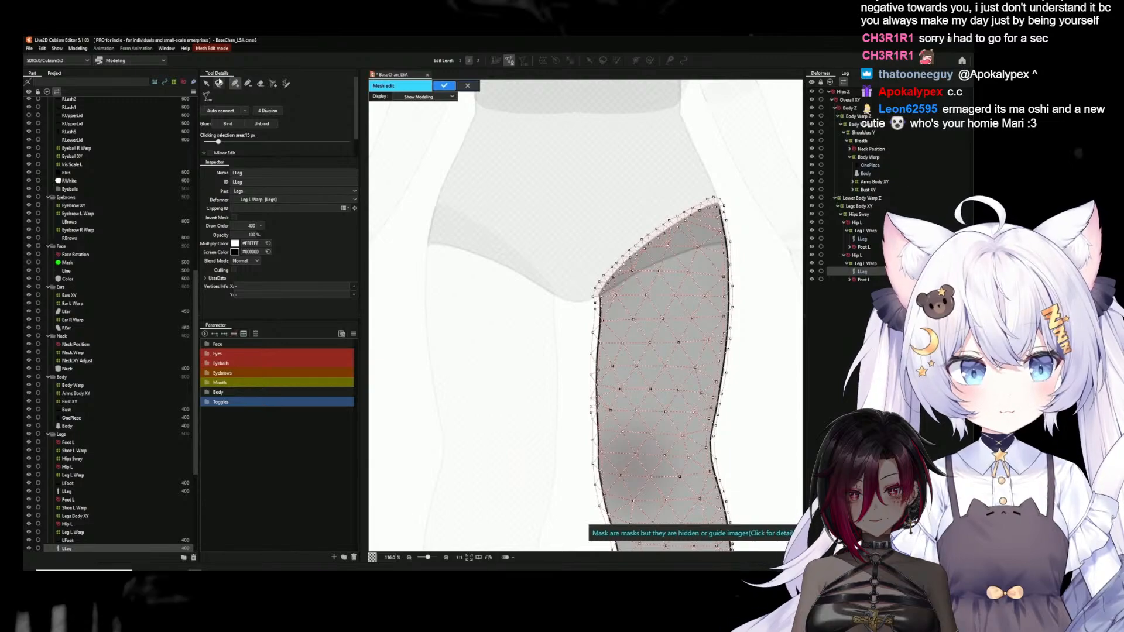
click(206, 84)
scroll(621, 296, down, 3)
drag(633, 179, 498, 517)
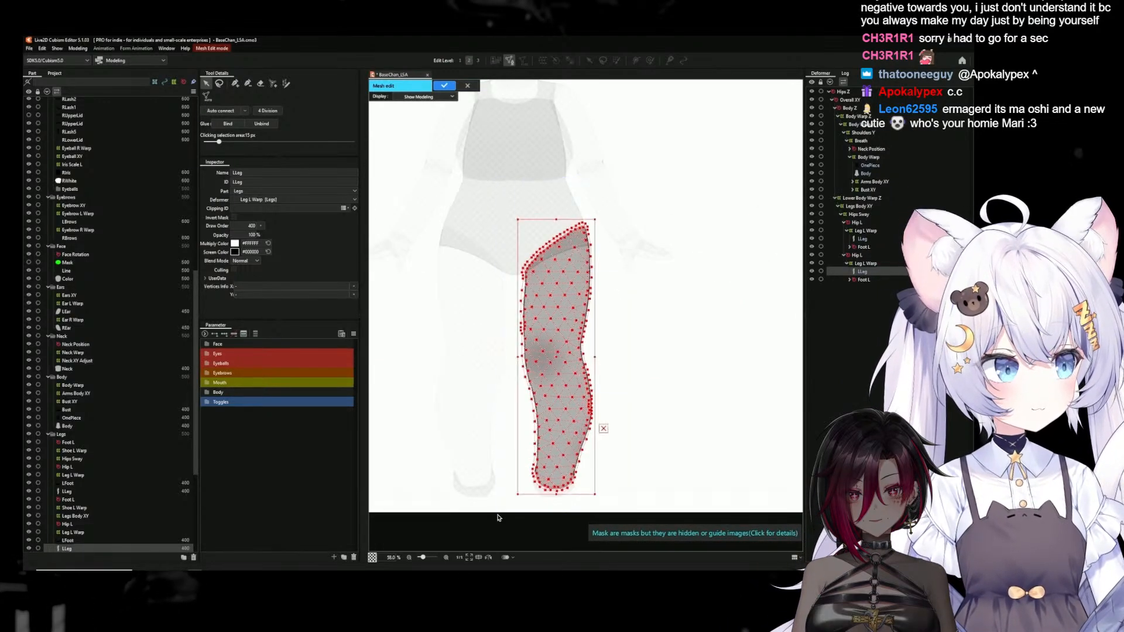
click(471, 88)
Replace the opposite LLeg's entire mesh with the copied leg vertices reflected horizontally
click(489, 288)
click(510, 61)
drag(417, 194, 538, 498)
key(Delete)
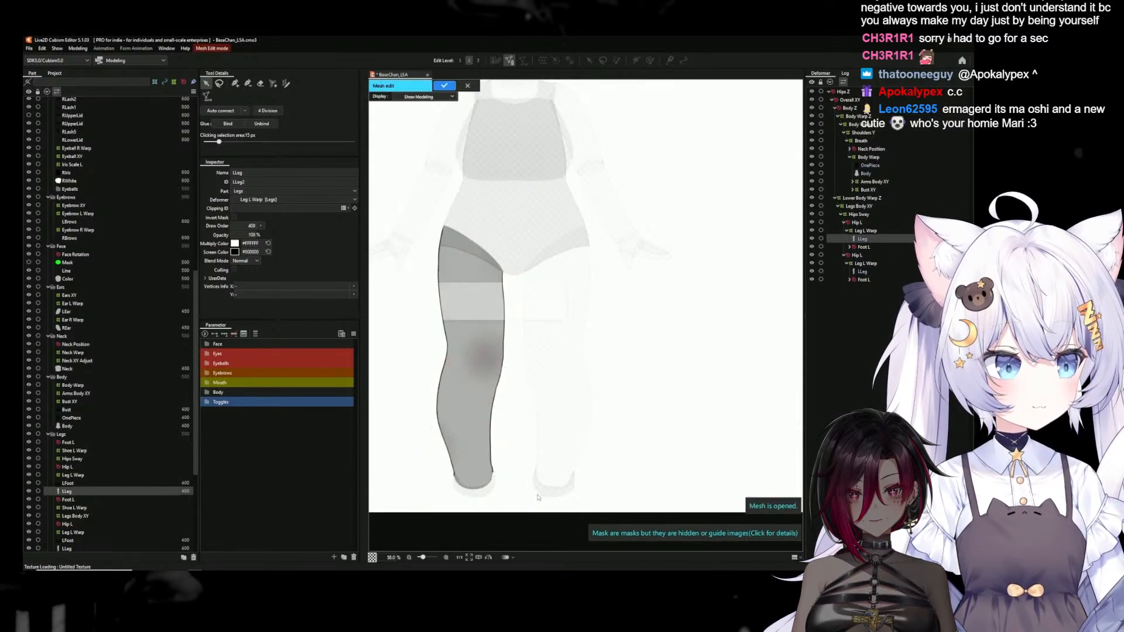
key(ctrl+v)
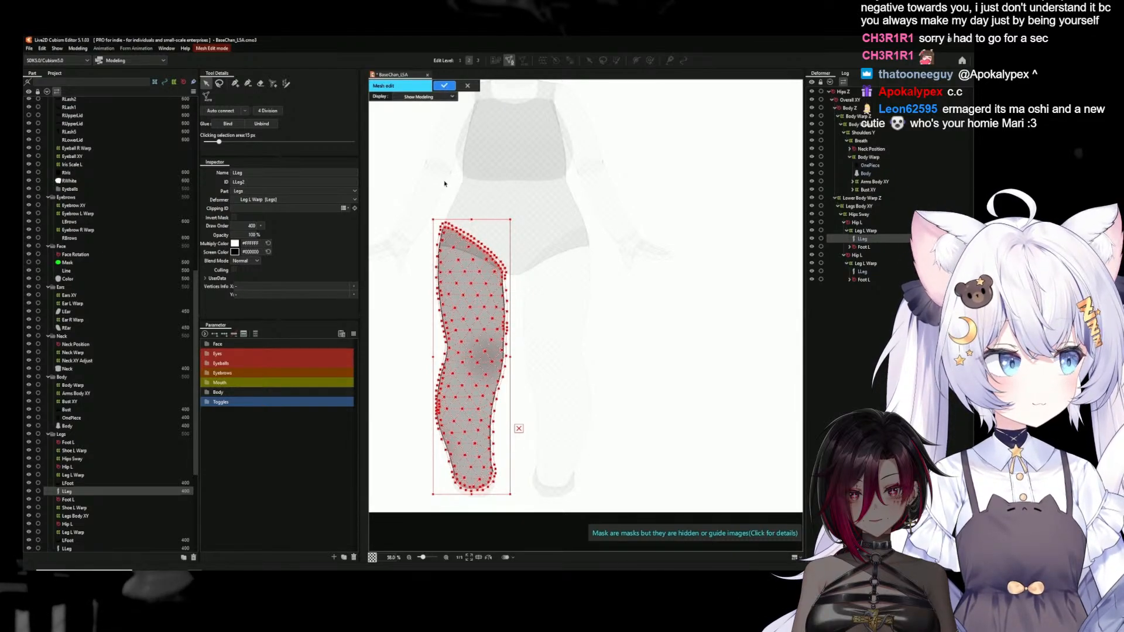
Copy the hip vertices of the mirrored LLeg mesh and apply the mesh edit
click(417, 184)
scroll(452, 224, up, 3)
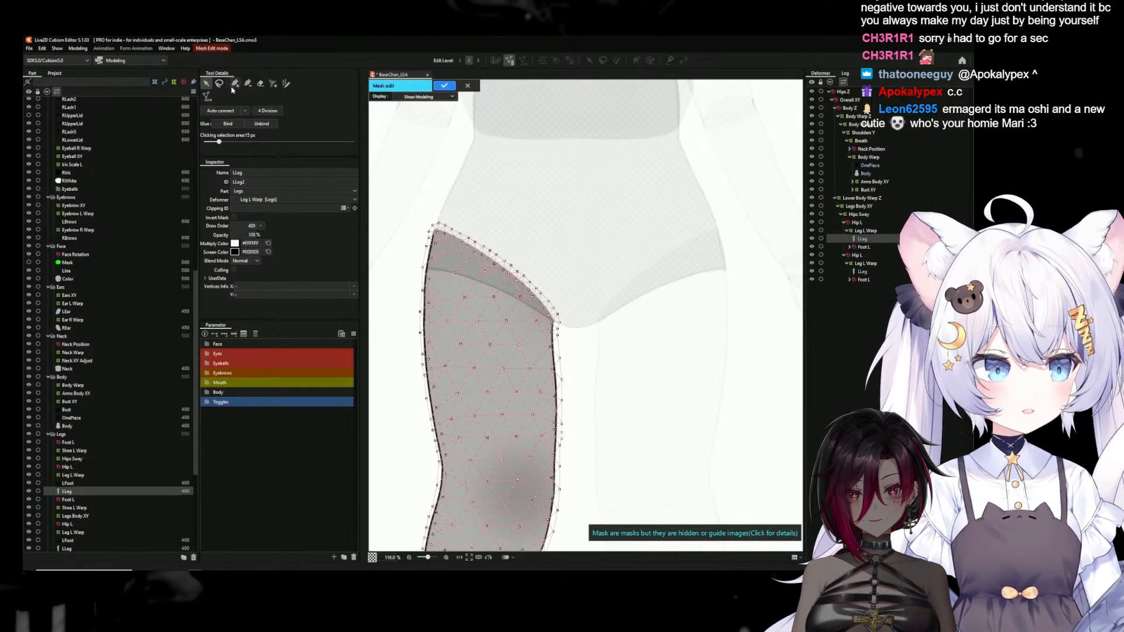
mouse_move(451, 194)
mouse_down()
mouse_move(608, 321)
mouse_move(552, 339)
mouse_move(424, 267)
mouse_move(410, 234)
mouse_up()
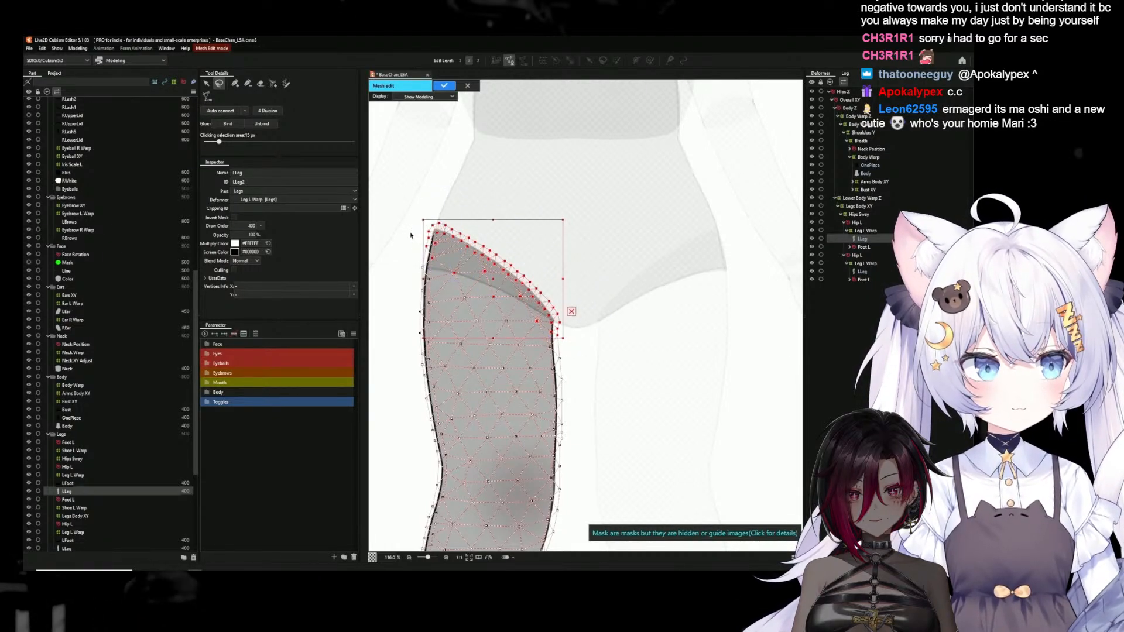
click(443, 86)
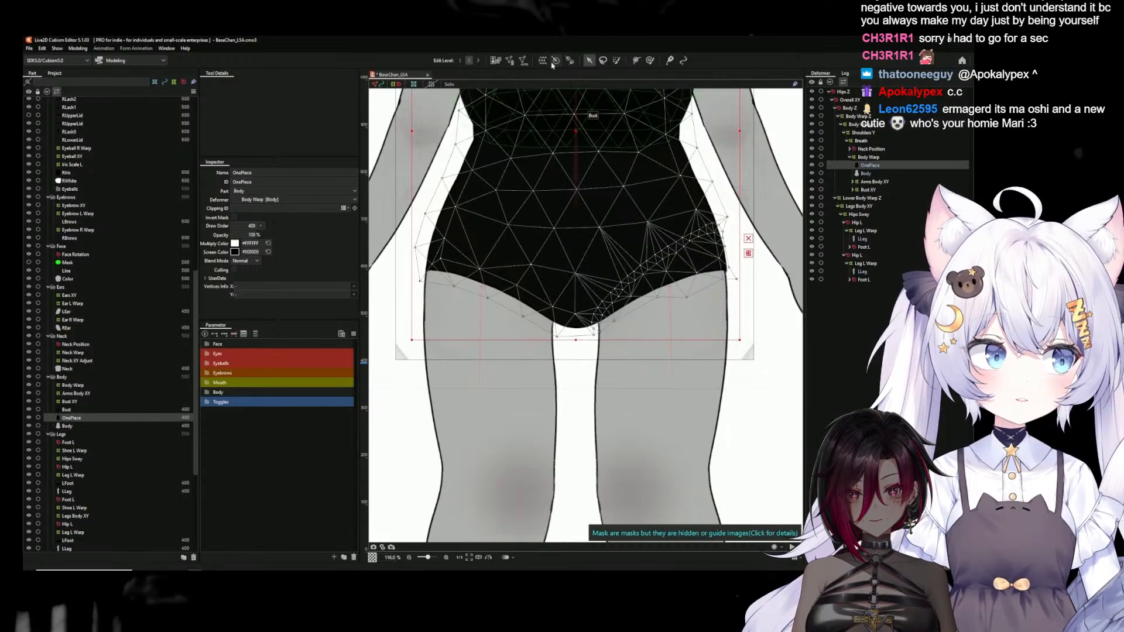
Replace the OnePiece mesh's remaining old hip vertices above the mirrored leg with the copied vertices reflected horizontally
click(509, 60)
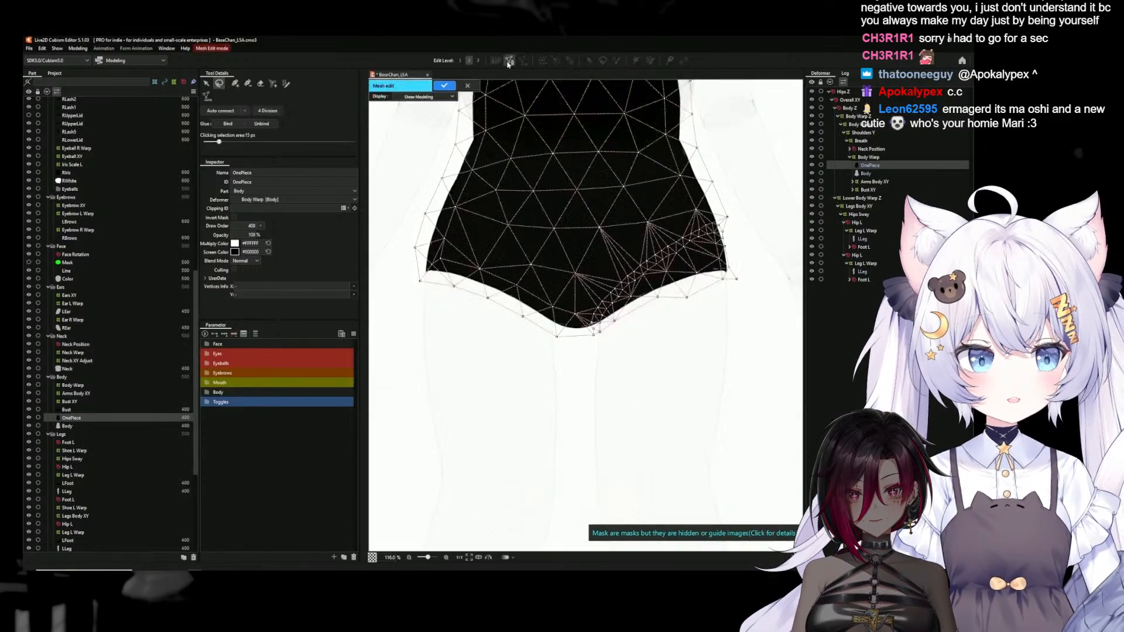
mouse_move(412, 229)
mouse_down()
mouse_move(465, 239)
mouse_move(545, 291)
mouse_up()
mouse_move(568, 332)
mouse_down()
mouse_move(560, 354)
mouse_move(407, 322)
mouse_up()
key(Delete)
key(ctrl+v)
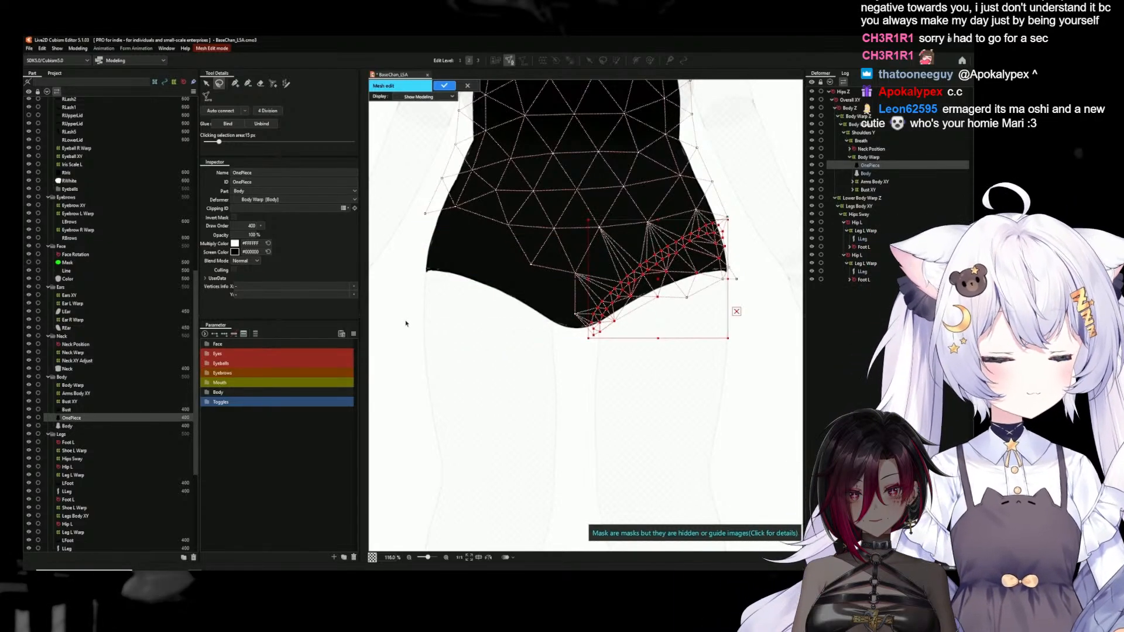
right_click(660, 280)
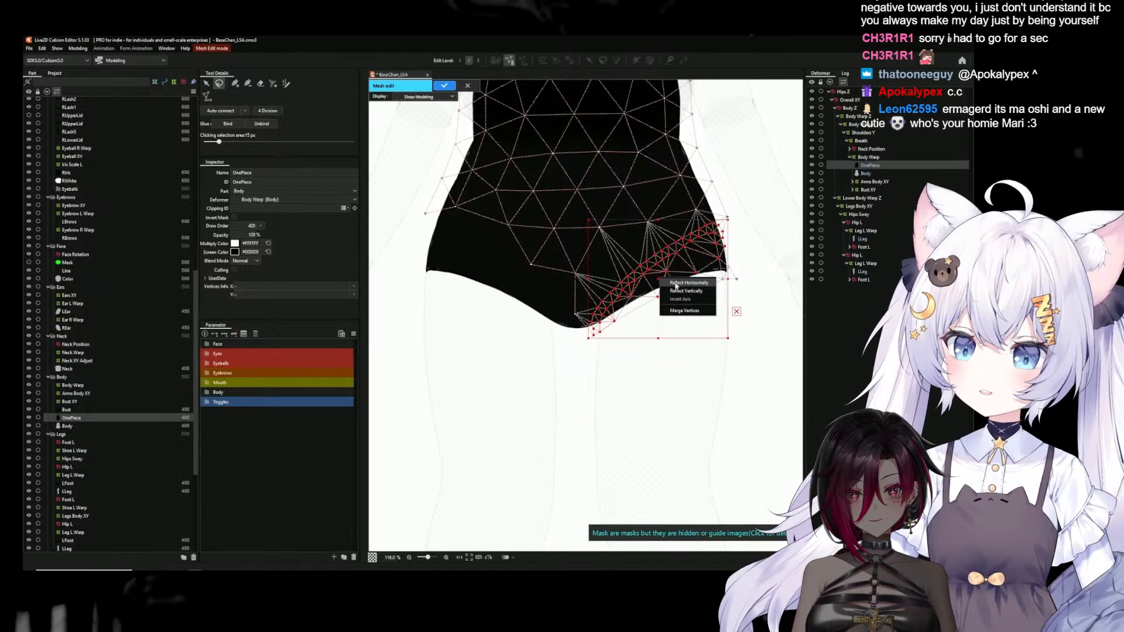
click(676, 284)
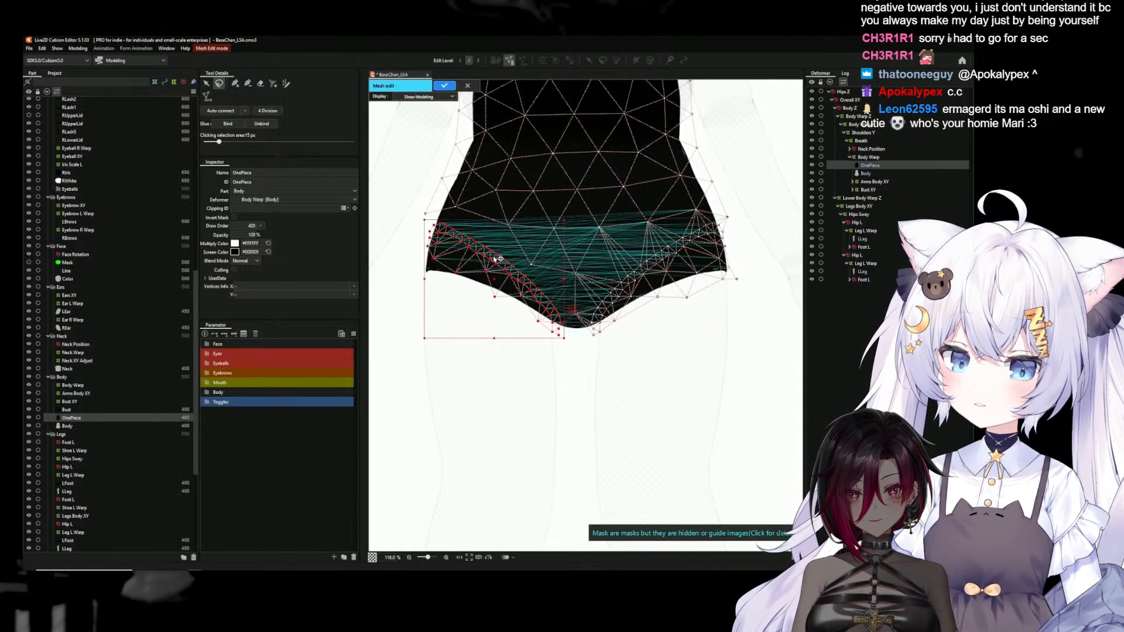
scroll(479, 256, up, 2)
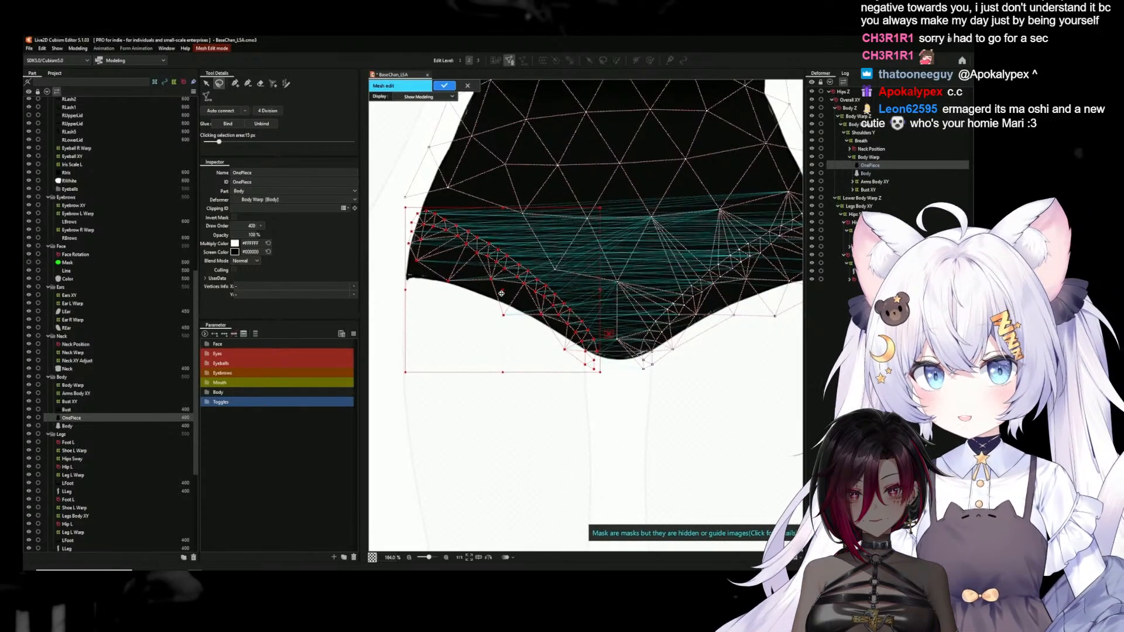
drag(502, 291, 500, 291)
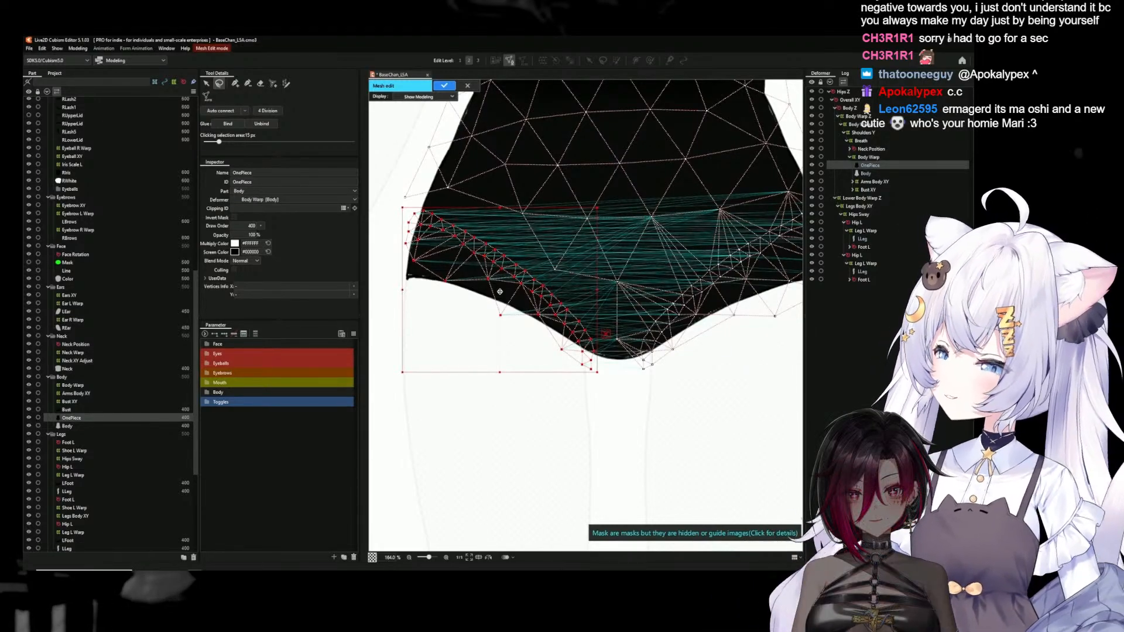
key(ctrl+z)
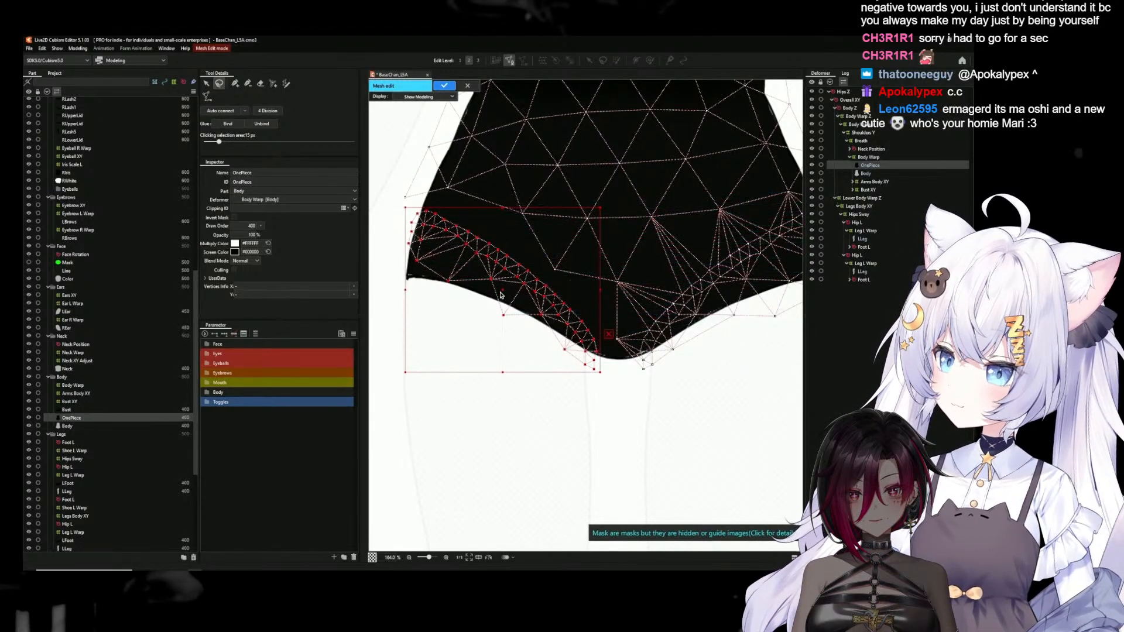
Add outline vertices to the OnePiece mesh around the replaced hip and lower leg opening, continuing to the crotch's opposite edge
click(396, 277)
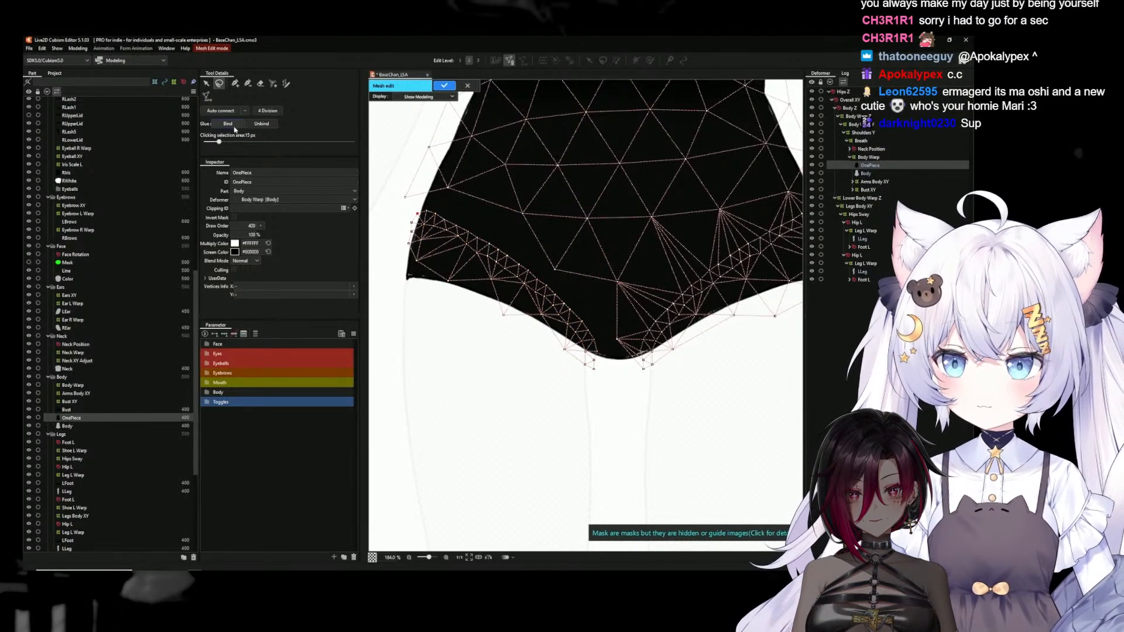
click(235, 84)
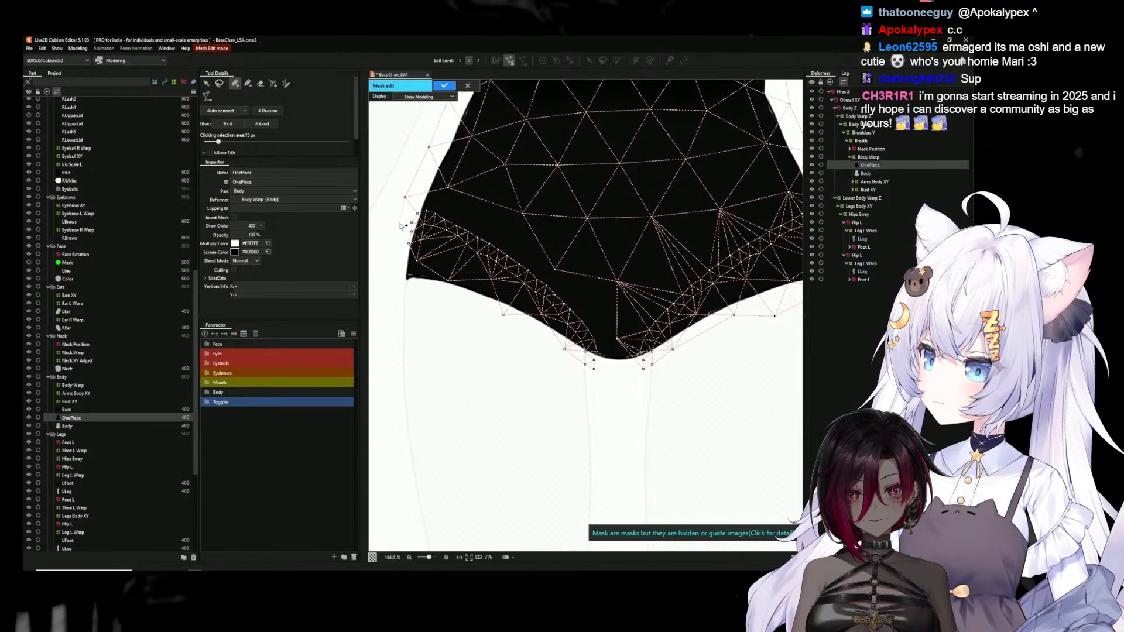
click(400, 223)
click(398, 247)
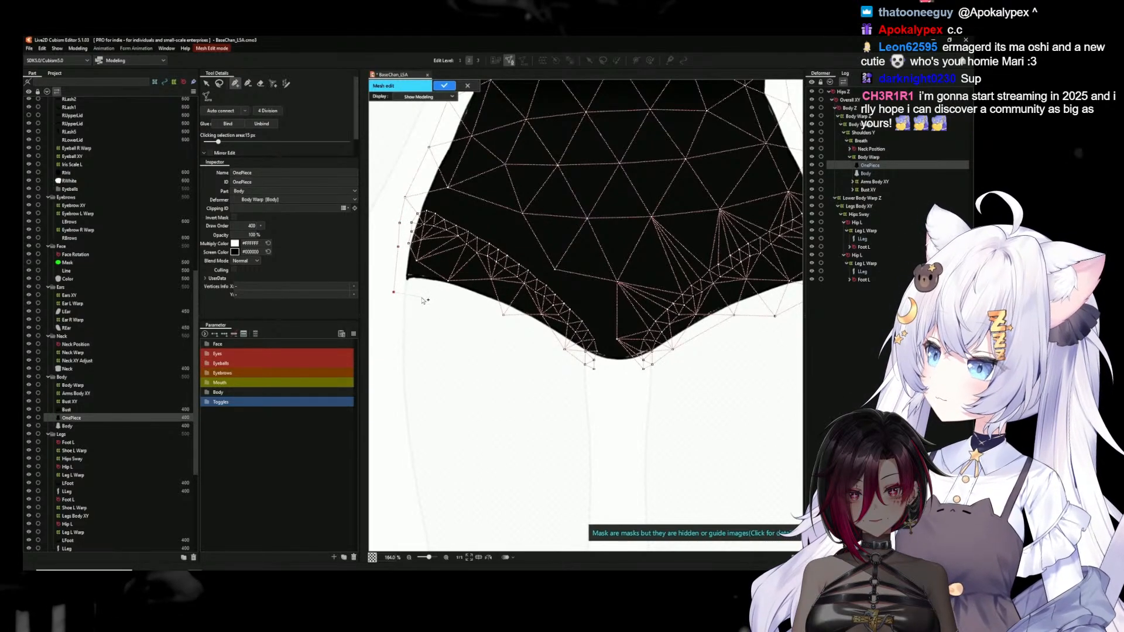
click(472, 316)
click(529, 347)
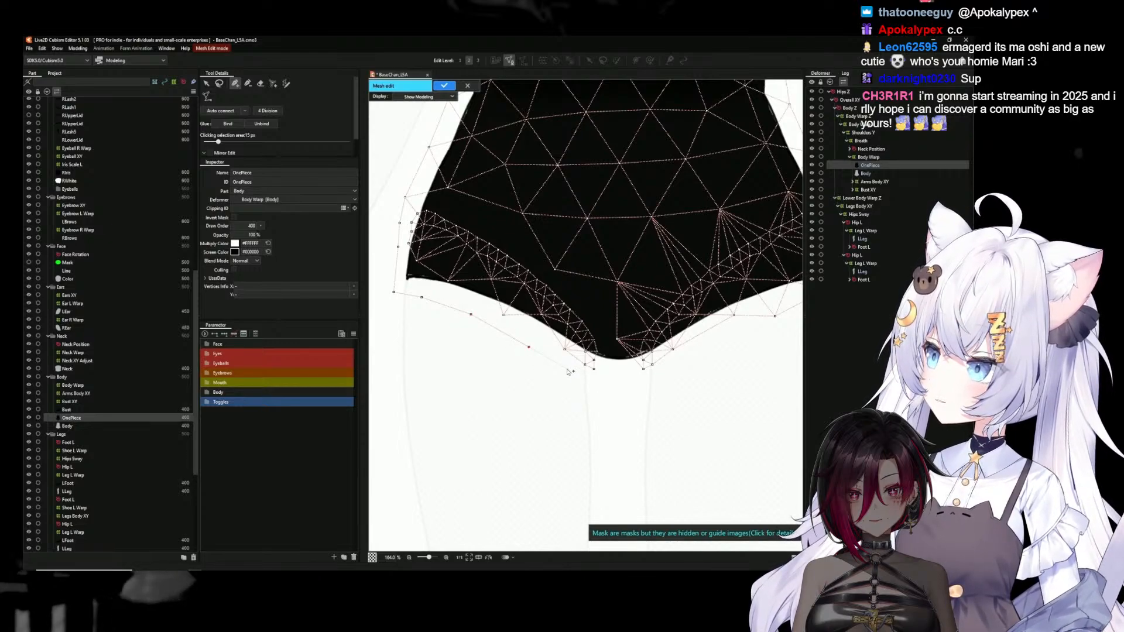
click(567, 370)
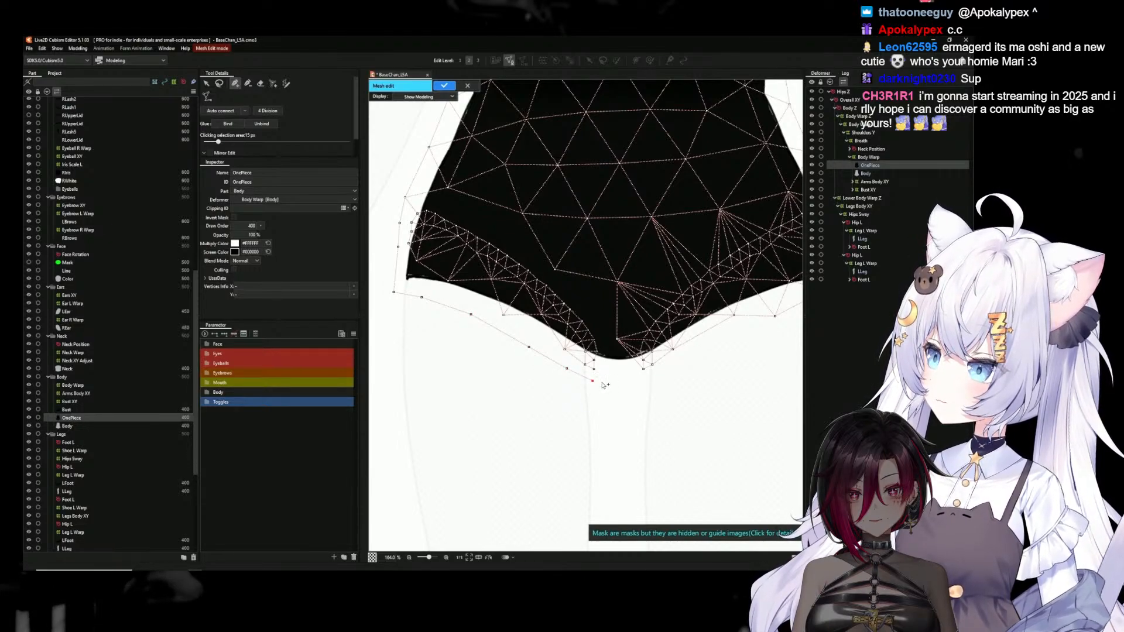
click(644, 371)
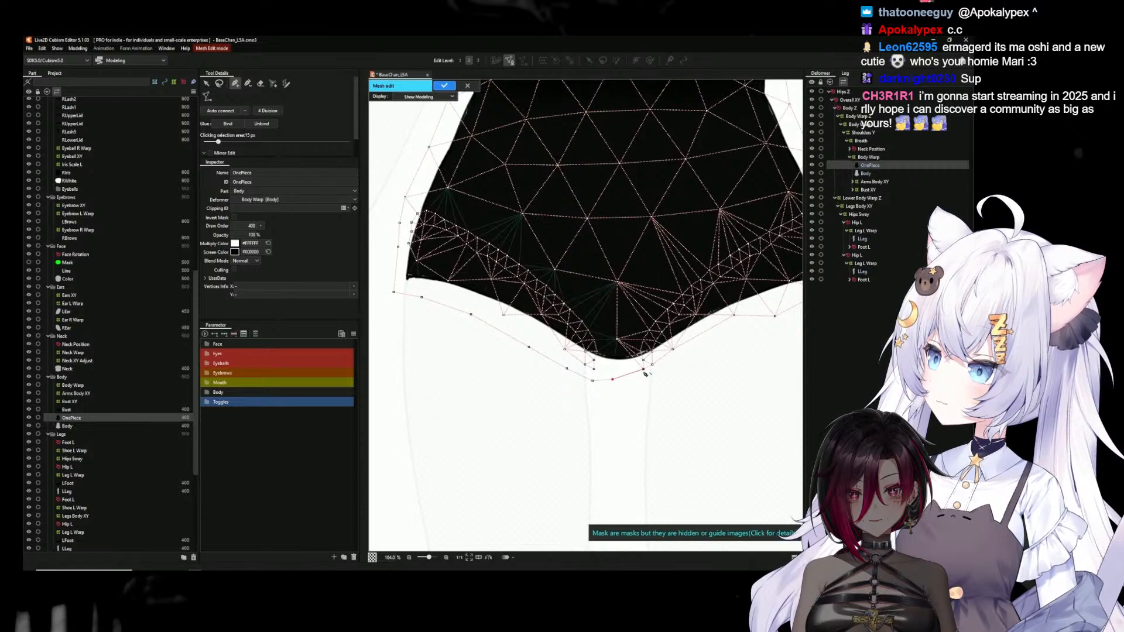
Auto-connect the OnePiece mesh vertices and apply the mesh edit
click(226, 112)
scroll(659, 315, down, 3)
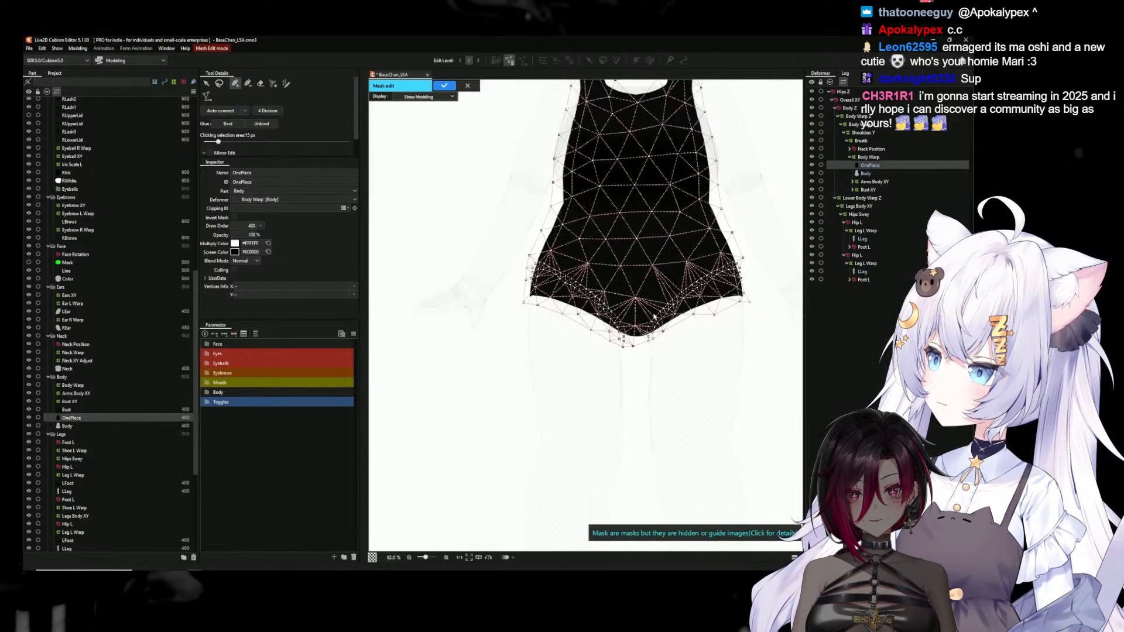
scroll(658, 313, up, 2)
drag(649, 251, 569, 282)
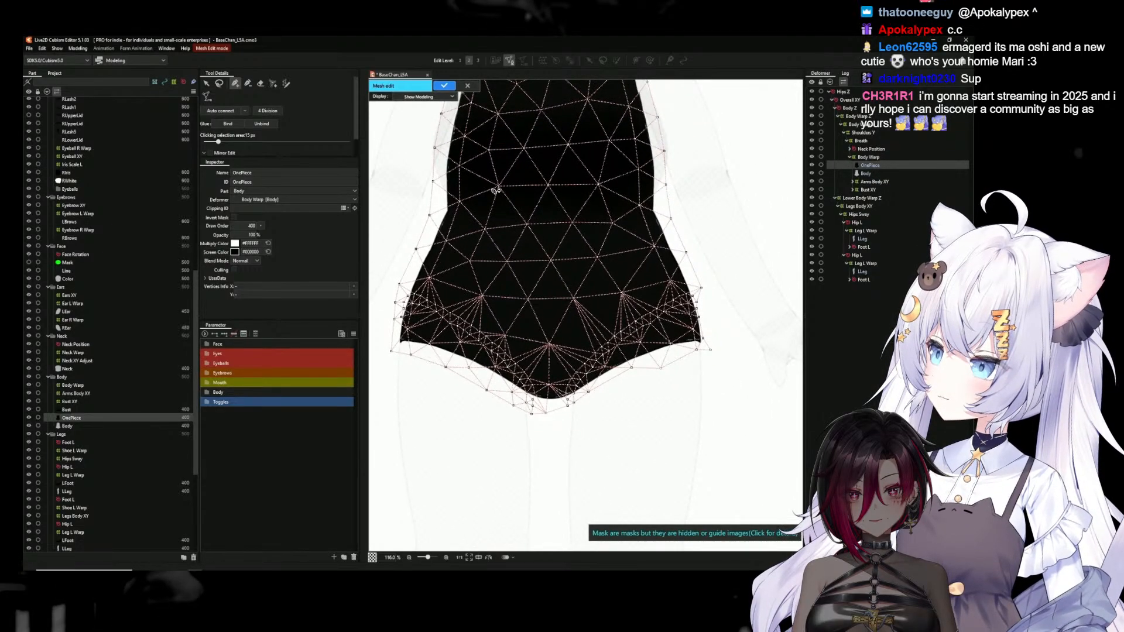
click(445, 86)
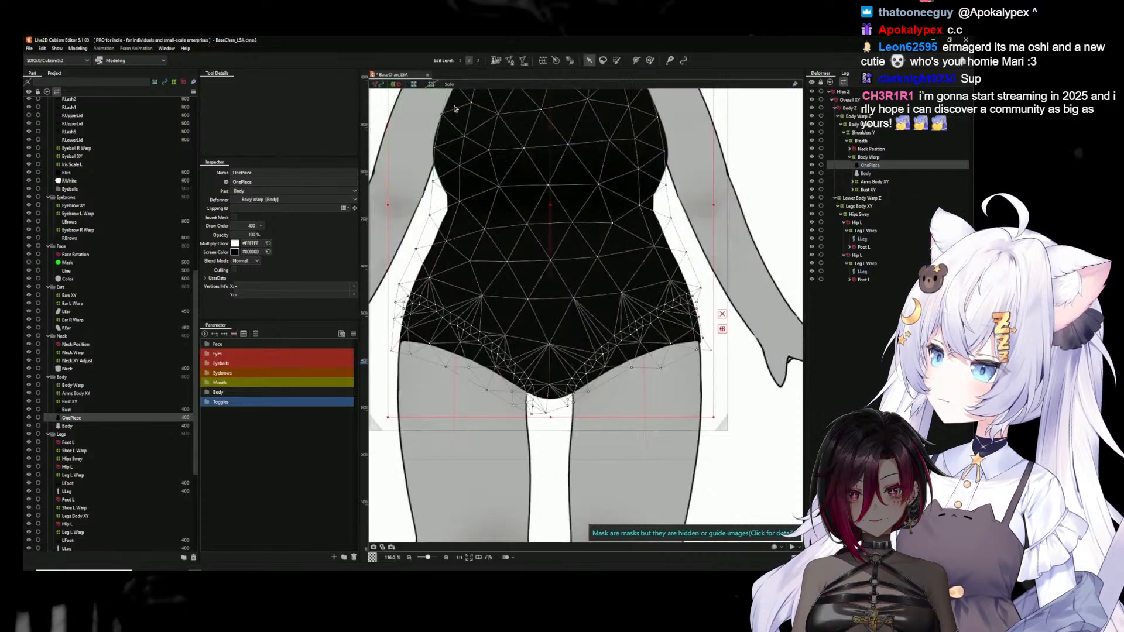
Glue the OnePiece mesh to the LLeg under the first Hip L deformer by binding their overlapping hip vertices
click(652, 445)
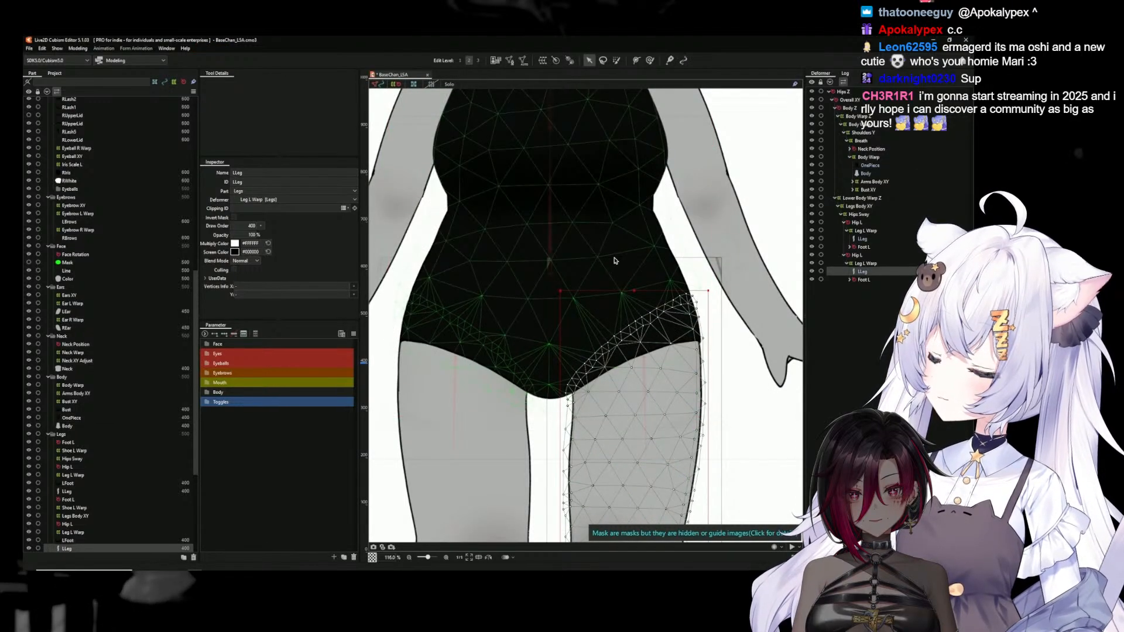
click(632, 254)
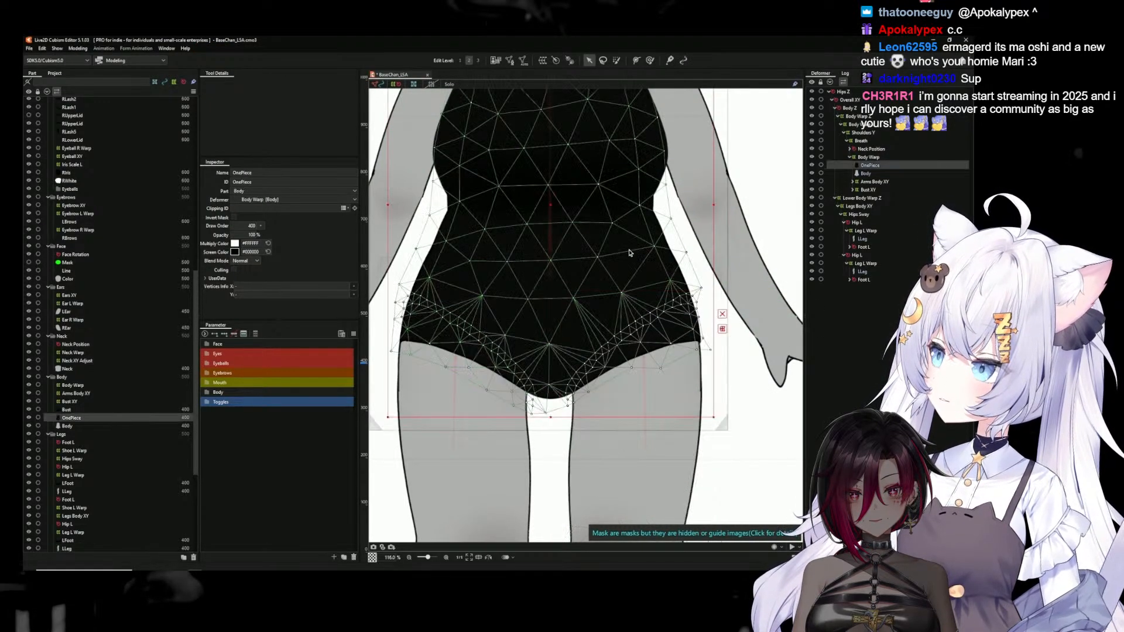
ctrl+click(864, 240)
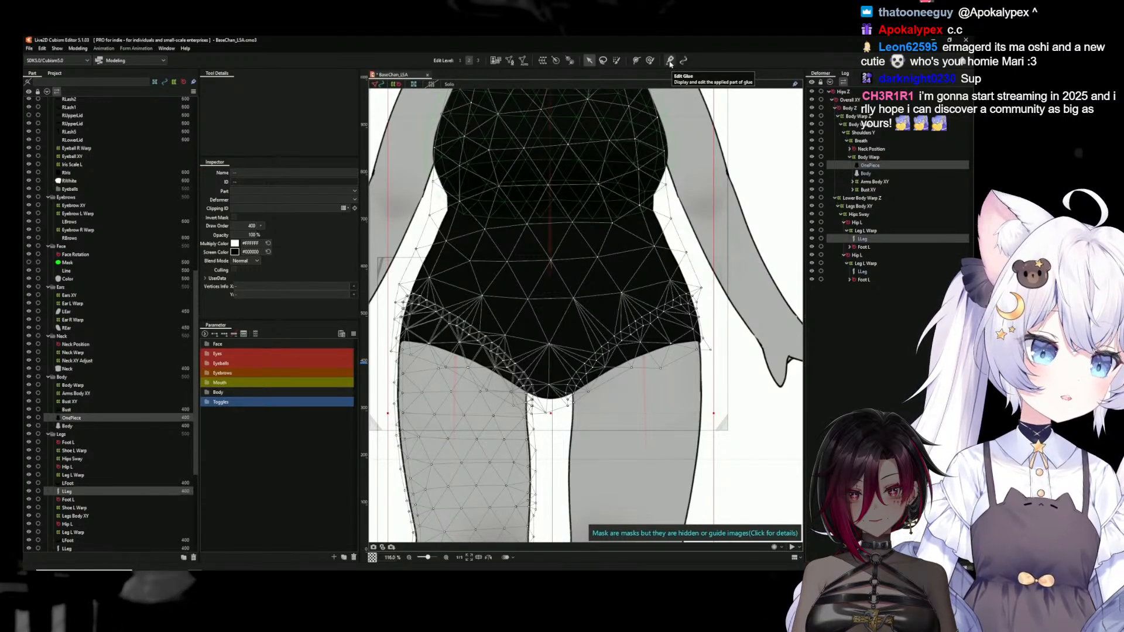
click(511, 61)
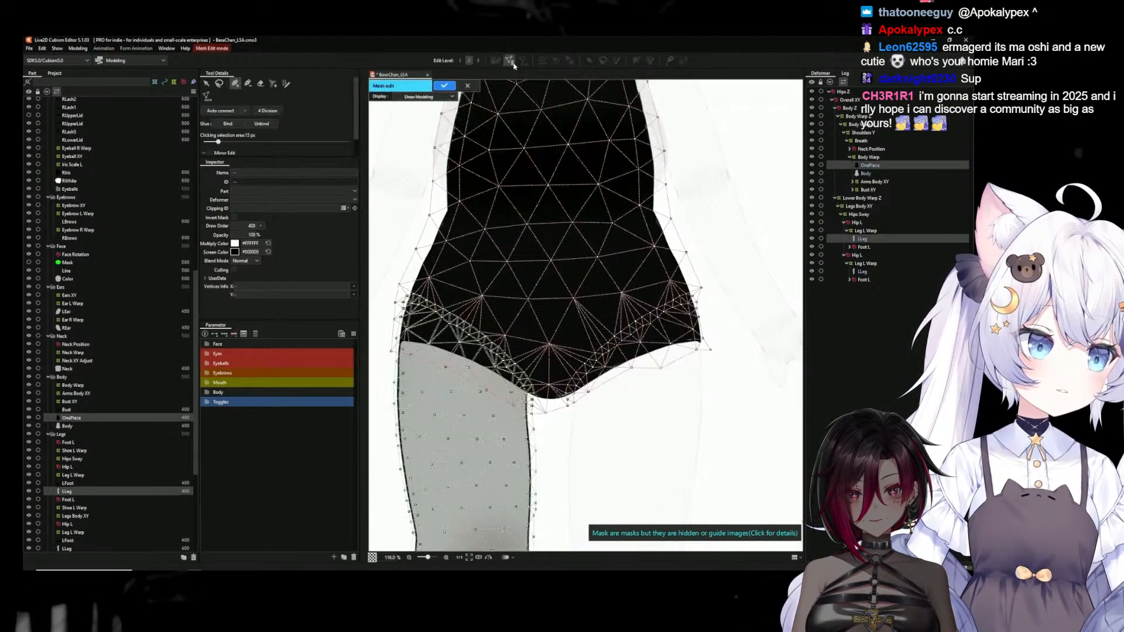
click(220, 84)
mouse_move(394, 257)
mouse_down()
mouse_move(480, 293)
mouse_move(549, 358)
mouse_move(536, 413)
mouse_move(391, 352)
mouse_move(378, 299)
mouse_move(388, 267)
mouse_up()
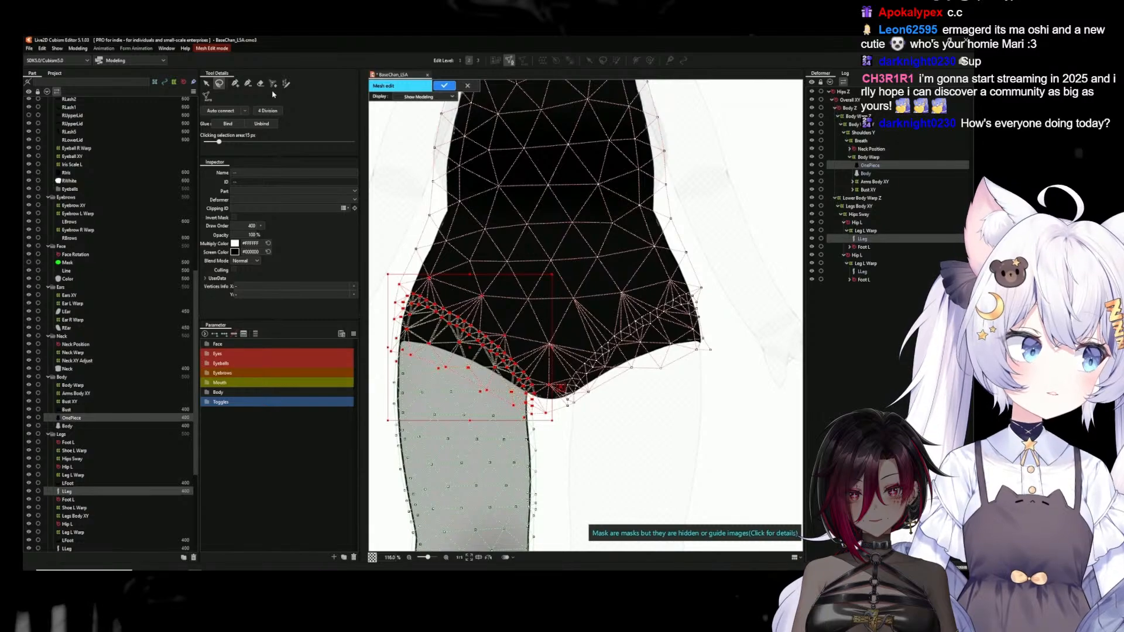
click(227, 124)
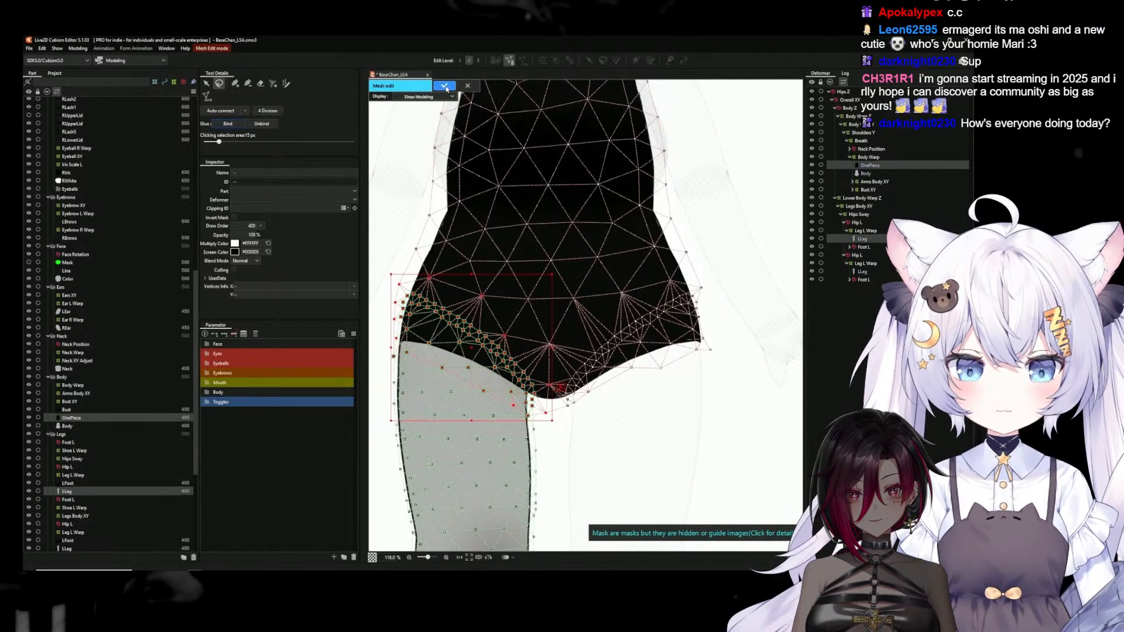
click(445, 86)
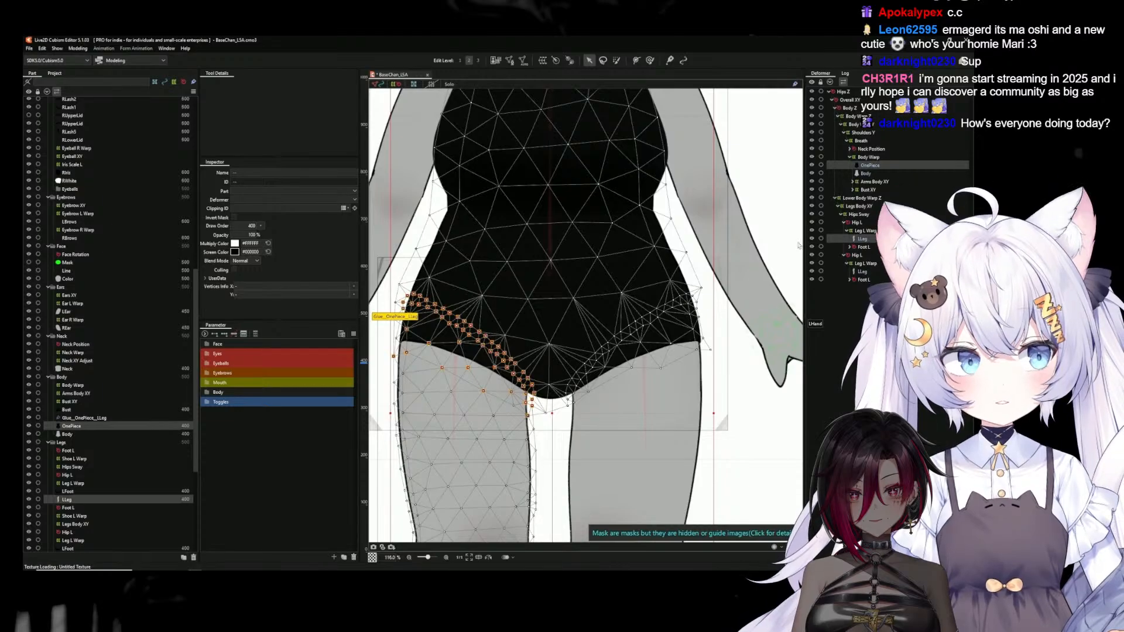
Glue the OnePiece mesh to the LLeg under the second Hip L deformer by binding their overlapping hip vertices
click(866, 173)
click(869, 166)
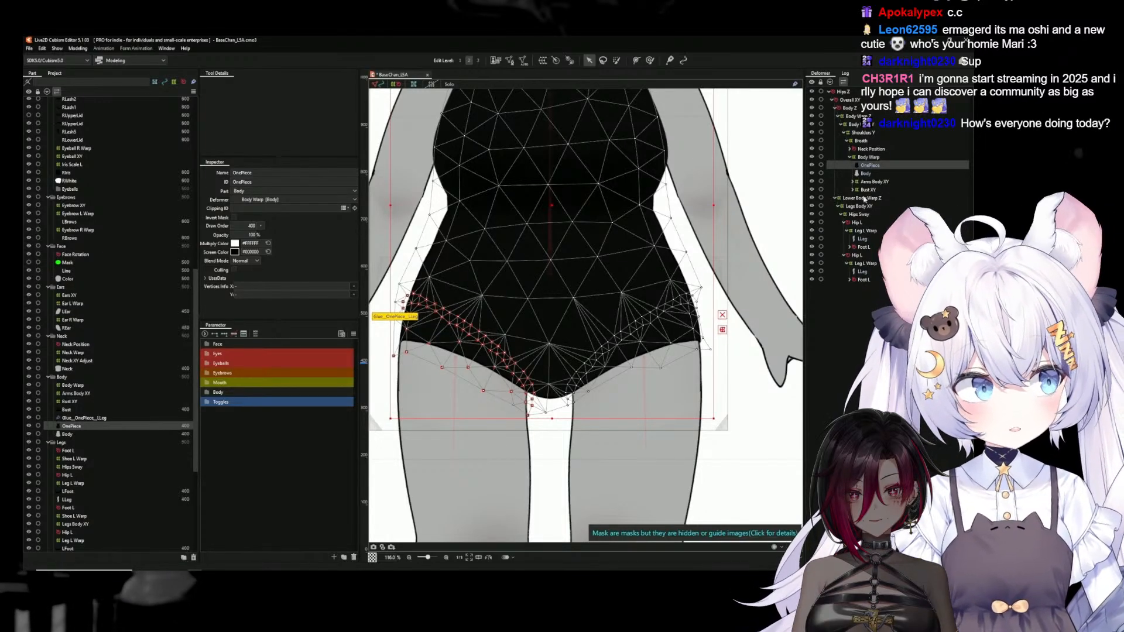
ctrl+click(862, 273)
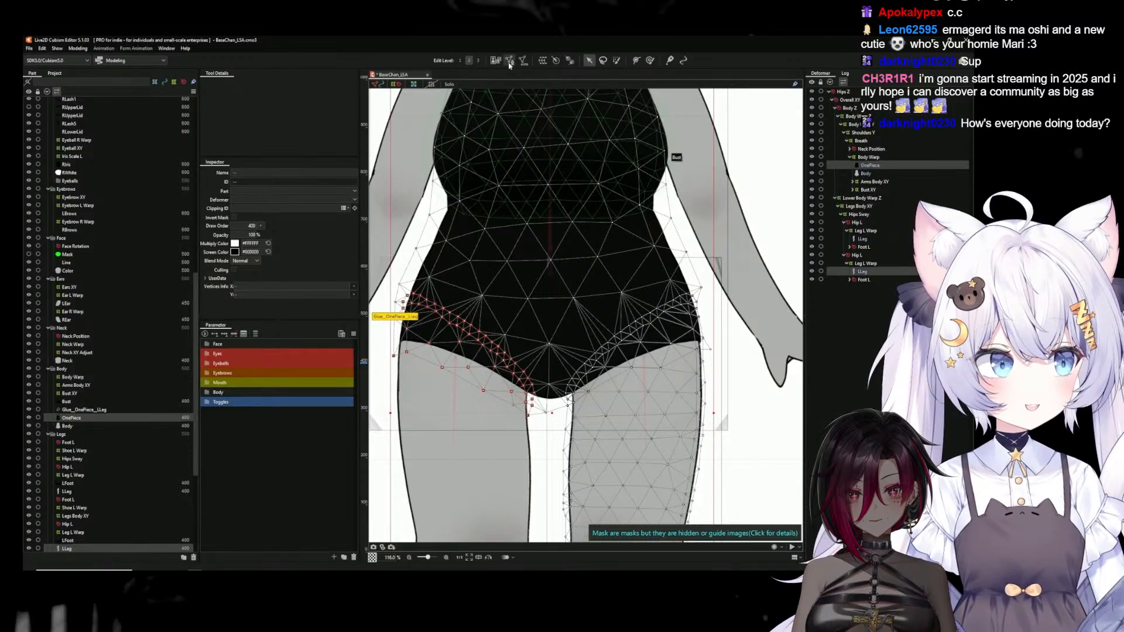
click(509, 62)
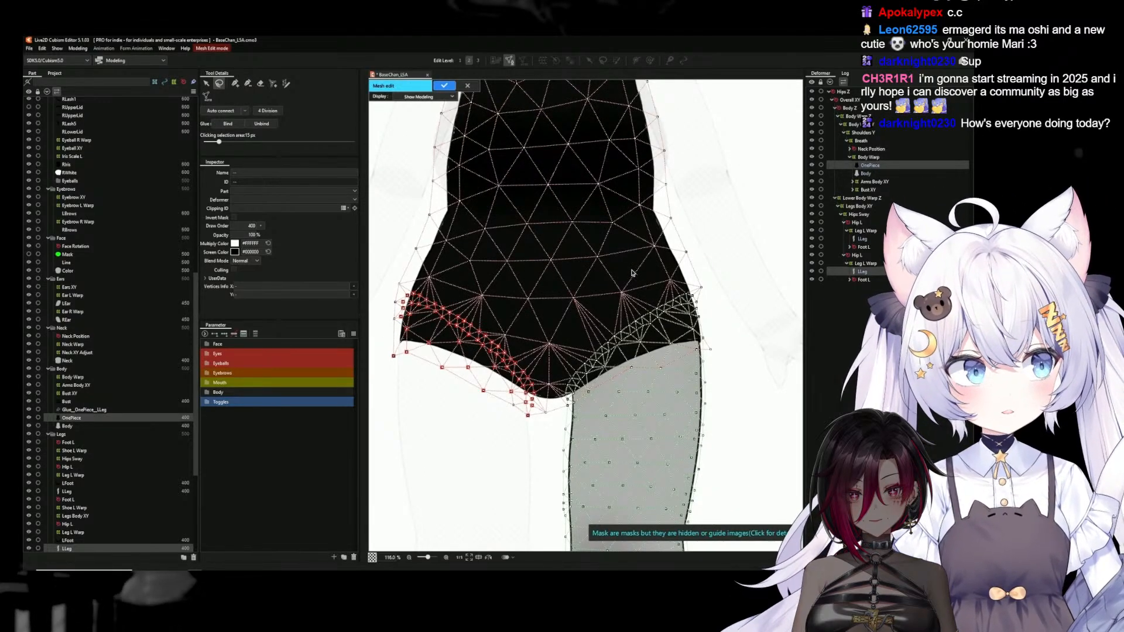
mouse_move(711, 289)
mouse_down()
mouse_move(727, 335)
mouse_move(706, 387)
mouse_move(569, 429)
mouse_up()
drag(586, 305, 591, 296)
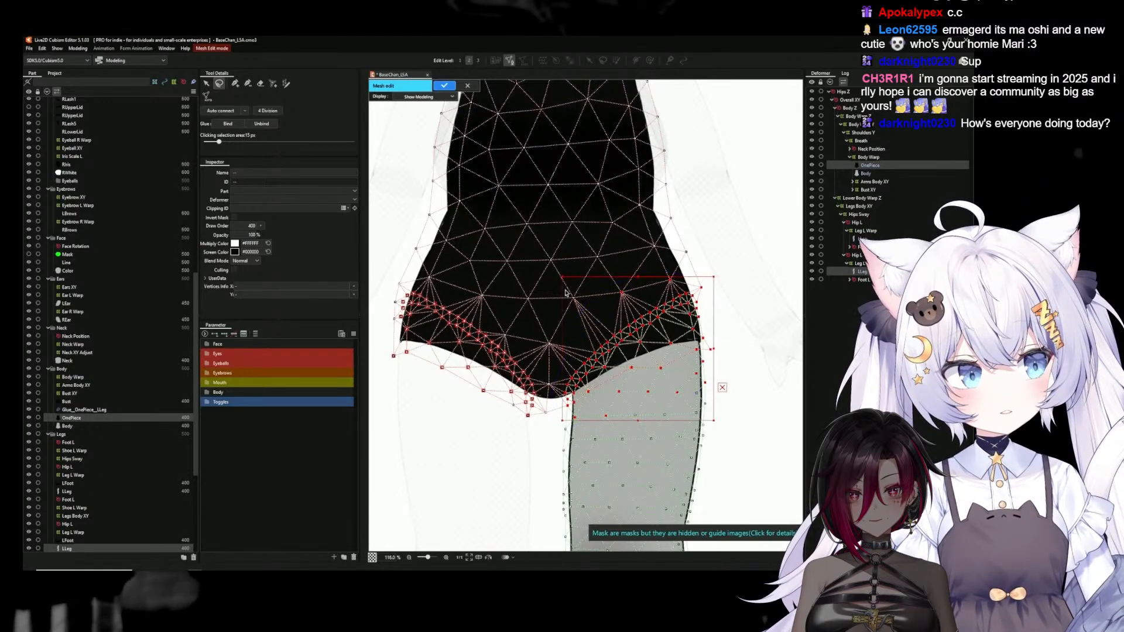
click(224, 126)
click(443, 86)
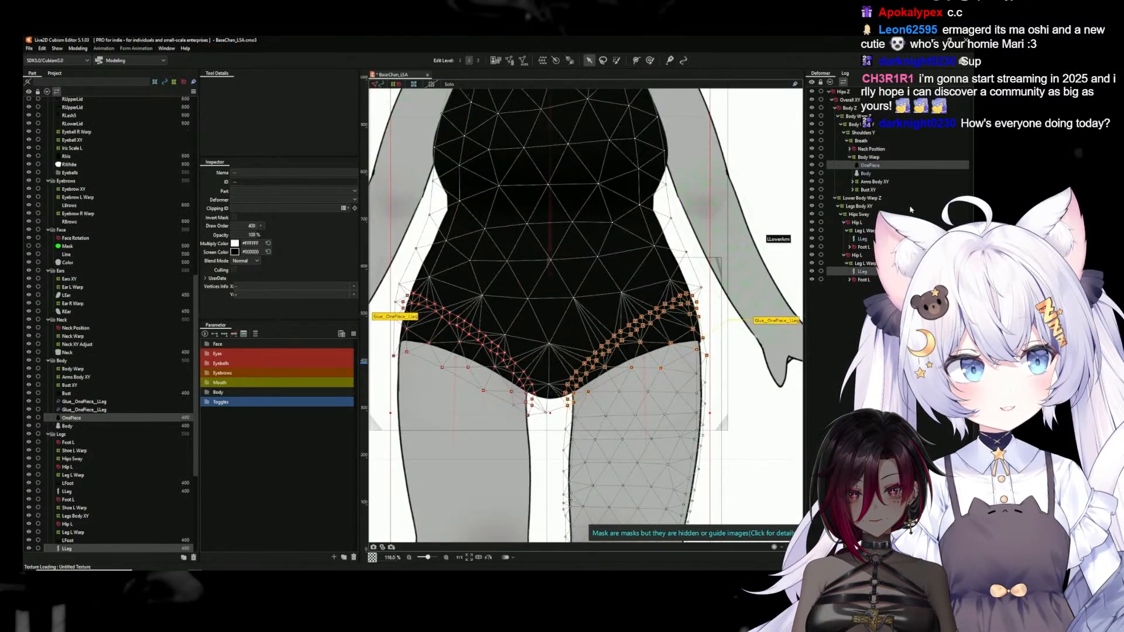
Copy all vertices of the OnePiece mesh and close its mesh edit
click(509, 61)
scroll(626, 423, down, 3)
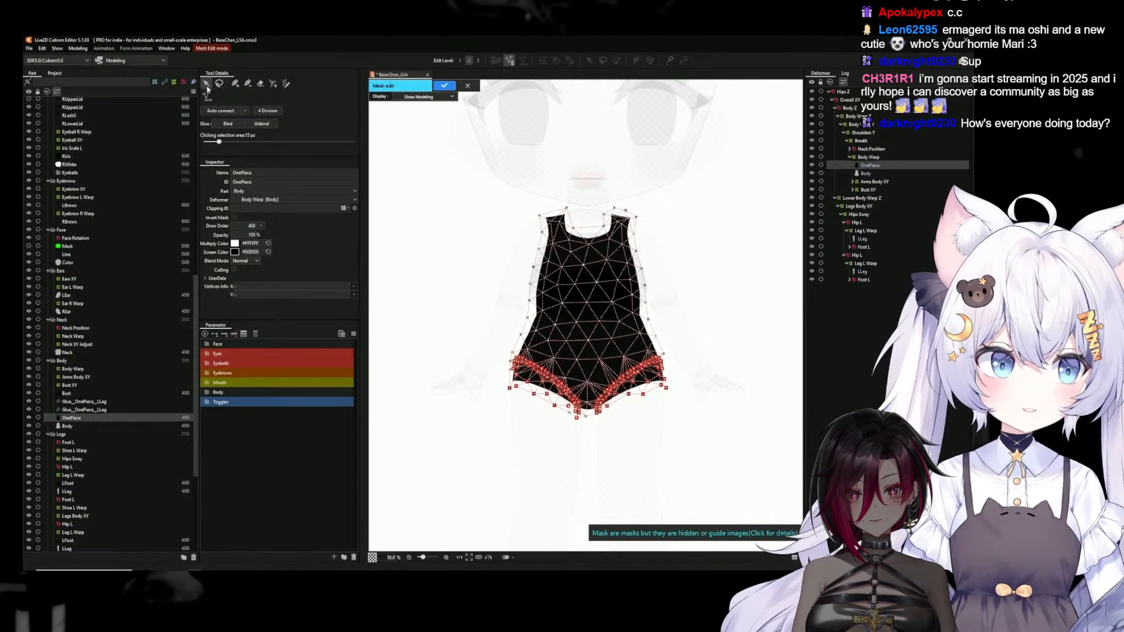
click(206, 83)
drag(509, 173, 687, 444)
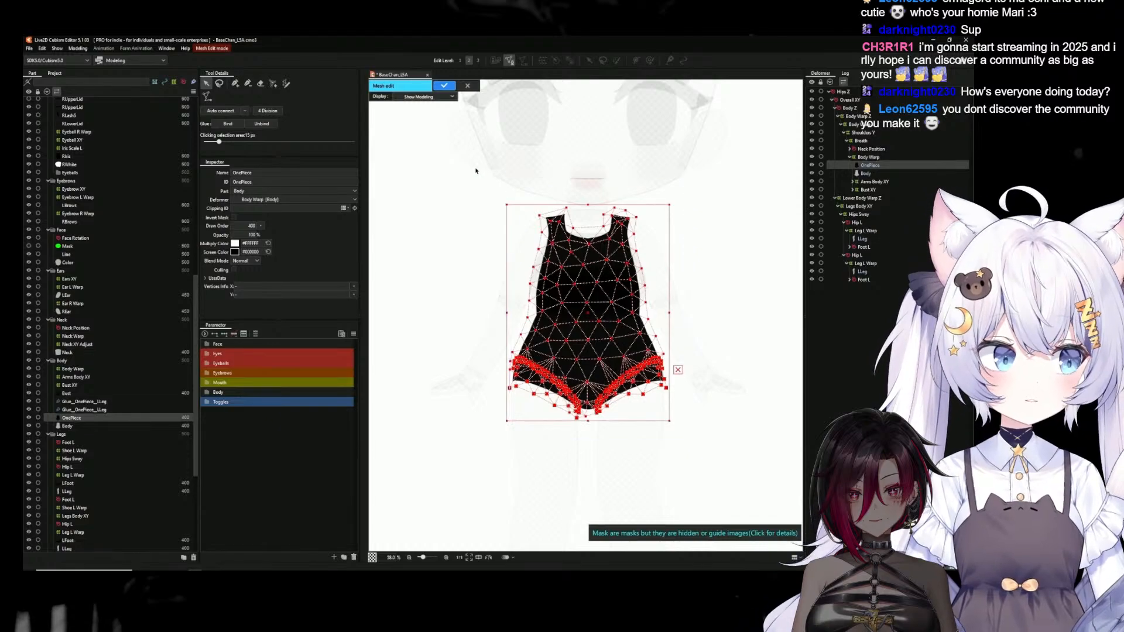
drag(462, 164, 714, 468)
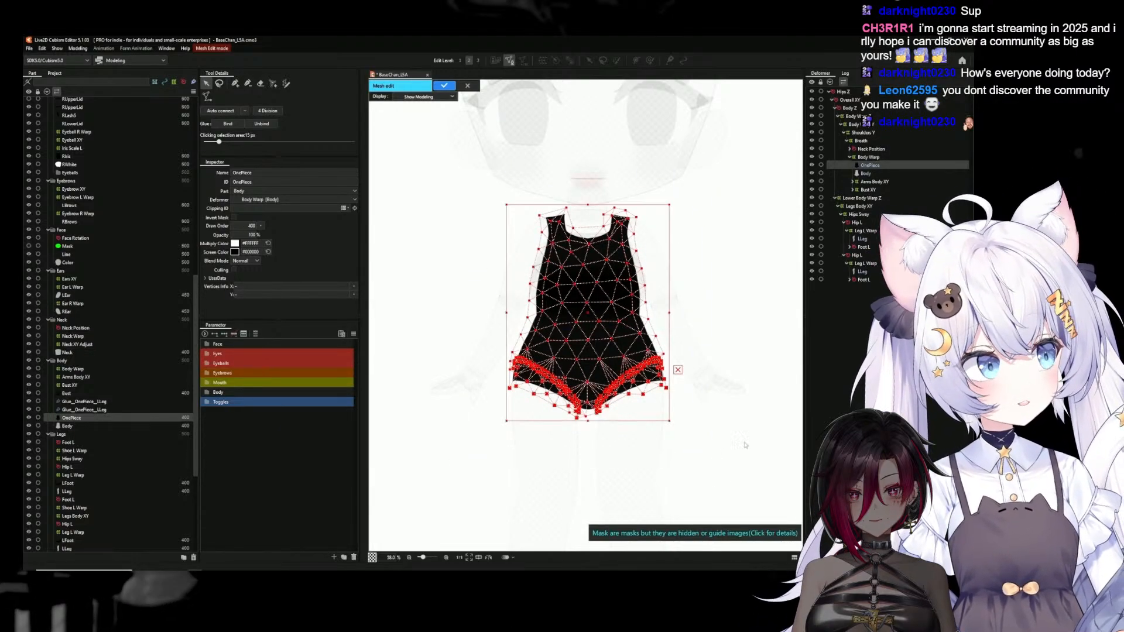
click(468, 86)
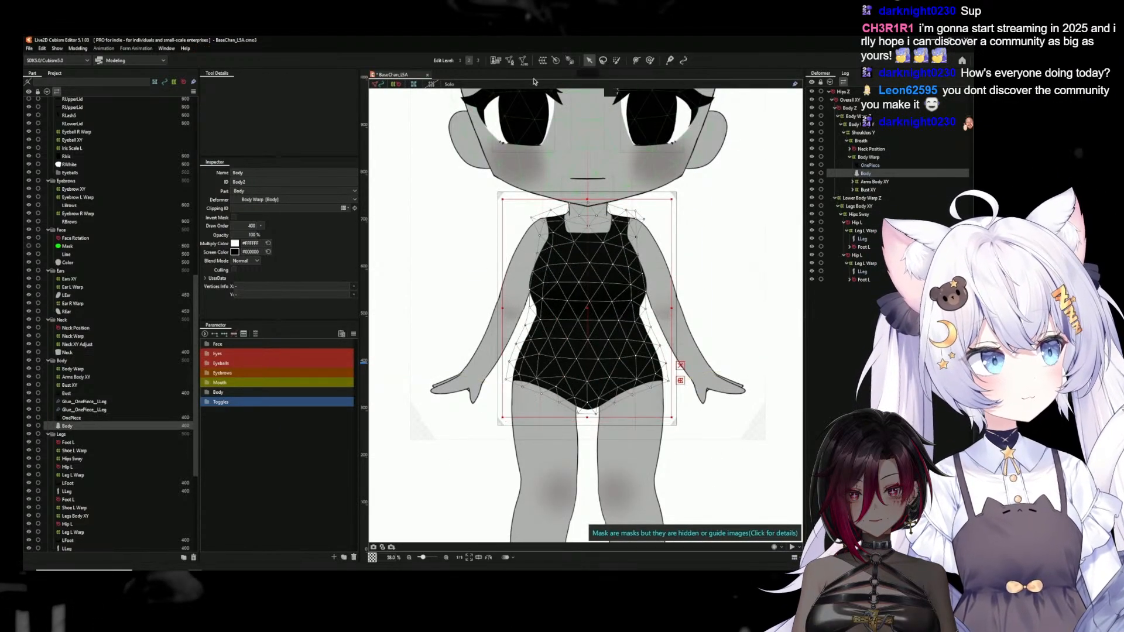
Replace the Body's entire mesh with the copied OnePiece vertices and apply the mesh edit
click(510, 60)
drag(490, 164, 695, 455)
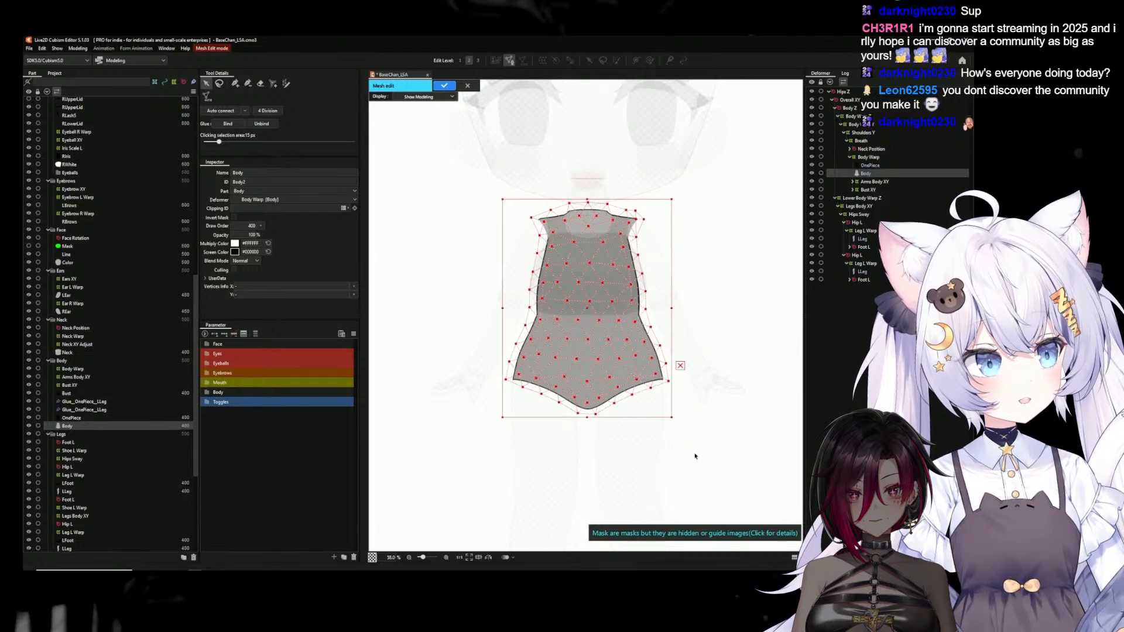
key(Delete)
key(ctrl+z)
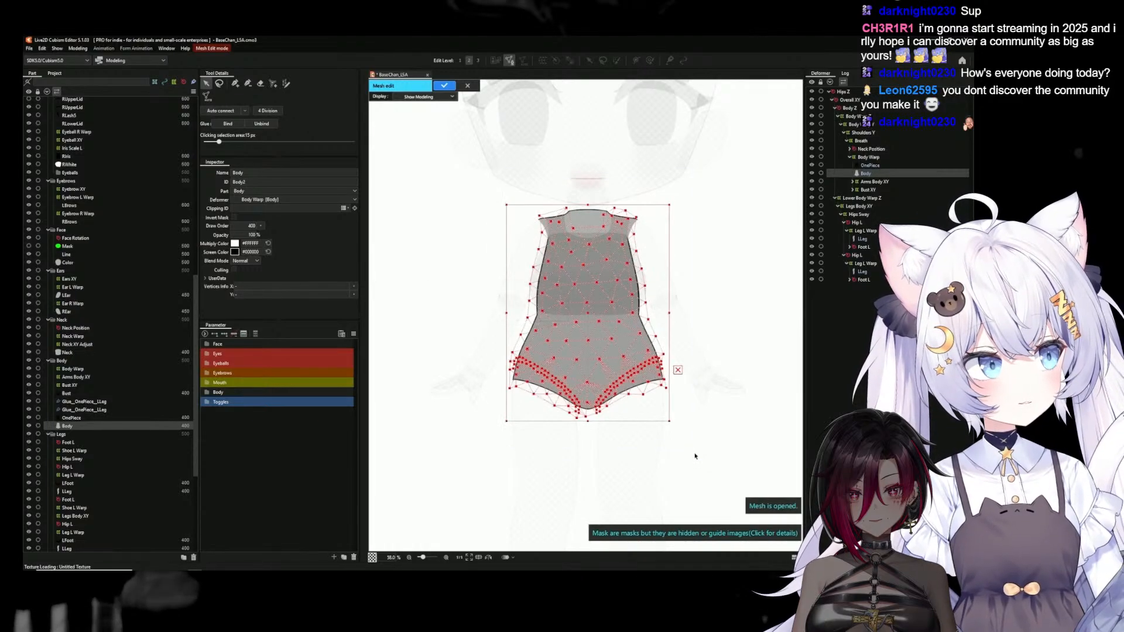
click(444, 86)
Glue the OnePiece and Body meshes together by binding all their matching vertices, and apply the mesh edit
ctrl+click(870, 165)
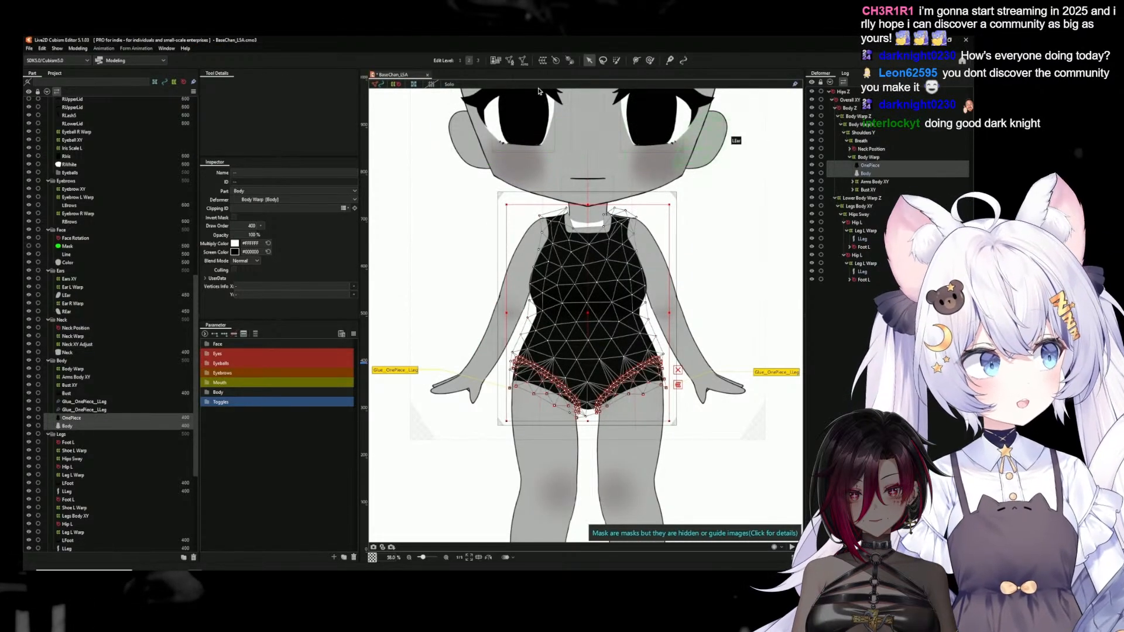
click(509, 62)
drag(480, 165, 719, 442)
click(232, 123)
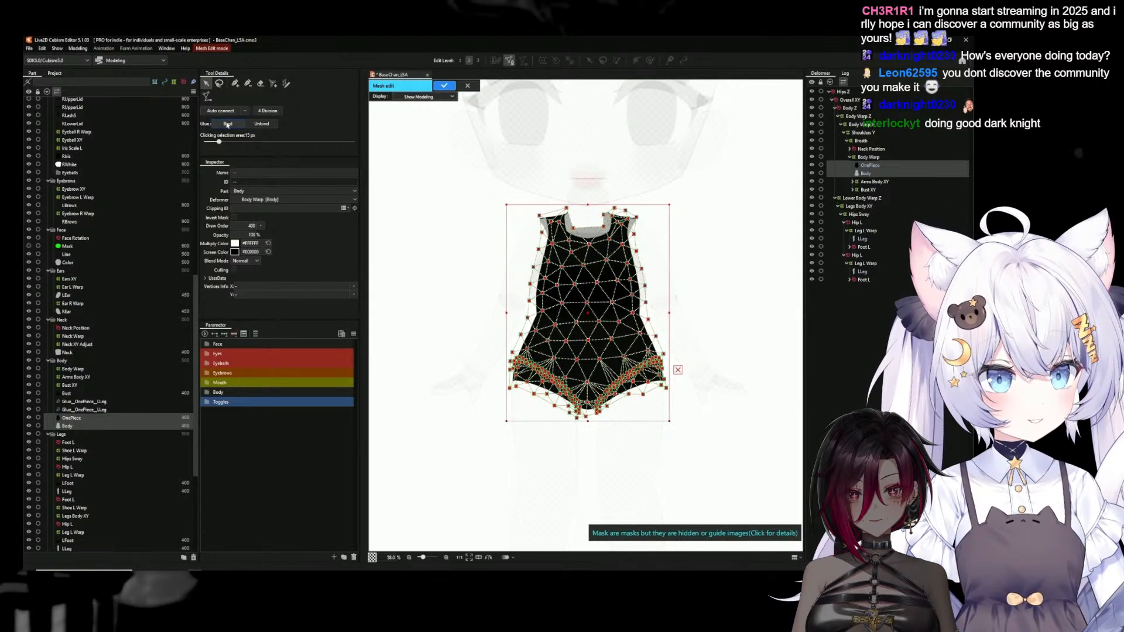
click(442, 87)
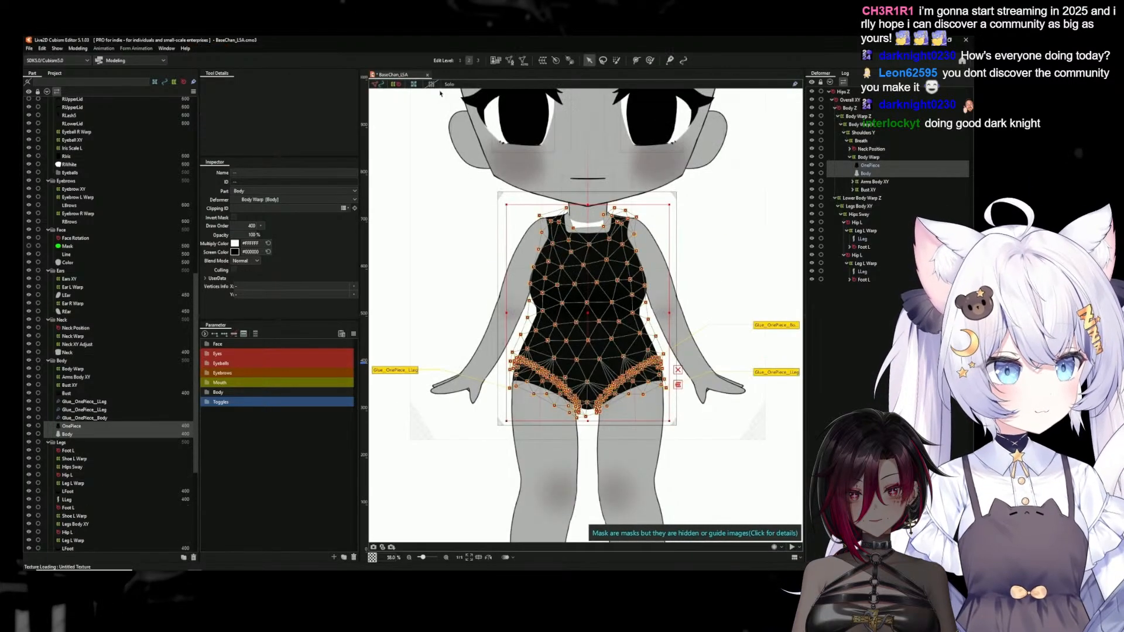
click(401, 267)
Bridge the neckline gap in the Body mesh by connecting the top vertices on both sides of the neck, and apply the mesh edit
scroll(639, 366, down, 5)
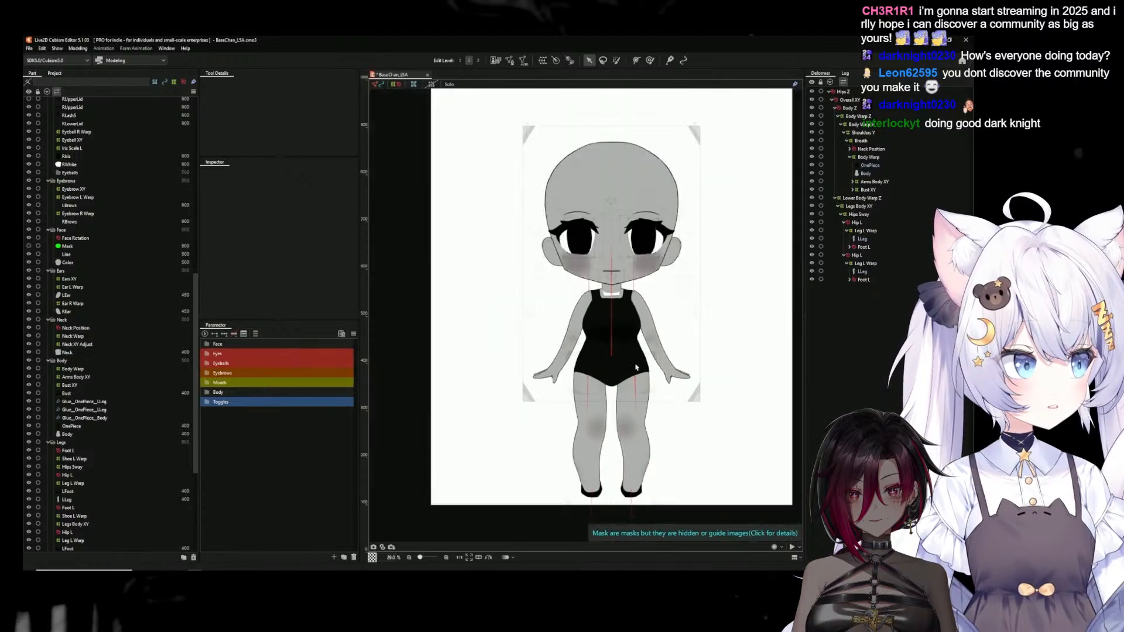
scroll(691, 358, up, 1)
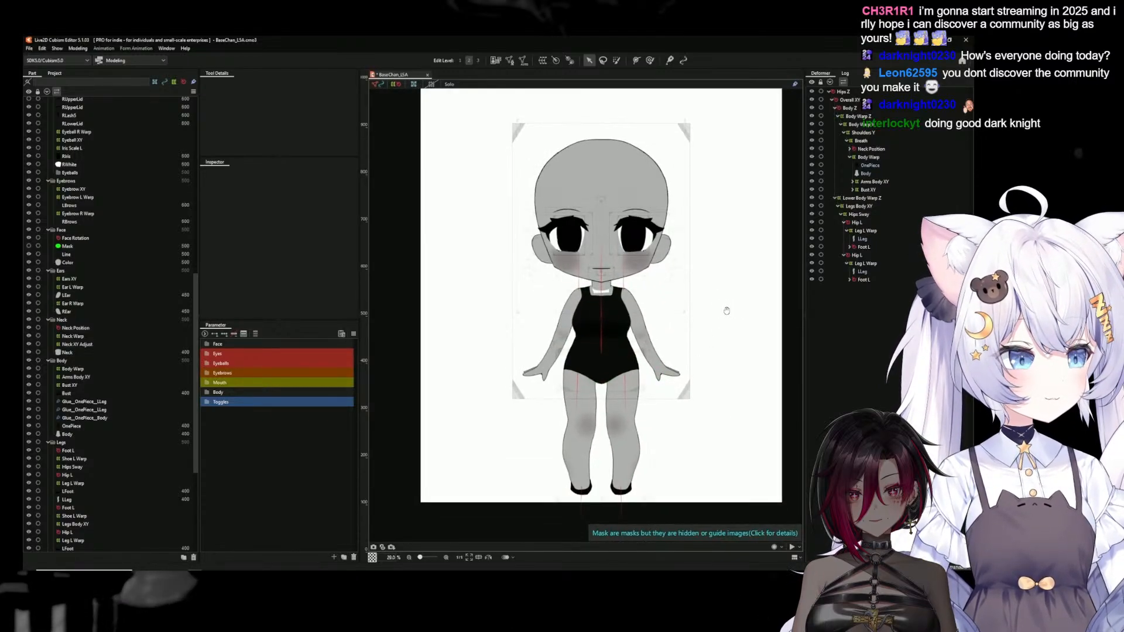
scroll(708, 324, up, 1)
scroll(598, 292, up, 6)
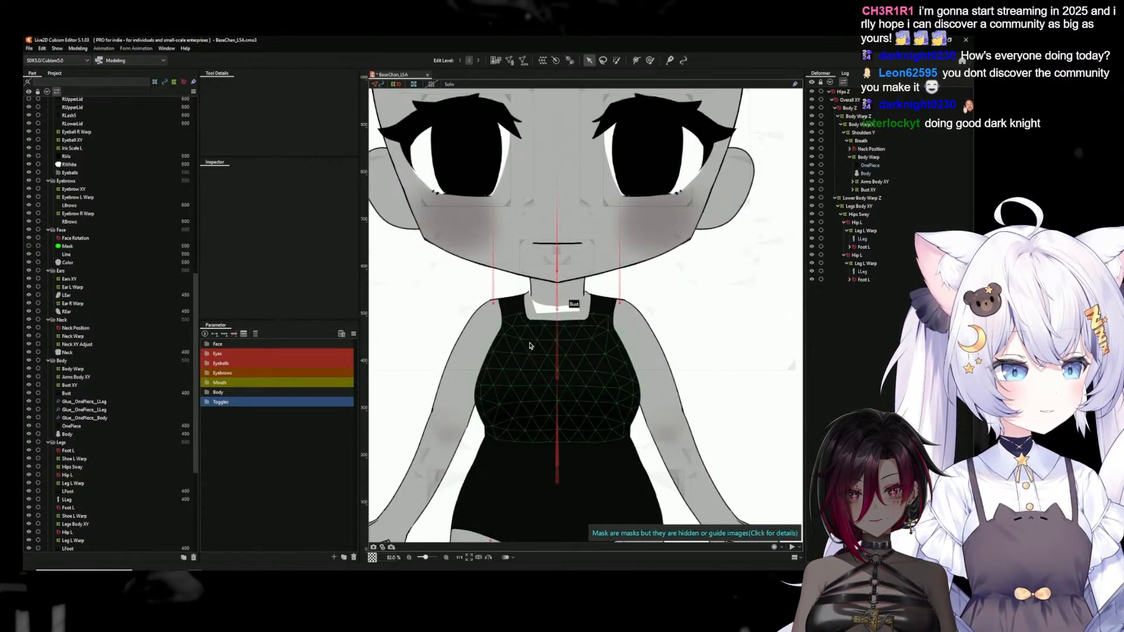
click(865, 174)
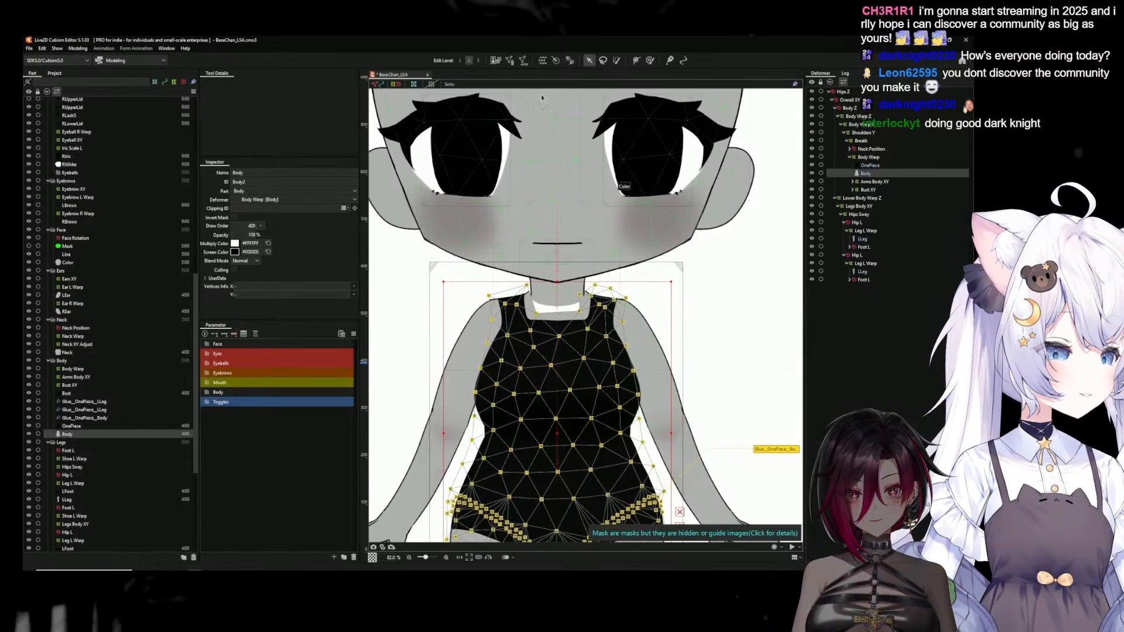
click(510, 61)
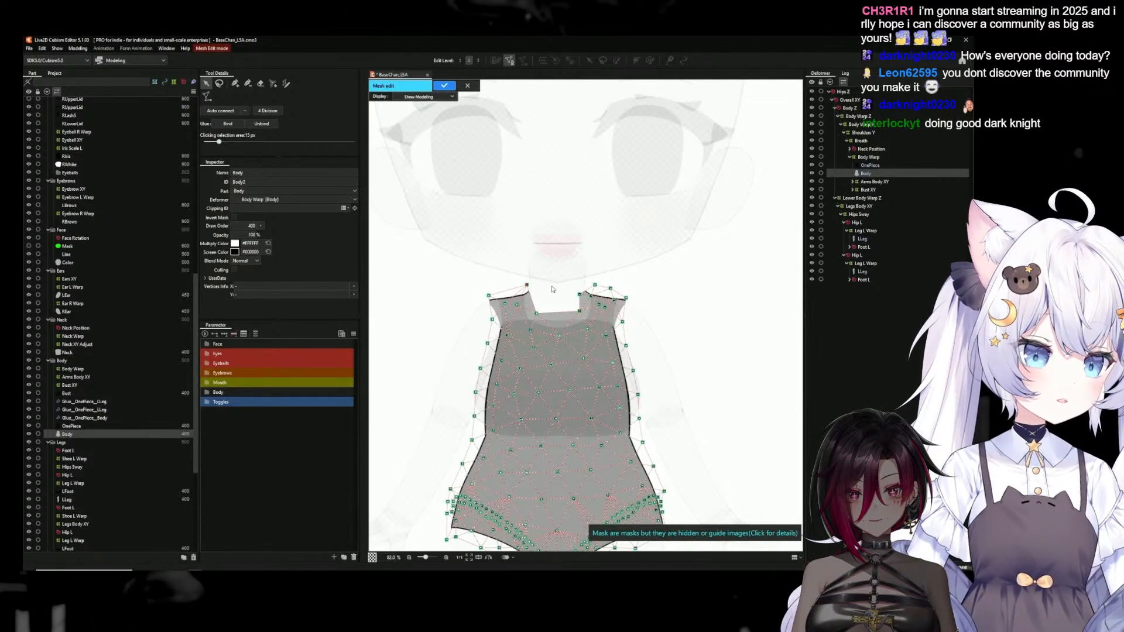
scroll(552, 289, up, 2)
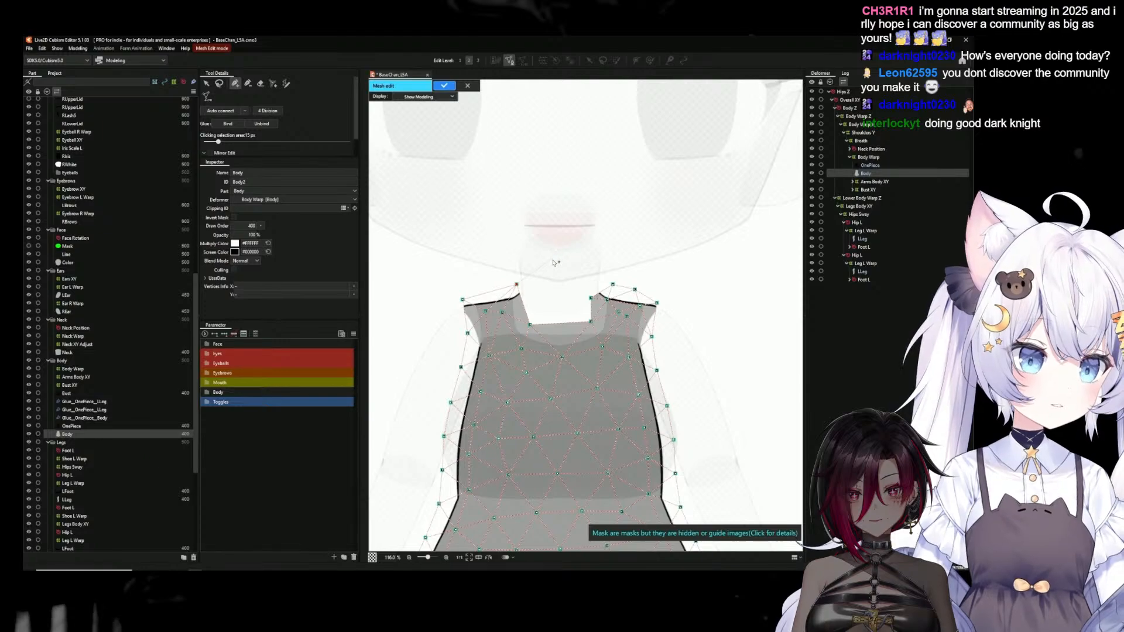
click(612, 285)
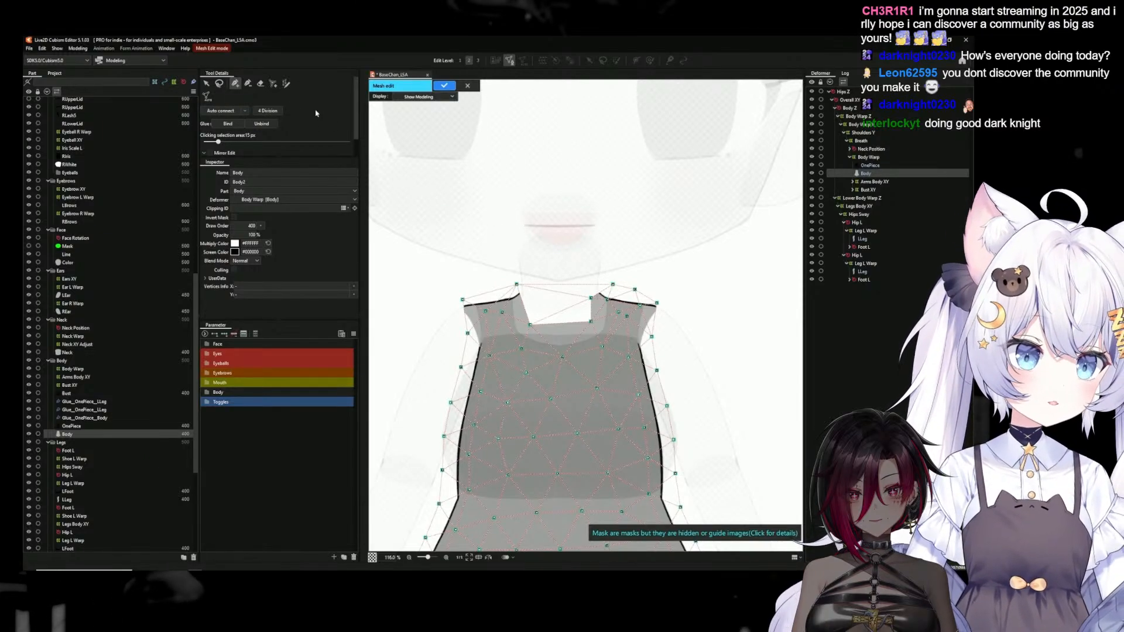
click(444, 86)
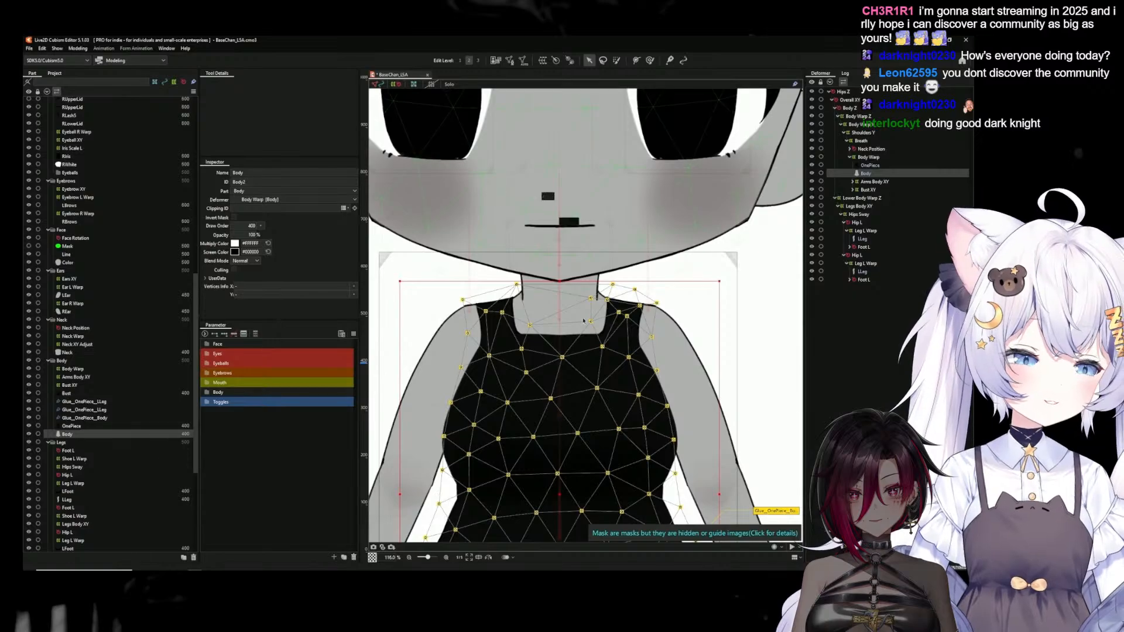
Examine the Body mesh in solo view, then check the neckline, torso and legs with all parts shown
key(s)
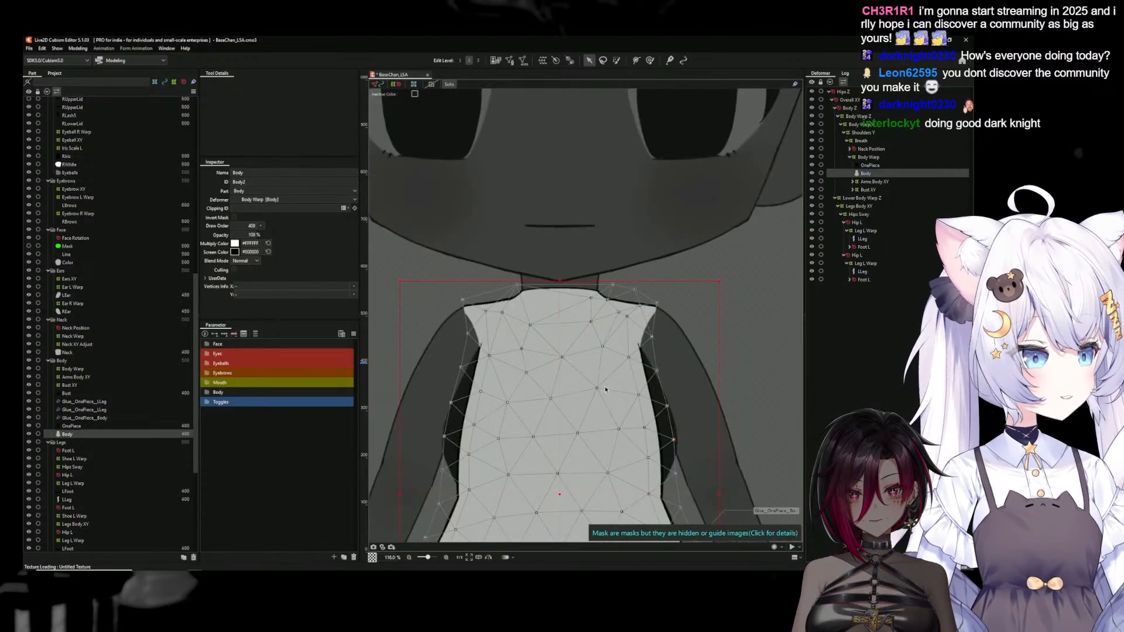
key(s)
scroll(605, 389, down, 6)
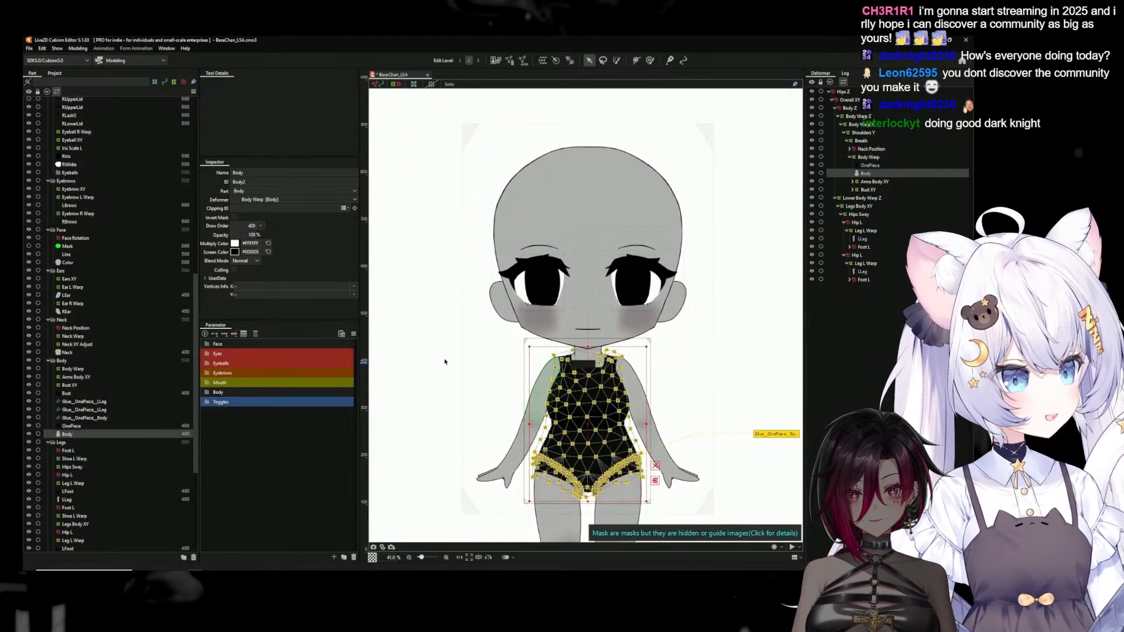
click(411, 349)
scroll(631, 395, down, 2)
scroll(631, 396, up, 2)
drag(651, 428, 603, 308)
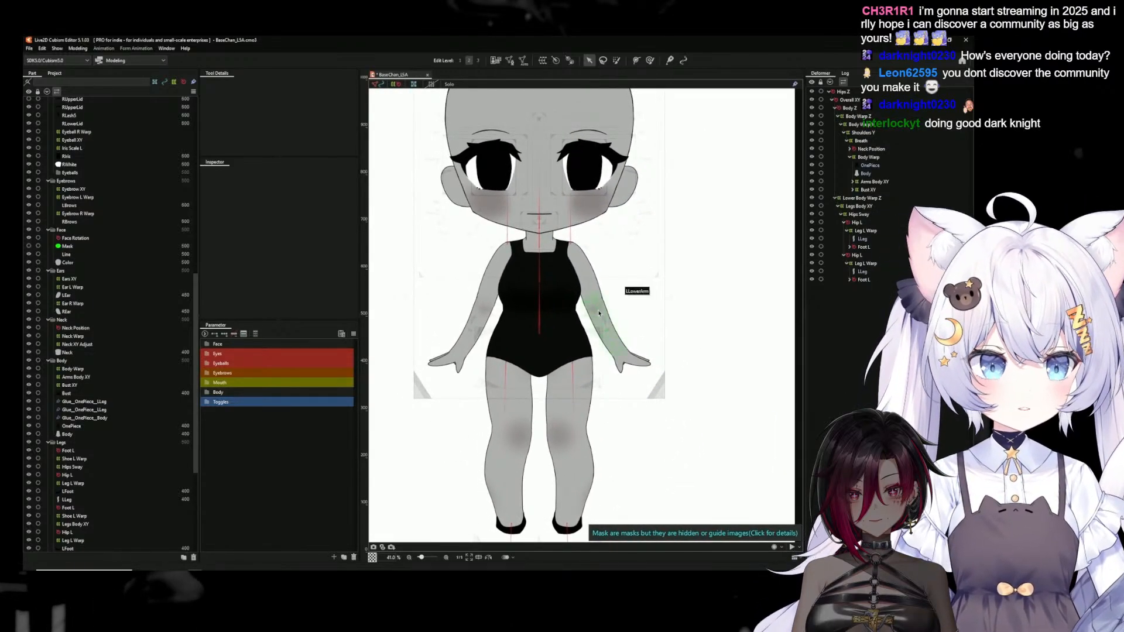
scroll(599, 314, down, 2)
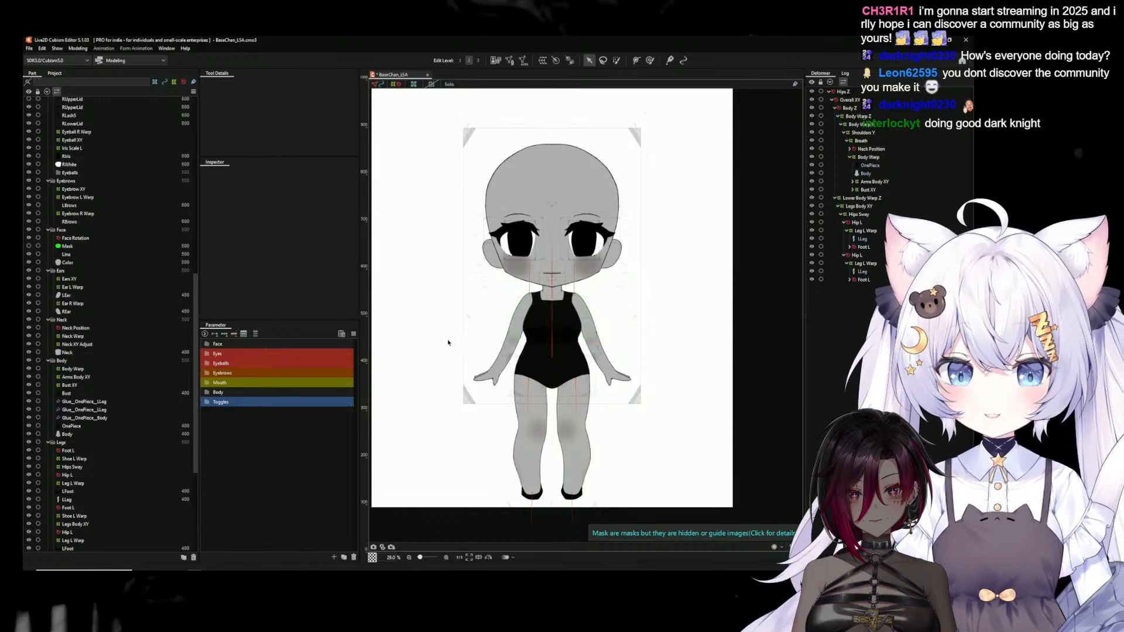
Preview the model's body and hip motion in the Physics Settings and close them
click(78, 48)
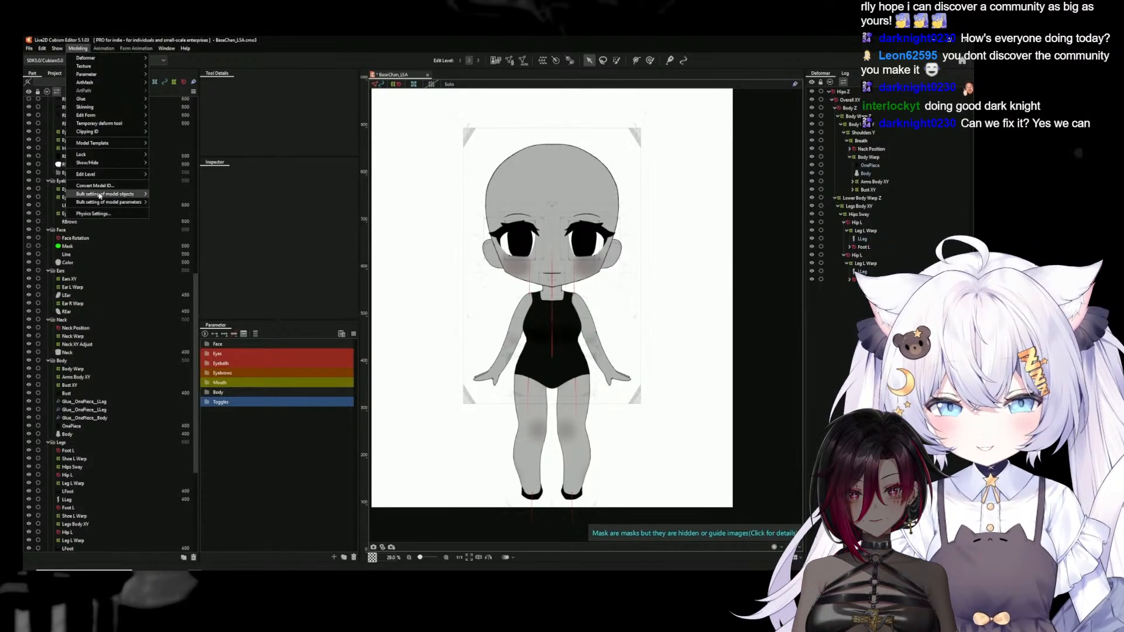
click(94, 214)
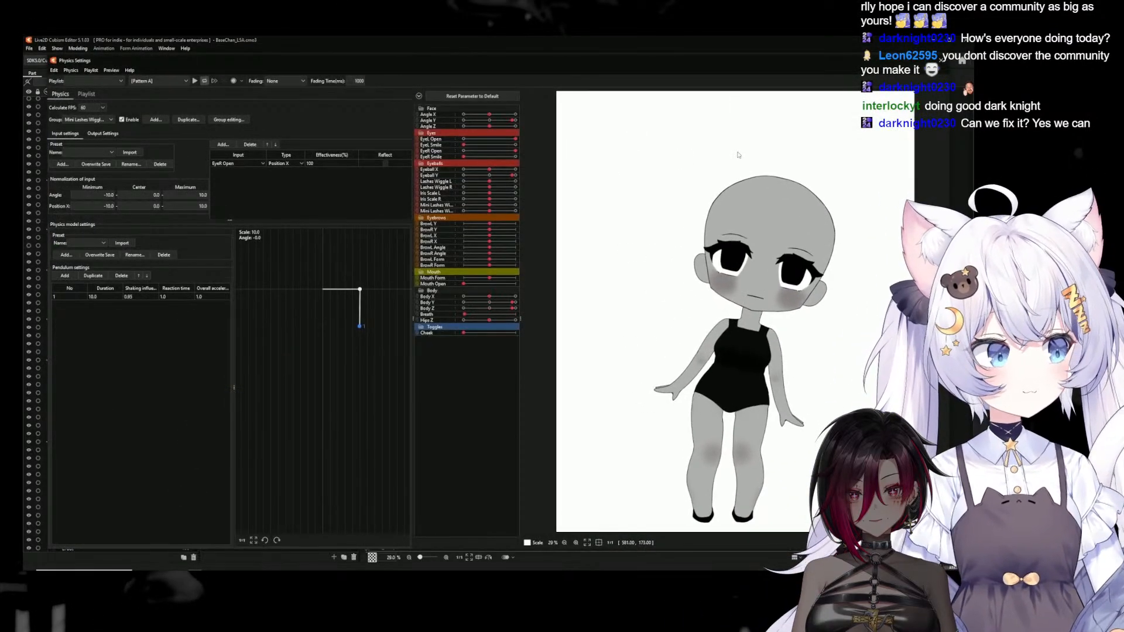
drag(723, 501, 919, 502)
drag(888, 468, 820, 134)
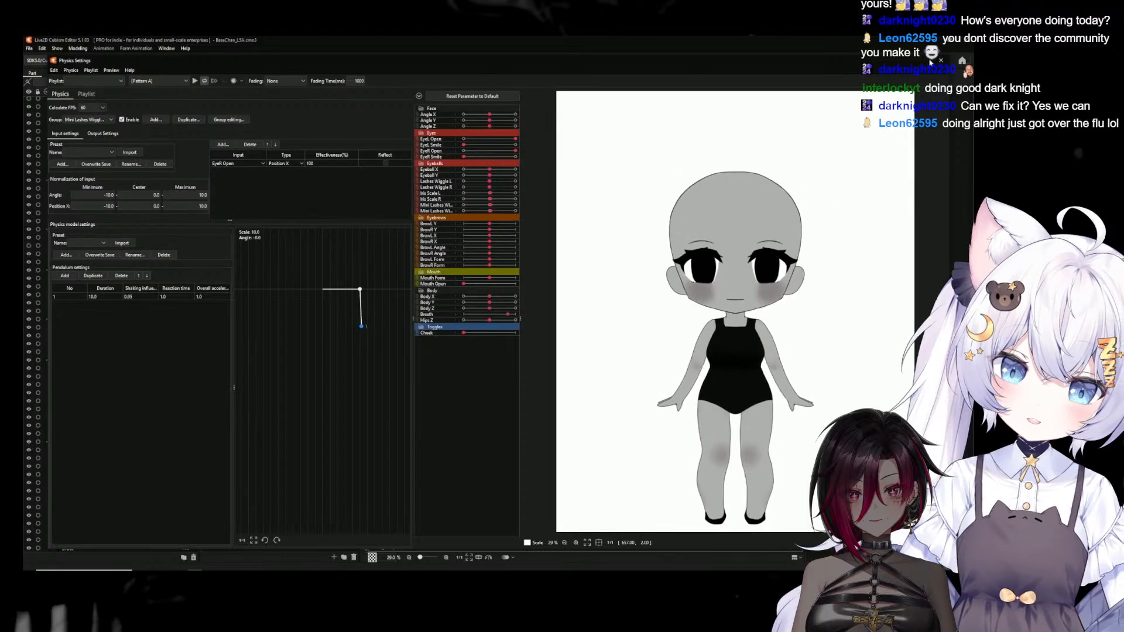
click(941, 60)
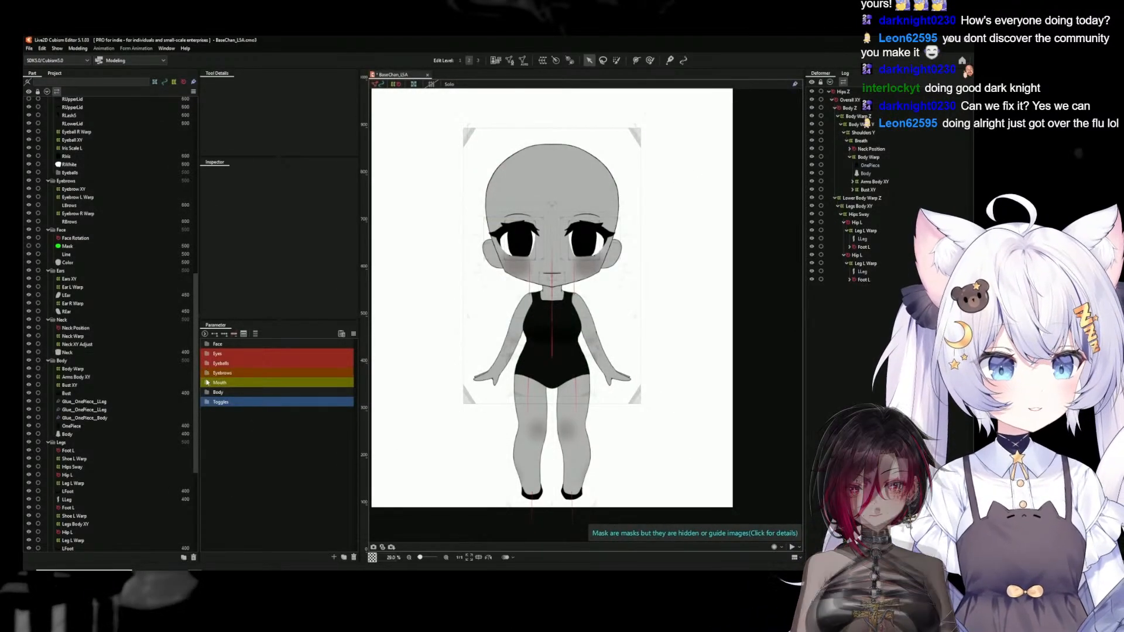
Set Hips Z to -10 and start the Glue tool on the LLeg under the first Hip L deformer
click(208, 393)
drag(288, 457, 213, 457)
scroll(491, 405, up, 3)
click(505, 407)
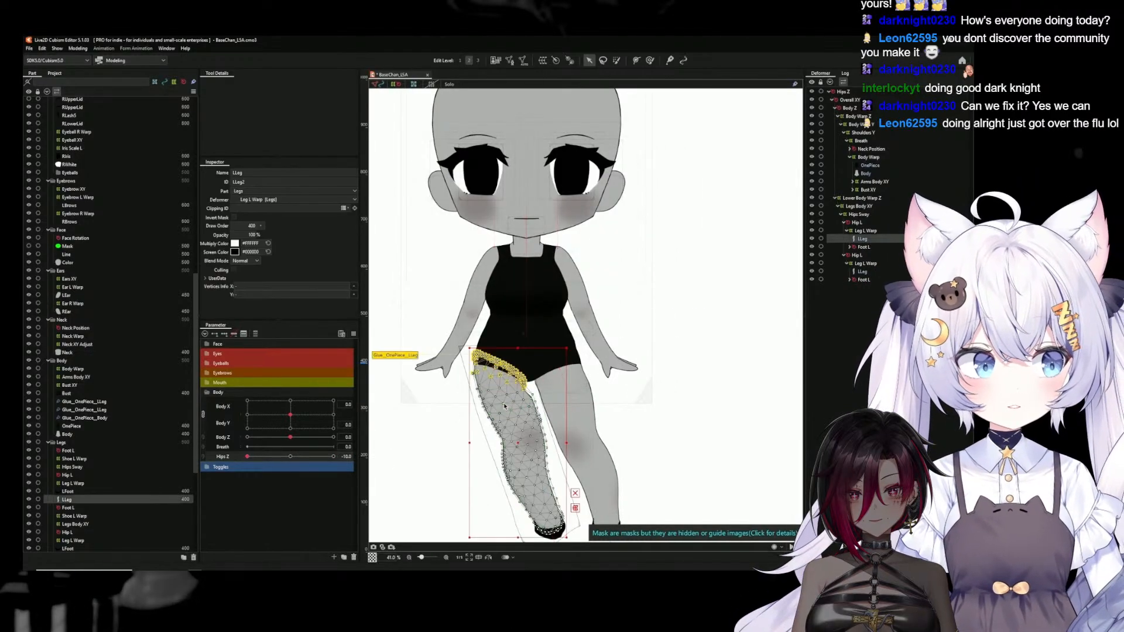
scroll(505, 407, up, 4)
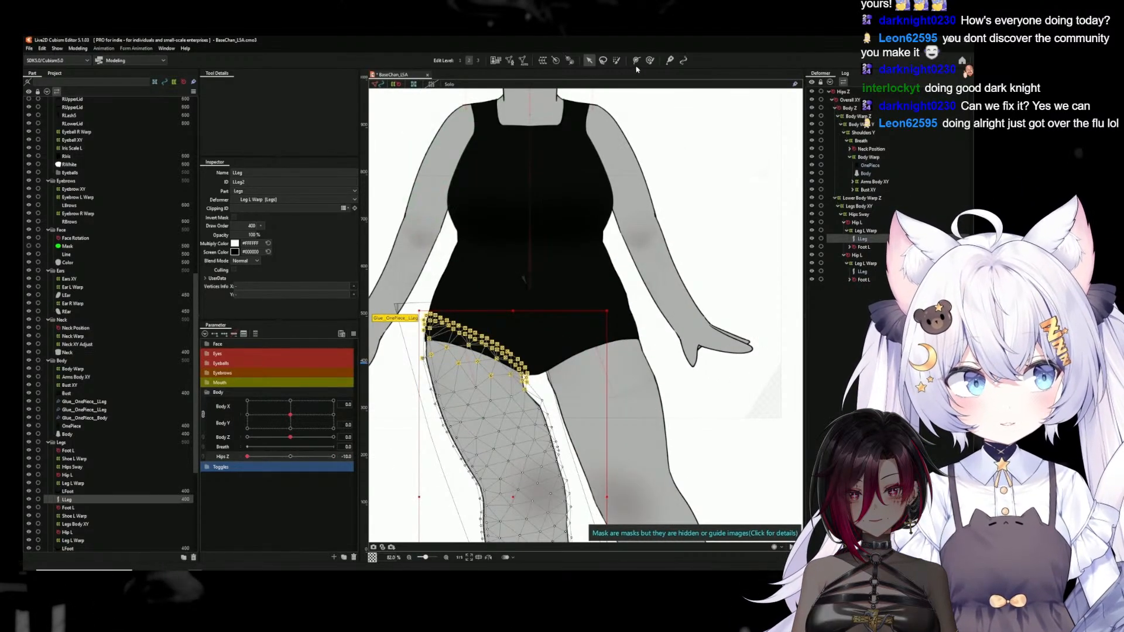
click(671, 60)
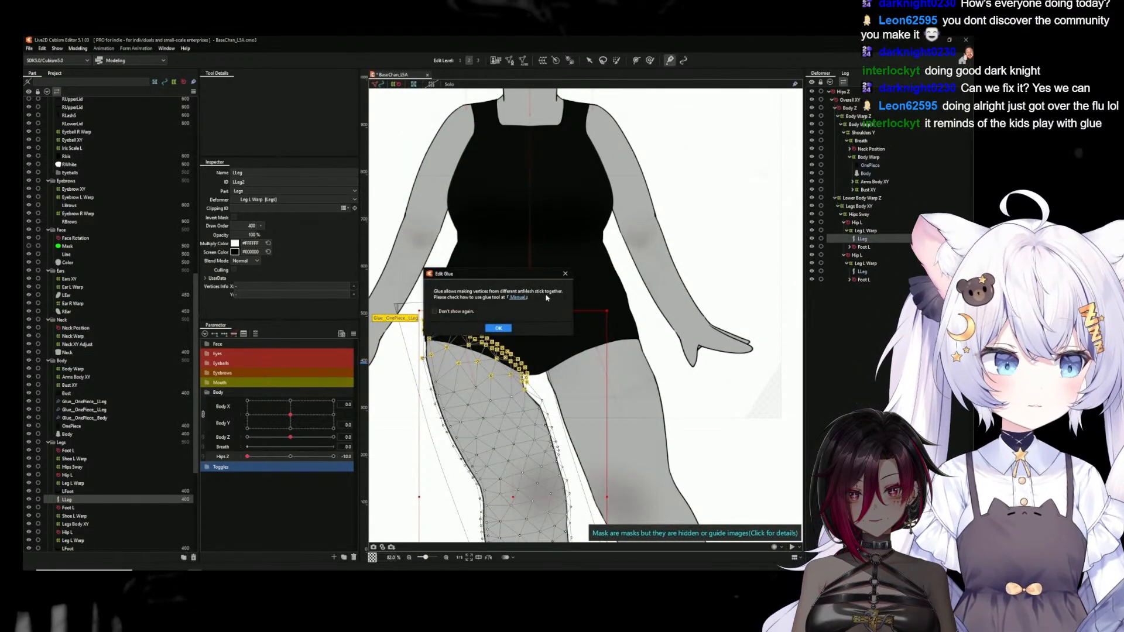
click(499, 329)
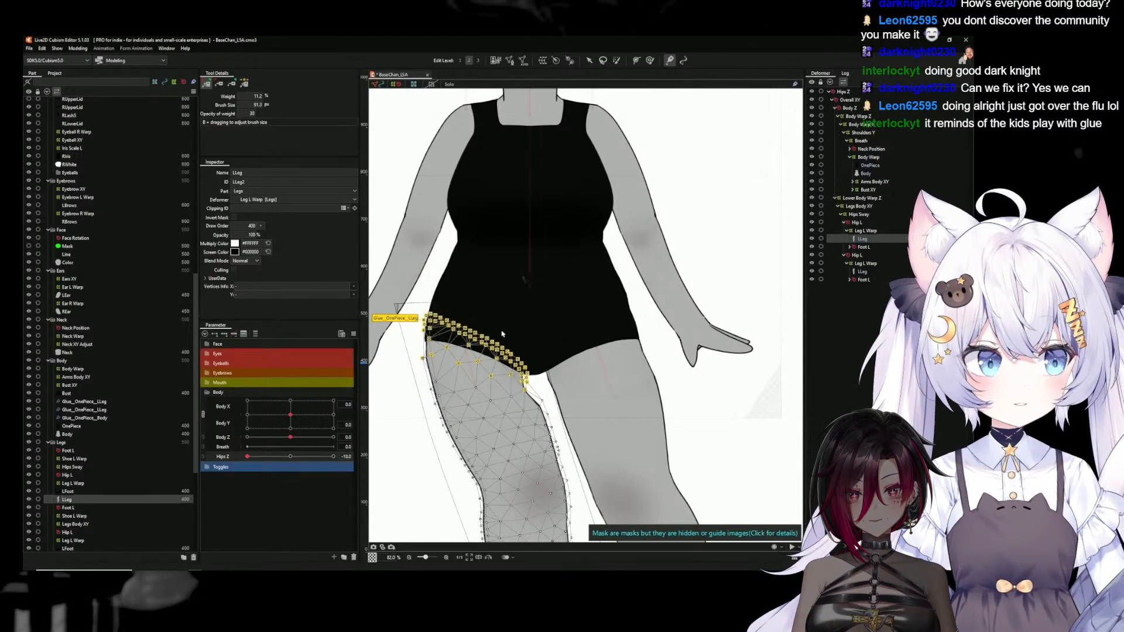
Enlarge the glue brush to about 165 px and select the glue joining the OnePiece to this LLeg
scroll(538, 375, up, 3)
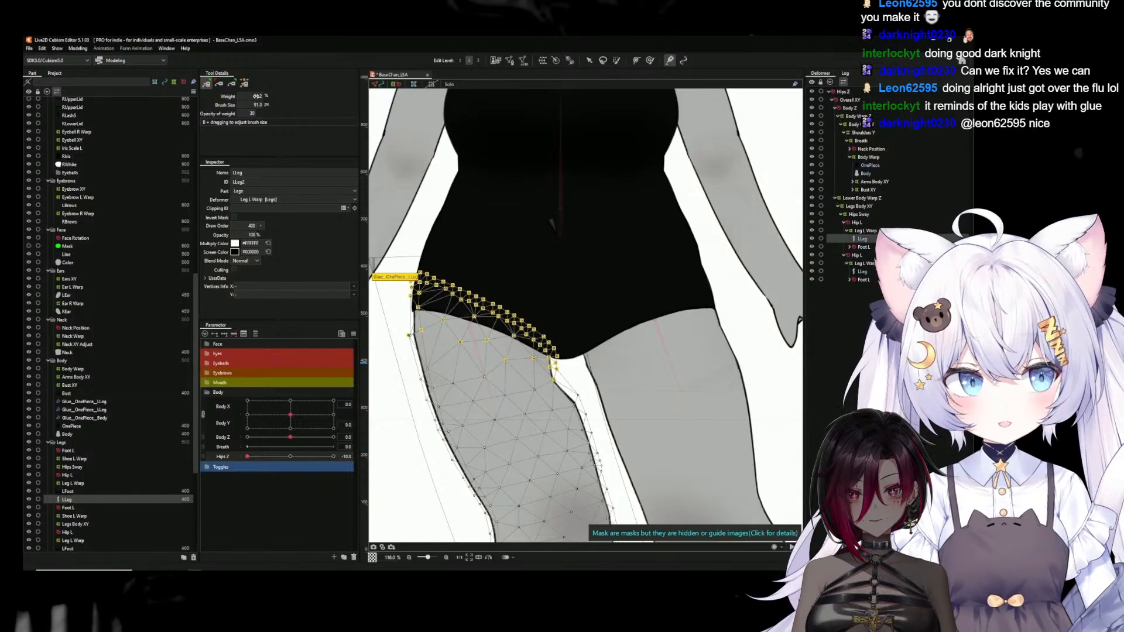
drag(550, 221, 541, 221)
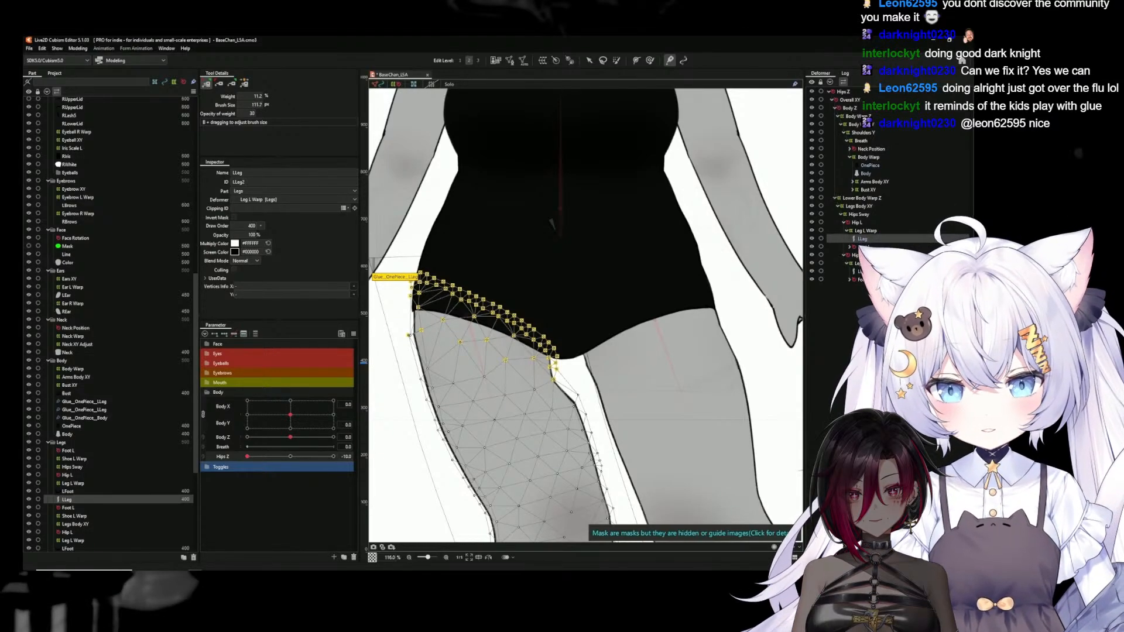
drag(529, 339, 523, 339)
scroll(523, 339, down, 4)
scroll(522, 339, up, 2)
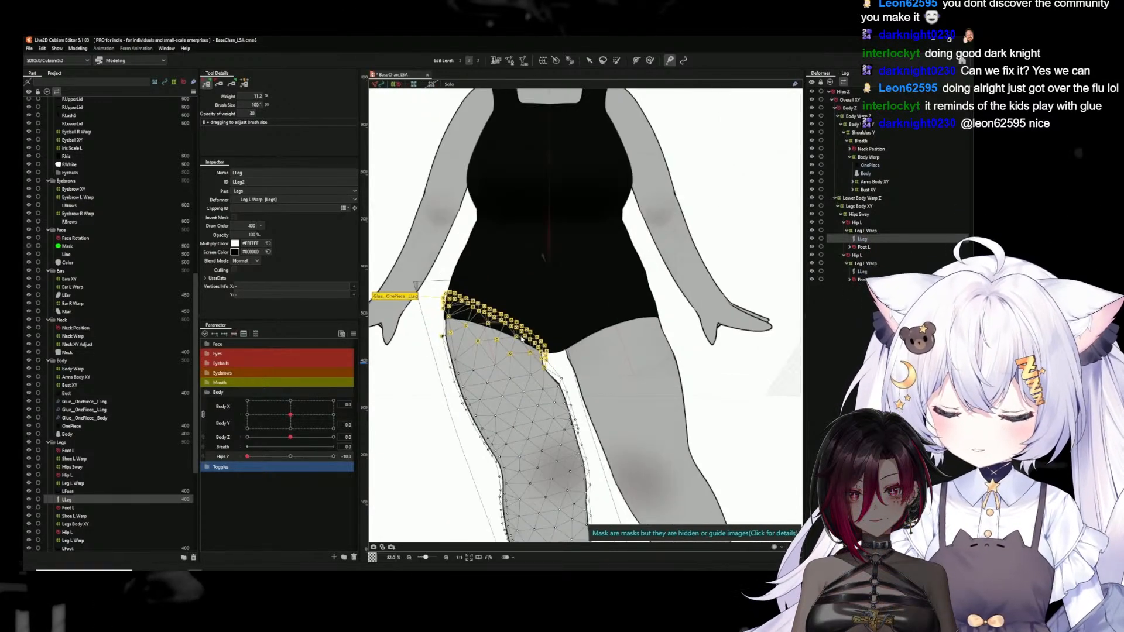
scroll(522, 338, down, 3)
click(414, 319)
scroll(510, 330, up, 3)
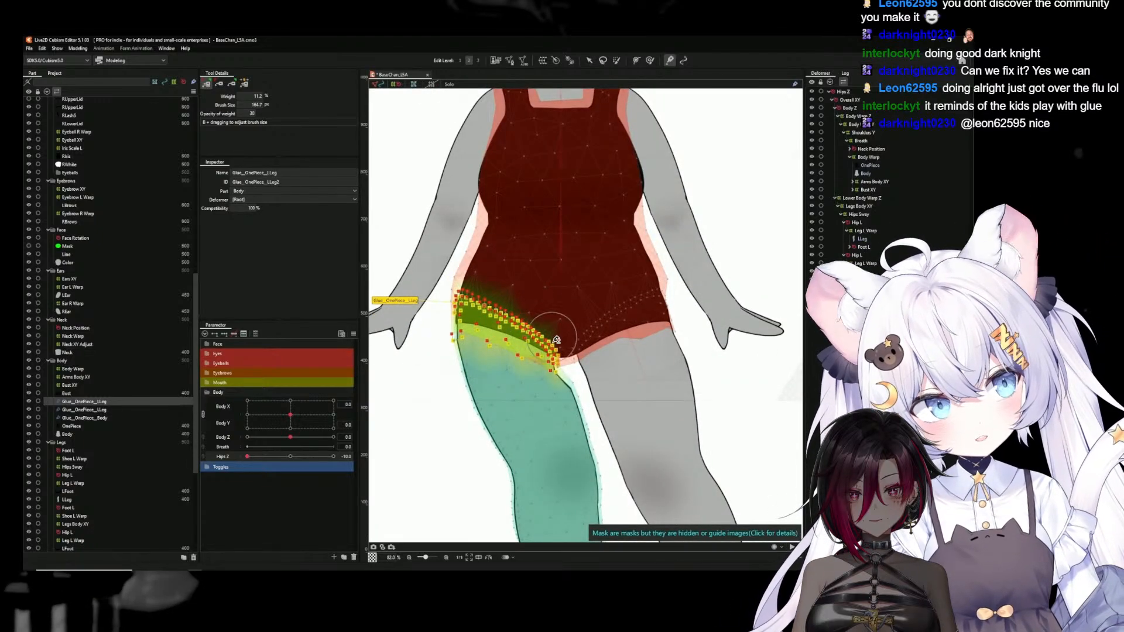
Paint the glue weight toward the LLeg at the inner thigh and the outer hip corner
scroll(553, 328, up, 2)
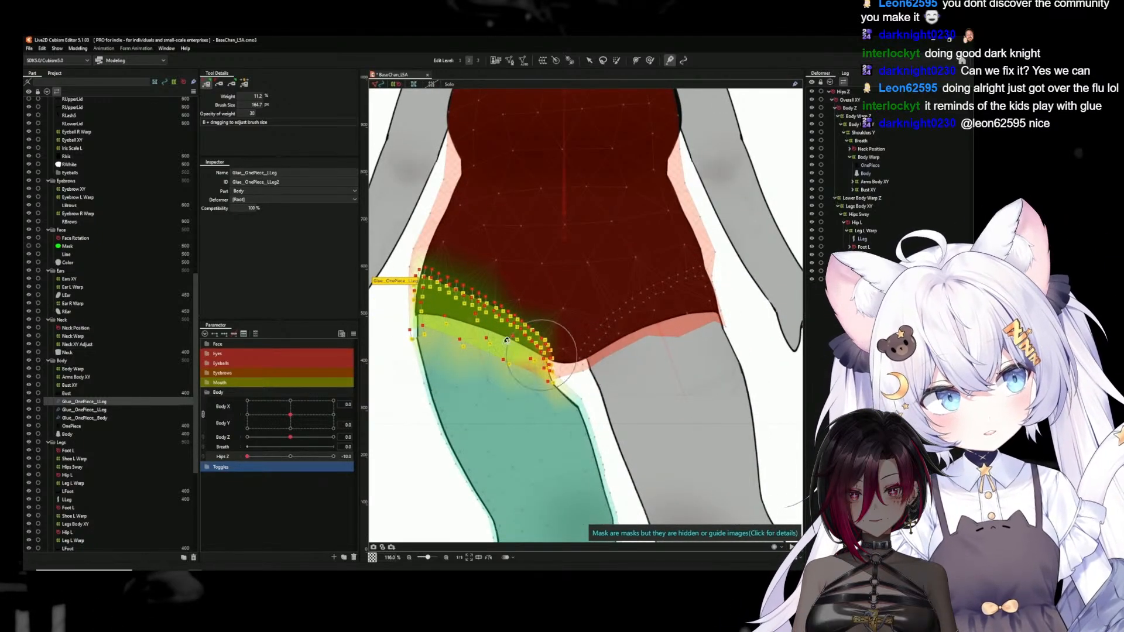
click(244, 85)
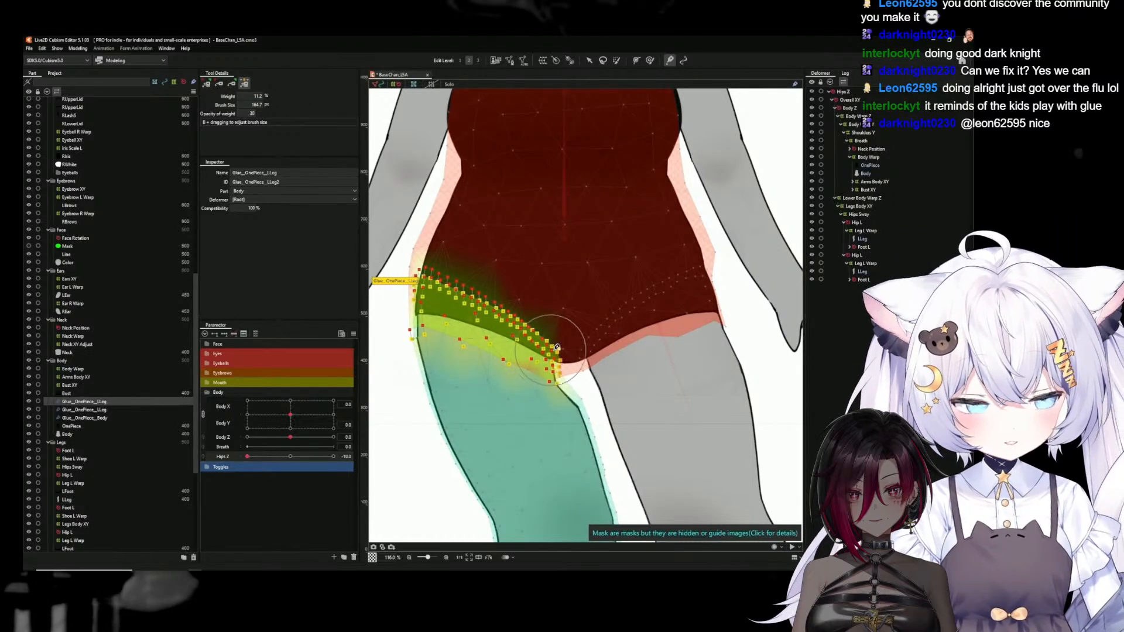
click(232, 85)
drag(530, 380, 556, 391)
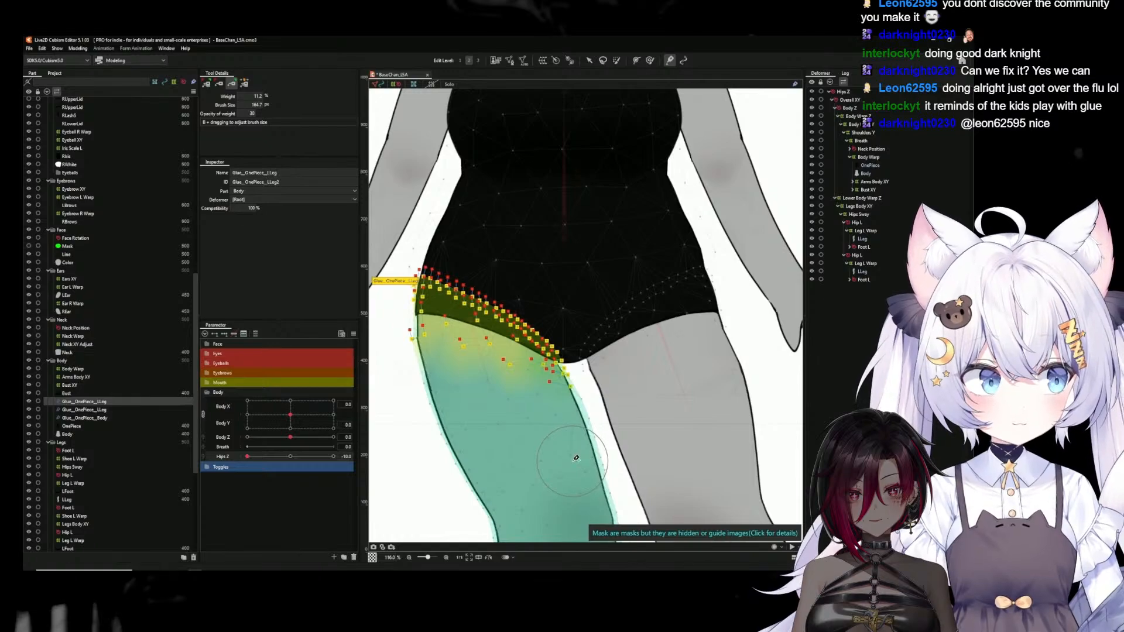
drag(422, 338, 419, 335)
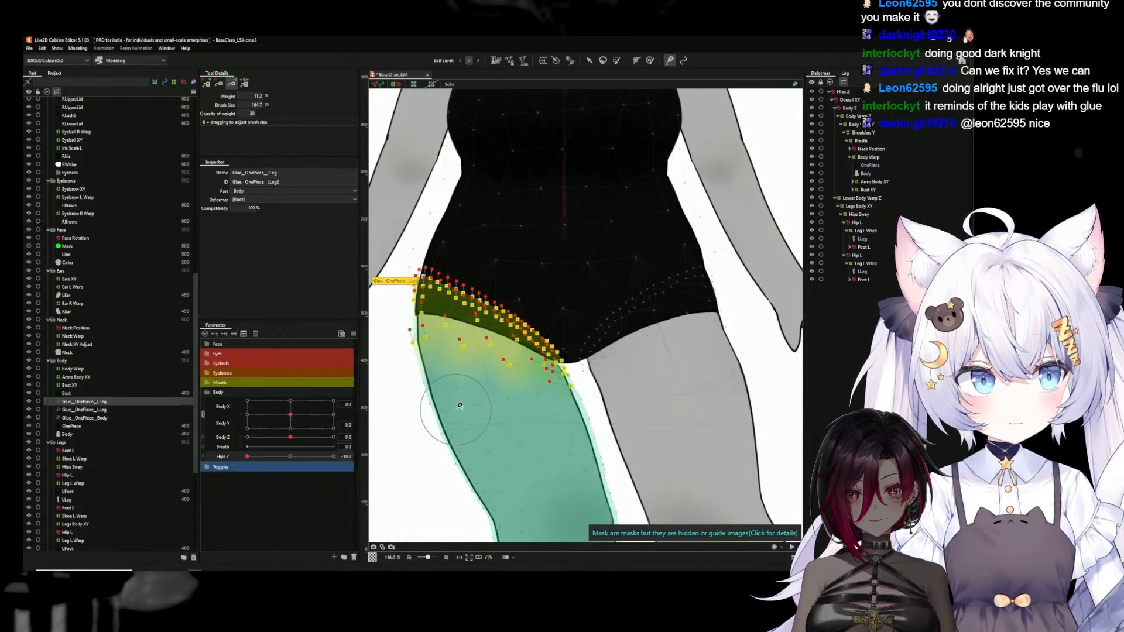
Paint the glue weight toward the OnePiece along the swimsuit's leg opening at 11.2% brush weight
click(216, 84)
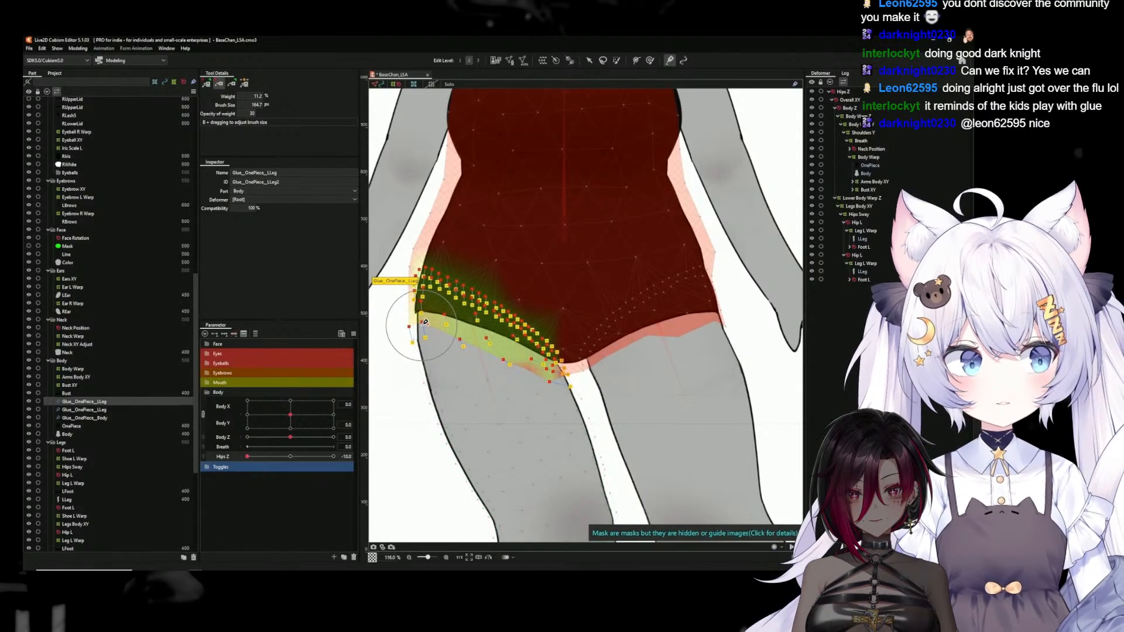
click(245, 86)
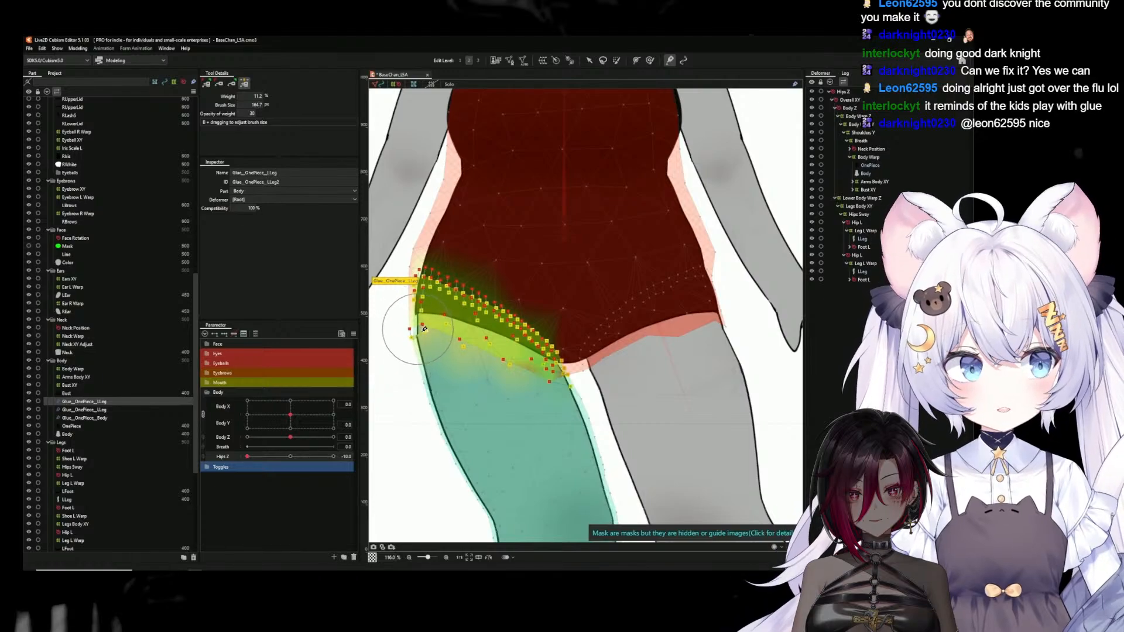
click(207, 84)
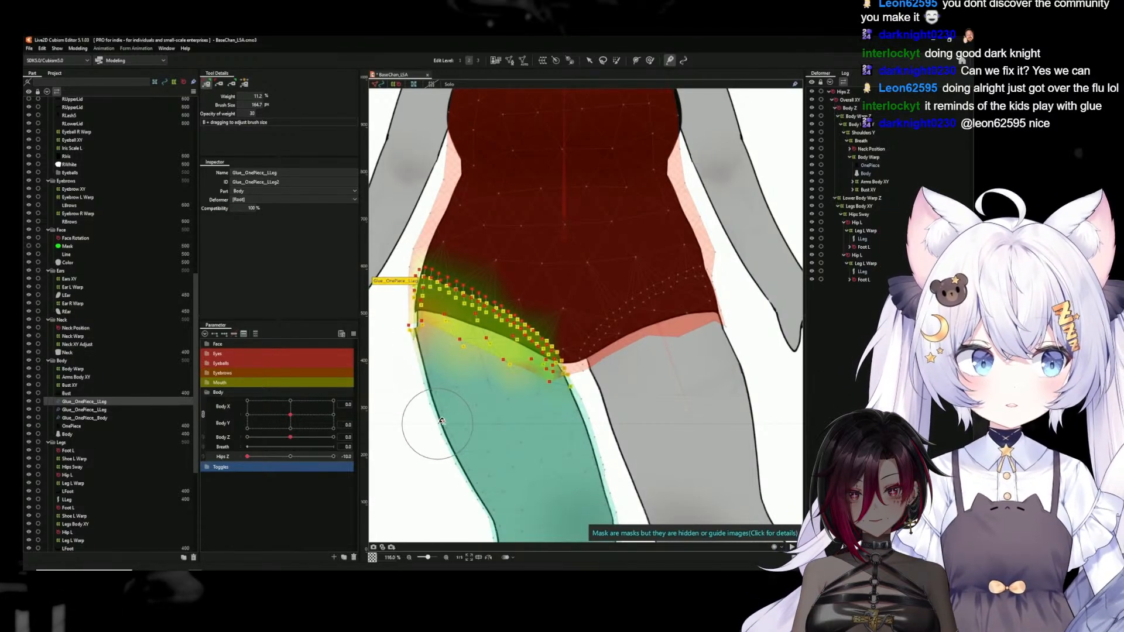
mouse_move(445, 325)
mouse_down()
mouse_move(488, 337)
mouse_move(466, 287)
mouse_move(480, 289)
mouse_move(448, 279)
mouse_move(507, 297)
mouse_move(534, 328)
mouse_up()
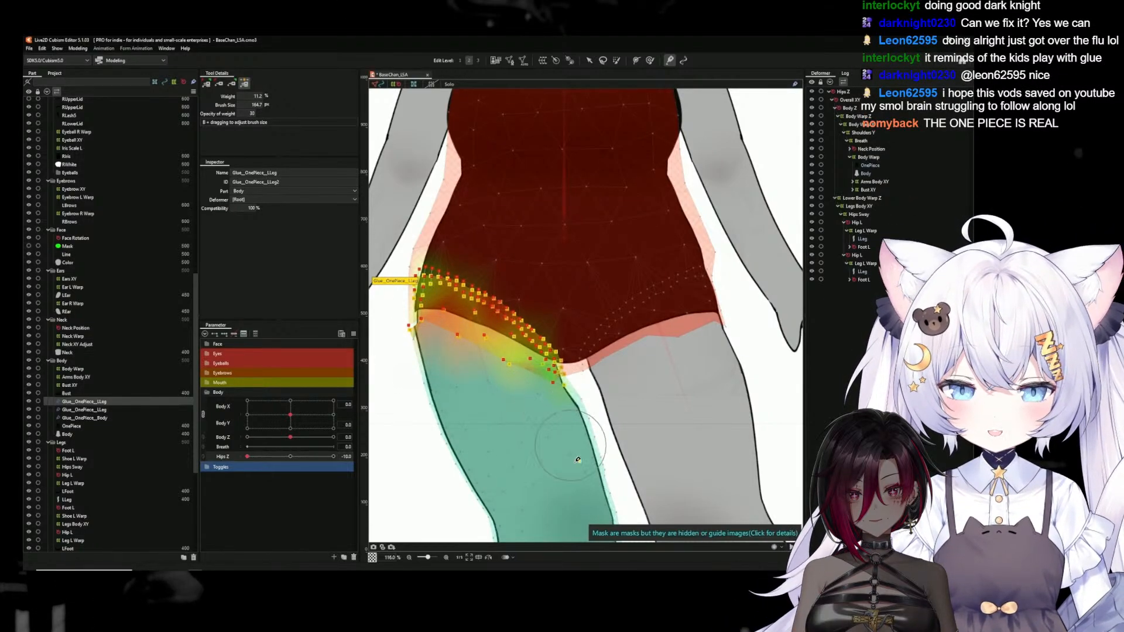
Set Hips Z to 10 and paint the glue weight toward the LLeg at the outer hip corner
click(231, 85)
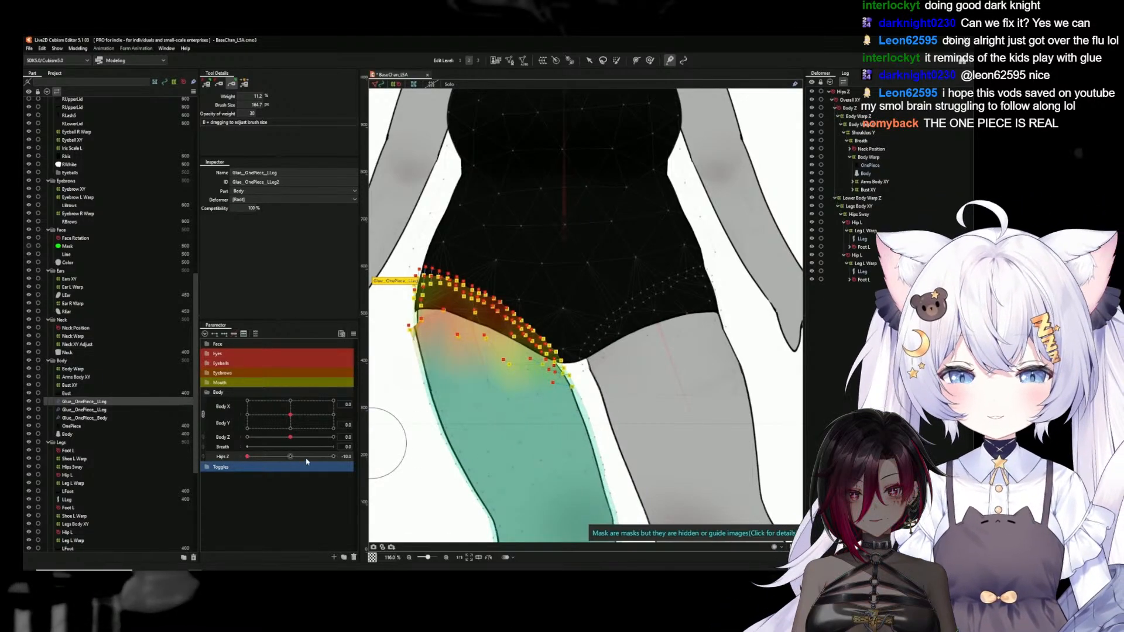
click(333, 456)
scroll(452, 439, up, 3)
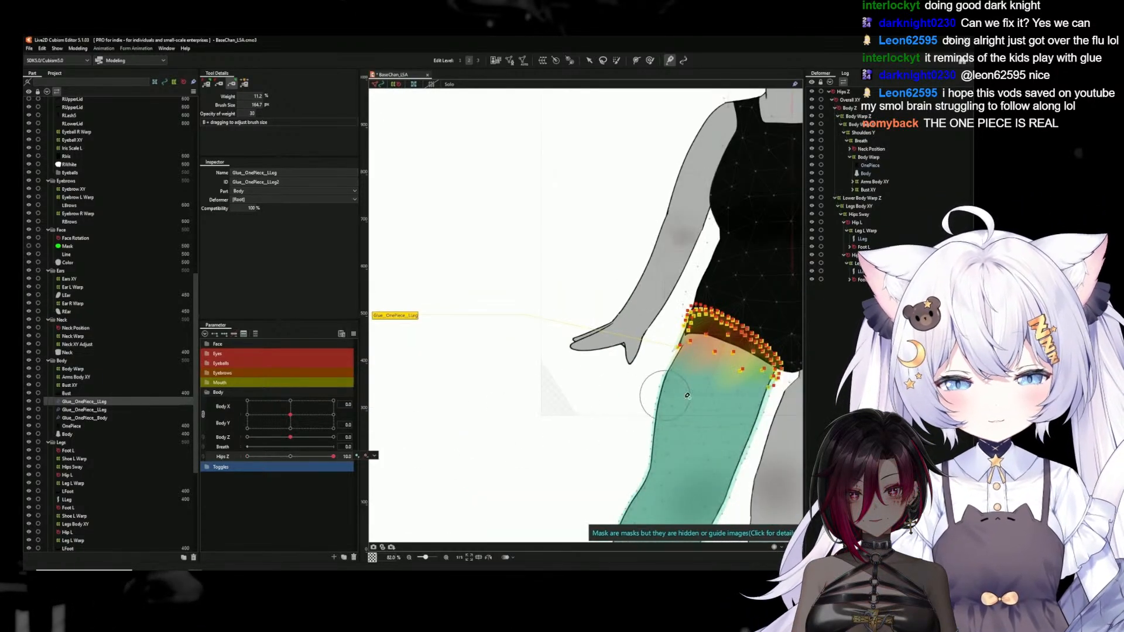
drag(715, 352, 515, 356)
mouse_move(454, 316)
mouse_down()
mouse_move(463, 309)
mouse_move(448, 327)
mouse_up()
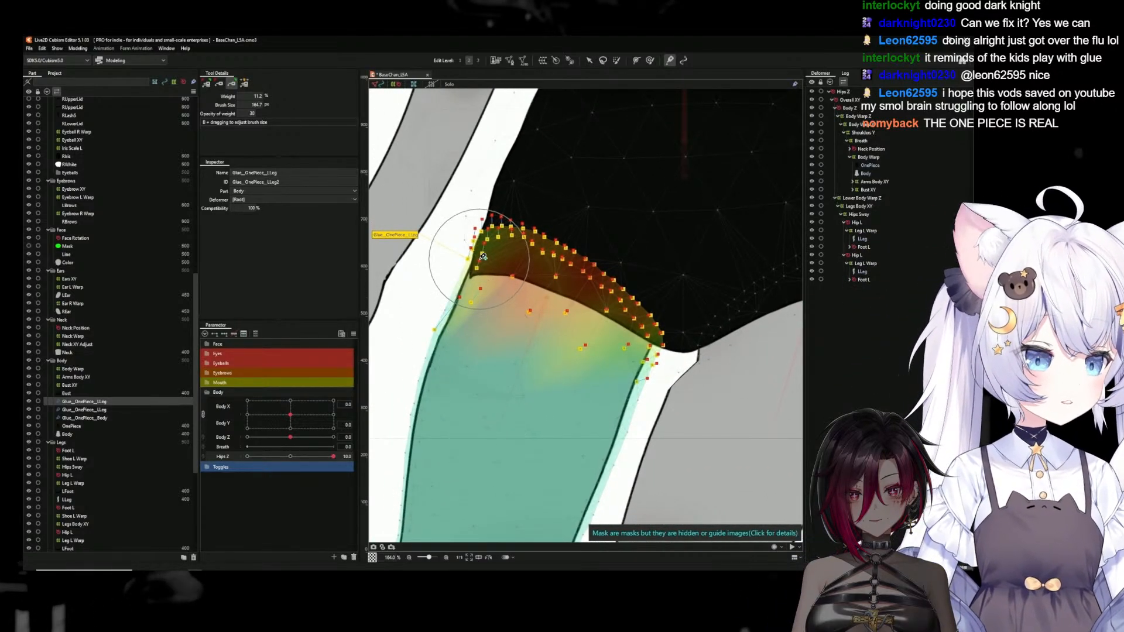
Try repainting the glue weight of both meshes at the outer hip corner, then undo it
click(220, 85)
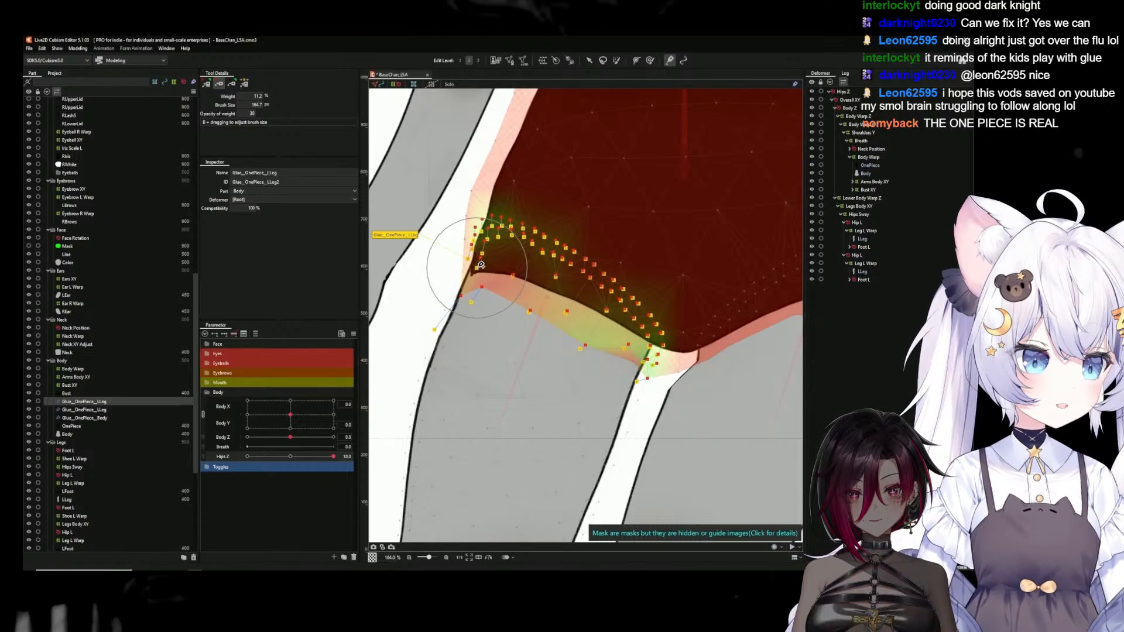
click(206, 83)
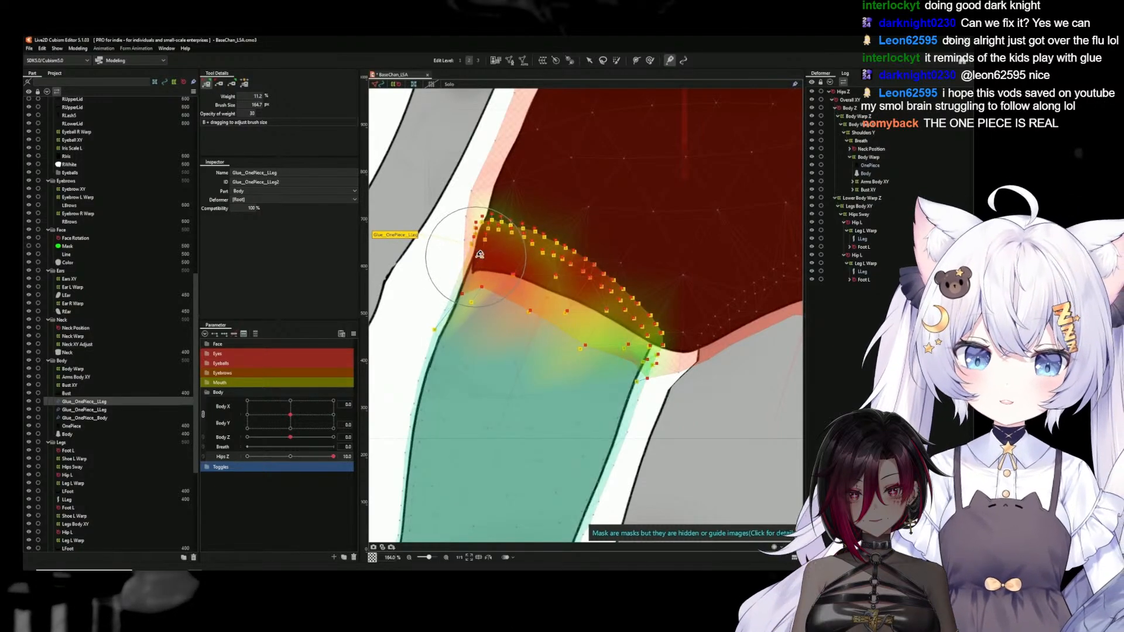
mouse_move(483, 266)
mouse_down()
mouse_move(480, 302)
mouse_move(486, 220)
mouse_move(476, 281)
mouse_move(498, 247)
mouse_move(450, 287)
mouse_move(467, 269)
mouse_up()
key(ctrl+z)
key(ctrl+z)
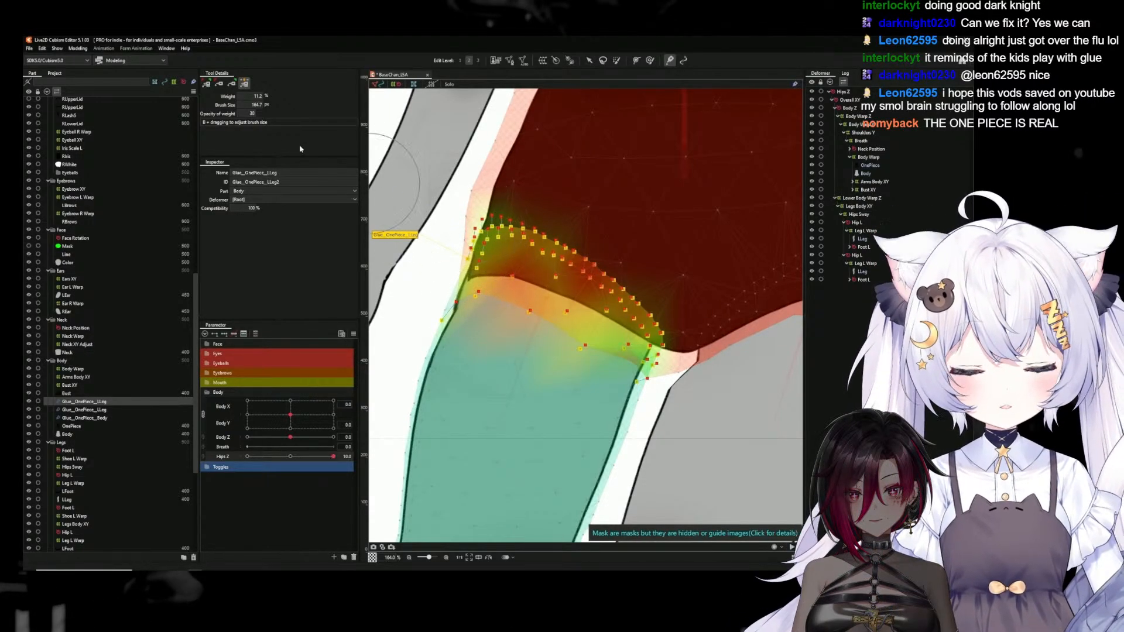
Repaint the glue weight toward the LLeg along the outer edge of the upper thigh
click(233, 87)
mouse_move(456, 246)
mouse_down()
mouse_move(468, 266)
mouse_move(484, 227)
mouse_move(502, 295)
mouse_move(480, 284)
mouse_move(462, 304)
mouse_move(496, 322)
mouse_up()
scroll(612, 413, down, 5)
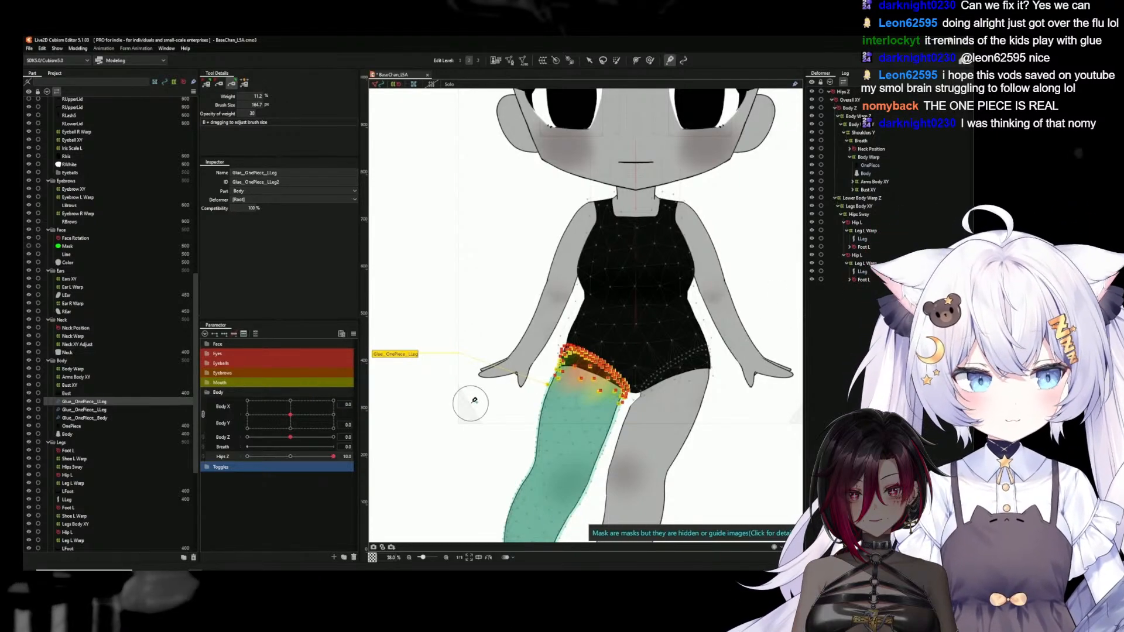
Select the glue joining the OnePiece to the opposite LLeg and set Hips Z to -10 to check its hip seam
click(589, 61)
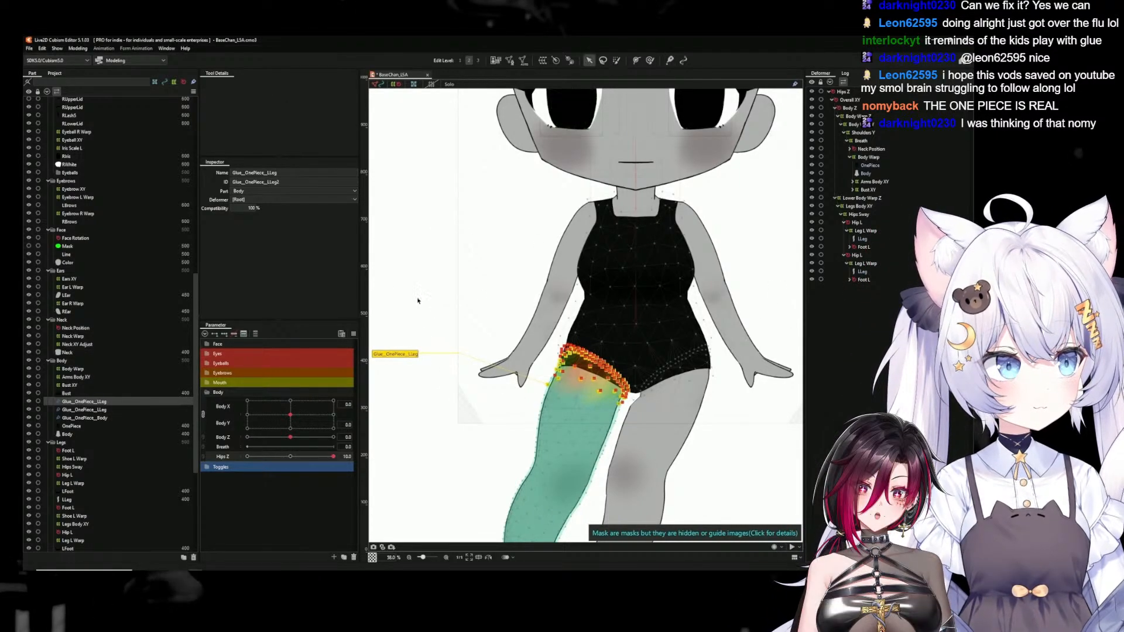
click(673, 405)
click(683, 416)
click(777, 355)
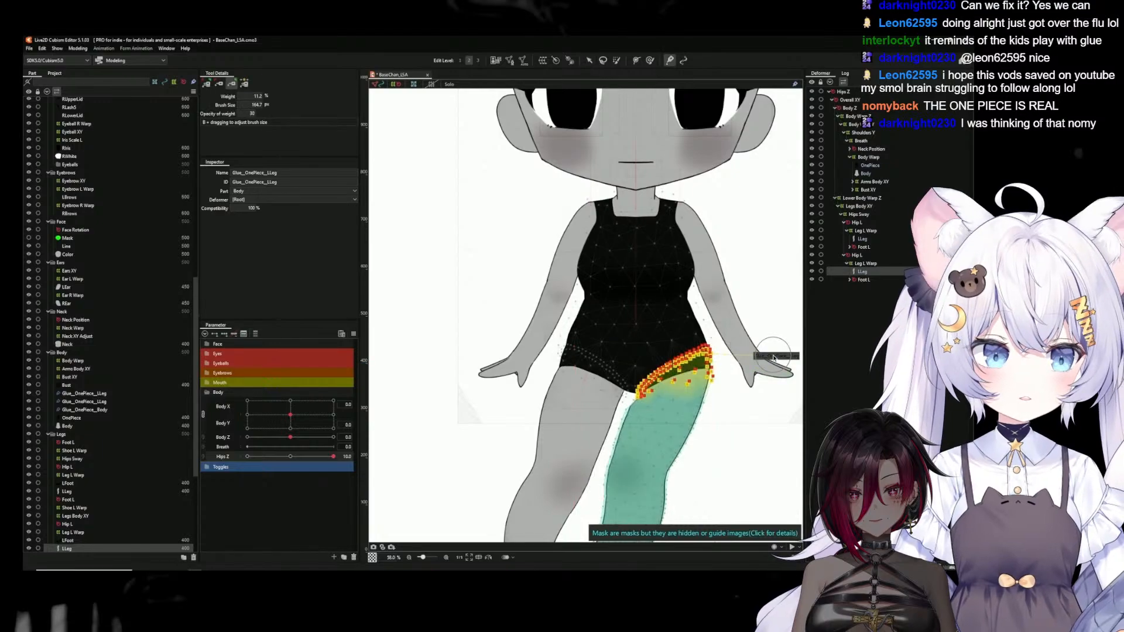
scroll(713, 392, up, 2)
scroll(713, 394, up, 2)
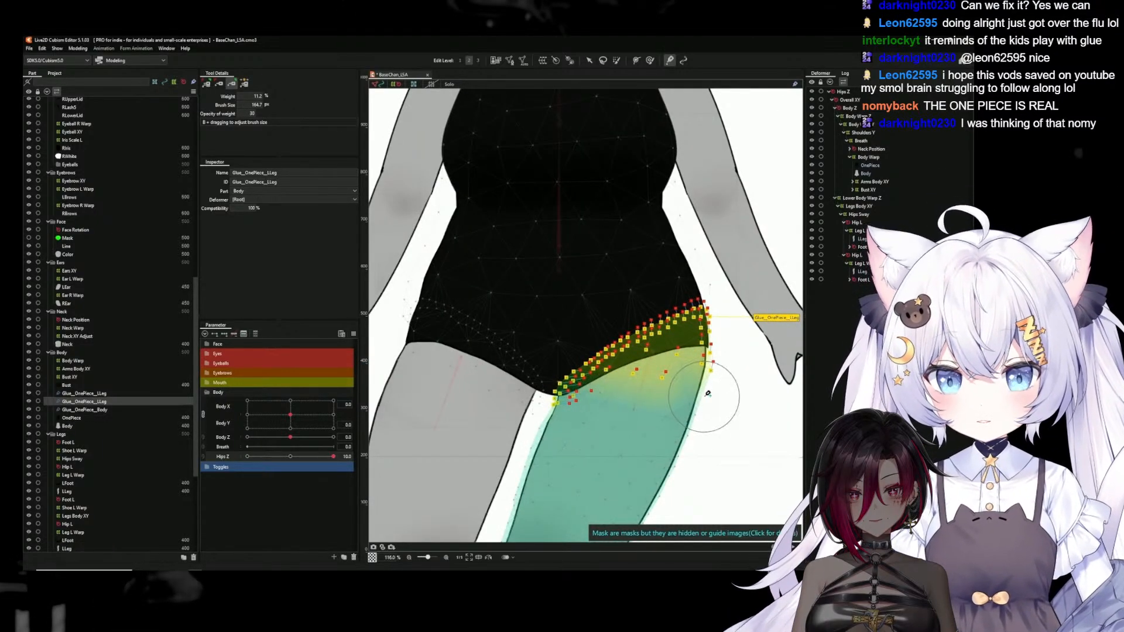
click(247, 458)
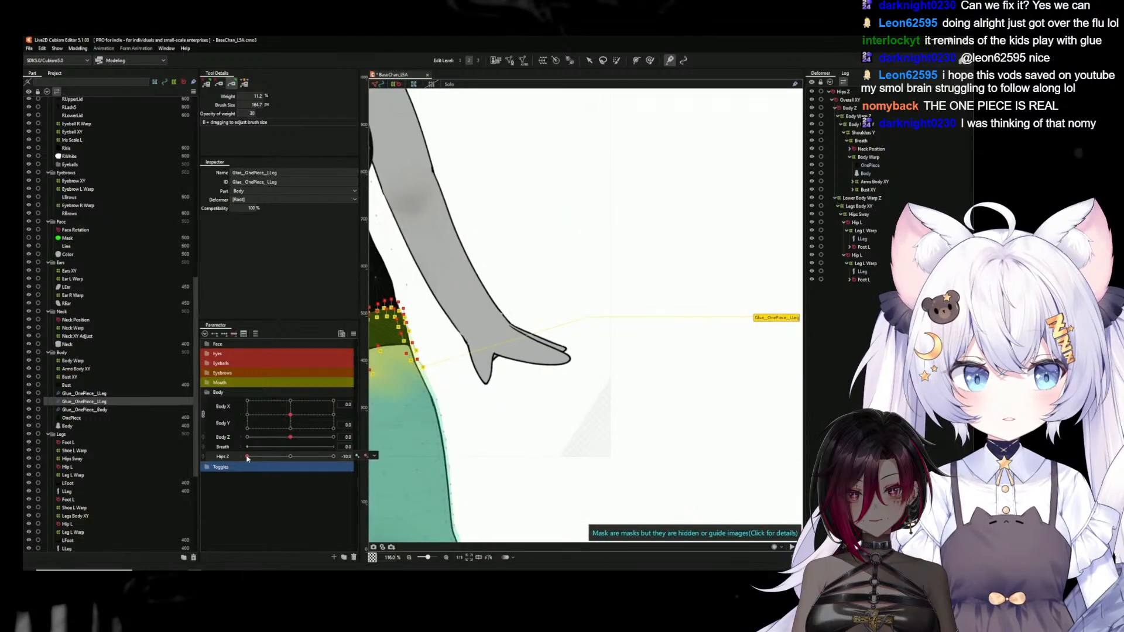
drag(469, 381, 700, 382)
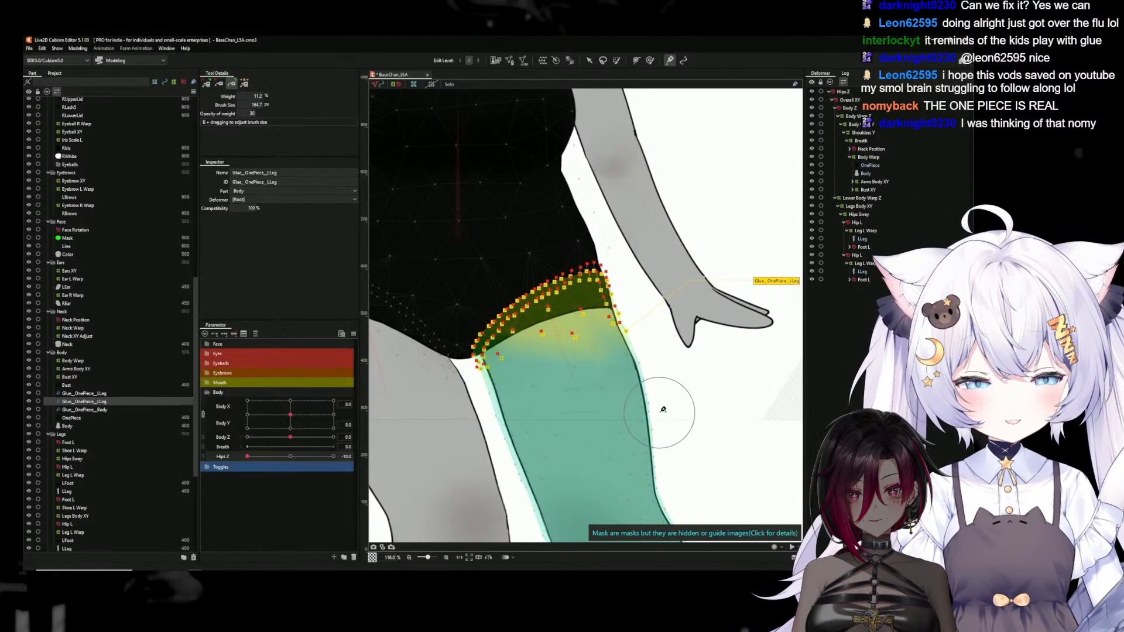
Clear the selection, check the whole figure's hip deformation, and reset Hips Z to 0
scroll(663, 410, down, 8)
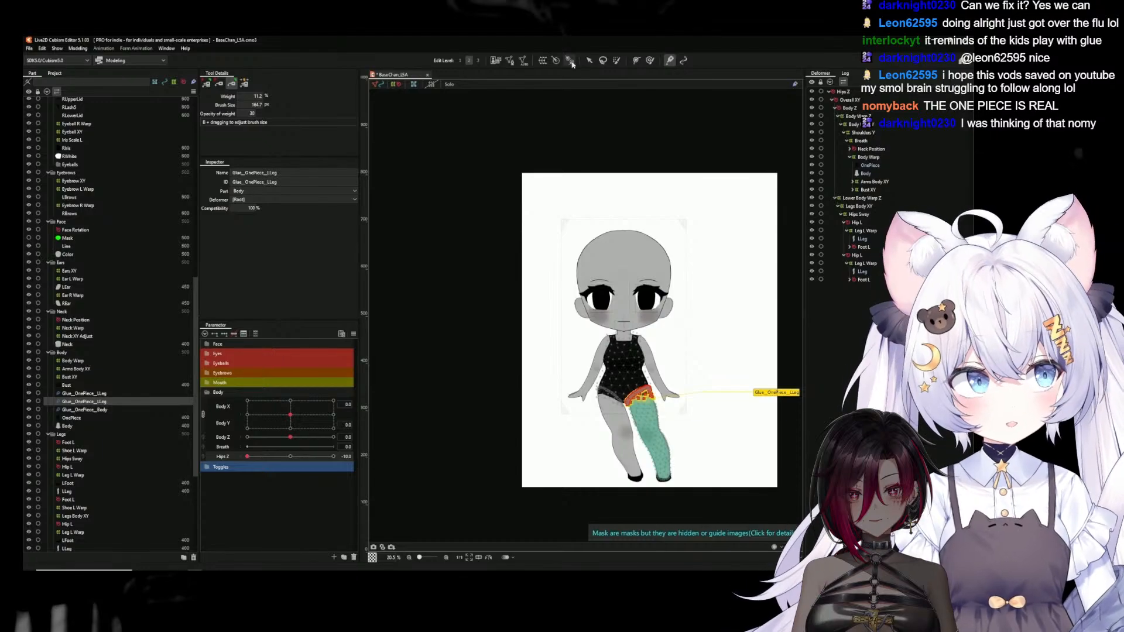
click(589, 60)
click(547, 165)
scroll(646, 369, up, 2)
drag(718, 379, 658, 319)
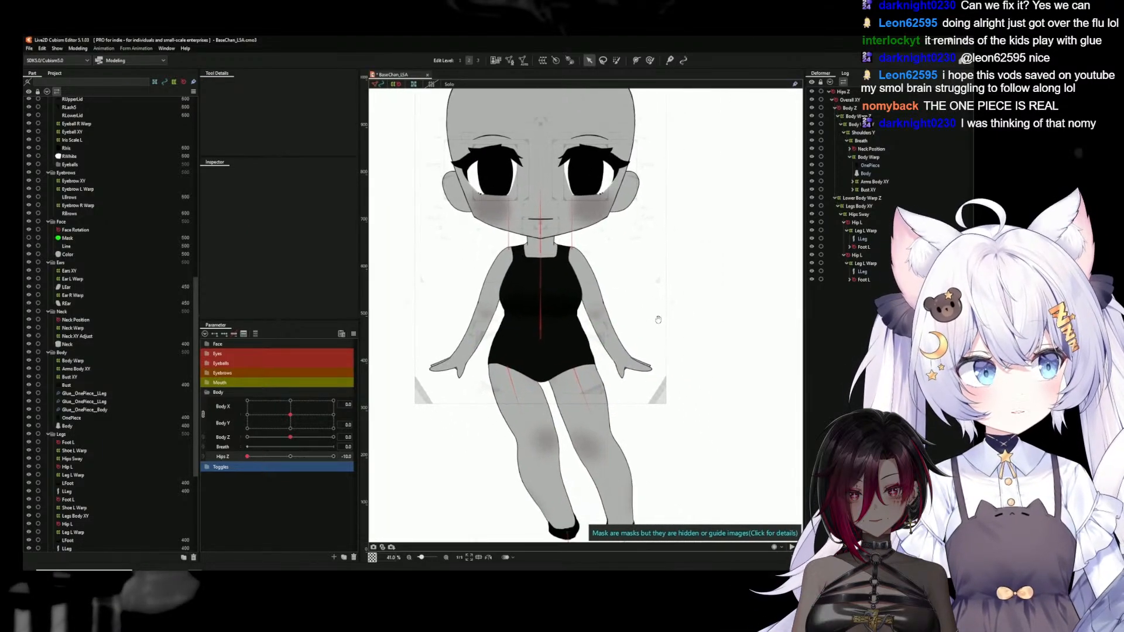
scroll(659, 320, down, 2)
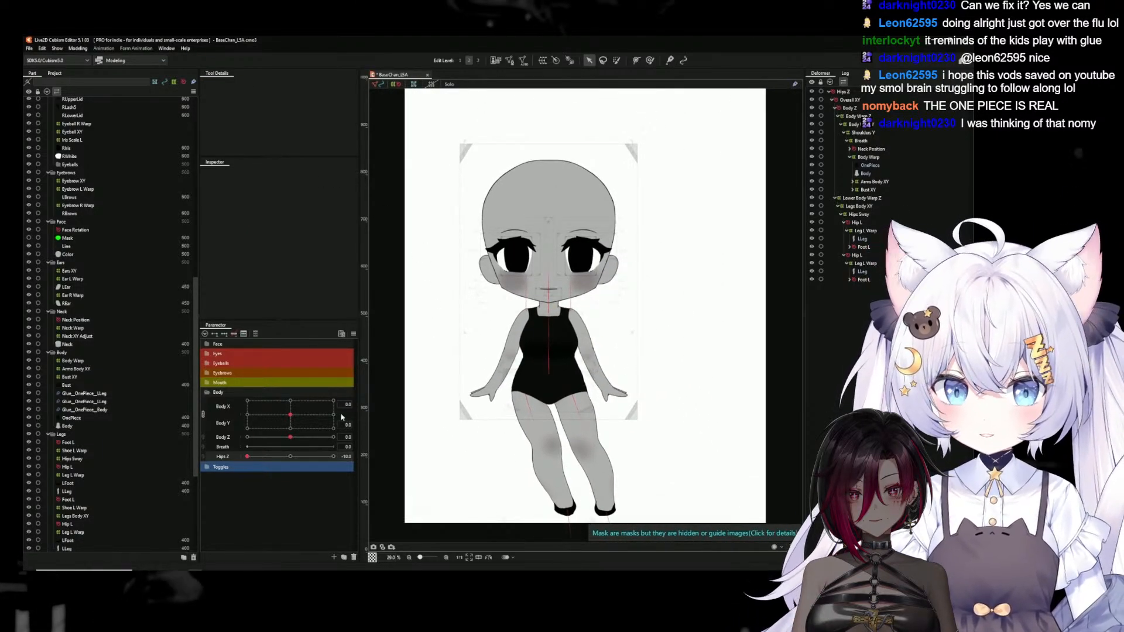
click(291, 457)
Preview the whole model's movement in the physics settings by making it follow the pointer, then close the preview
click(78, 49)
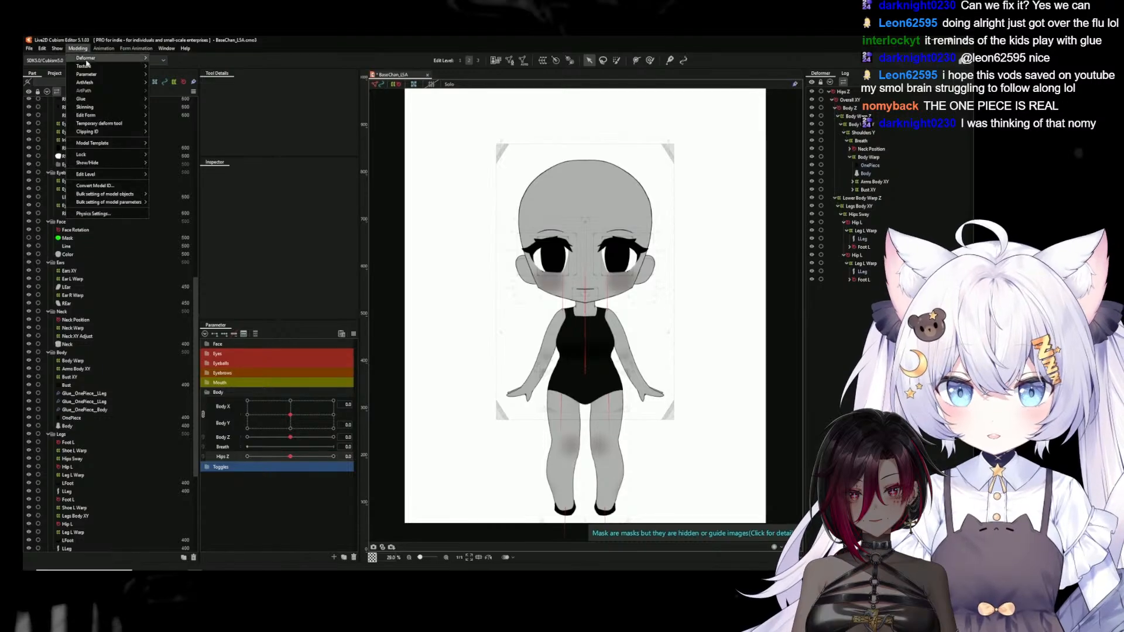
click(94, 214)
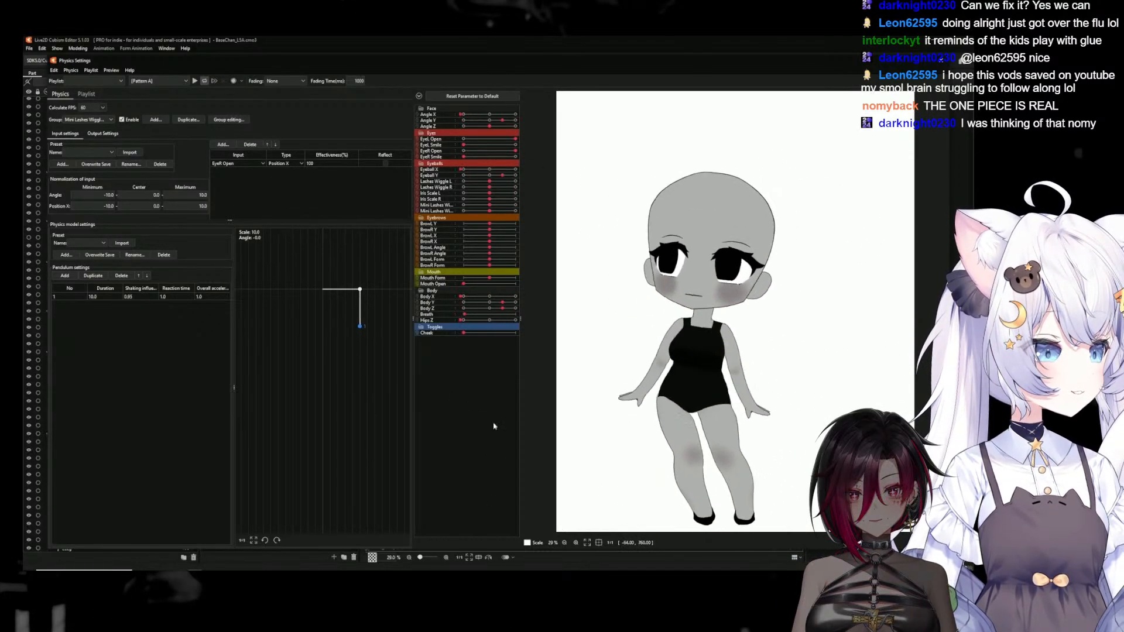
drag(613, 521, 353, 487)
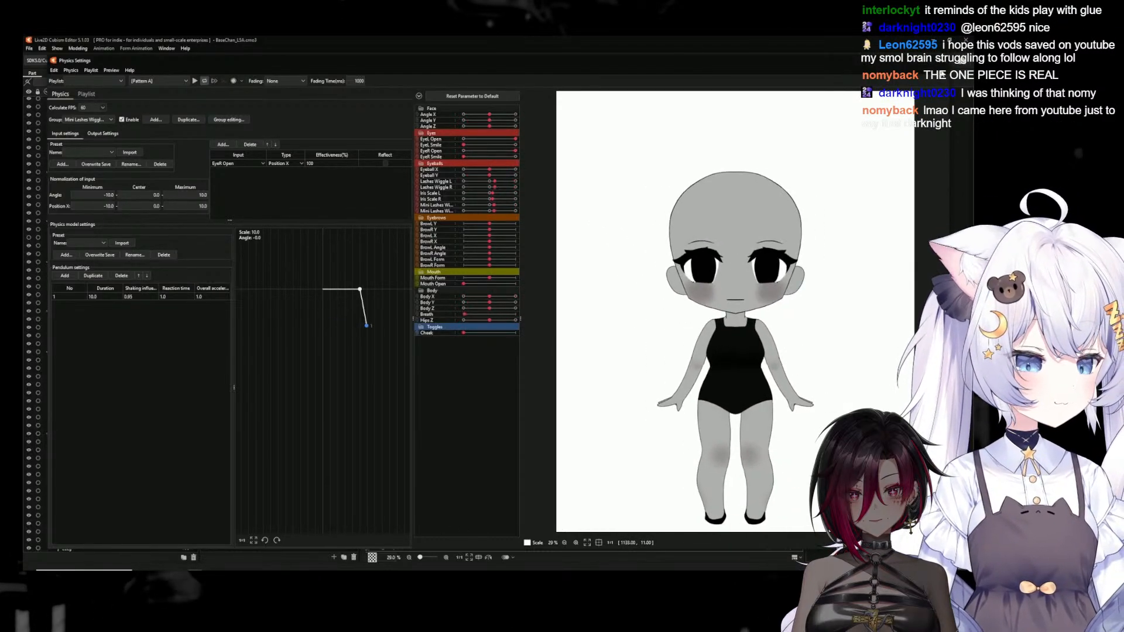
click(943, 63)
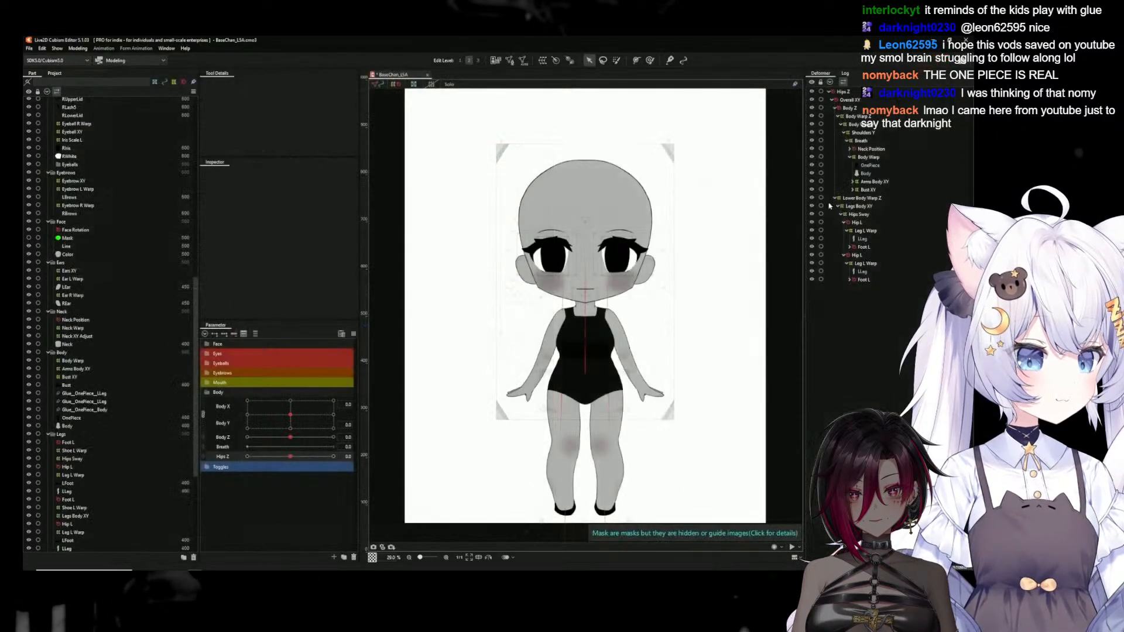
Pose the figure with Hips Z at 10 and Body Z at -10 to test the combined hip deformation
click(577, 374)
scroll(621, 419, up, 3)
drag(634, 424, 577, 391)
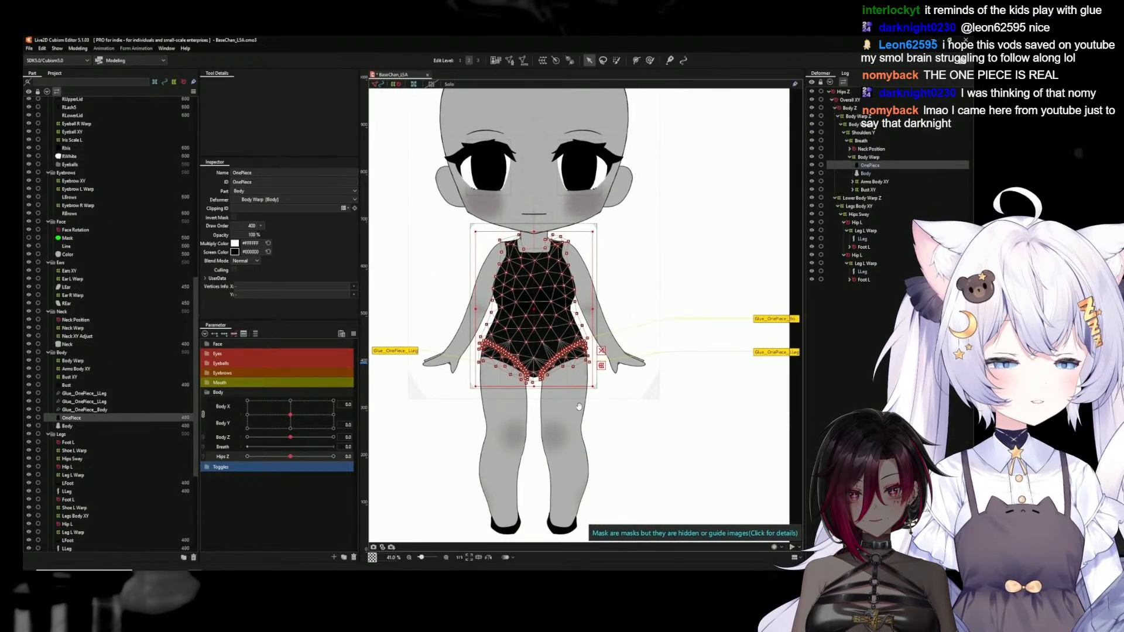
drag(291, 457, 352, 459)
click(416, 452)
click(290, 456)
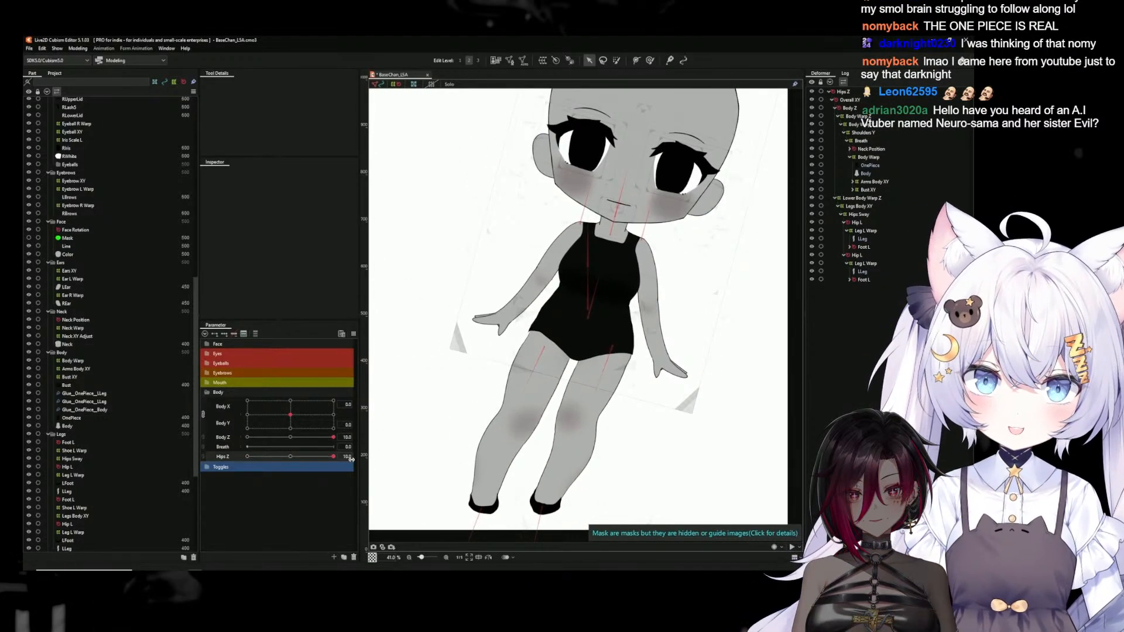
drag(334, 438, 249, 439)
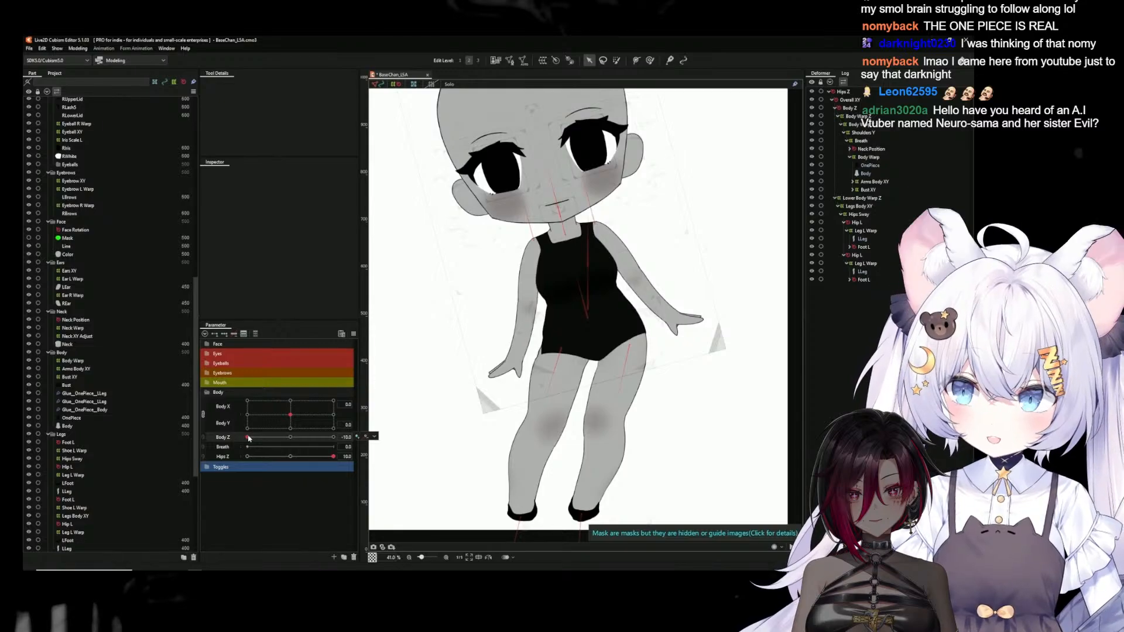
Select the OnePiece's glue to the leg with the distorted hip and paint its weight toward the OnePiece at the outer hip corner
click(555, 346)
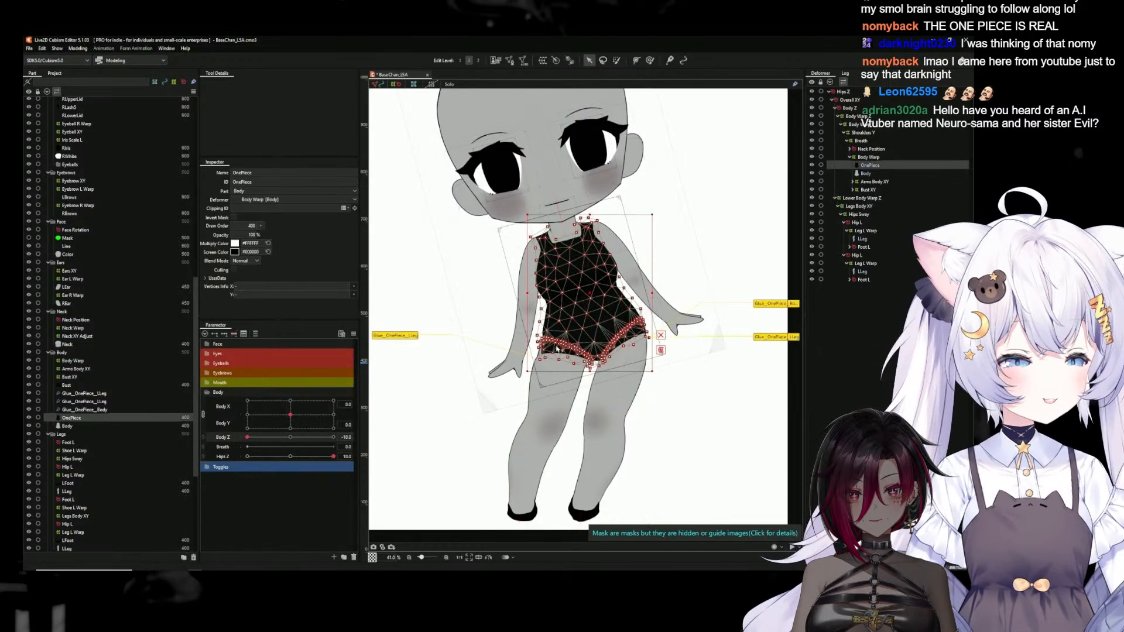
scroll(556, 354, up, 3)
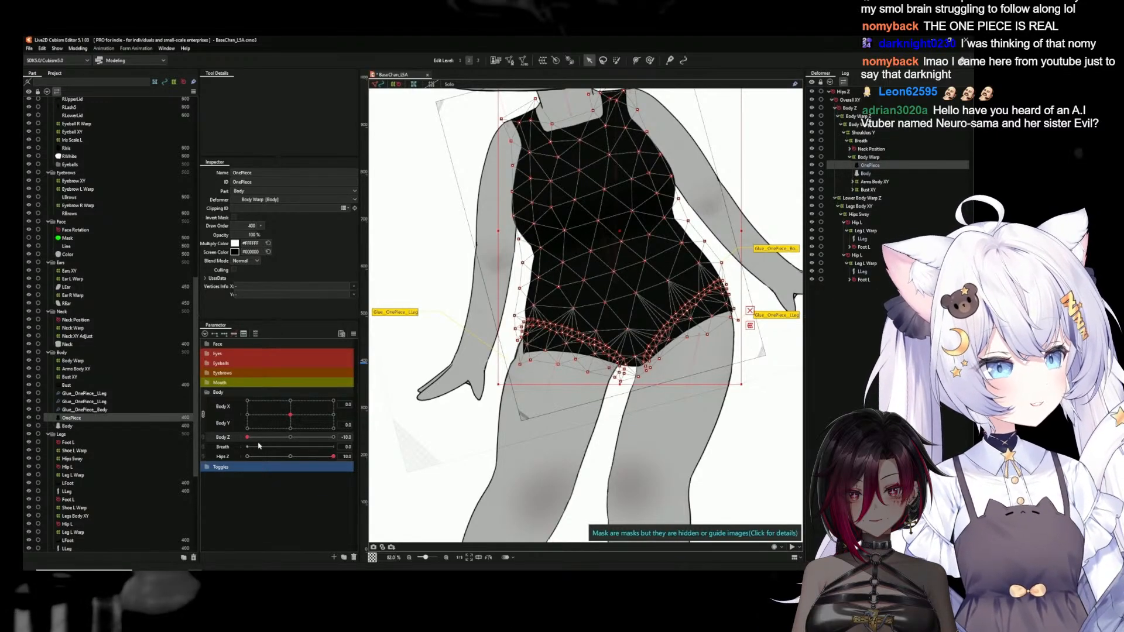
click(413, 314)
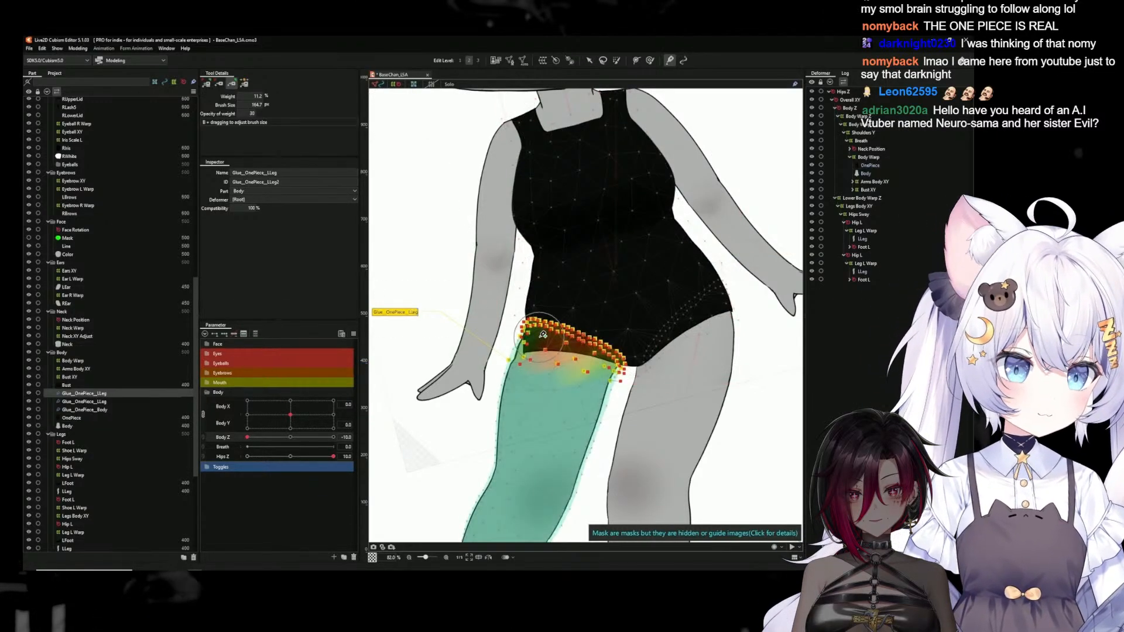
scroll(543, 334, up, 3)
click(225, 86)
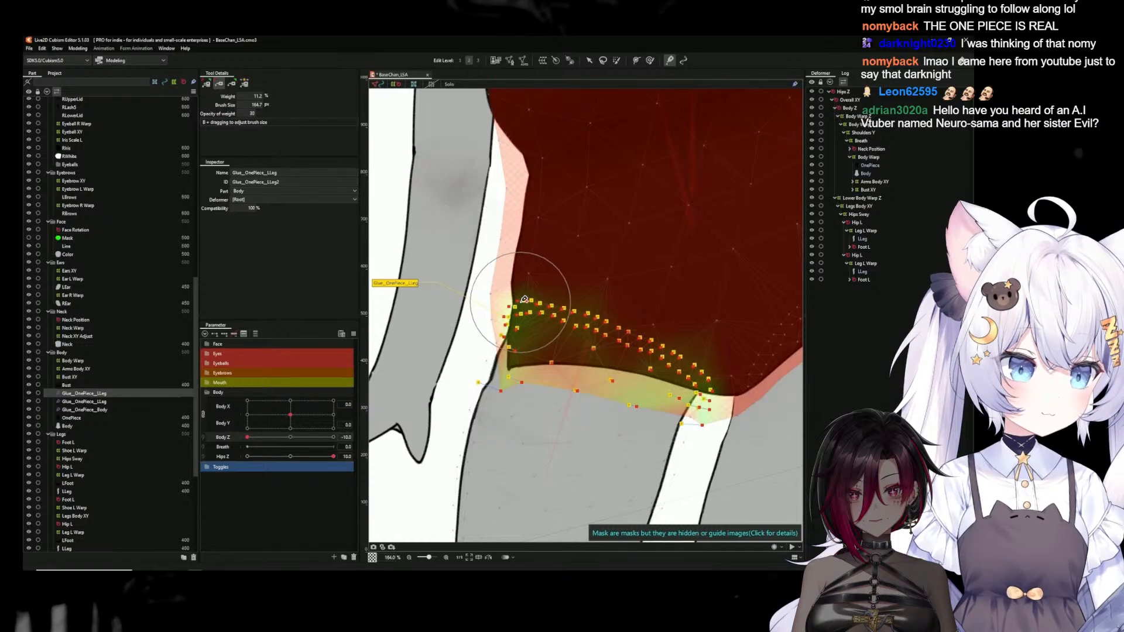
mouse_move(519, 300)
mouse_down()
mouse_move(512, 313)
mouse_move(548, 299)
mouse_up()
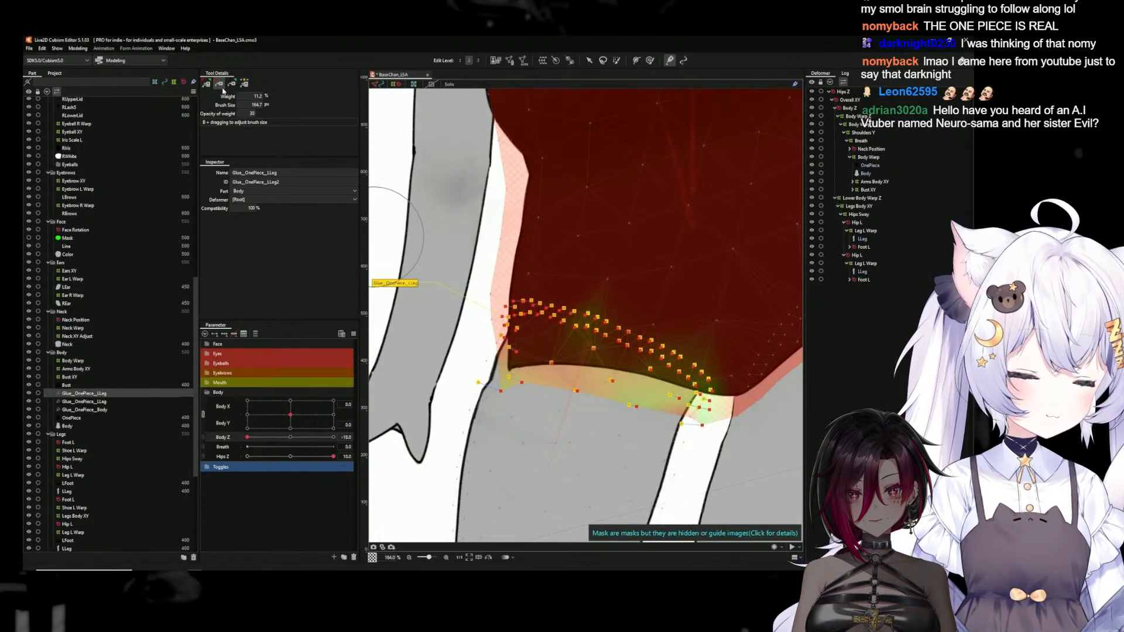
Try further glue weight strokes on the LLeg and both meshes at the outer hip corner, then undo them
click(232, 83)
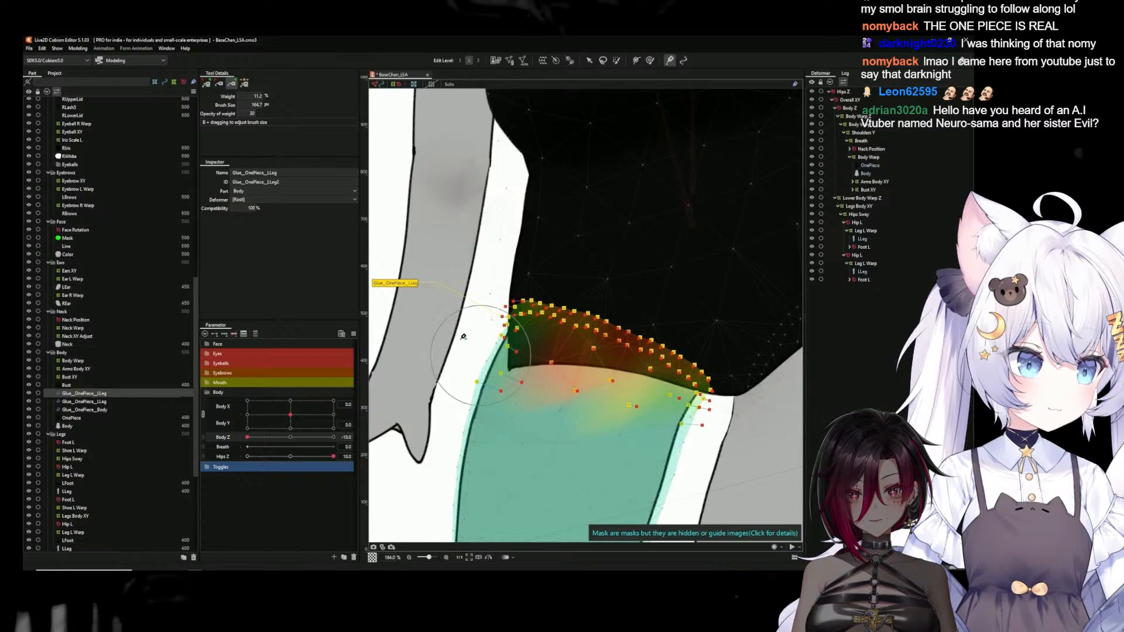
click(245, 83)
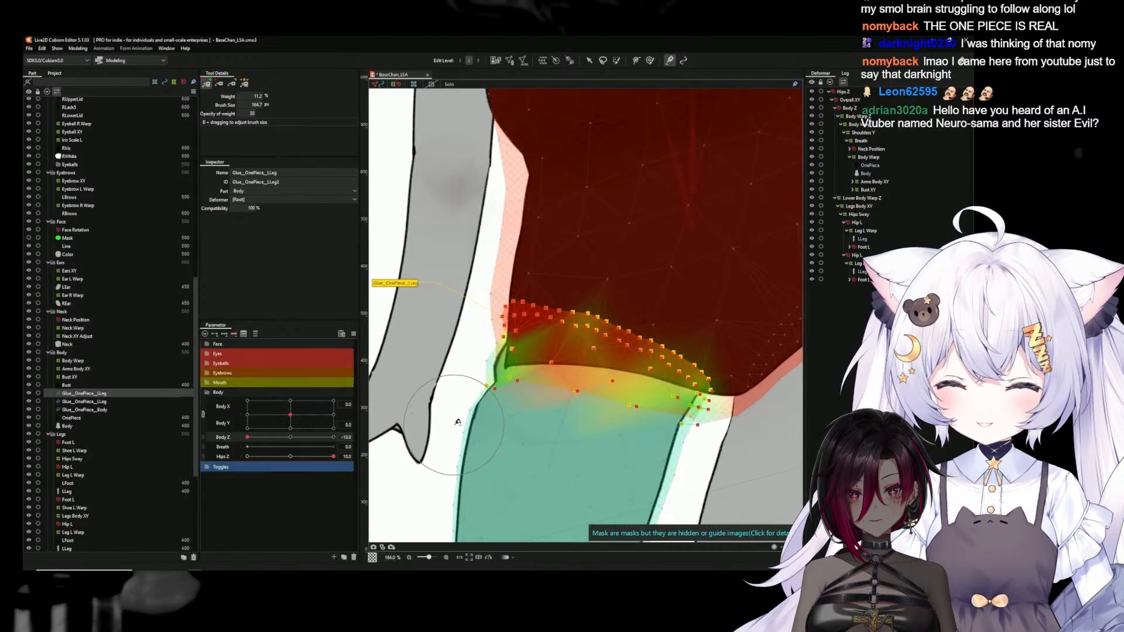
mouse_move(479, 362)
mouse_down()
mouse_move(490, 319)
mouse_move(490, 377)
mouse_move(506, 309)
mouse_move(507, 377)
mouse_move(515, 297)
mouse_up()
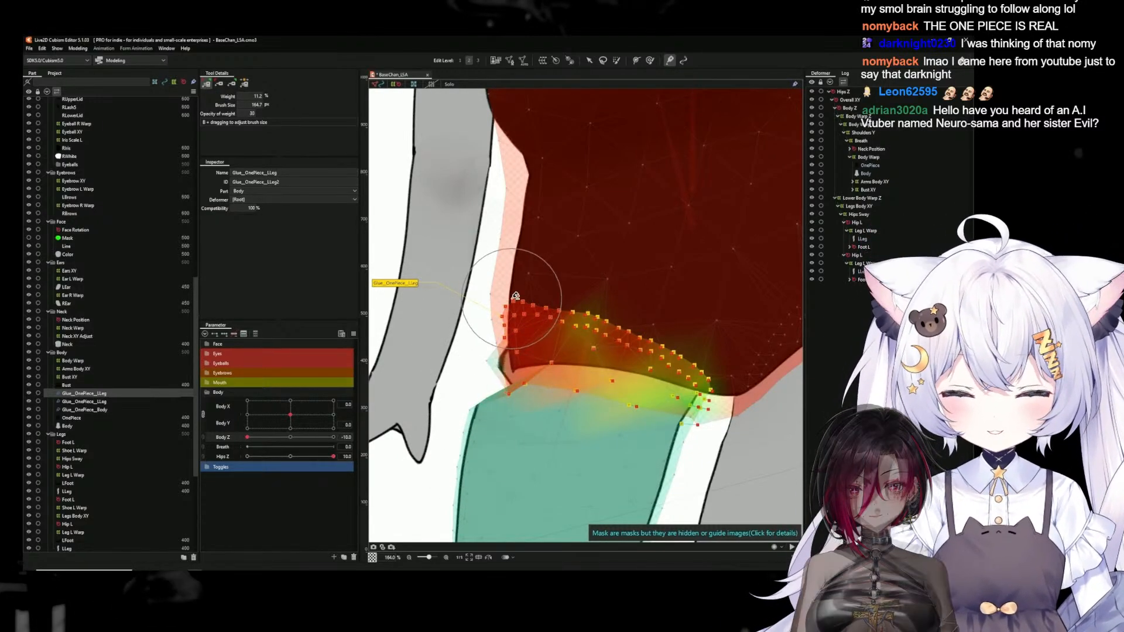
key(ctrl+z)
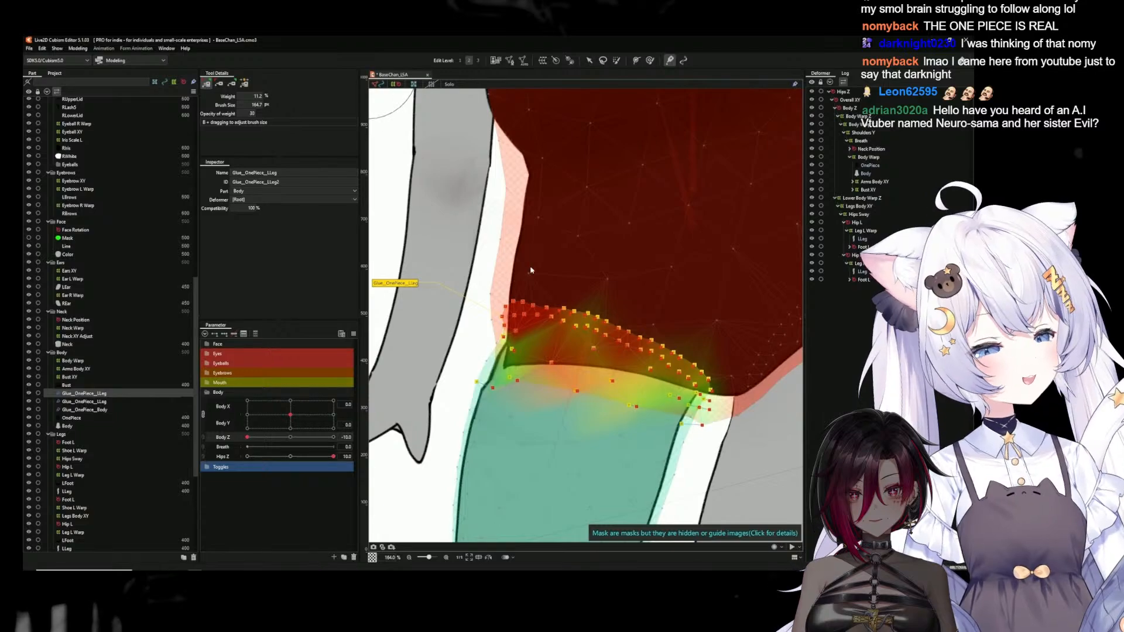
key(ctrl+z)
key(ctrl+z)
key(ctrl+z)
key(ctrl+z)
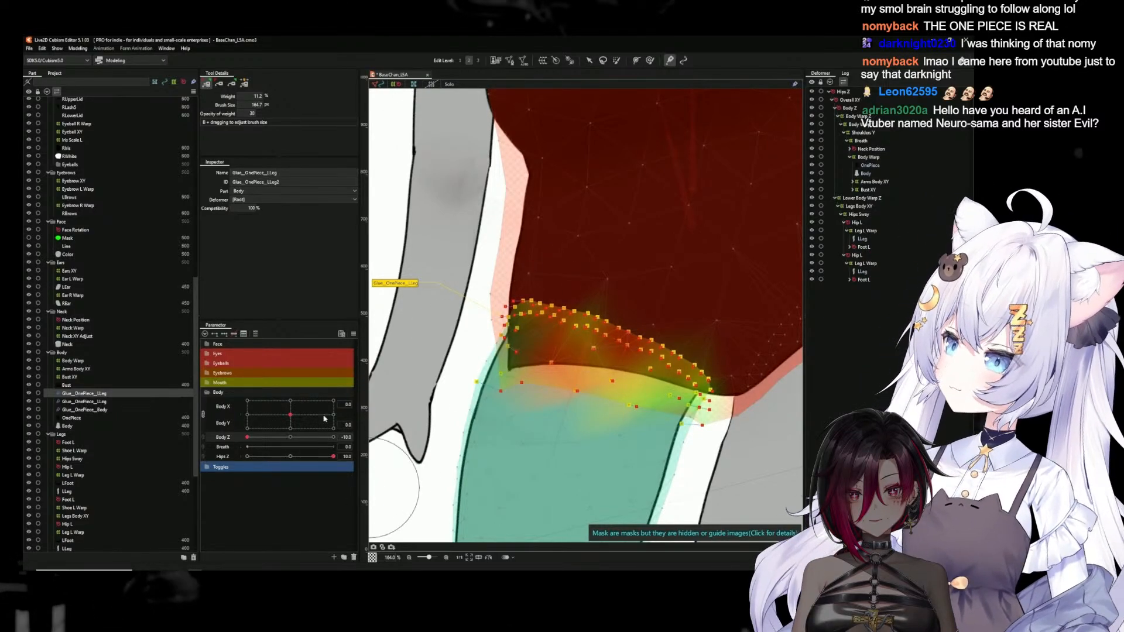
Check the OnePiece mesh and the Body Warp, Bust XY and Arms Body XY deformers around the hip
click(588, 61)
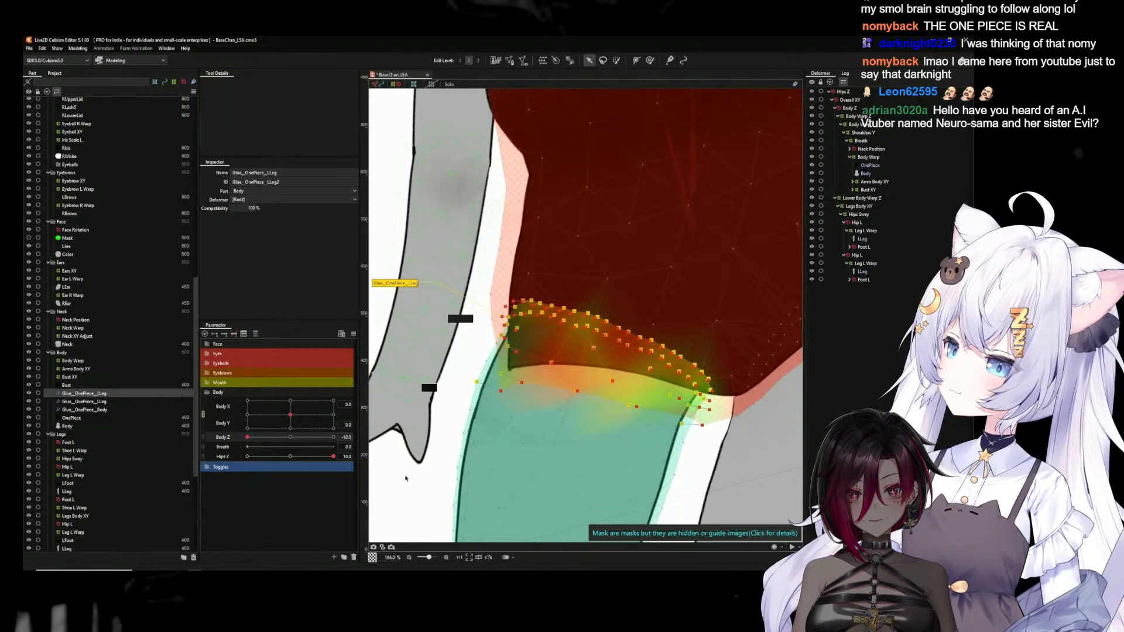
click(579, 329)
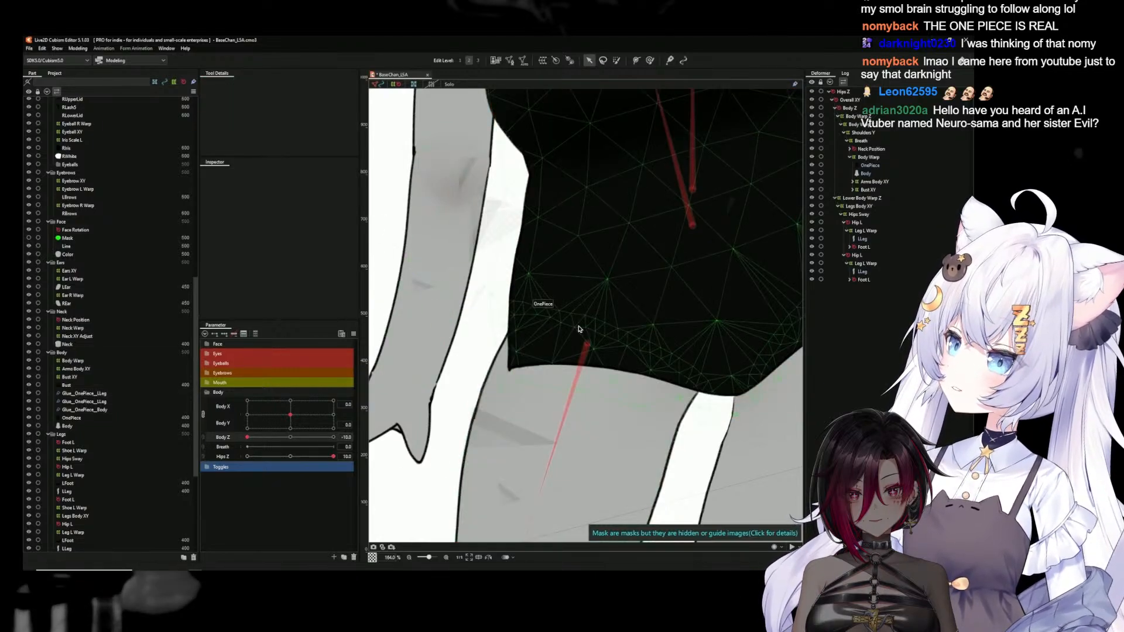
click(870, 158)
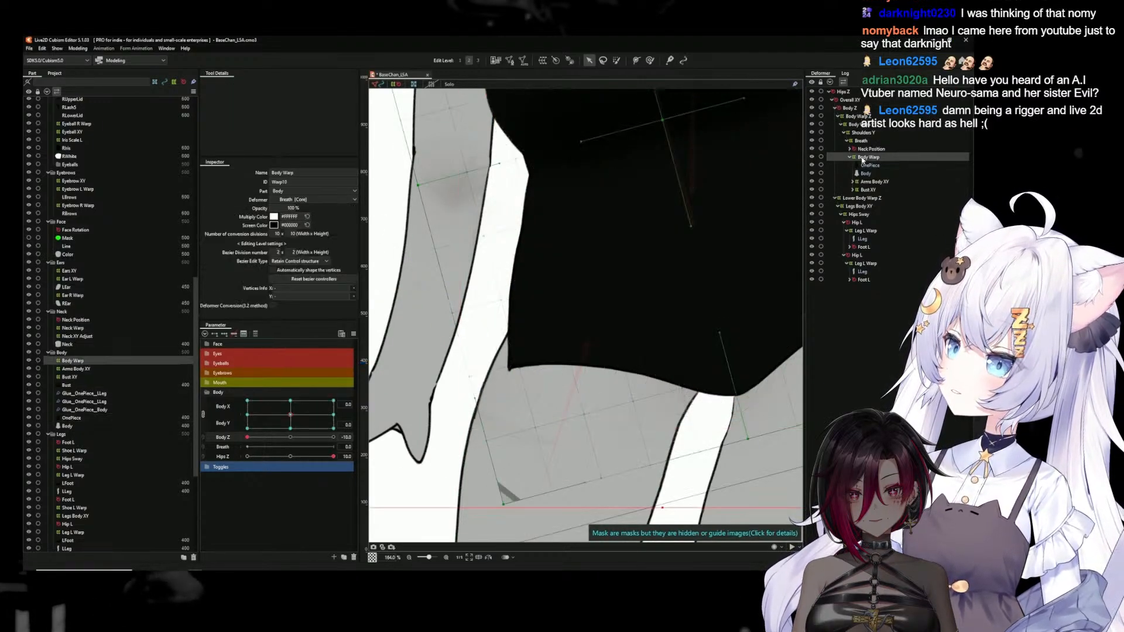
click(861, 190)
click(862, 182)
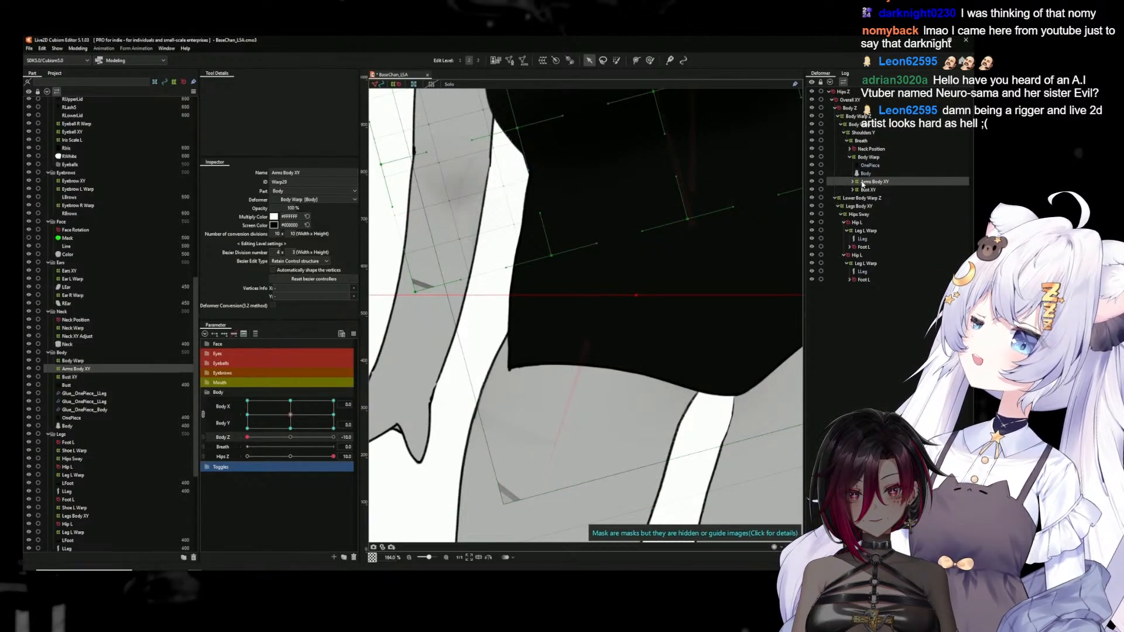
Select all deformers keyed to Body Z and set Body Z to -10
click(291, 437)
click(375, 437)
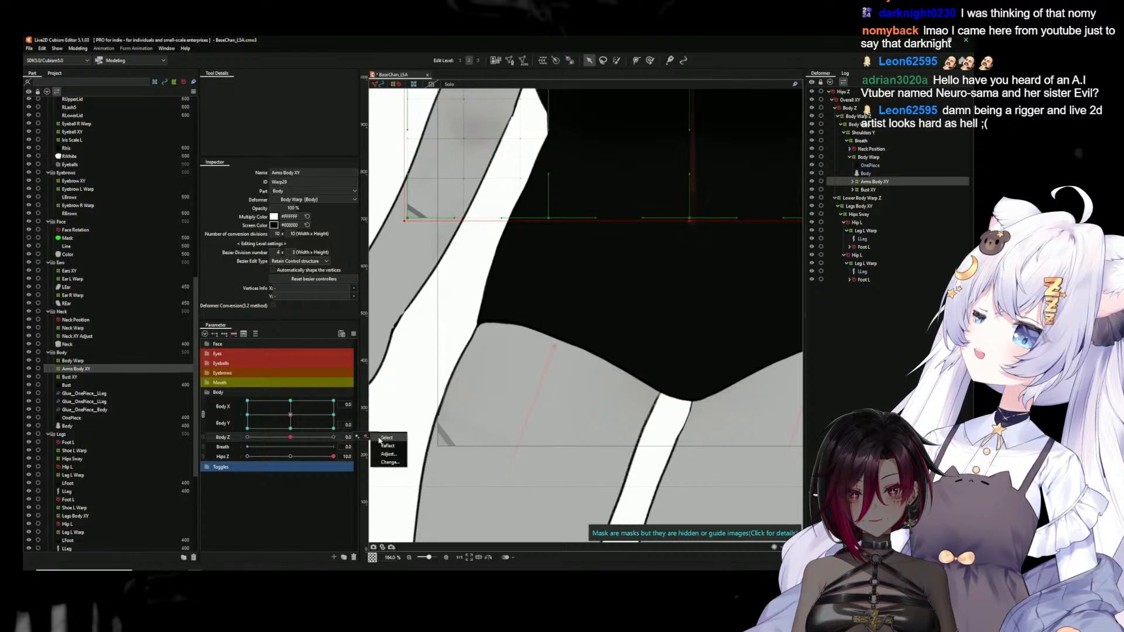
click(380, 440)
click(247, 438)
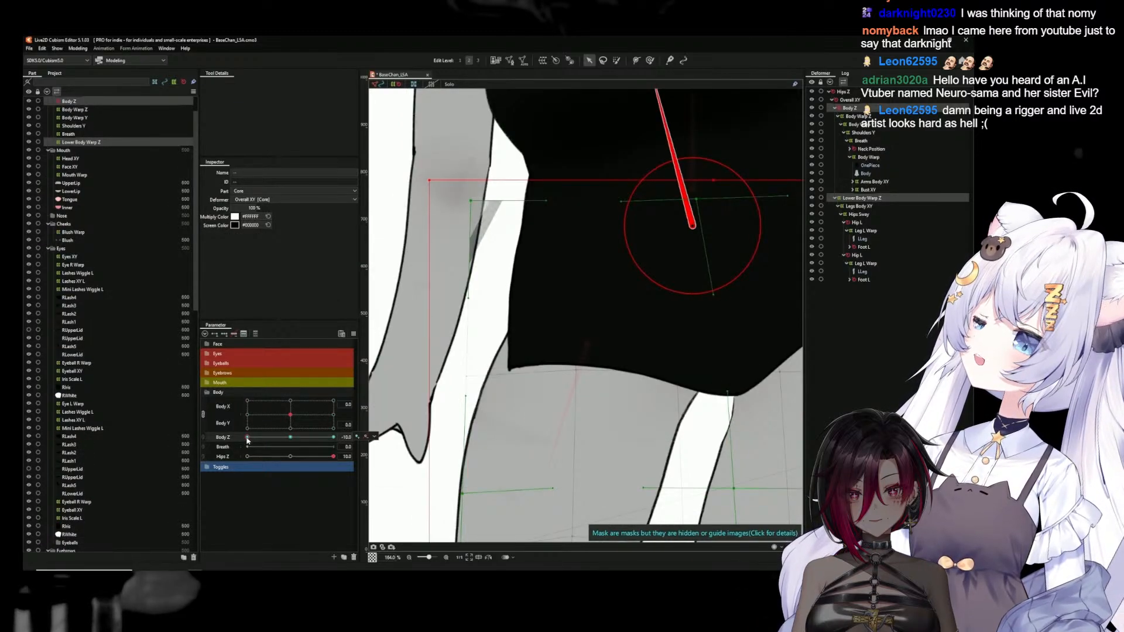
Select only Lower Body Warp Z and set its conversion divisions to 10 x 10
click(862, 199)
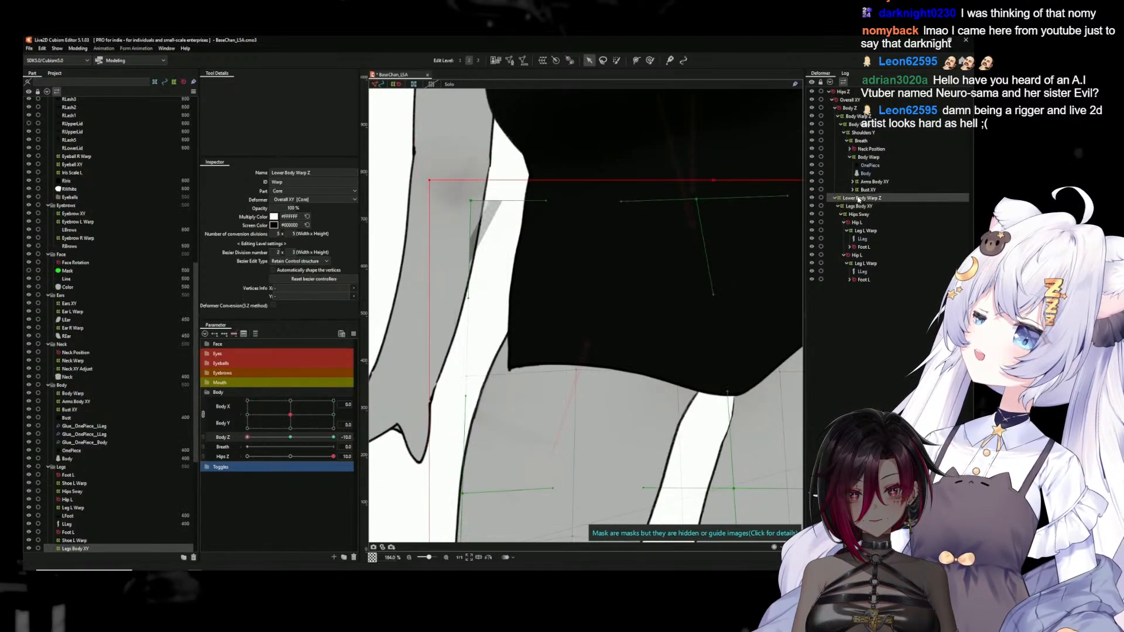
scroll(615, 289, down, 2)
scroll(616, 289, down, 3)
scroll(616, 289, up, 3)
drag(657, 295, 552, 320)
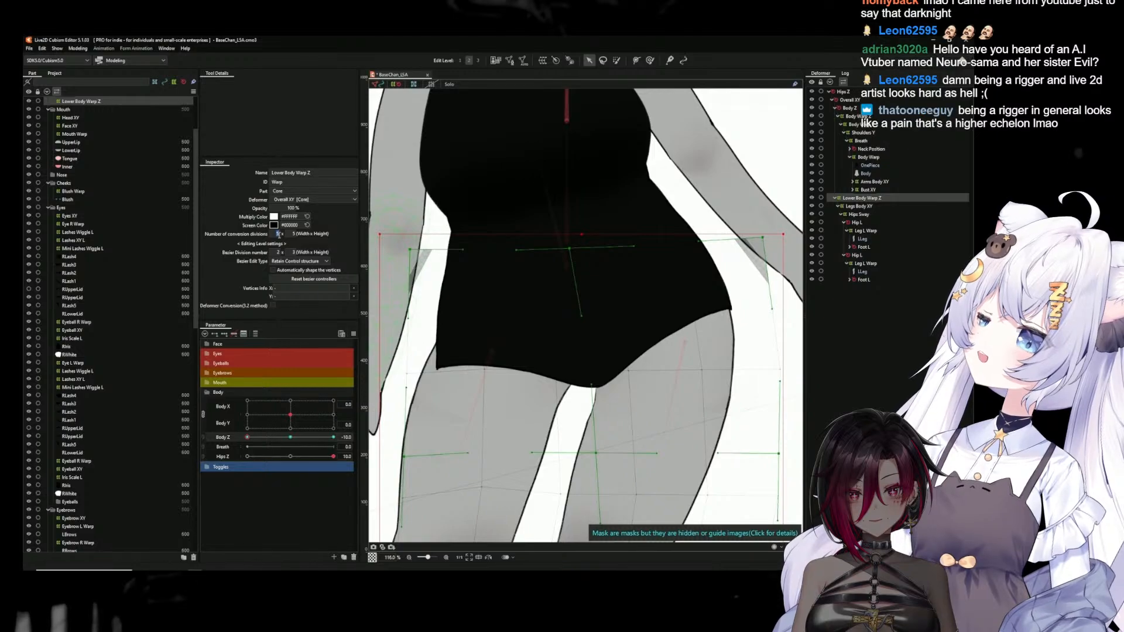
click(296, 234)
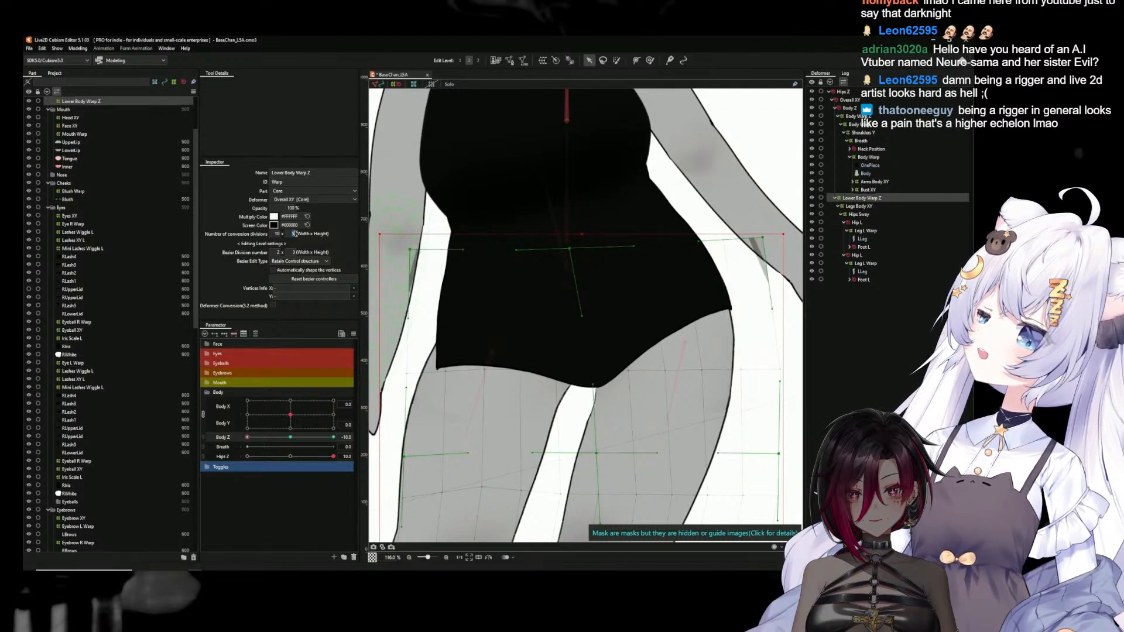
text(10)
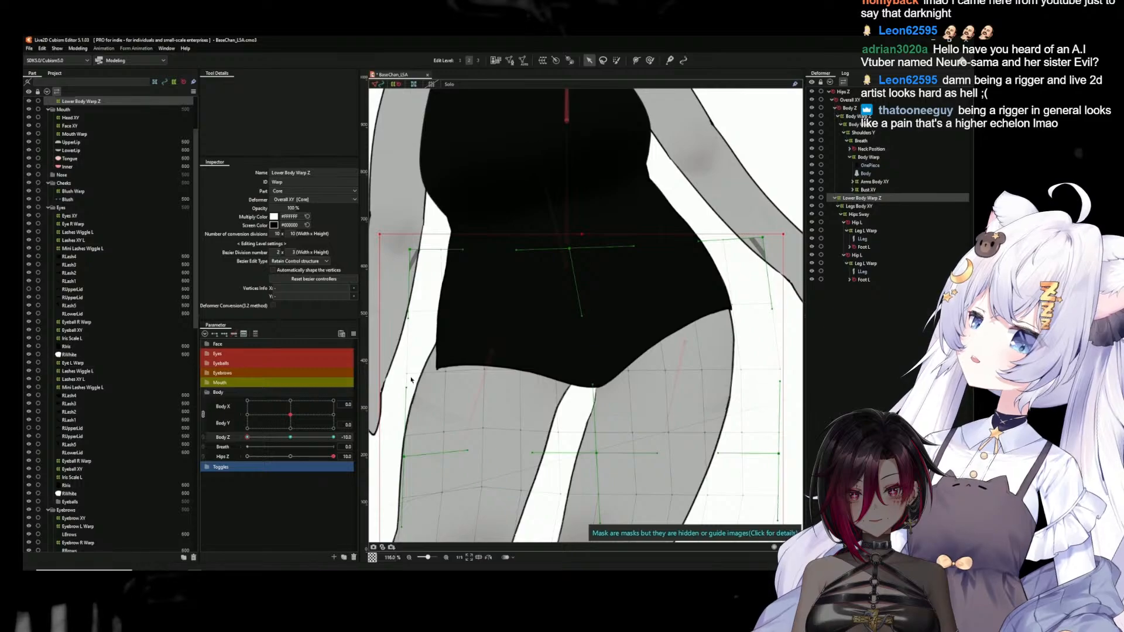
Move Lower Body Warp Z's bezier points and handles inward along the distorted outer hip and upper thigh at Body Z -10
drag(408, 377, 420, 377)
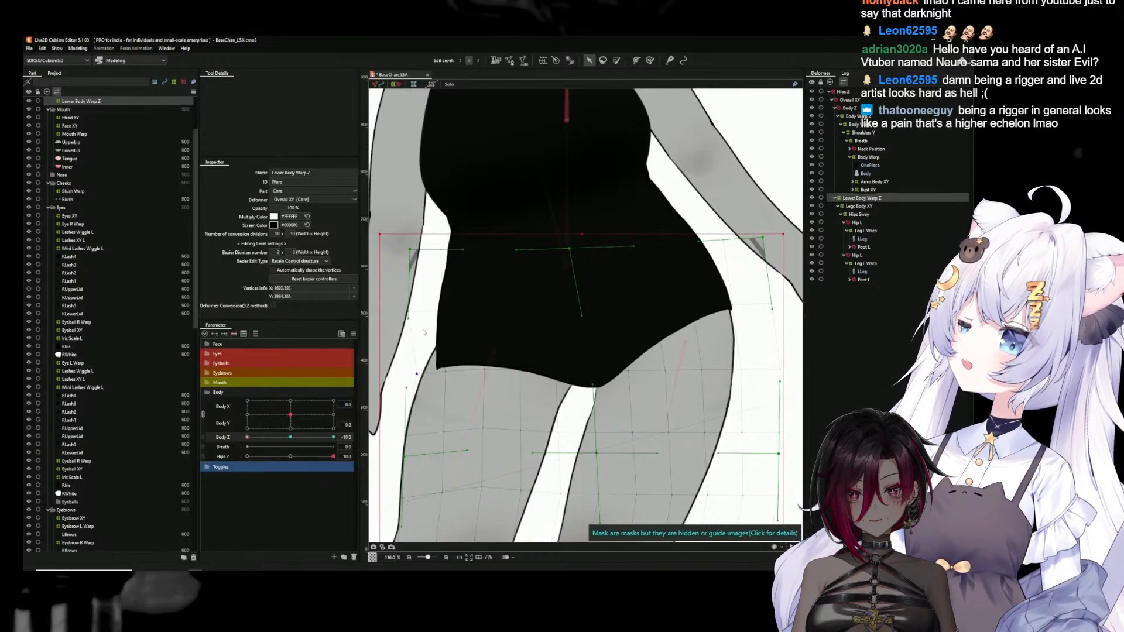
drag(410, 250, 429, 254)
drag(416, 389, 487, 414)
drag(426, 251, 435, 252)
Deselect the warp and check the hips at Body Z -10 with Hips Z at 10 and 0, leaving Hips Z at 0
scroll(546, 424, down, 4)
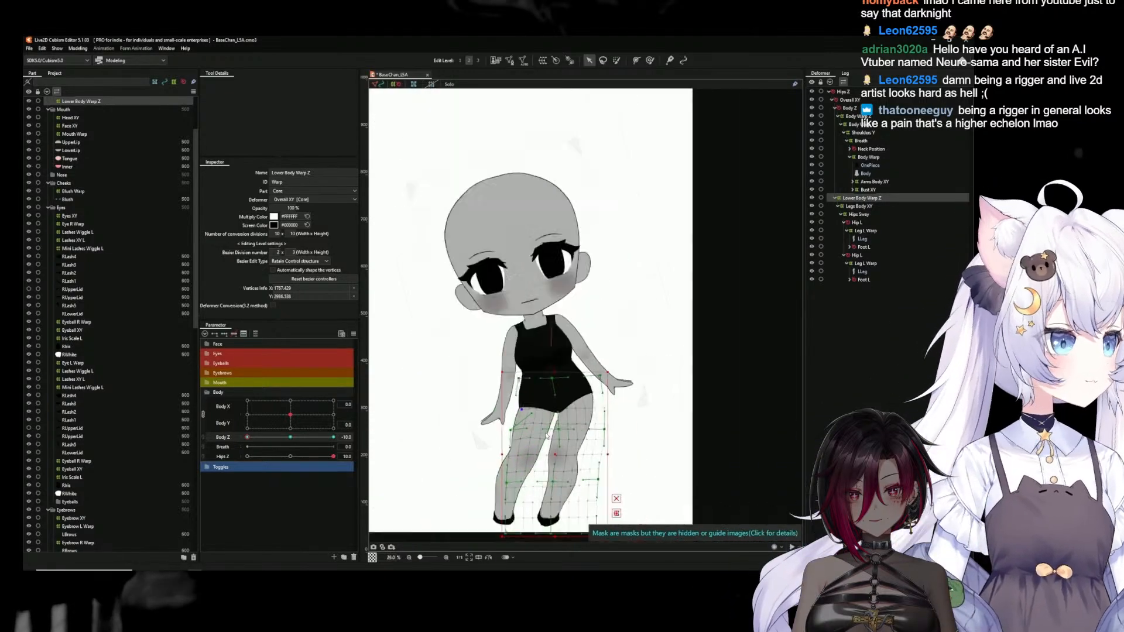
click(432, 470)
scroll(566, 466, down, 1)
scroll(566, 466, up, 1)
drag(566, 466, 578, 458)
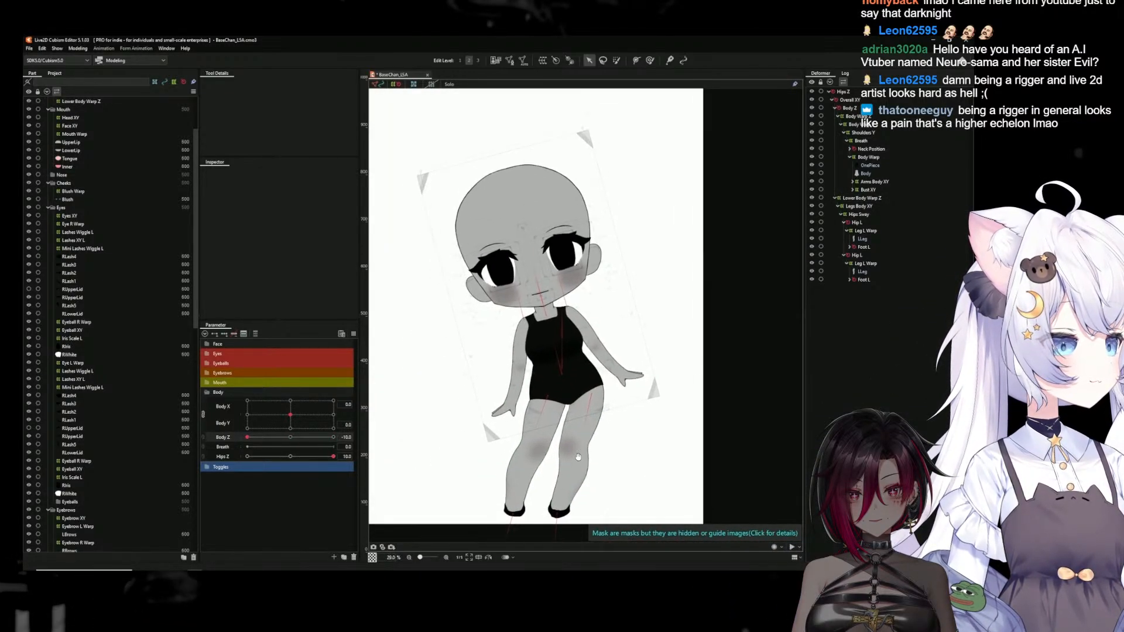
drag(302, 438, 192, 443)
click(292, 456)
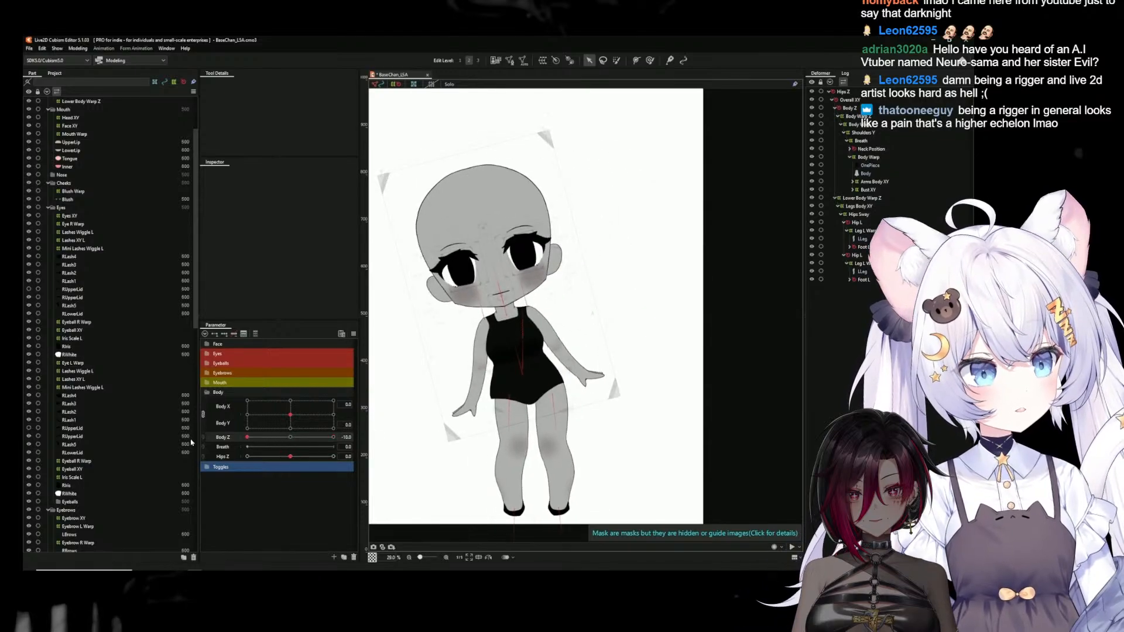
drag(299, 462, 362, 466)
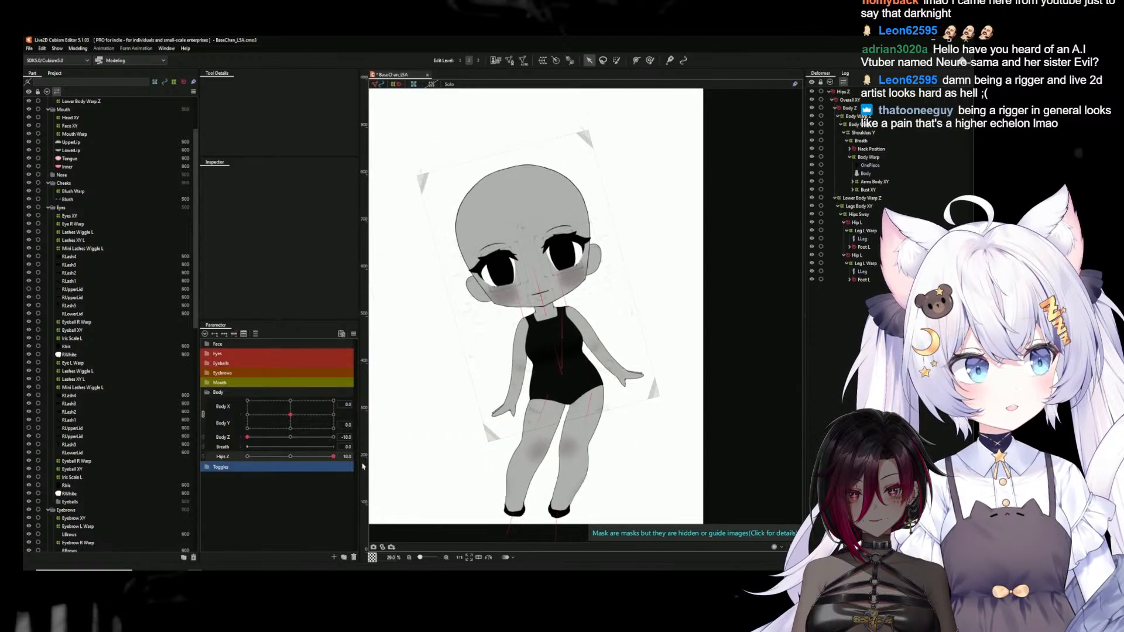
click(290, 458)
drag(291, 438, 217, 438)
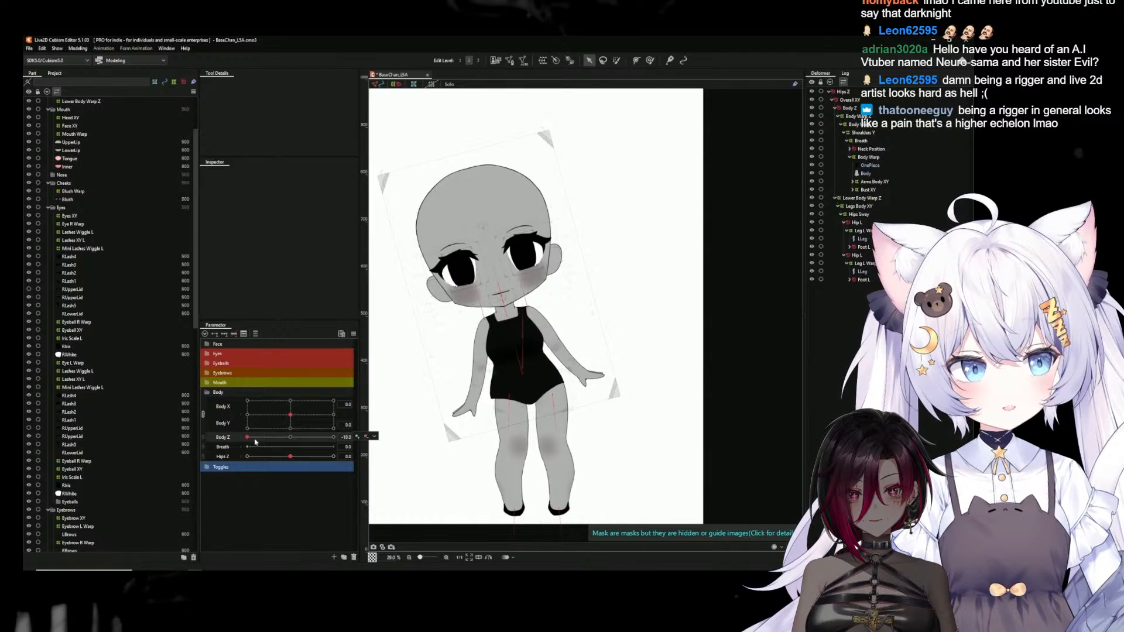
Examine the OnePiece mesh and its Body Warp deformer around the hips in the Body Z -10 pose
click(497, 394)
scroll(497, 411, up, 3)
drag(542, 434, 520, 368)
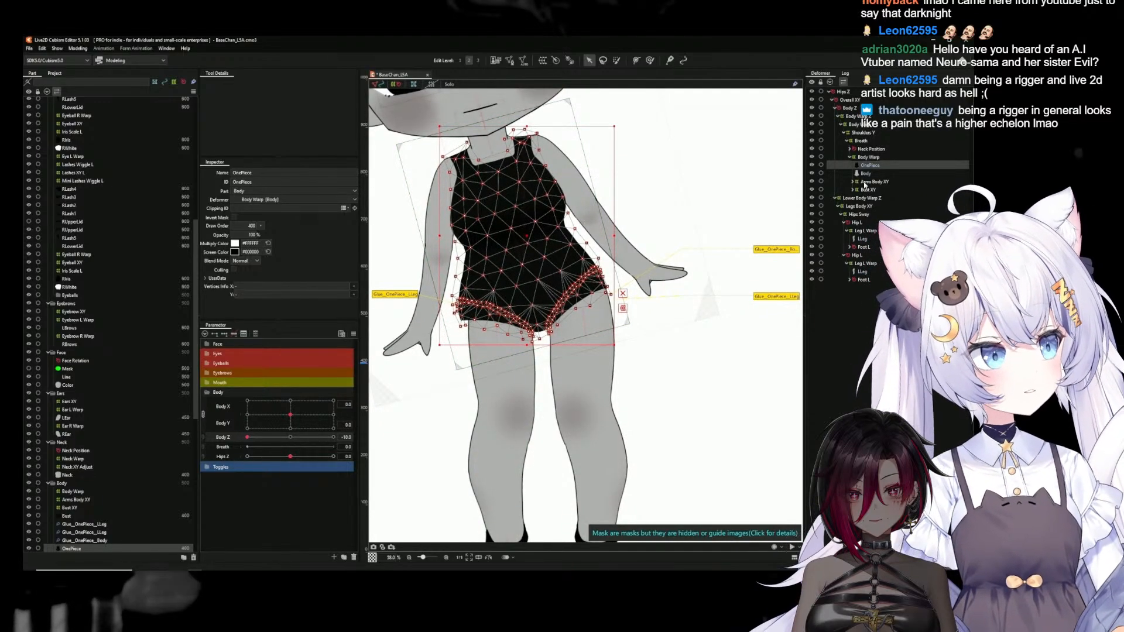
click(869, 157)
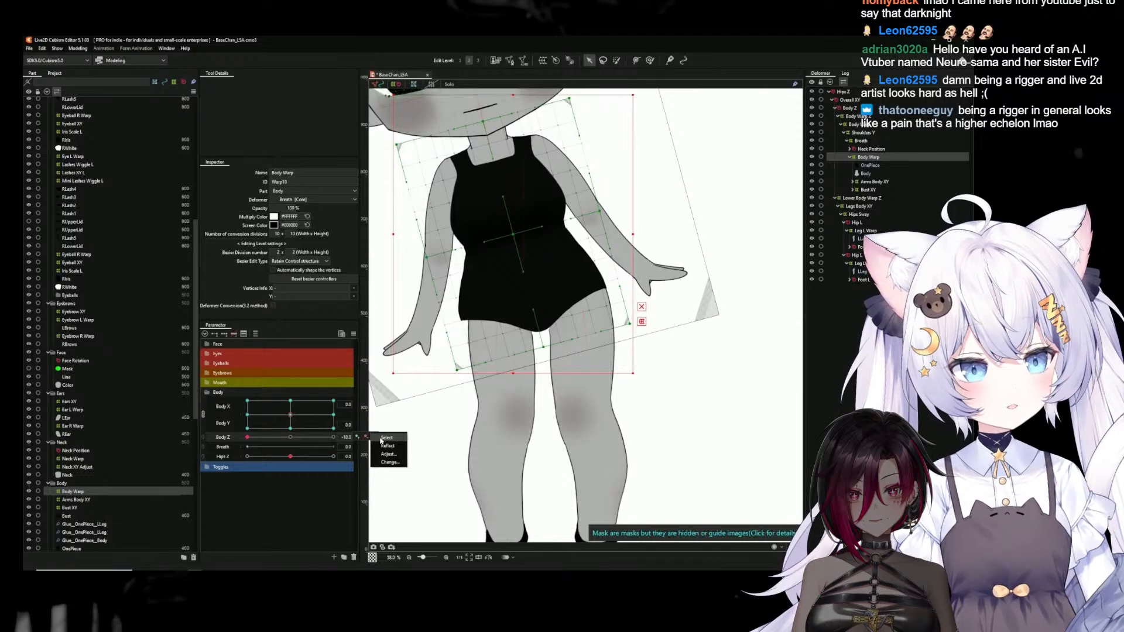
Pick Lower Body Warp Z among the deformers keyed to Body Z and pull its bezier handles outward at the outer hip
click(382, 439)
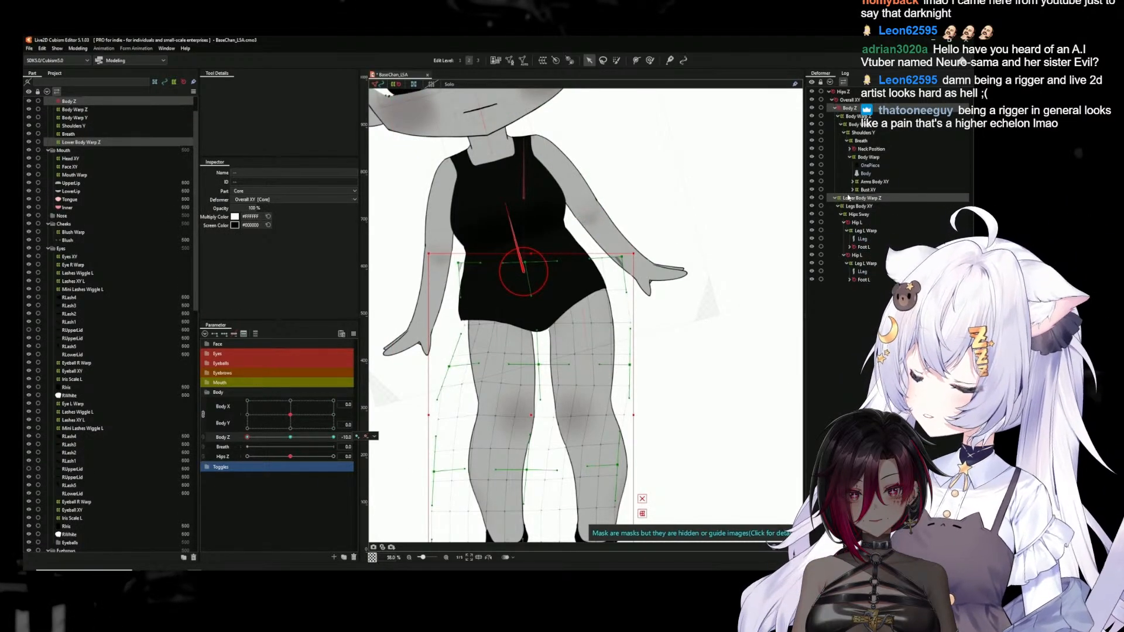
click(863, 198)
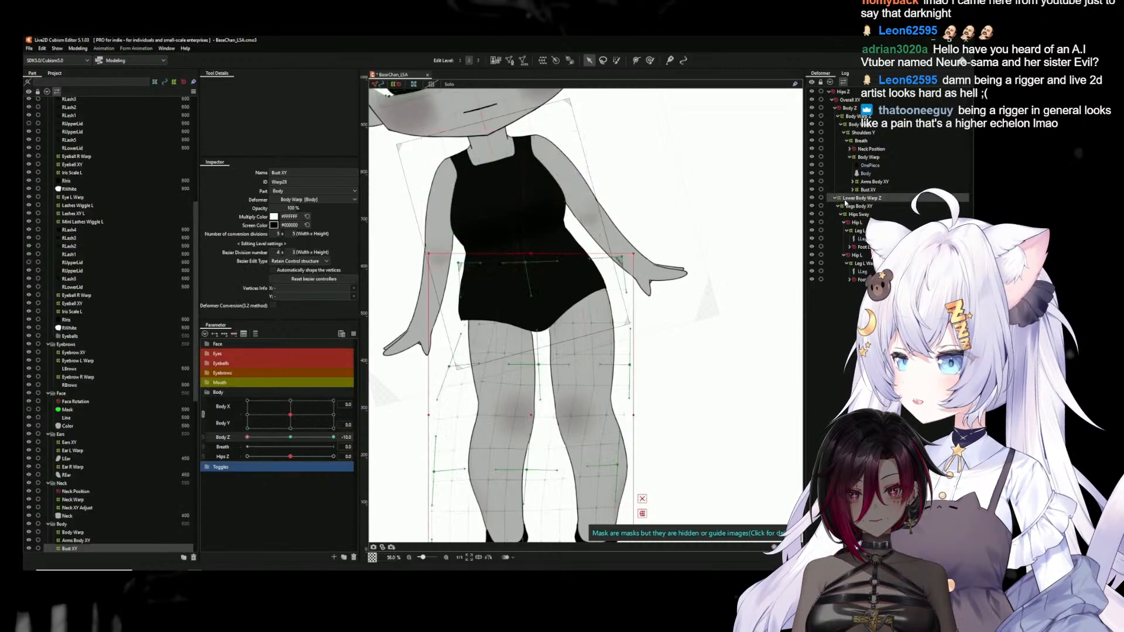
scroll(521, 320, up, 3)
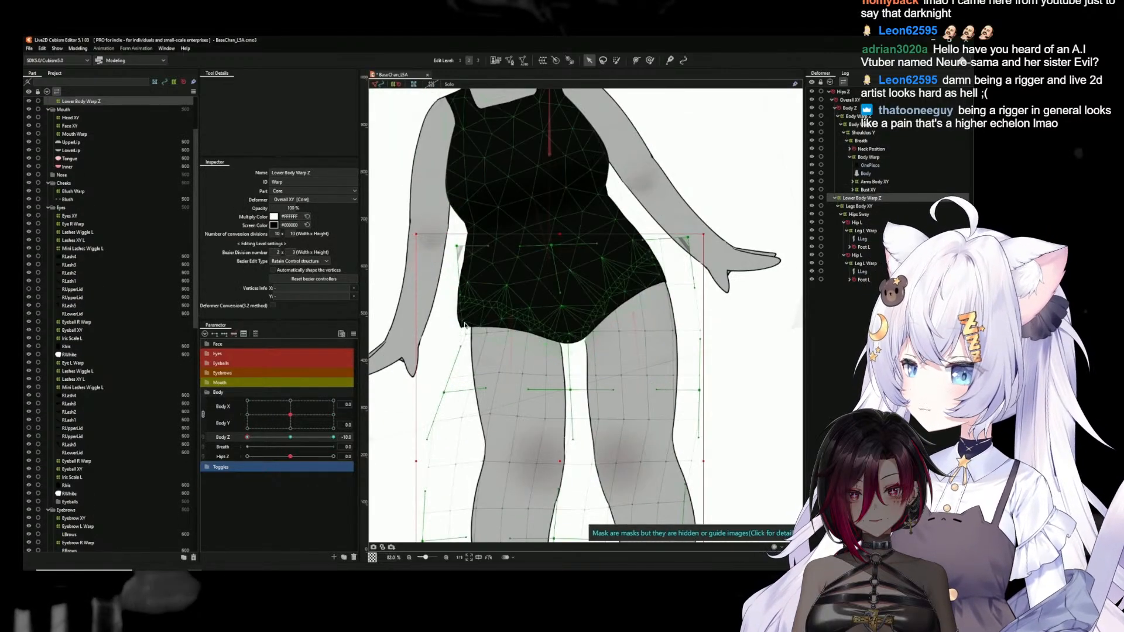
drag(461, 349, 447, 349)
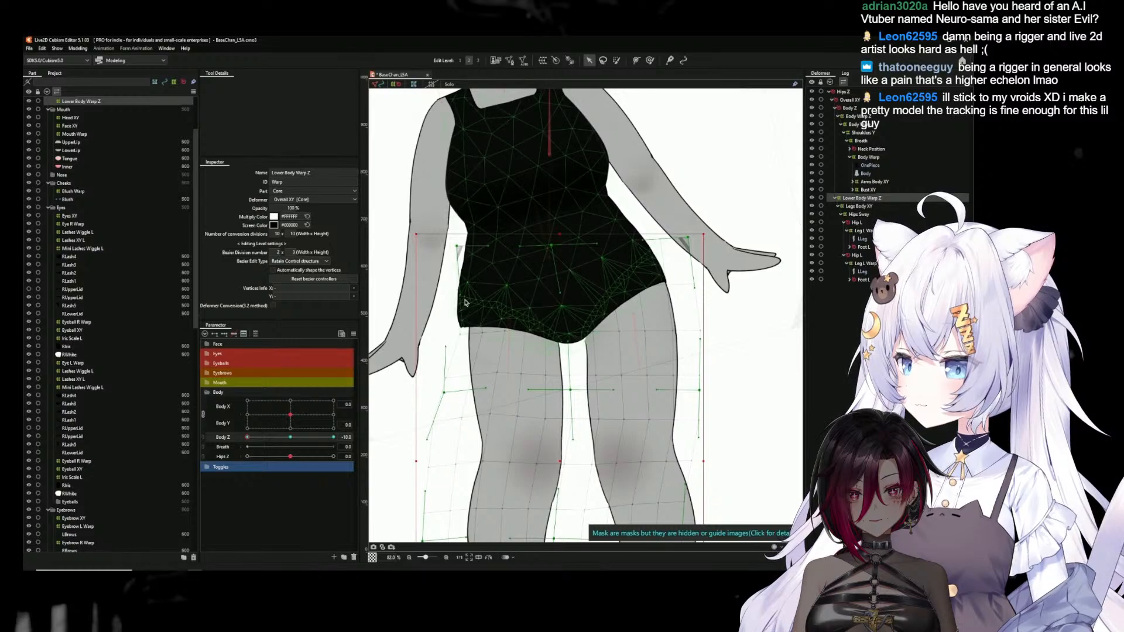
drag(463, 297, 402, 298)
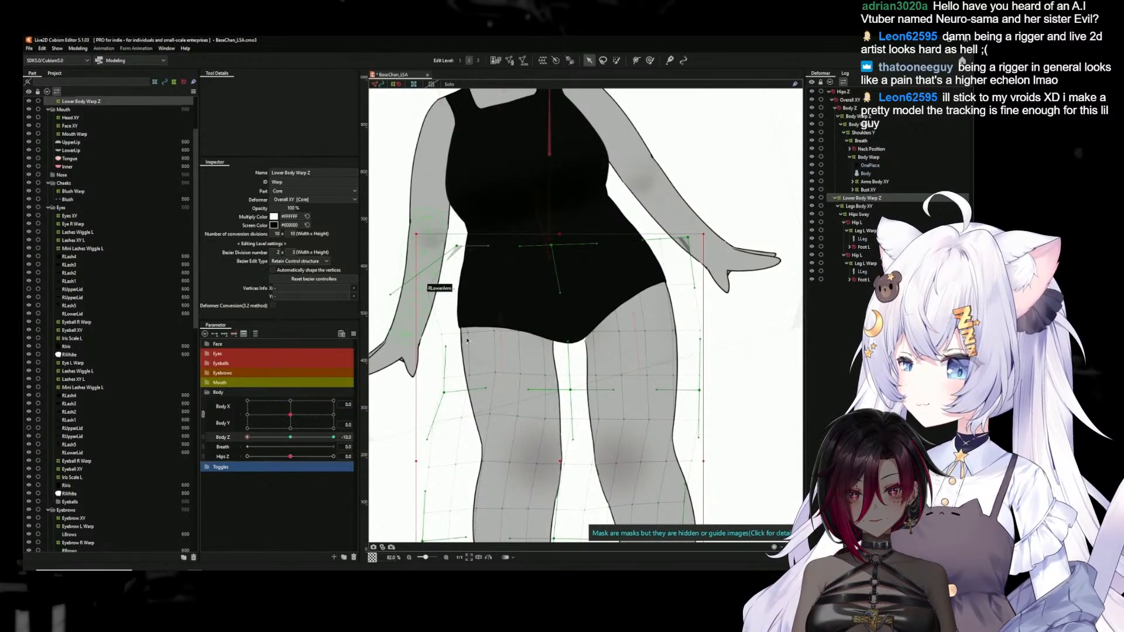
Deselect the warp, test the Body Z and Hips Z movement, and return both parameters to 0
scroll(507, 414, down, 5)
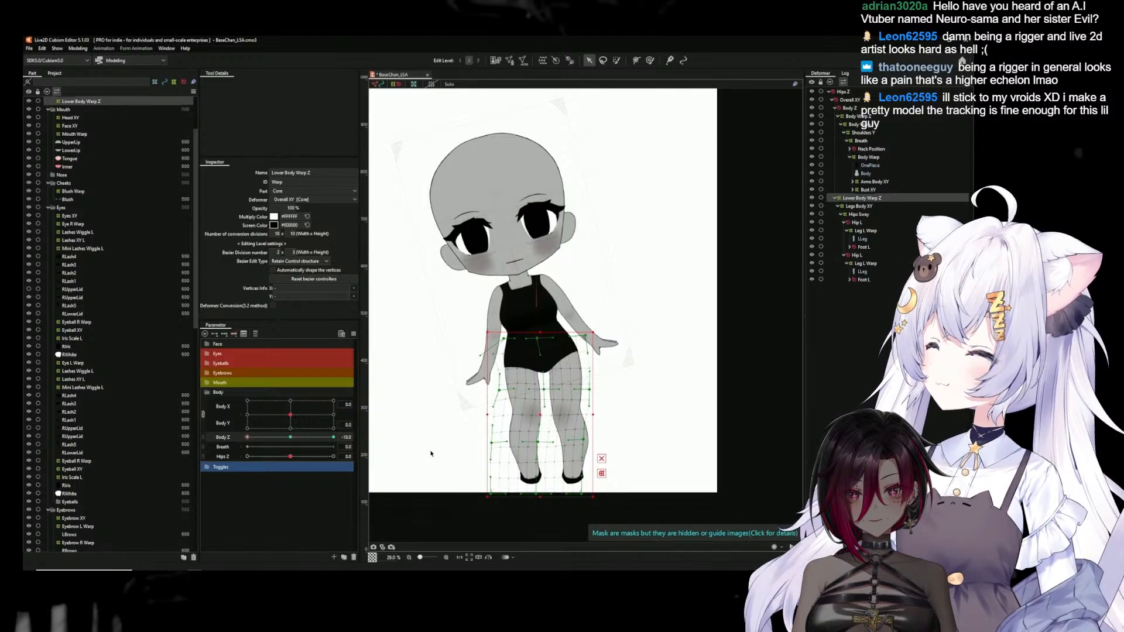
click(431, 453)
drag(291, 440, 371, 424)
click(289, 438)
drag(291, 458, 346, 461)
click(290, 456)
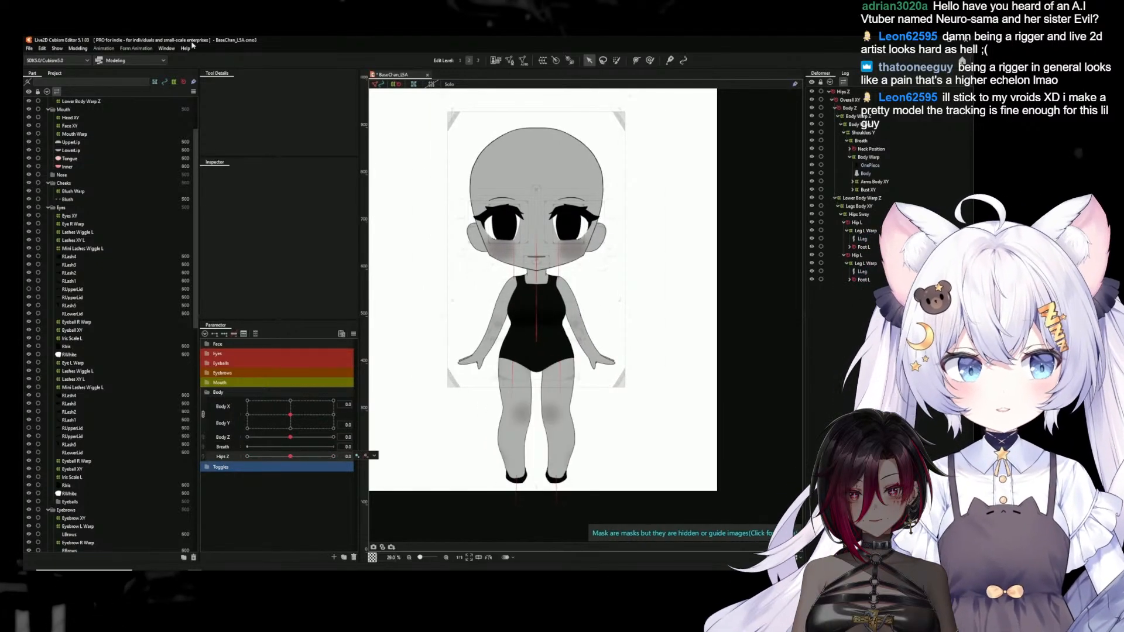
Preview the model's movement in the physics settings and close them again
click(78, 48)
click(93, 214)
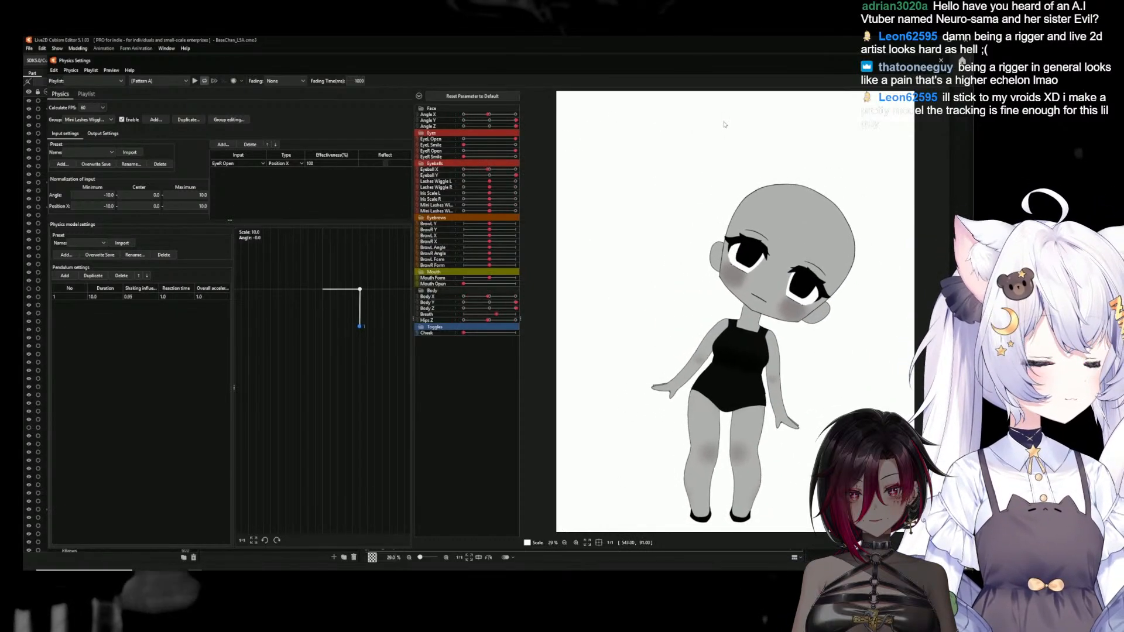
click(942, 60)
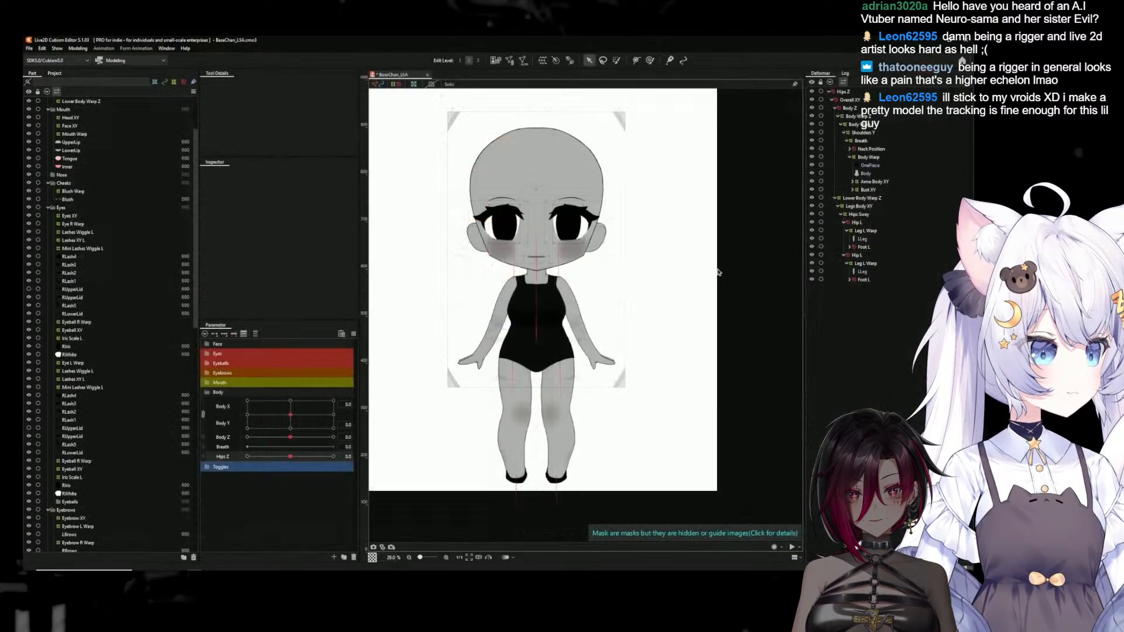
Open the LLeg mesh for editing, select the vertices along its hip seam with the OnePiece, and apply the mesh edit
click(519, 395)
scroll(519, 396, up, 8)
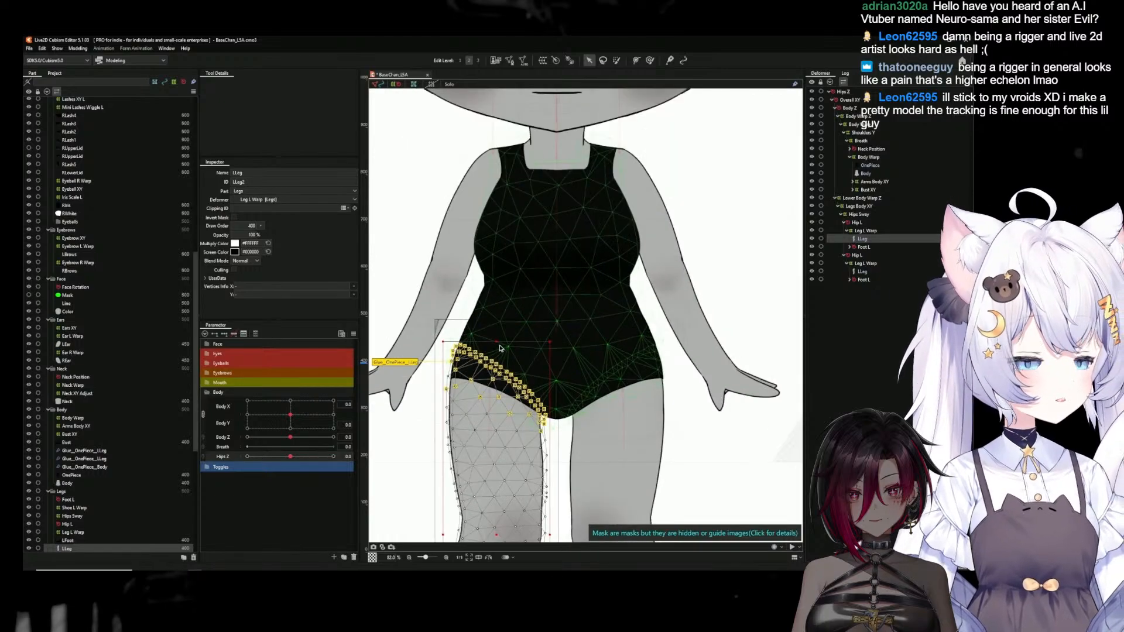
click(510, 61)
scroll(429, 367, up, 4)
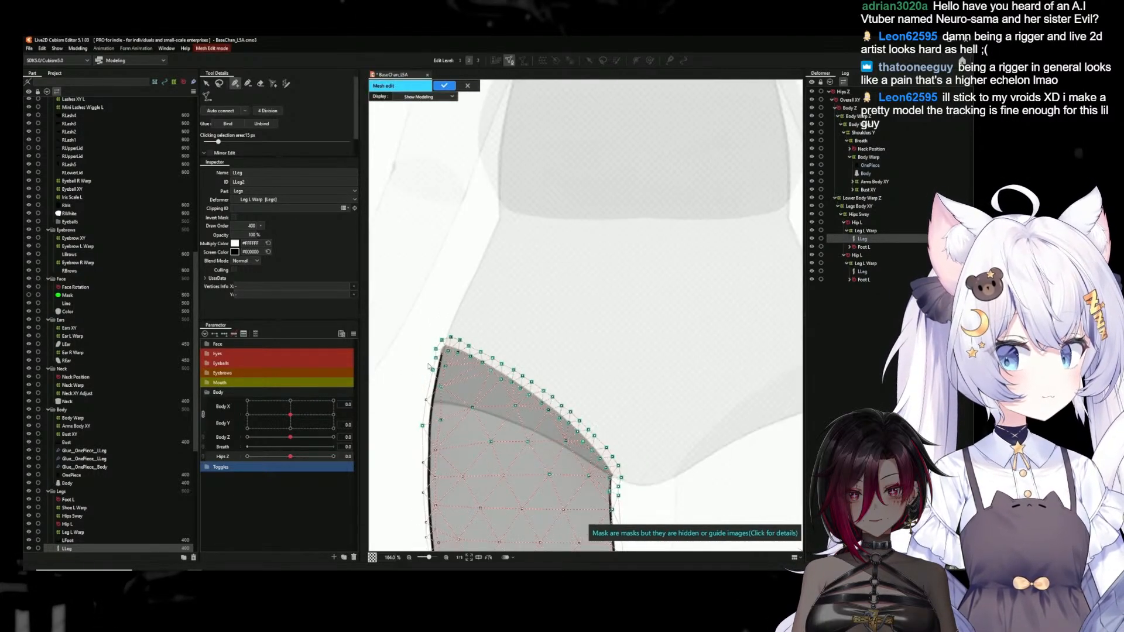
scroll(429, 367, down, 4)
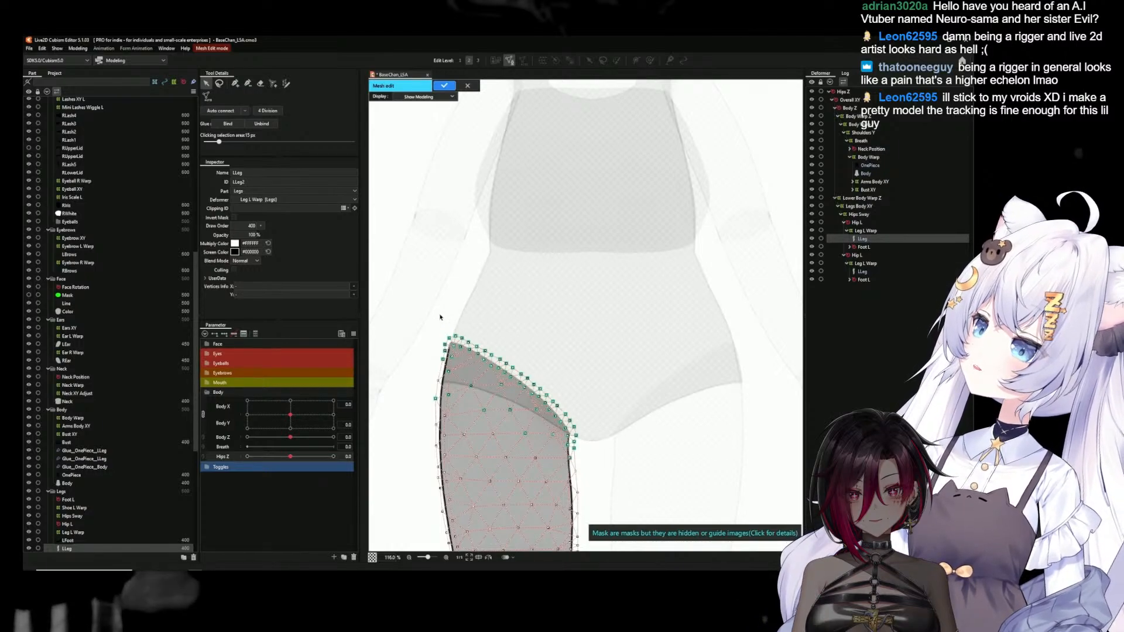
drag(424, 308, 575, 392)
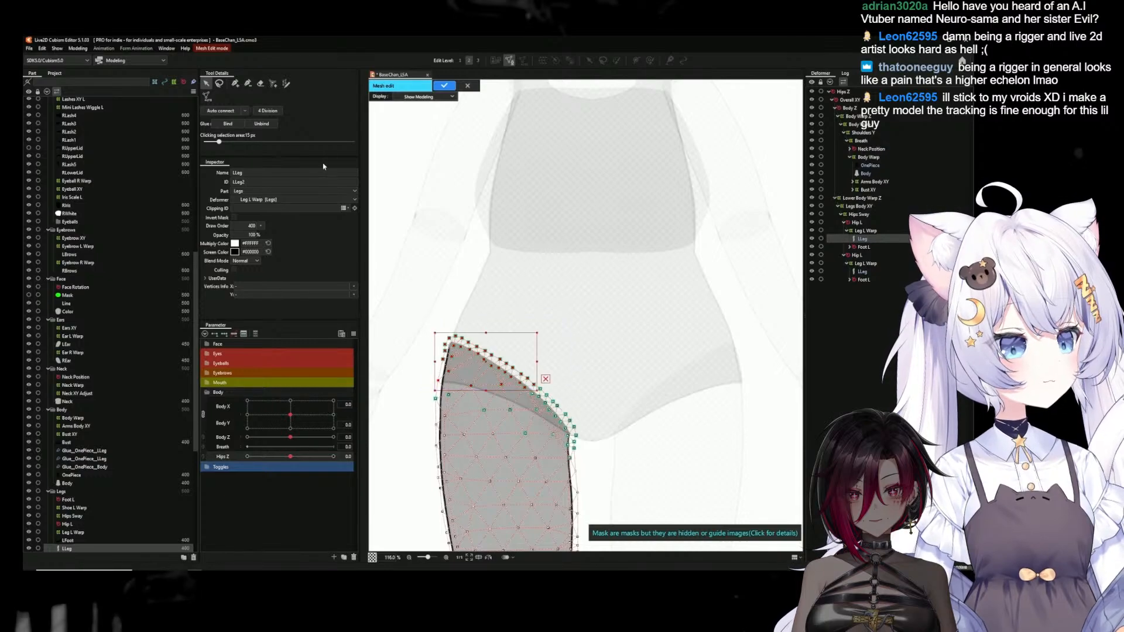
mouse_move(451, 301)
mouse_down()
mouse_move(608, 423)
mouse_move(568, 443)
mouse_move(520, 420)
mouse_move(418, 399)
mouse_move(418, 308)
mouse_move(451, 301)
mouse_up()
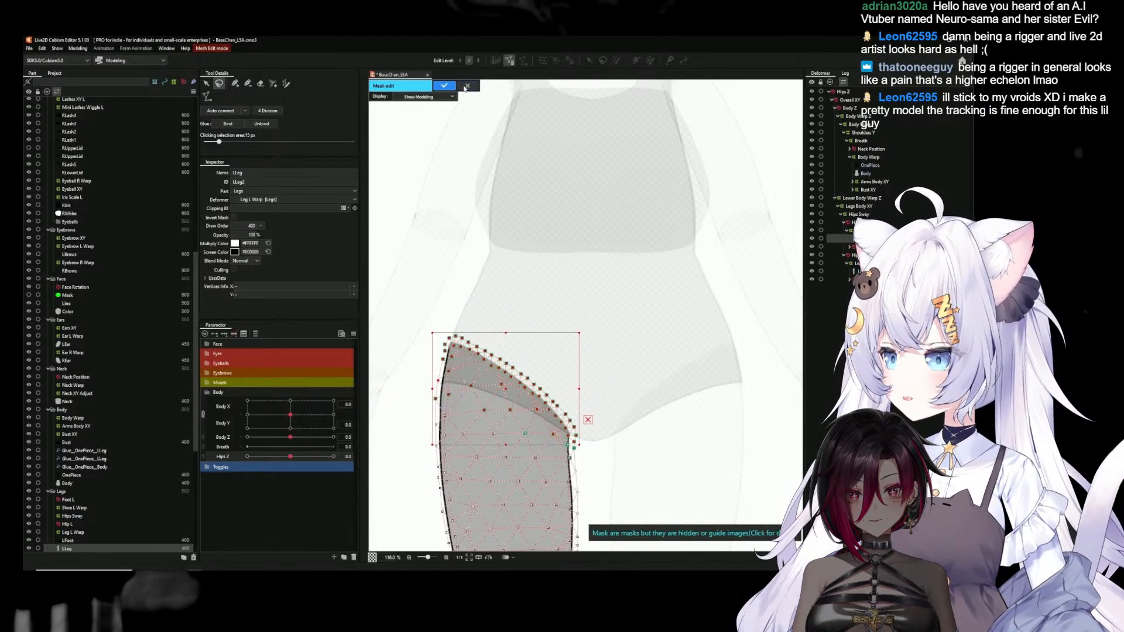
click(445, 85)
Open the OnePiece and LLeg meshes for editing together, lasso their shared hip seam vertices, and apply the mesh edit
click(538, 280)
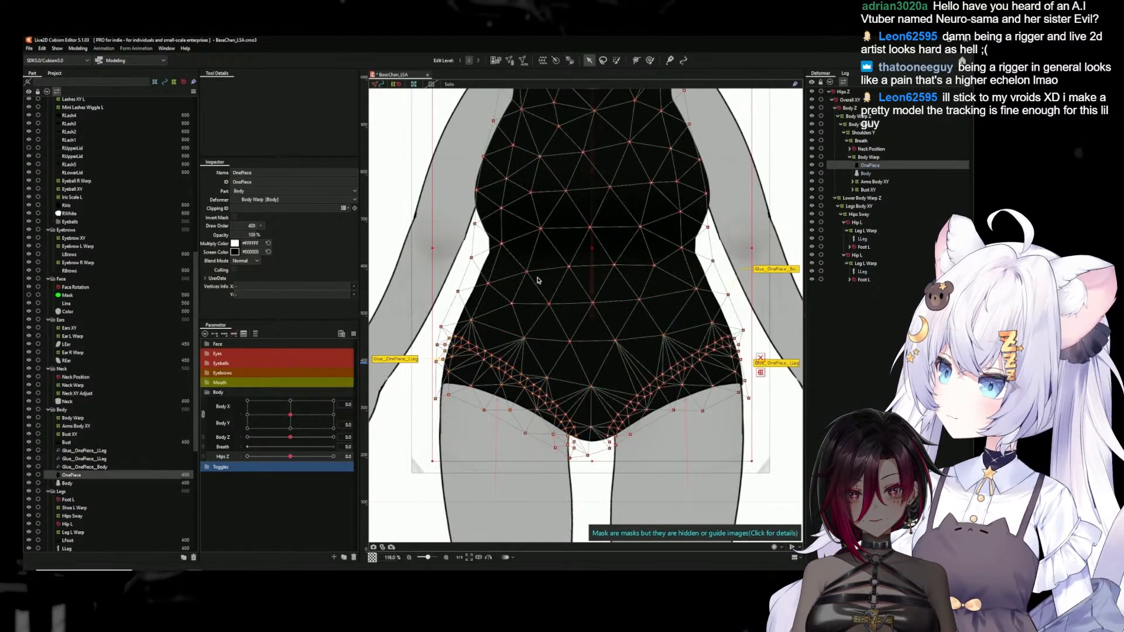
click(507, 62)
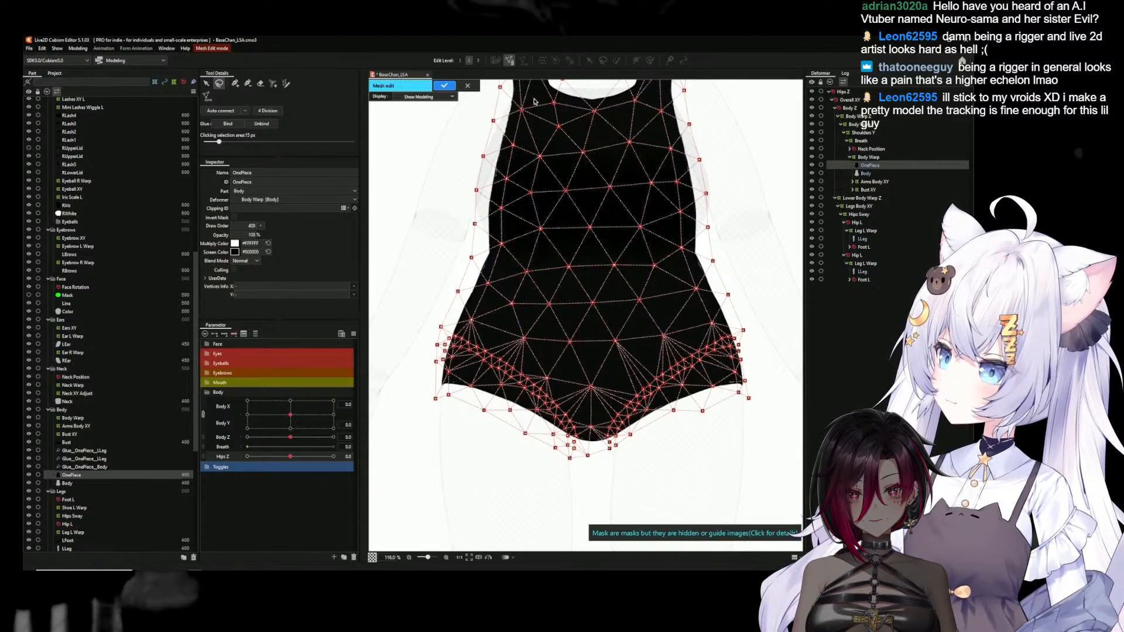
click(467, 87)
ctrl+click(859, 239)
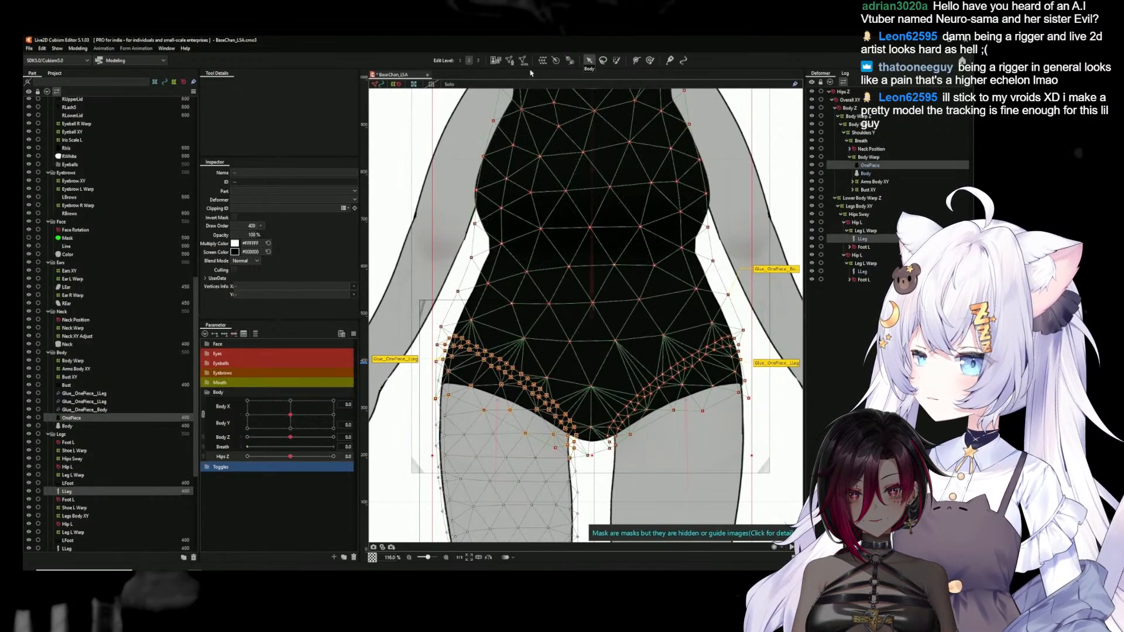
click(509, 60)
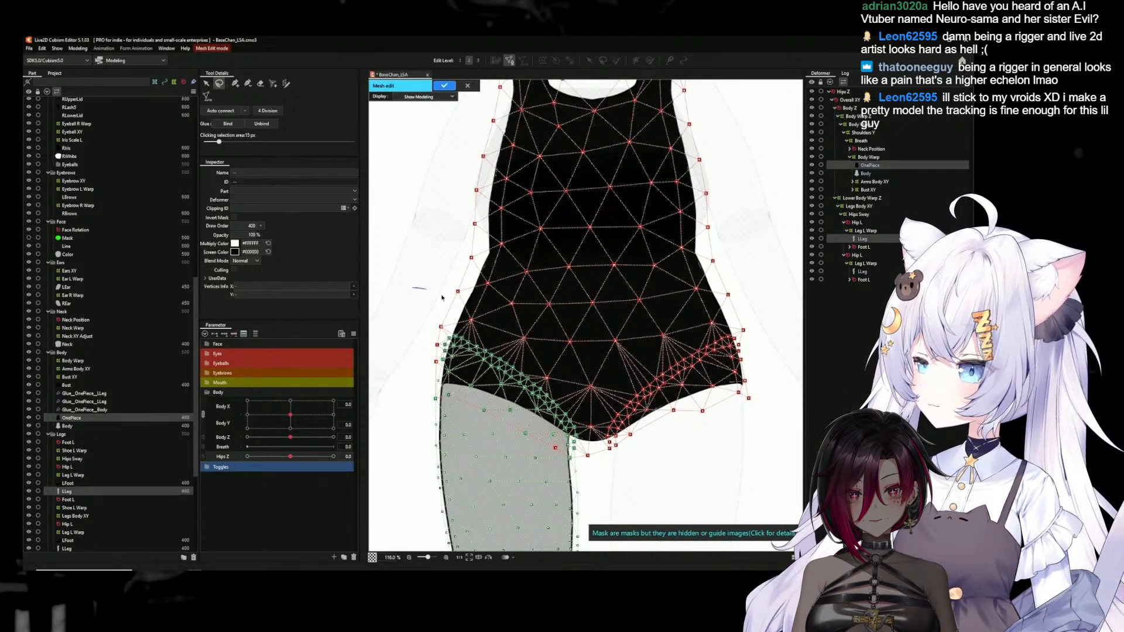
mouse_move(589, 399)
mouse_down()
mouse_move(577, 460)
mouse_move(418, 410)
mouse_move(406, 325)
mouse_up()
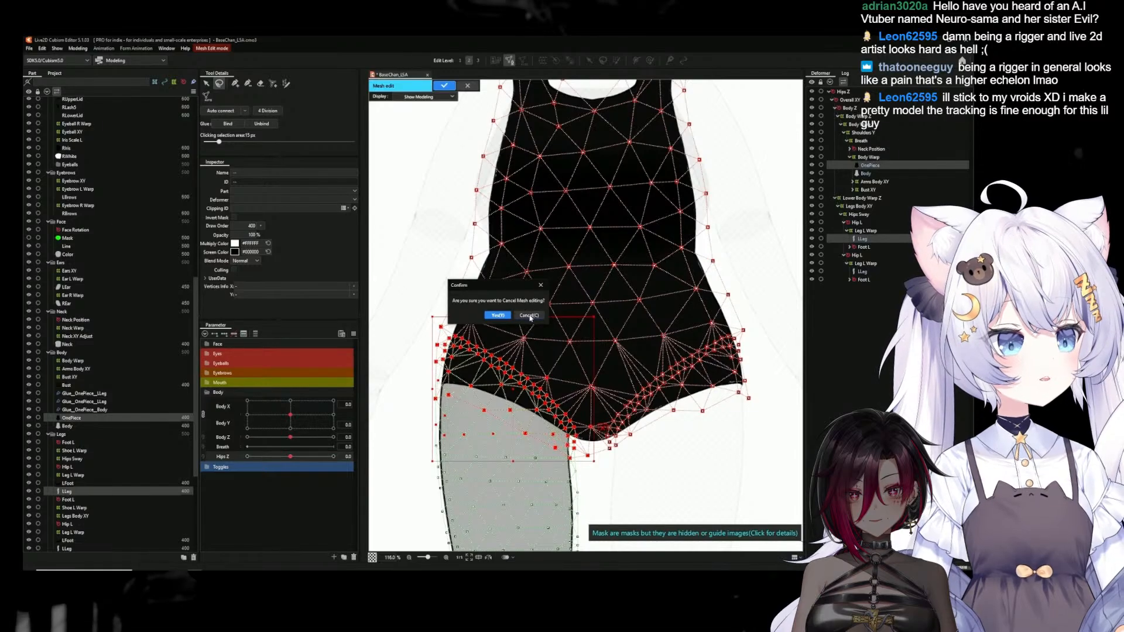
click(445, 85)
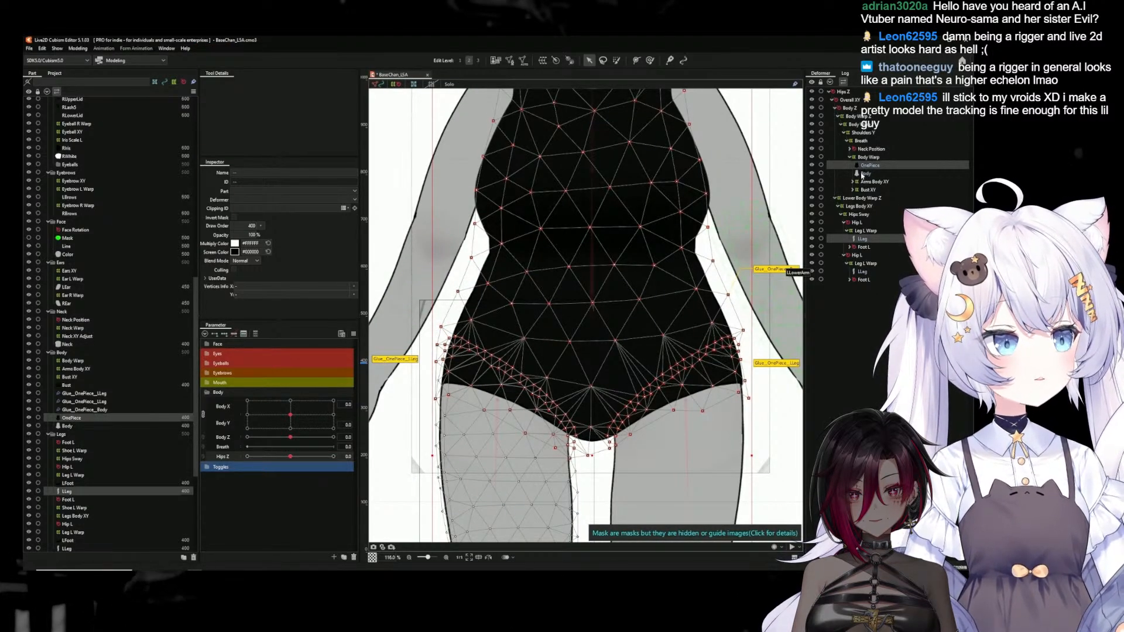
Open the Body and OnePiece meshes for editing together, unbind the glue between their vertices, and apply the mesh edit
click(864, 174)
scroll(740, 241, down, 5)
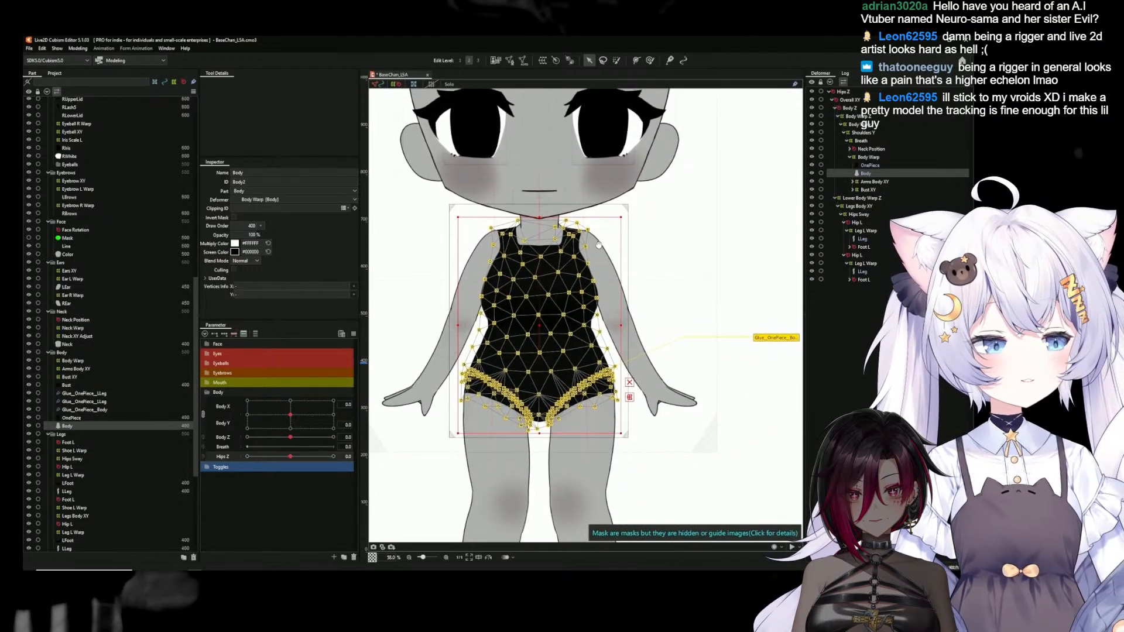
ctrl+click(872, 166)
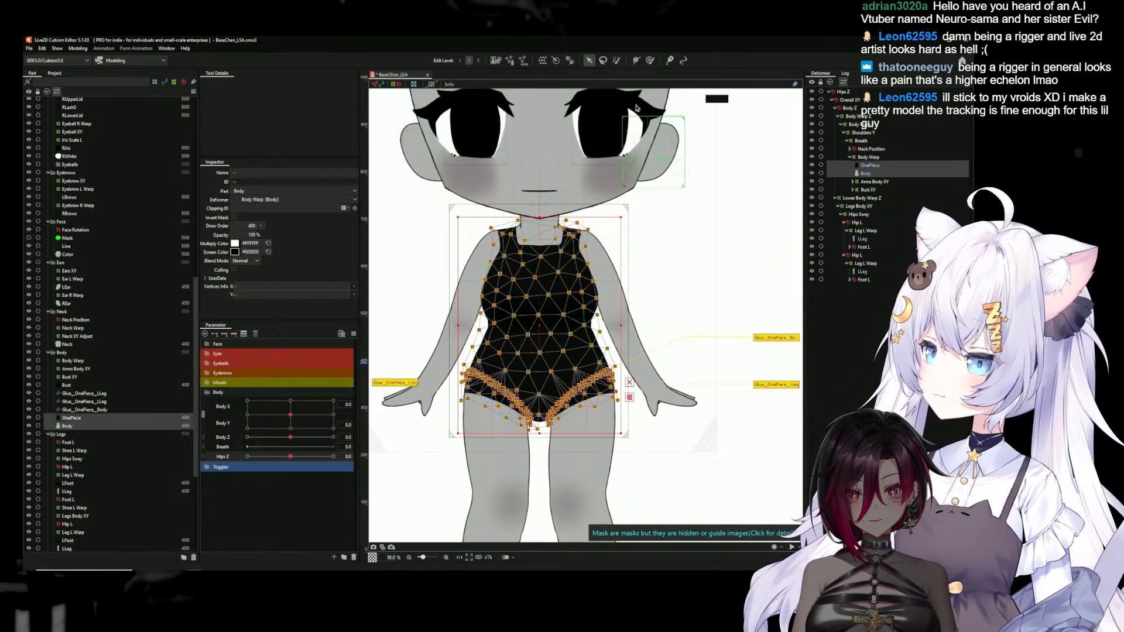
click(510, 61)
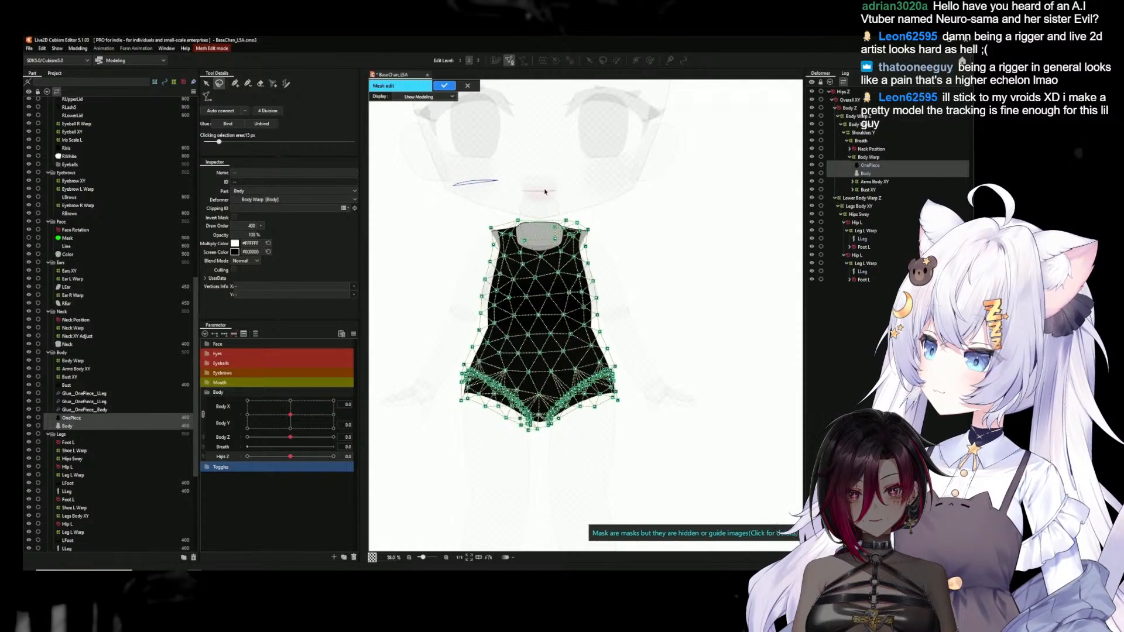
click(271, 126)
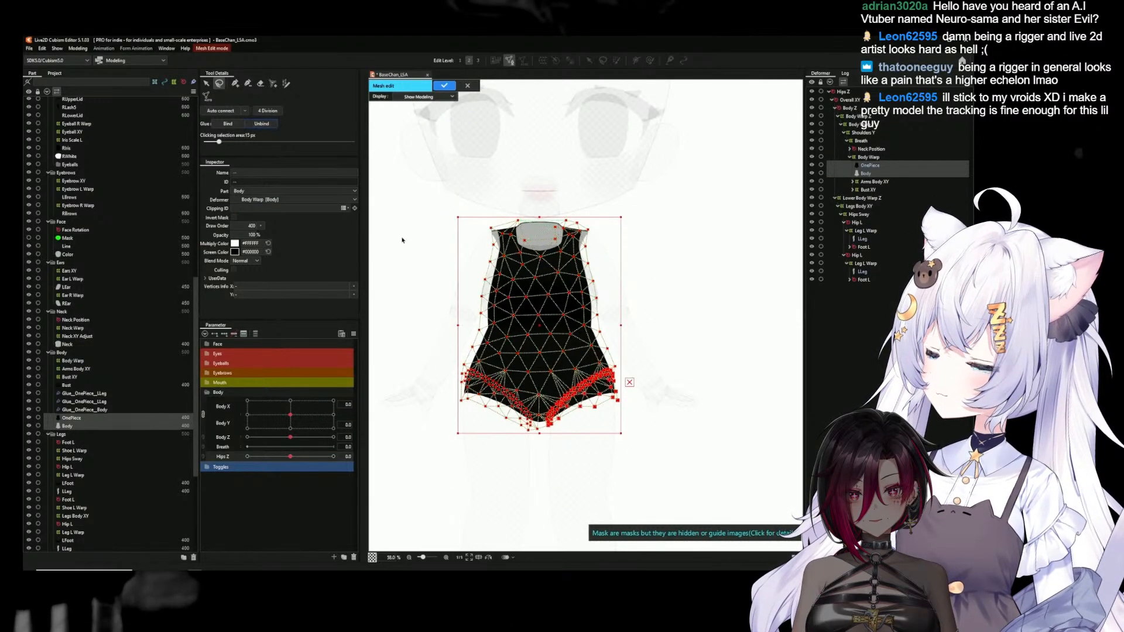
click(445, 86)
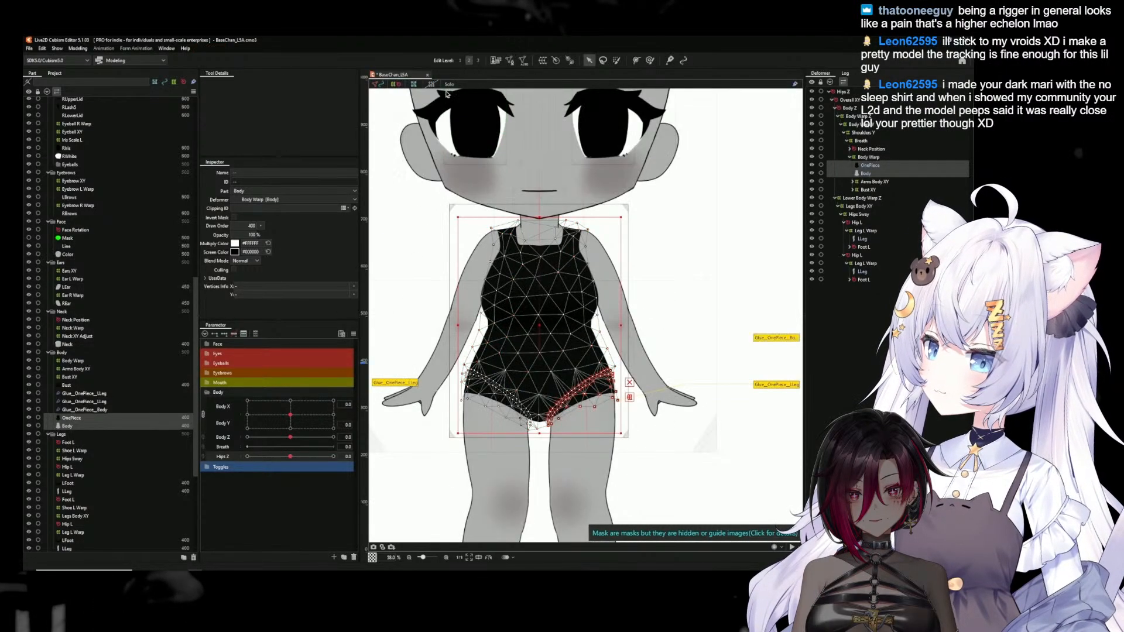
In the OnePiece mesh, delete the left-hand hip seam vertices and replace them with a horizontally reflected copy of the opposite seam
click(862, 166)
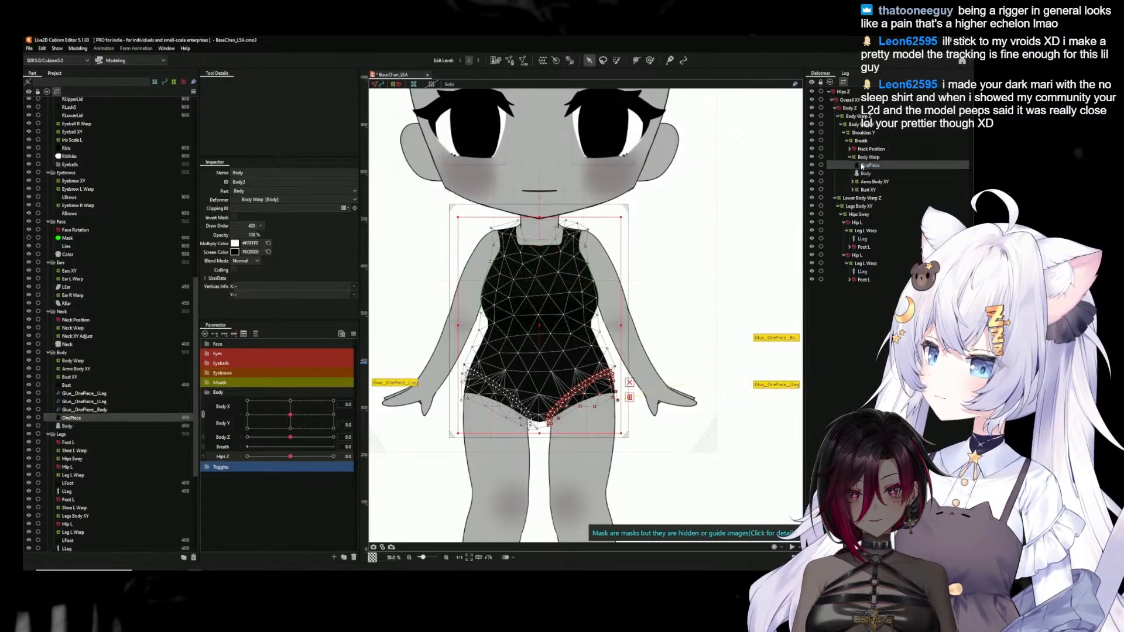
ctrl+click(863, 240)
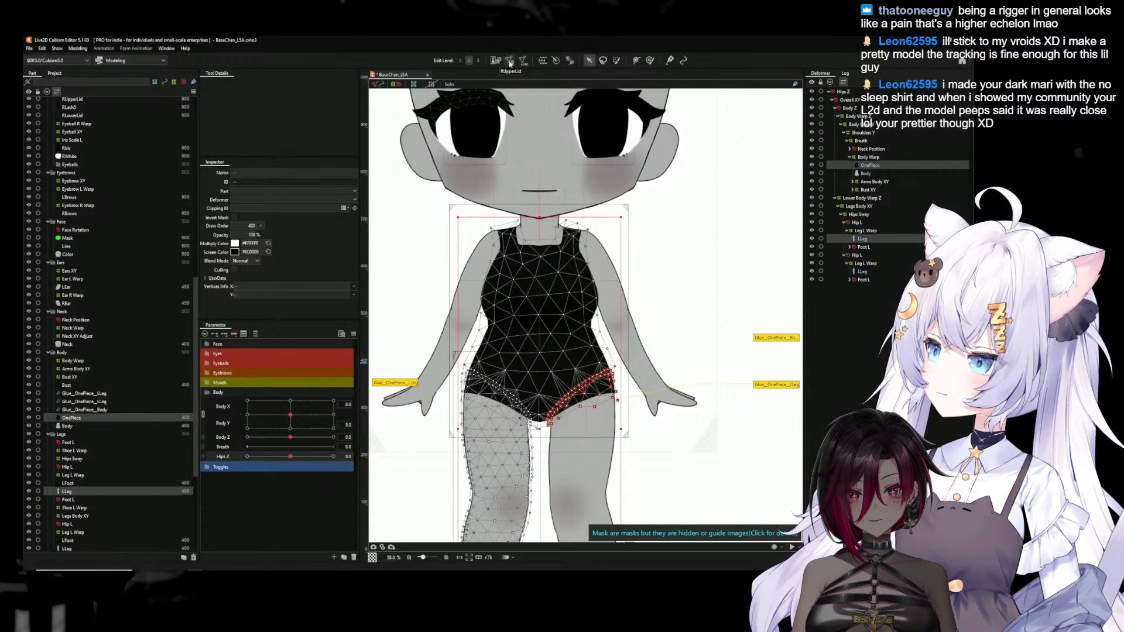
click(865, 167)
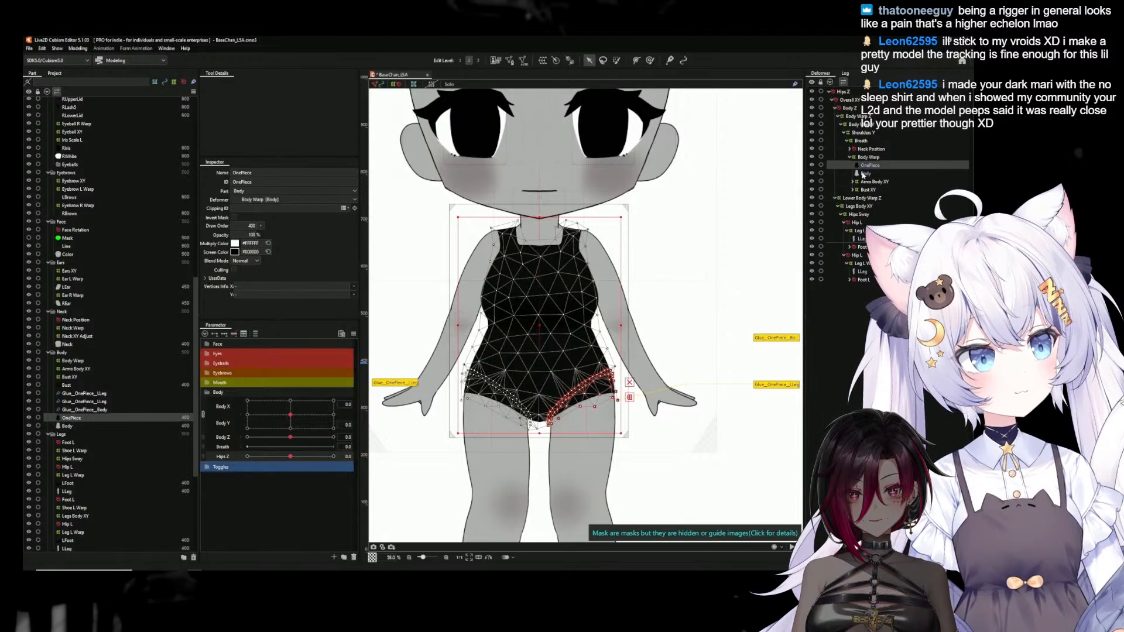
click(510, 60)
drag(555, 365, 594, 242)
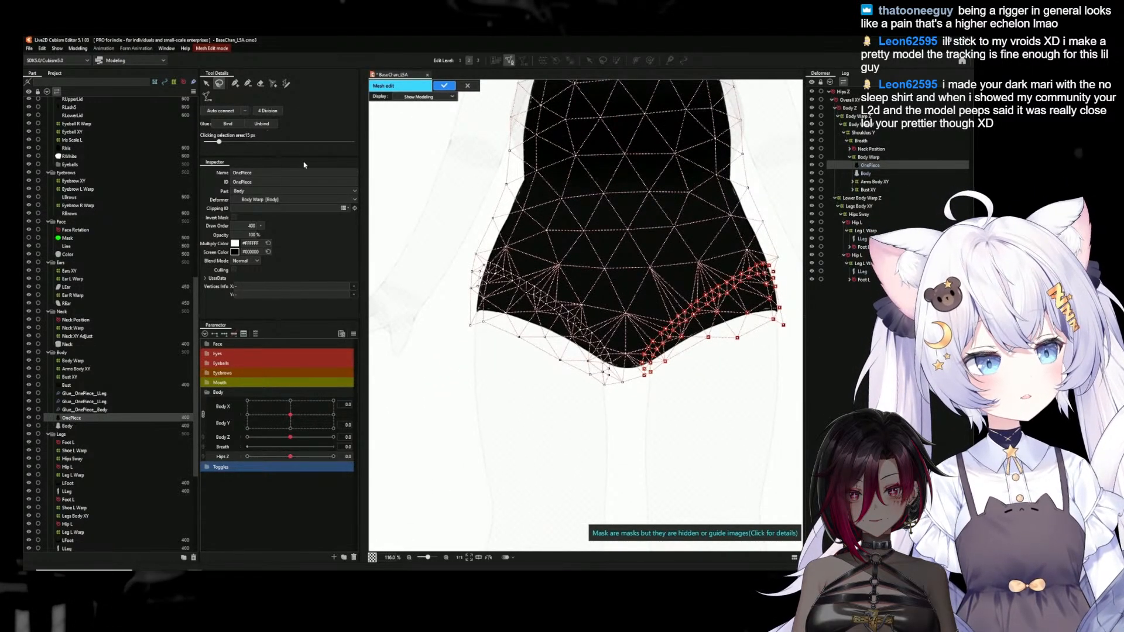
drag(517, 277, 571, 305)
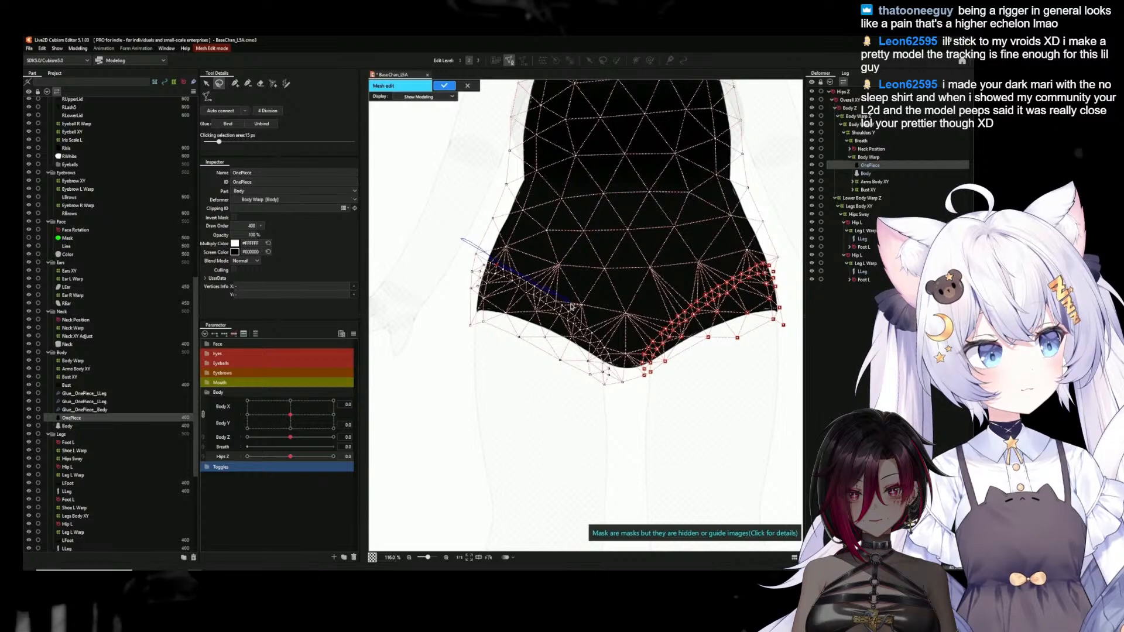
mouse_move(617, 404)
mouse_down()
mouse_move(473, 370)
mouse_move(436, 305)
mouse_move(440, 267)
mouse_up()
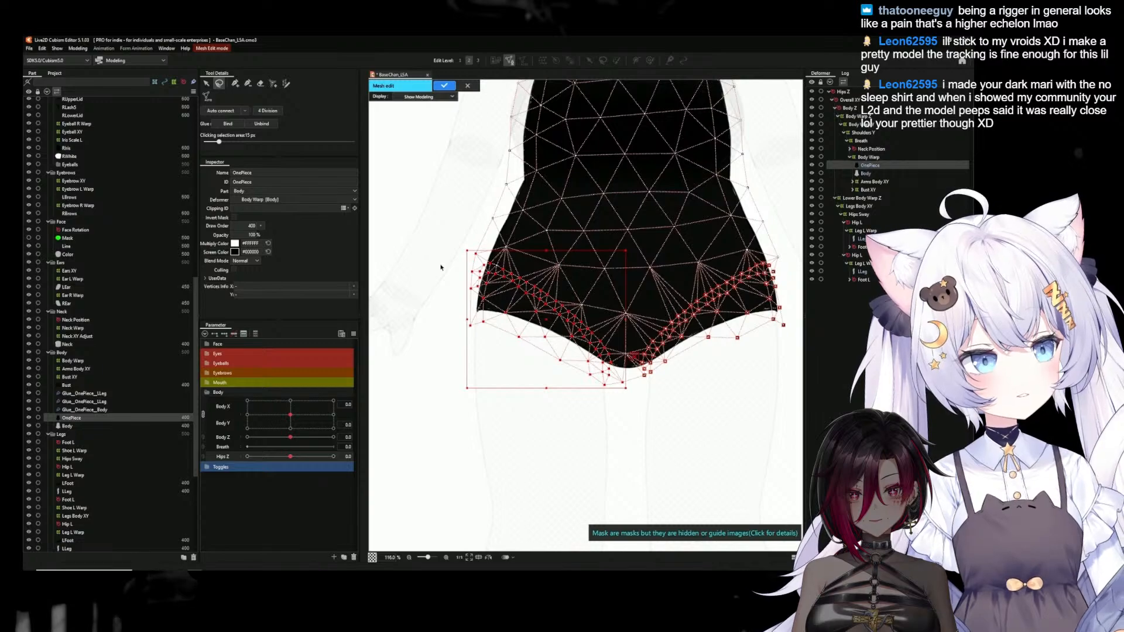
key(Delete)
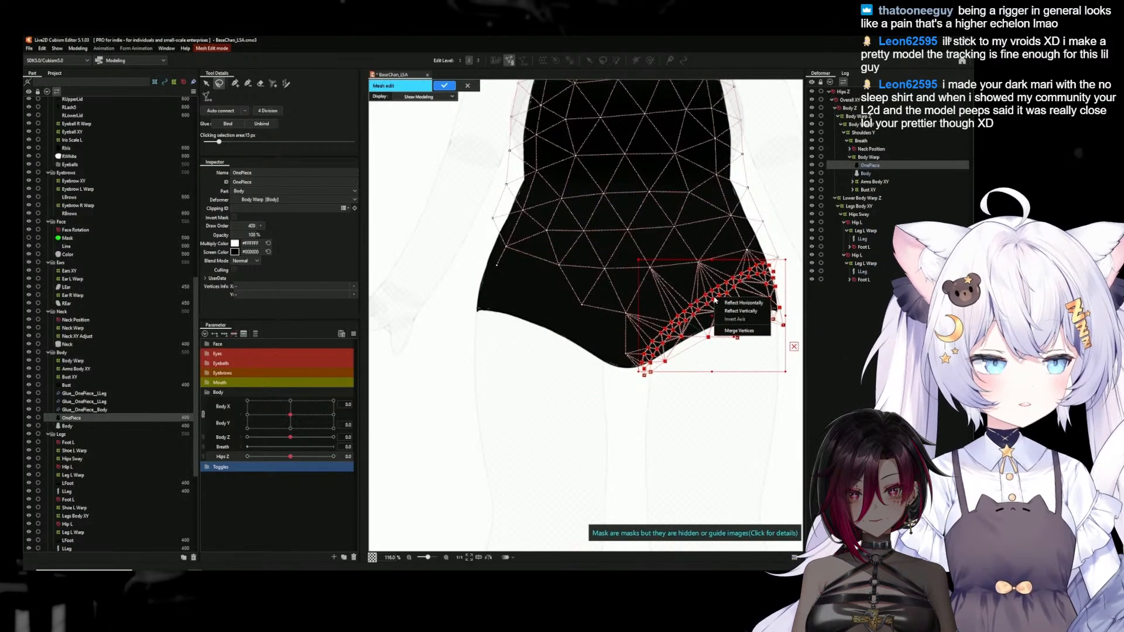
key(ctrl+z)
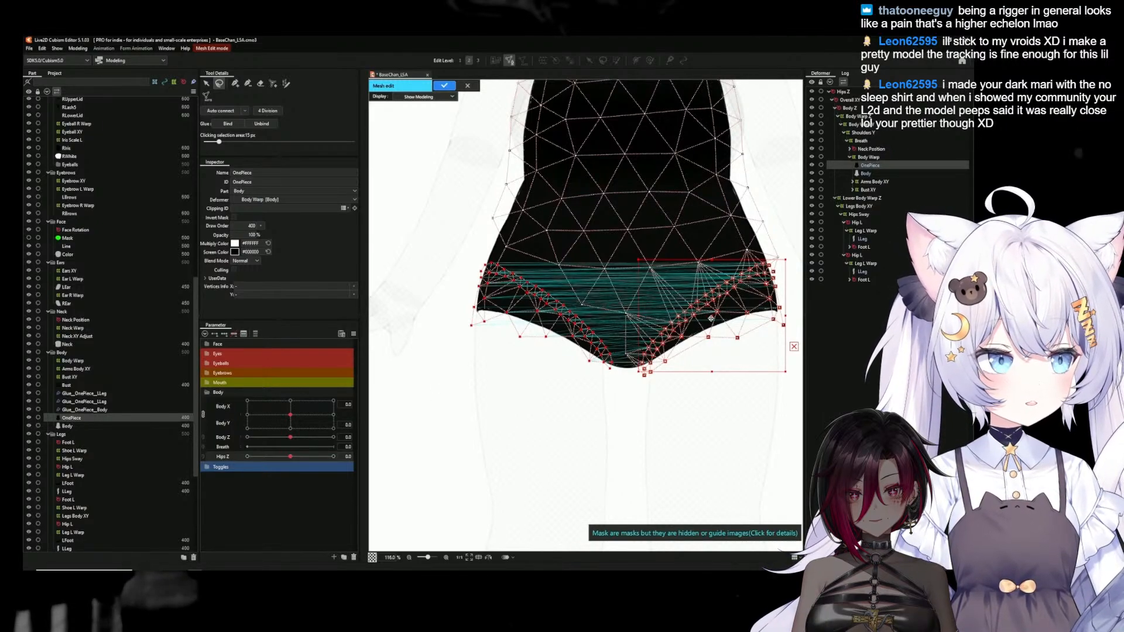
click(432, 390)
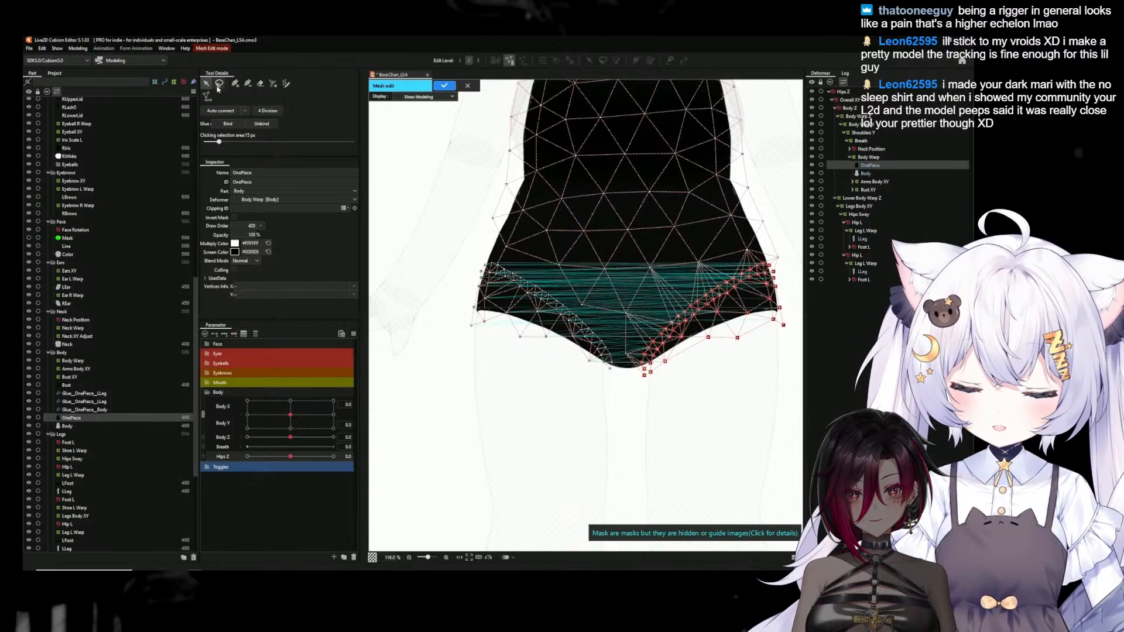
Join the reflected seam vertices to the surrounding OnePiece mesh by adding vertices and auto-connecting, and apply the mesh edit
scroll(474, 328, up, 2)
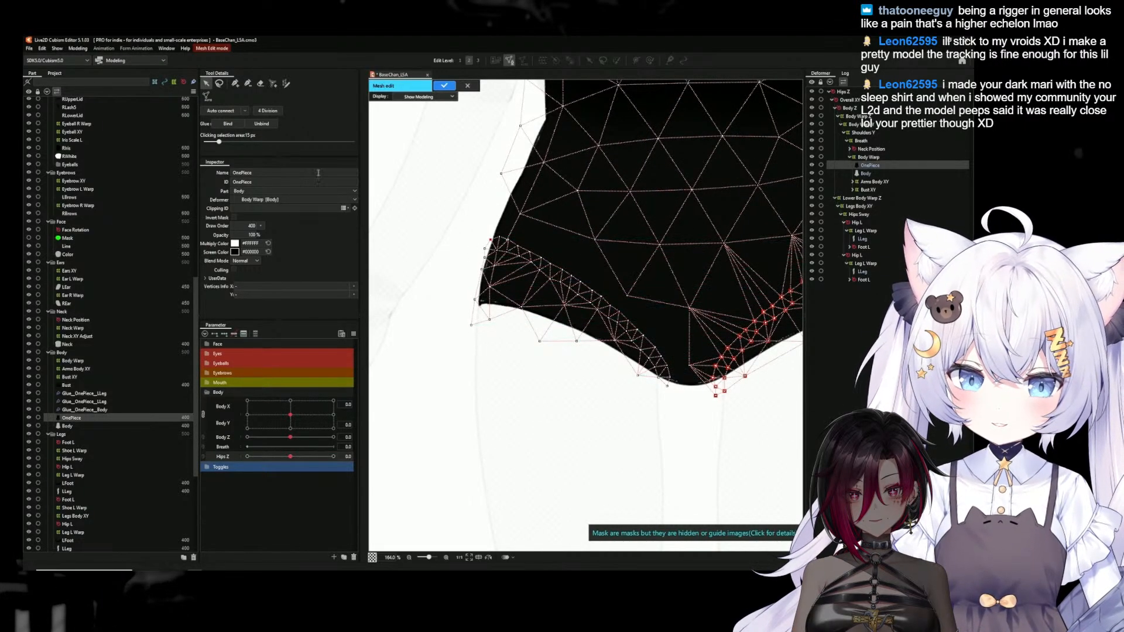
click(235, 85)
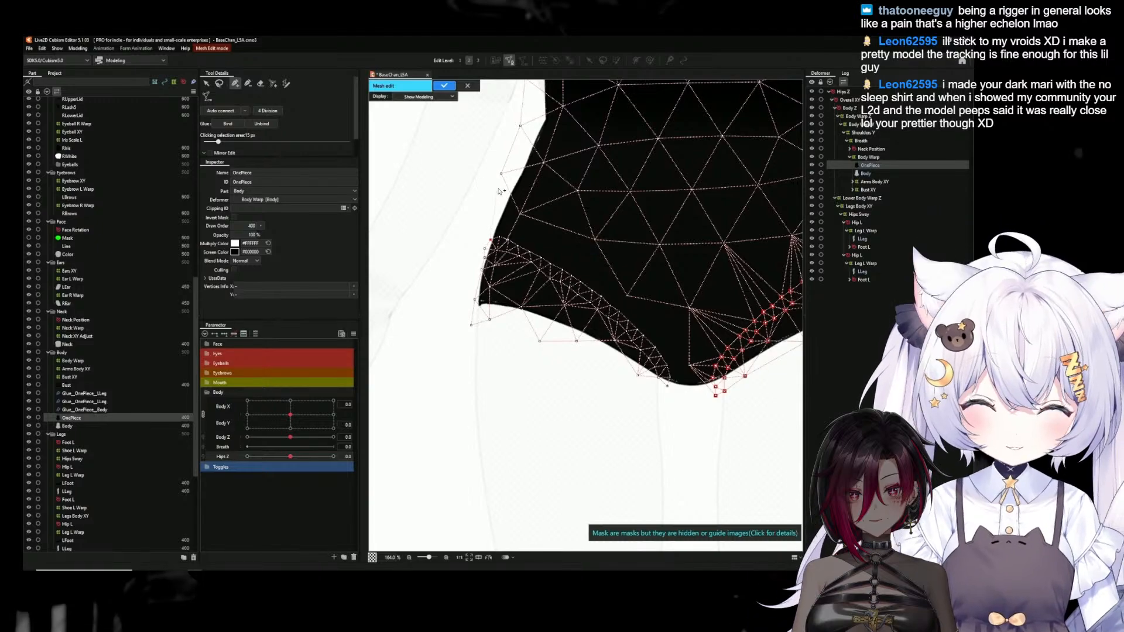
click(206, 83)
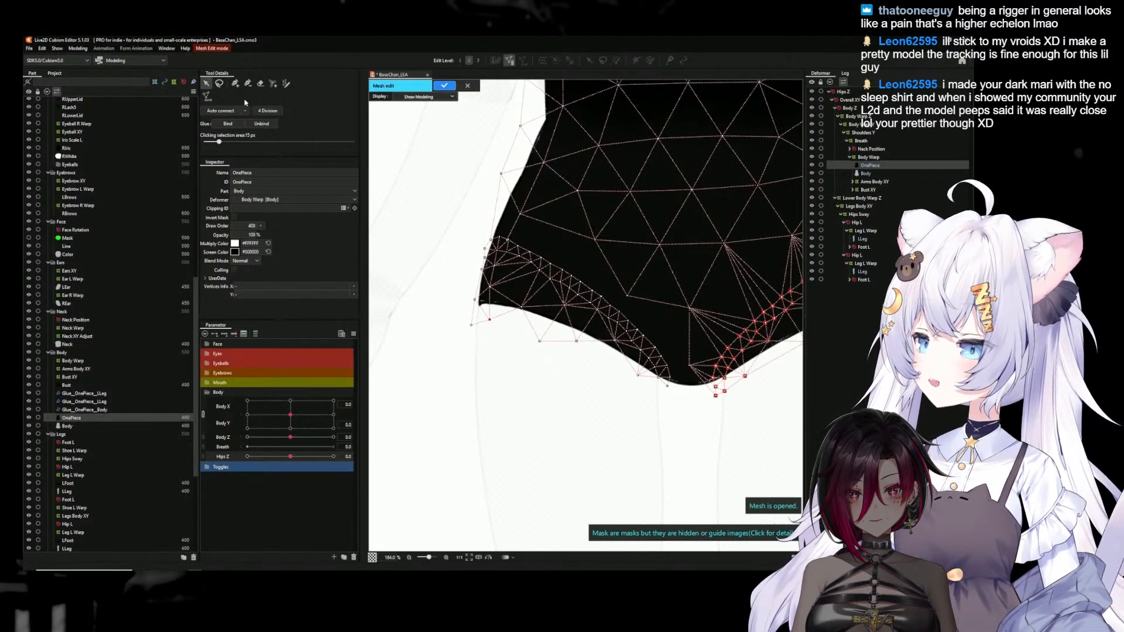
click(236, 85)
click(541, 343)
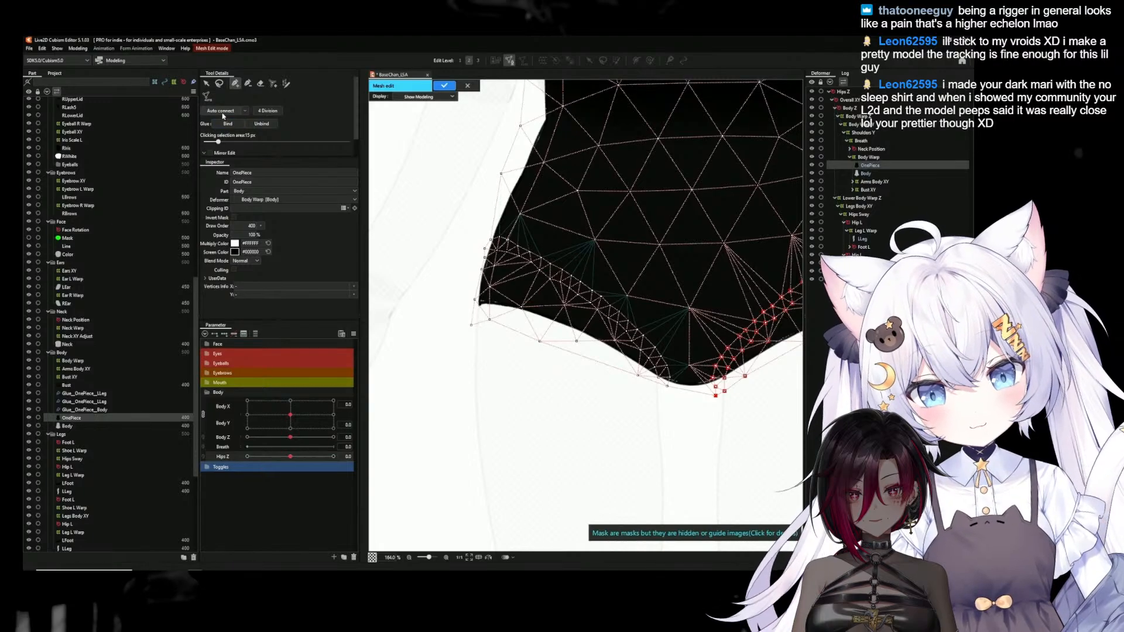
click(221, 110)
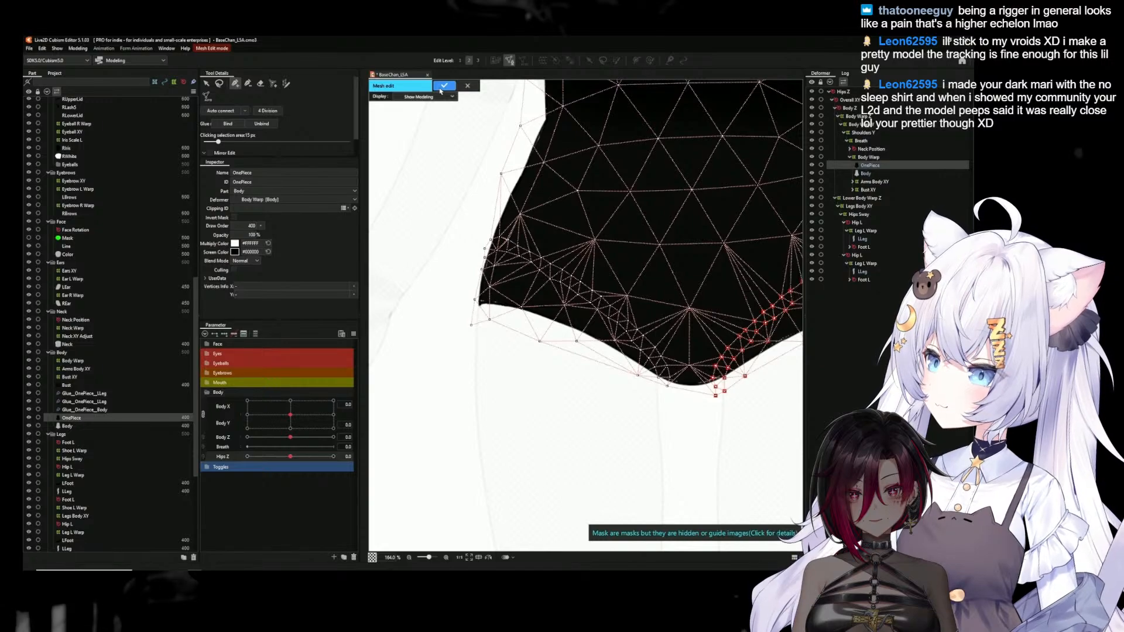
click(443, 86)
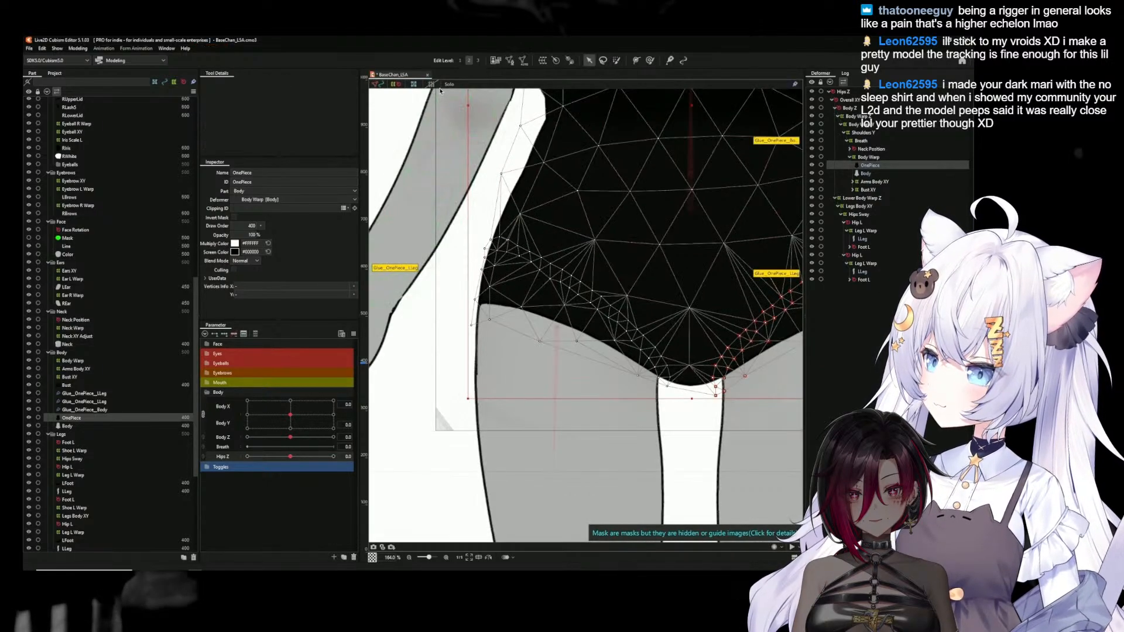
Reopen the OnePiece mesh for editing, lasso and copy the rebuilt left-hand hip seam vertices, and close the mesh edit
click(510, 62)
click(219, 83)
drag(652, 371, 592, 354)
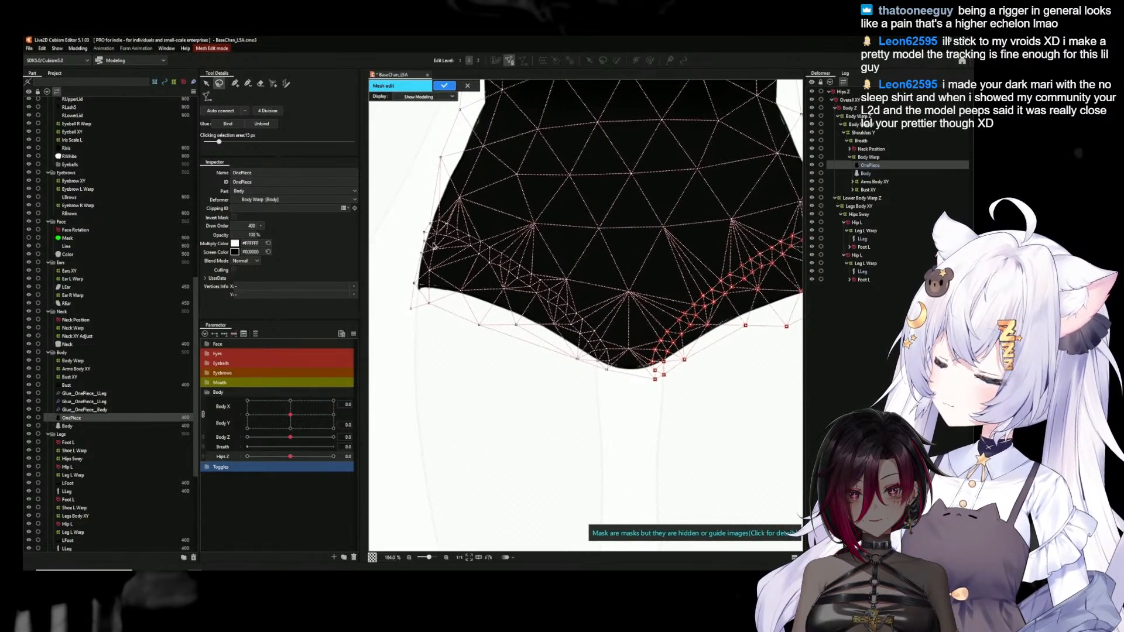
drag(406, 206, 485, 239)
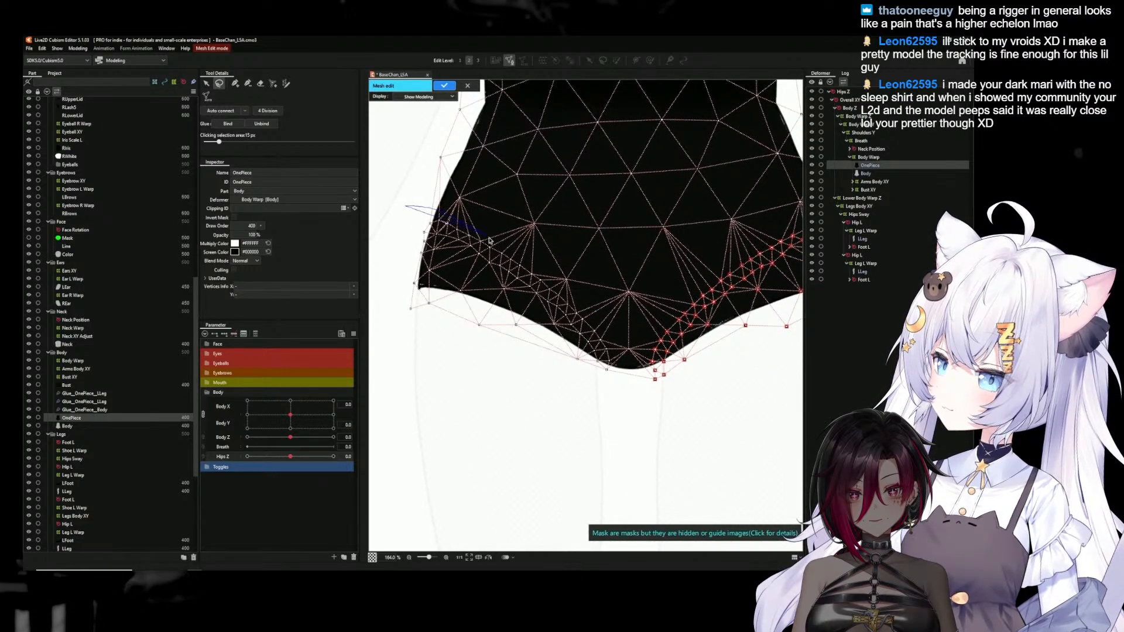
mouse_move(607, 338)
mouse_down()
mouse_move(509, 406)
mouse_move(388, 320)
mouse_move(403, 212)
mouse_up()
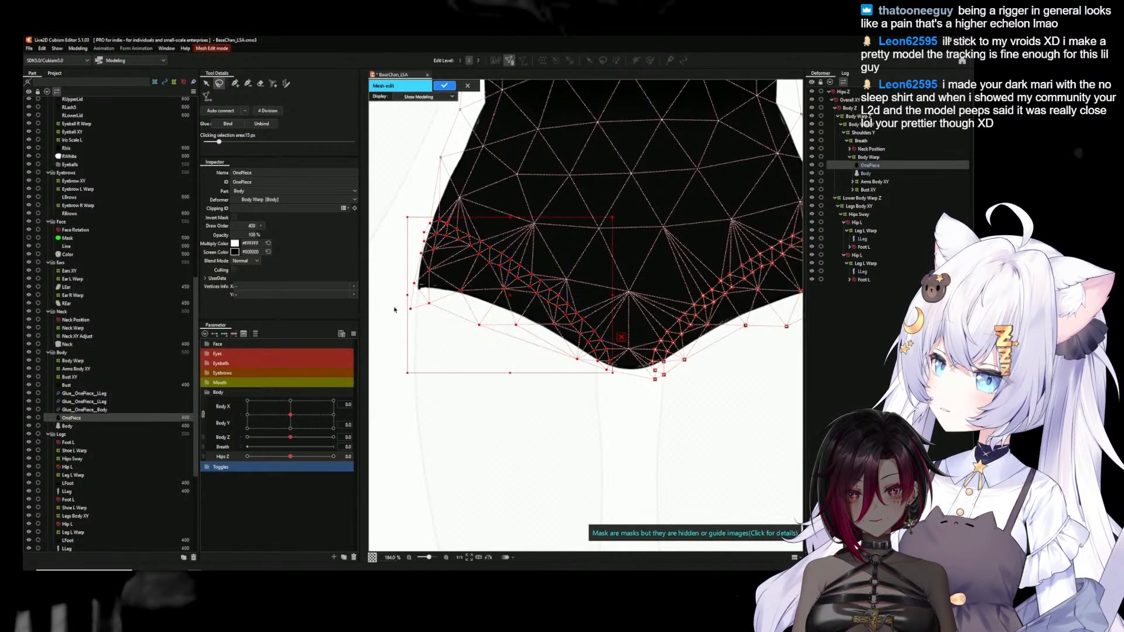
click(445, 86)
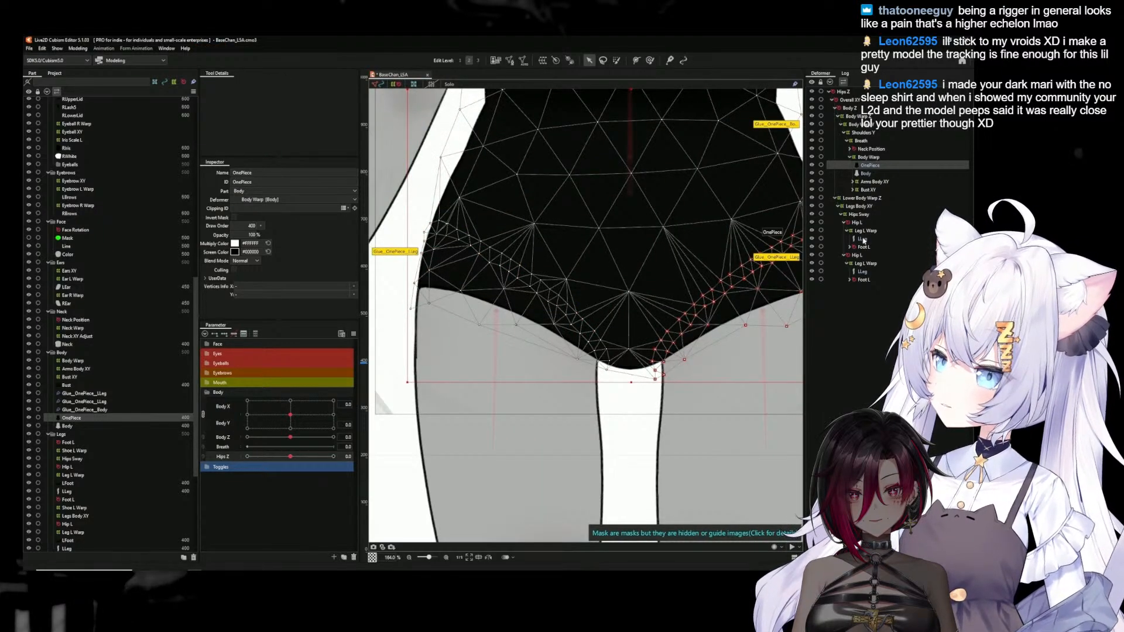
In the LLeg2 mesh, replace the vertices at the top of the thigh with the copied OnePiece seam vertices, reflected horizontally
click(863, 239)
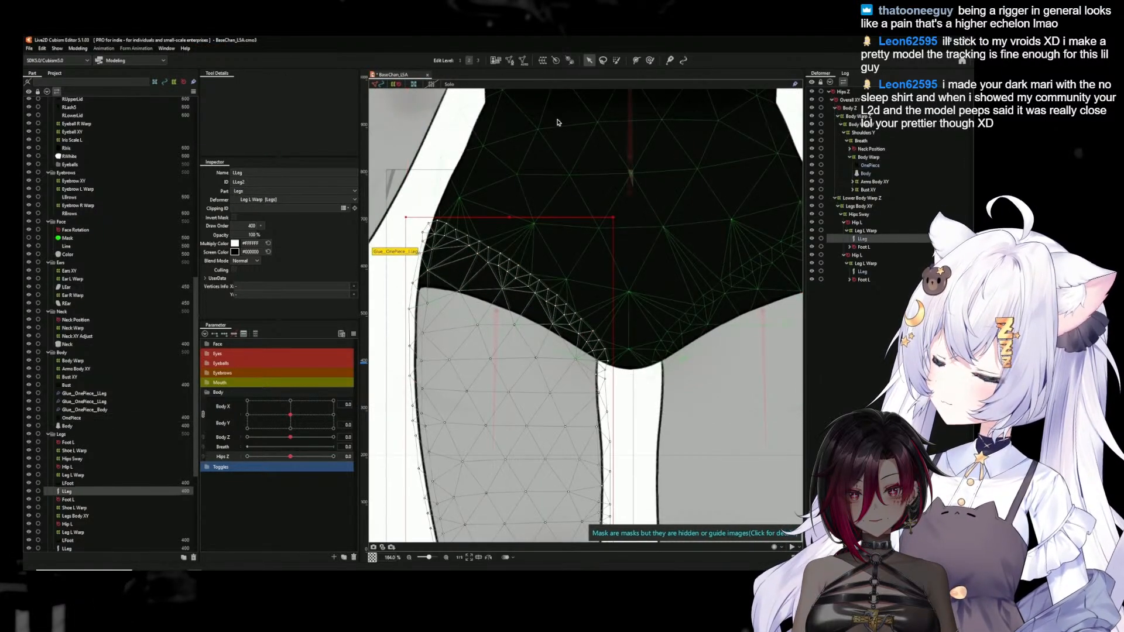
click(510, 61)
mouse_move(414, 190)
mouse_down()
mouse_move(614, 276)
mouse_move(636, 343)
mouse_move(593, 366)
mouse_move(543, 337)
mouse_move(427, 304)
mouse_move(397, 283)
mouse_move(394, 238)
mouse_up()
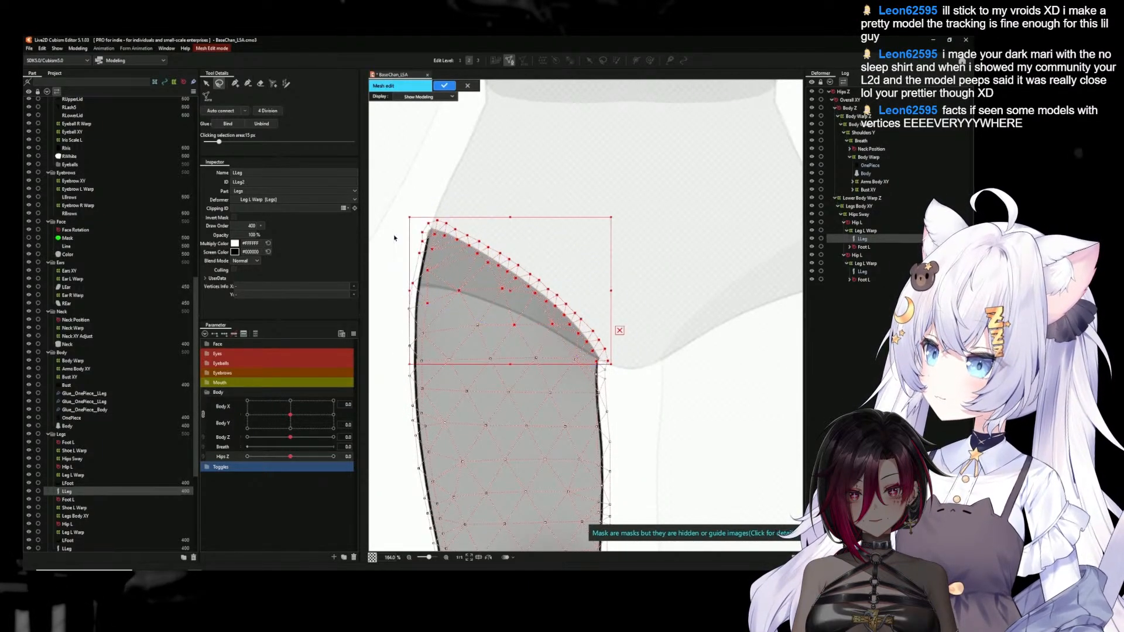
key(Delete)
key(ctrl+v)
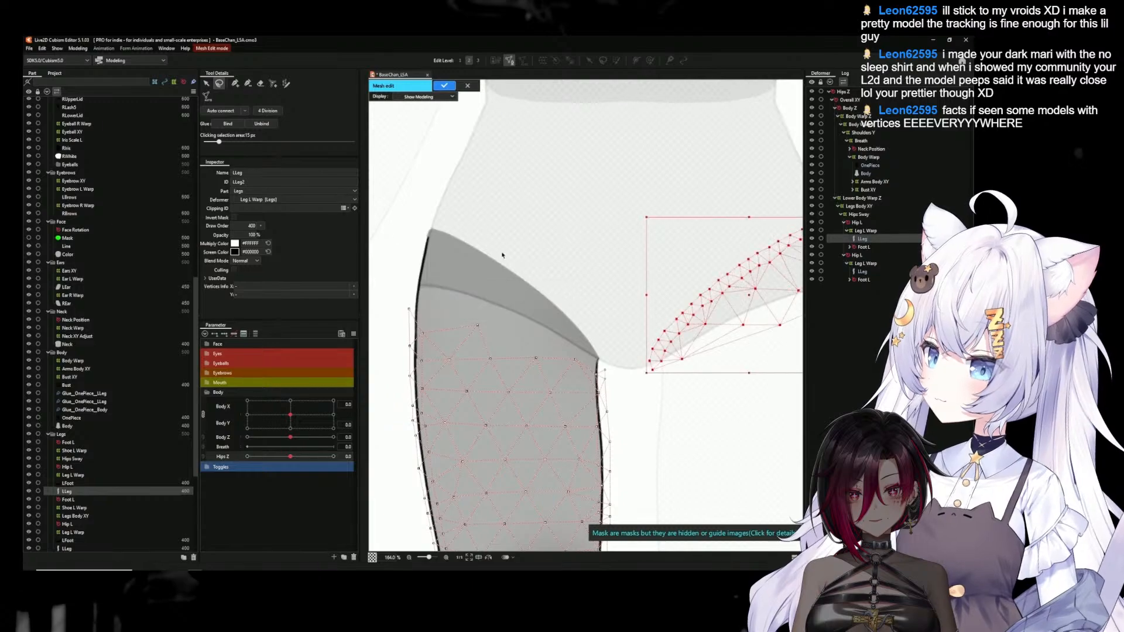
right_click(704, 281)
click(712, 288)
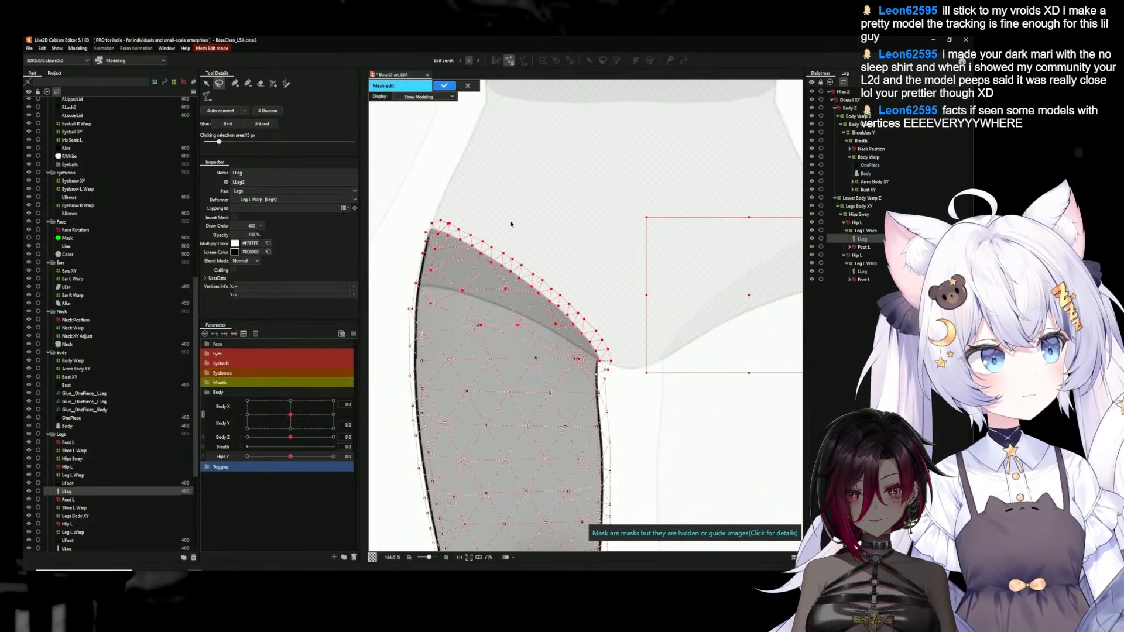
click(412, 170)
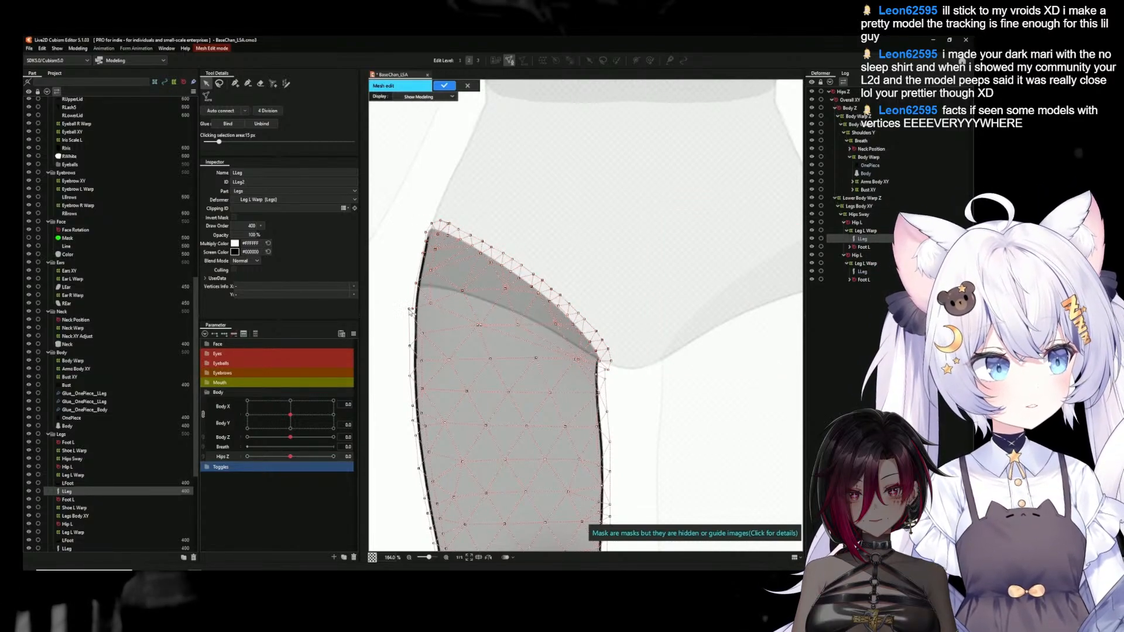
Join the pasted seam vertices to both sides of the thigh outline in the LLeg2 mesh with added edges, and apply the mesh edit
key(p)
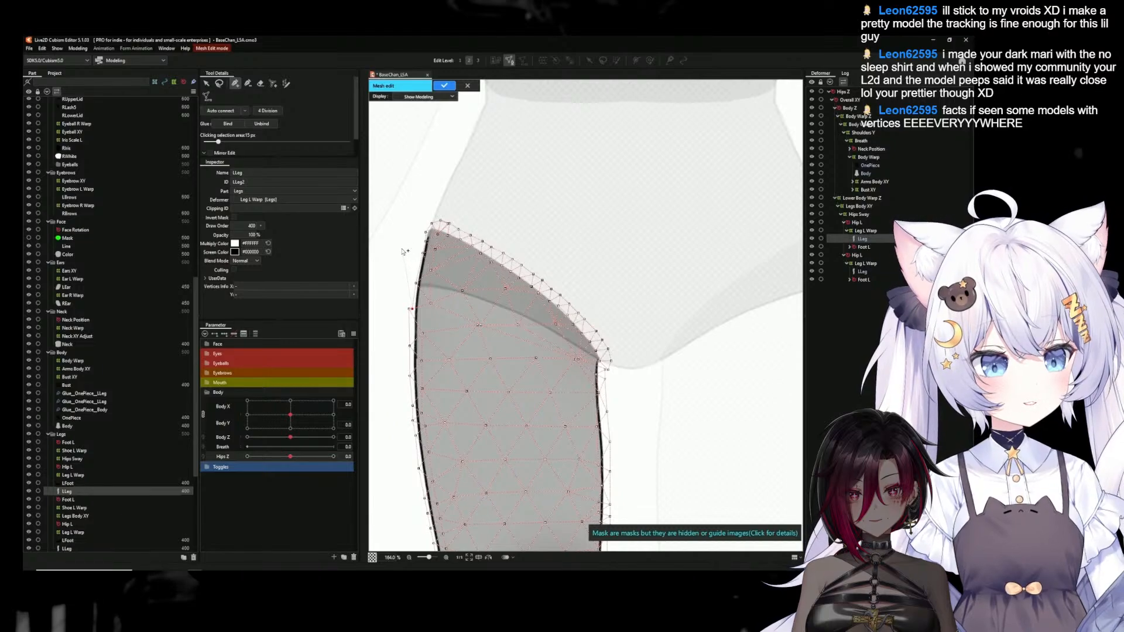
click(206, 85)
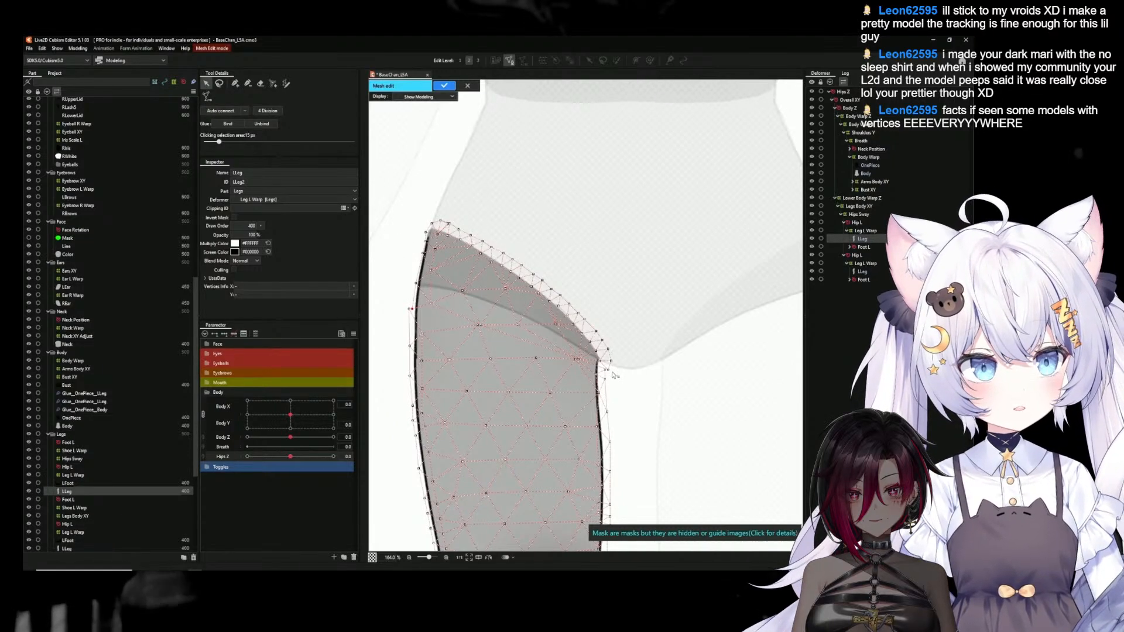
scroll(609, 375, up, 3)
click(599, 367)
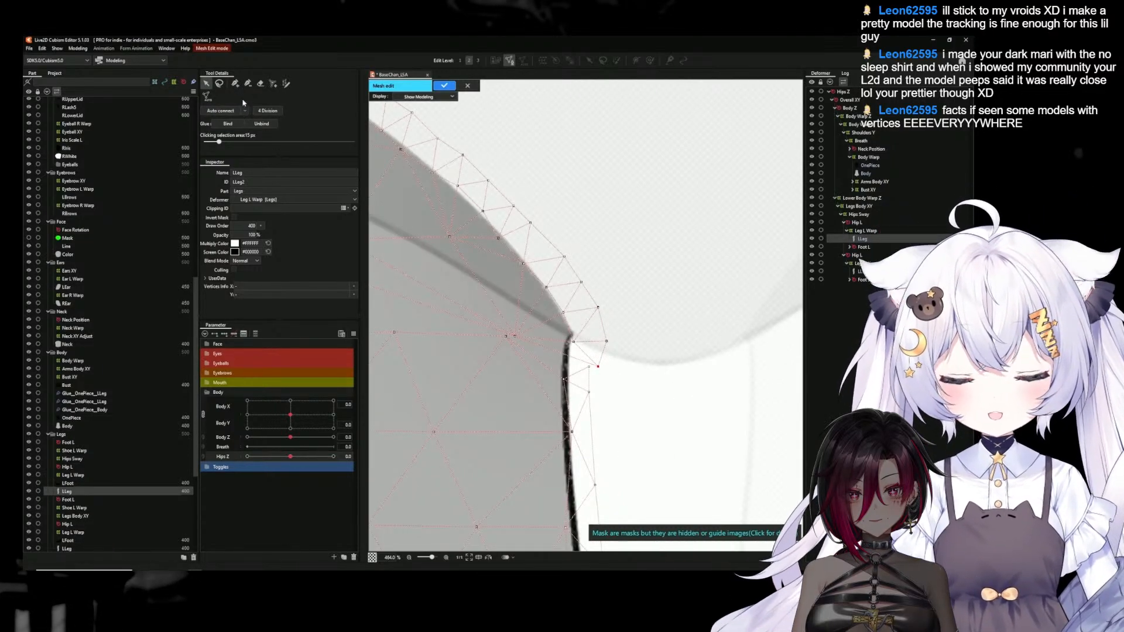
click(235, 84)
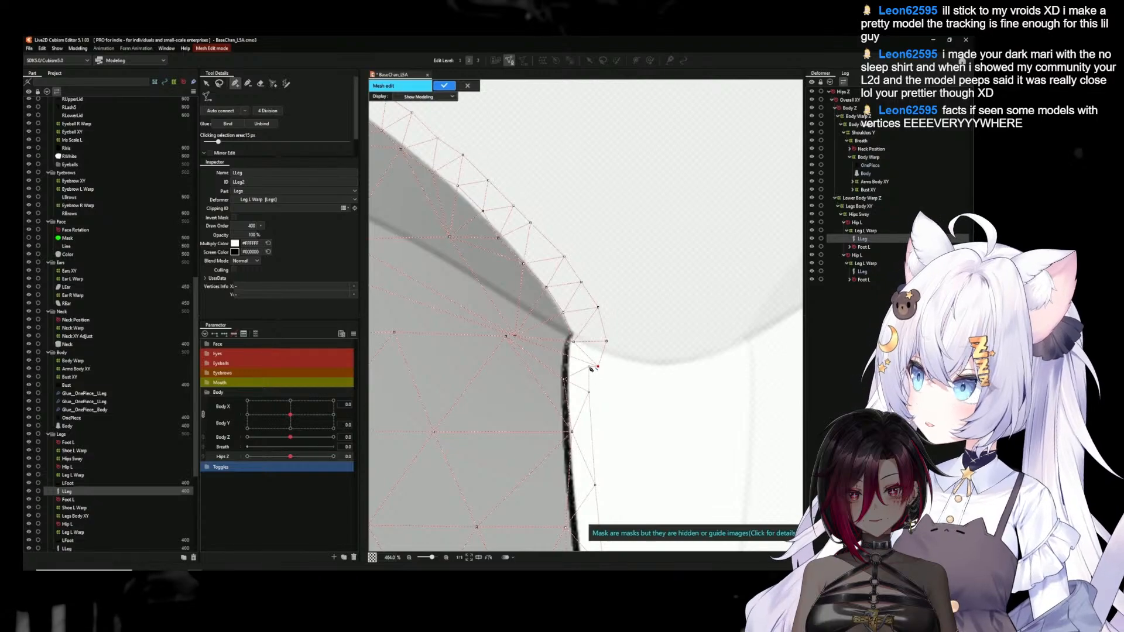
scroll(592, 369, down, 3)
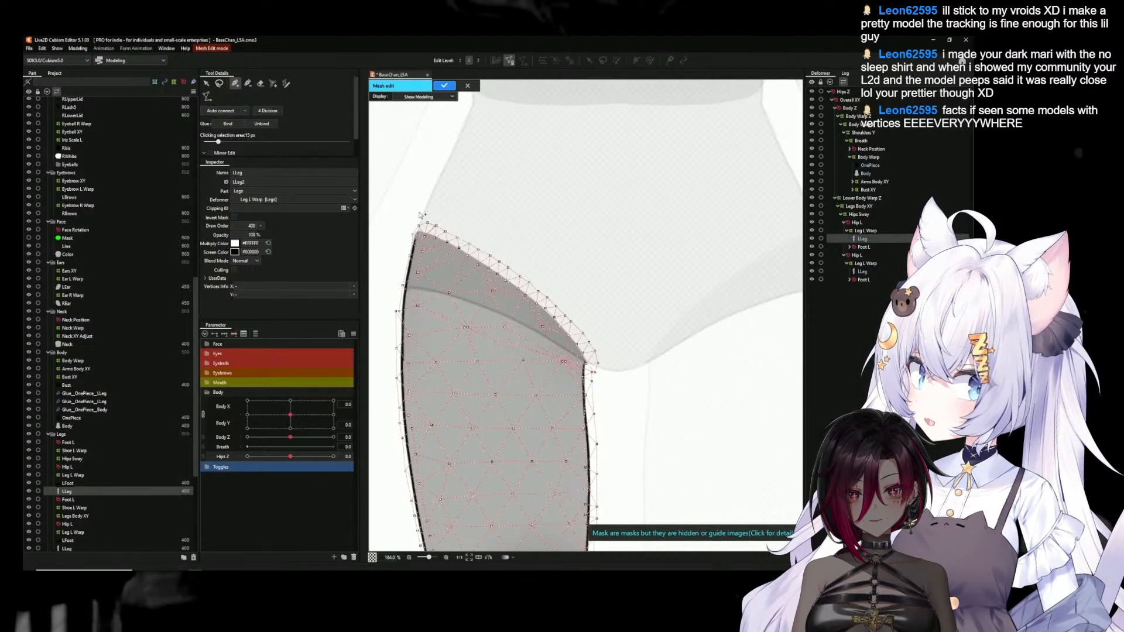
scroll(400, 247, up, 3)
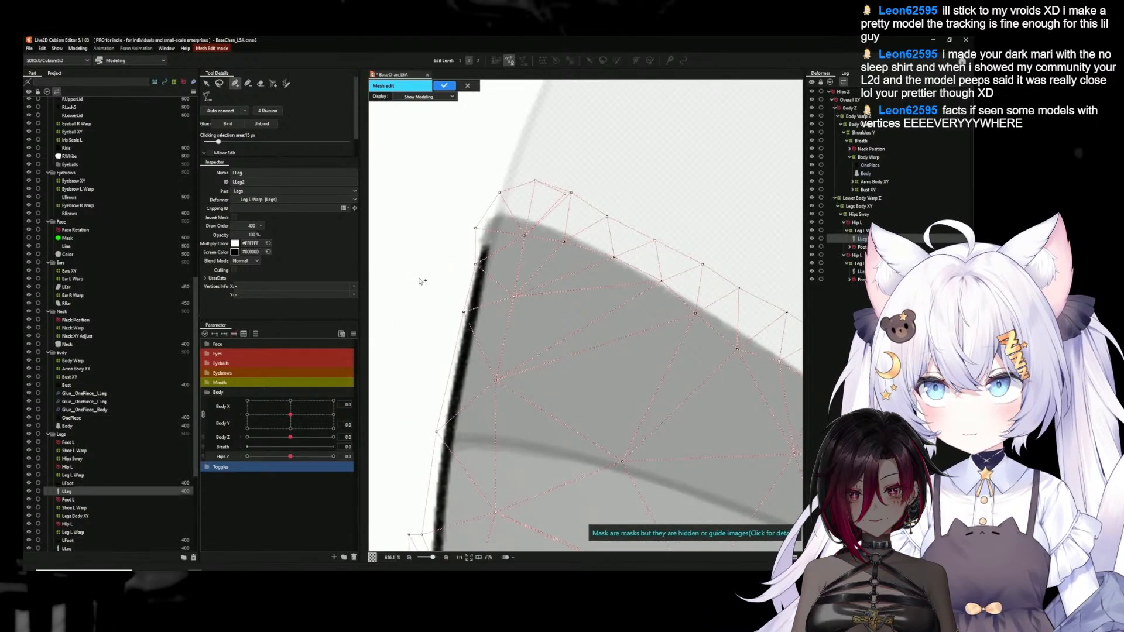
scroll(421, 284, down, 3)
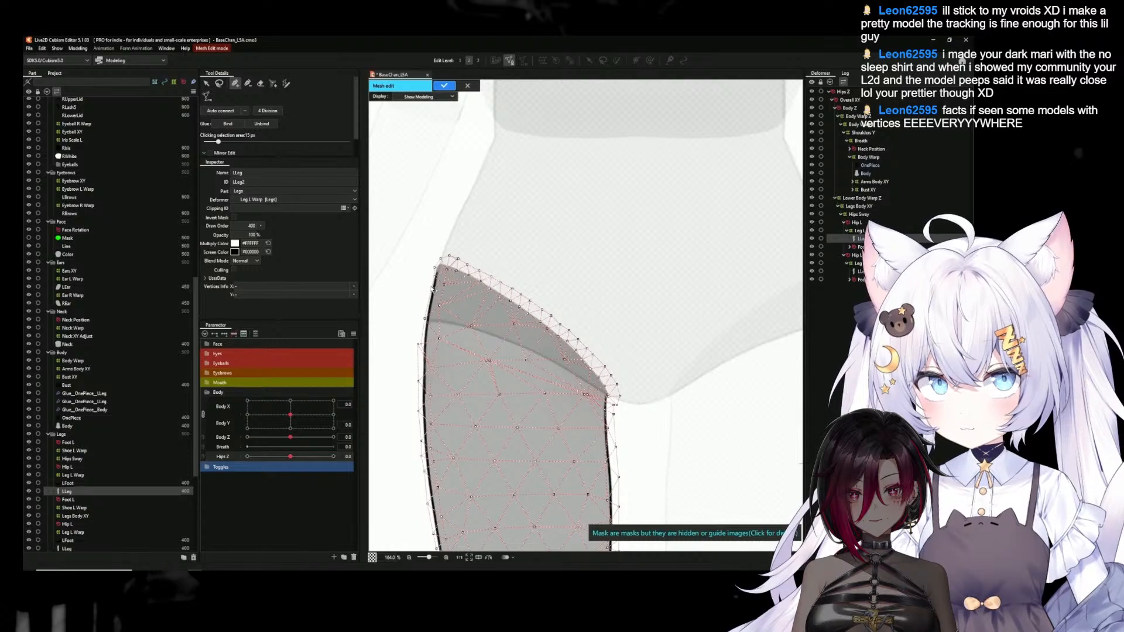
scroll(429, 308, up, 3)
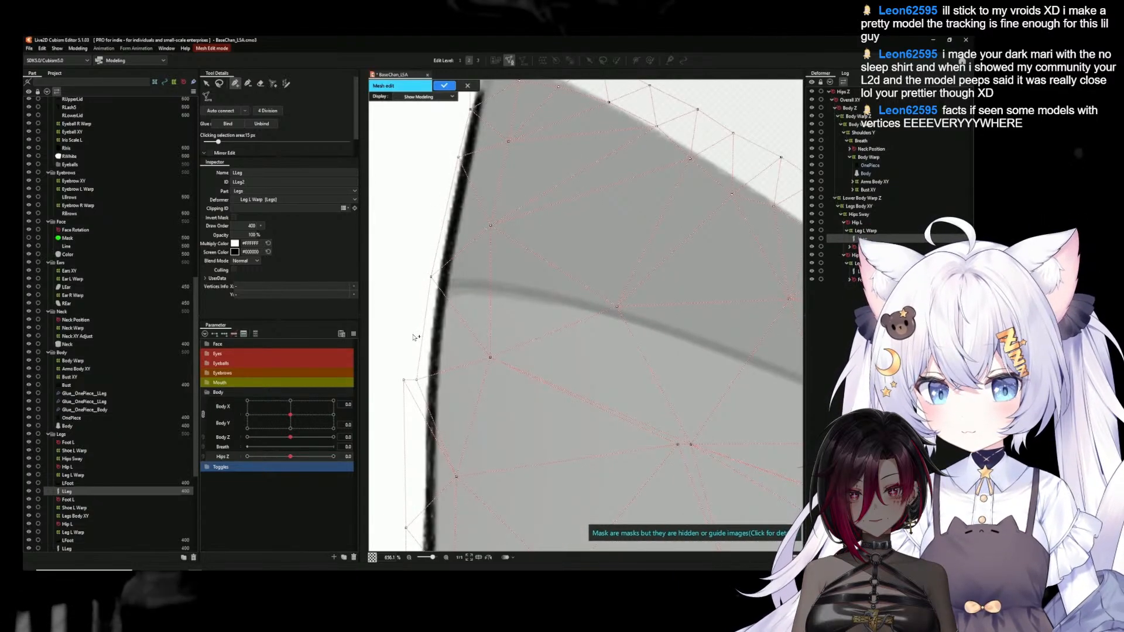
scroll(413, 337, down, 4)
scroll(414, 337, up, 1)
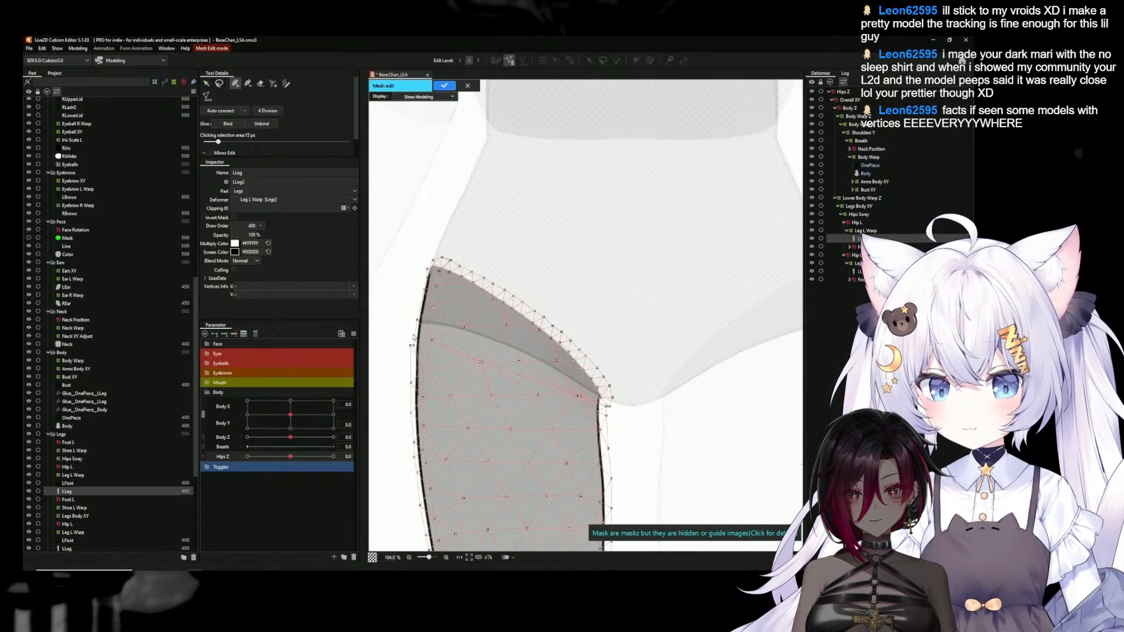
click(444, 86)
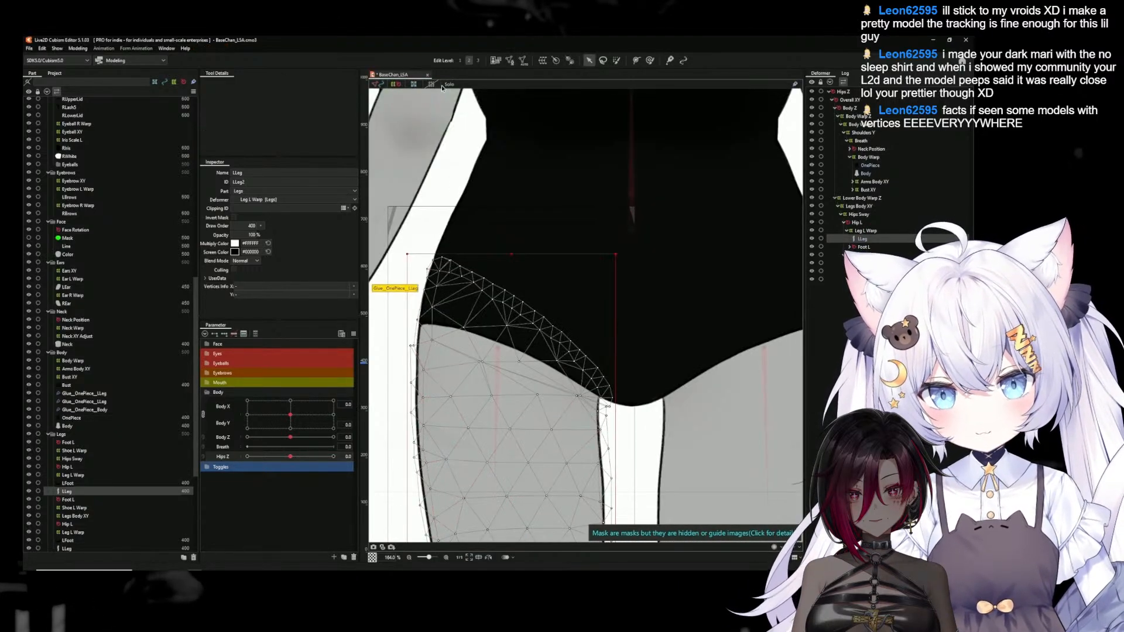
Edit the OnePiece and LLeg2 meshes together, lasso the shared hip seam vertices, bind them with glue, and apply
click(868, 166)
click(511, 61)
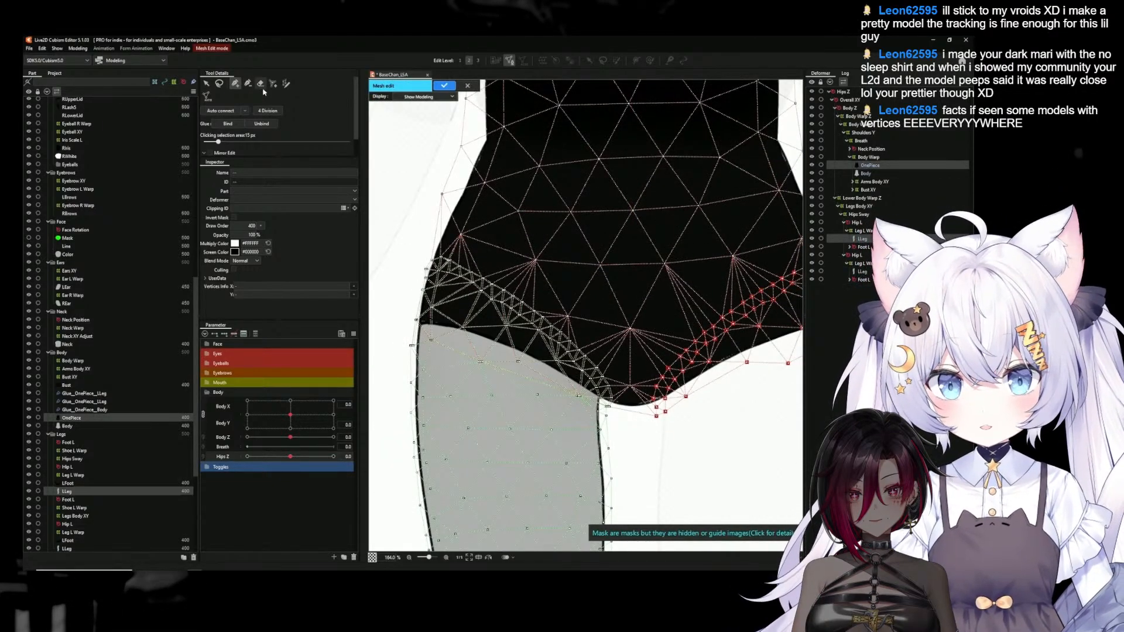
click(220, 84)
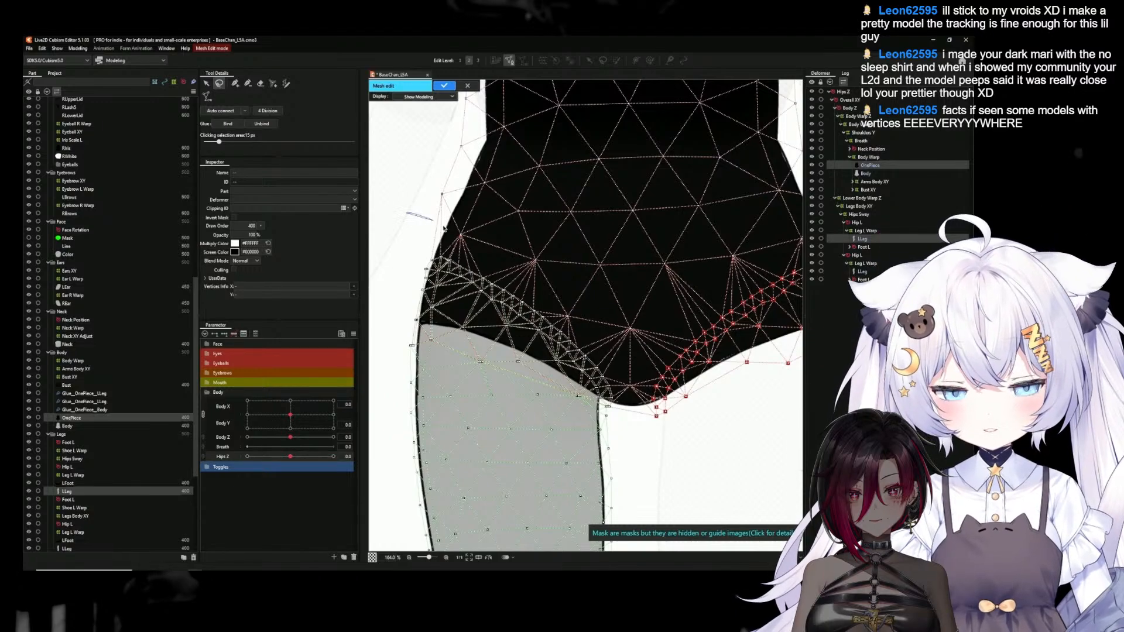
drag(437, 225, 605, 341)
mouse_move(606, 436)
mouse_down()
mouse_move(496, 412)
mouse_move(407, 380)
mouse_move(378, 321)
mouse_move(391, 243)
mouse_up()
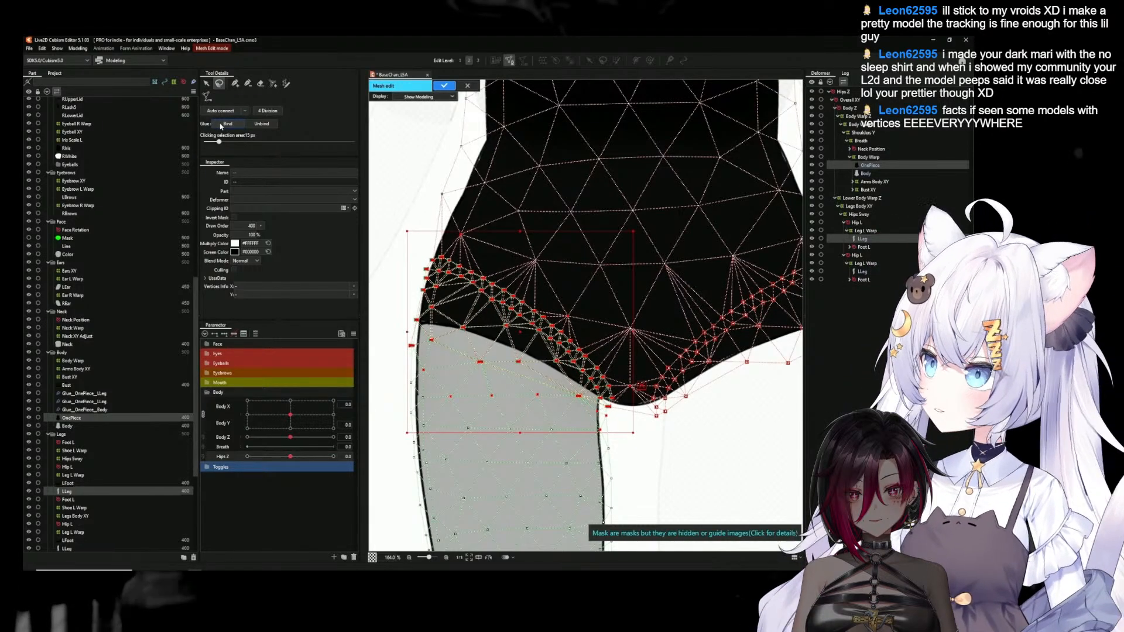
click(221, 127)
click(445, 86)
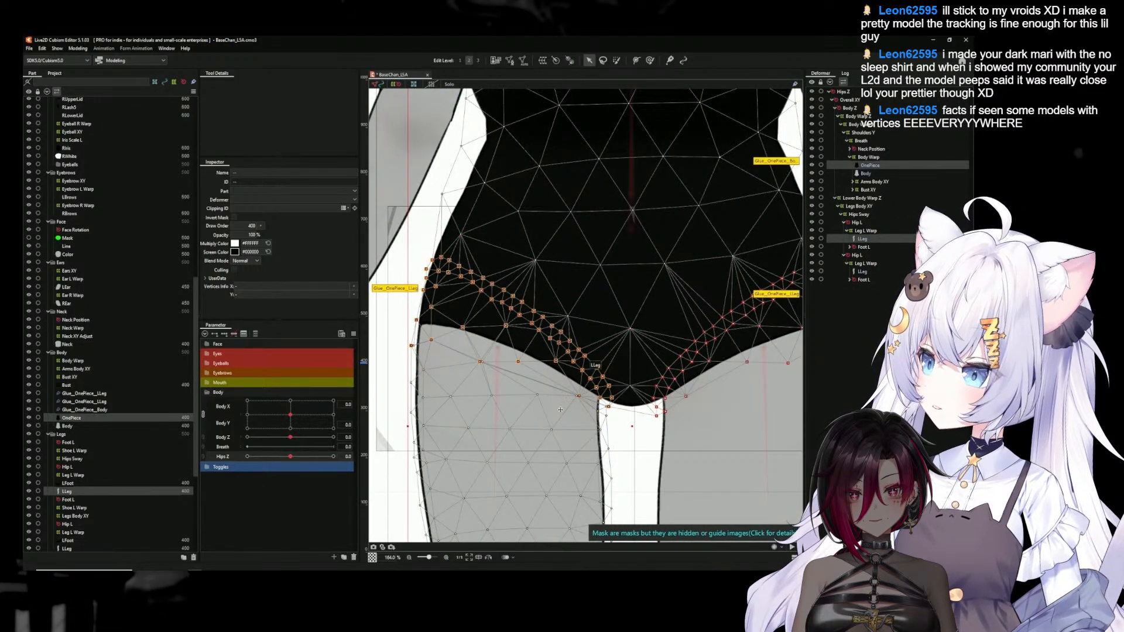
Preview the model's movement in the Physics Settings to check how the rebuilt hip seam deforms
scroll(544, 400, down, 6)
click(405, 446)
scroll(538, 419, down, 2)
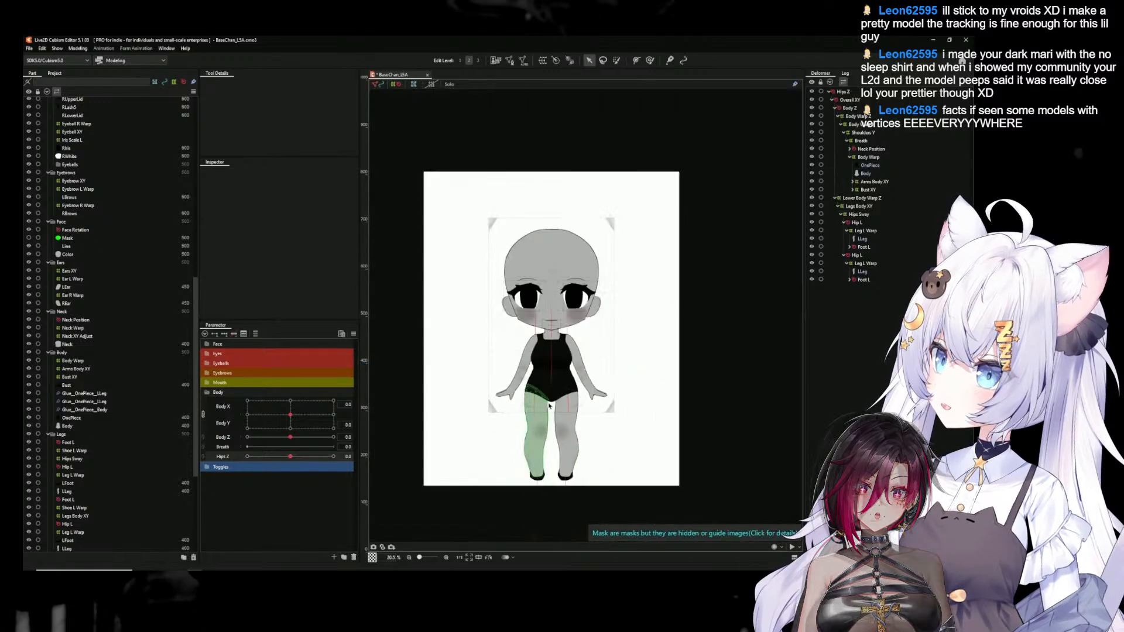
scroll(568, 401, up, 2)
drag(677, 436, 675, 400)
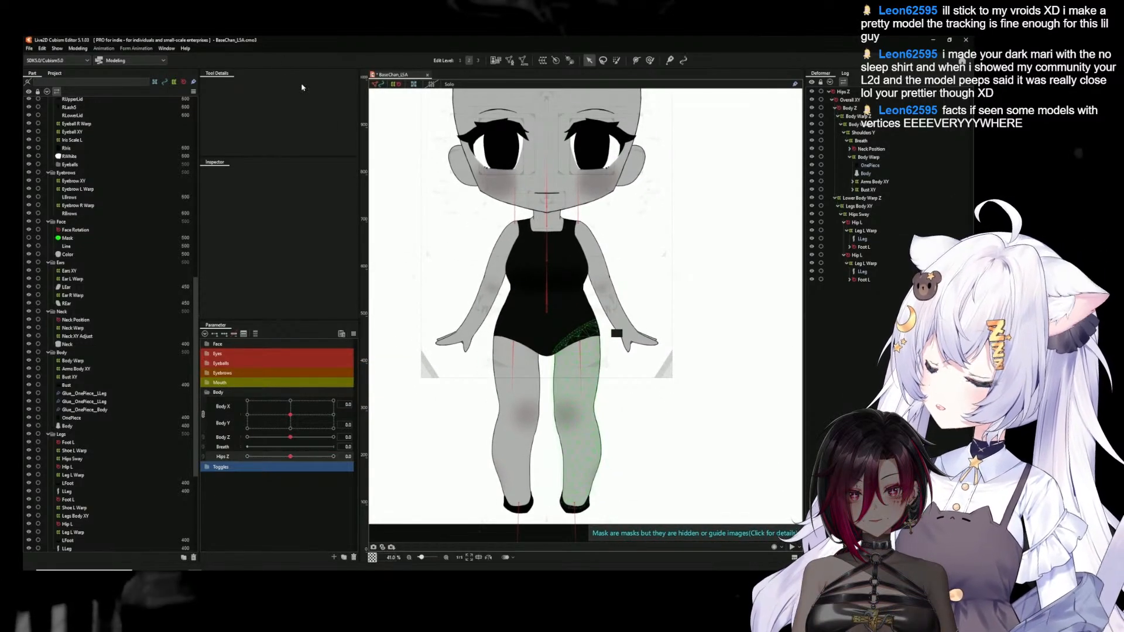
click(78, 48)
click(108, 212)
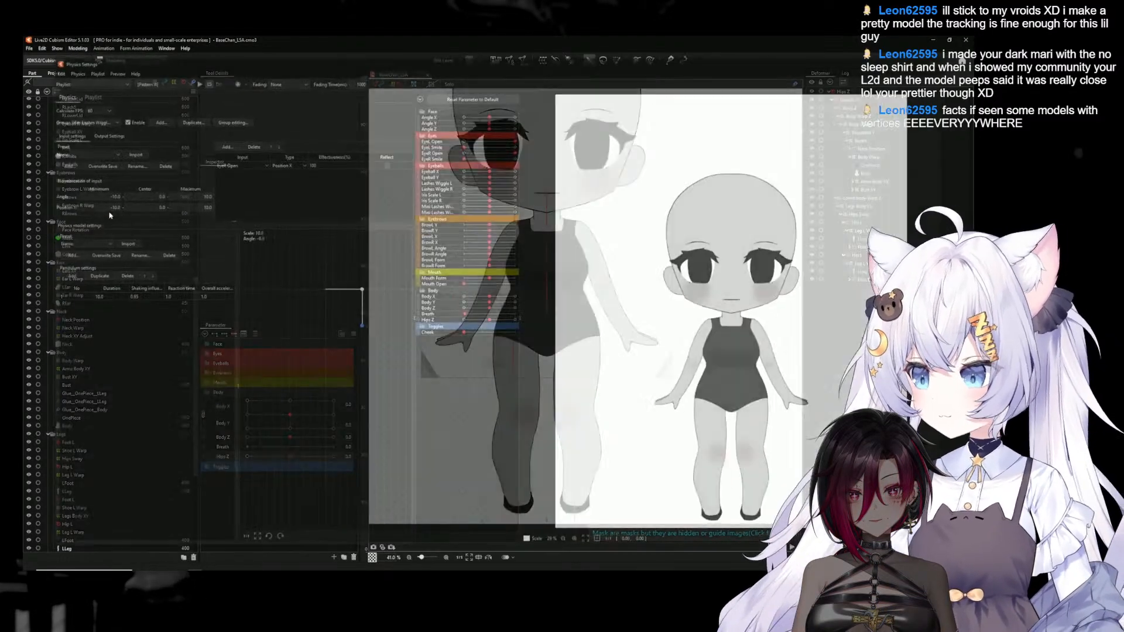
drag(677, 138, 873, 176)
drag(877, 127, 793, 425)
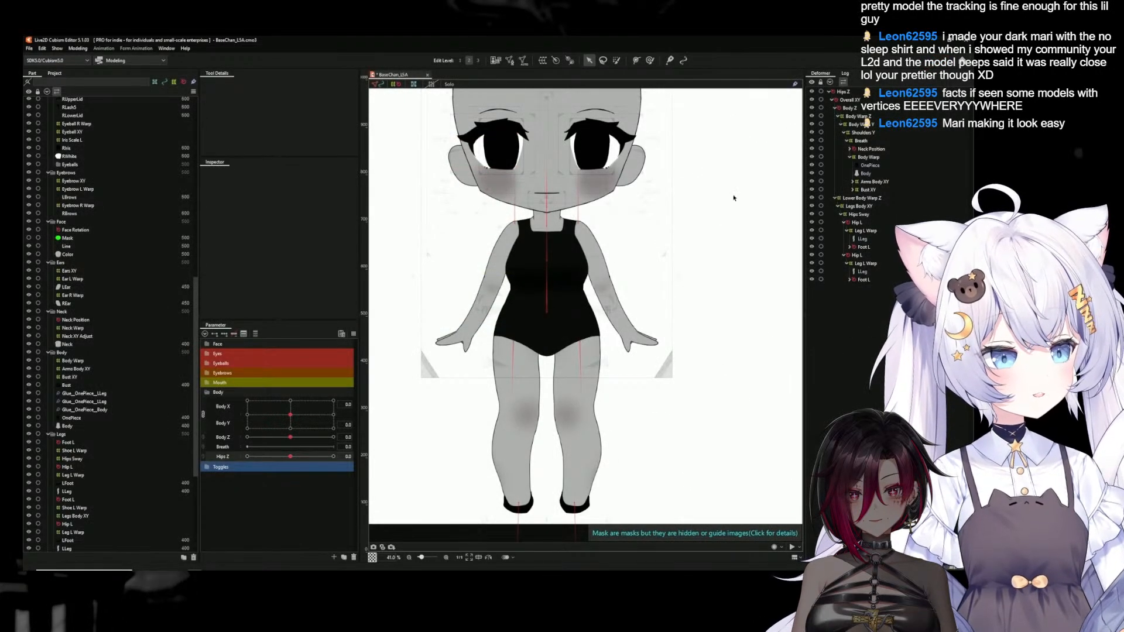
Edit the OnePiece and Body meshes together, lasso all their vertices, bind them with glue, and apply
click(865, 174)
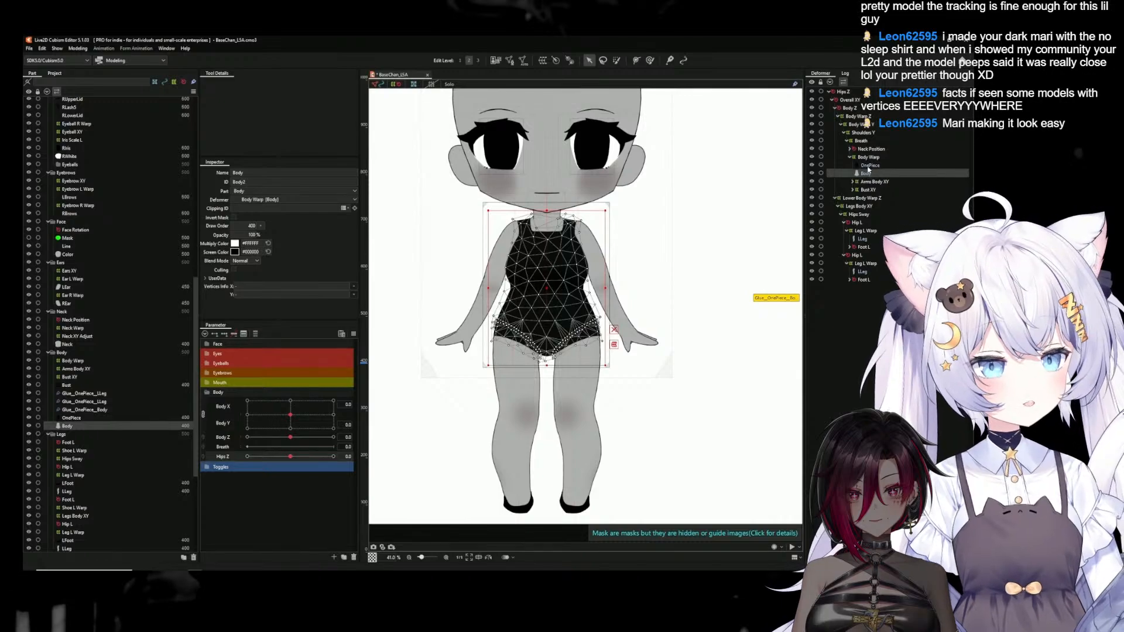
ctrl+click(870, 165)
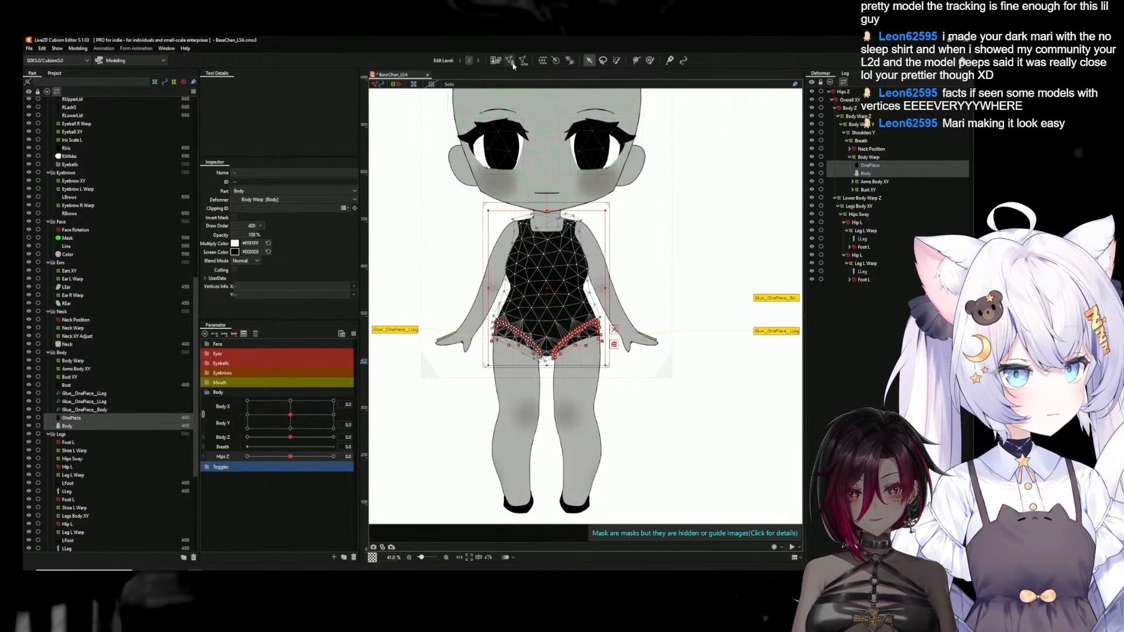
click(510, 60)
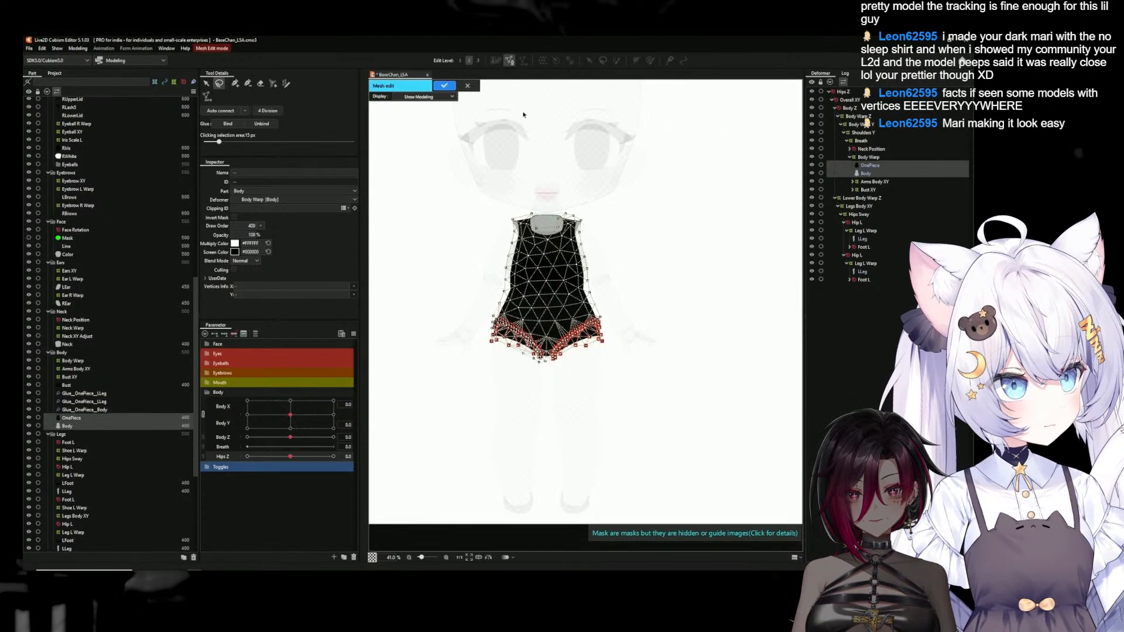
mouse_move(474, 176)
mouse_down()
mouse_move(545, 448)
mouse_move(474, 151)
mouse_up()
click(228, 124)
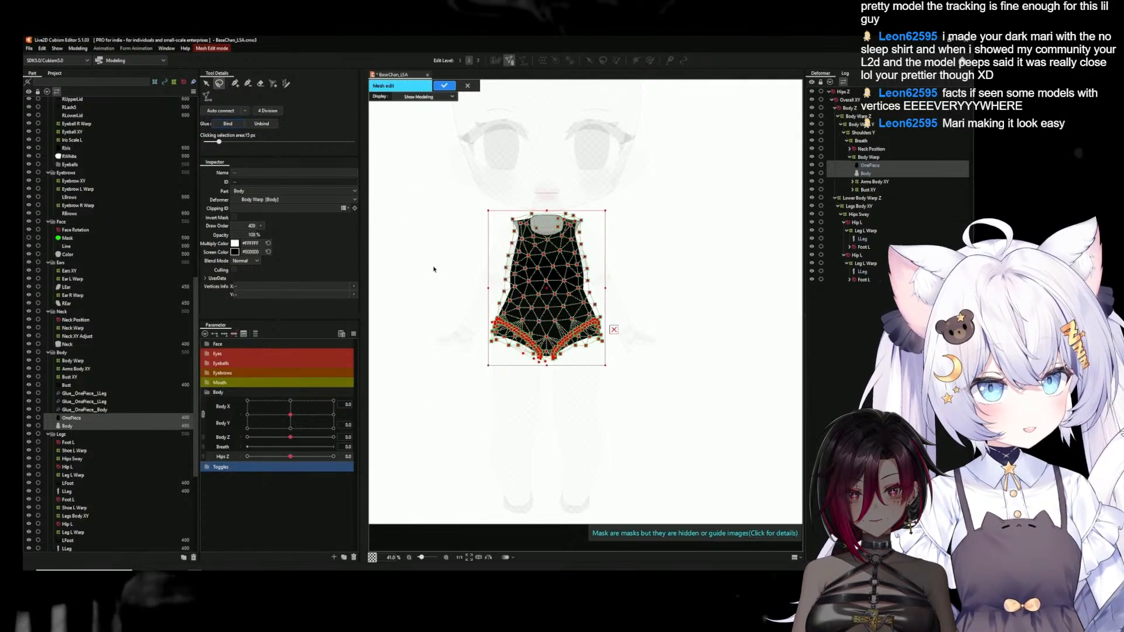
click(443, 86)
click(447, 172)
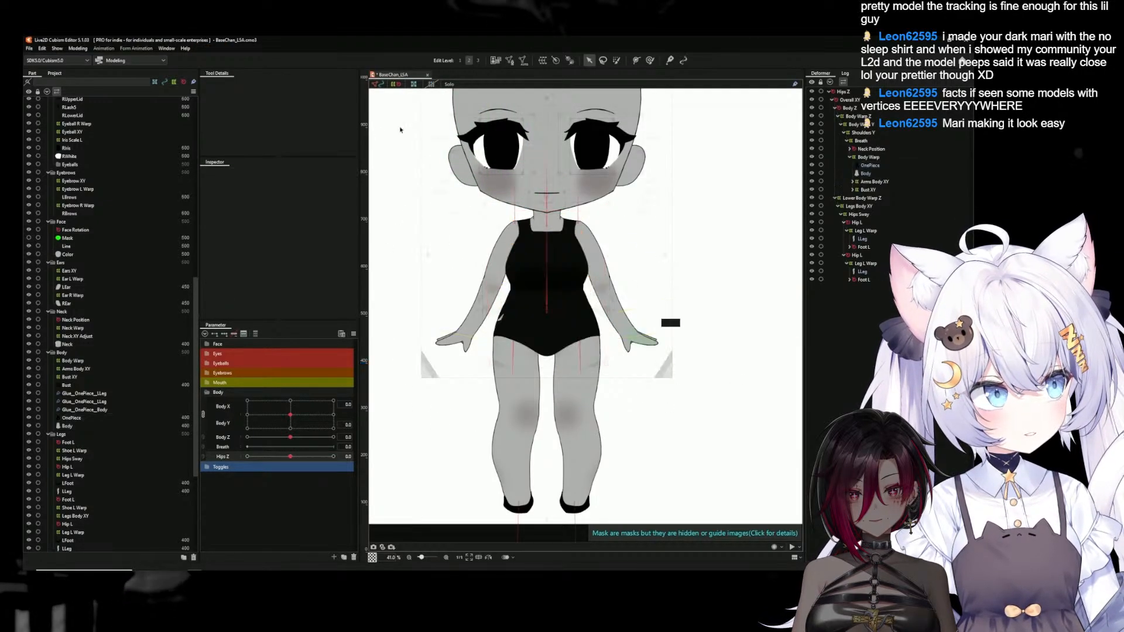
Check the reglued torso and hips in the Physics Settings preview, and close it
click(78, 48)
click(105, 216)
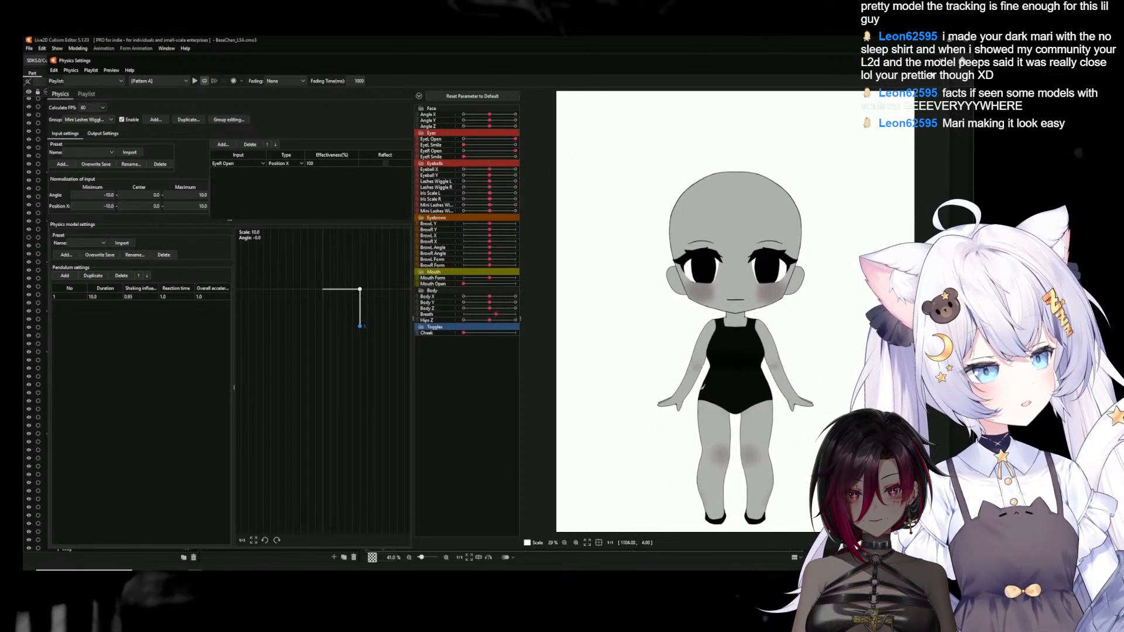
click(941, 62)
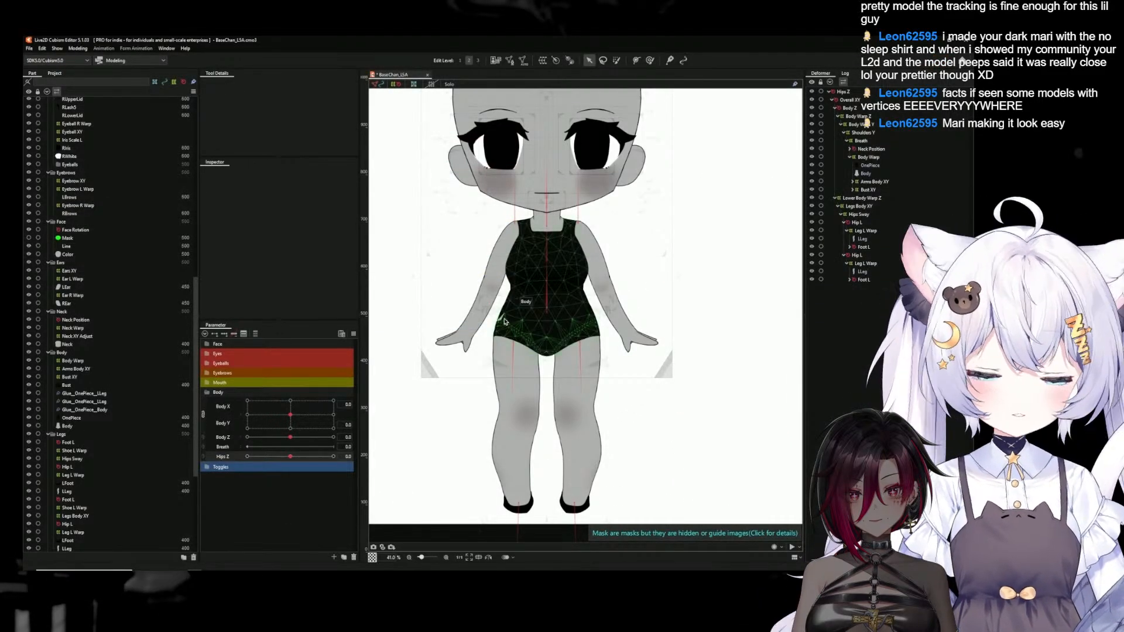
Close the gap in the OnePiece mesh at the left-hand hip seam with auto-connect, and apply the mesh edit
click(872, 166)
scroll(519, 287, up, 3)
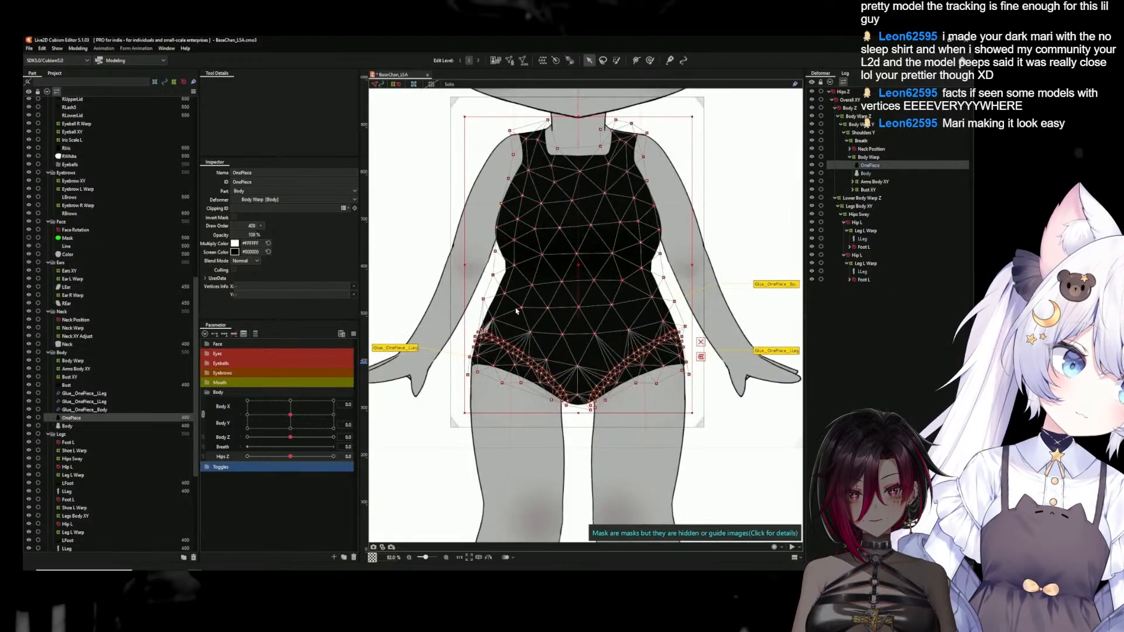
click(503, 62)
scroll(528, 347, up, 6)
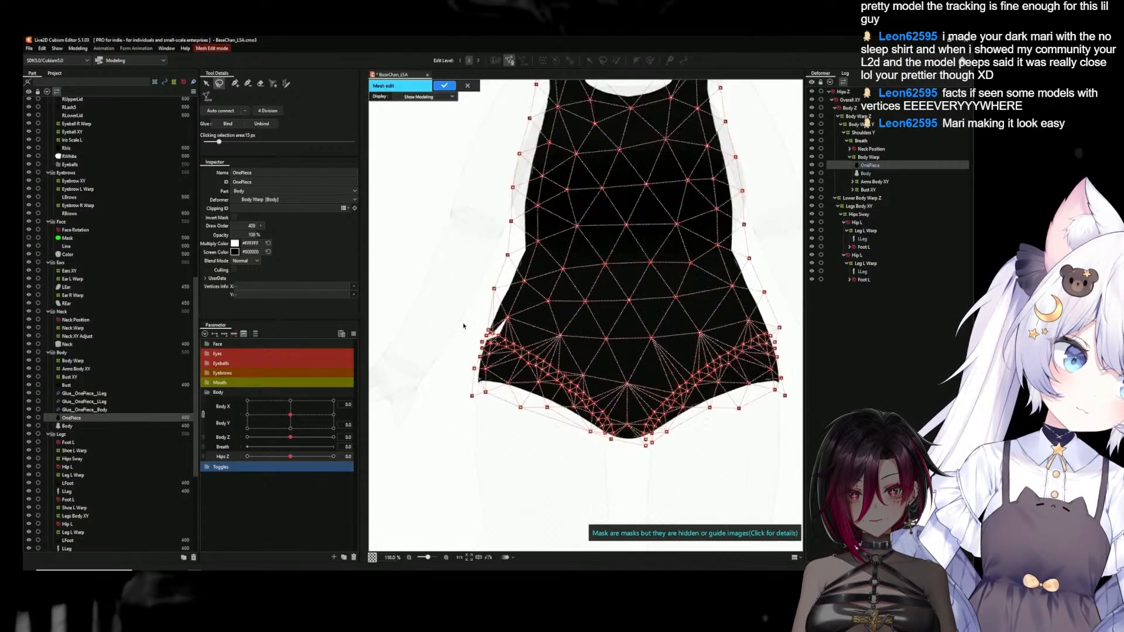
scroll(503, 368, up, 3)
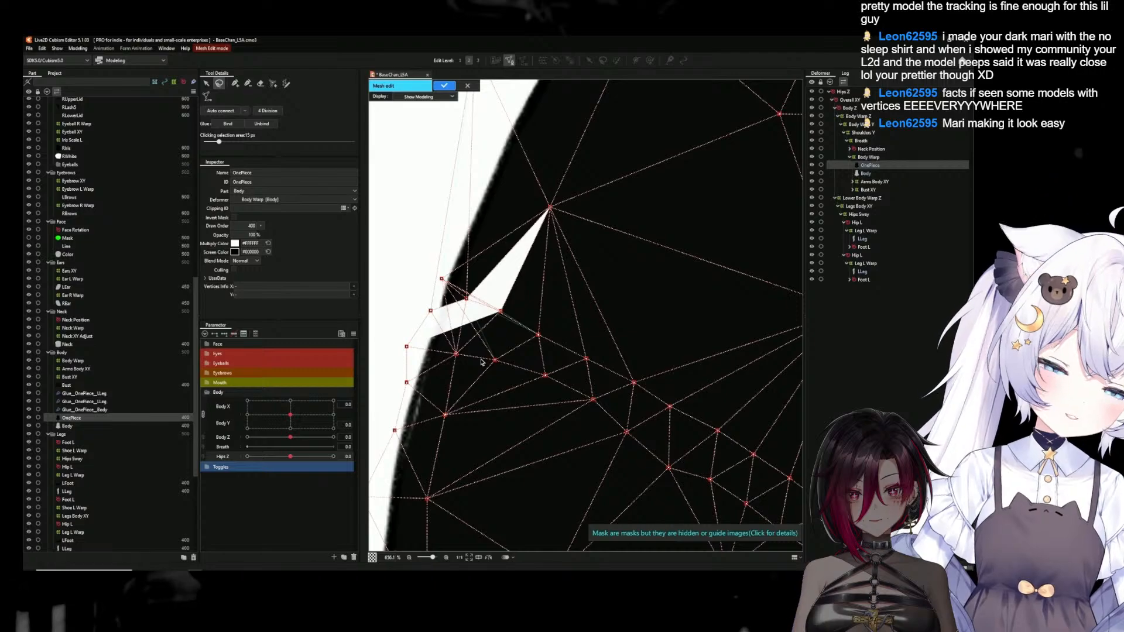
scroll(481, 362, down, 1)
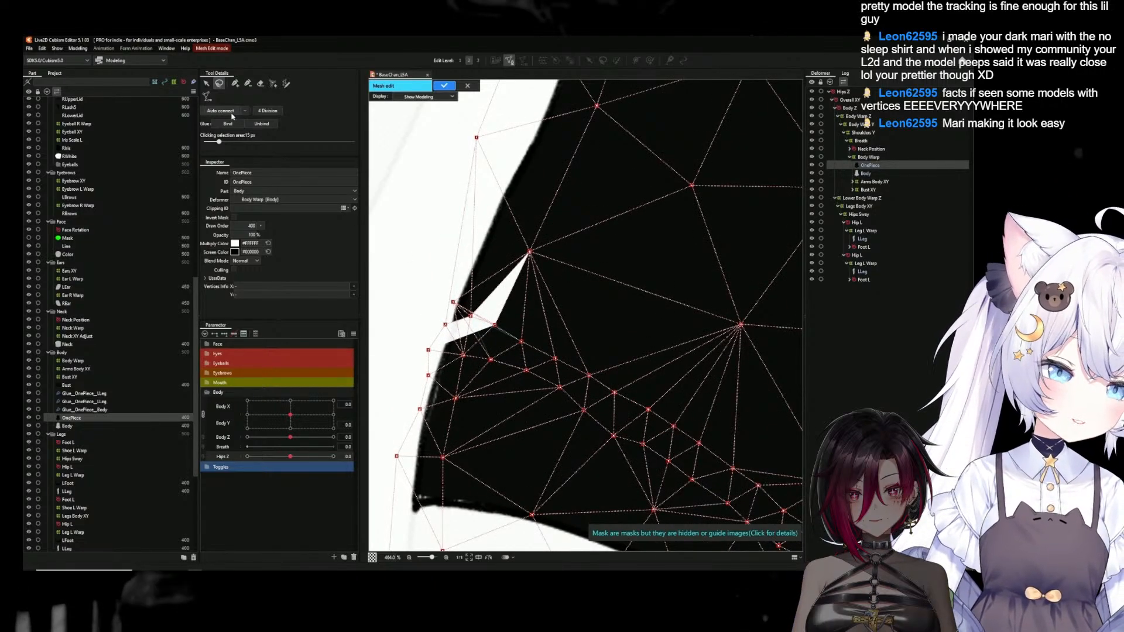
click(444, 87)
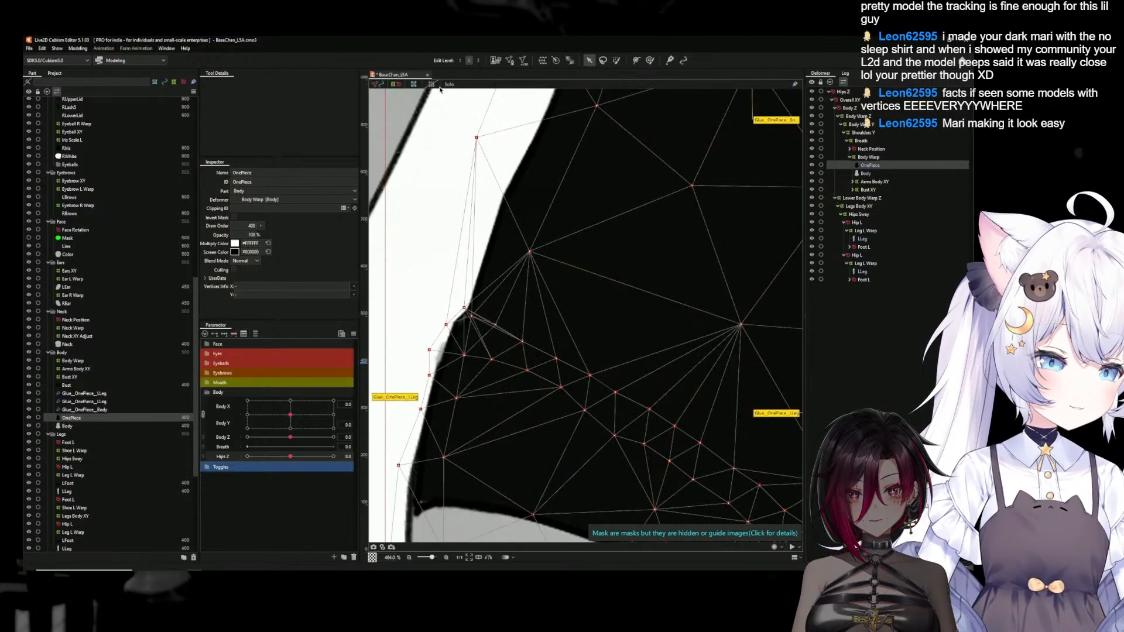
Deselect the OnePiece and examine the repaired hip seam with the model in its default pose
scroll(567, 306, down, 7)
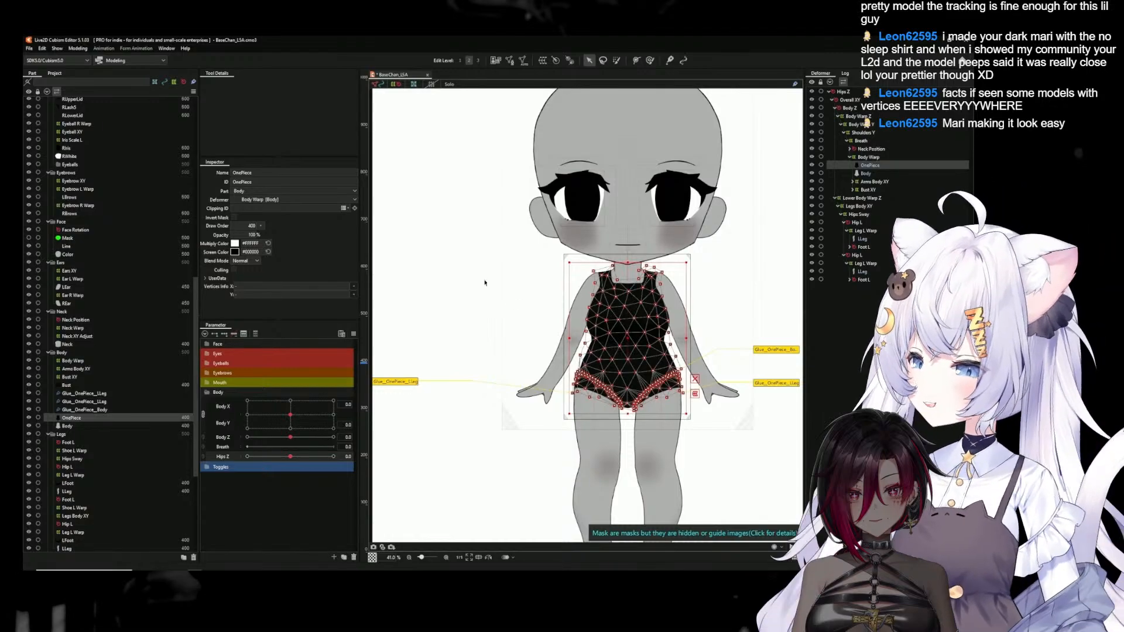
click(620, 447)
drag(722, 453, 643, 421)
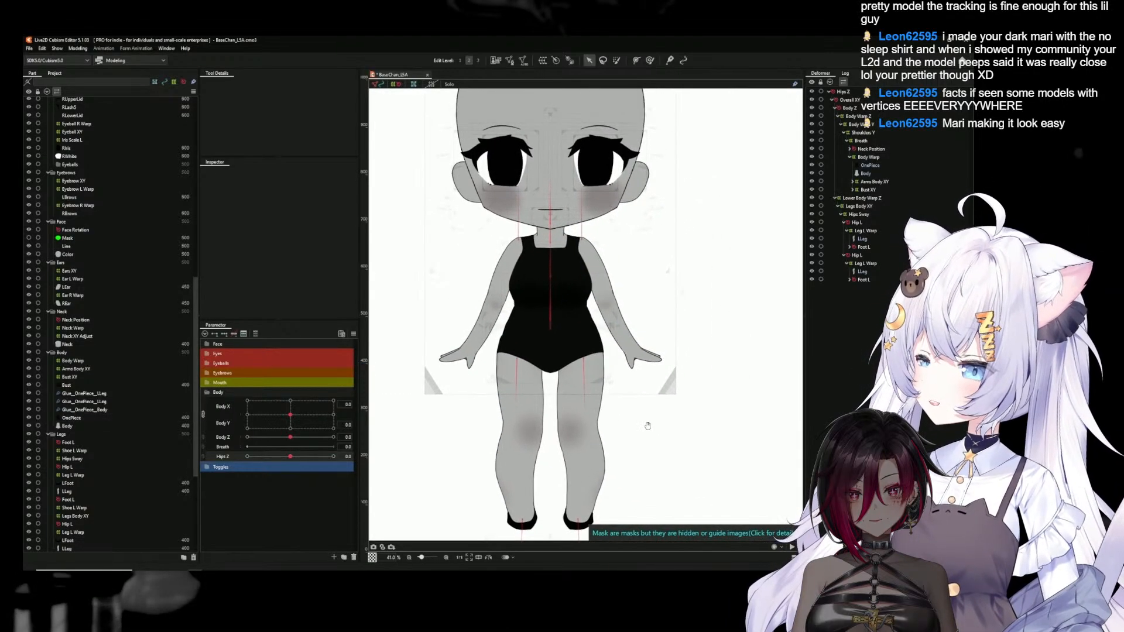
click(353, 334)
click(376, 336)
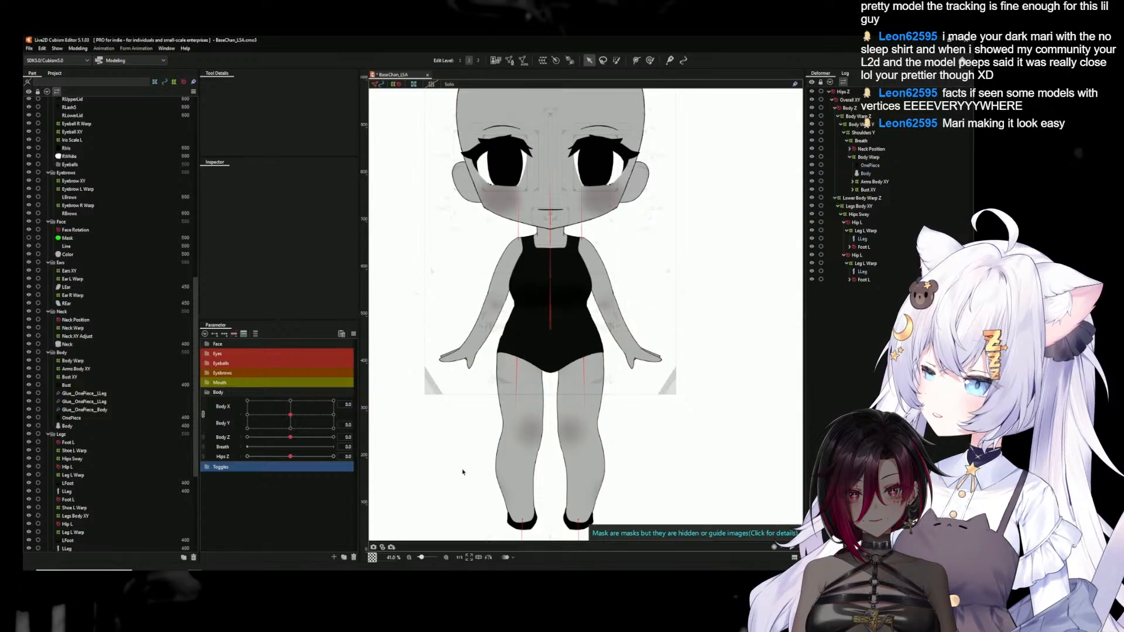
scroll(477, 426, up, 5)
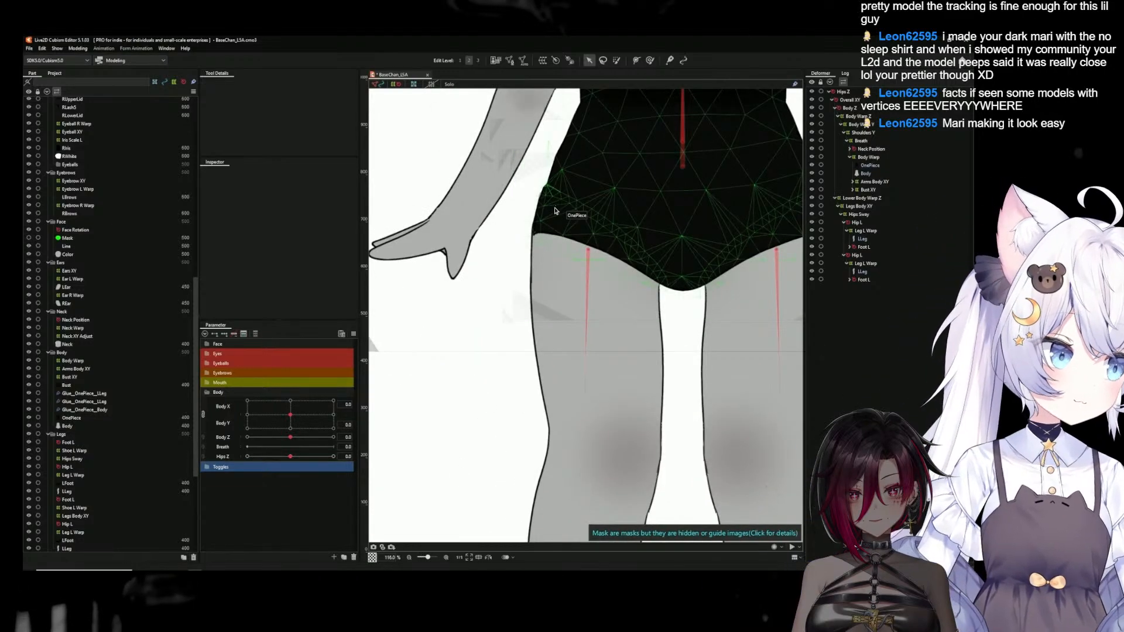
drag(656, 184, 555, 368)
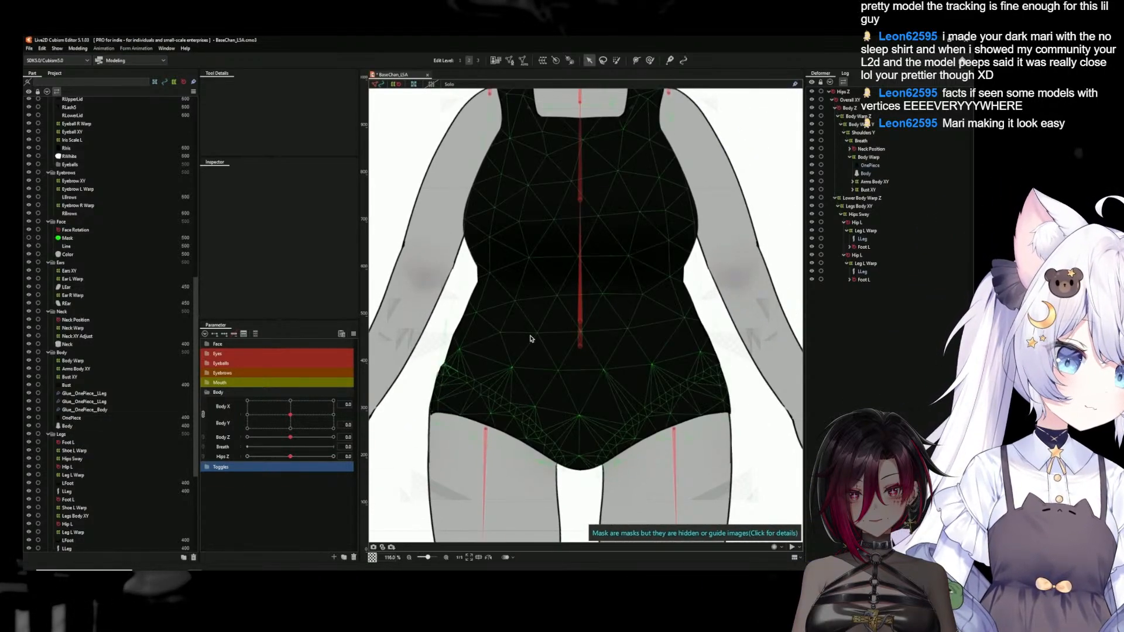
Open Glue_OnePiece_Body for weight editing and paint its weights toward the blue side along the left-hand hip and waist edge
click(556, 370)
double_click(776, 298)
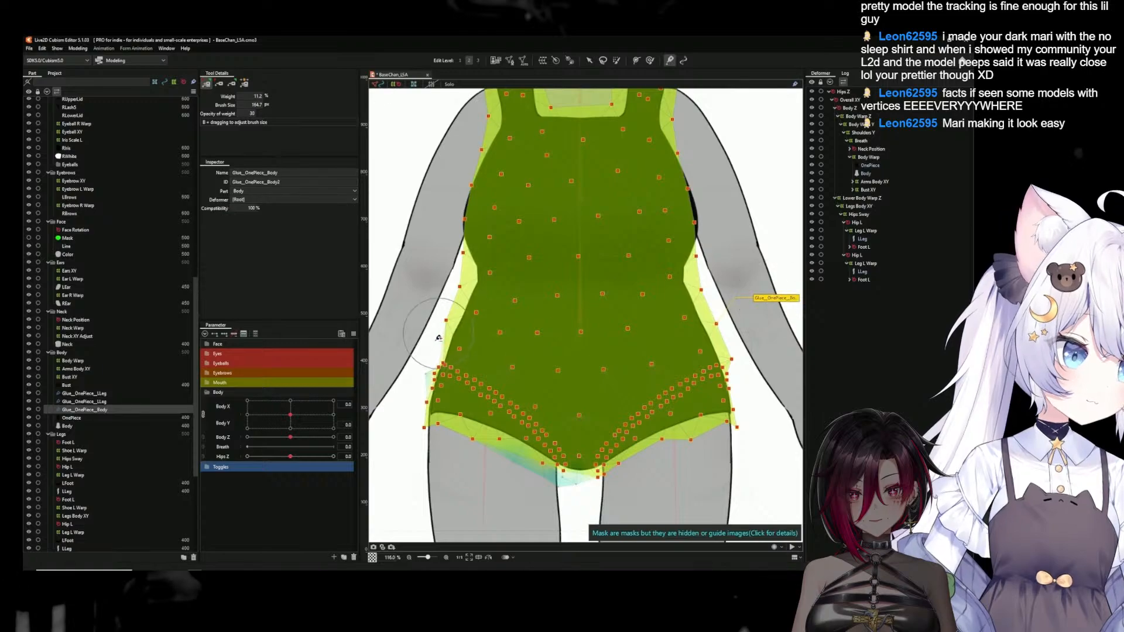
scroll(449, 364, up, 3)
mouse_move(486, 356)
mouse_down()
mouse_move(461, 311)
mouse_move(471, 328)
mouse_up()
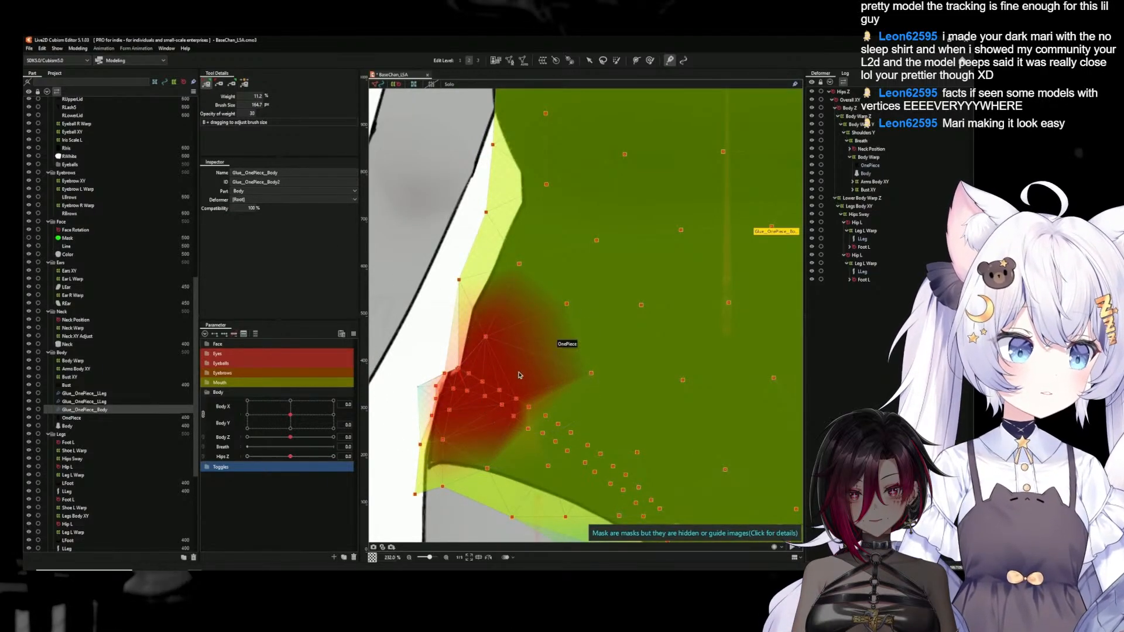
key(ctrl+z)
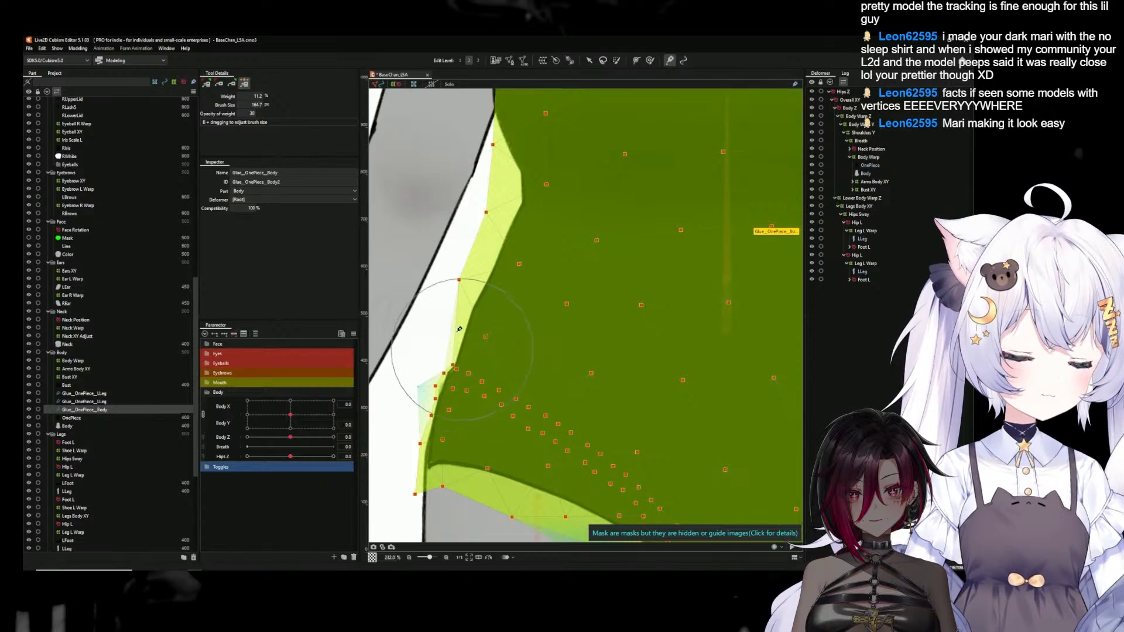
click(232, 84)
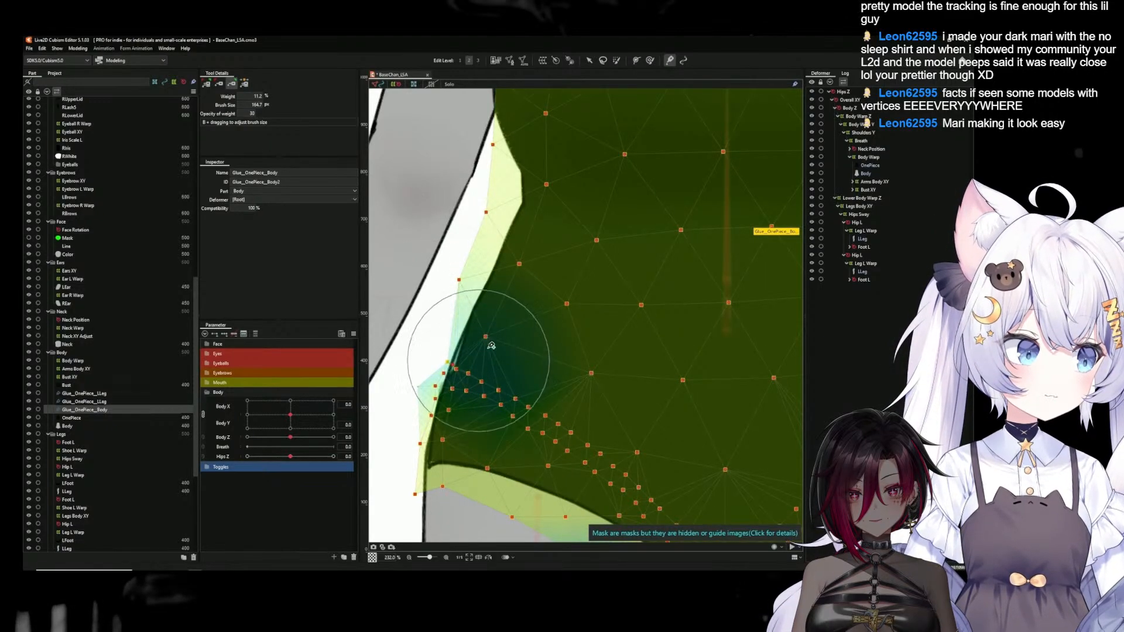
mouse_move(468, 410)
mouse_down()
mouse_move(588, 167)
mouse_move(442, 289)
mouse_move(529, 352)
mouse_move(570, 205)
mouse_move(525, 295)
mouse_move(463, 293)
mouse_move(530, 176)
mouse_move(529, 147)
mouse_up()
key(ctrl+z)
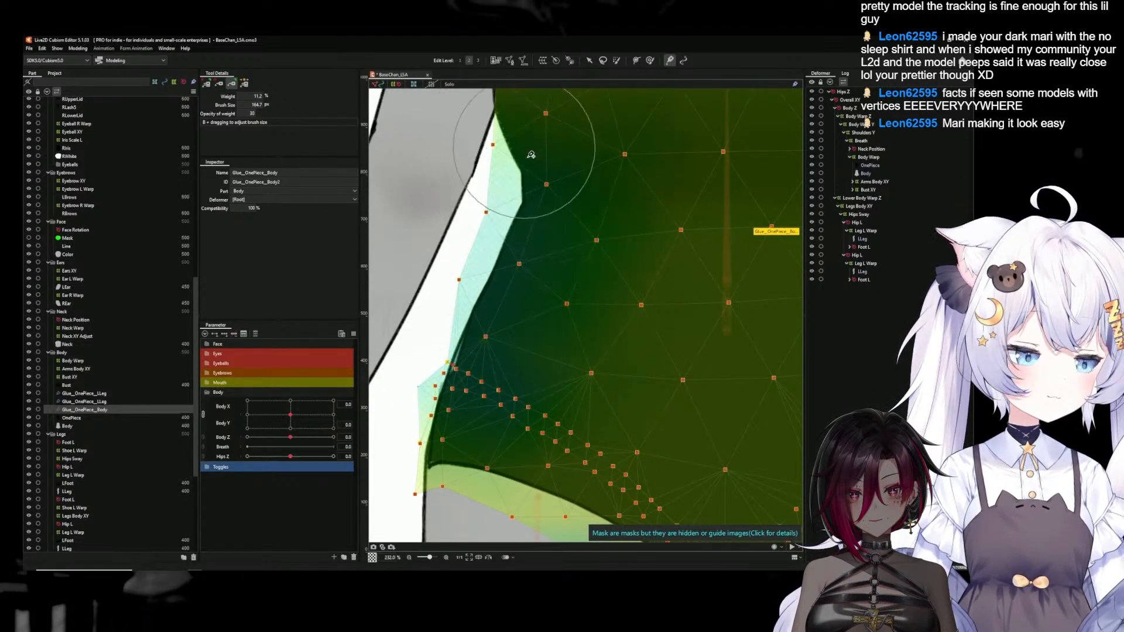
Extend and refine the Glue_OnePiece_Body weights around the left-hand hip seam, and deselect the glue
scroll(590, 366, down, 5)
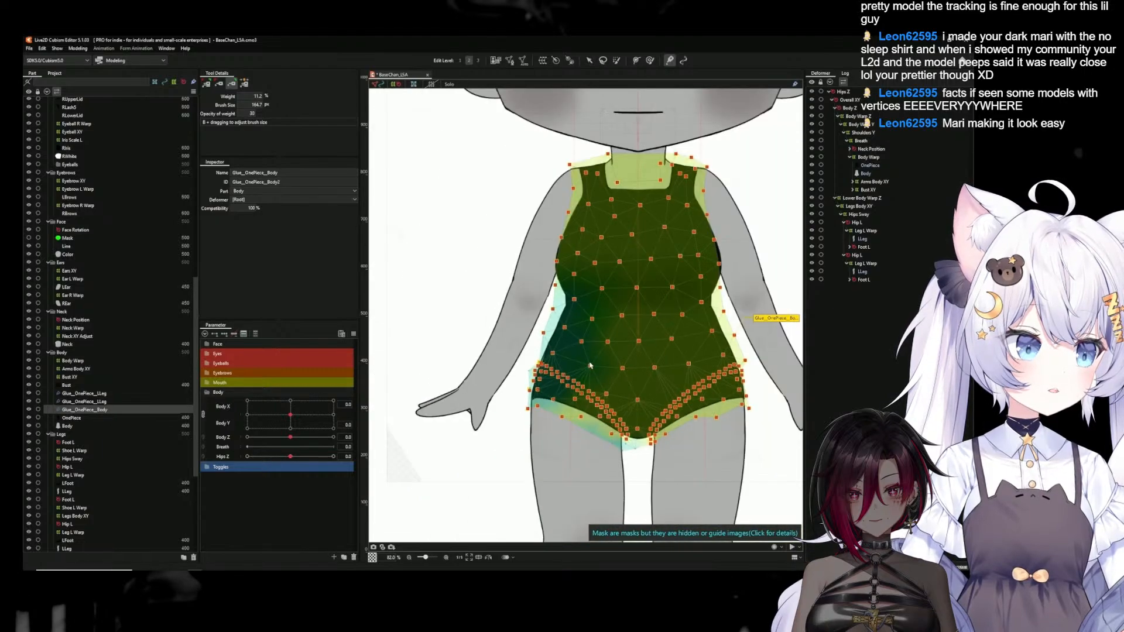
scroll(709, 368, up, 2)
scroll(725, 392, up, 3)
drag(726, 391, 685, 424)
scroll(651, 411, down, 3)
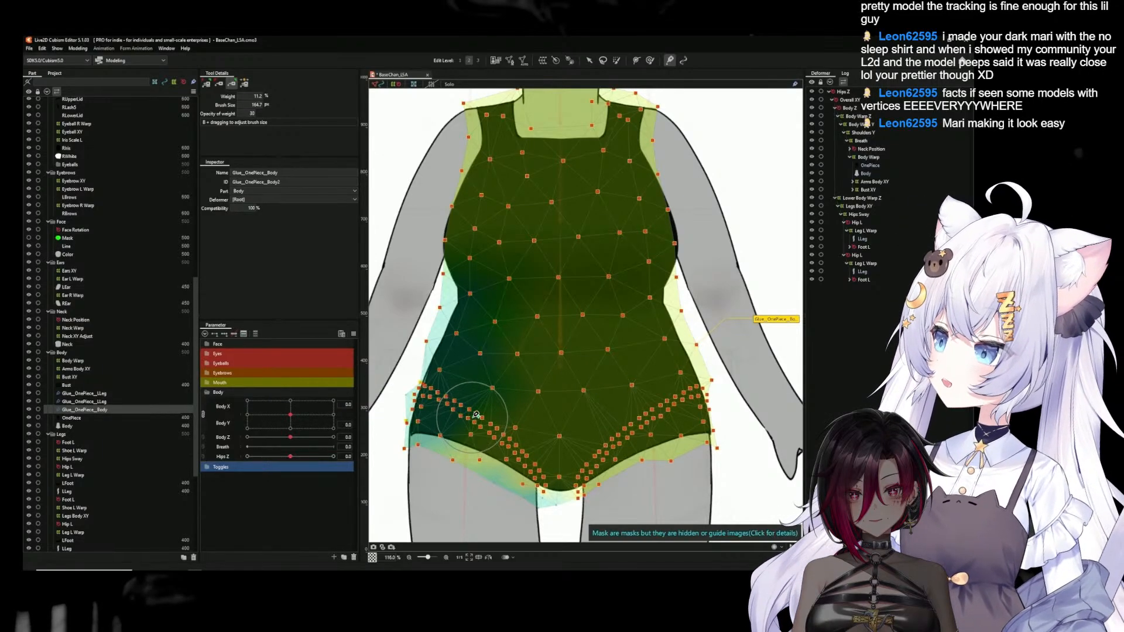
scroll(477, 415, up, 6)
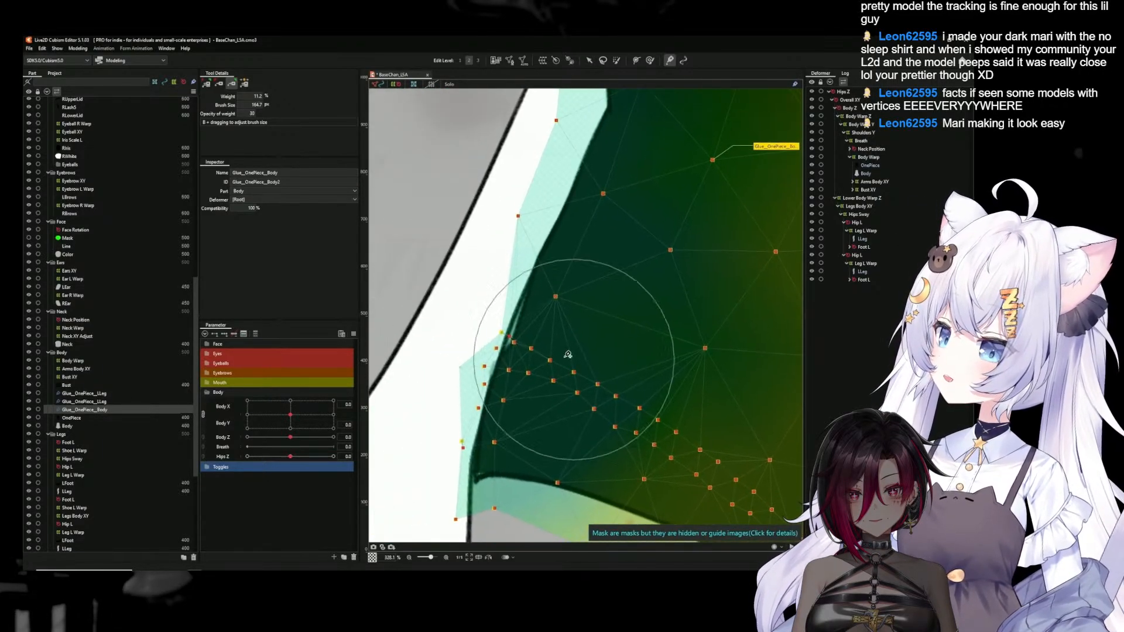
click(245, 84)
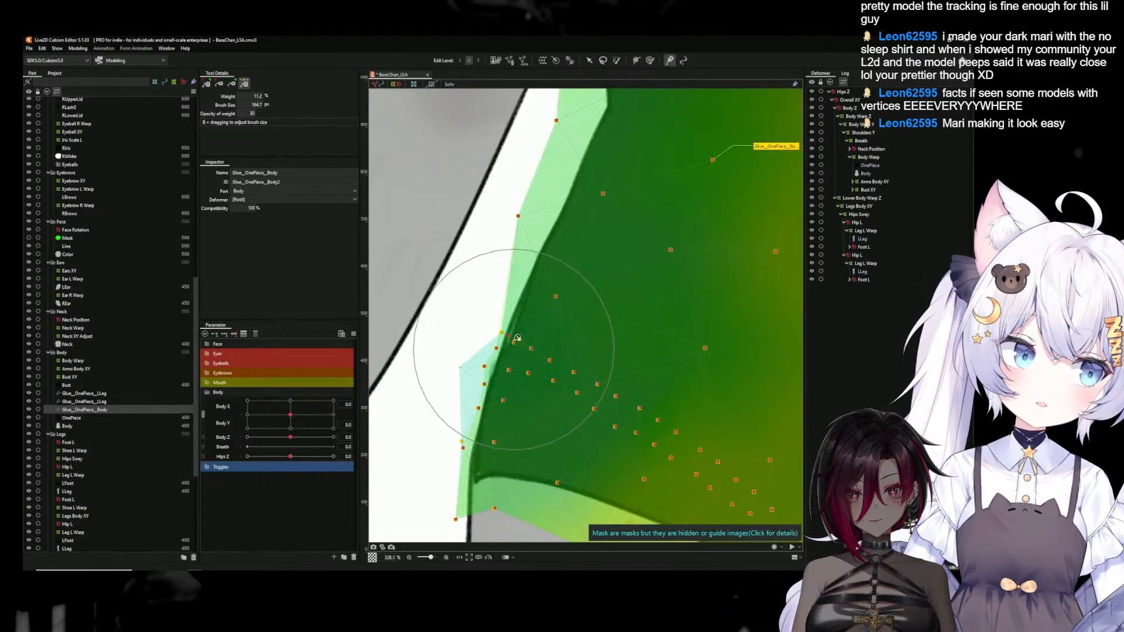
scroll(565, 338, down, 10)
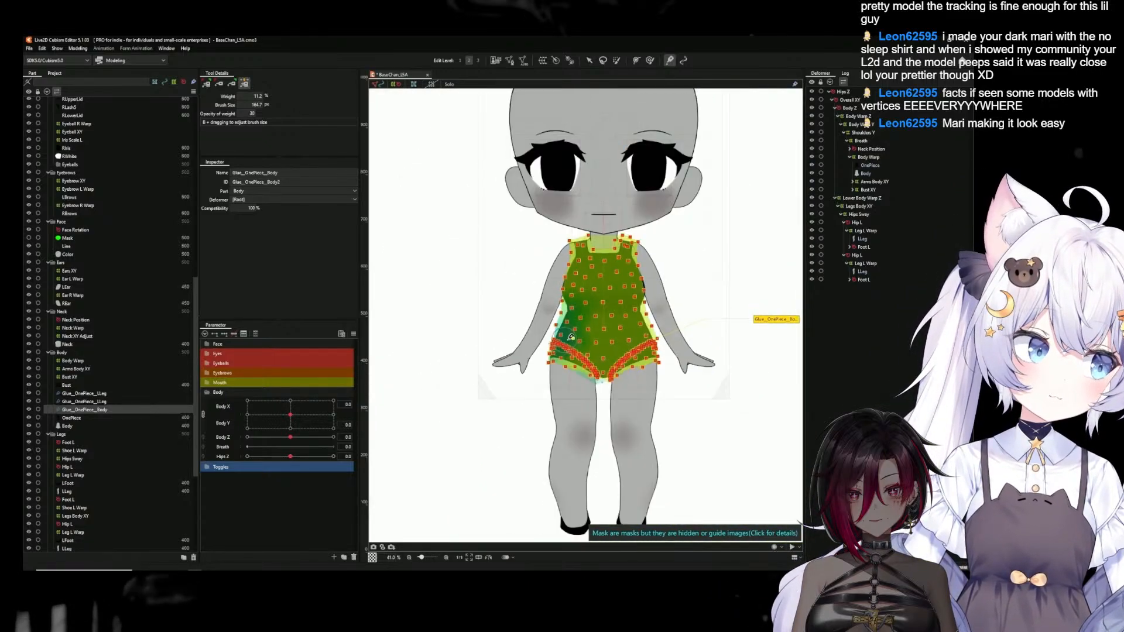
click(588, 61)
click(433, 256)
Check the torso and hip movement in the Physics Settings preview, and close it
scroll(662, 340, down, 3)
drag(661, 341, 630, 340)
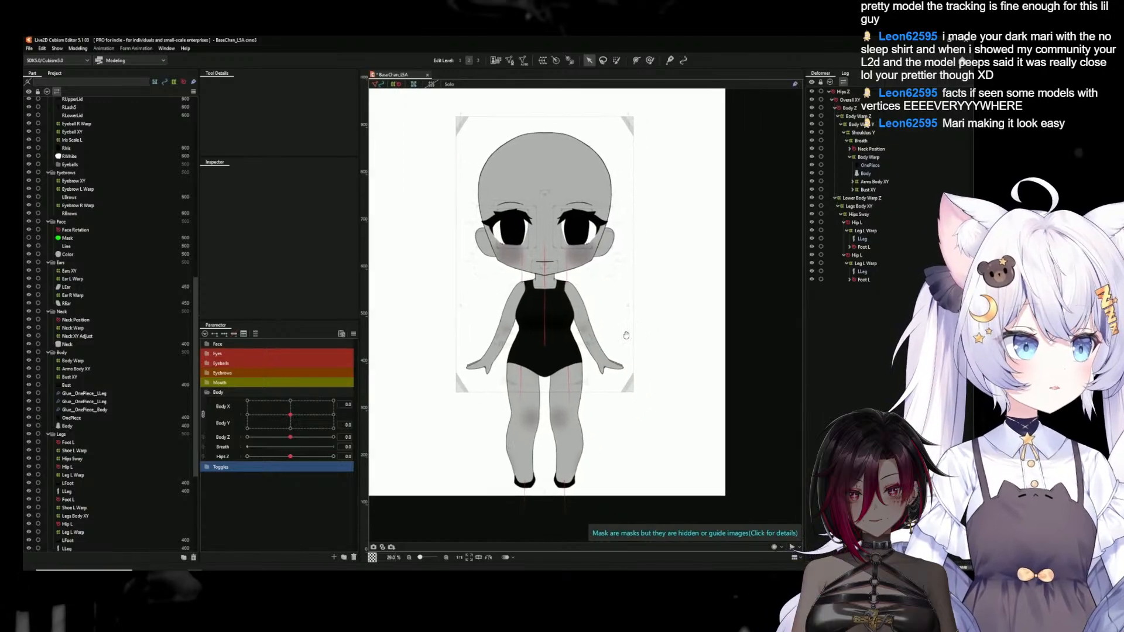
click(78, 48)
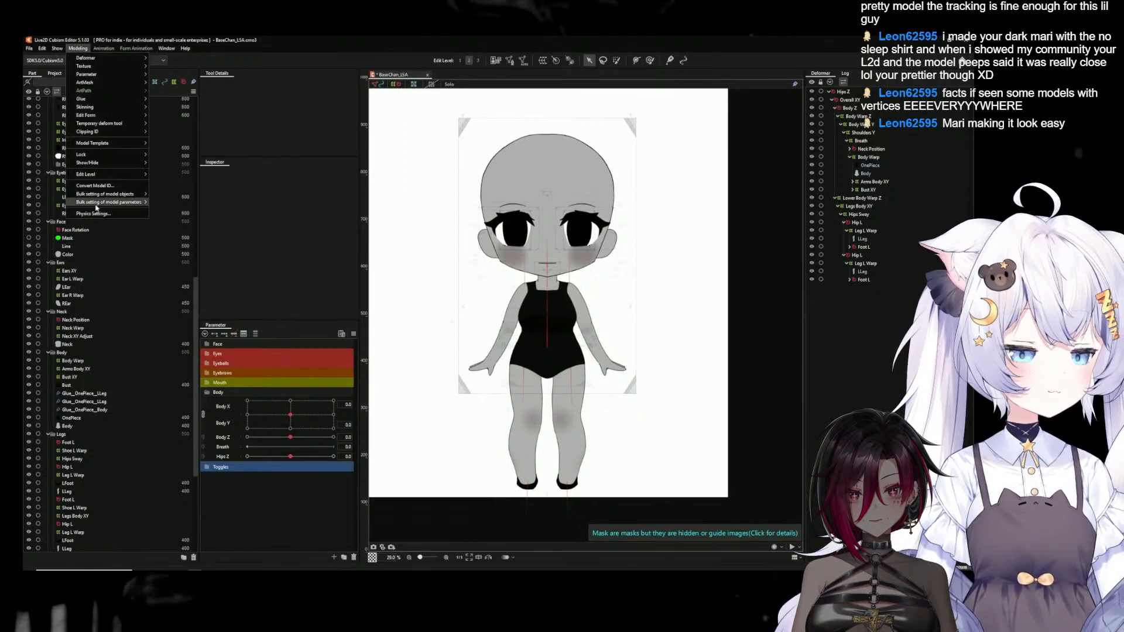
click(100, 205)
drag(729, 129, 673, 548)
click(941, 61)
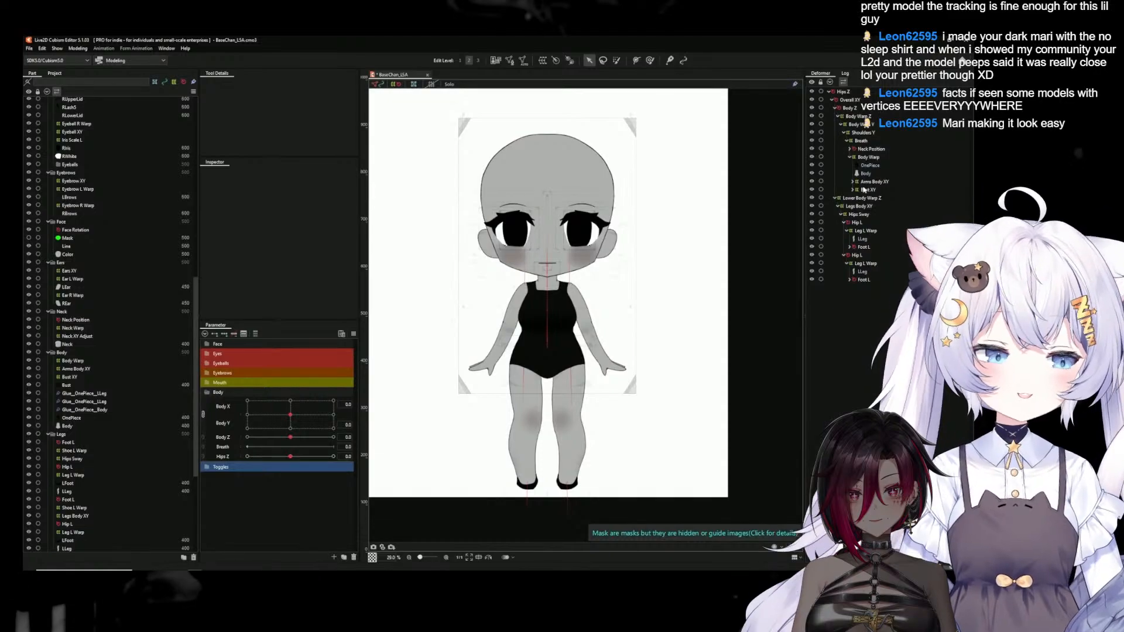
Lower the Body mesh's draw order below that of the LLeg mesh, and deselect it
click(865, 174)
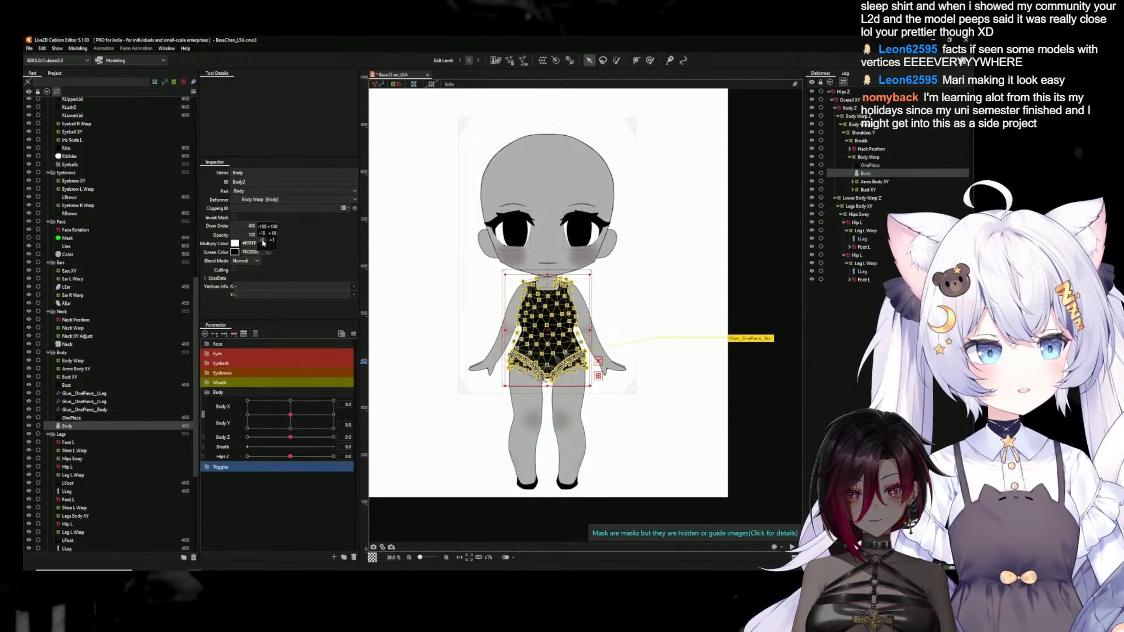
click(863, 240)
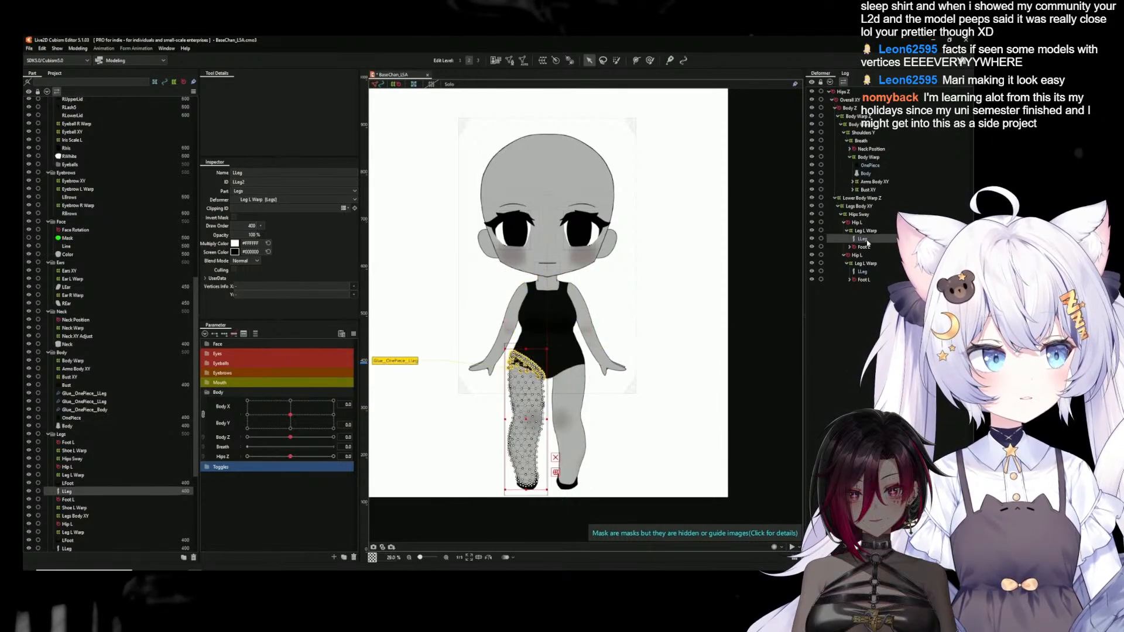
click(866, 173)
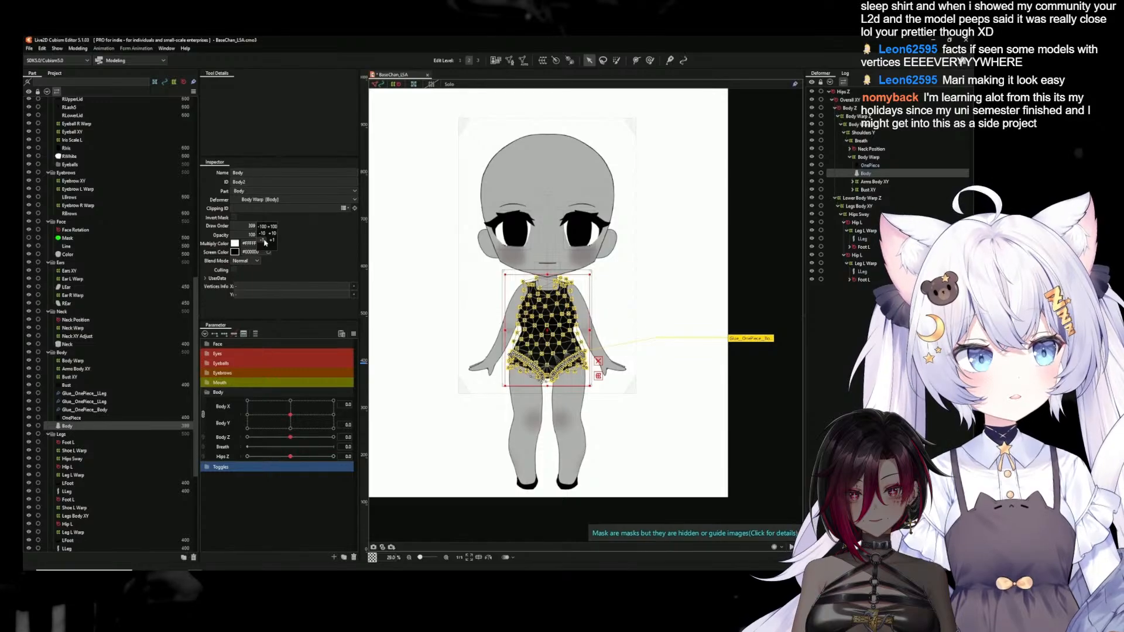
click(426, 311)
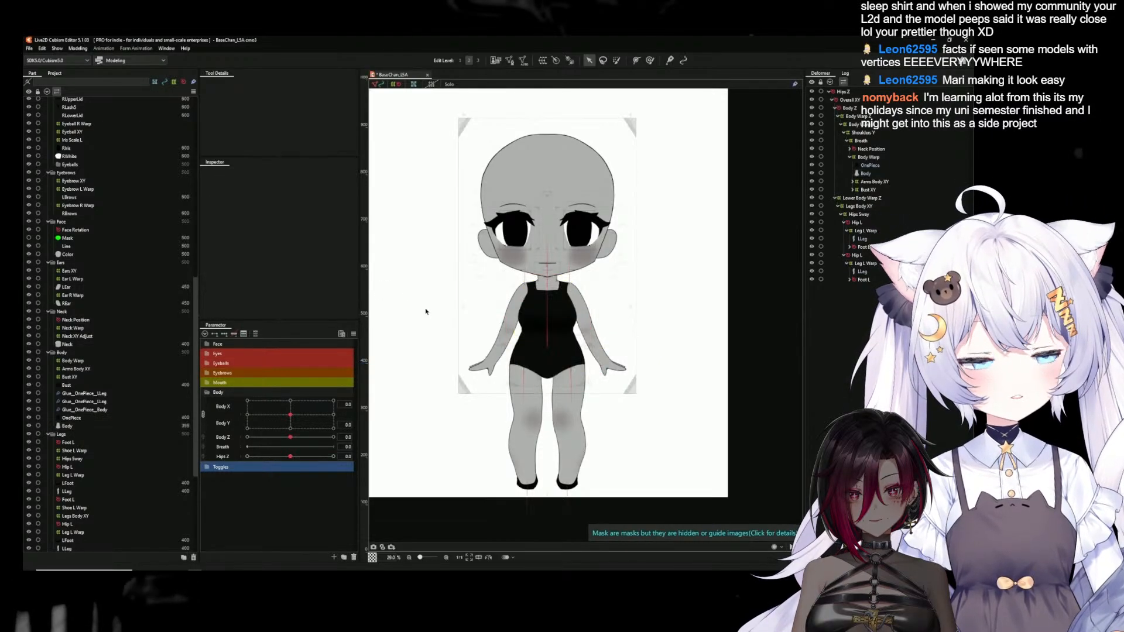
Check the new Body draw order with the model moving in the Physics Settings preview, and close it
click(78, 51)
click(111, 214)
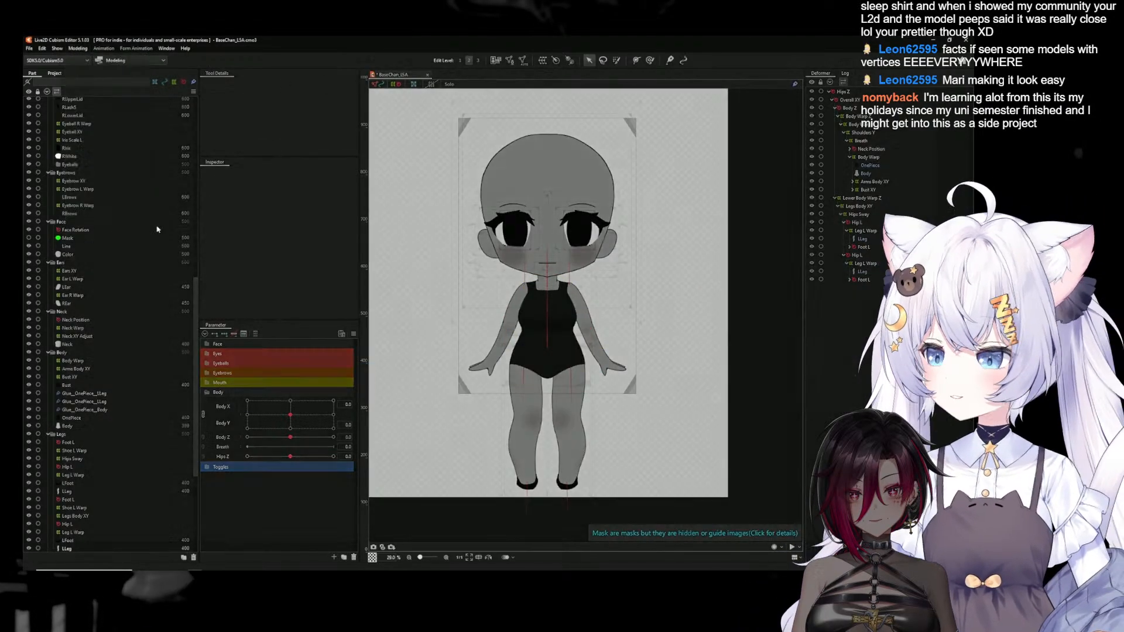
drag(620, 334, 873, 240)
click(937, 65)
Set Hips Z to -10 and adjust the Glue_OnePiece_LLeg weights at the inner thigh of the left-hand leg
scroll(509, 398, up, 3)
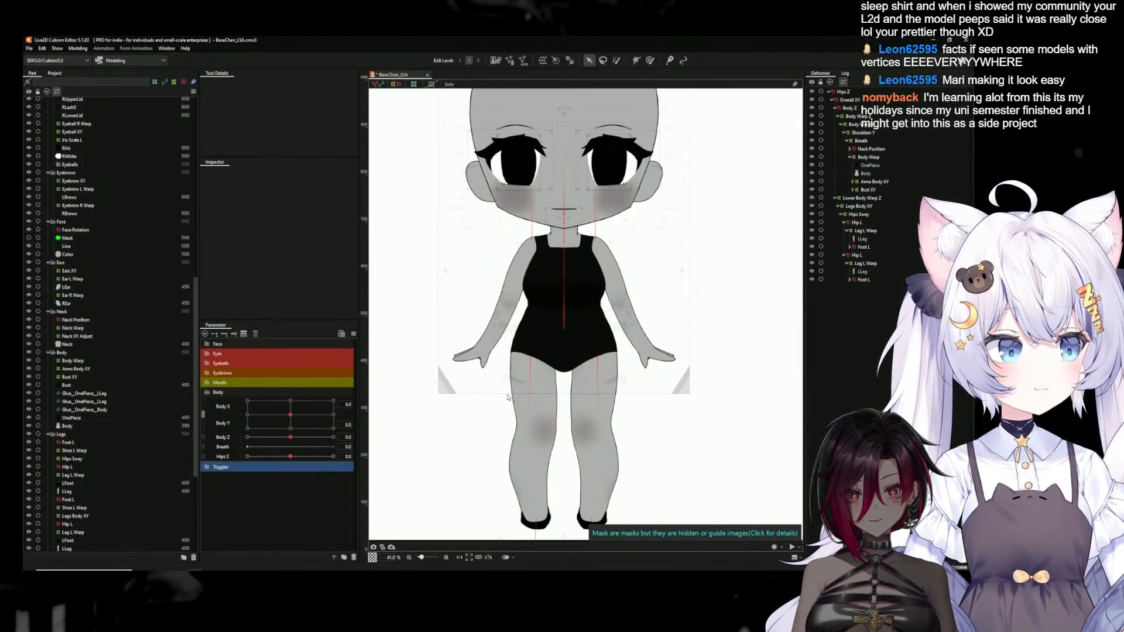
drag(291, 459, 242, 464)
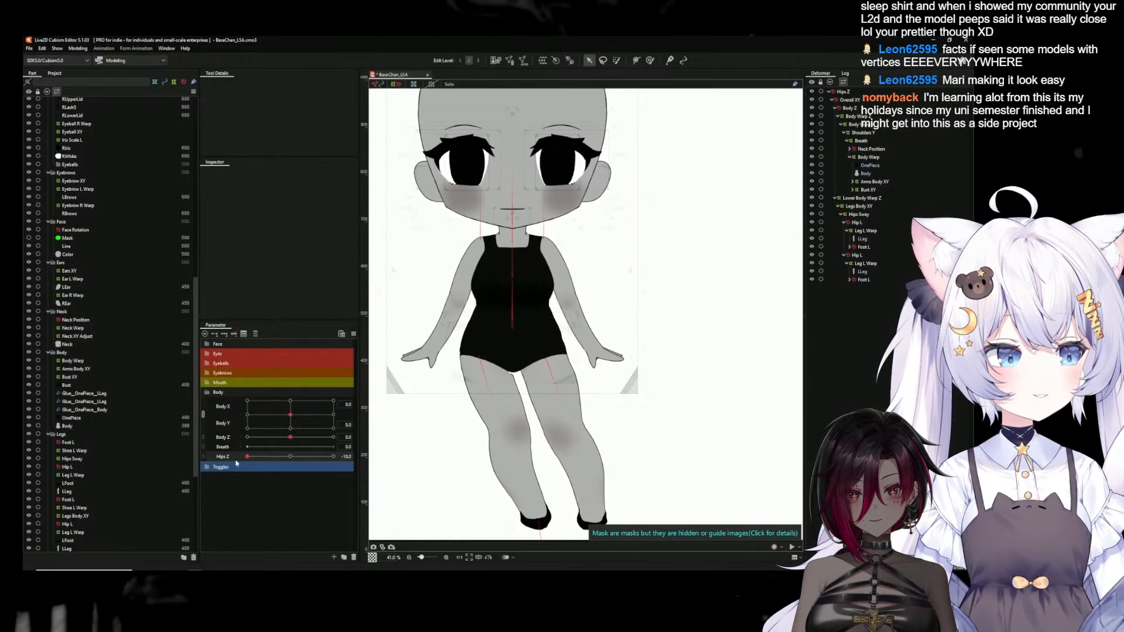
click(486, 410)
click(400, 348)
scroll(492, 366, up, 8)
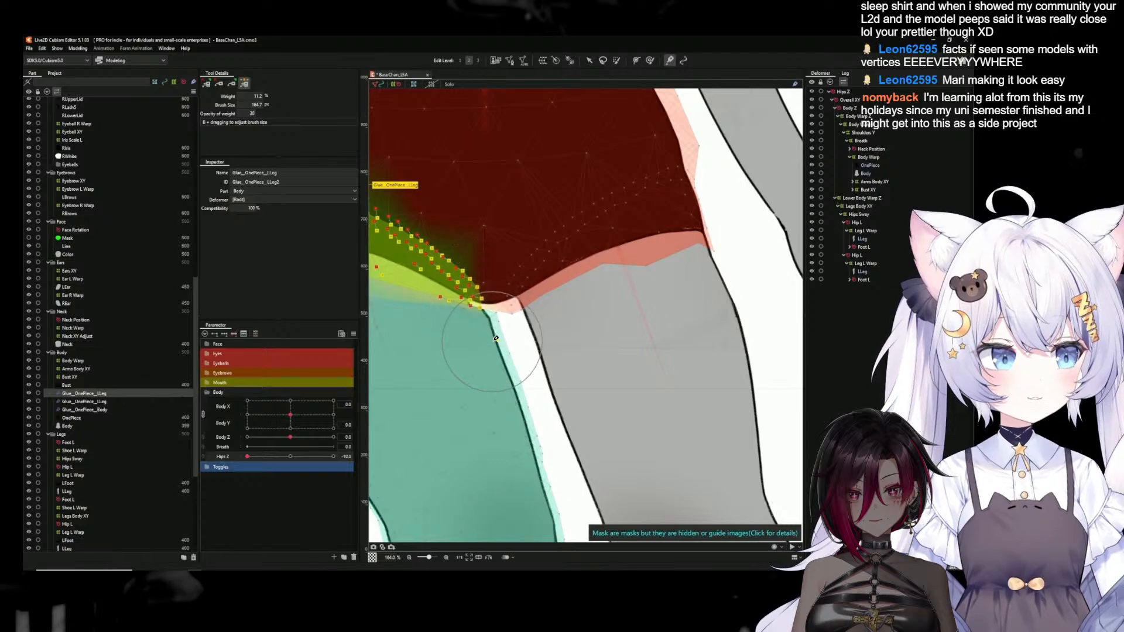
scroll(496, 338, up, 2)
click(235, 85)
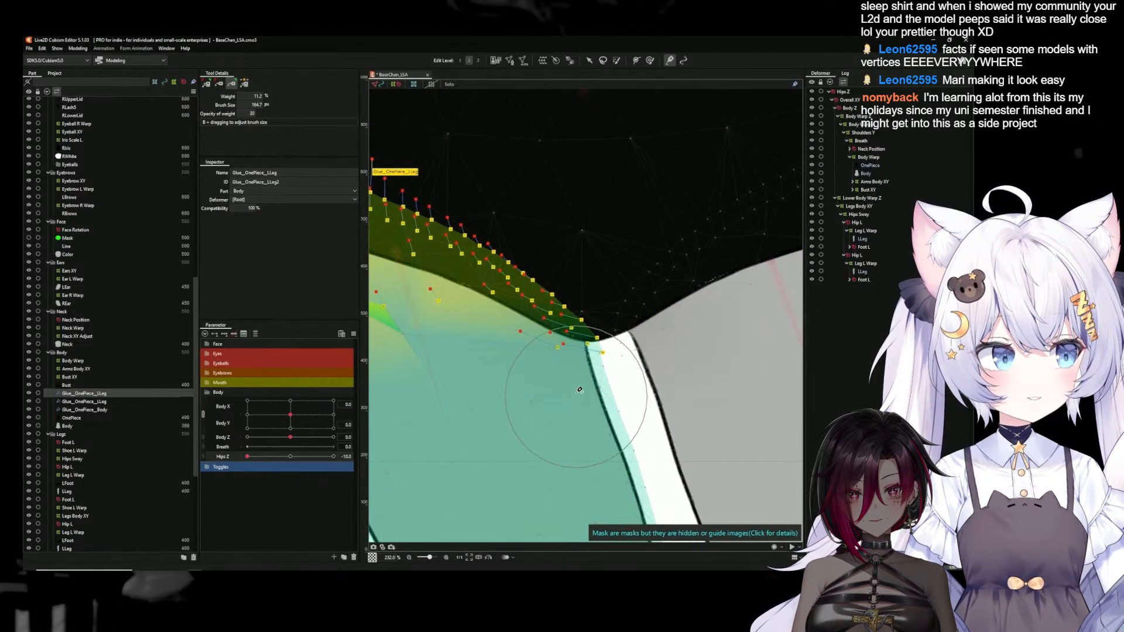
scroll(580, 392, down, 4)
Set Hips Z to 10, paint the Glue_OnePiece_LLeg weights smooth across the upper thigh and its outer edge, and deselect the glue
click(334, 456)
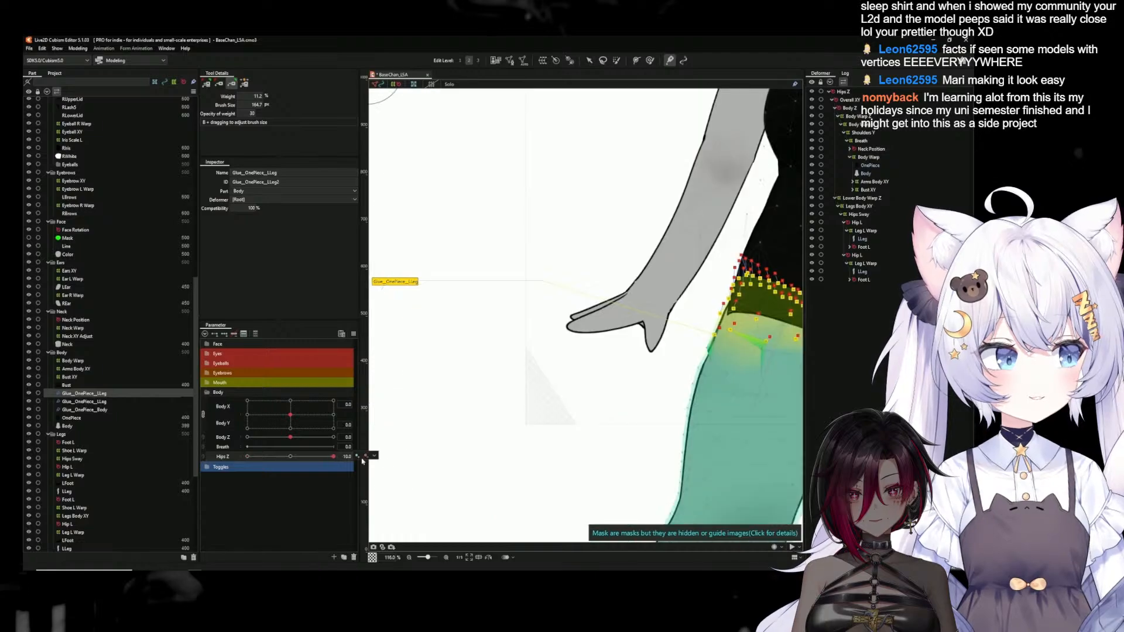
scroll(691, 333, up, 3)
drag(691, 333, 445, 370)
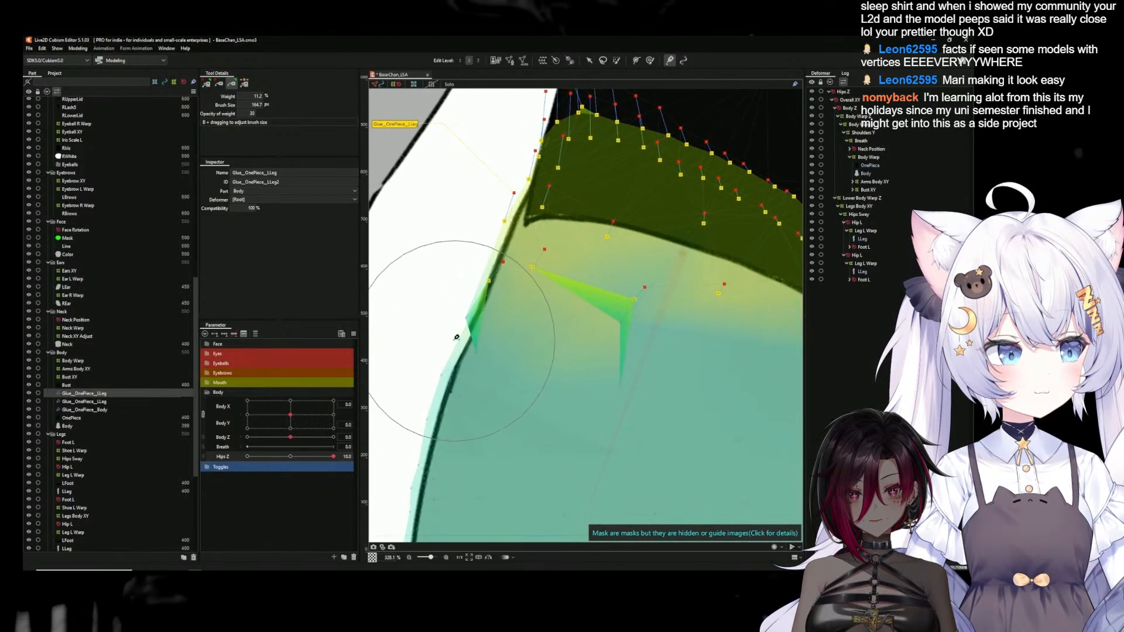
drag(465, 329, 439, 344)
mouse_move(624, 345)
mouse_down()
mouse_move(573, 331)
mouse_move(561, 364)
mouse_move(520, 375)
mouse_up()
scroll(572, 382, down, 3)
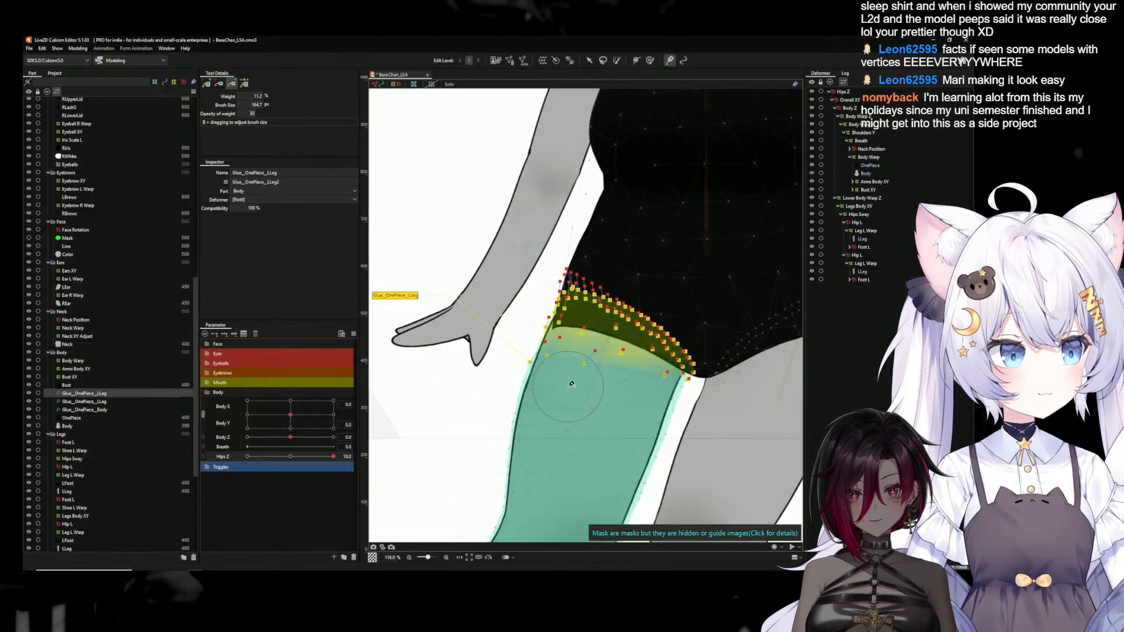
scroll(577, 431, down, 4)
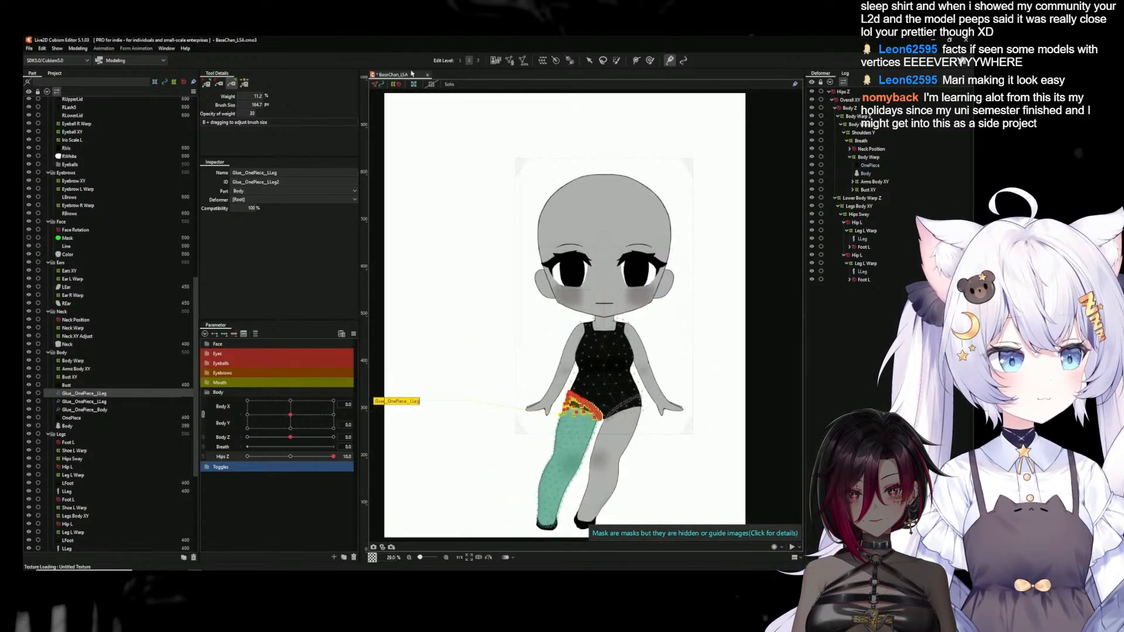
click(590, 60)
click(442, 240)
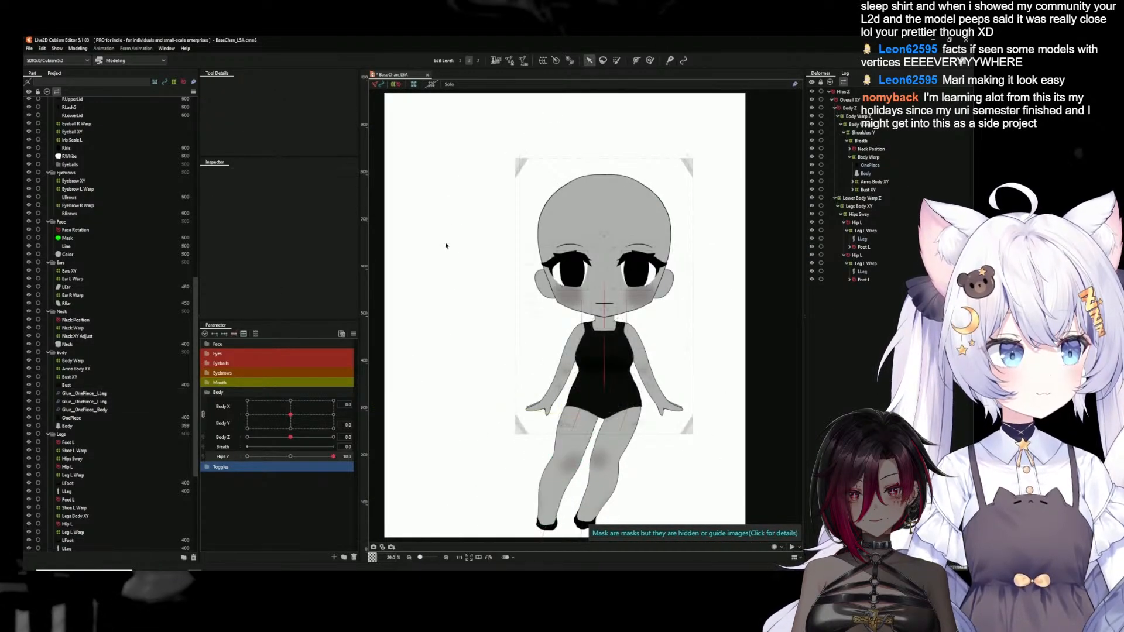
Check the smoothed hip and thigh seam in the Physics Settings preview, close it, and reset the parameters to their defaults
click(77, 48)
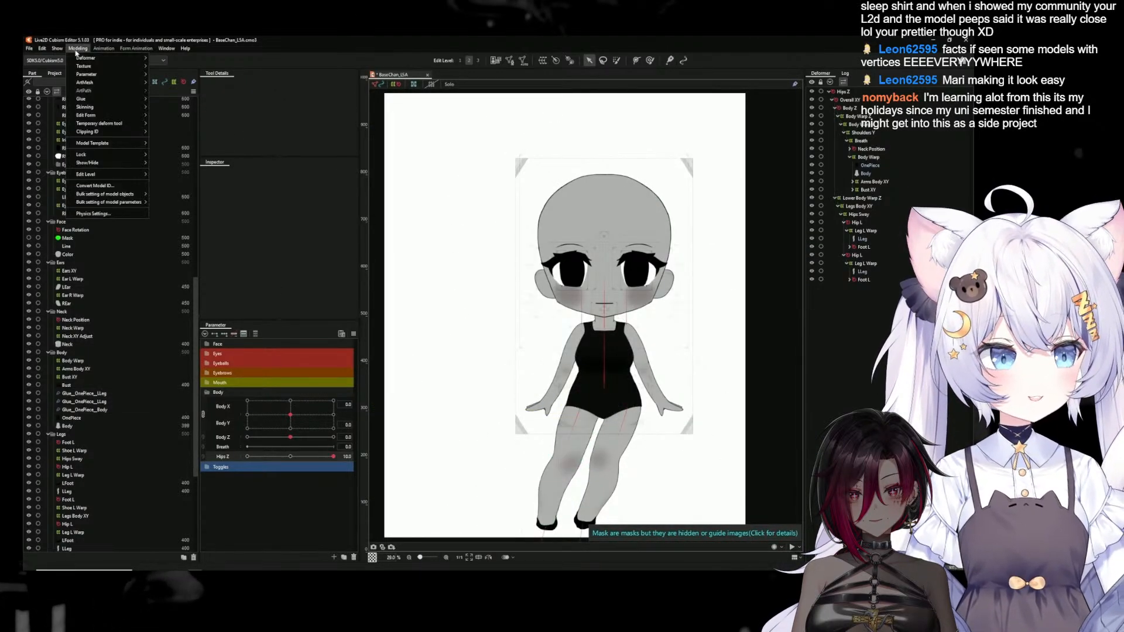
click(93, 214)
drag(687, 197, 658, 140)
drag(617, 406, 931, 129)
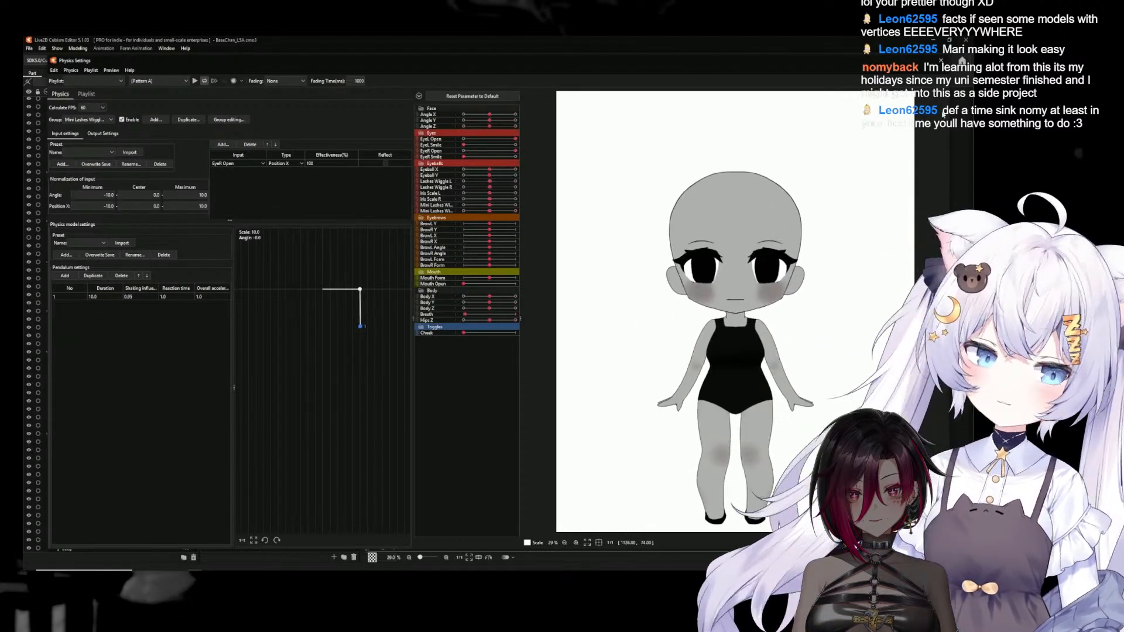
click(941, 61)
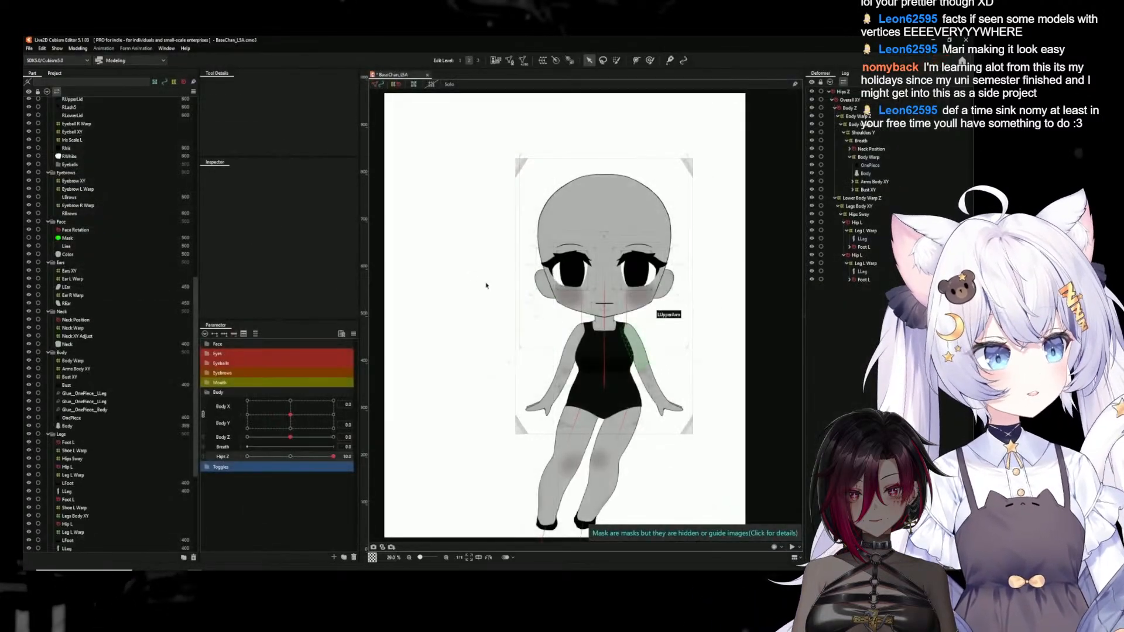
click(354, 334)
click(402, 347)
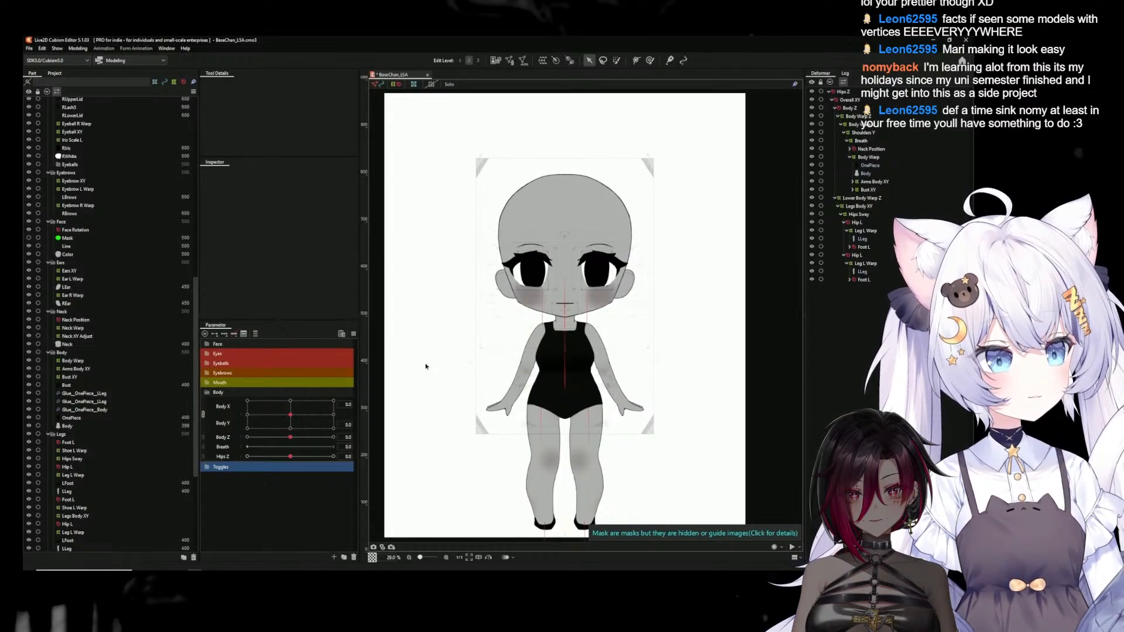
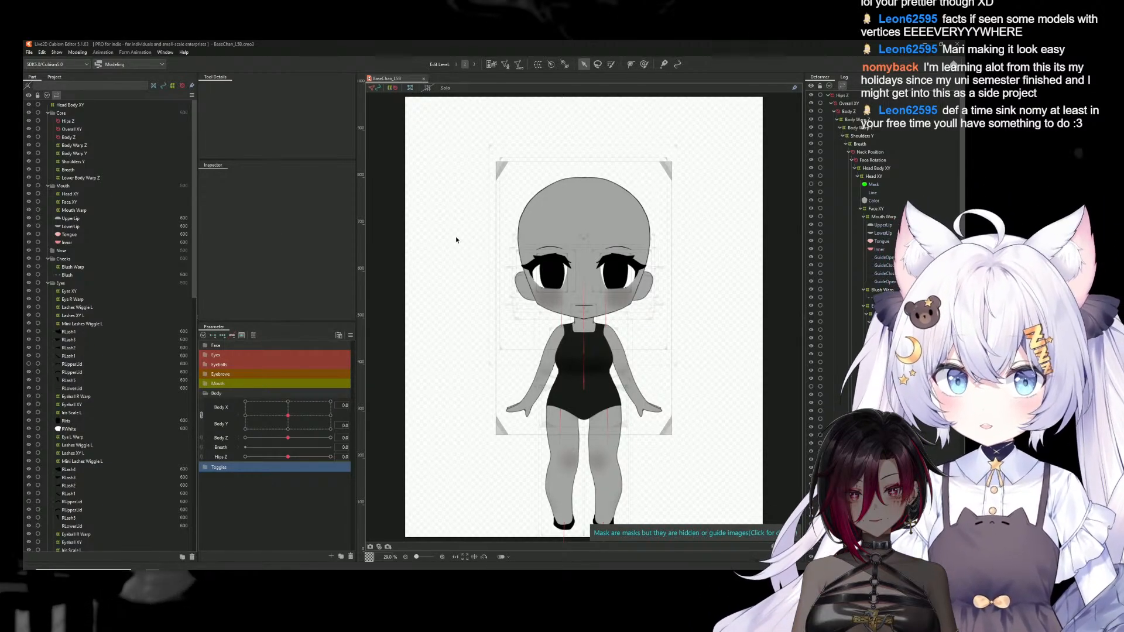
Select the Breath deformer, add two keys on the Breath parameter, and set Breath to 1.0
click(860, 145)
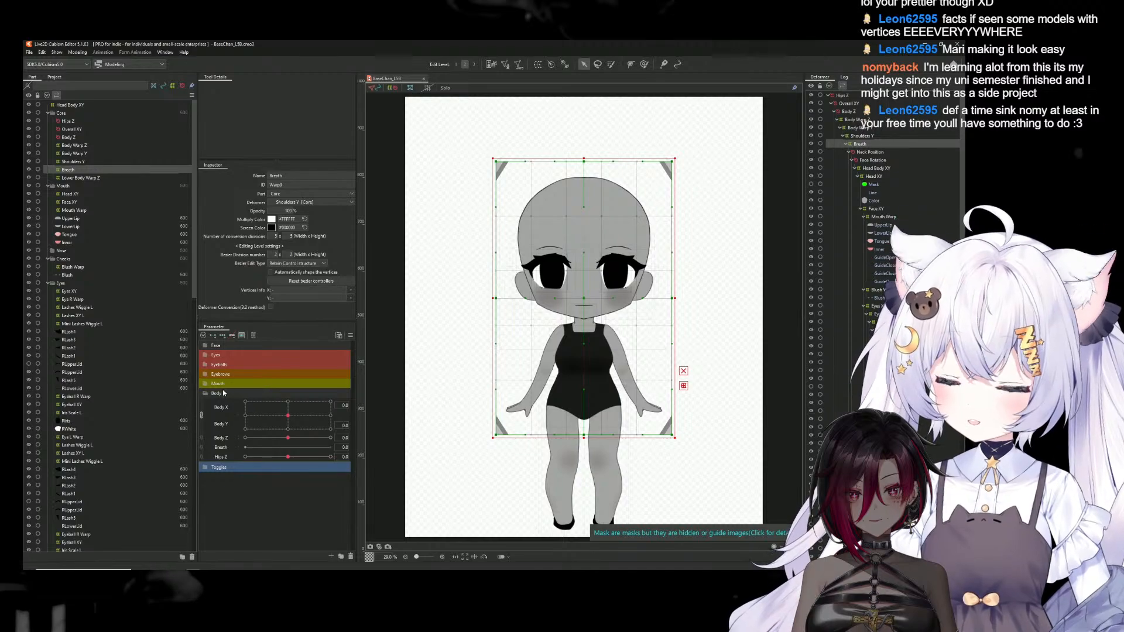
click(221, 449)
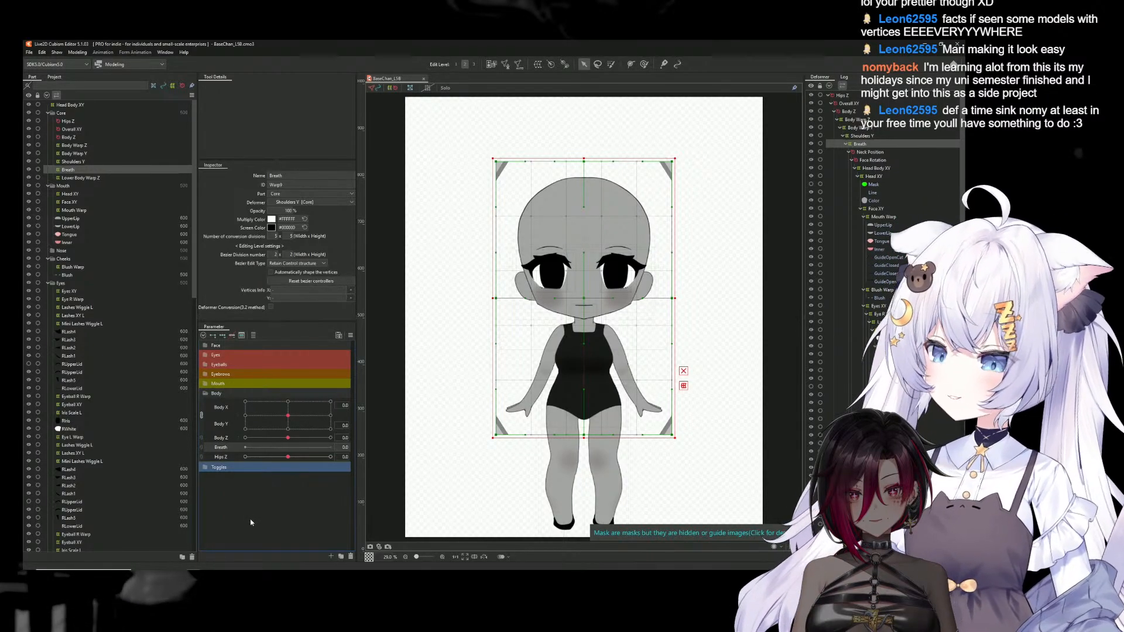
click(212, 337)
mouse_move(246, 448)
mouse_down()
mouse_move(358, 456)
mouse_move(250, 461)
mouse_up()
click(331, 447)
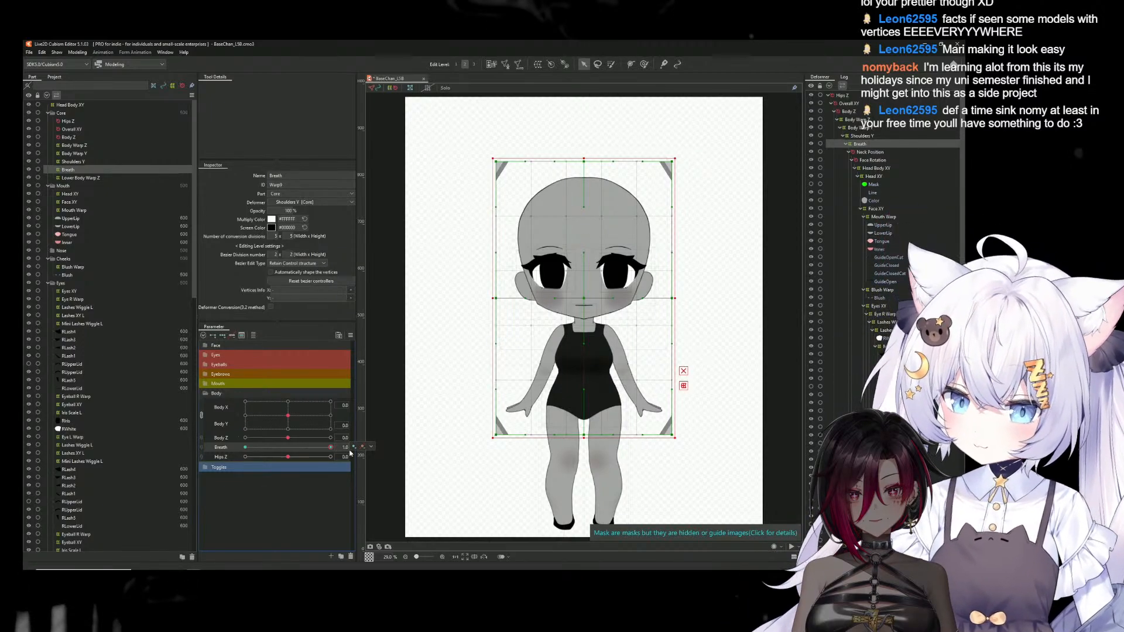
Set the Breath deformer's number of conversion divisions to 8 × 8
scroll(599, 331, up, 2)
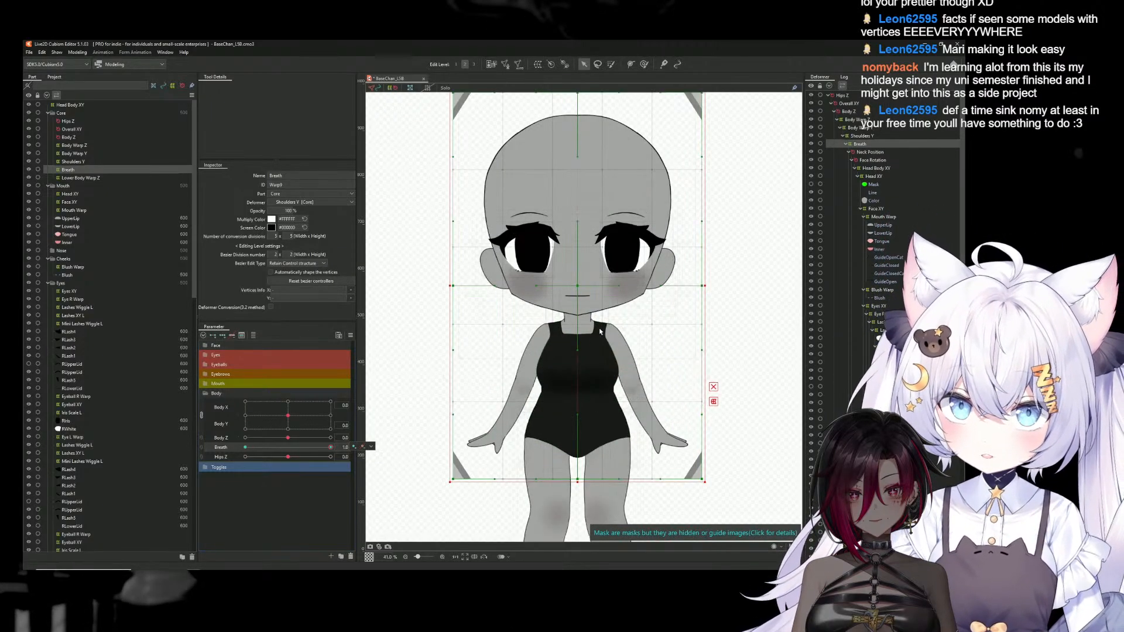
drag(642, 318, 636, 354)
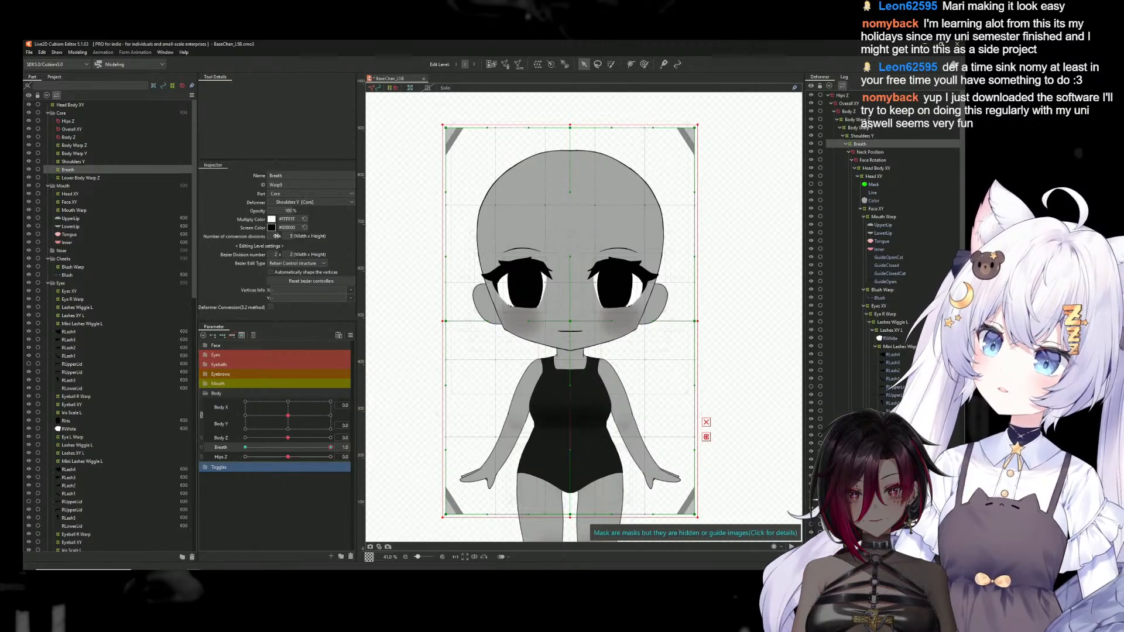
drag(279, 236, 291, 236)
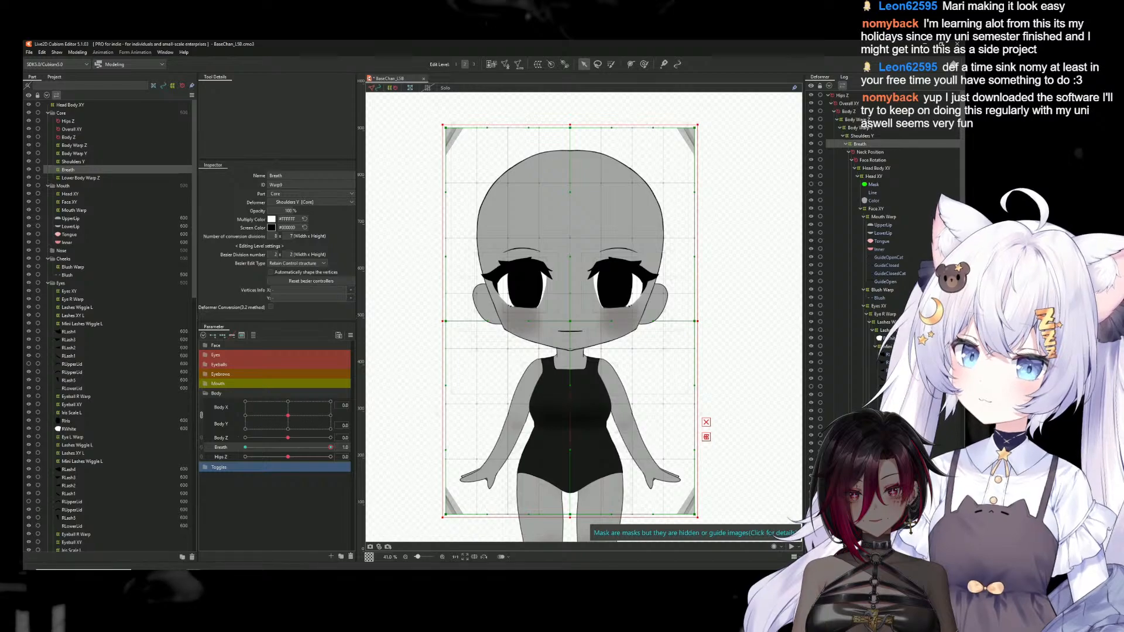
drag(291, 236, 295, 236)
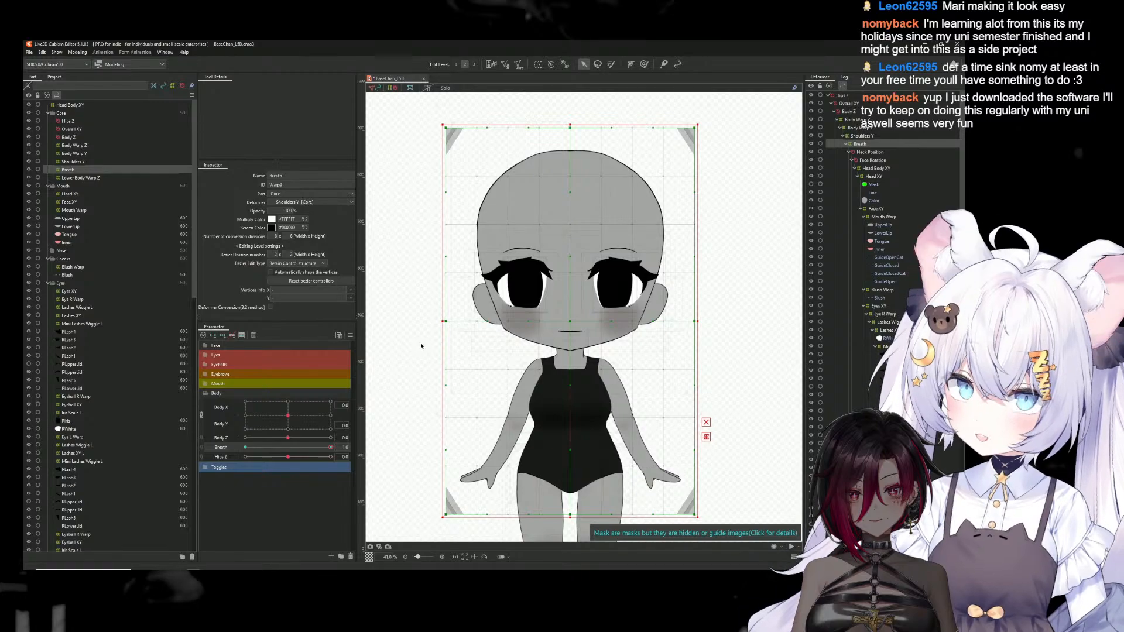
Use the Deform Brush to push both sides of the chest slightly upward on the Breath deformer at Breath 1.0
click(644, 63)
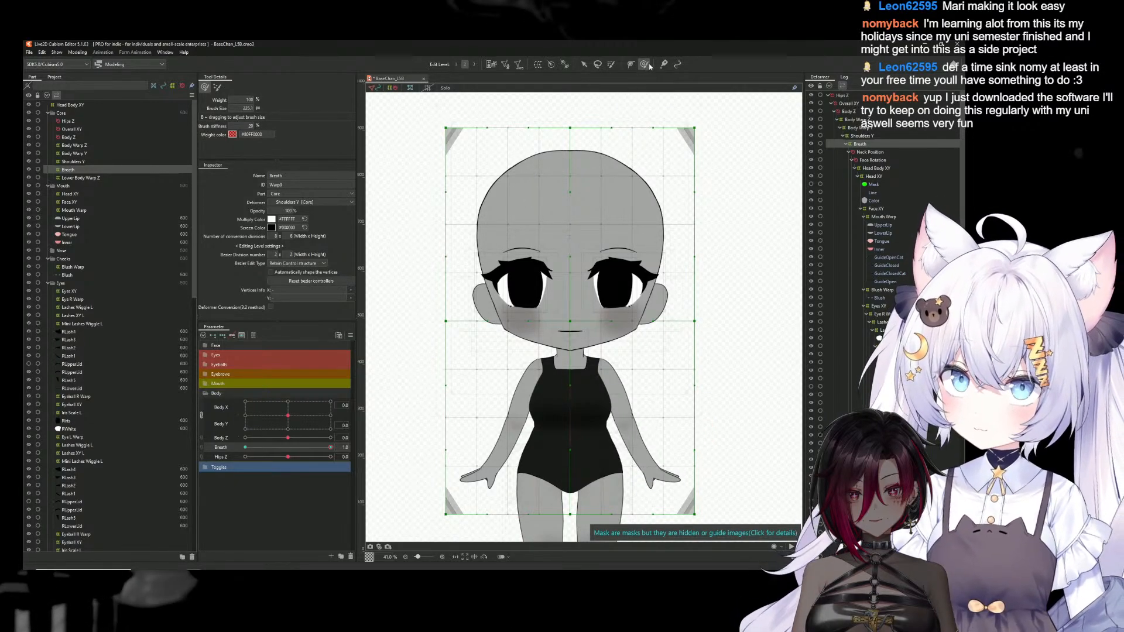
drag(545, 245, 574, 269)
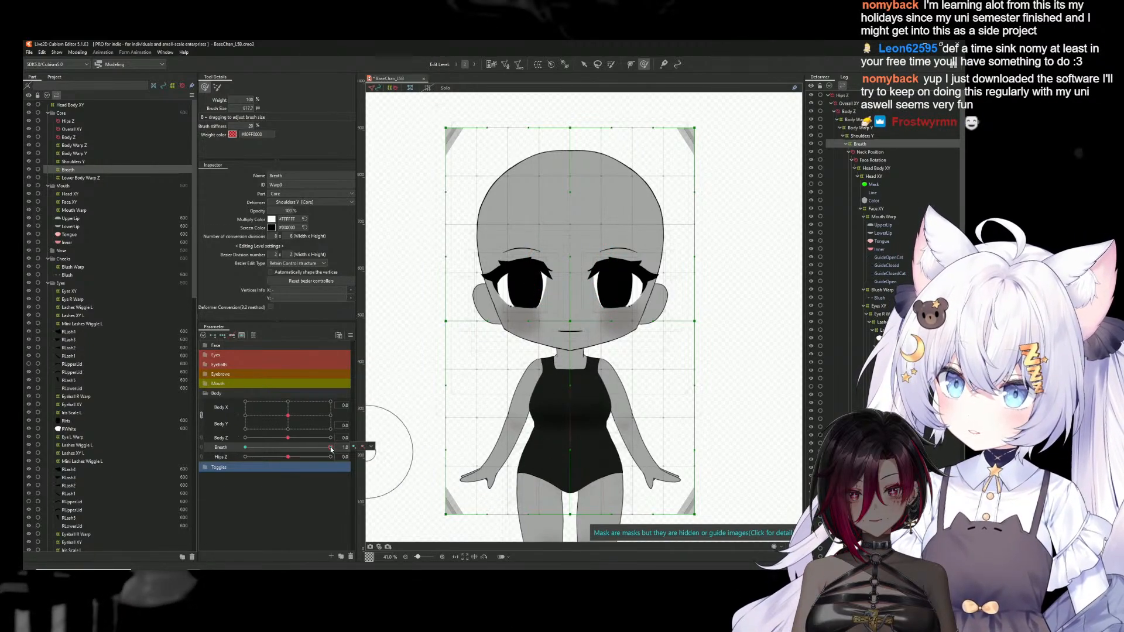
drag(537, 387, 595, 391)
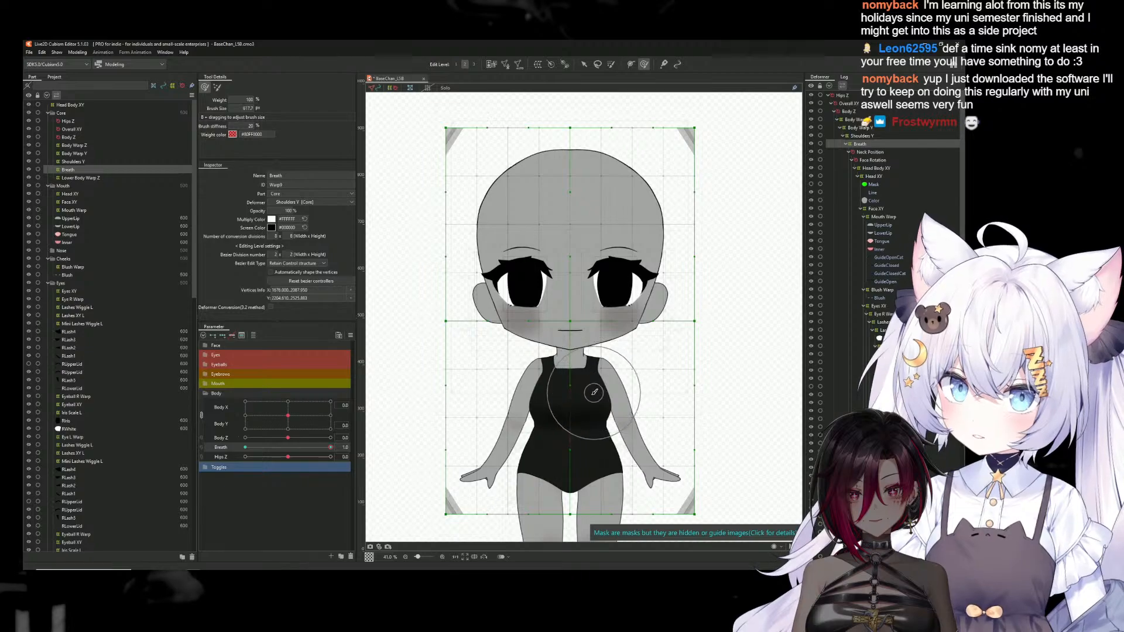
scroll(574, 404, up, 6)
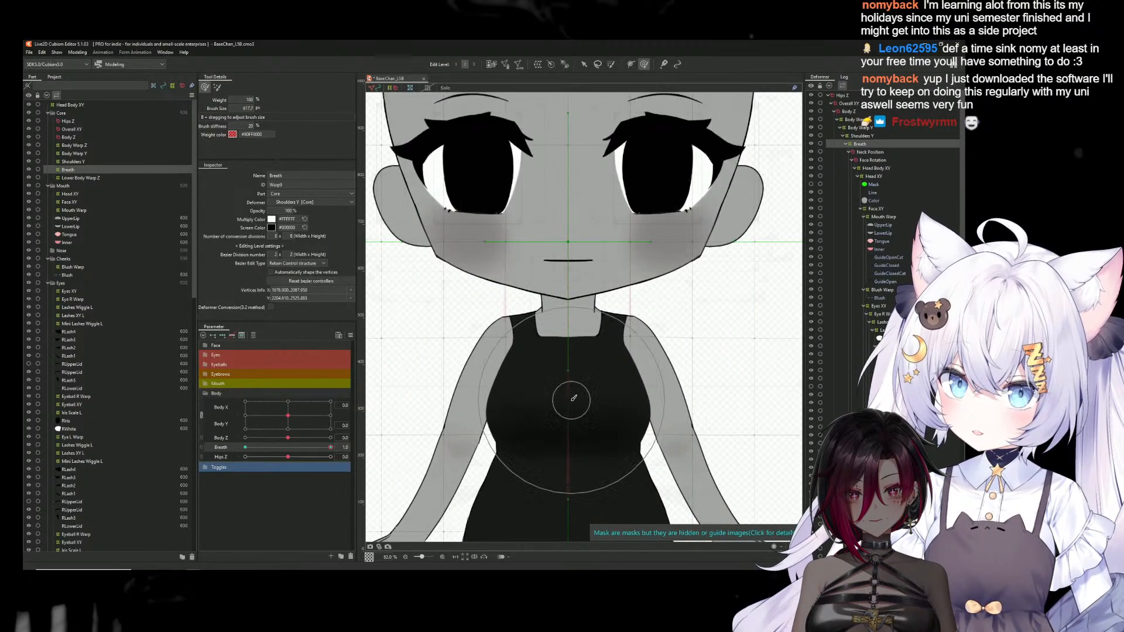
drag(566, 404, 533, 312)
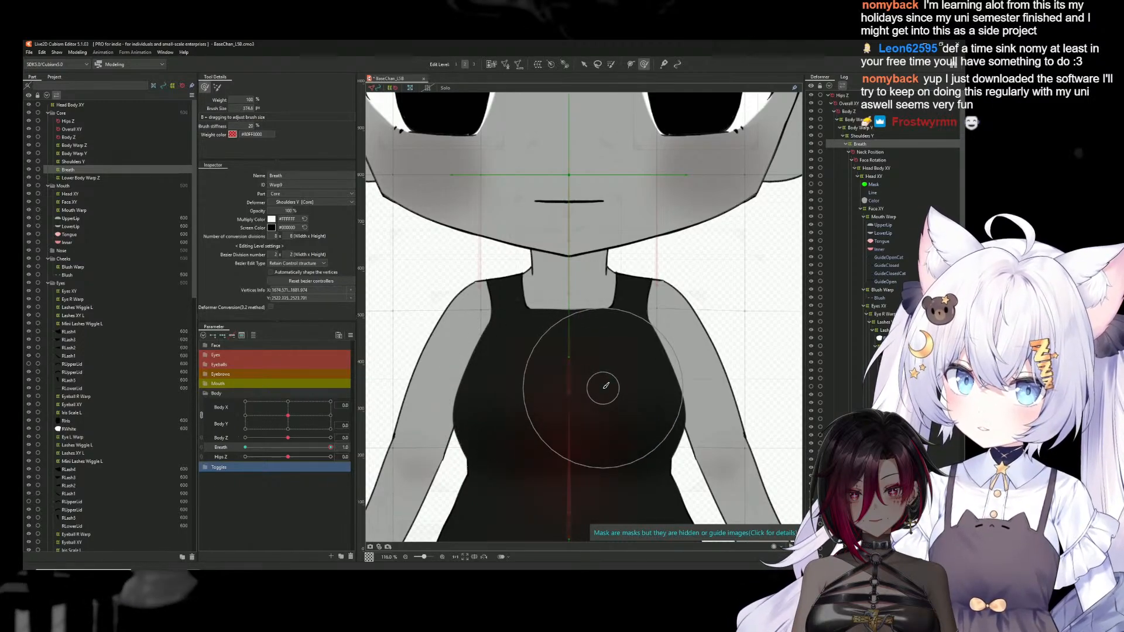
mouse_move(634, 384)
mouse_down()
mouse_move(644, 390)
mouse_move(638, 381)
mouse_up()
drag(514, 393, 510, 361)
drag(628, 373, 628, 369)
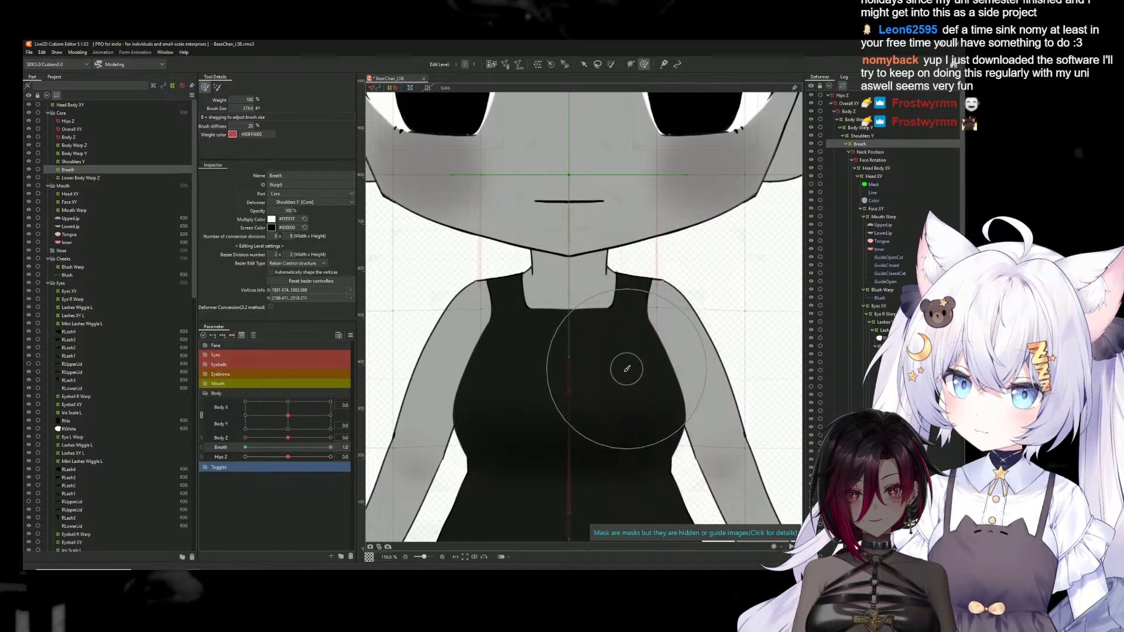
Deselect the Breath deformer and sweep the Breath parameter through its range to check the chest motion, ending at 1.0
scroll(601, 379, down, 8)
scroll(451, 430, up, 2)
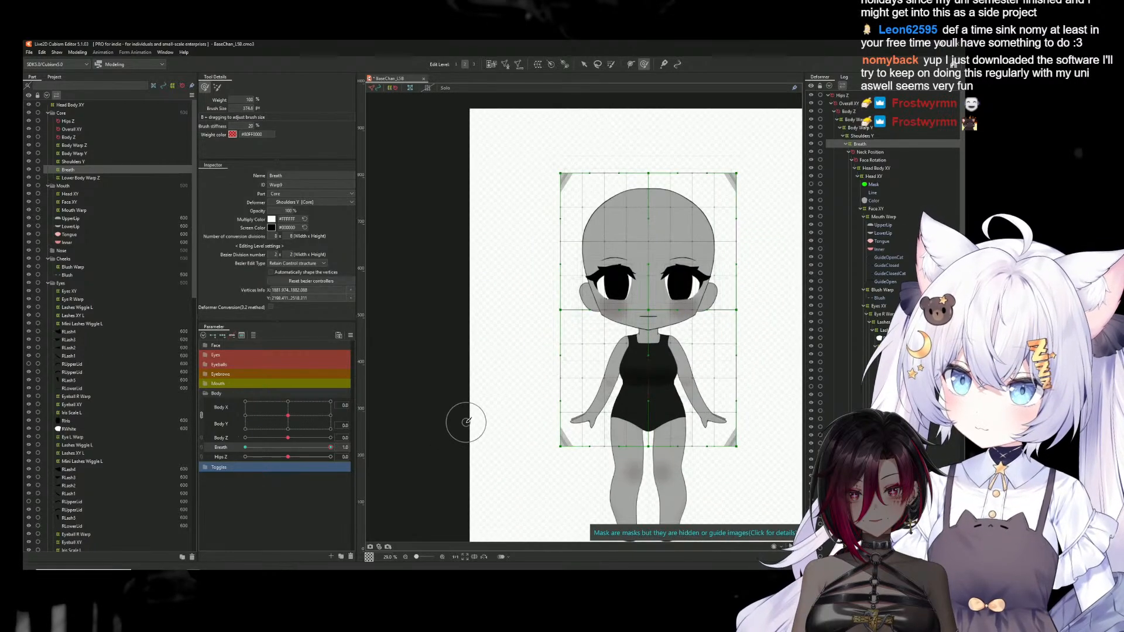
click(584, 64)
drag(742, 221, 655, 219)
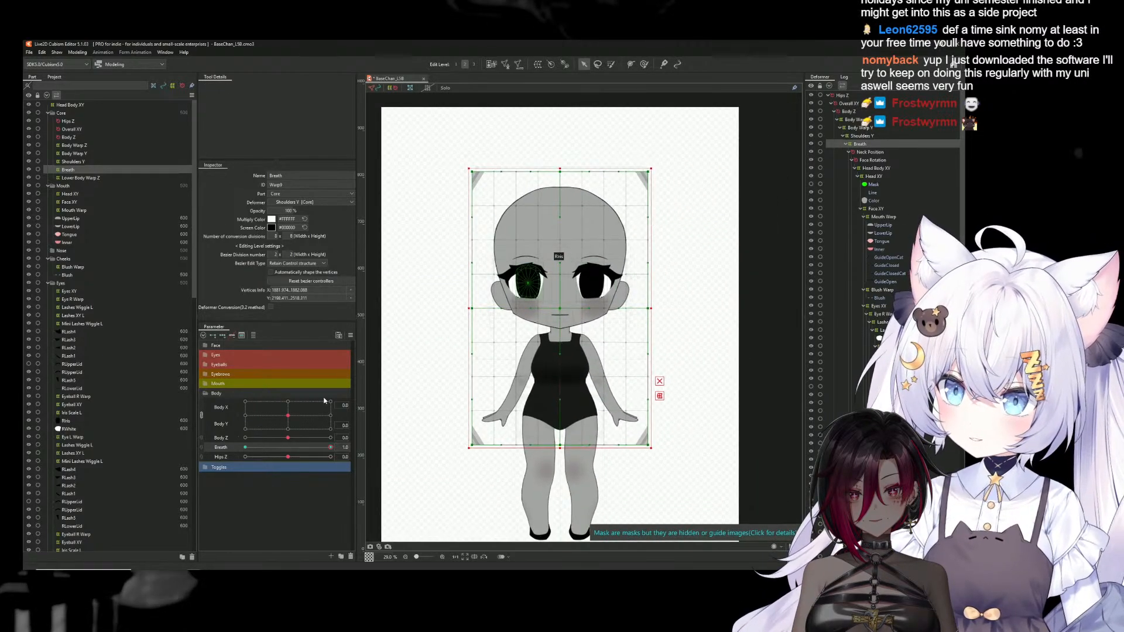
right_click(368, 444)
click(399, 412)
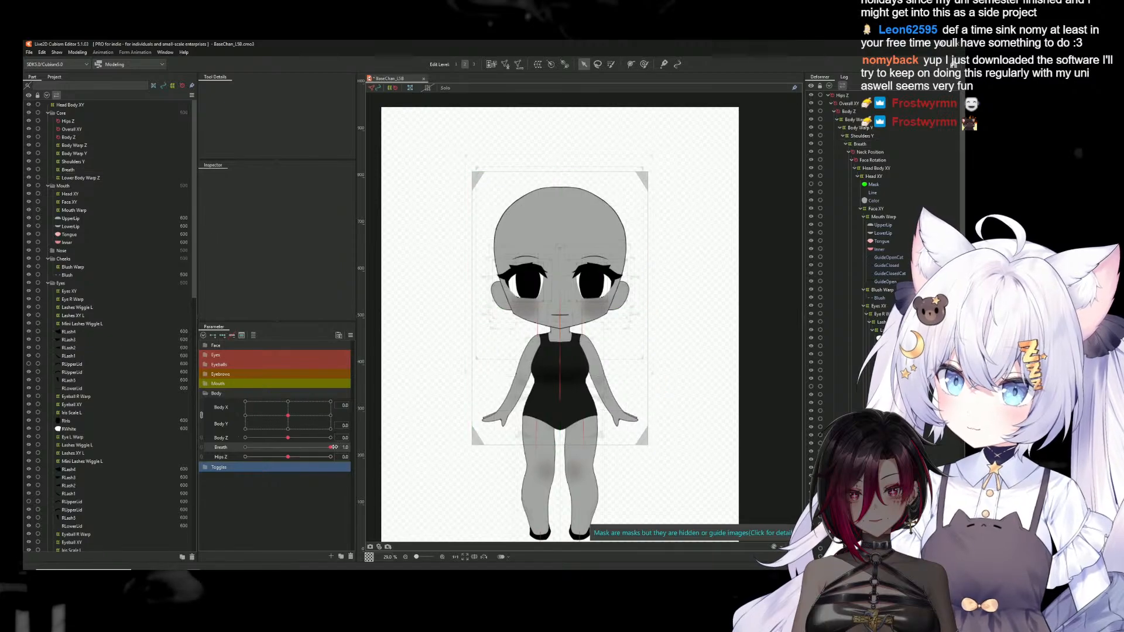
drag(314, 449, 409, 440)
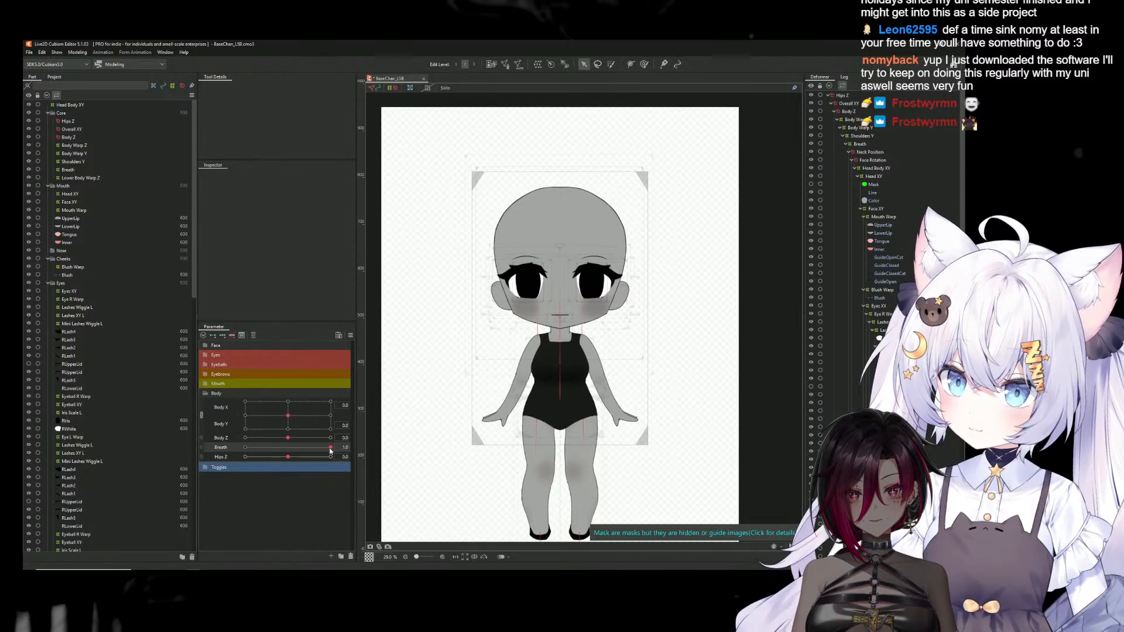
Set the Breath deformer's Bezier divisions to 3 × 6, adjust its control points around the shoulders at Breath 1.0, and deselect it
click(860, 145)
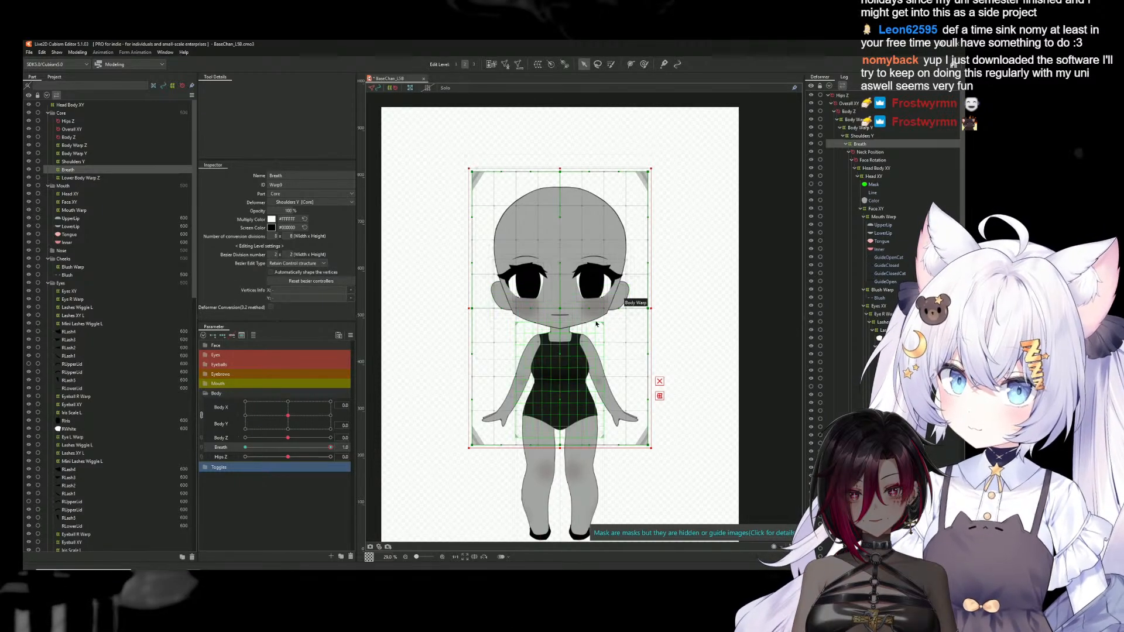
scroll(599, 319, up, 2)
drag(276, 253, 281, 256)
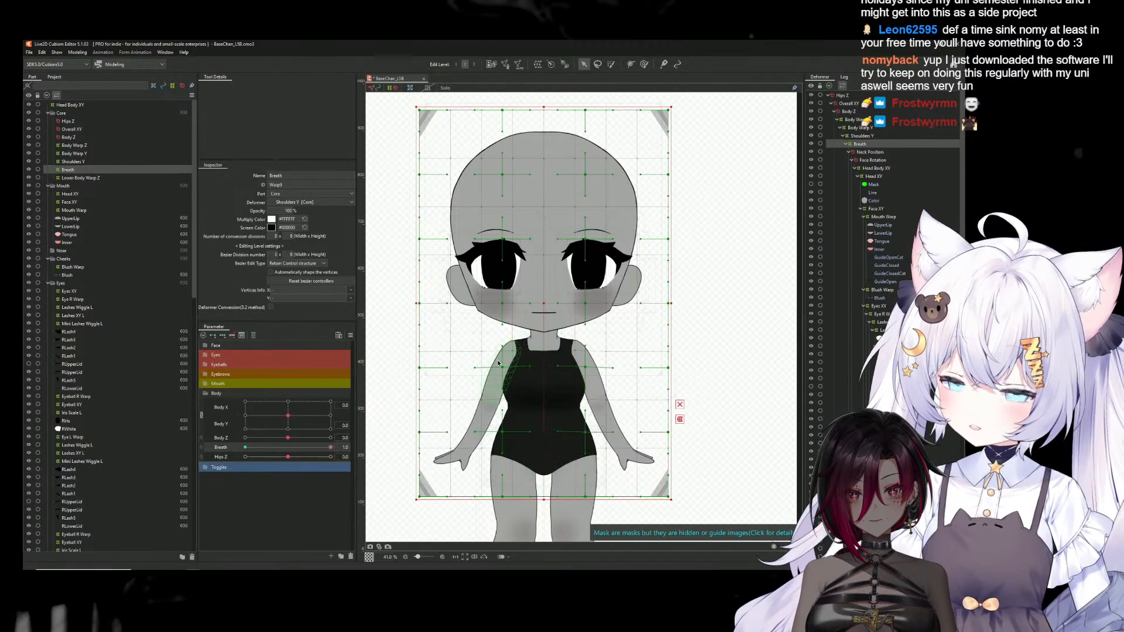
scroll(497, 359, up, 1)
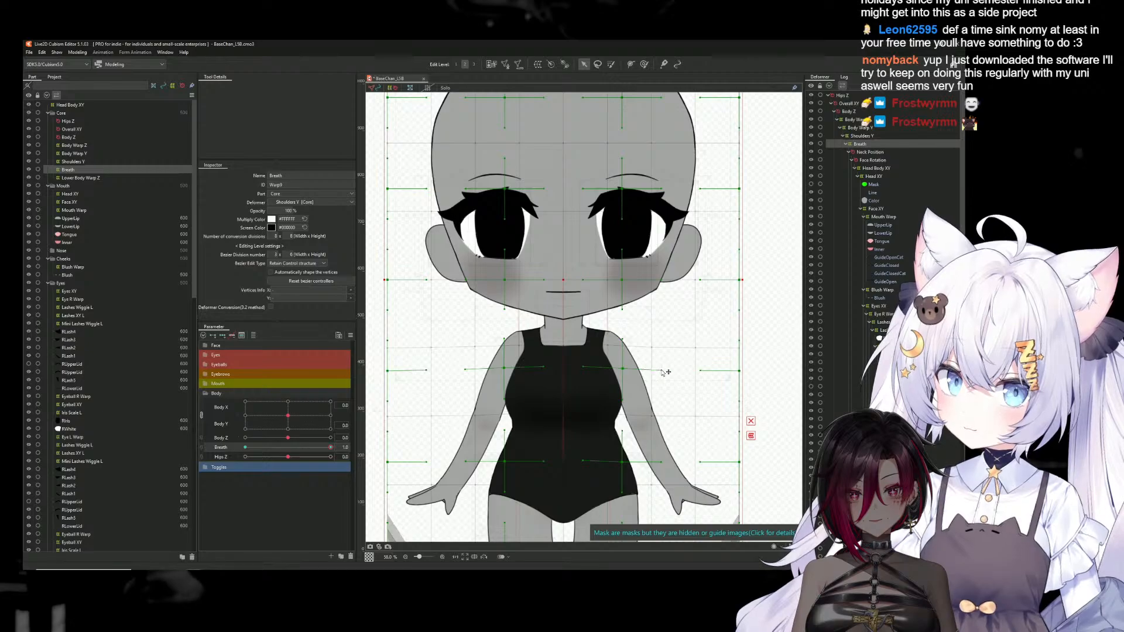
scroll(624, 388, down, 3)
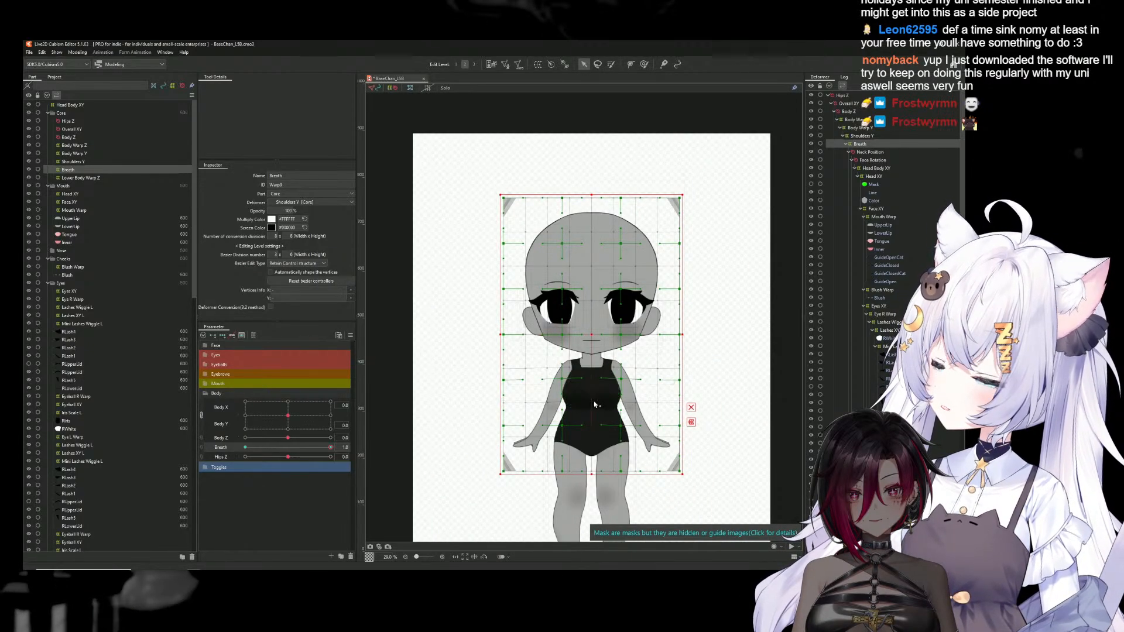
click(399, 237)
Sweep the Breath parameter through its range to check the chest and shoulder motion, returning it to 0
scroll(687, 409, down, 1)
scroll(688, 410, up, 1)
drag(694, 413, 682, 379)
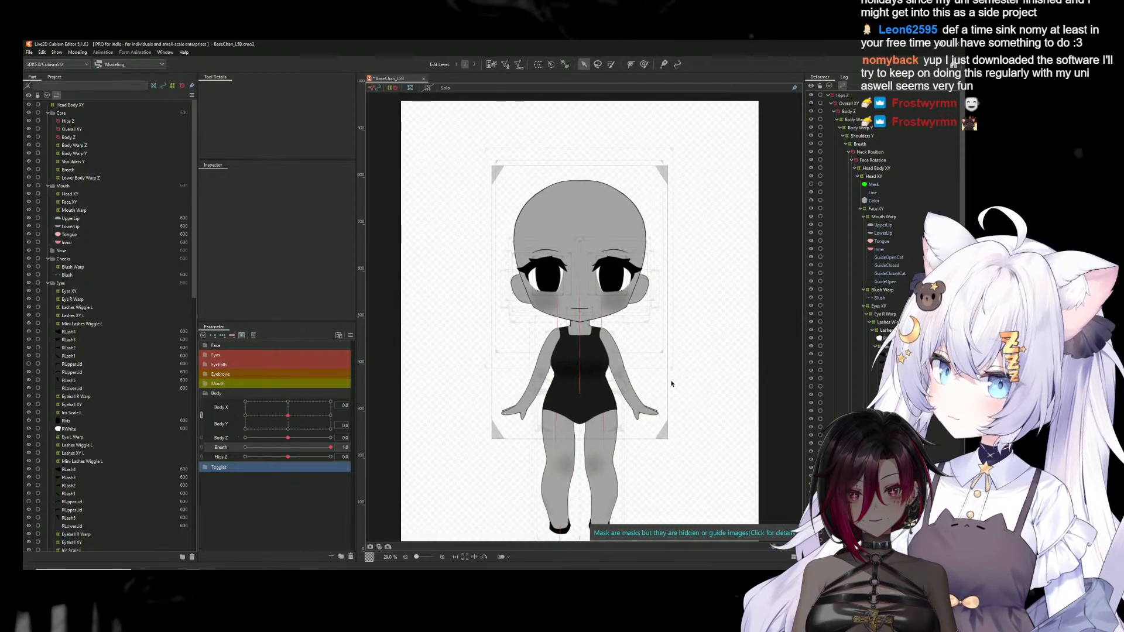
drag(330, 447, 436, 447)
drag(307, 441, 252, 448)
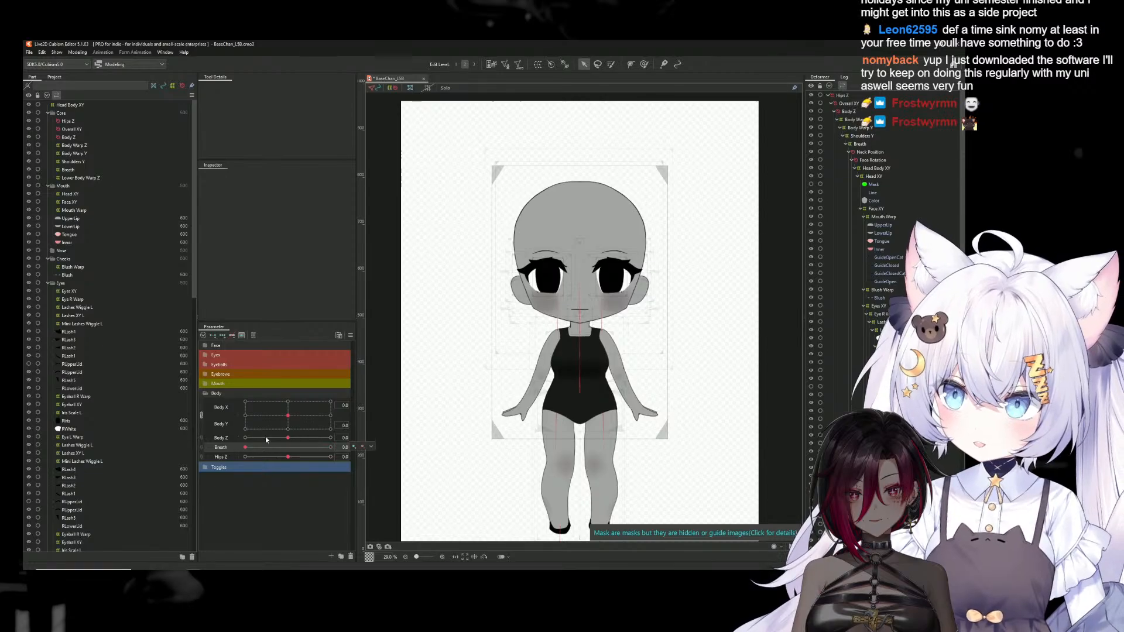
Open Physics Settings and examine the automatic breathing motion of the upper body in the model preview
click(78, 52)
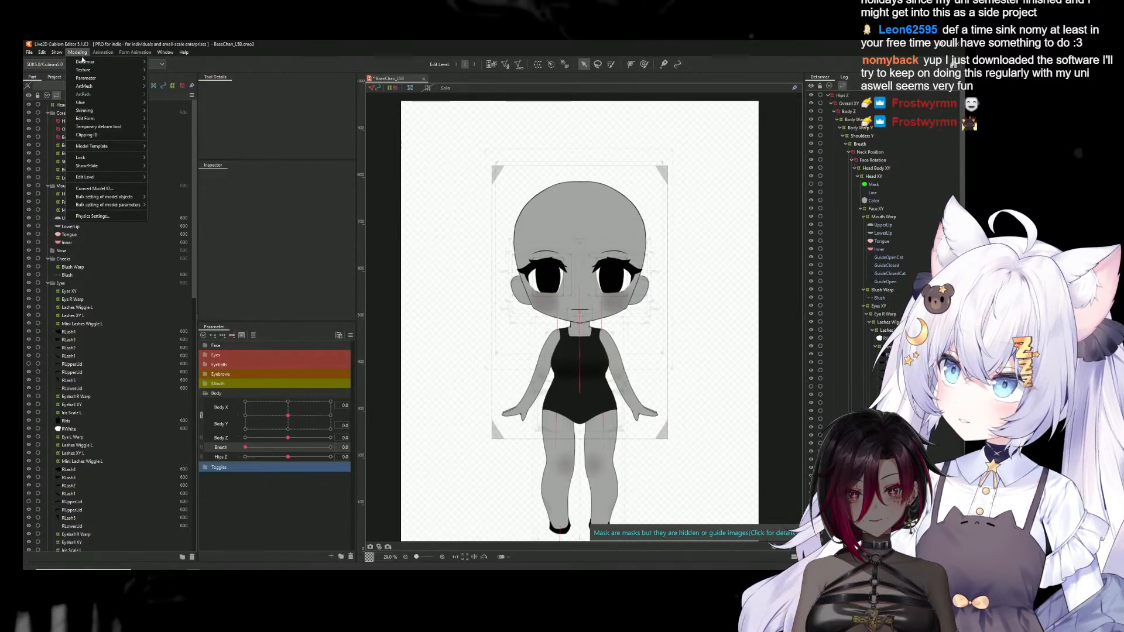
click(92, 216)
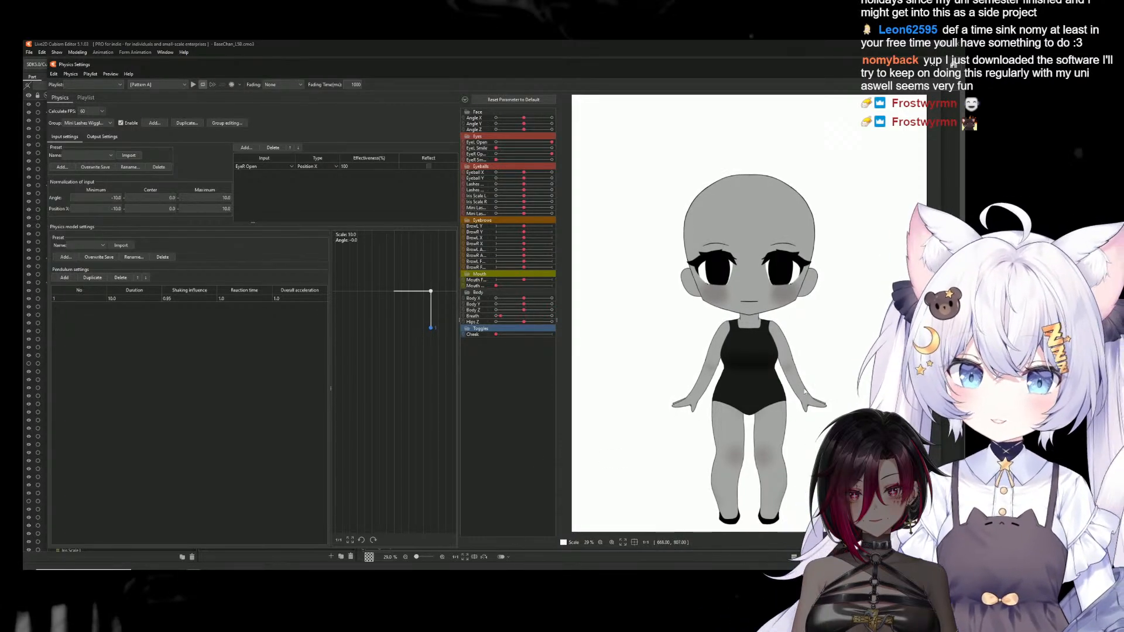
scroll(806, 392, up, 3)
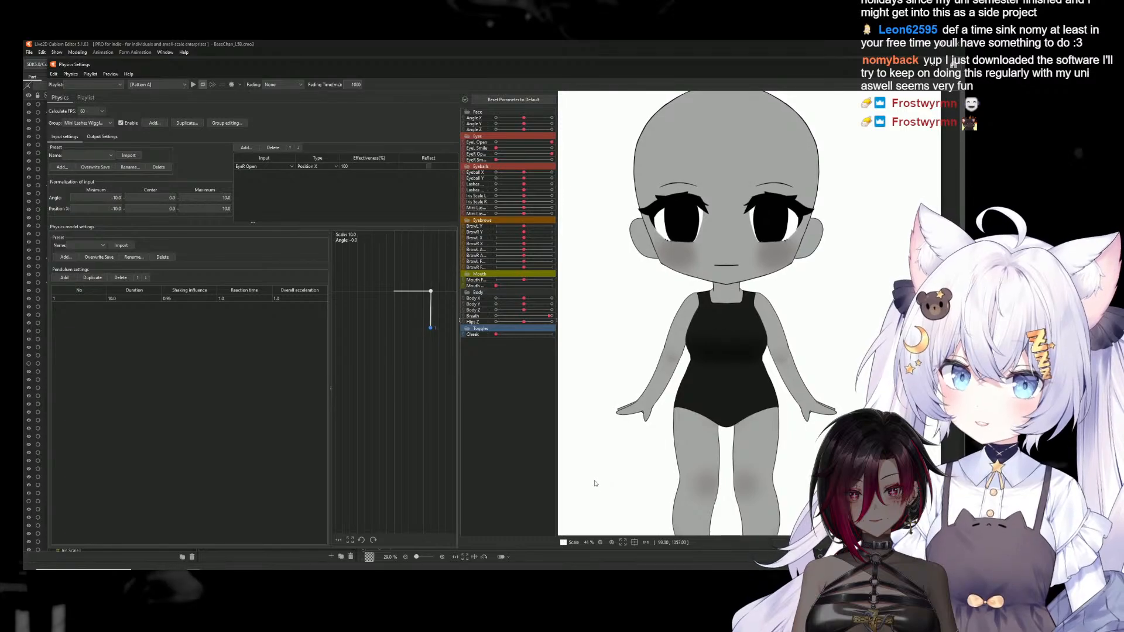
scroll(596, 484, down, 3)
scroll(596, 484, up, 3)
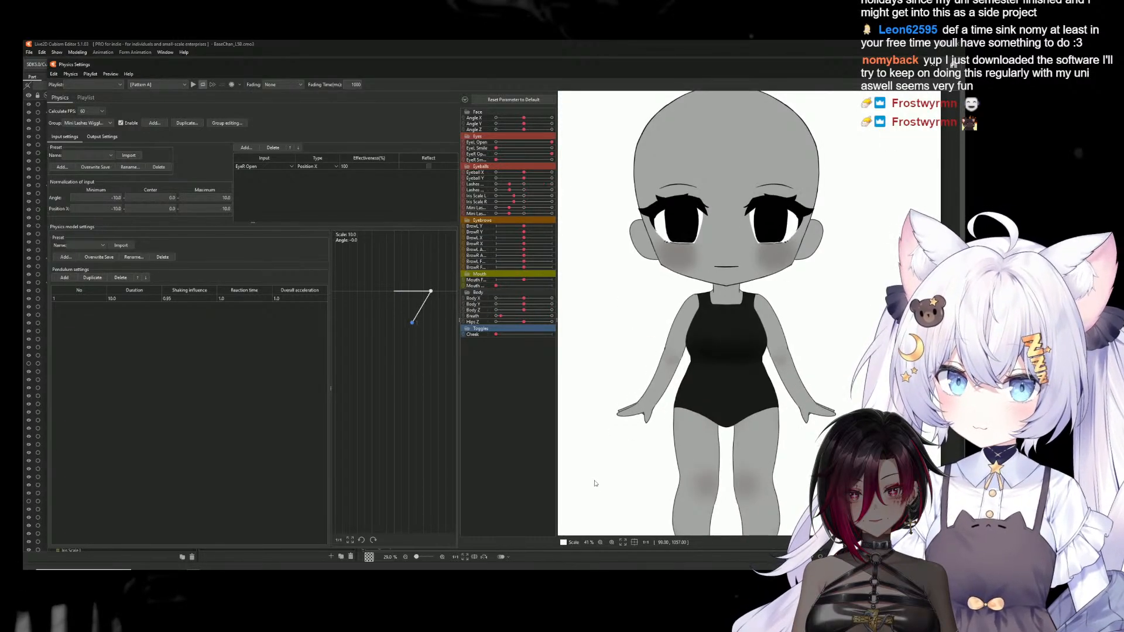
scroll(596, 484, down, 3)
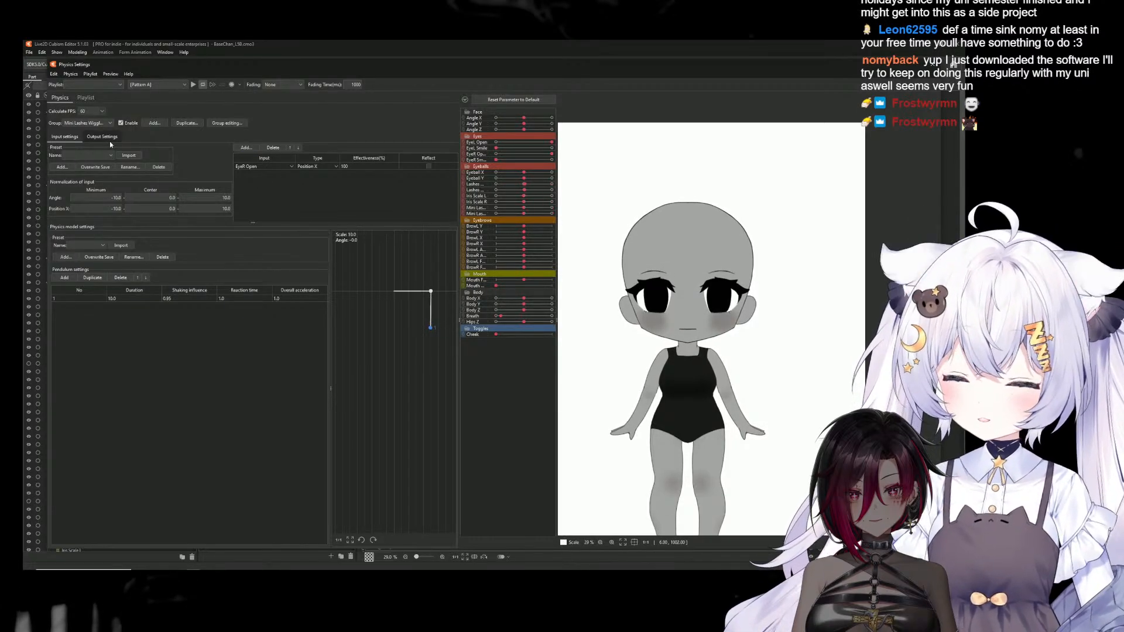
Make the previewed model follow the pointer in several directions to check the whole body's movement, and close Physics Settings
drag(771, 270, 644, 258)
scroll(669, 310, down, 2)
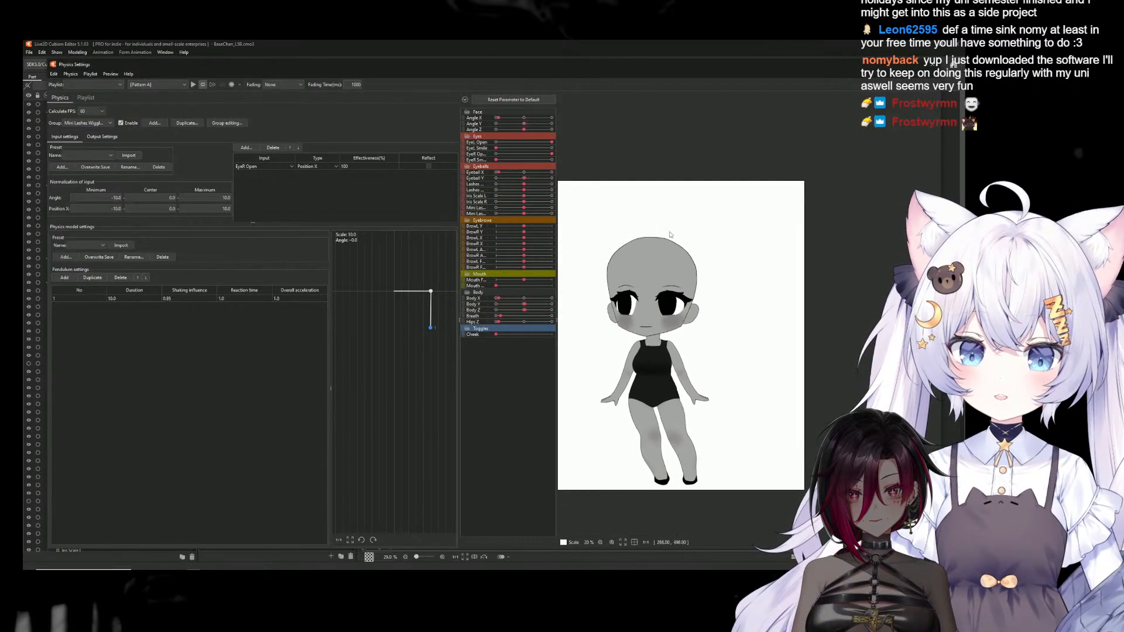
drag(817, 190, 899, 336)
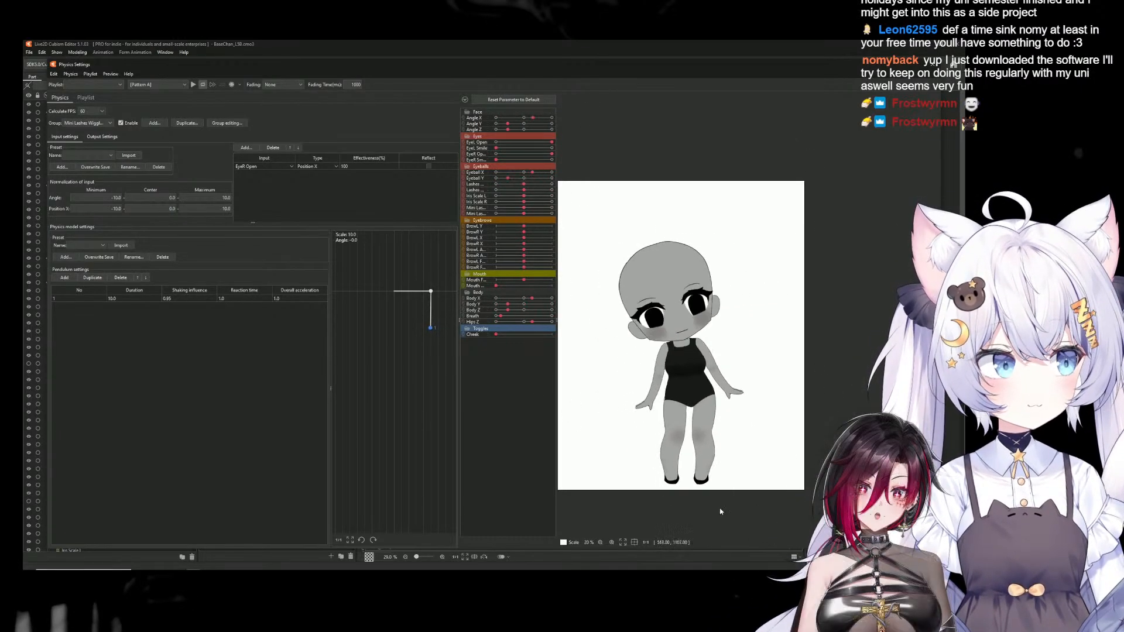
drag(561, 213, 838, 302)
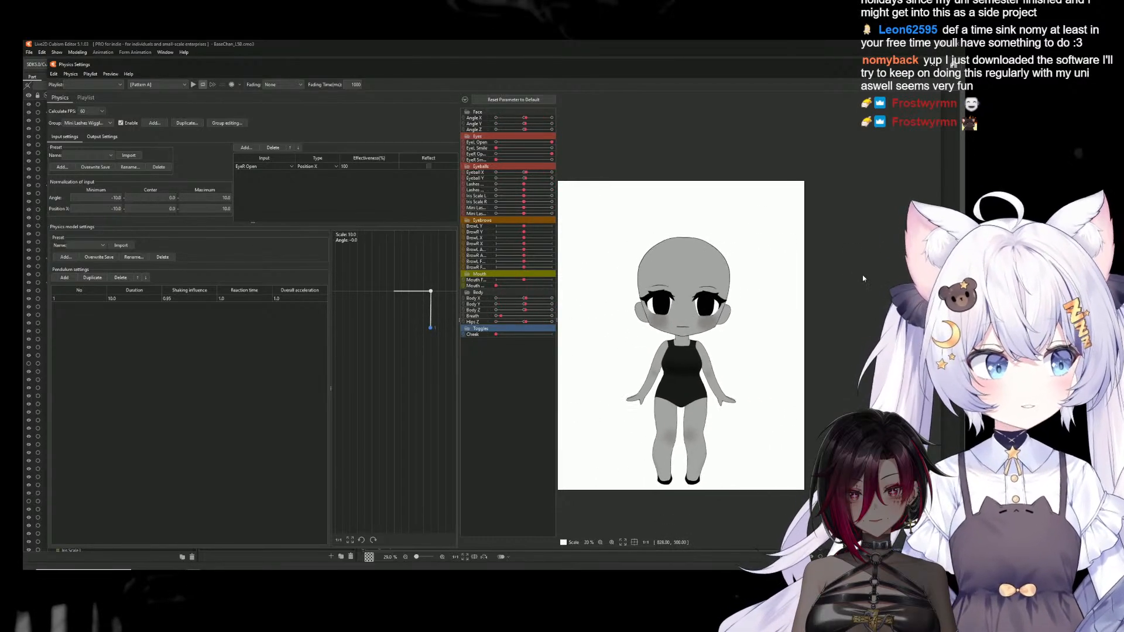
drag(680, 373, 715, 500)
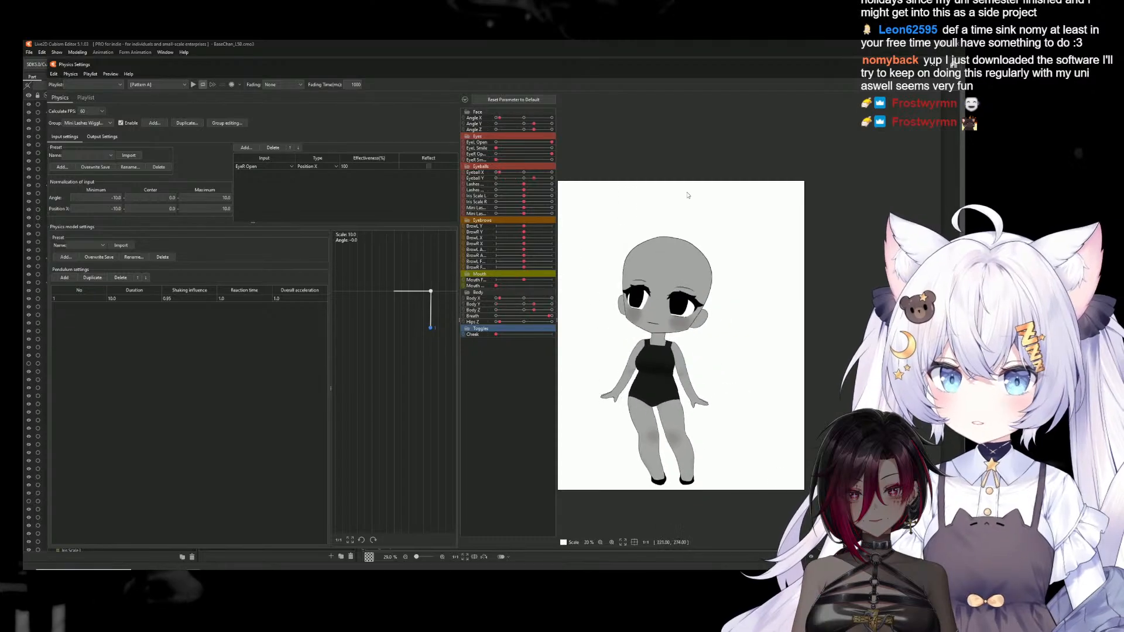
click(933, 68)
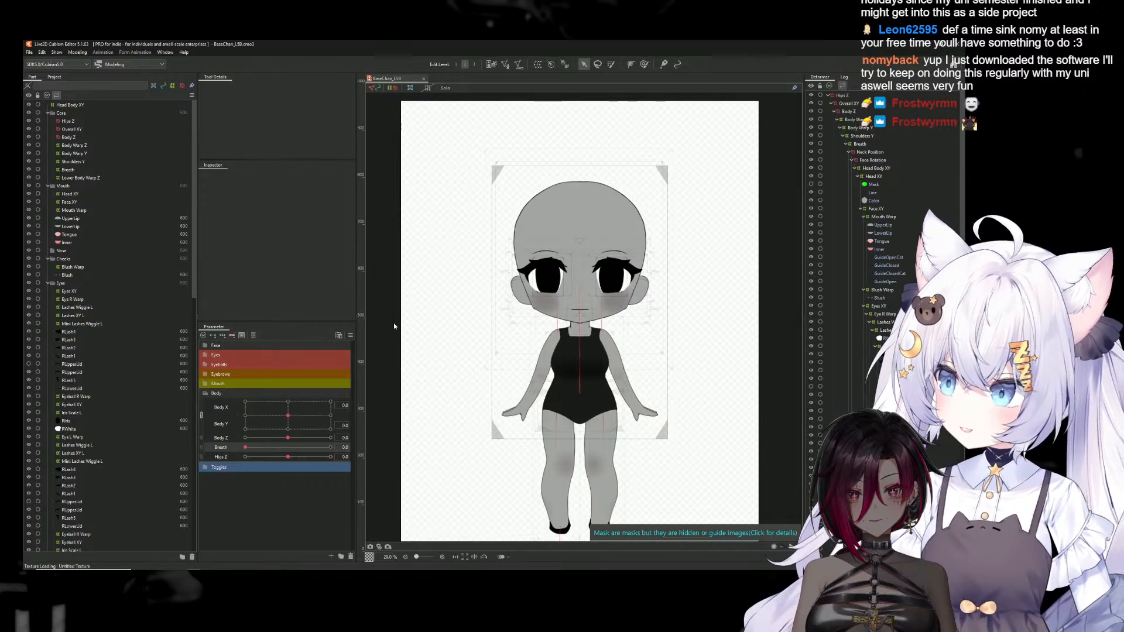
Switch to the Canva presentation in Chrome, present the "You Did It!" slide full screen, and advance to the Credits slide
mouse_move(167, 566)
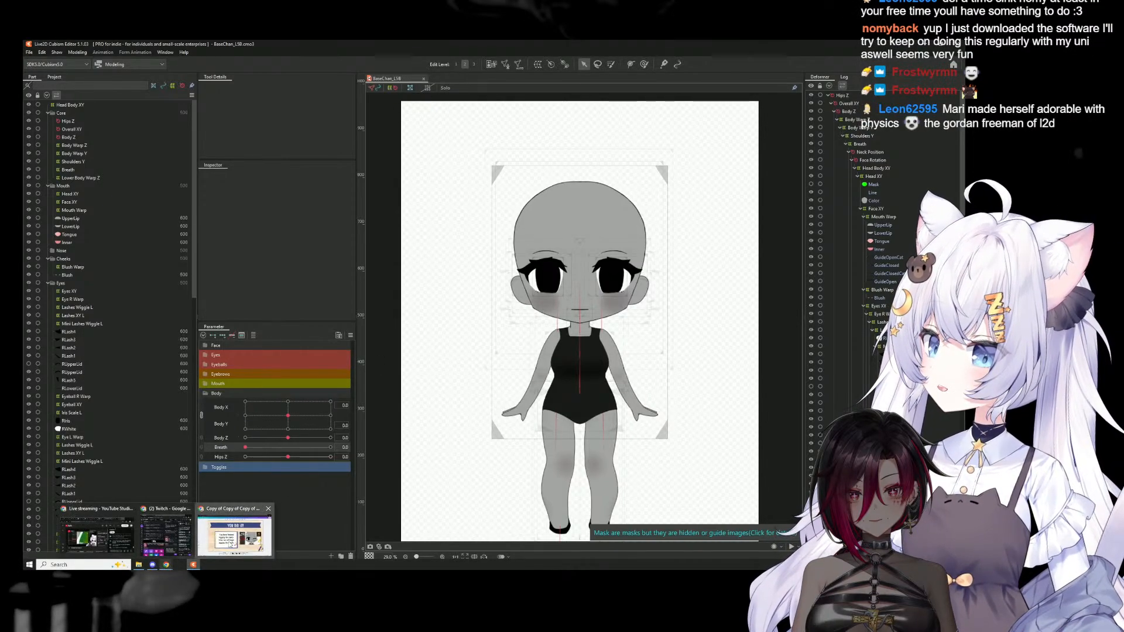
click(166, 565)
click(909, 83)
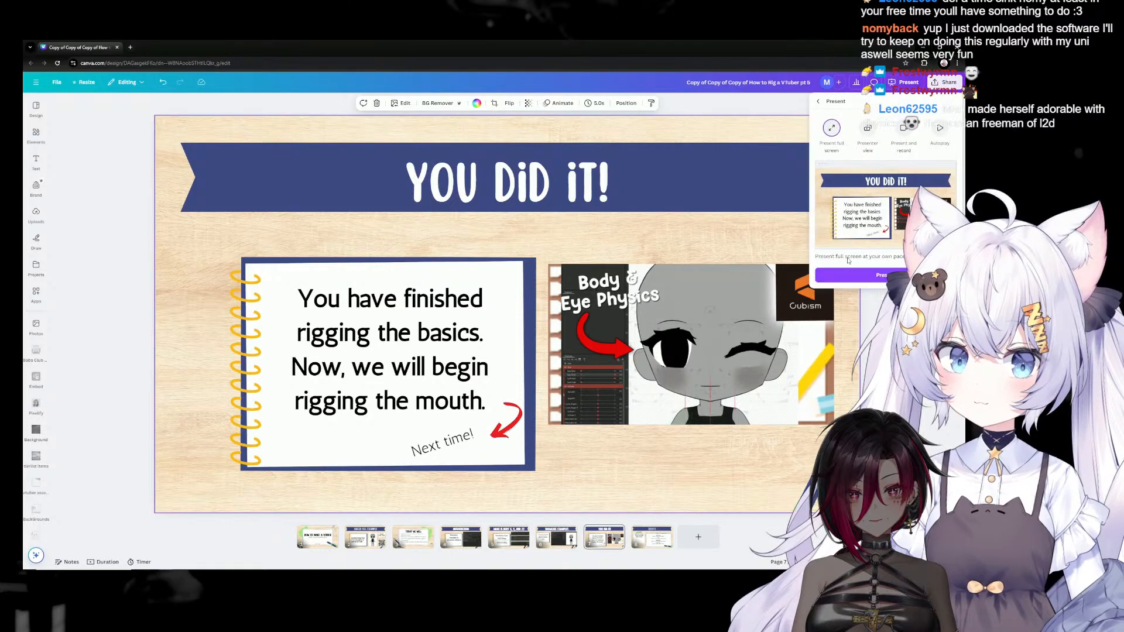
click(846, 277)
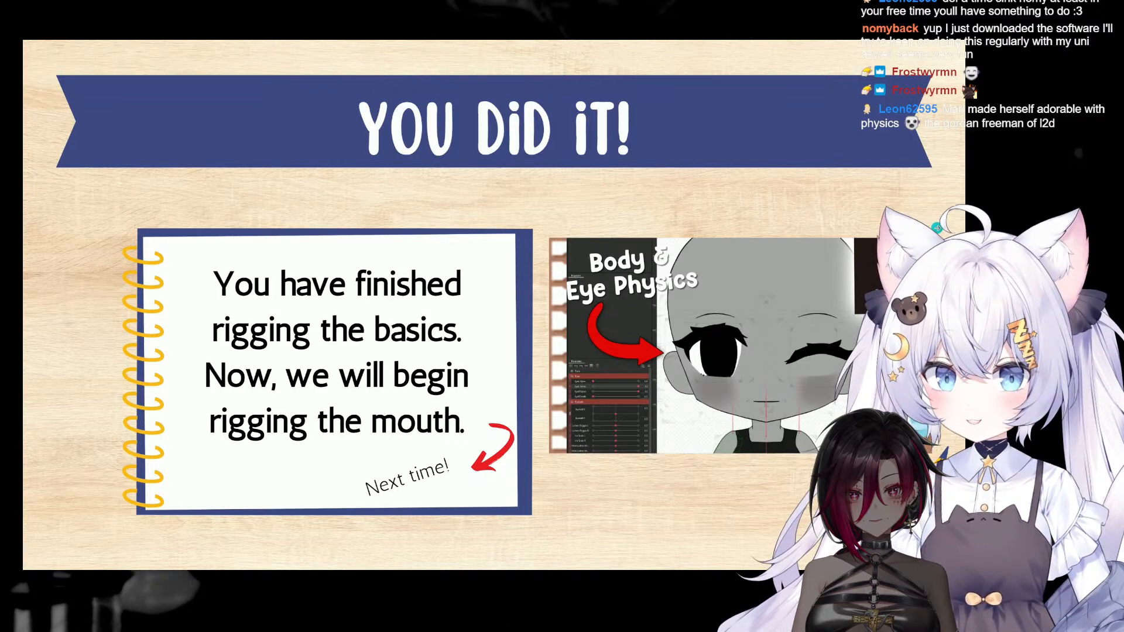
click(818, 266)
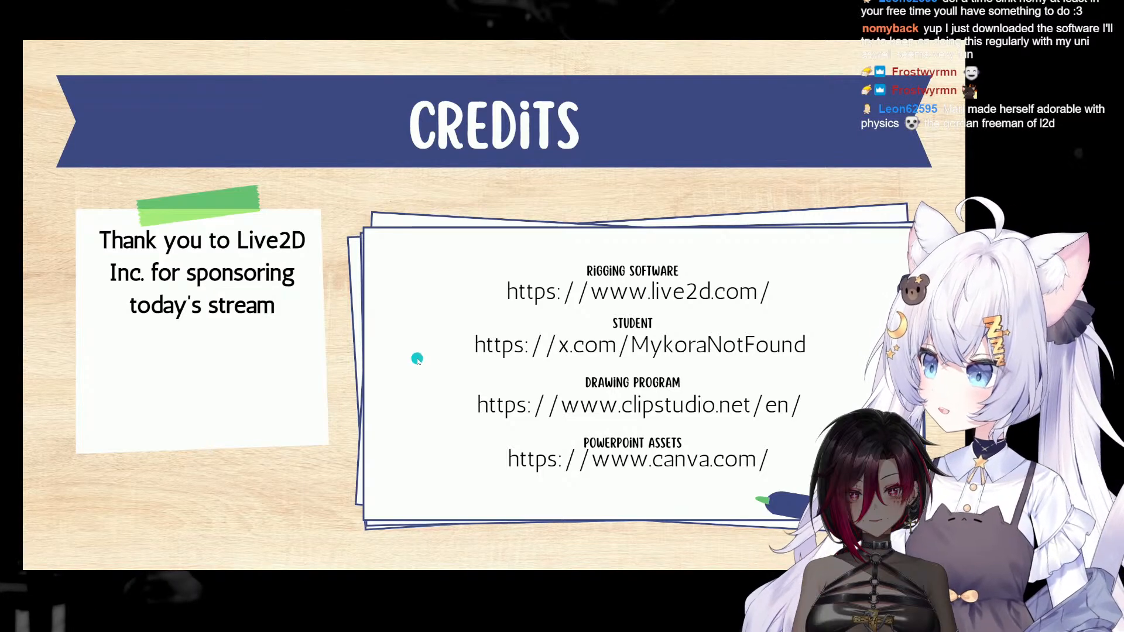